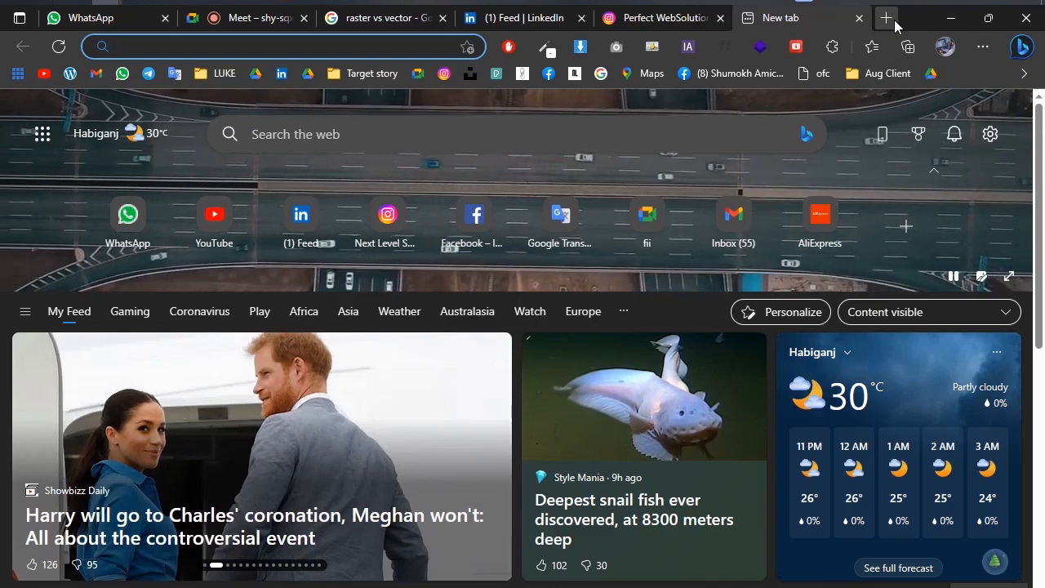
Search Google for "face contert to art in illustrator" and switch to the image results.
type("face ")
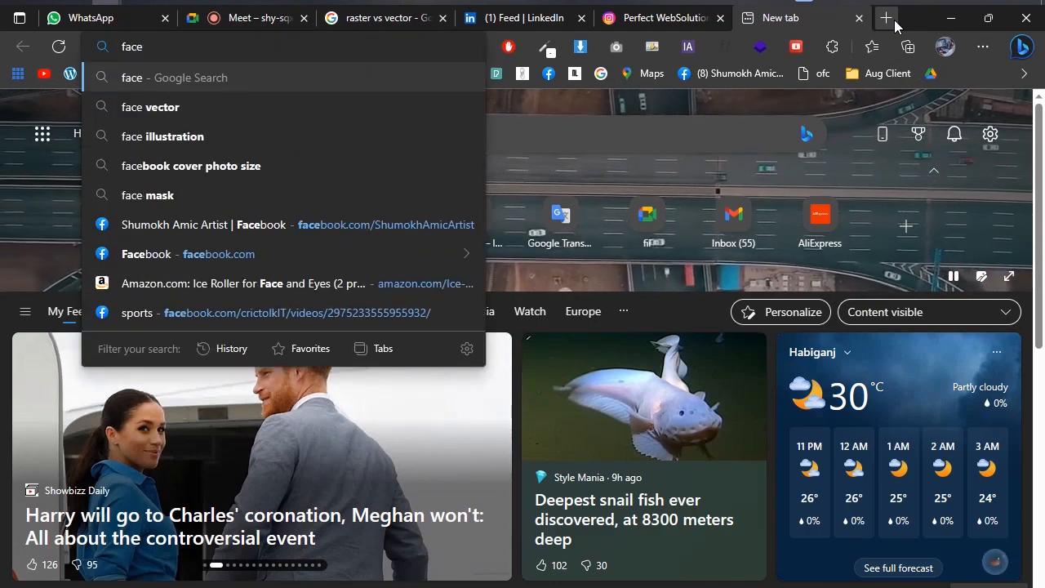
type("contert to ")
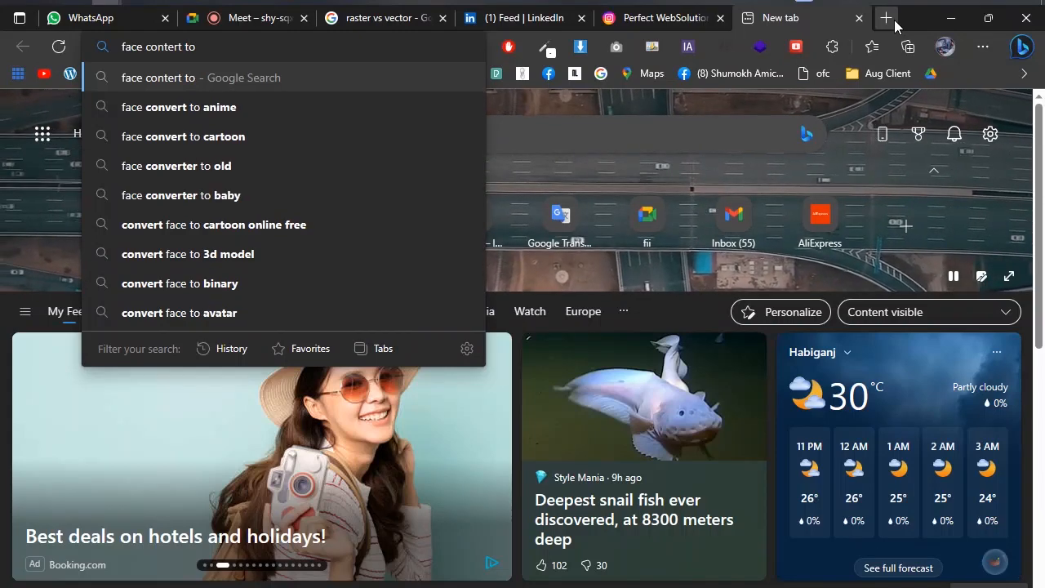
type("art in illu")
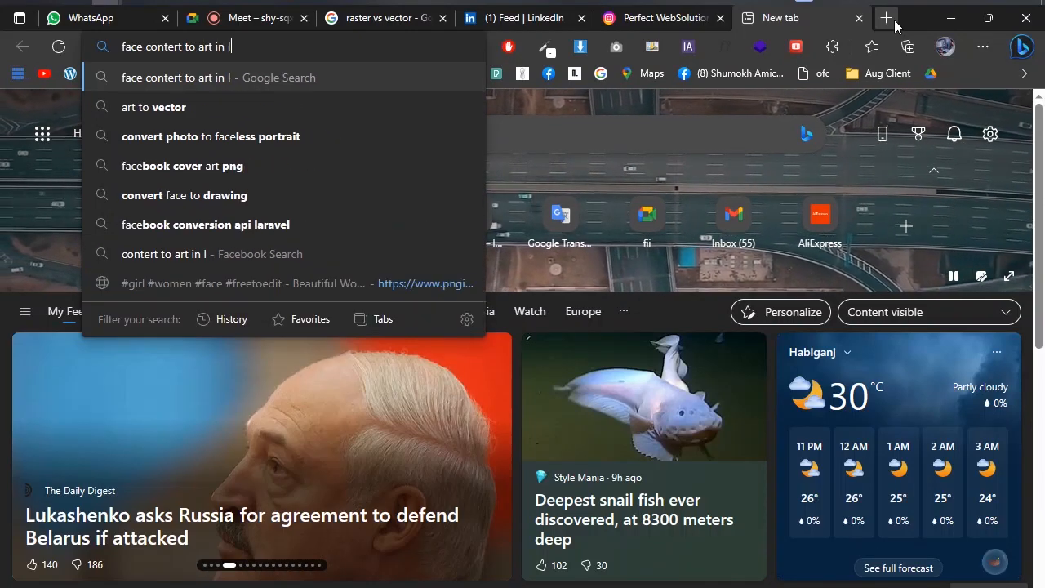
type("strat")
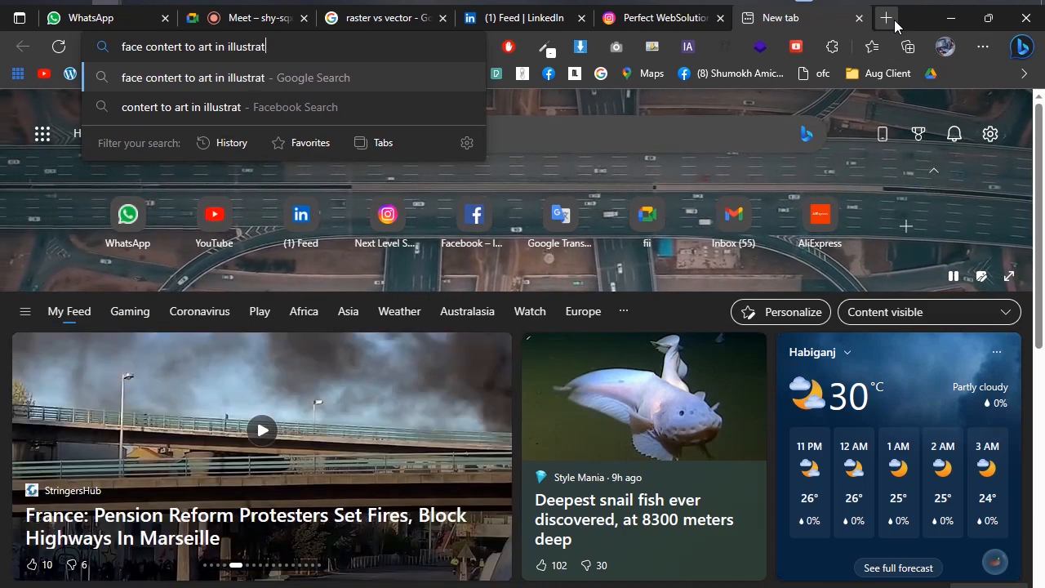
type("or")
key("Return")
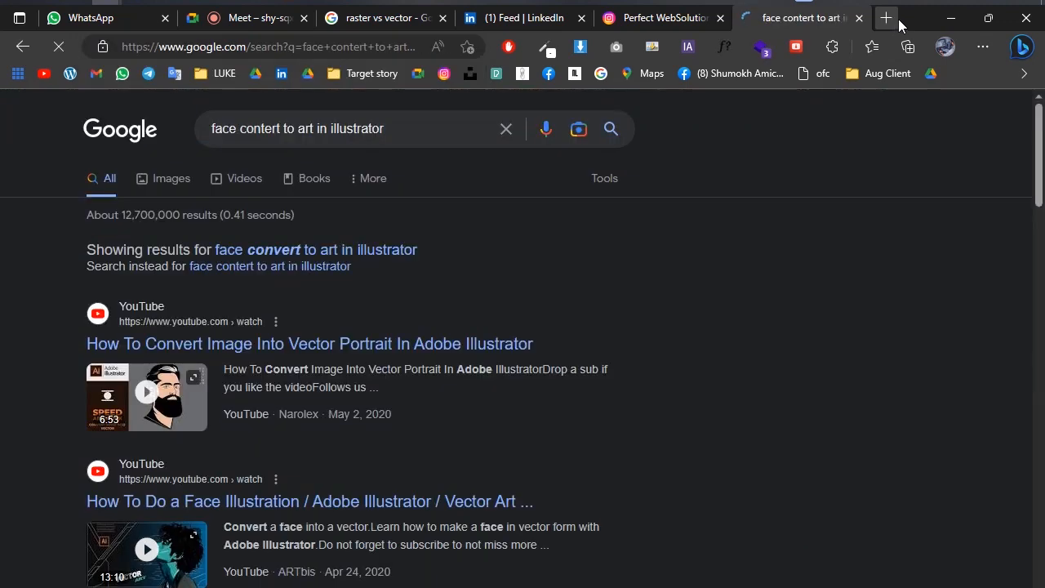
left_click(168, 194)
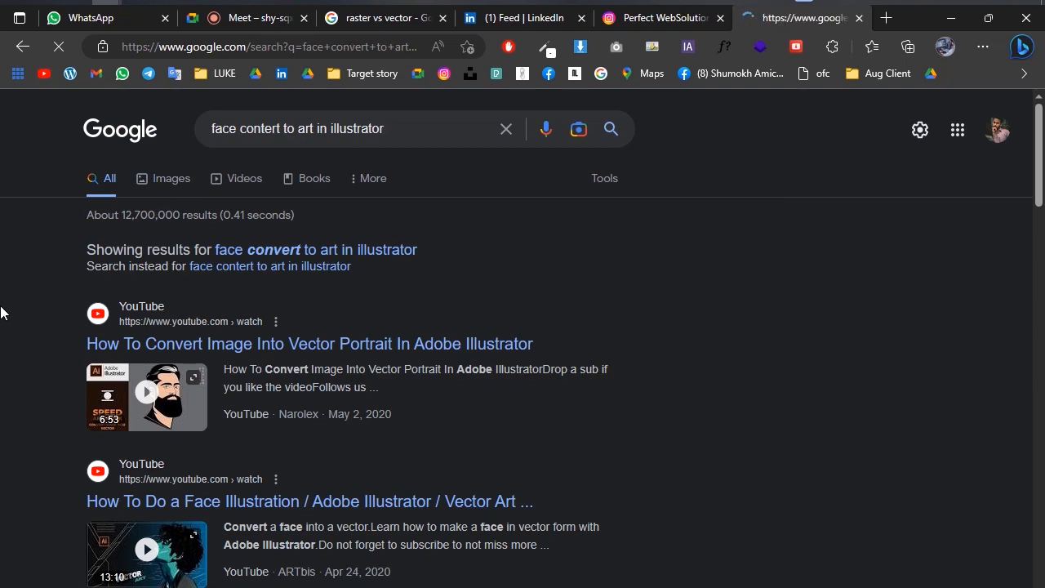
Find the YouTube result on converting an image into a vector shape in Adobe Illustrator and preview it.
scroll(4, 312, "down", 1)
scroll(3, 312, "down", 7)
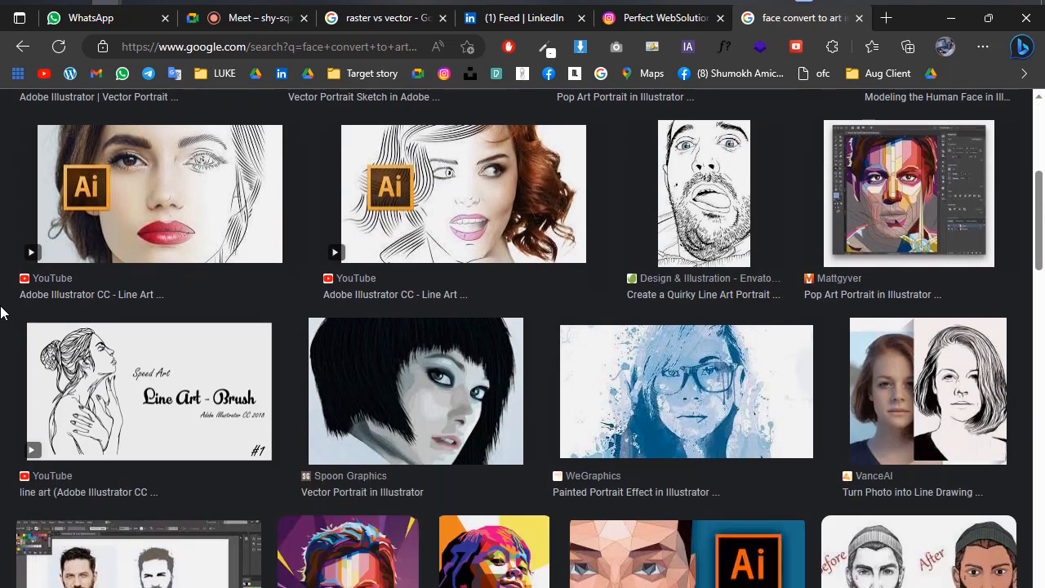
scroll(2, 312, "down", 1)
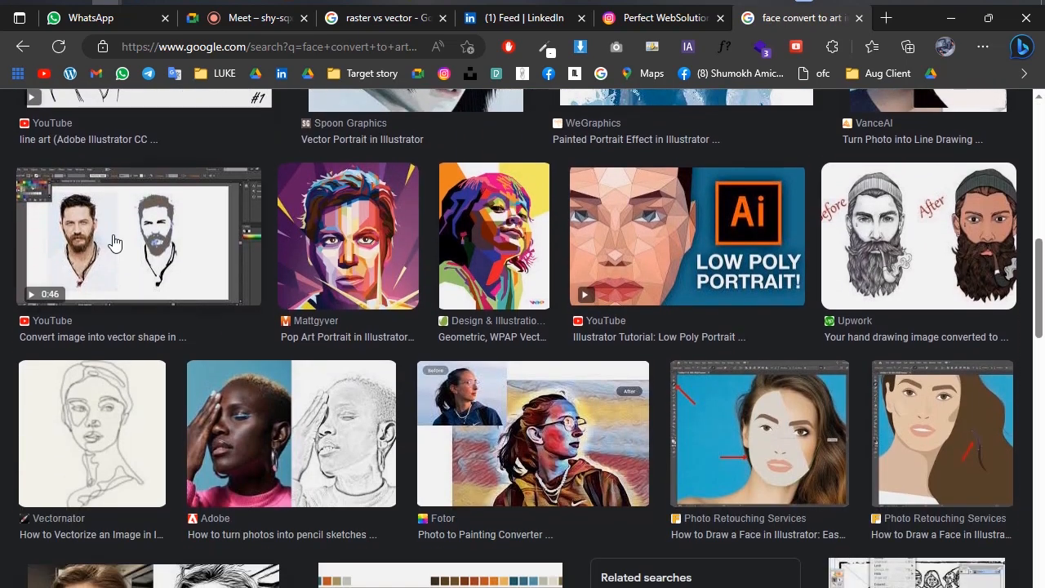
left_click(10, 293)
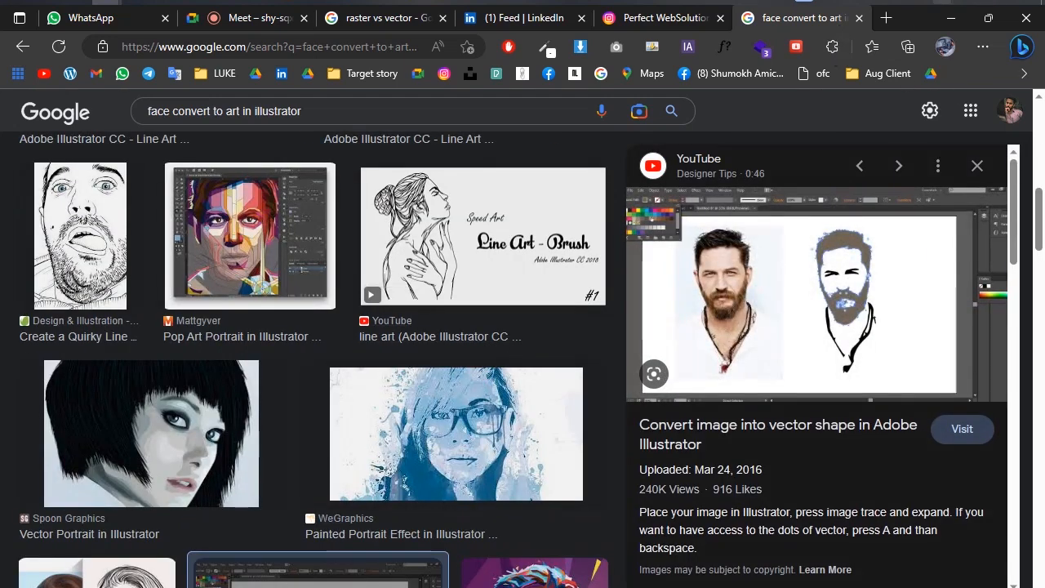
Capture the preview area, outline the photo and its vector version with red rectangles joined by a line, and discard the capture.
key("Print")
left_click_drag(607, 166, 1009, 423)
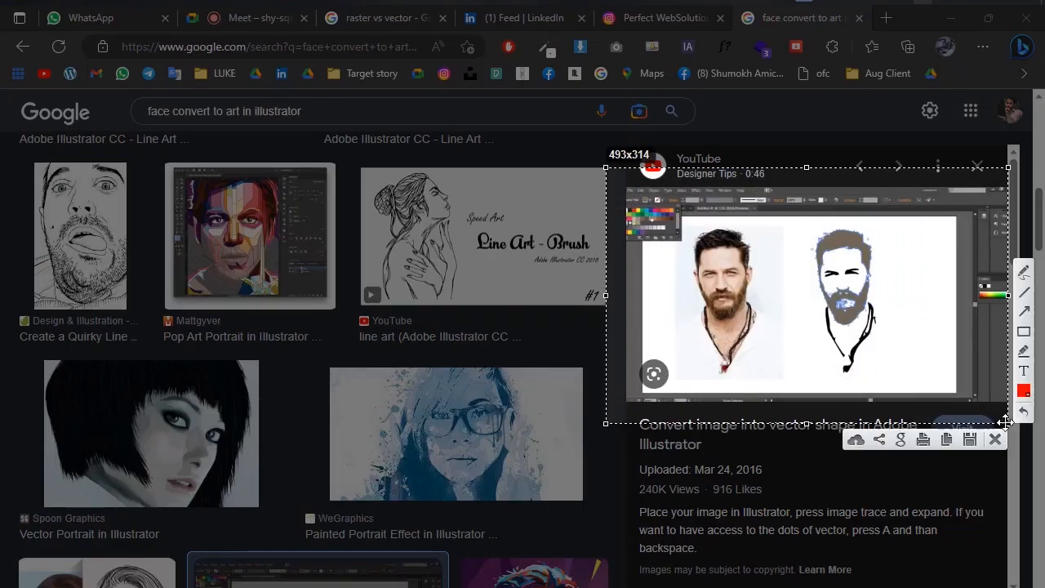
left_click(1025, 330)
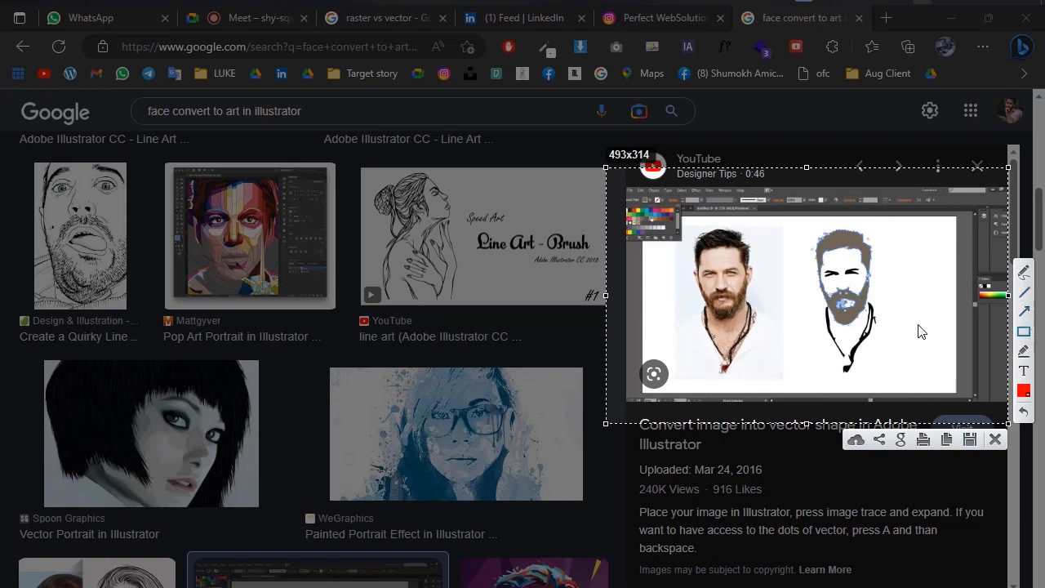
left_click_drag(690, 232, 772, 373)
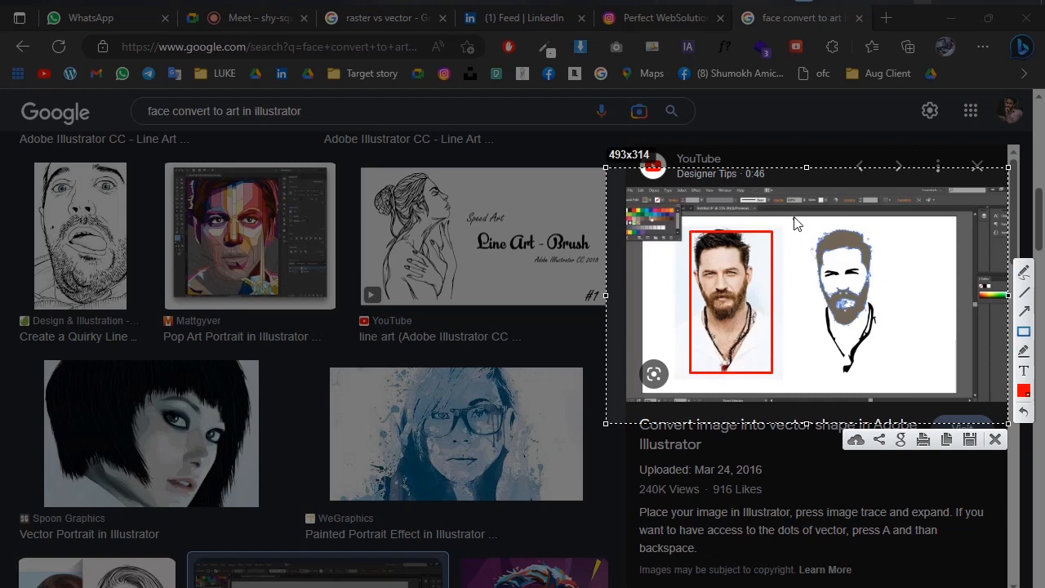
left_click_drag(789, 228, 904, 387)
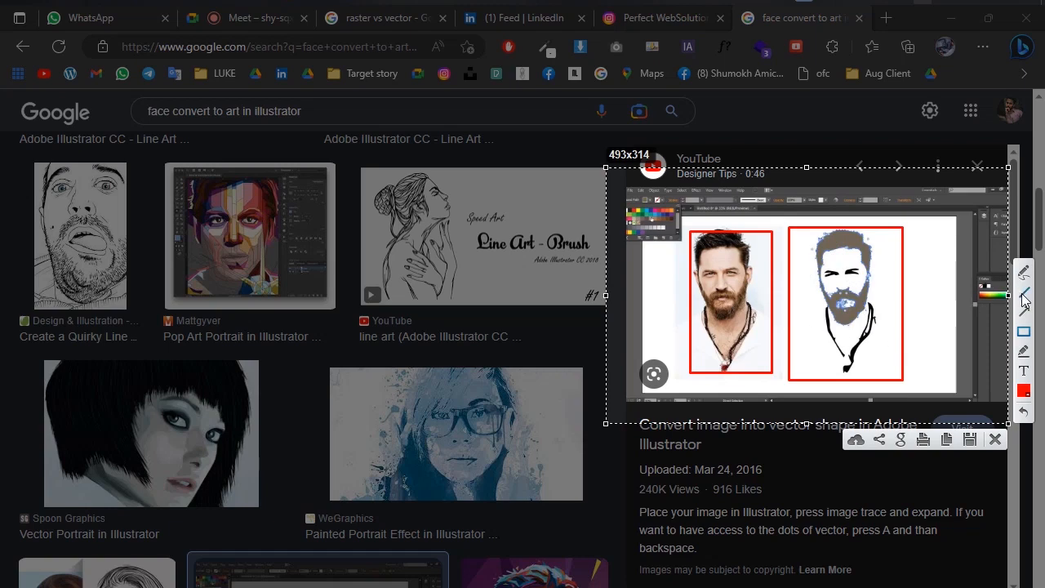
left_click_drag(772, 309, 815, 309)
left_click(996, 440)
Preview the Upwork before/after bearded man drawing, followed by the VanceAI result turning a woman's photo into a line drawing.
scroll(448, 387, "down", 4)
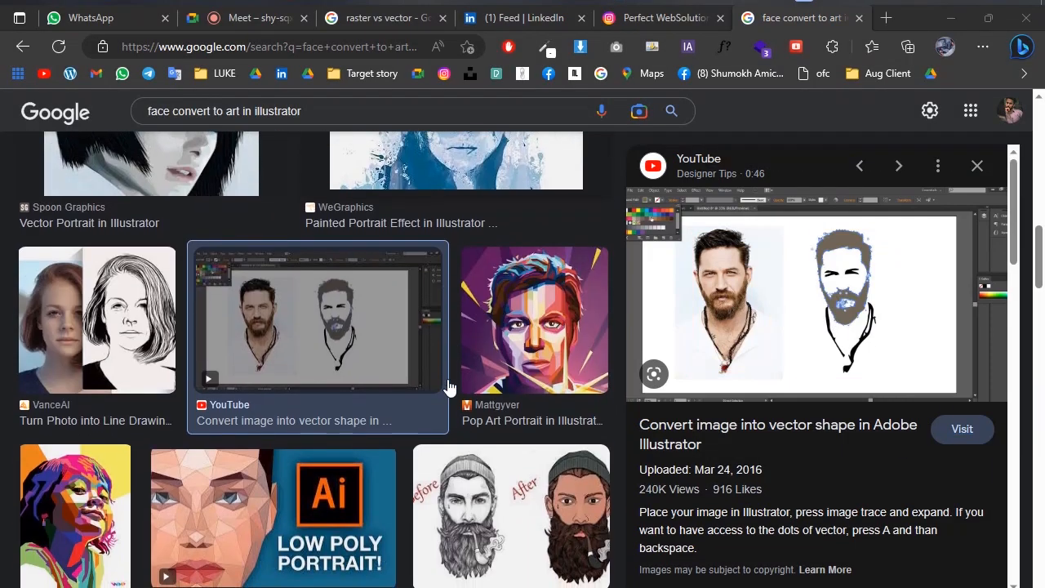
scroll(449, 387, "down", 3)
left_click(450, 384)
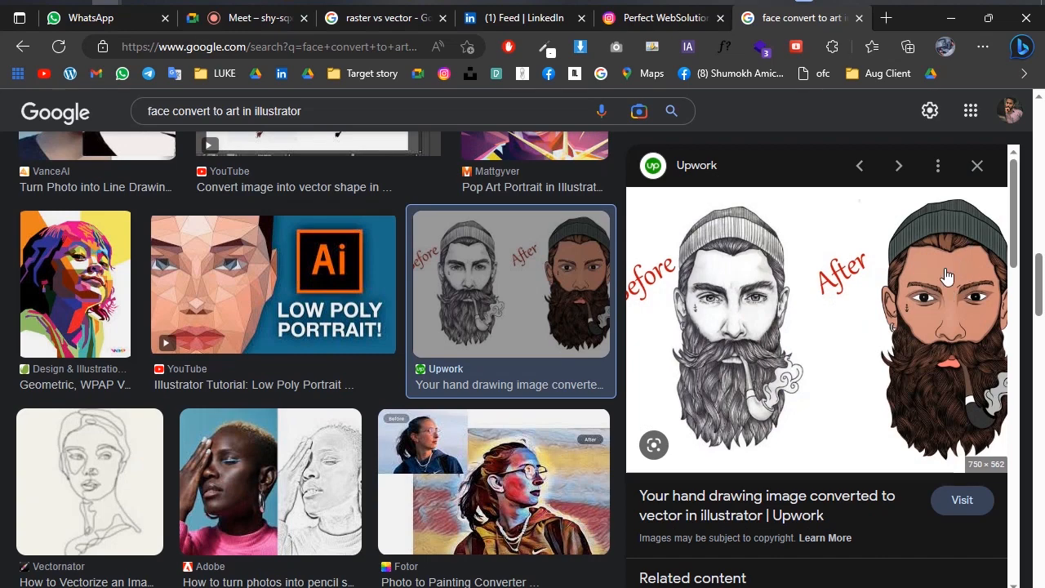
scroll(282, 383, "down", 5)
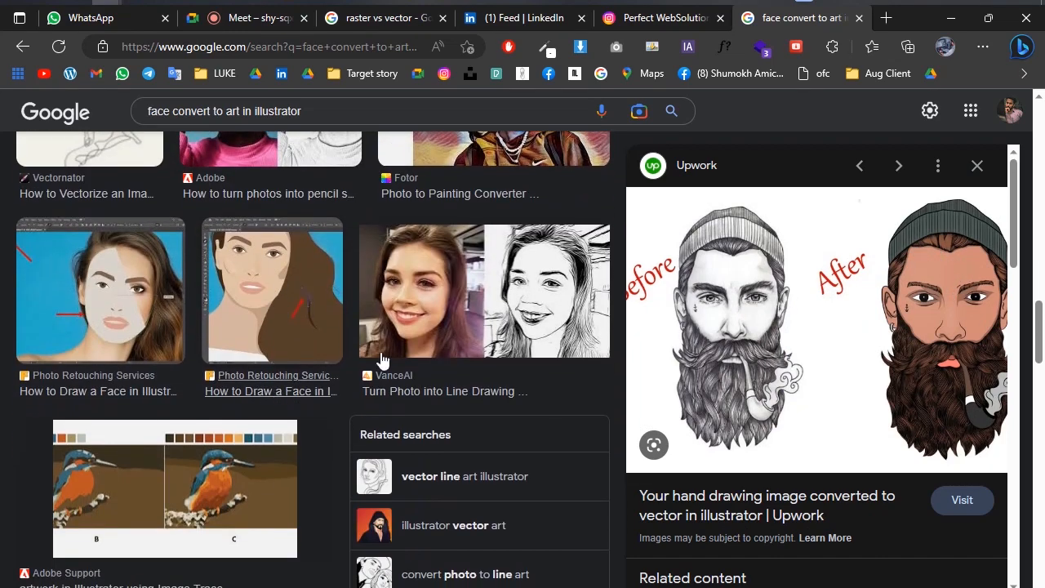
left_click(478, 304)
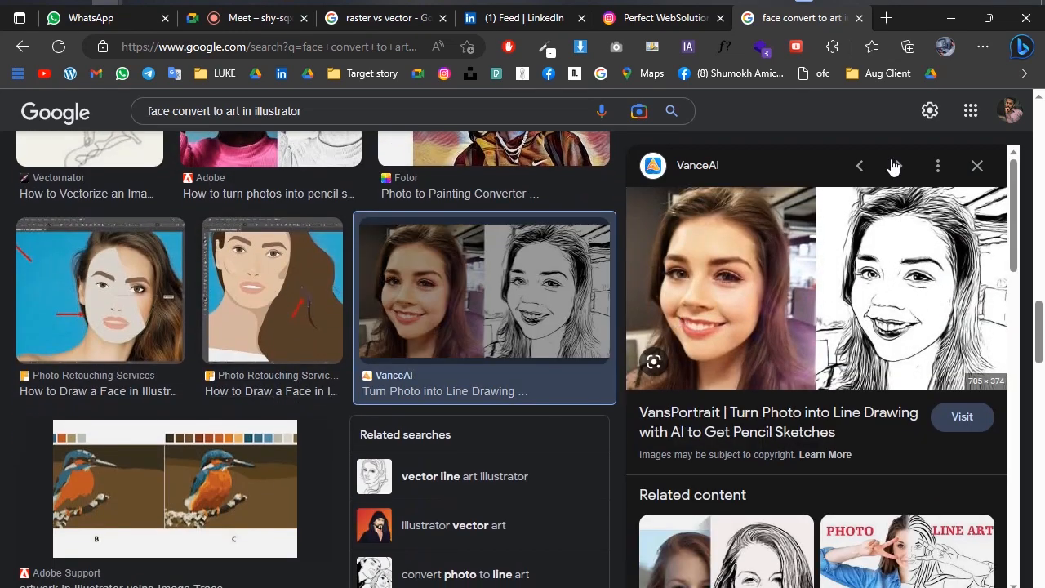
Capture the VanceAI preview, box the woman's photo in red, draw a line towards the line drawing, and discard the capture.
key("Print")
left_click_drag(628, 154, 1008, 419)
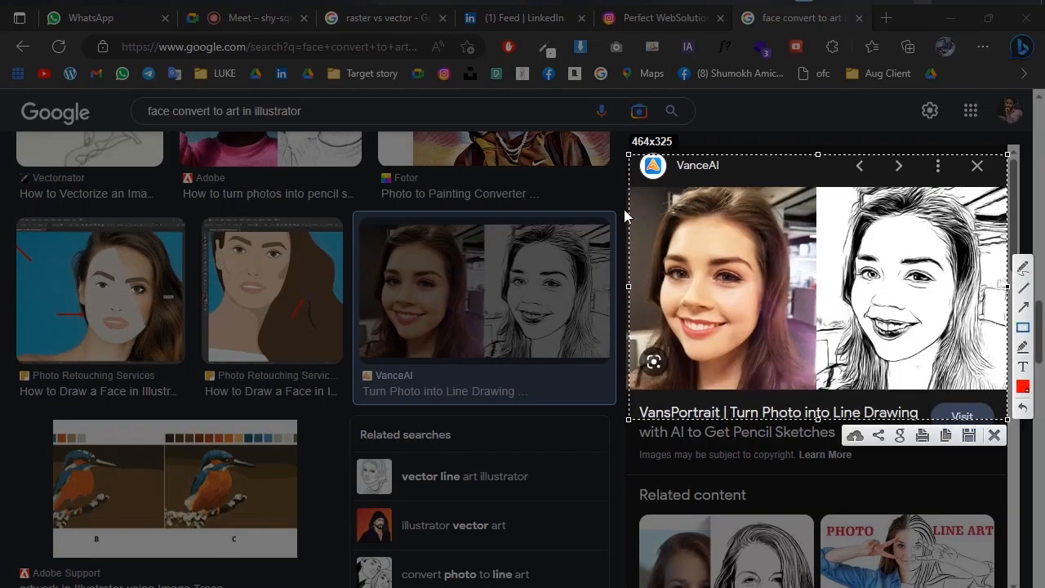
mouse_move(648, 206)
left_mouse_down()
mouse_move(798, 335)
mouse_move(798, 348)
left_mouse_up()
left_click_drag(784, 292, 888, 292)
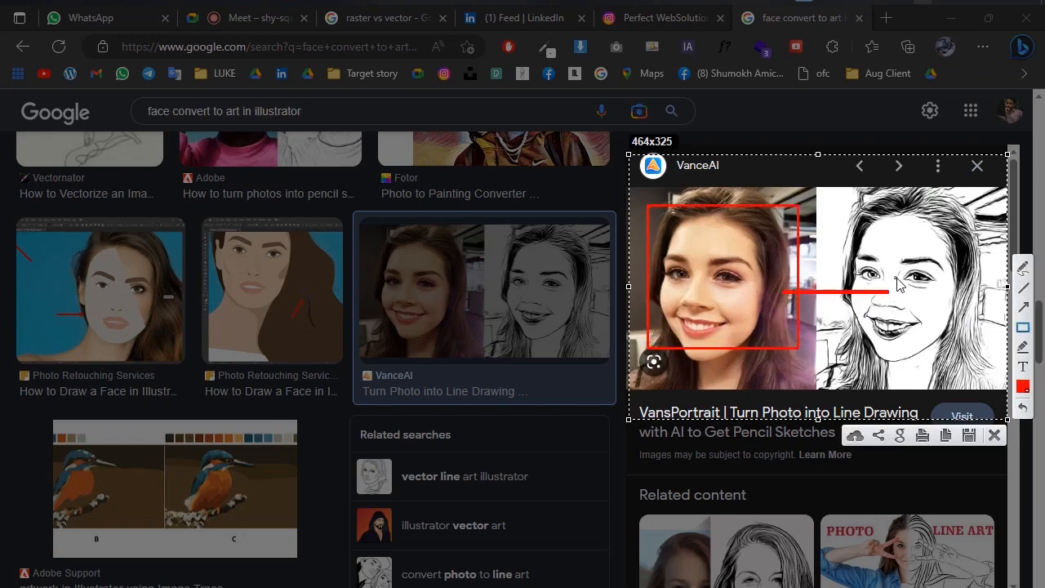
left_click(994, 437)
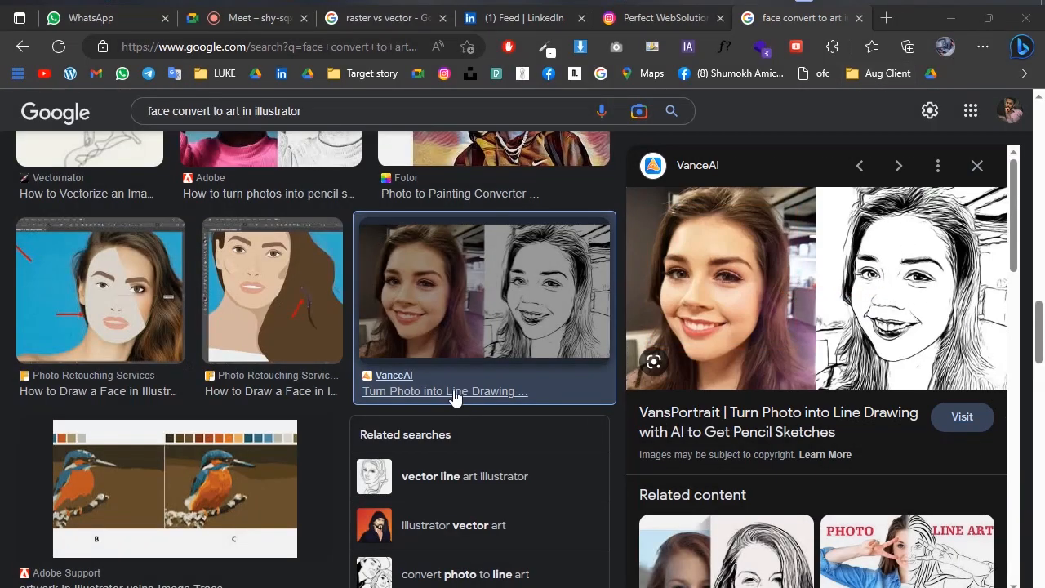
Browse further image results and preview the Pinterest line portrait and the Website Builder Insider tiger outline example.
scroll(456, 398, "down", 8)
scroll(456, 398, "up", 2)
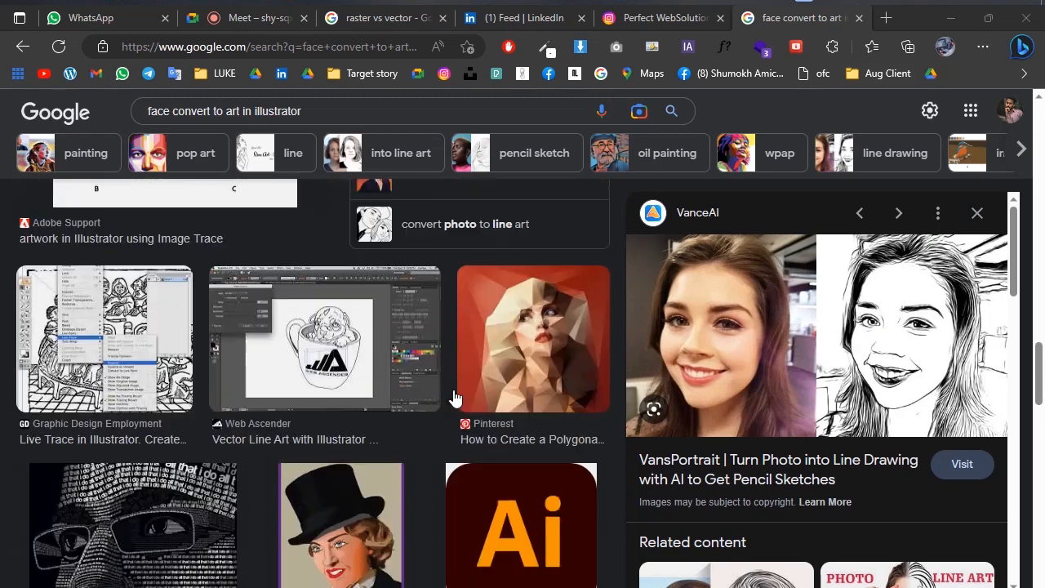
scroll(518, 408, "down", 6)
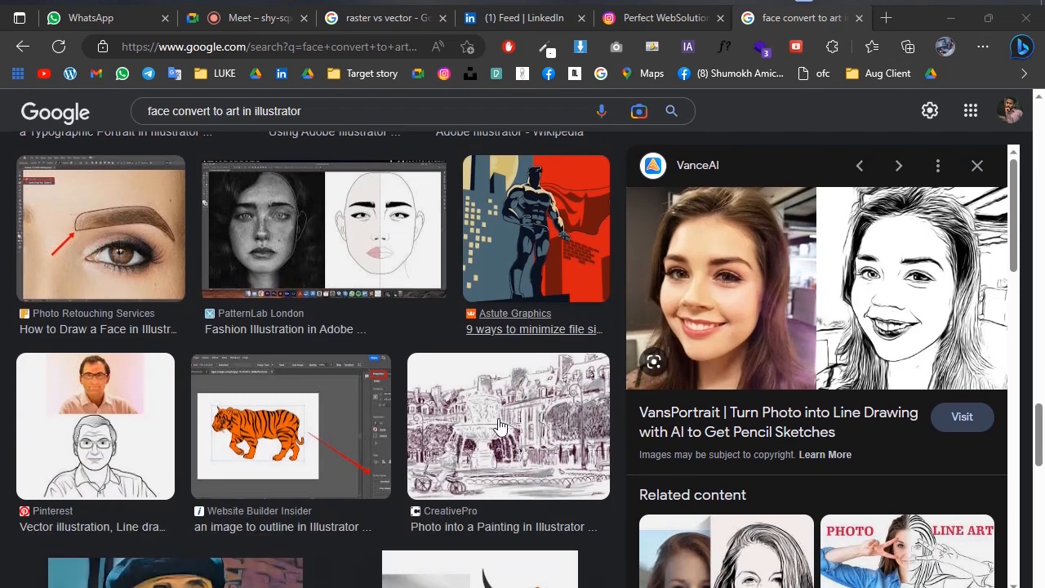
left_click(106, 402)
left_click(317, 419)
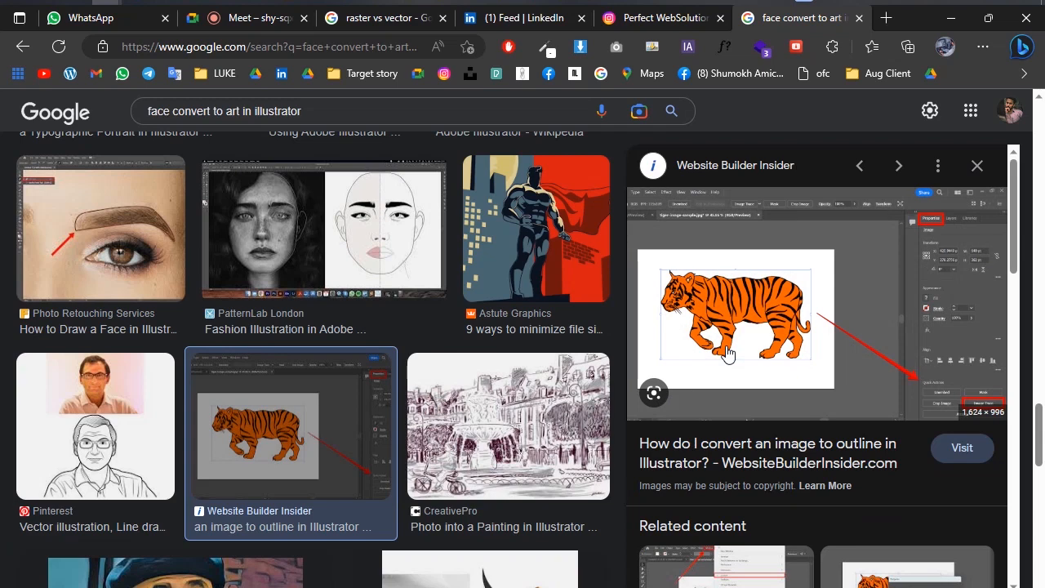
Switch to the Perfect WebSolution Instagram profile and look through its posts.
left_click(662, 18)
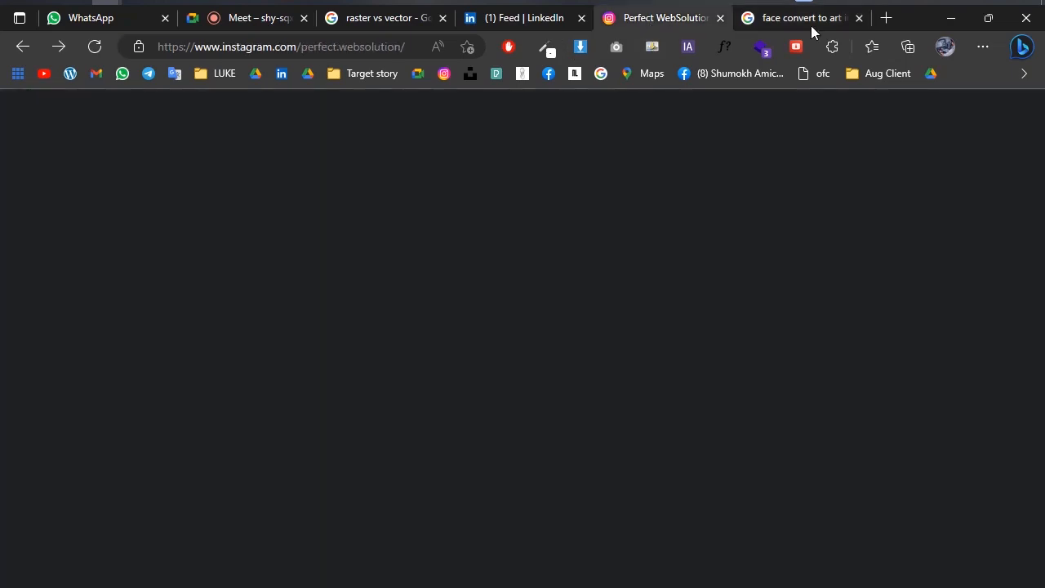
scroll(634, 422, "down", 9)
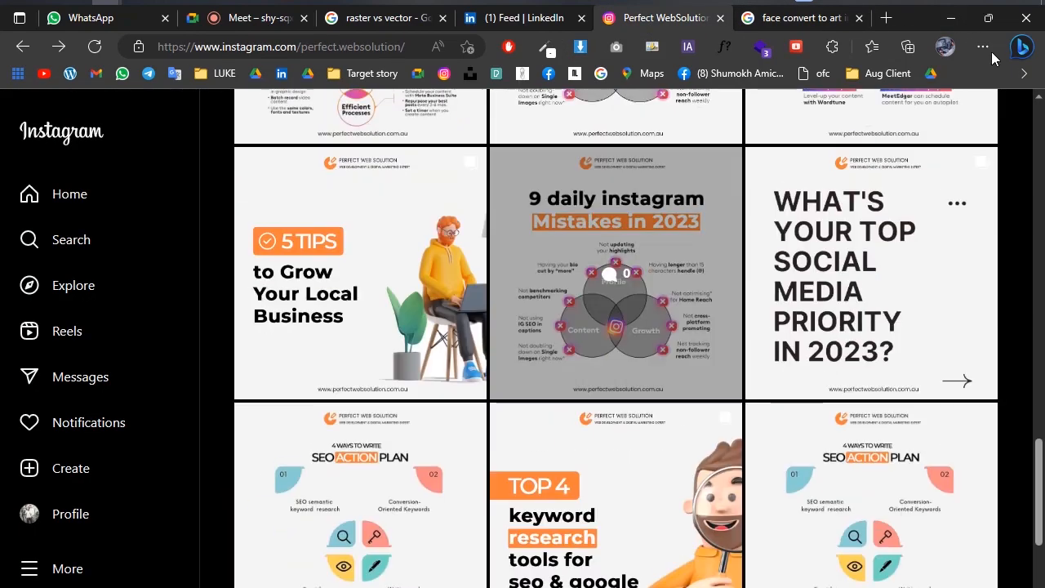
Switch to Adobe Illustrator and start setting up a new document.
left_click(951, 18)
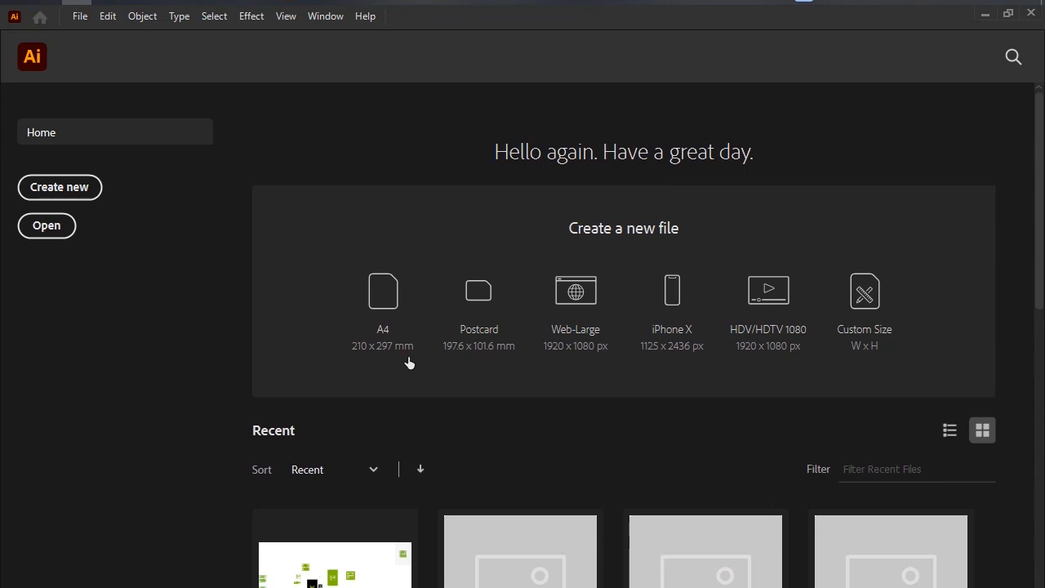
scroll(409, 362, "down", 8)
scroll(410, 369, "up", 8)
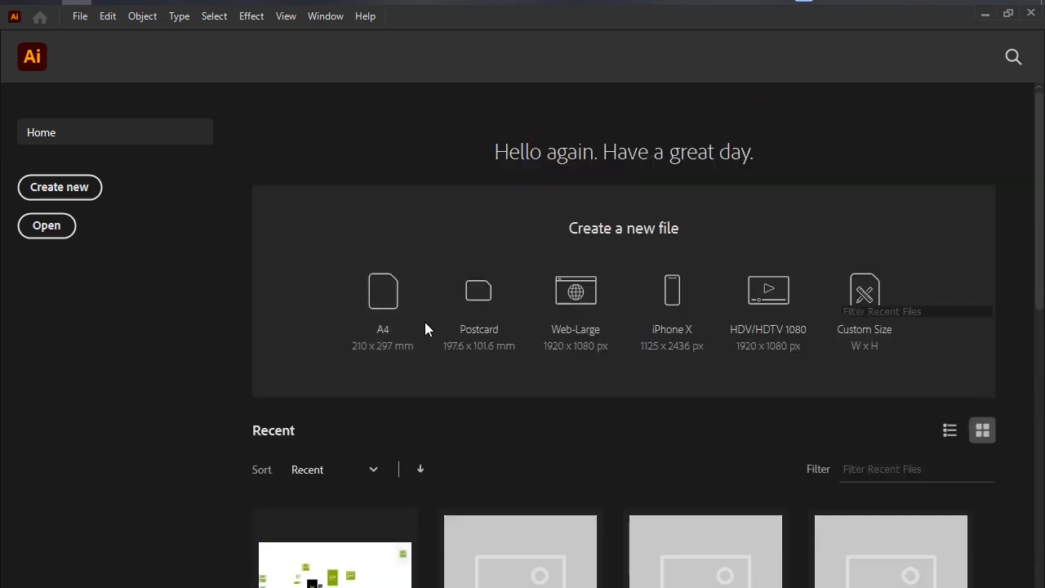
scroll(424, 329, "down", 4)
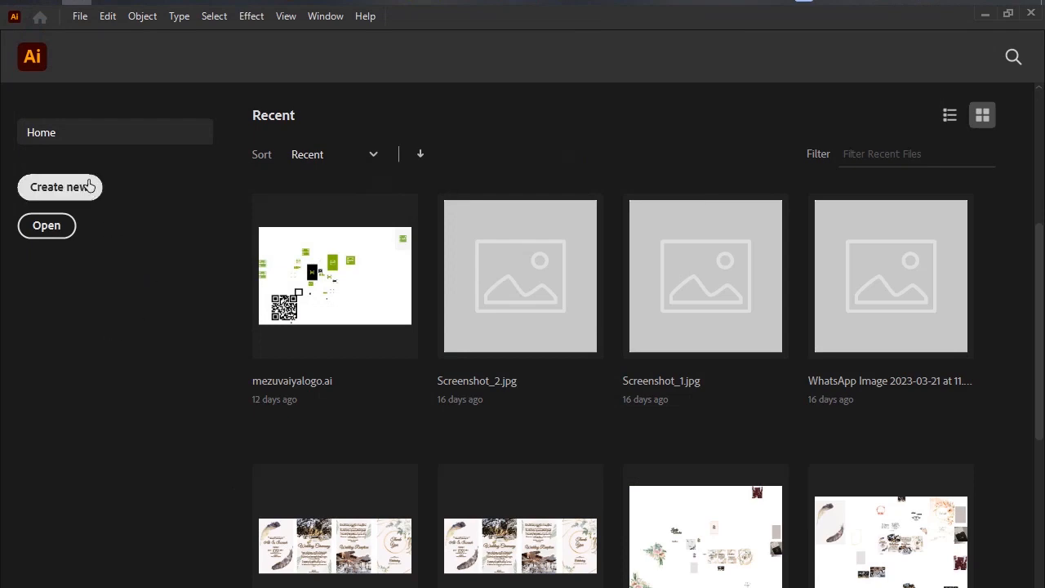
left_click(85, 187)
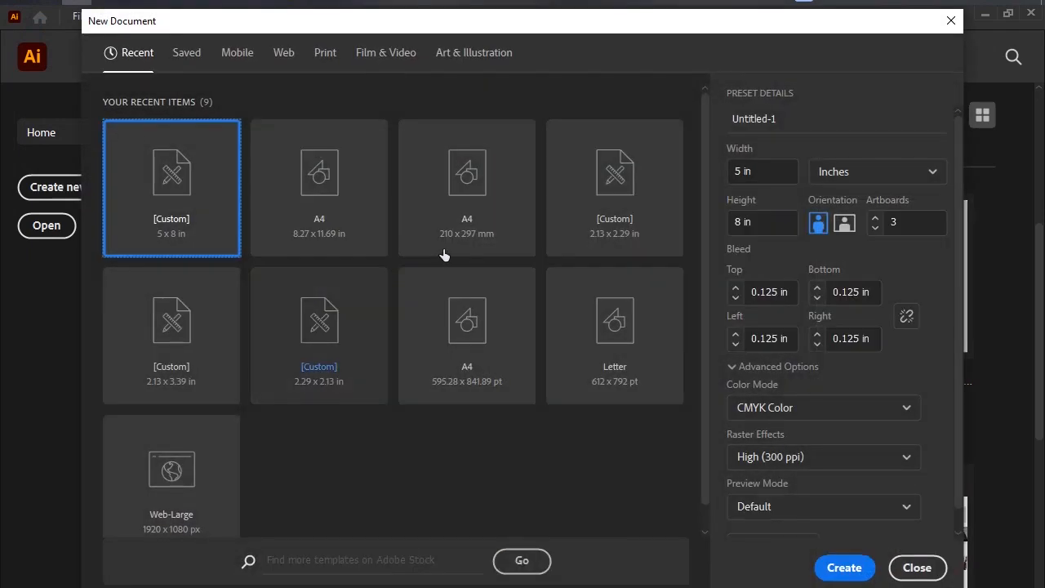
left_click(759, 172)
left_click_drag(760, 172, 732, 172)
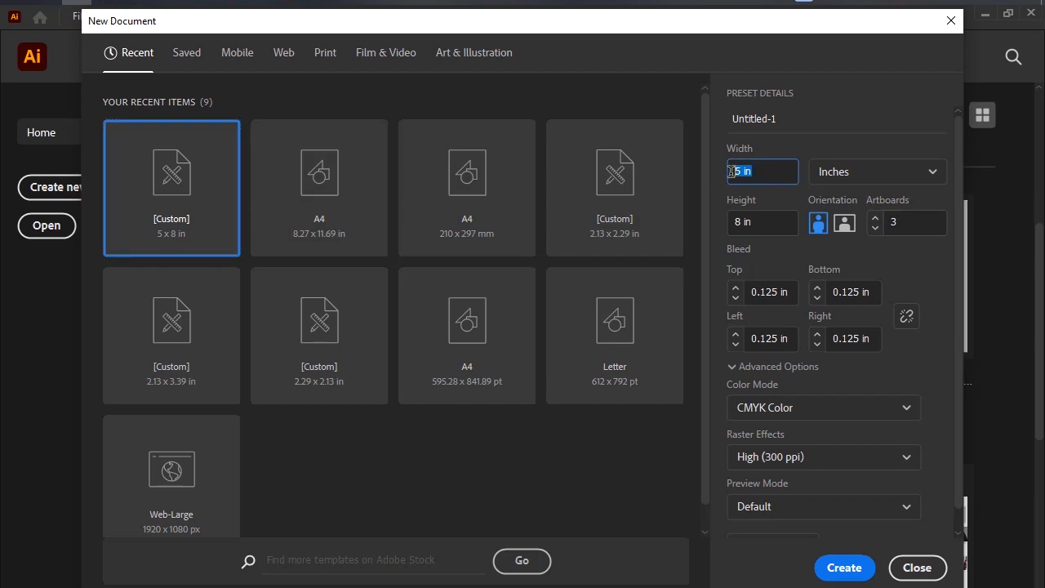
left_click(792, 115)
left_click_drag(787, 121, 735, 121)
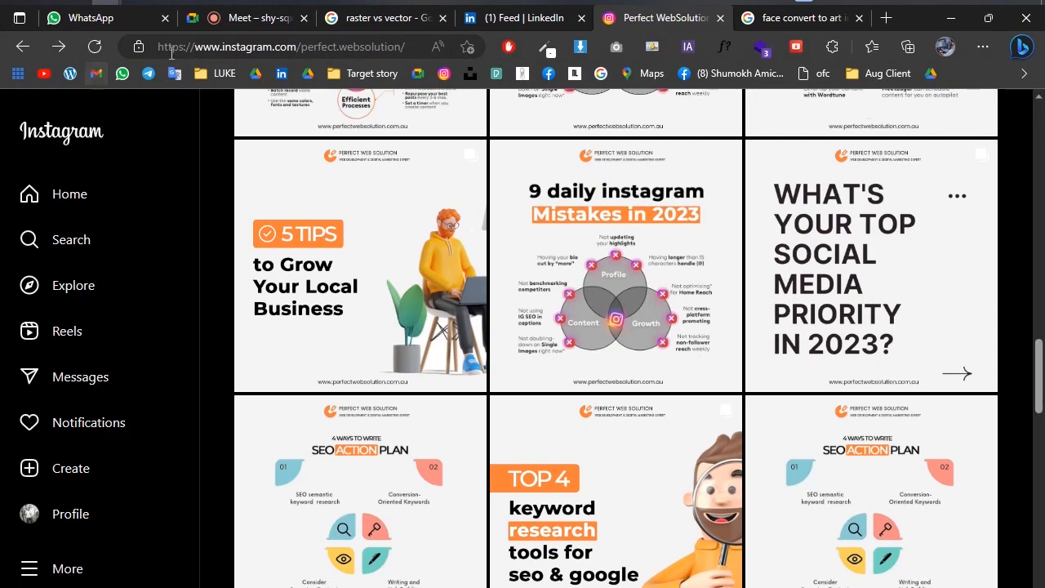
Switch to the Google Meet call and admit the participant waiting to join.
left_click(245, 18)
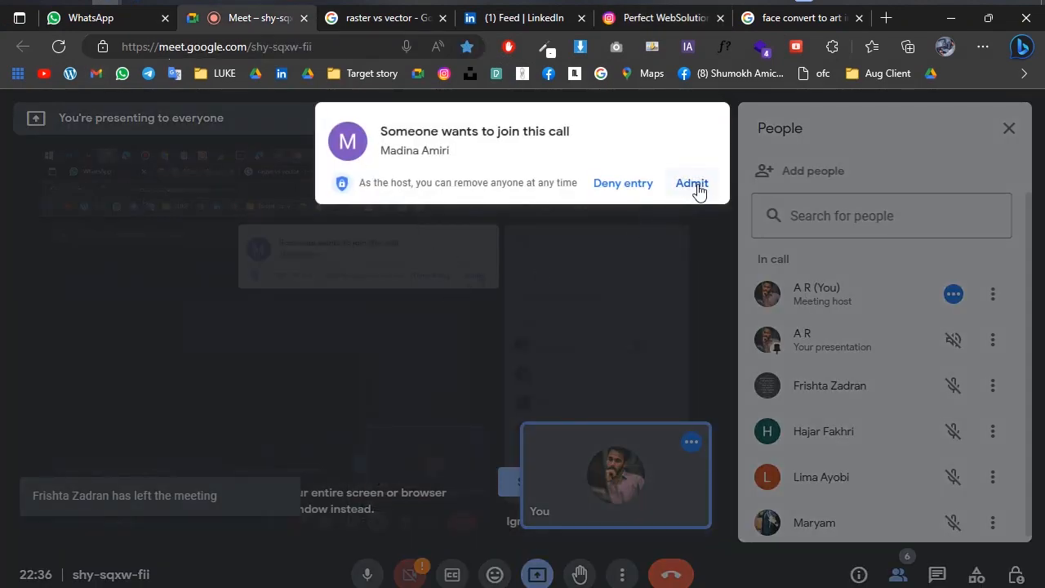
left_click(695, 187)
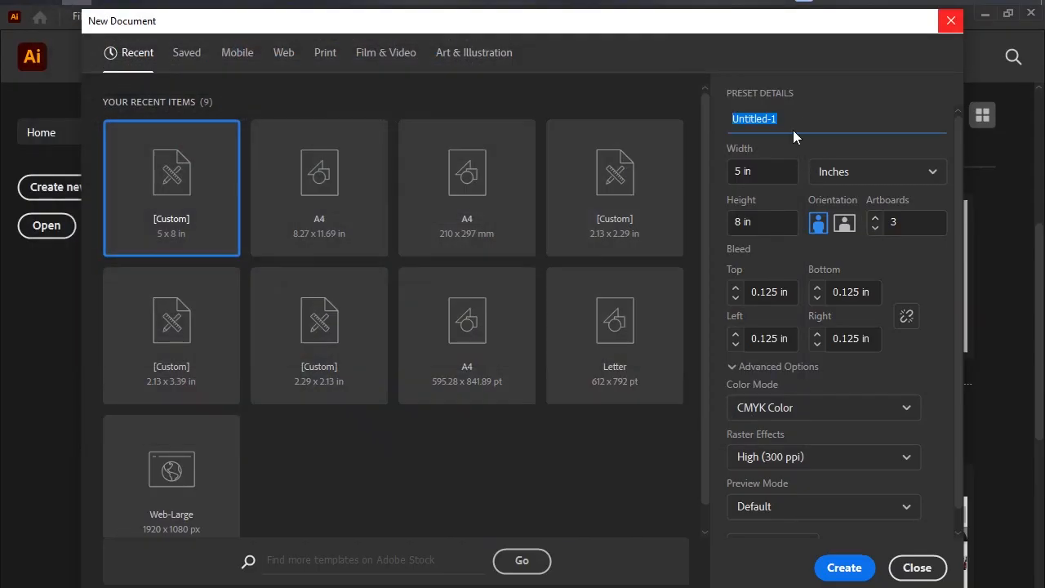
Return to Illustrator's new document settings, name the document AR, and set its units to pixels.
double_click(801, 118)
triple_click(800, 119)
type("AR")
left_click(756, 173)
left_click(872, 170)
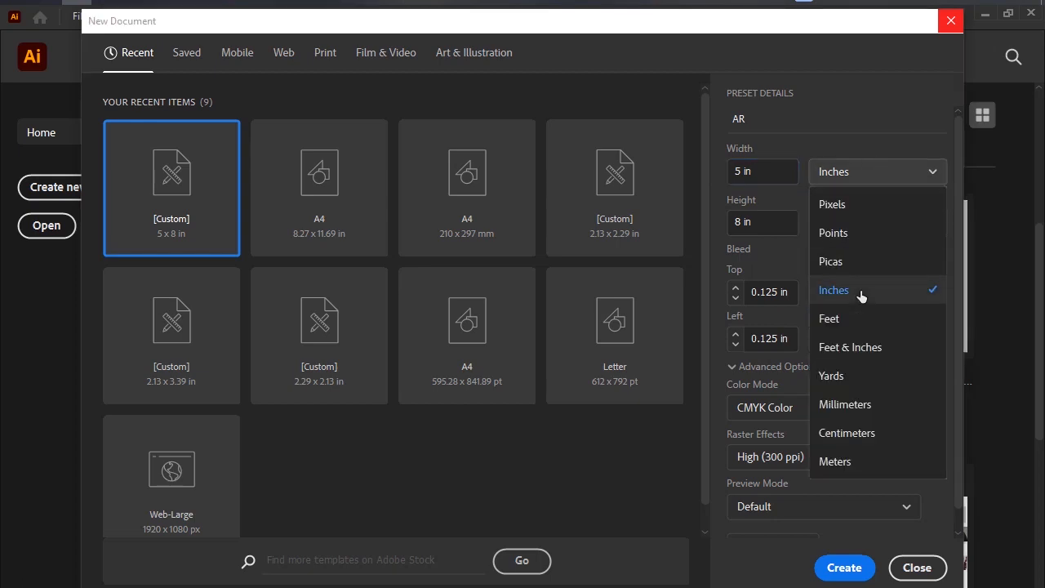
left_click(852, 206)
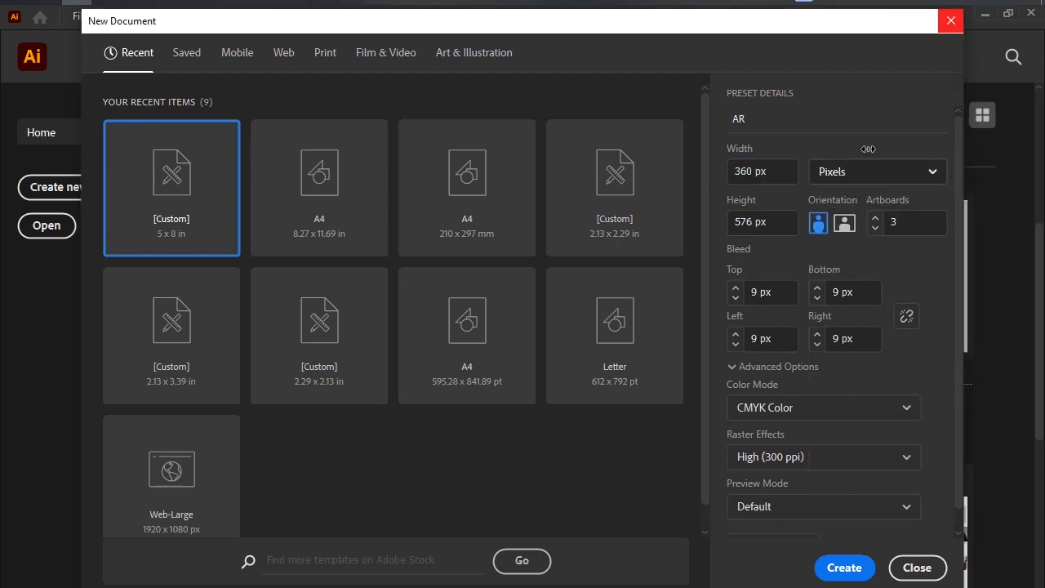
Keep the units in pixels and set the new document's width and height to 1080 px.
left_click(870, 171)
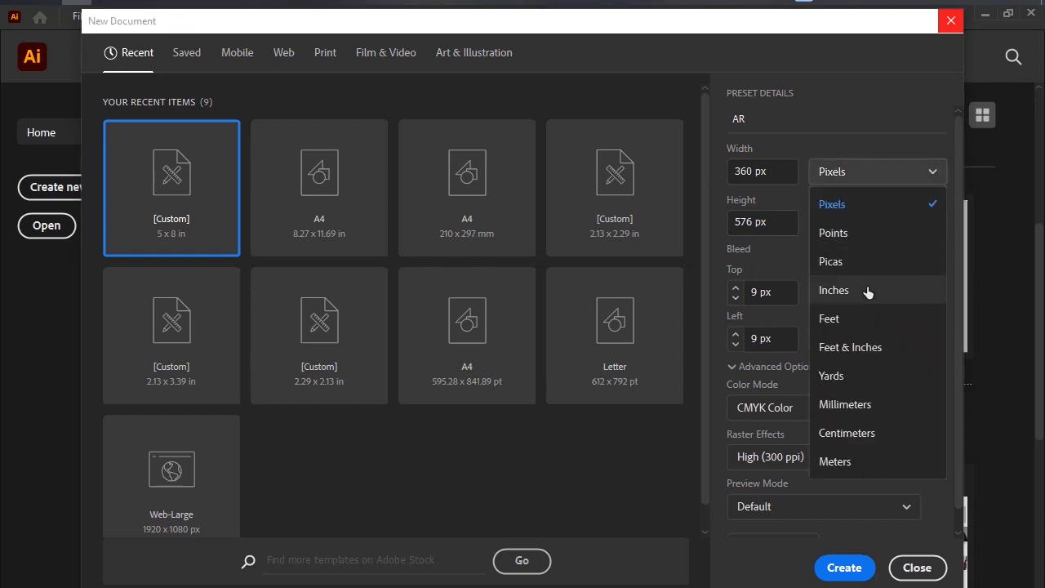
left_click(844, 178)
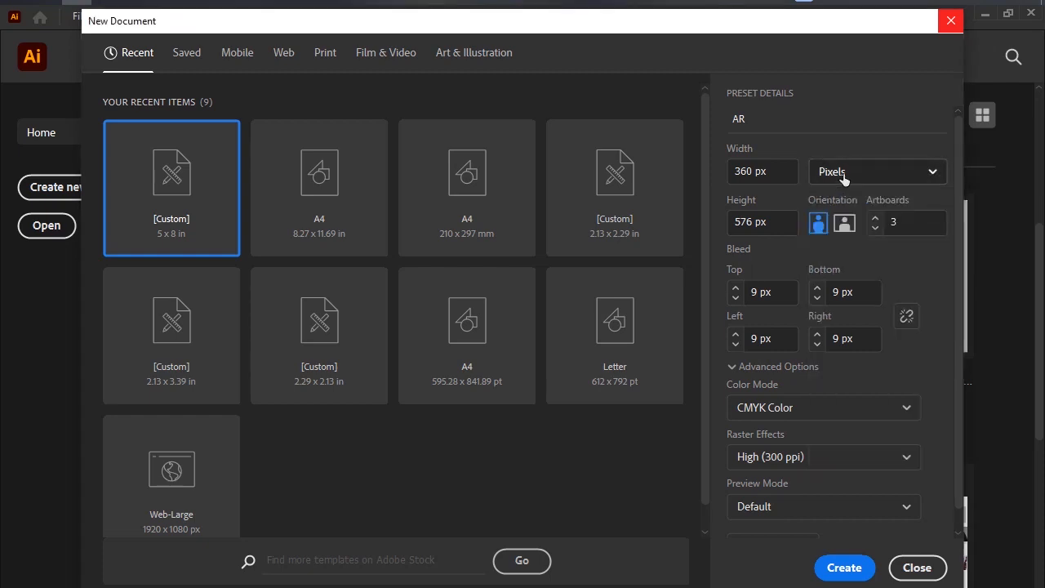
left_click(756, 177)
left_click_drag(756, 176, 726, 180)
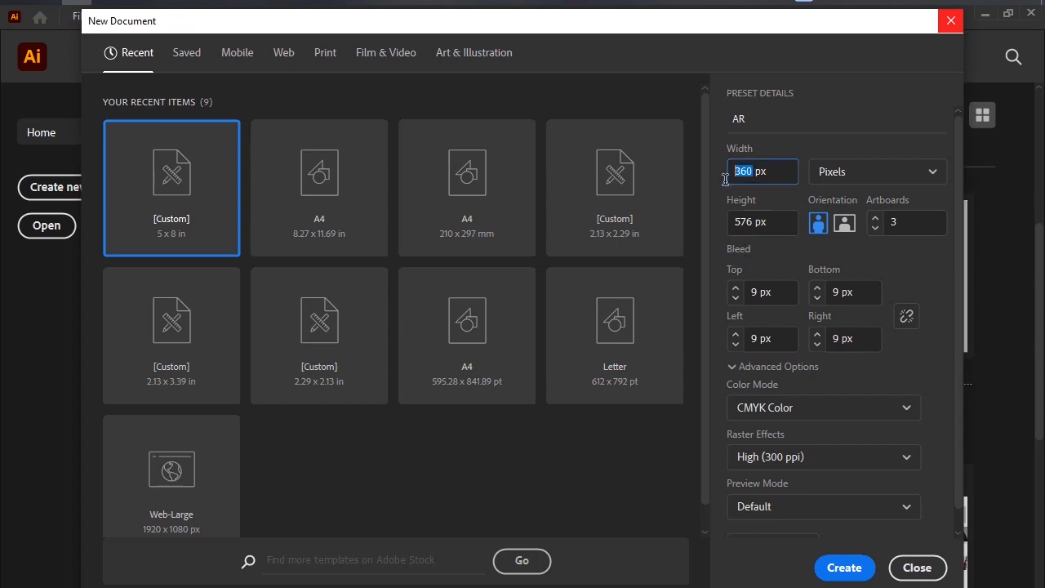
type("108")
left_click_drag(752, 223, 732, 218)
type("1")
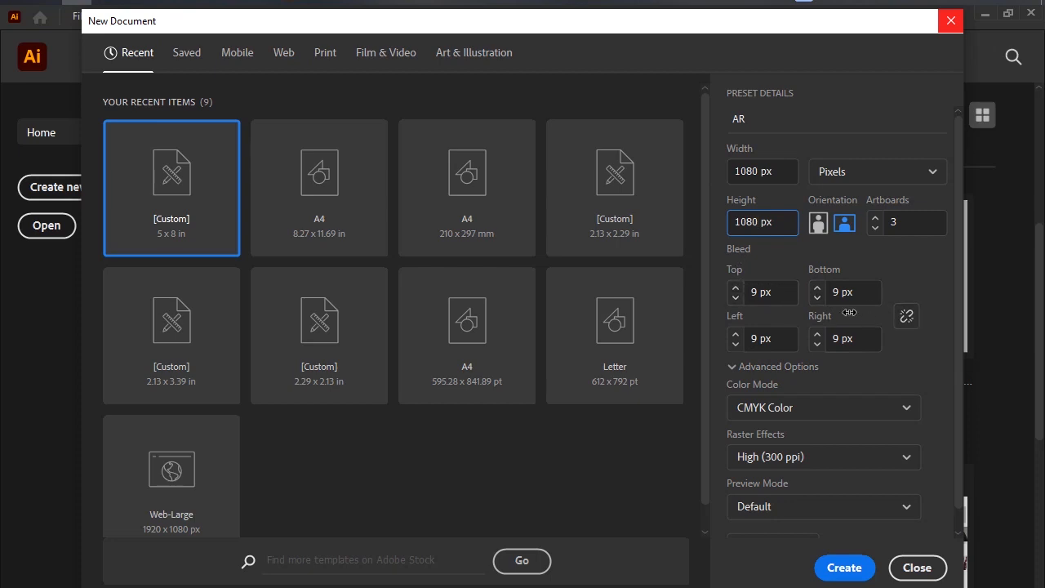
Set the bleed to 0 px and link it so all four sides match.
left_click_drag(839, 292, 826, 292)
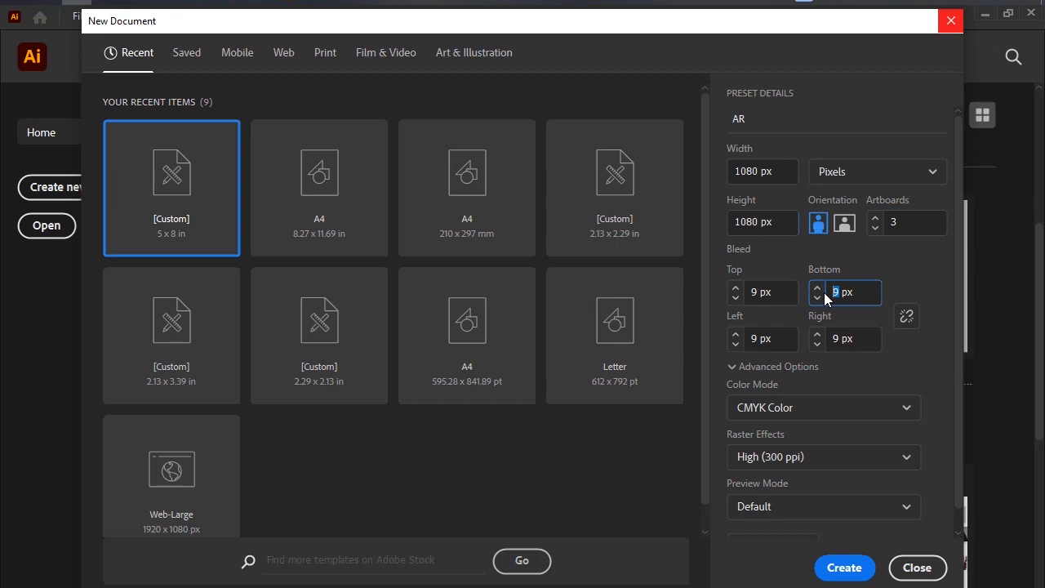
type("0")
left_click(906, 317)
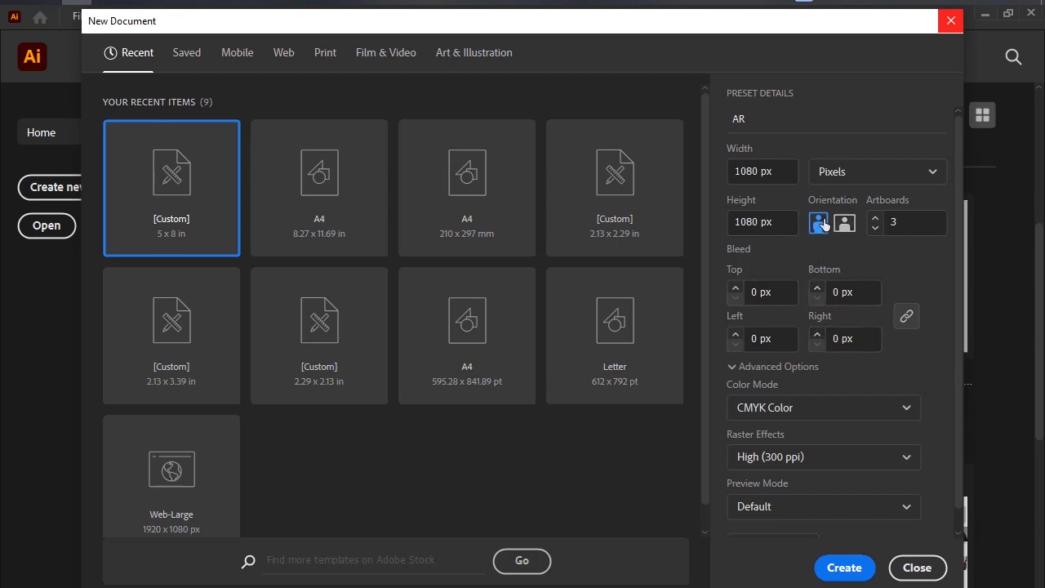
Switch to the Google Meet call and read the participants' in-call messages.
mouse_move(104, 1)
left_click(126, 100)
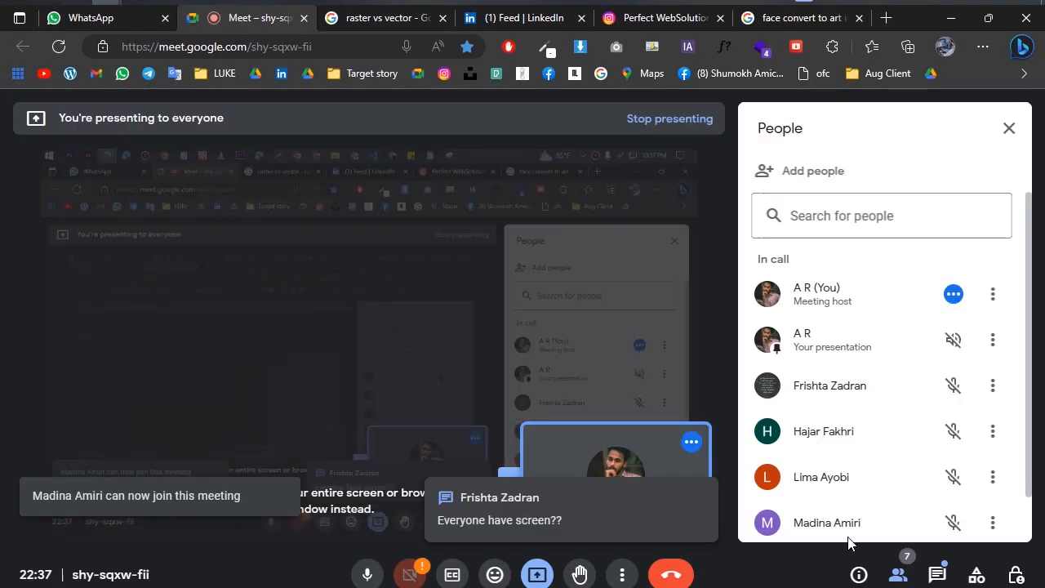
left_click(938, 575)
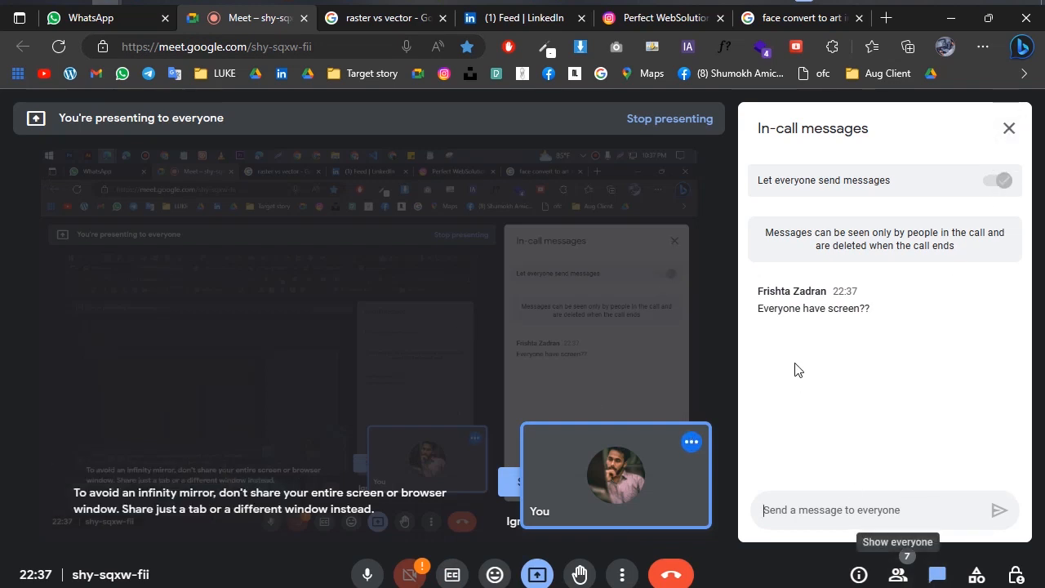
triple_click(797, 311)
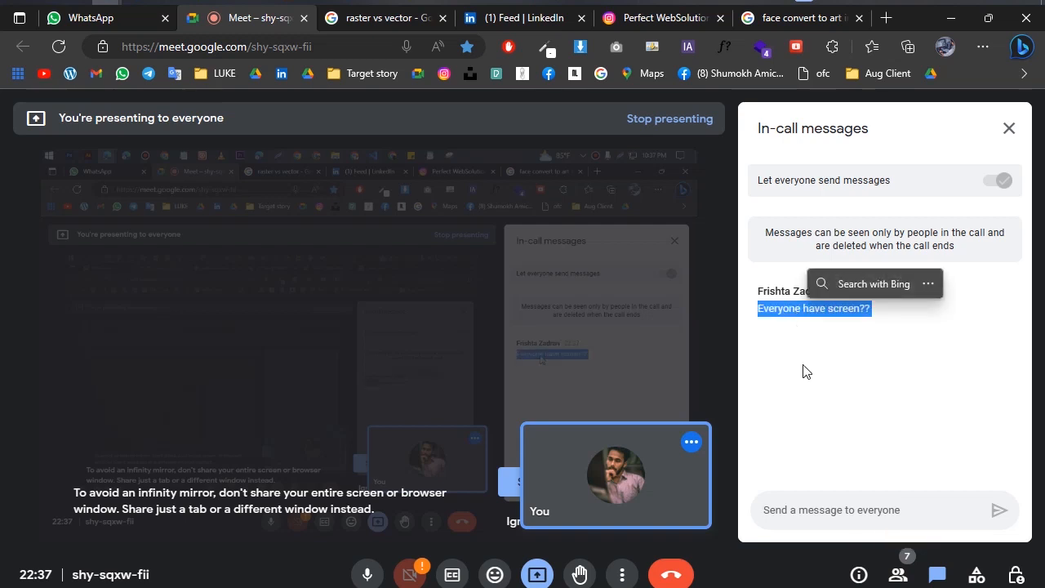
left_click(807, 366)
left_click(1009, 129)
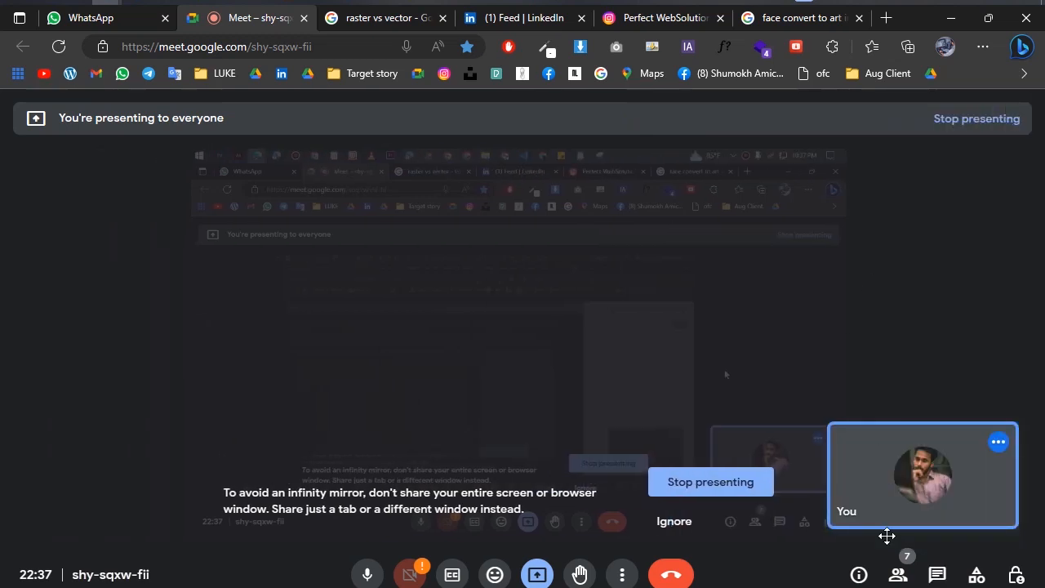
Check the call's participant list and latest chat messages, and return to Illustrator's new document settings.
left_click(938, 575)
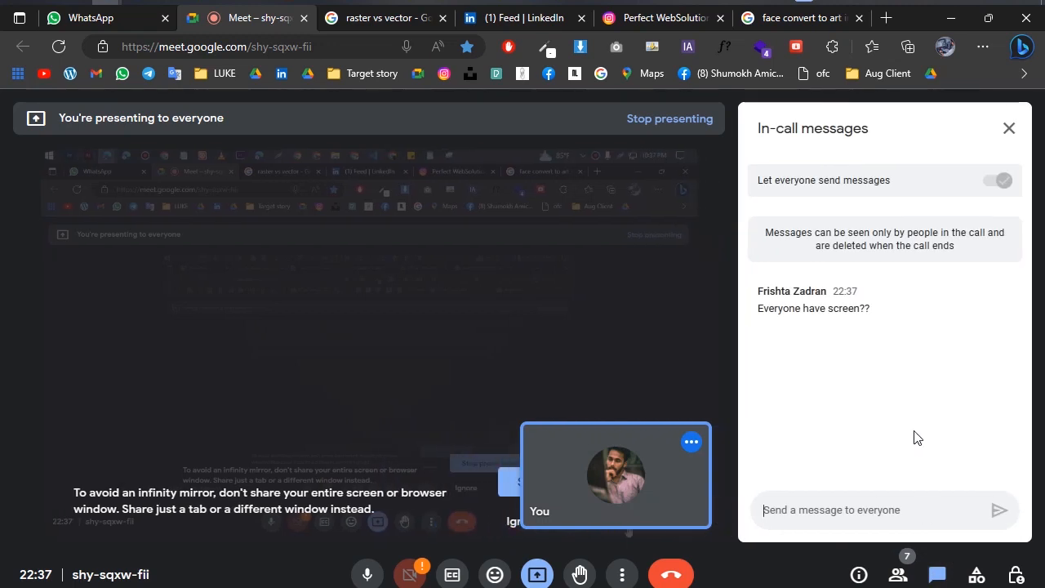
left_click(899, 573)
scroll(905, 395, "down", 2)
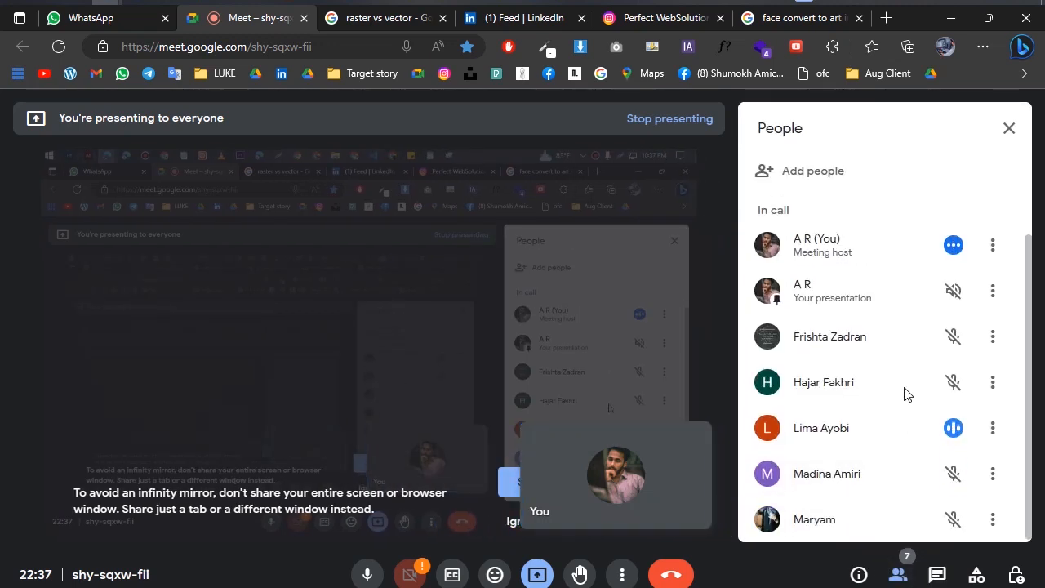
scroll(905, 393, "up", 2)
left_click(939, 572)
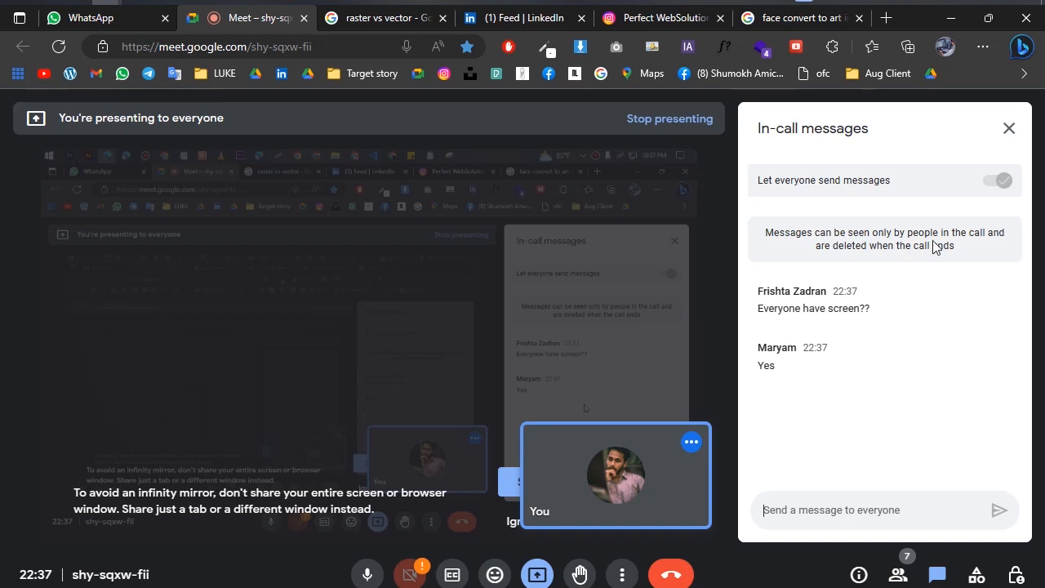
left_click(1008, 128)
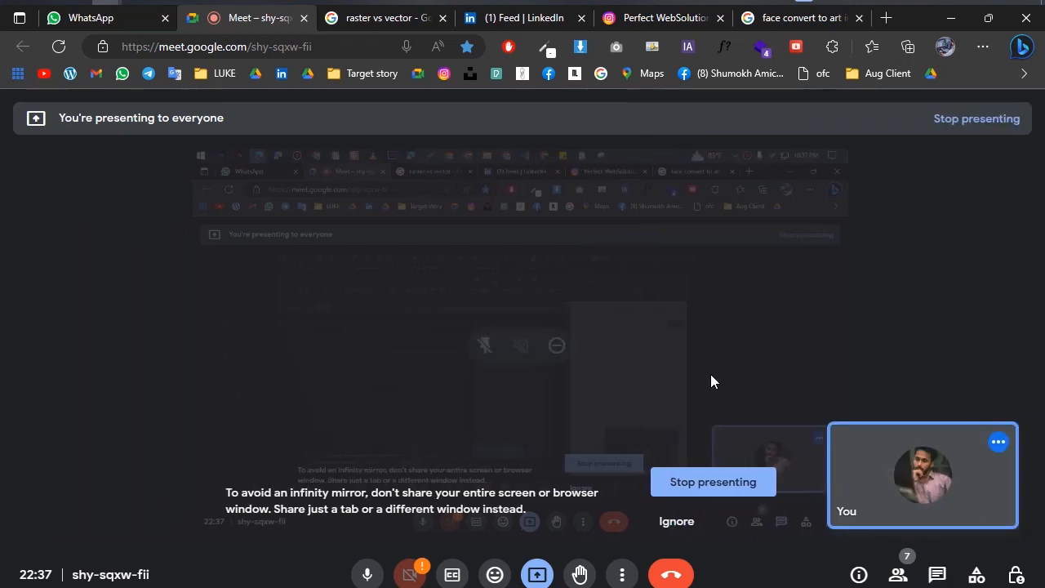
left_click(951, 17)
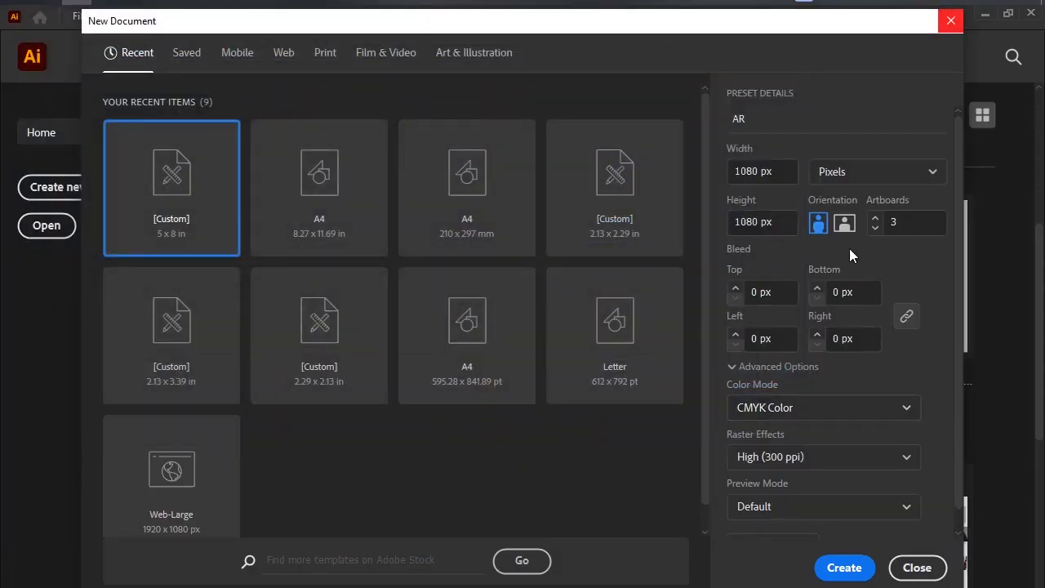
Switch to Photoshop to compare its new document color mode setting, and return to Illustrator.
left_click(823, 411)
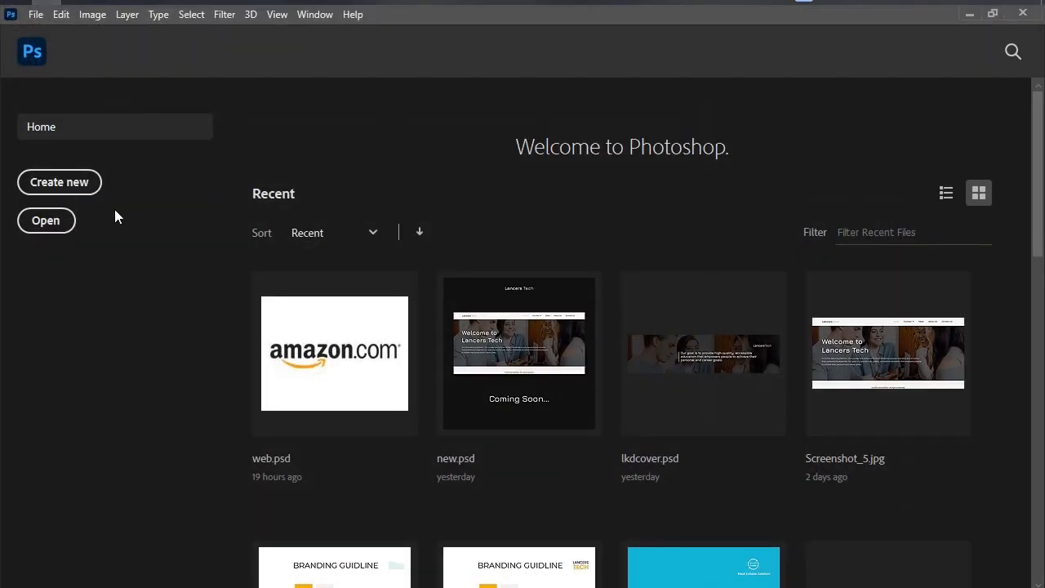
left_click(59, 182)
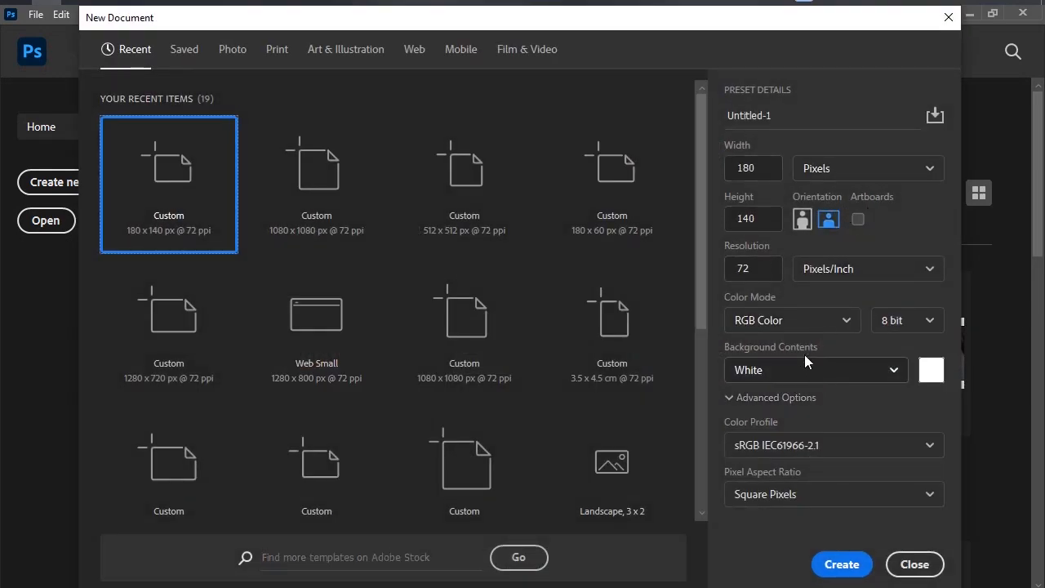
left_click(809, 328)
left_click(949, 17)
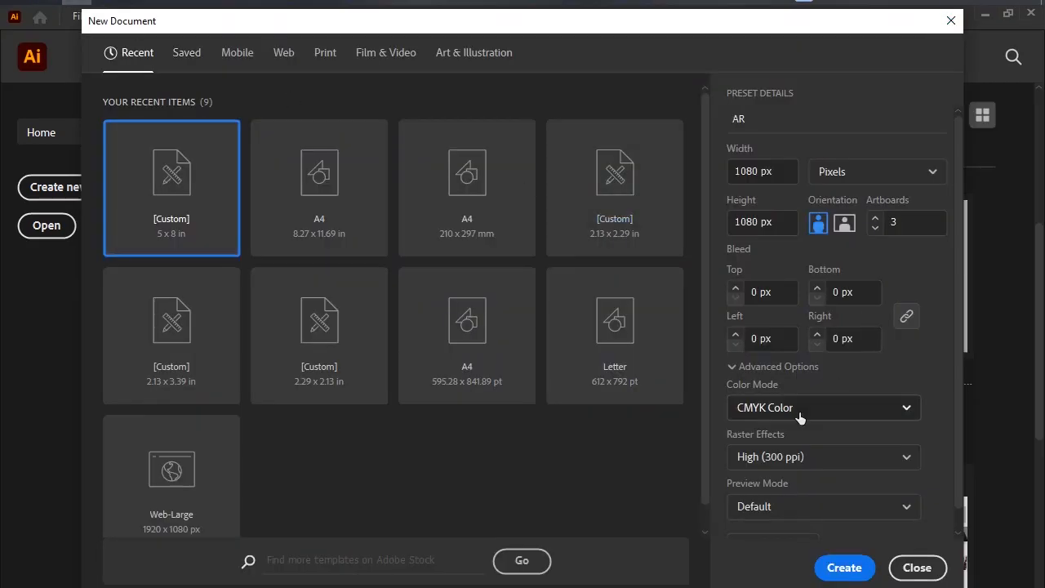
Set the new document's color mode to RGB Color.
left_click(801, 413)
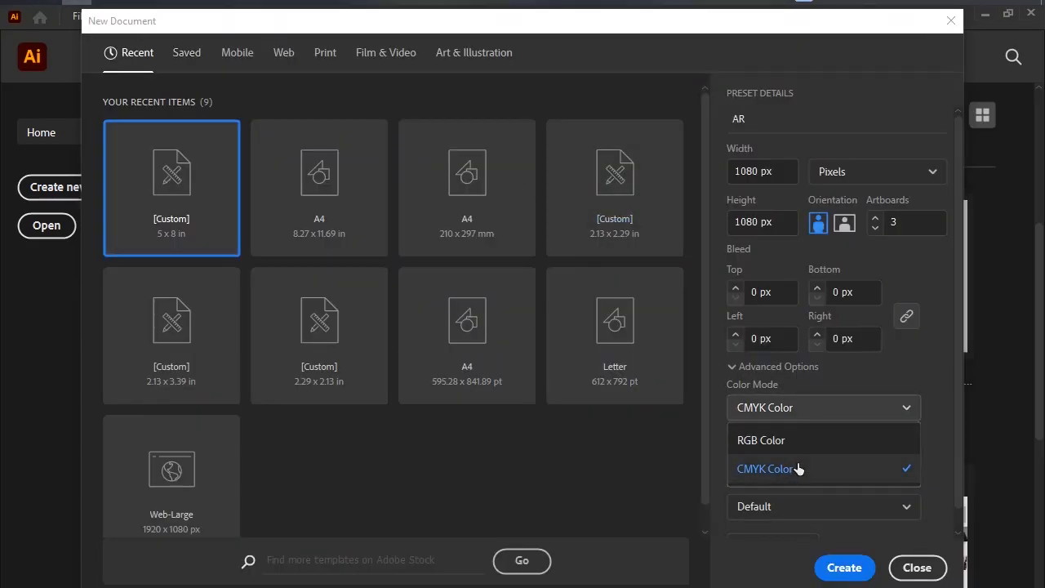
left_click(801, 442)
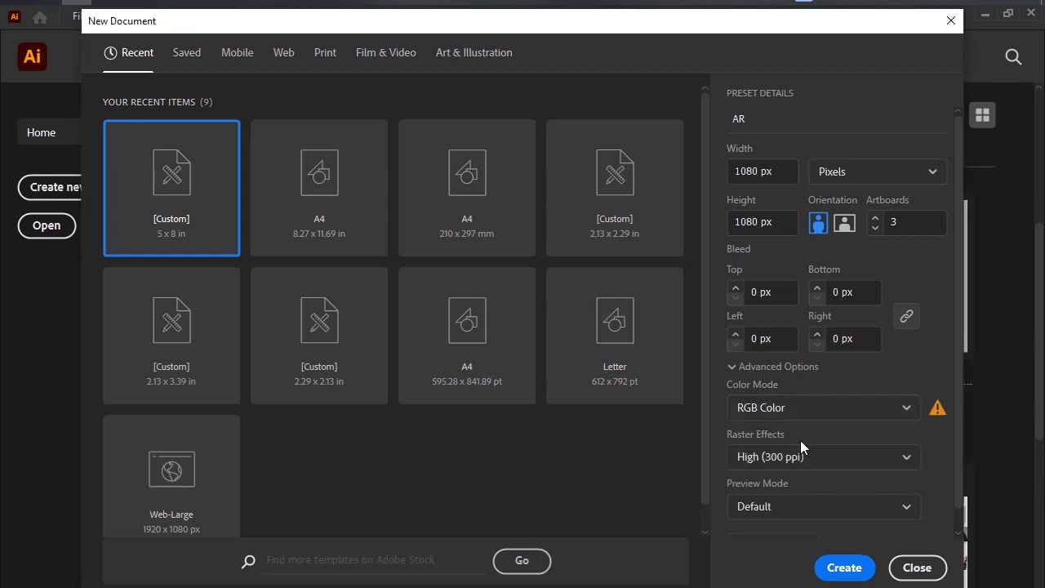
left_click(810, 411)
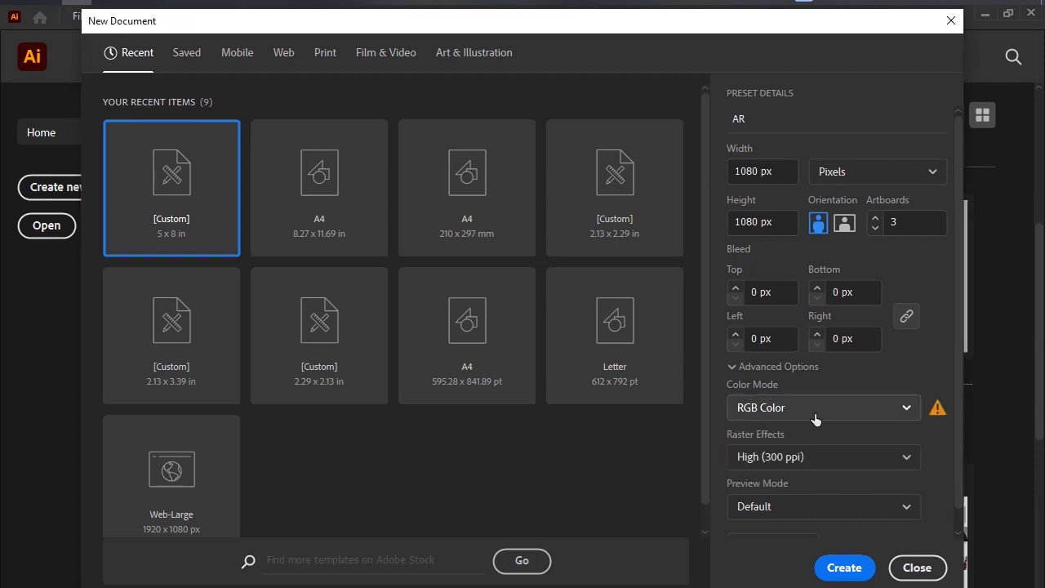
left_click(812, 414)
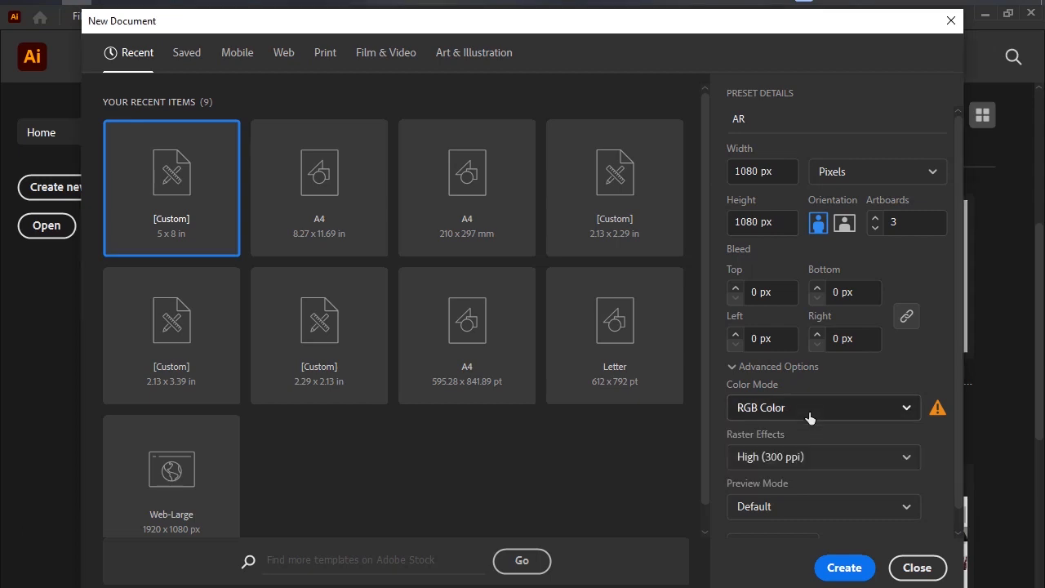
Set the color mode to CMYK Color and select High (300 ppi) for the raster effects.
left_click(793, 415)
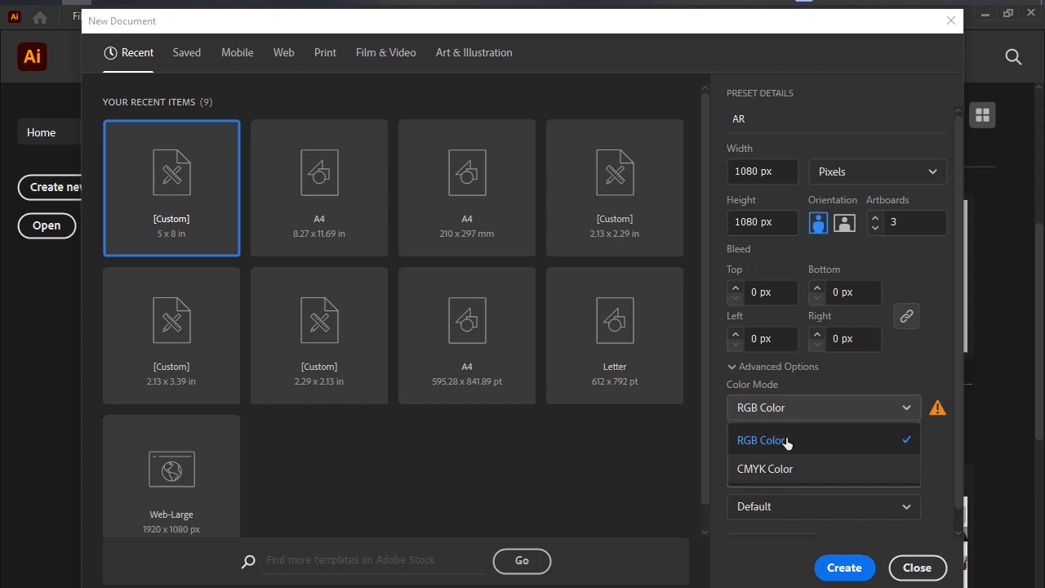
left_click(793, 472)
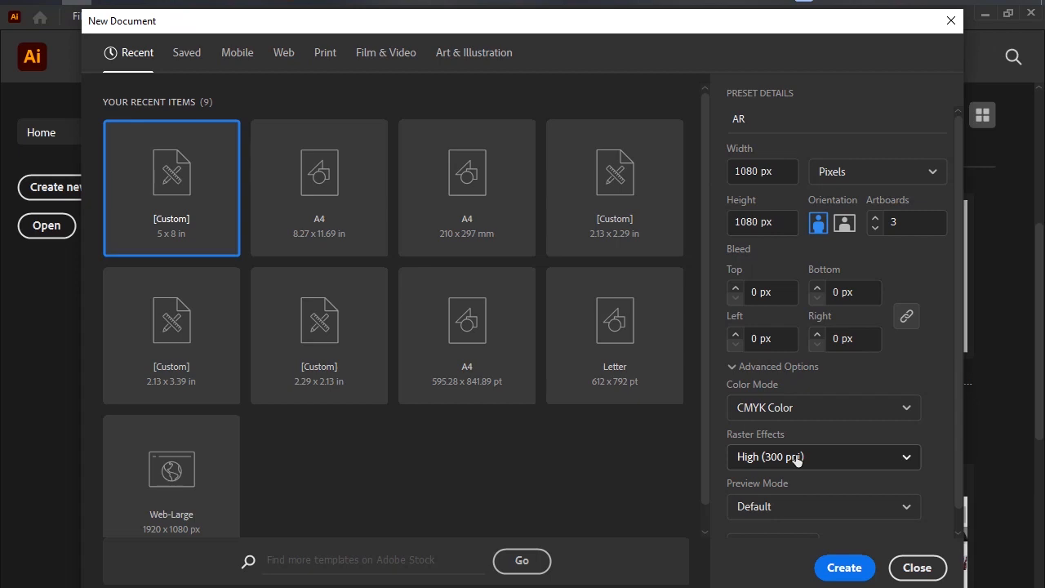
left_click(793, 406)
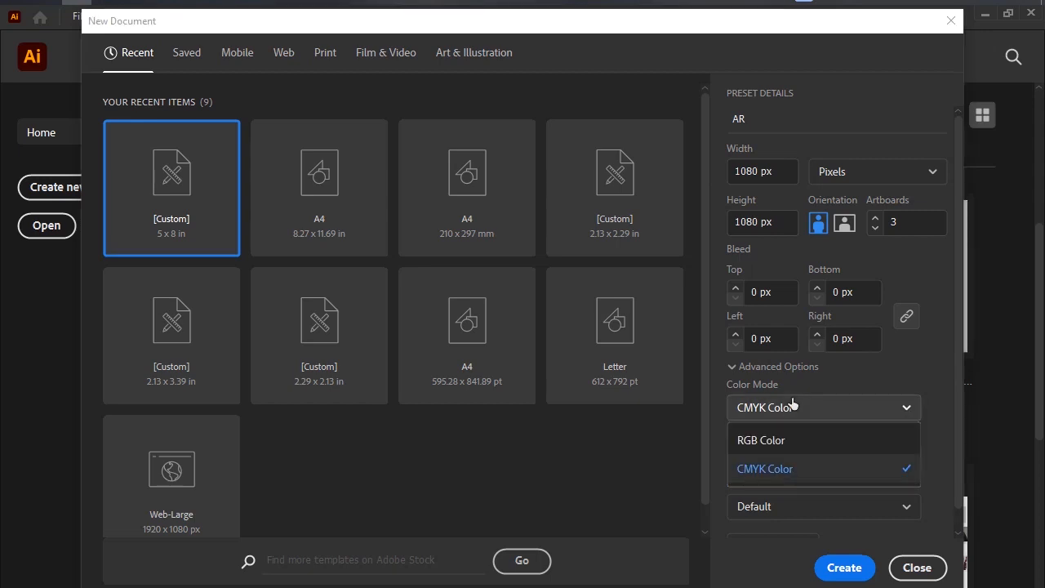
left_click(789, 478)
left_click(804, 457)
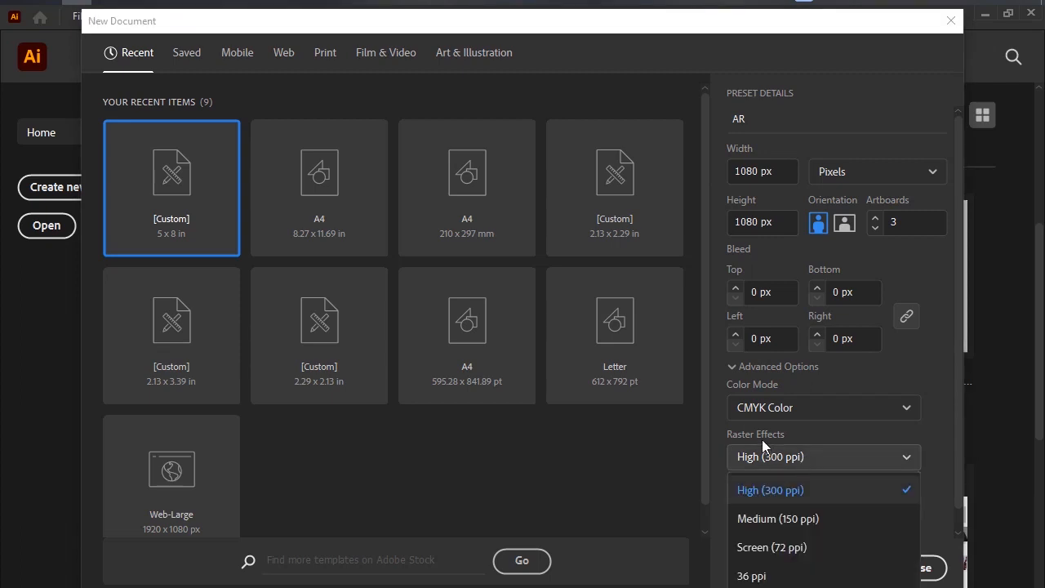
left_click(769, 494)
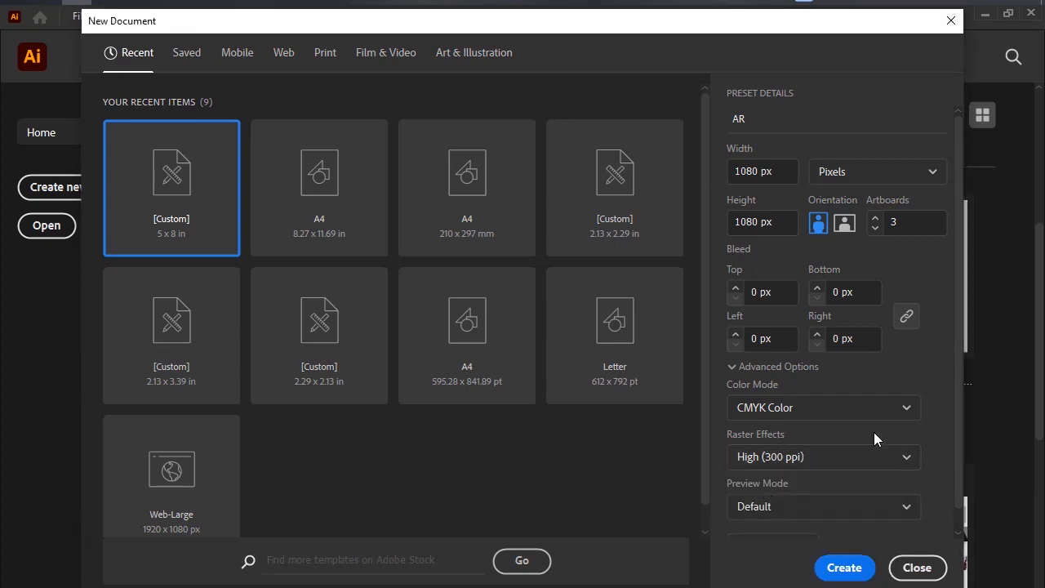
Review the remaining preset details, reduce the artboards to one, and create the AR document.
scroll(918, 464, "down", 1)
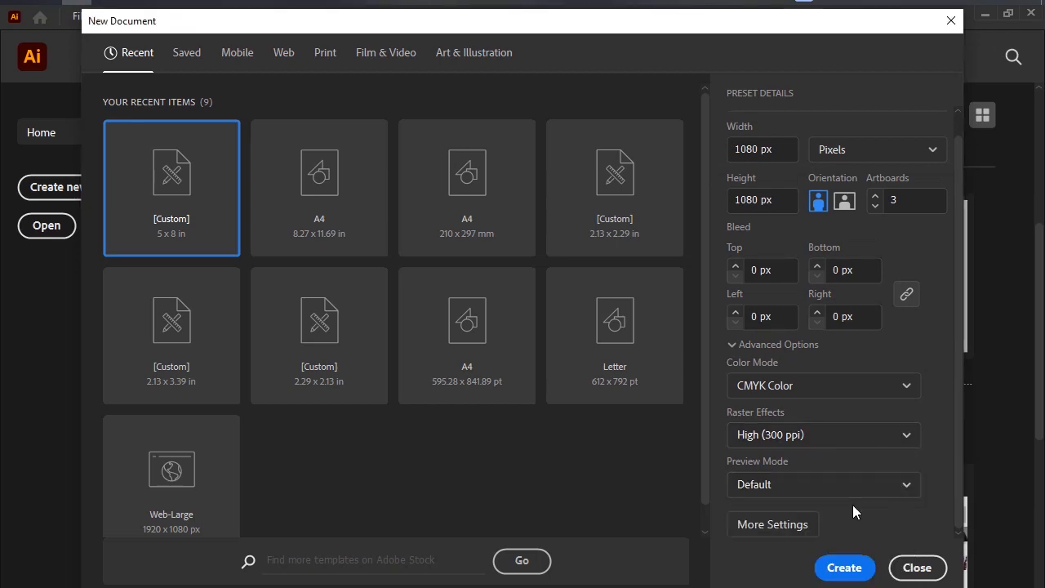
scroll(857, 506, "up", 1)
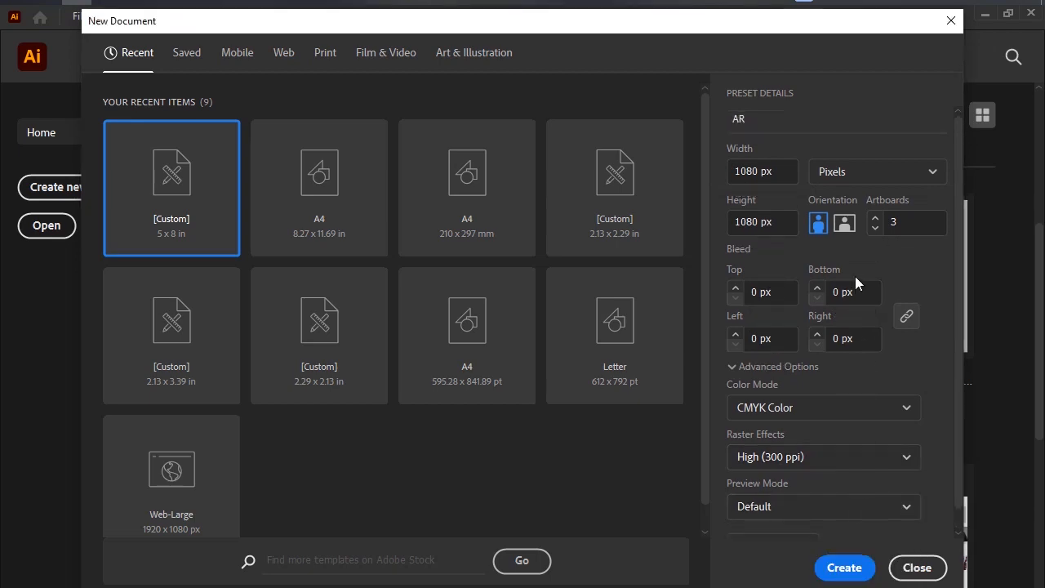
scroll(860, 302, "down", 1)
scroll(864, 314, "up", 1)
left_click(874, 231)
left_click(846, 570)
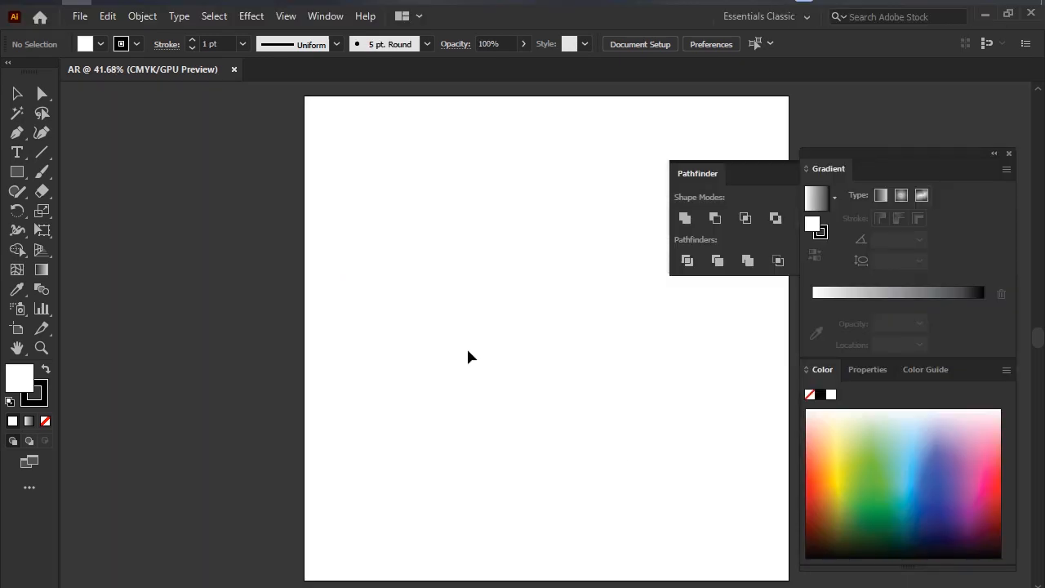
scroll(520, 287, "down", 8)
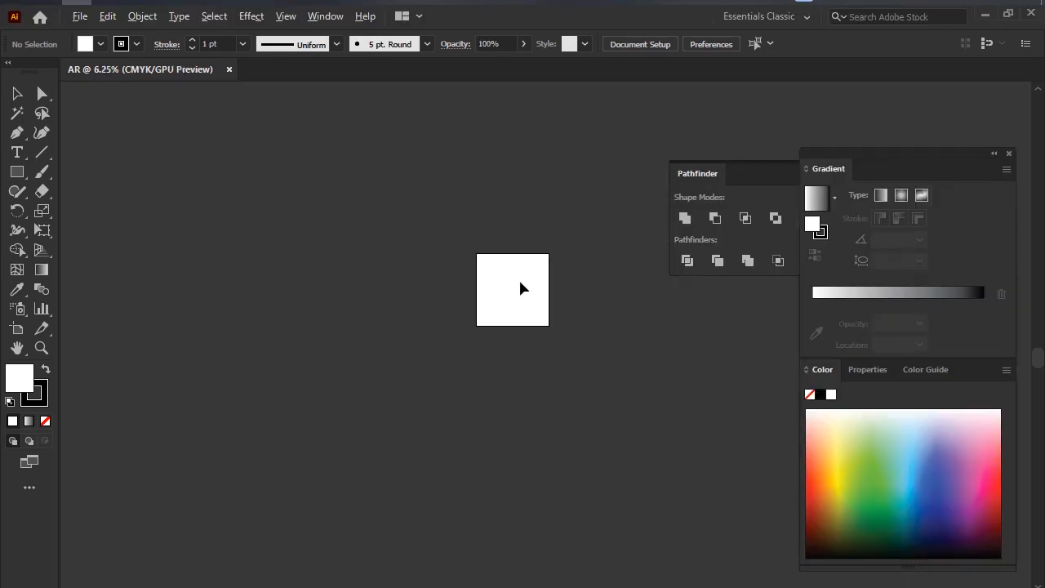
scroll(520, 287, "up", 6)
scroll(520, 287, "down", 6)
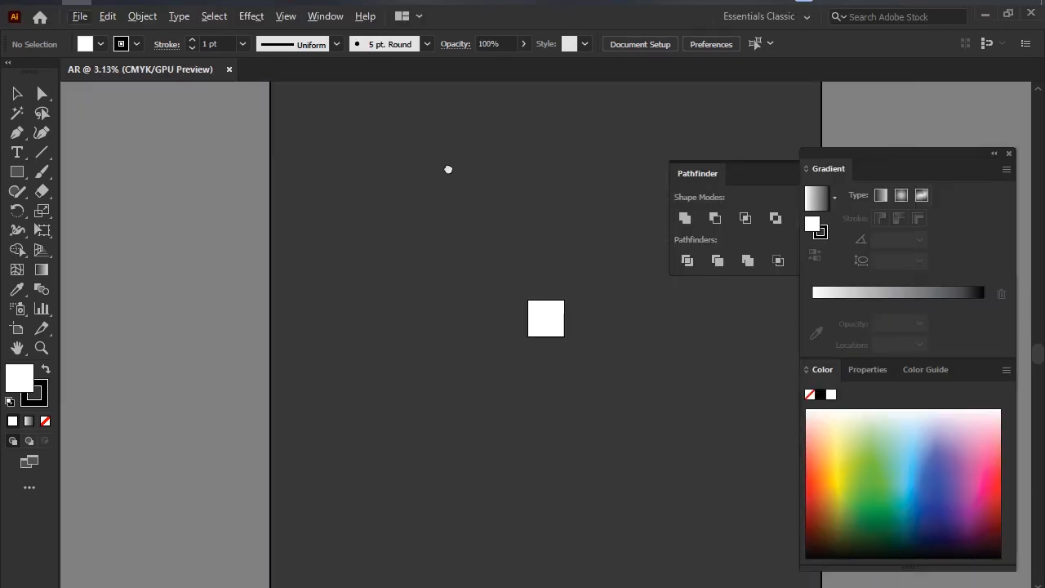
left_click_drag(448, 169, 374, 158)
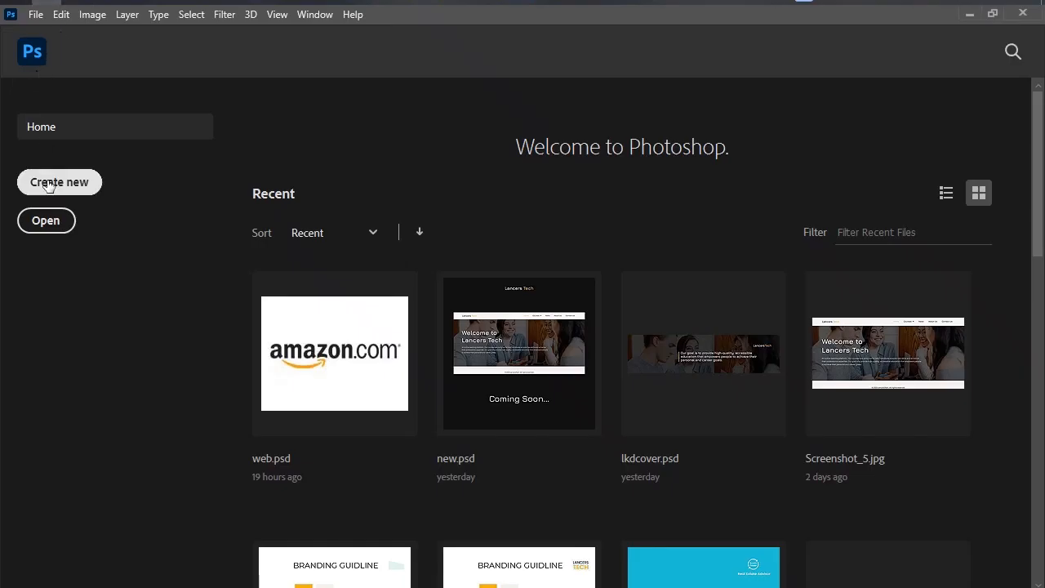
Switch to Photoshop and create a new document from the recent 1080 x 1080 px, 72 ppi preset.
left_click(58, 180)
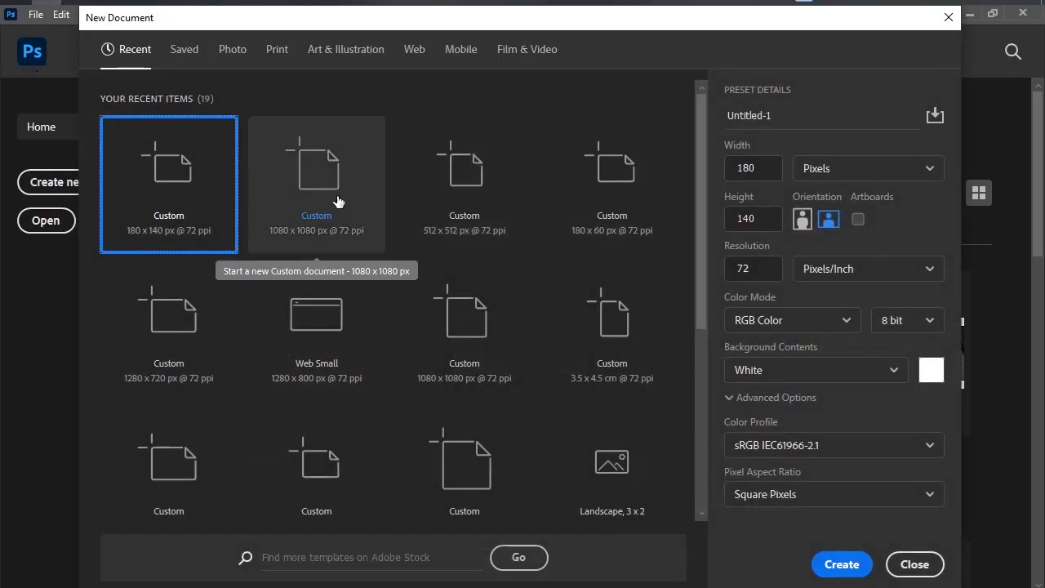
double_click(273, 203)
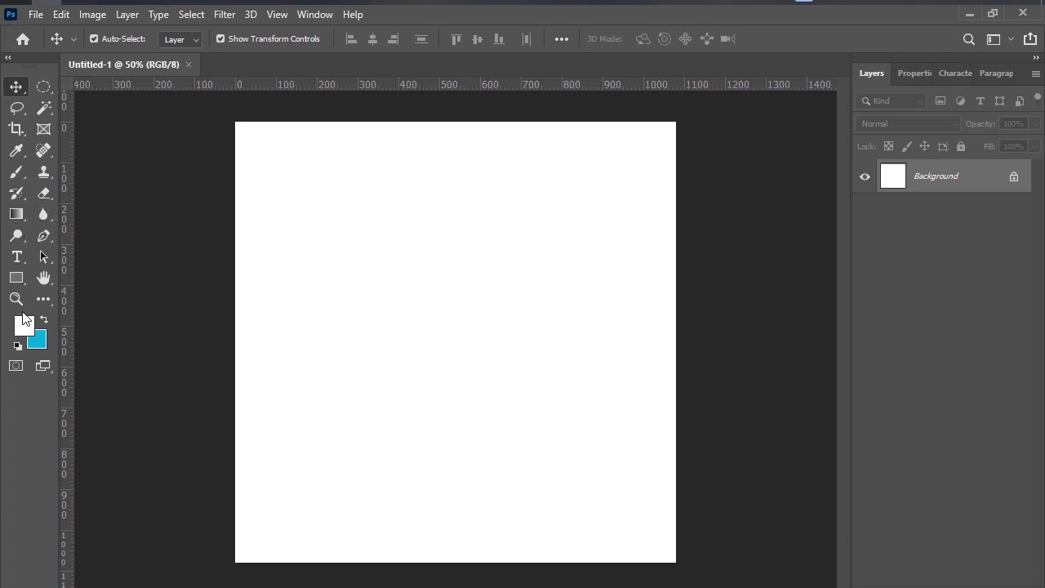
Draw a rectangle of about 804 x 314 px on the upper canvas with an orange fill and no stroke.
left_click(16, 278)
left_click_drag(308, 202, 636, 331)
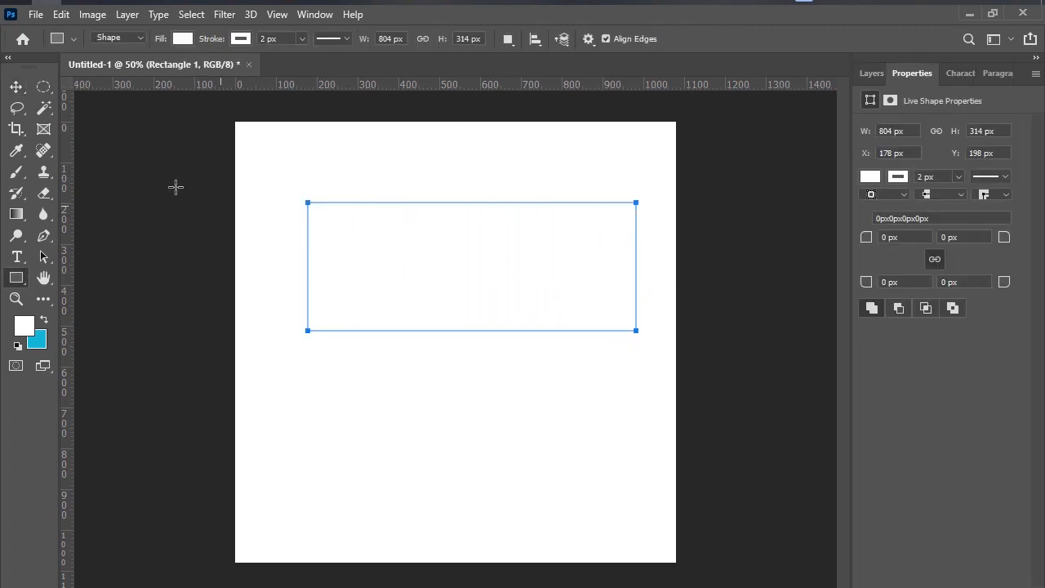
left_click(870, 178)
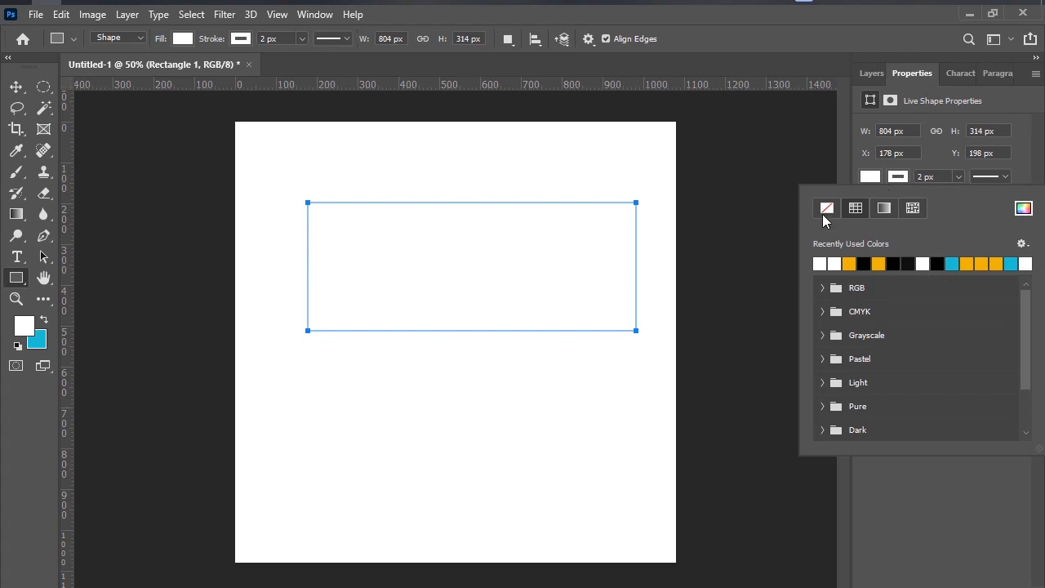
left_click(878, 263)
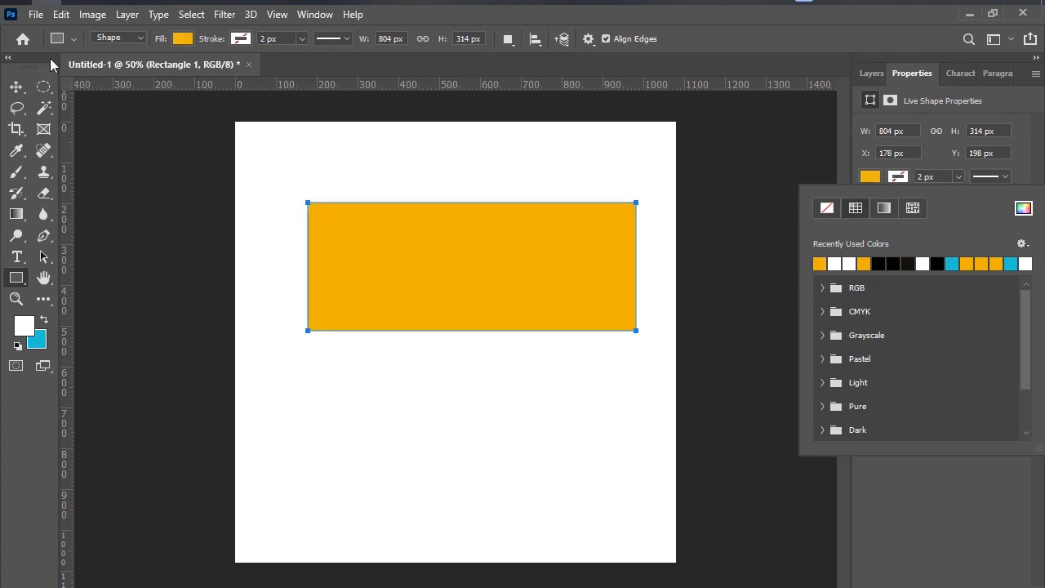
Move the orange rectangle partly past the canvas's left edge, then back inside against the right edge.
left_click(17, 86)
left_click_drag(390, 236, 329, 197)
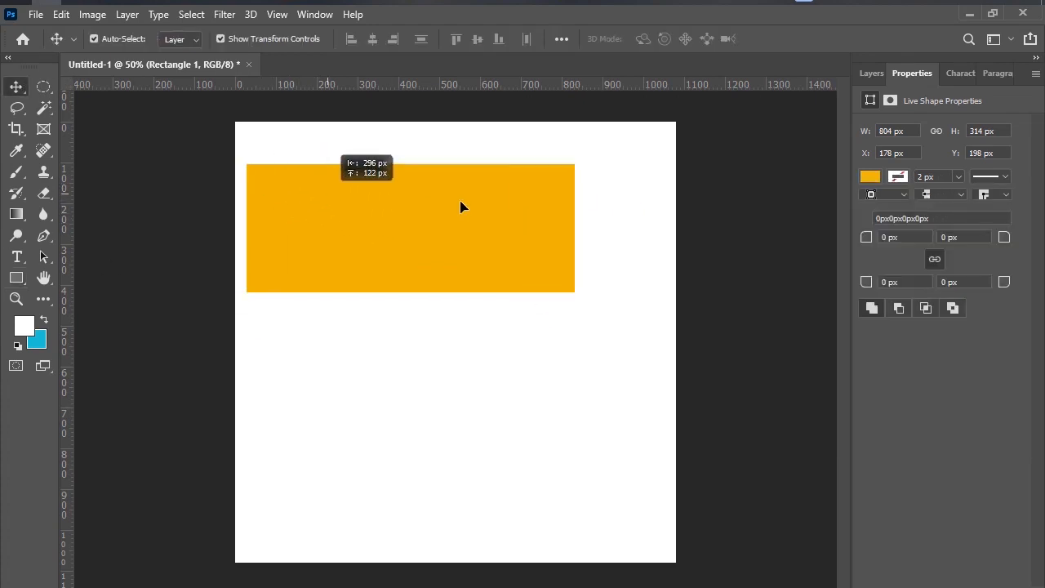
left_click_drag(461, 207, 351, 250)
scroll(343, 257, "down", 3)
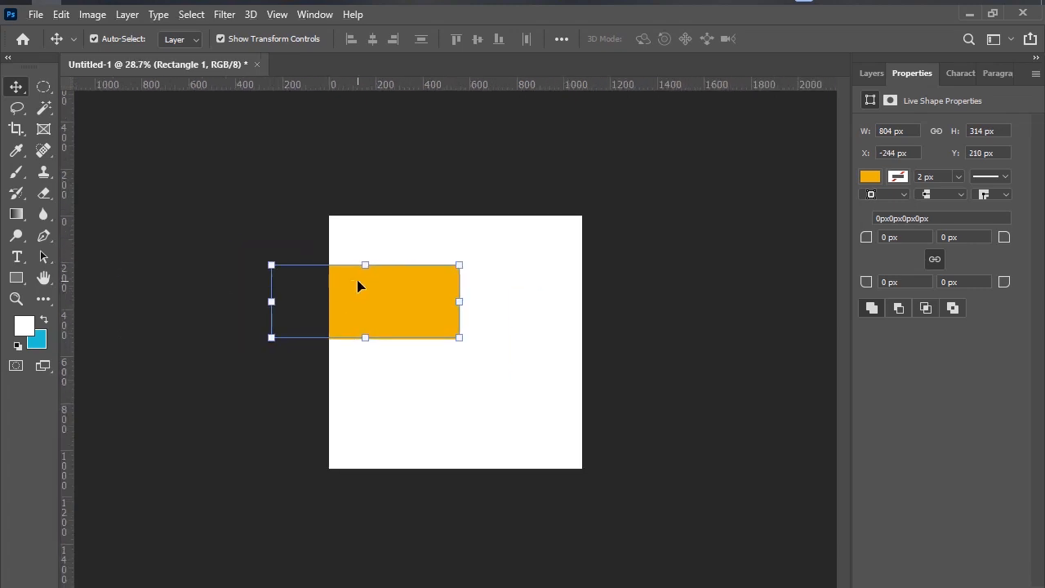
left_click_drag(358, 285, 415, 257)
scroll(416, 257, "up", 3)
left_click_drag(499, 242, 557, 259)
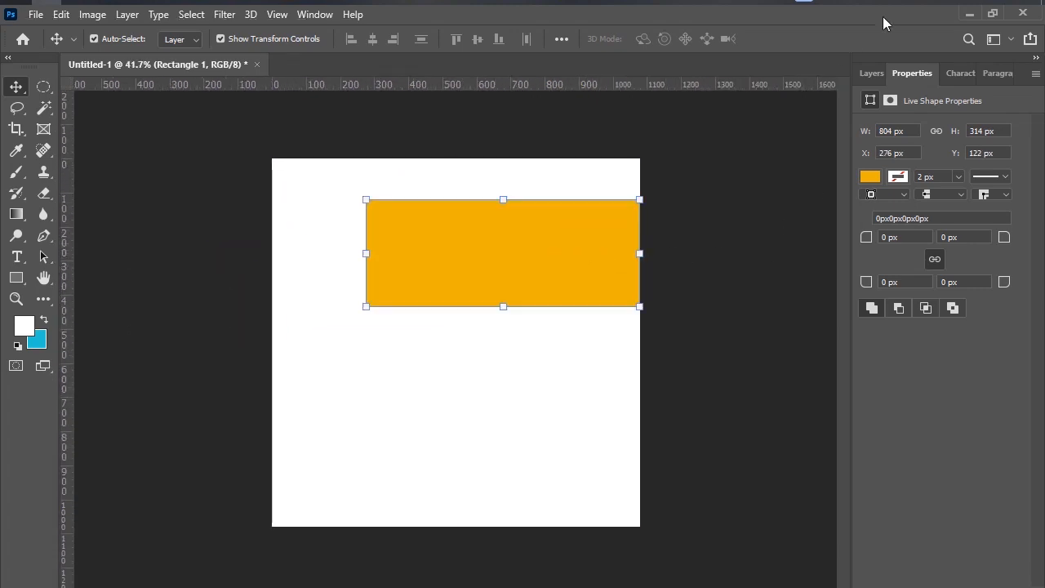
Frame the canvas's right side and the area beyond it with a screenshot selection, discard the capture, and switch to Illustrator.
left_click(923, 1)
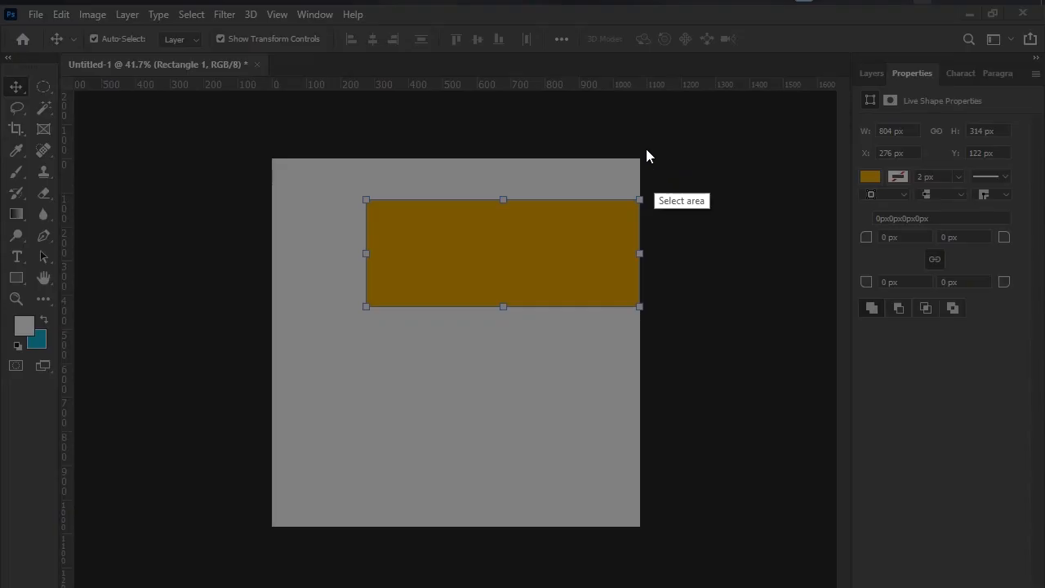
left_click_drag(638, 123, 937, 471)
left_click_drag(637, 124, 475, 190)
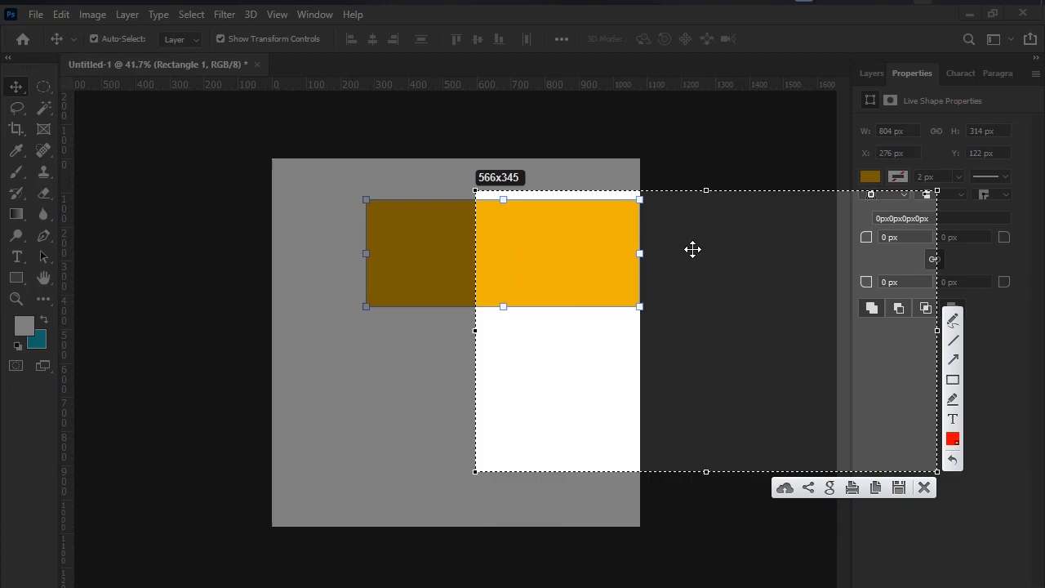
left_click(925, 488)
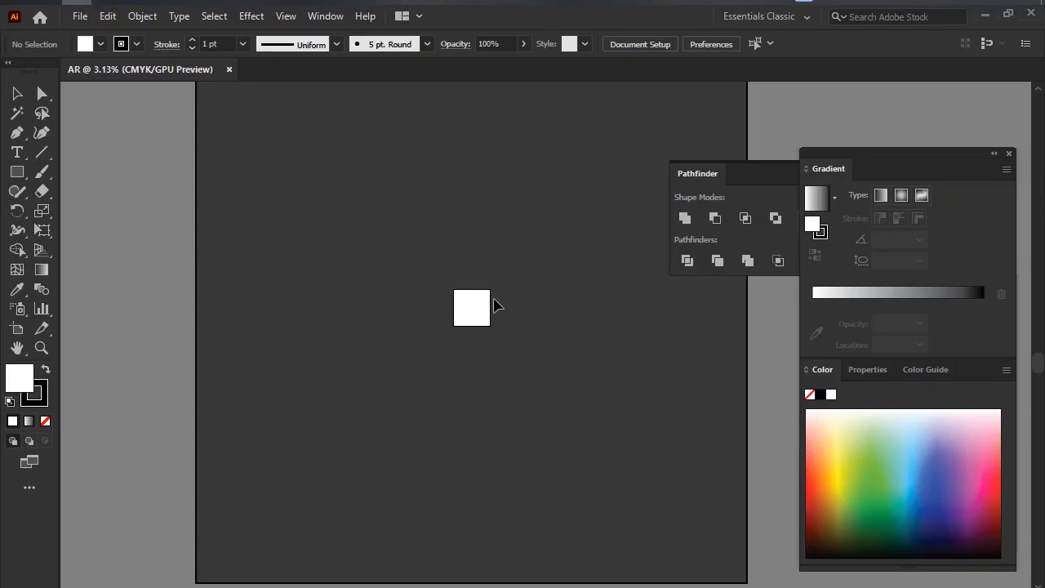
Draw a rectangle overlapping the AR artboard's left edge and fill it with light green.
scroll(515, 318, "up", 4)
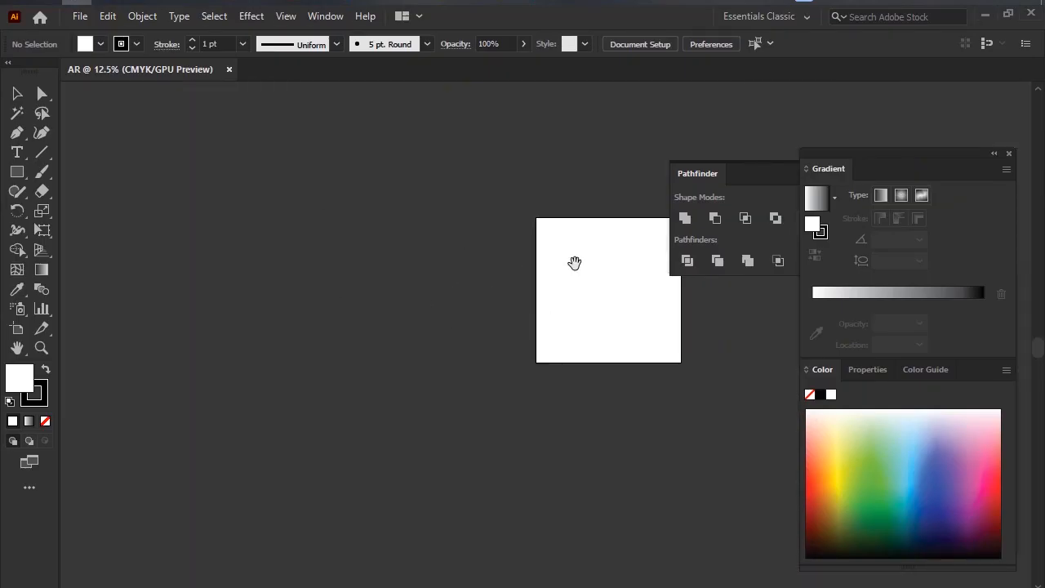
left_click_drag(574, 261, 427, 269)
scroll(427, 269, "up", 1)
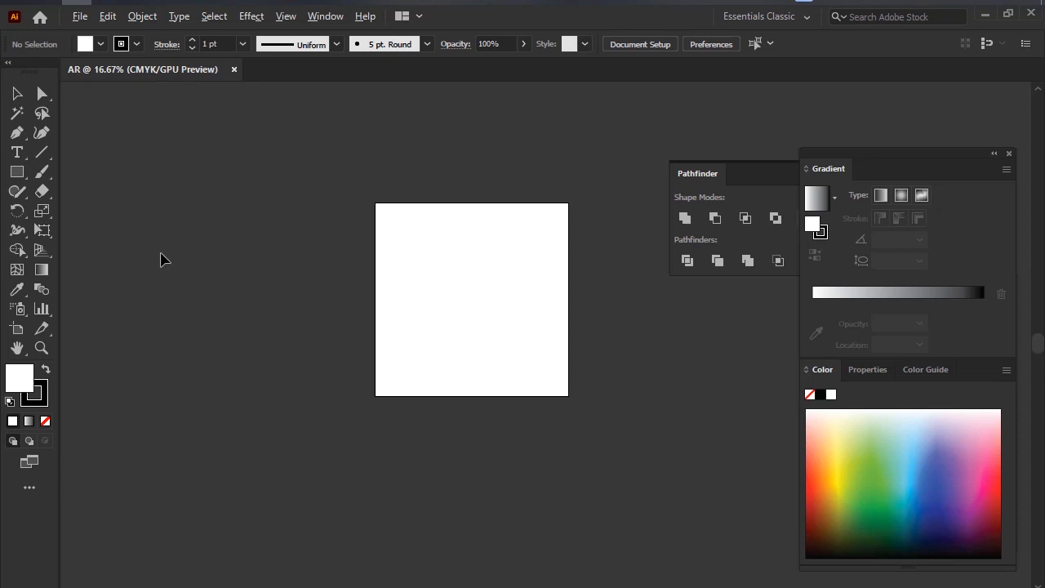
left_click(20, 174)
left_click_drag(210, 194, 441, 317)
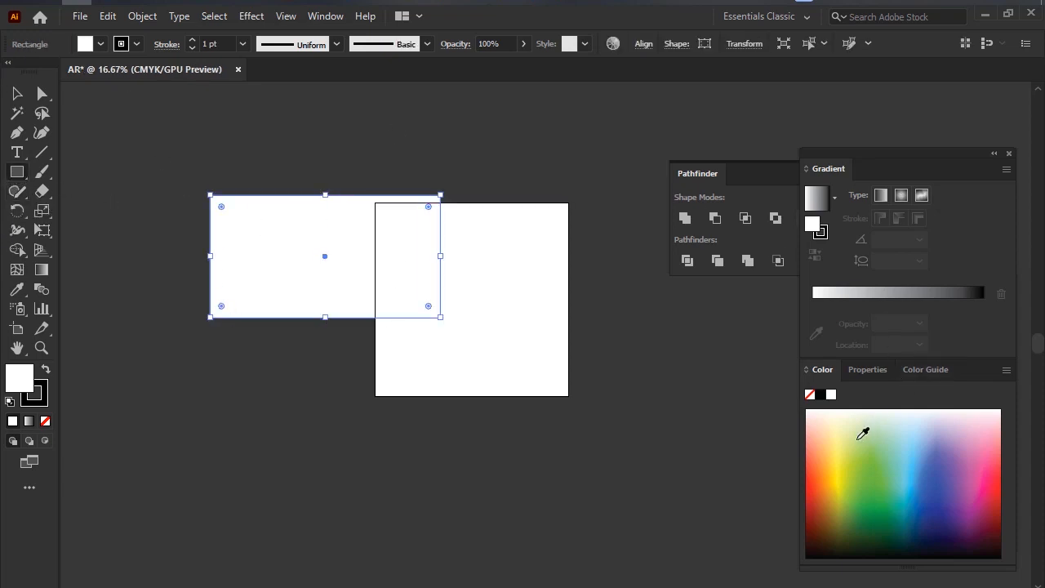
left_click(859, 439)
Move the green rectangle completely off the artboard to its lower left and deselect it.
left_click(24, 93)
left_click_drag(296, 236, 194, 180)
left_click_drag(277, 180, 279, 418)
key("ctrl+minus")
key("ctrl+minus")
key("ctrl+minus")
key("ctrl+minus")
key("ctrl+minus")
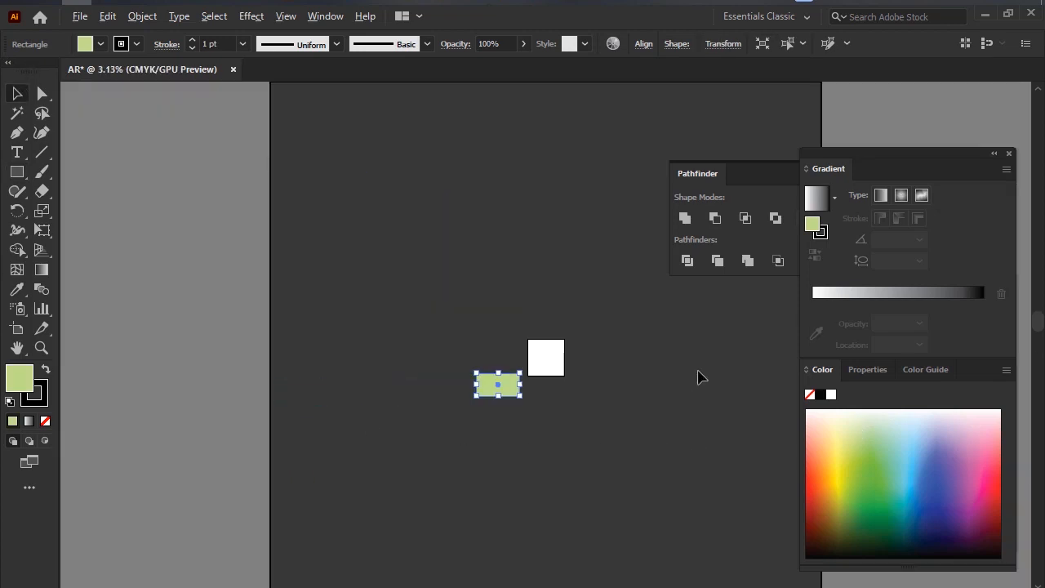
key("space")
left_click_drag(575, 214, 395, 240)
scroll(488, 286, "right", 2)
scroll(491, 288, "left", 2)
left_click(427, 182)
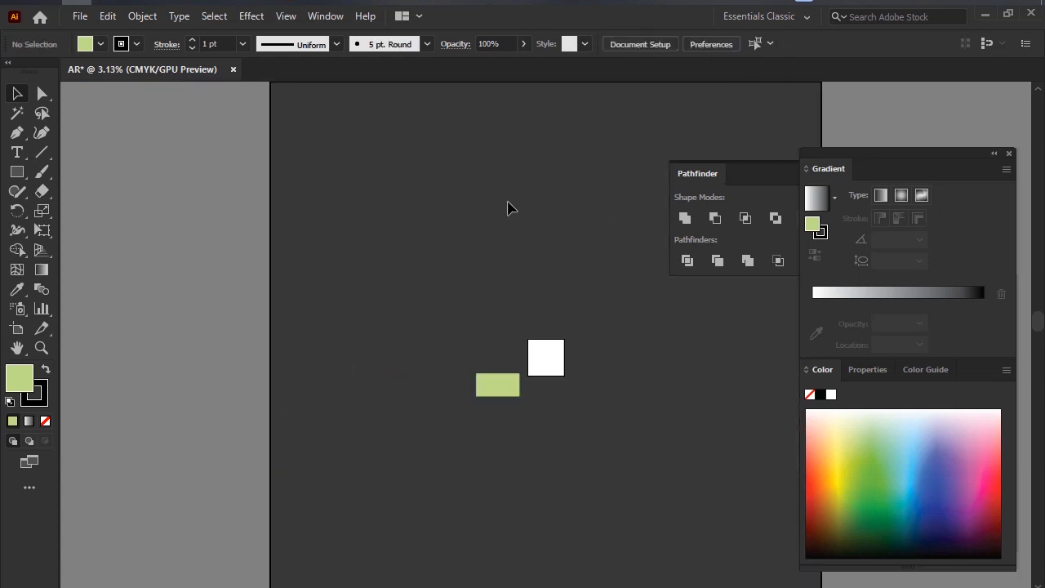
Frame the large working area around the artboard with a screenshot selection, then discard the capture.
left_click(933, 4)
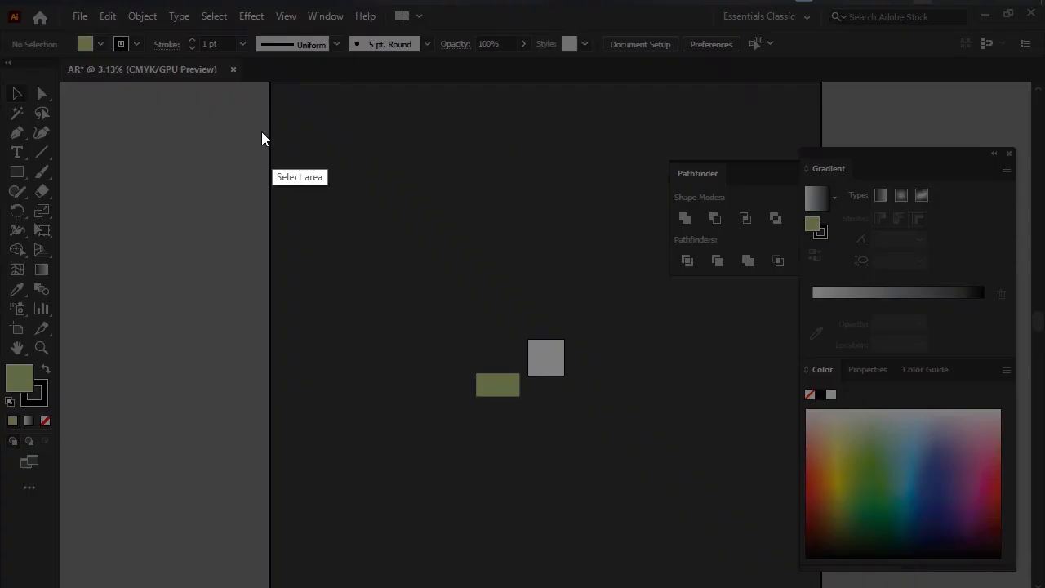
left_click_drag(246, 89, 824, 587)
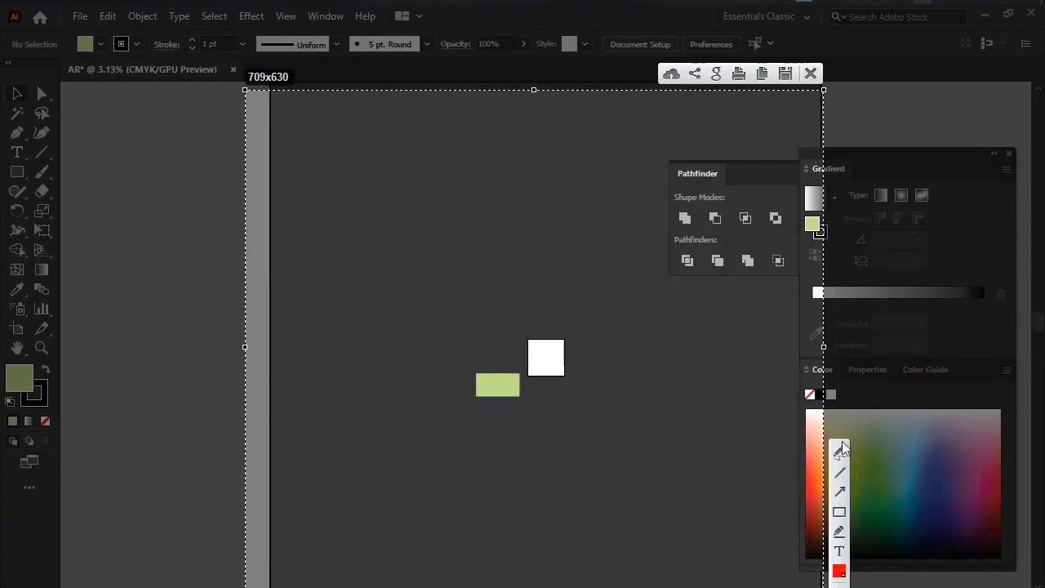
left_click(811, 73)
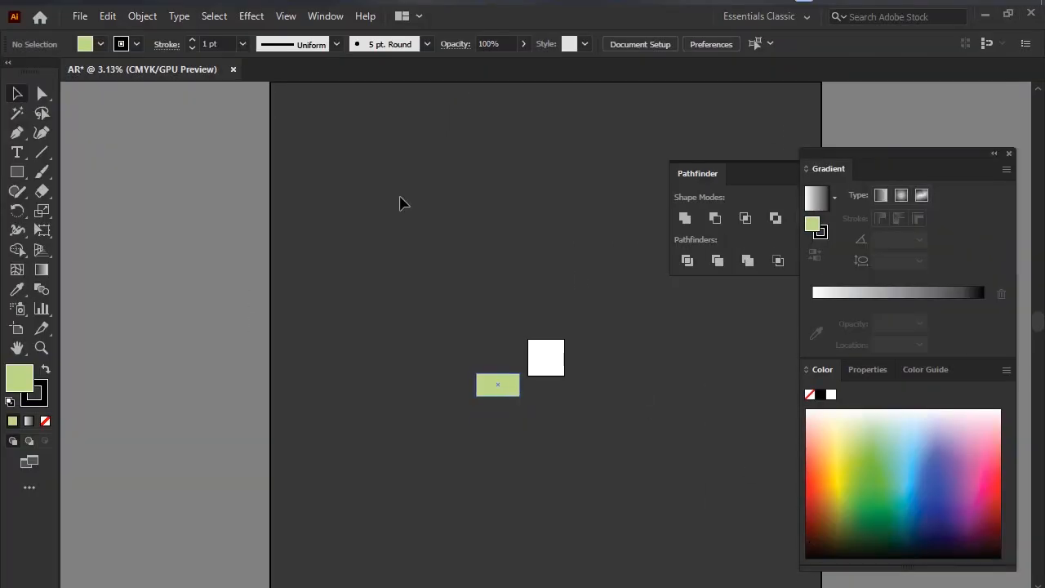
Move the green rectangle to the upper left of the working area and place a larger green rectangle beside it.
left_click_drag(497, 385, 434, 308)
left_click_drag(399, 374, 502, 232)
left_click_drag(594, 278, 476, 277)
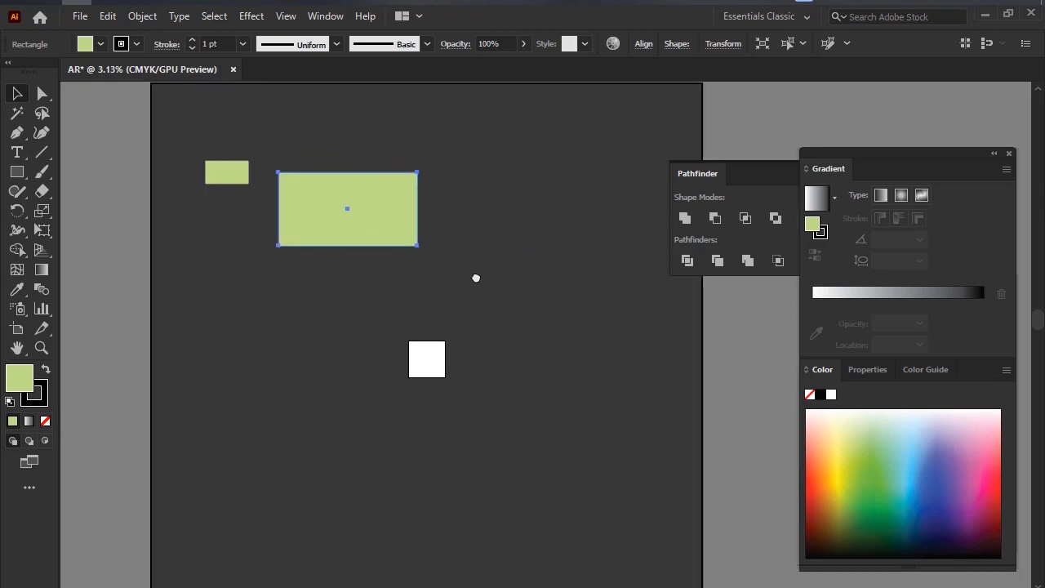
Open the recent file Weeding Card.pdf, ignoring the missing linked images, and look over its wedding card artboards.
left_click(46, 23)
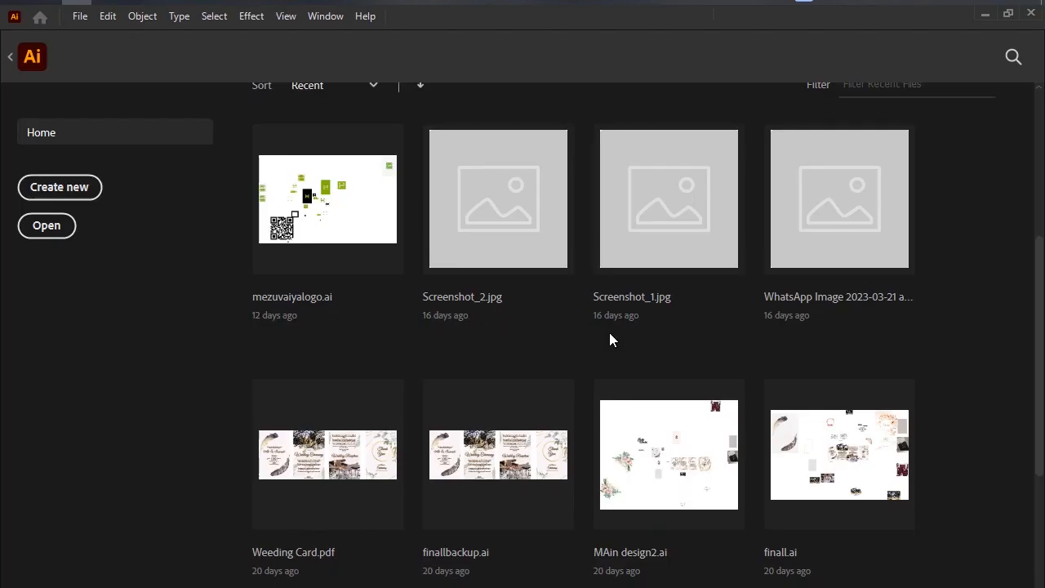
scroll(609, 339, "down", 3)
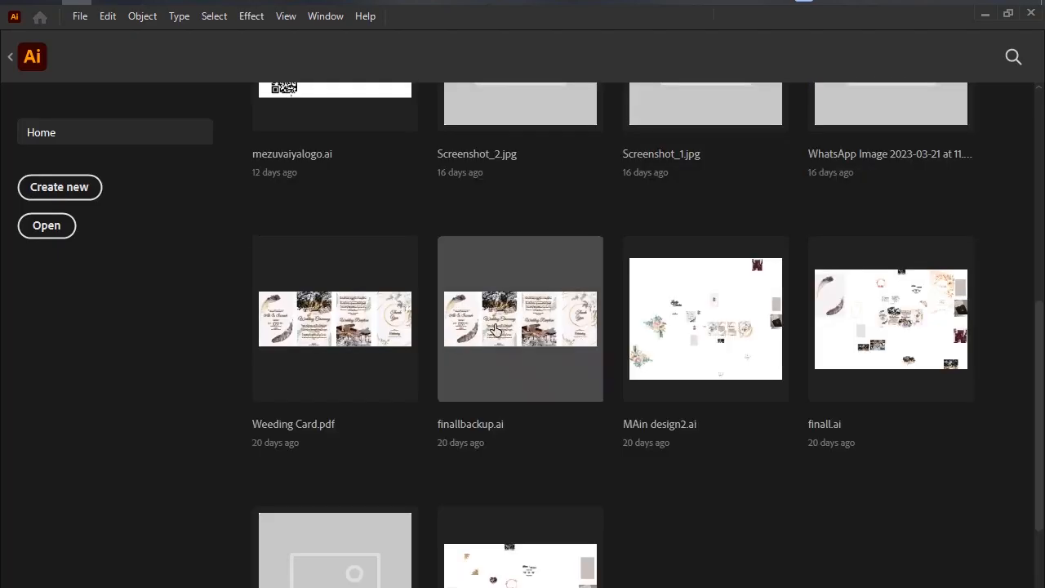
left_click(325, 341)
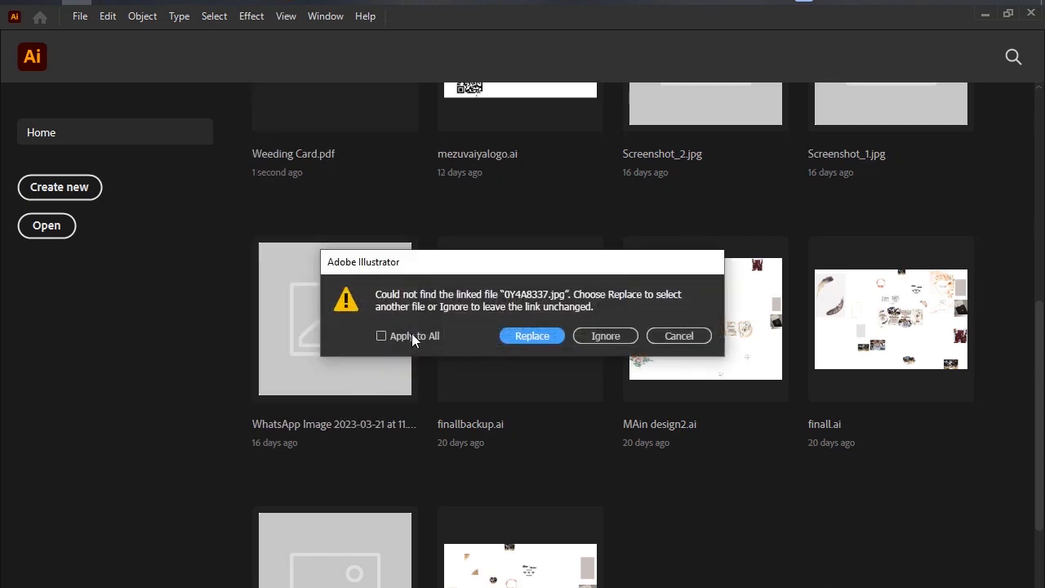
left_click(412, 336)
left_click(604, 334)
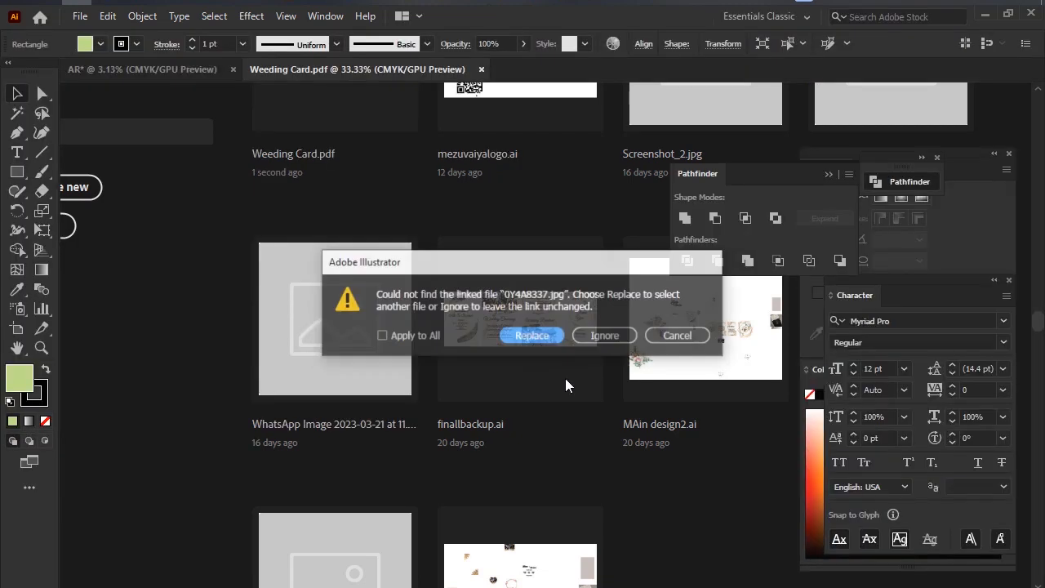
left_click(604, 335)
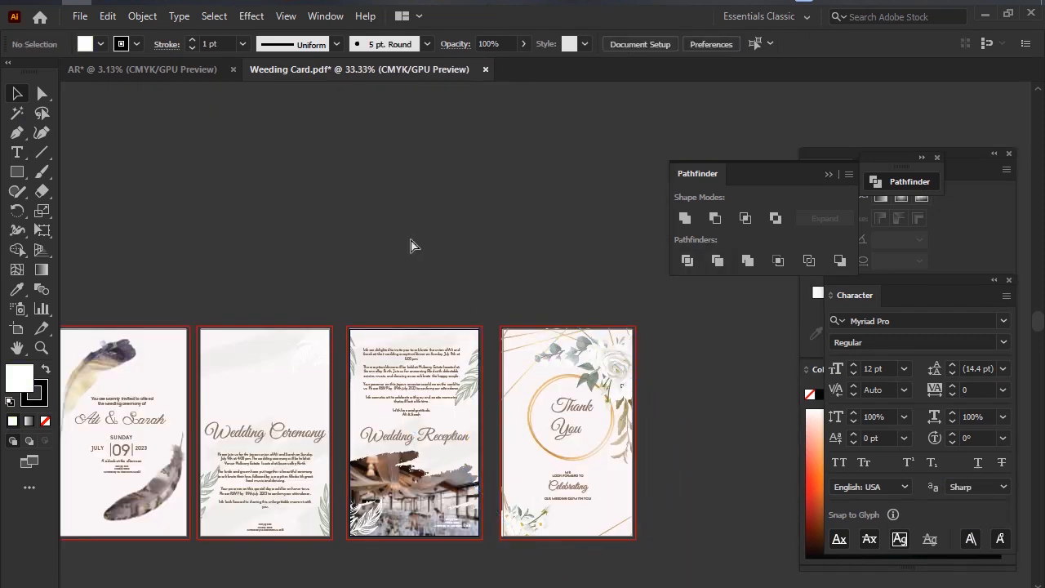
scroll(410, 285, "right", 3)
scroll(413, 285, "down", 5)
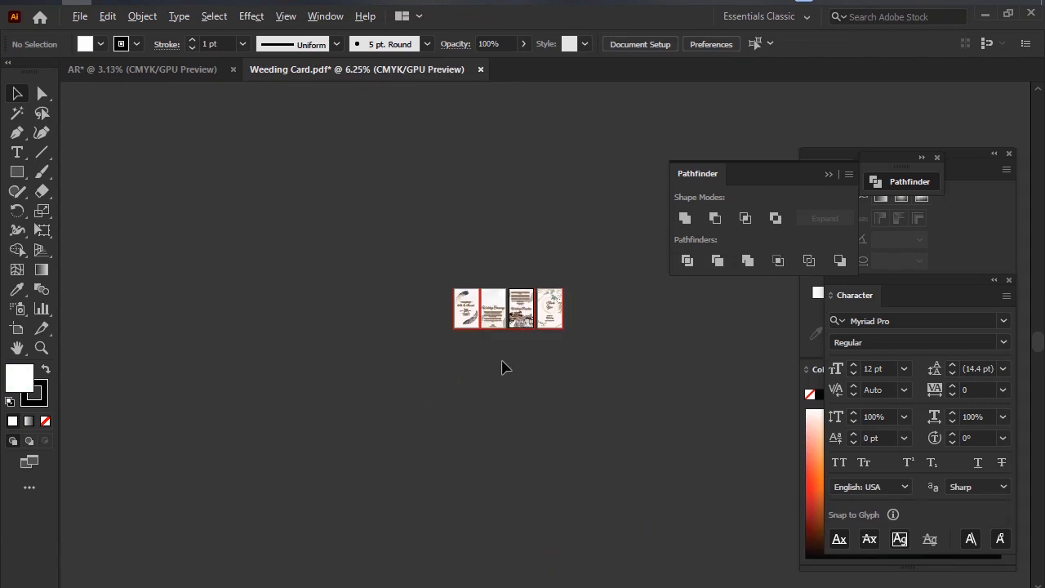
scroll(504, 367, "up", 3)
scroll(476, 305, "up", 4)
scroll(476, 306, "down", 3)
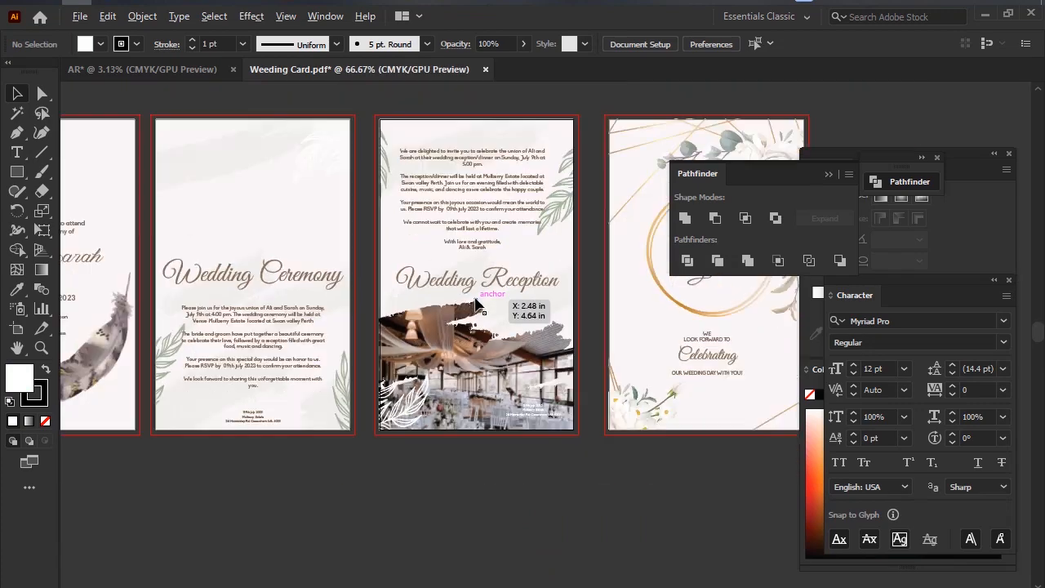
scroll(475, 300, "down", 1)
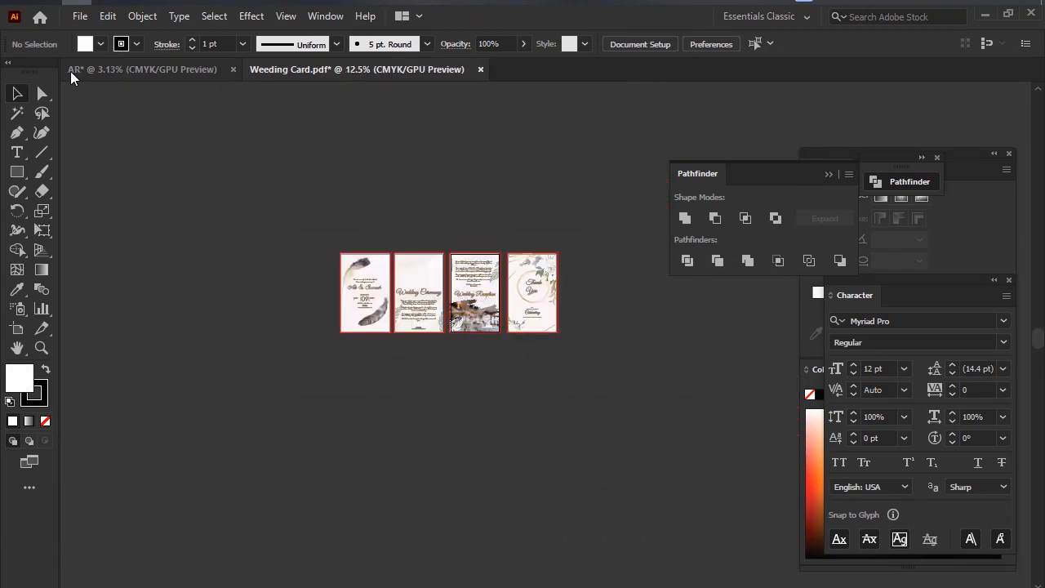
Open the recent file MAin design2.ai and examine the design elements placed around its artboards.
left_click(40, 21)
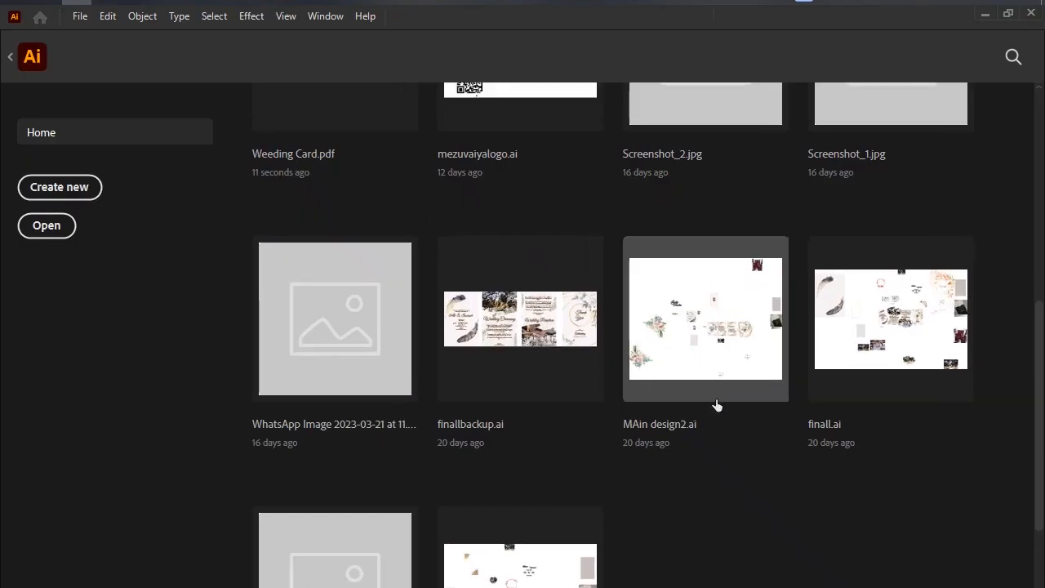
left_click(690, 327)
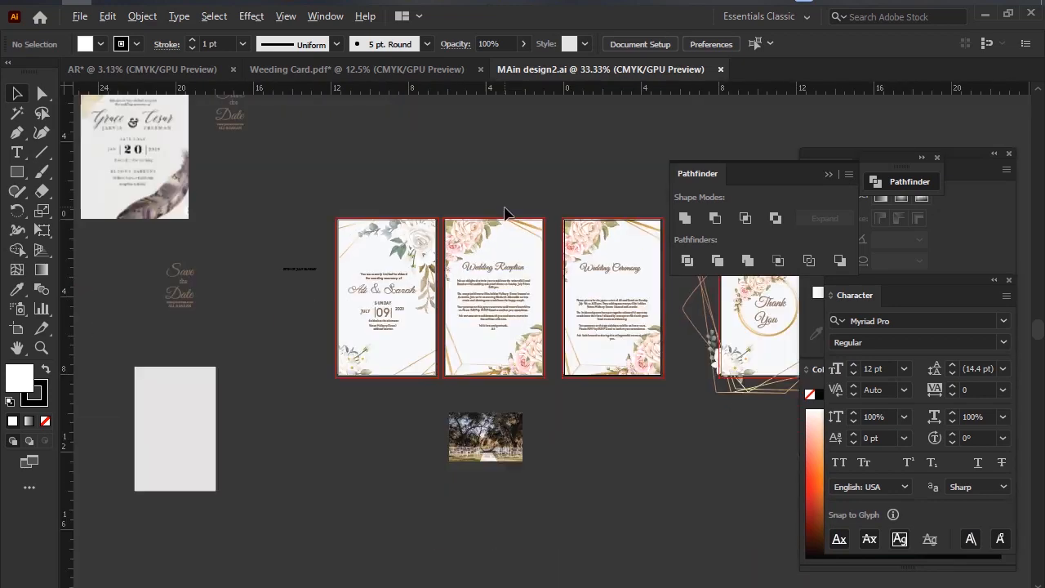
scroll(504, 212, "down", 1)
scroll(505, 213, "down", 5)
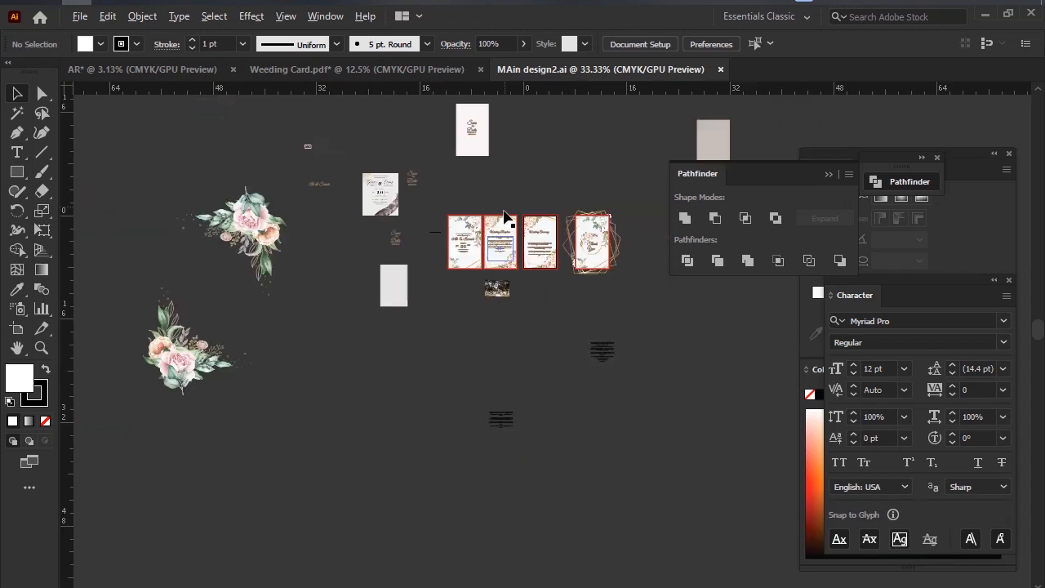
scroll(541, 193, "down", 1)
left_click_drag(593, 171, 438, 182)
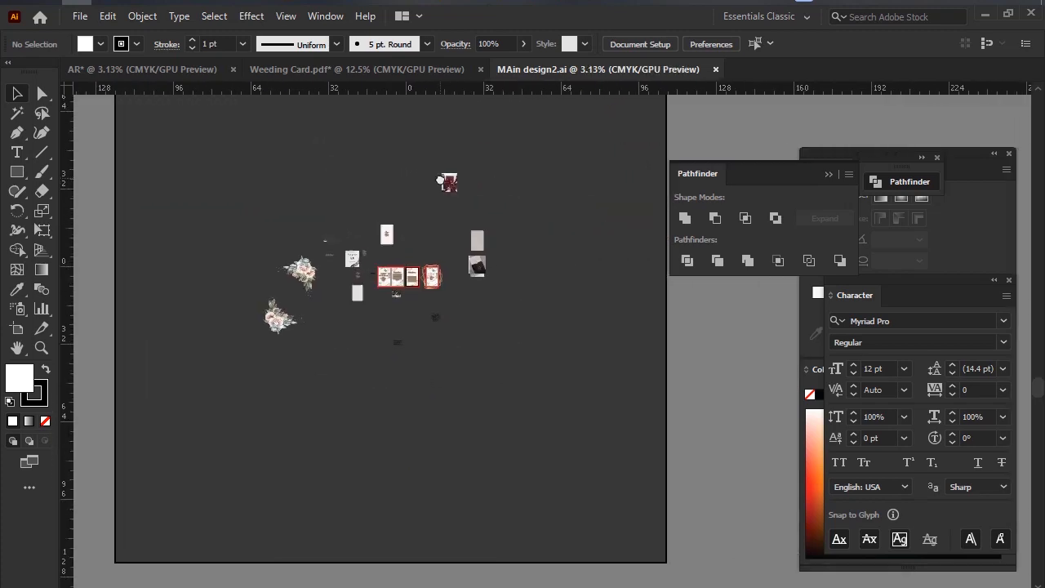
scroll(436, 209, "up", 2)
left_click_drag(502, 164, 377, 179)
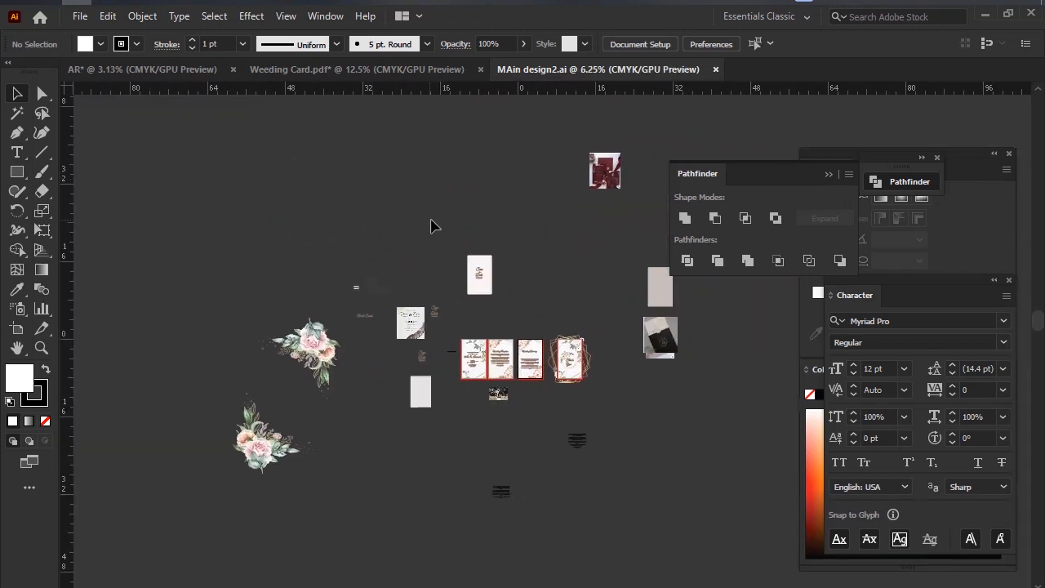
scroll(432, 222, "up", 1)
left_click_drag(557, 226, 515, 201)
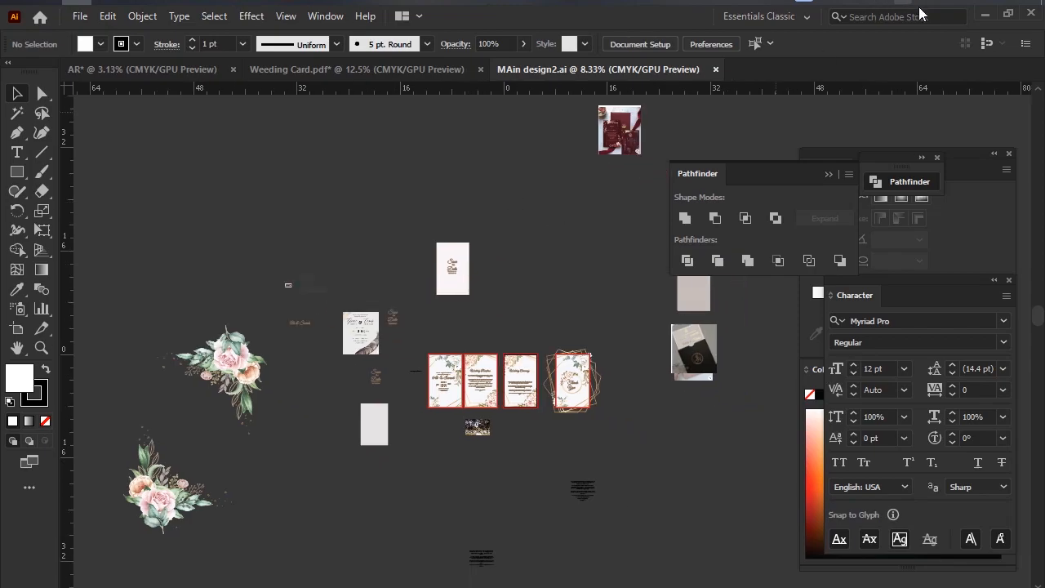
Frame the working area with a screenshot selection and circle the images, flowers, and text outside the artboards in red.
key("Print")
left_click_drag(109, 116, 811, 587)
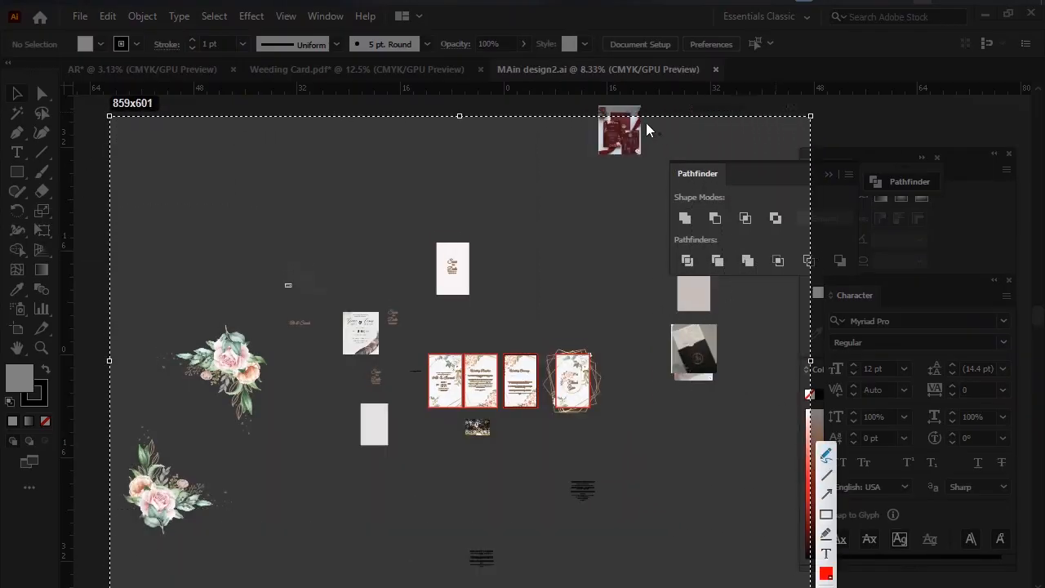
left_click_drag(658, 131, 621, 147)
mouse_move(470, 194)
left_mouse_down()
mouse_move(408, 221)
mouse_move(480, 216)
left_mouse_up()
mouse_move(375, 278)
left_mouse_down()
mouse_move(327, 341)
mouse_move(424, 289)
left_mouse_up()
mouse_move(230, 286)
left_mouse_down()
mouse_move(203, 288)
mouse_move(277, 325)
left_mouse_up()
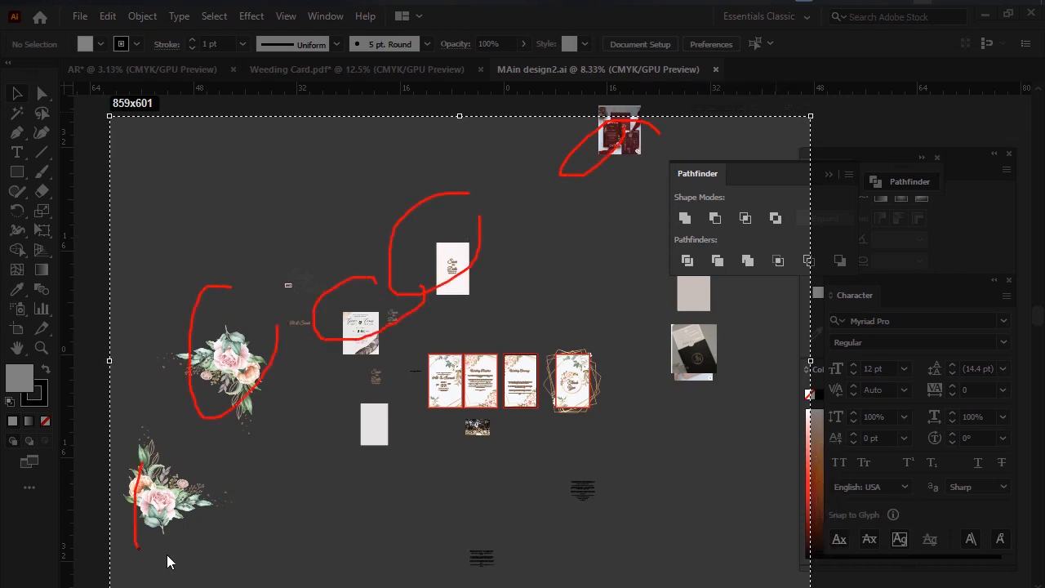
left_click_drag(189, 472, 208, 500)
left_click_drag(364, 427, 377, 423)
left_click_drag(574, 463, 533, 537)
left_click_drag(650, 527, 608, 464)
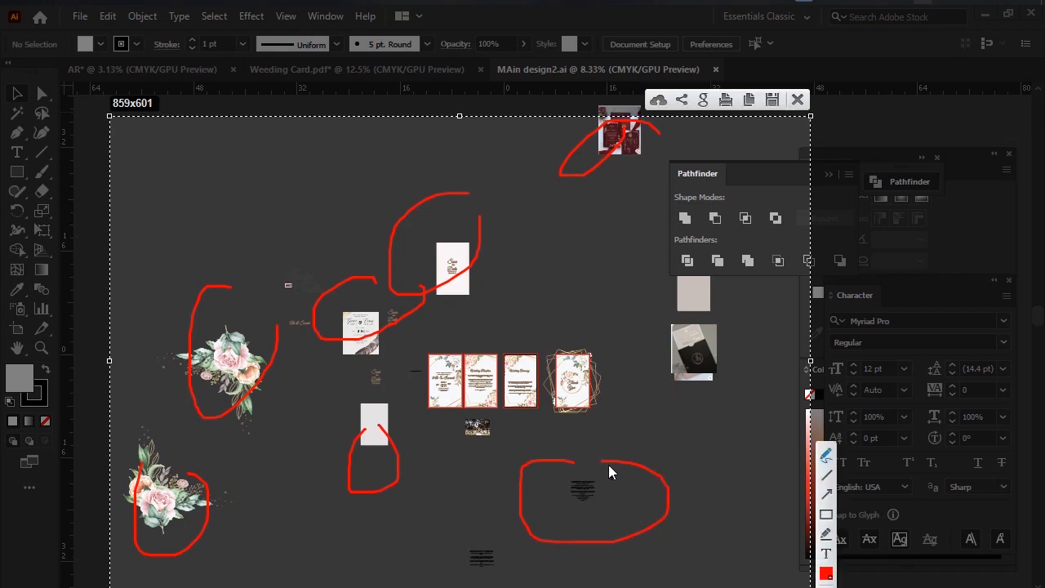
Close the screenshot overlay, return to Weeding Card.pdf, and examine its wedding card artboards up close and as a whole.
left_click(798, 99)
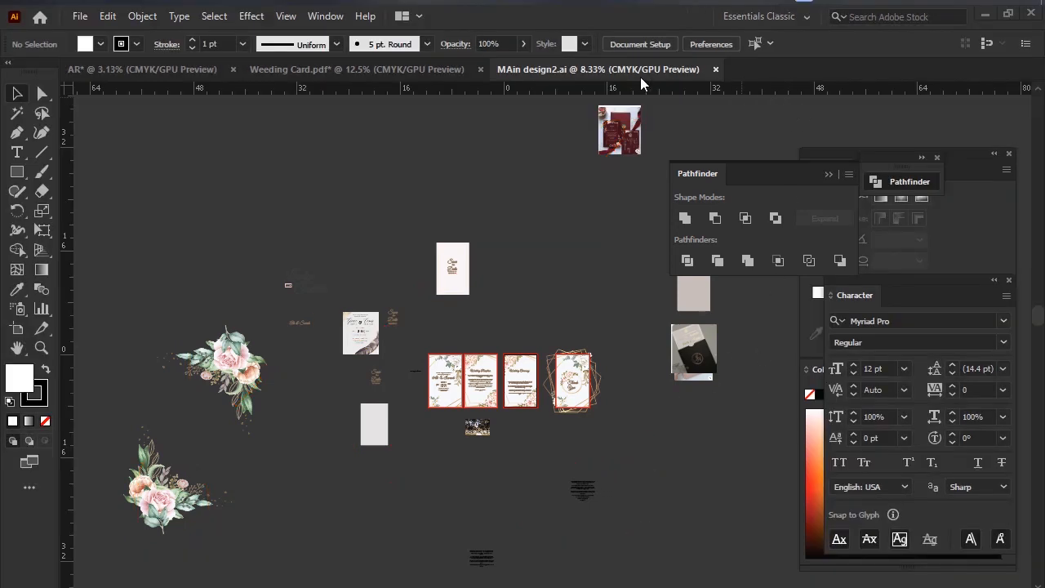
left_click(396, 72)
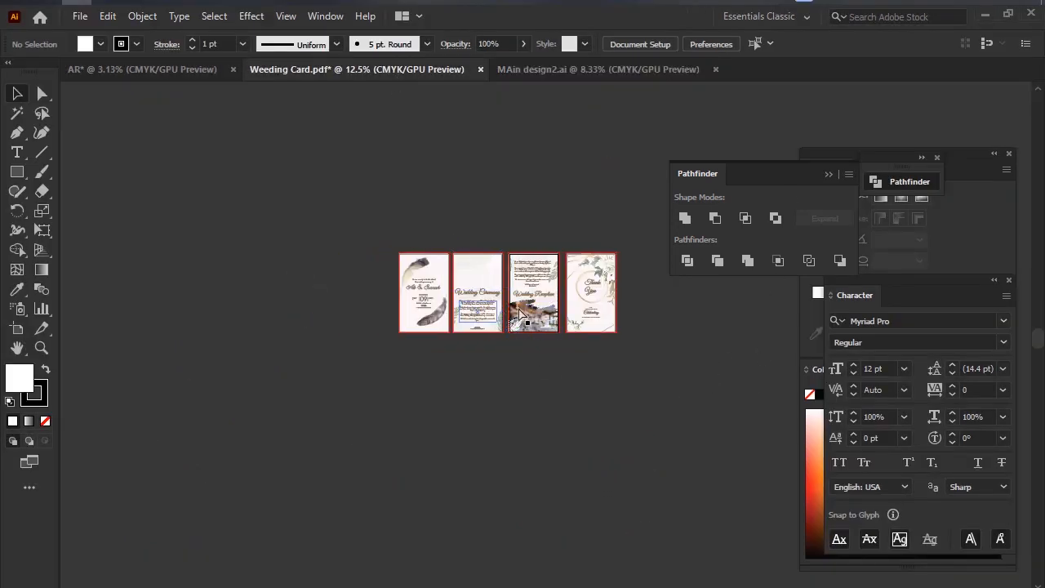
scroll(486, 280, "up", 4)
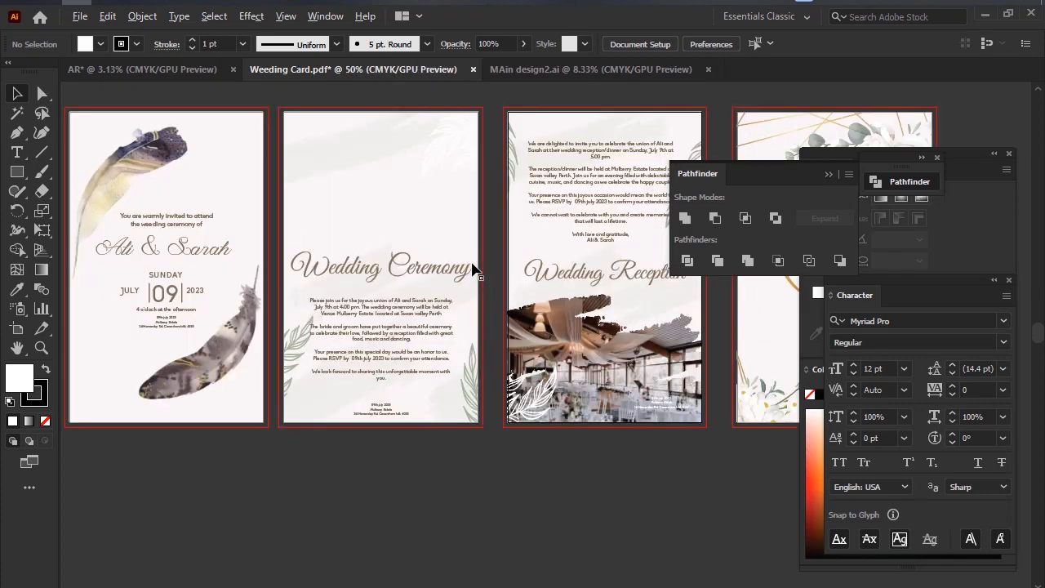
scroll(473, 269, "down", 3)
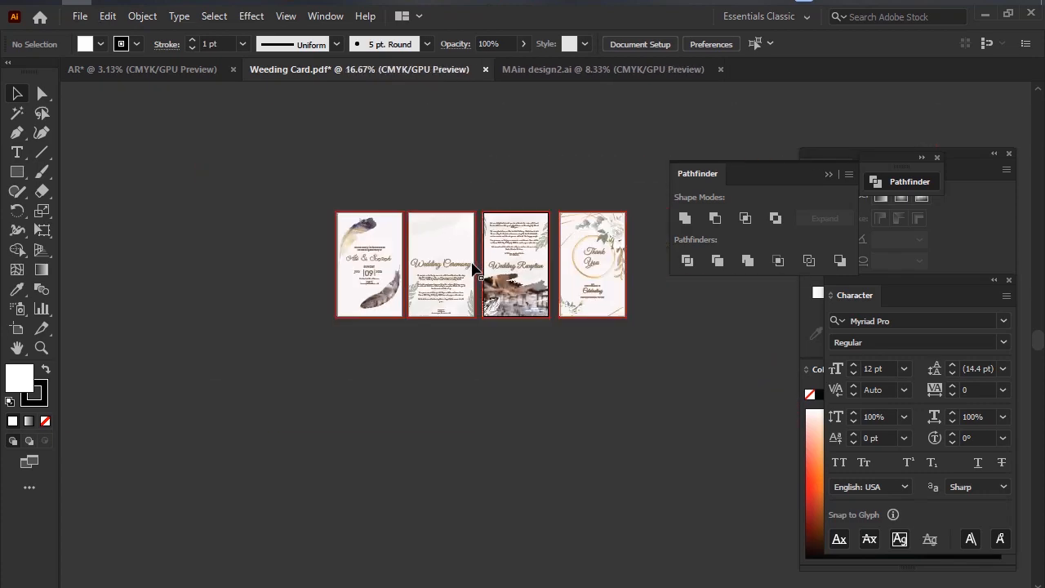
Return to the AR document, deselect the large green rectangle, and examine the working area around the white artboard.
left_click(143, 69)
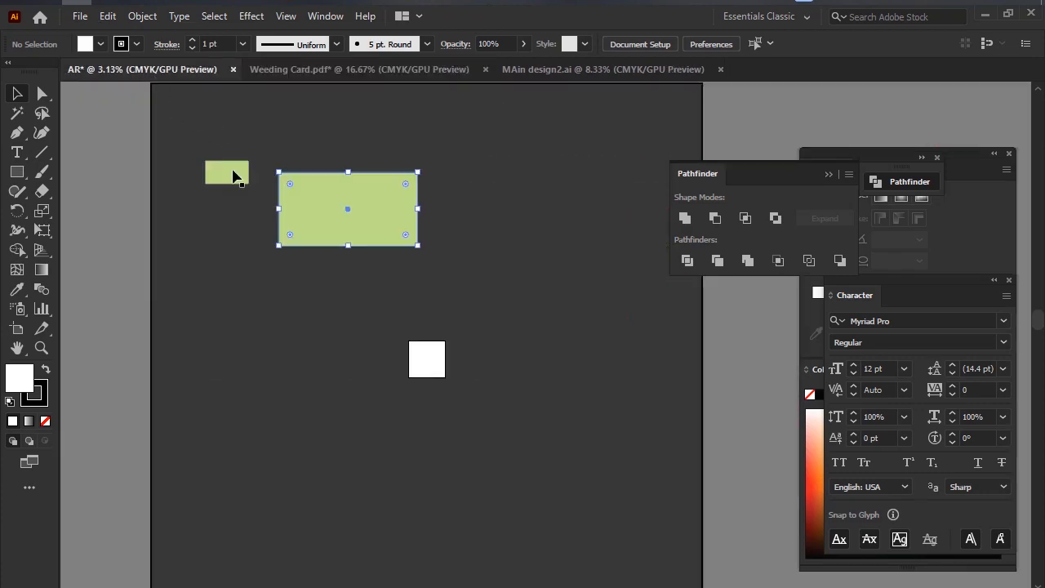
left_click(462, 264)
scroll(451, 272, "up", 1)
scroll(539, 278, "down", 1)
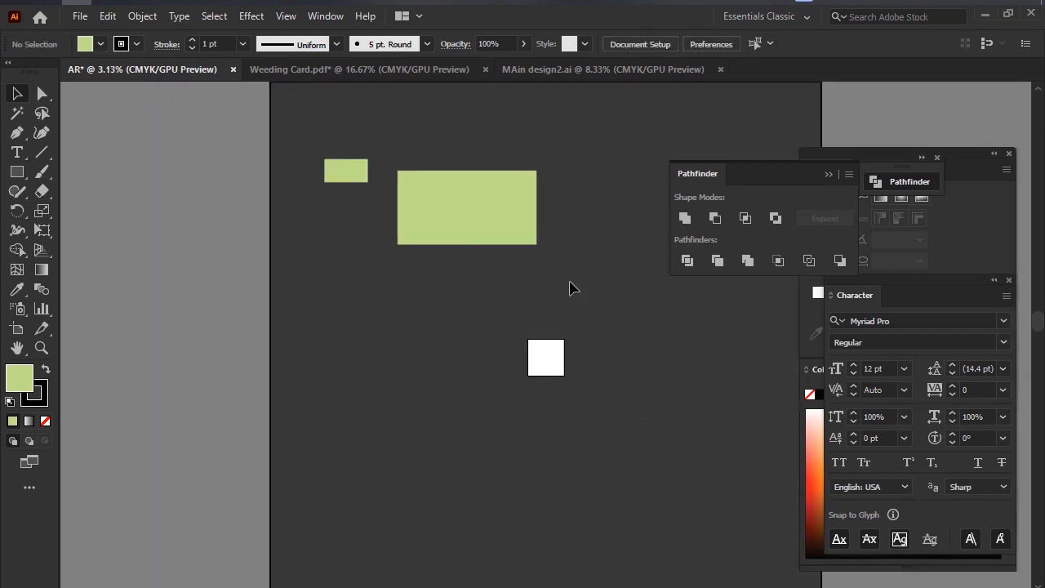
left_click_drag(571, 283, 505, 282)
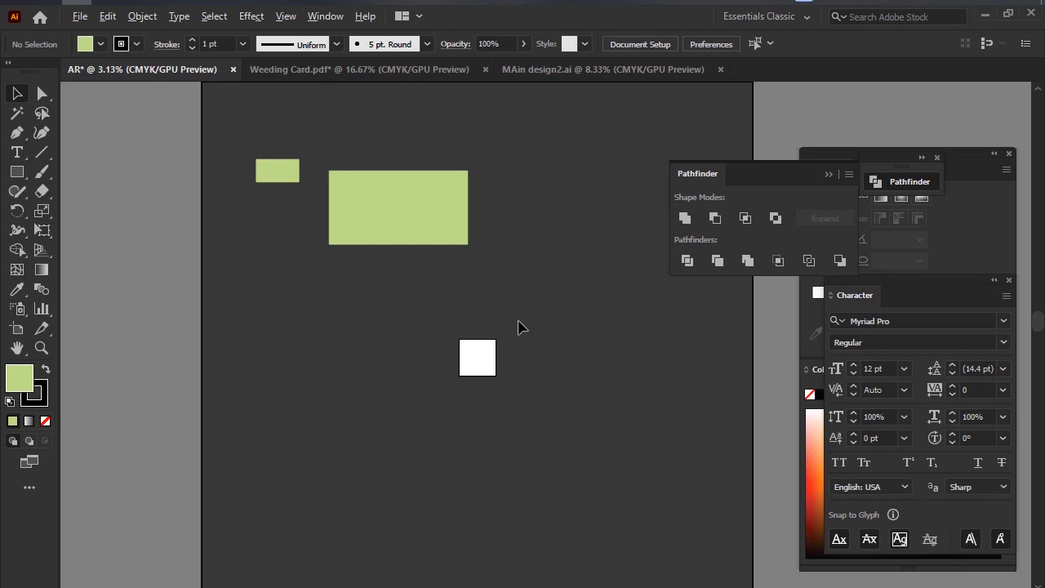
scroll(519, 321, "up", 1)
scroll(464, 222, "right", 1)
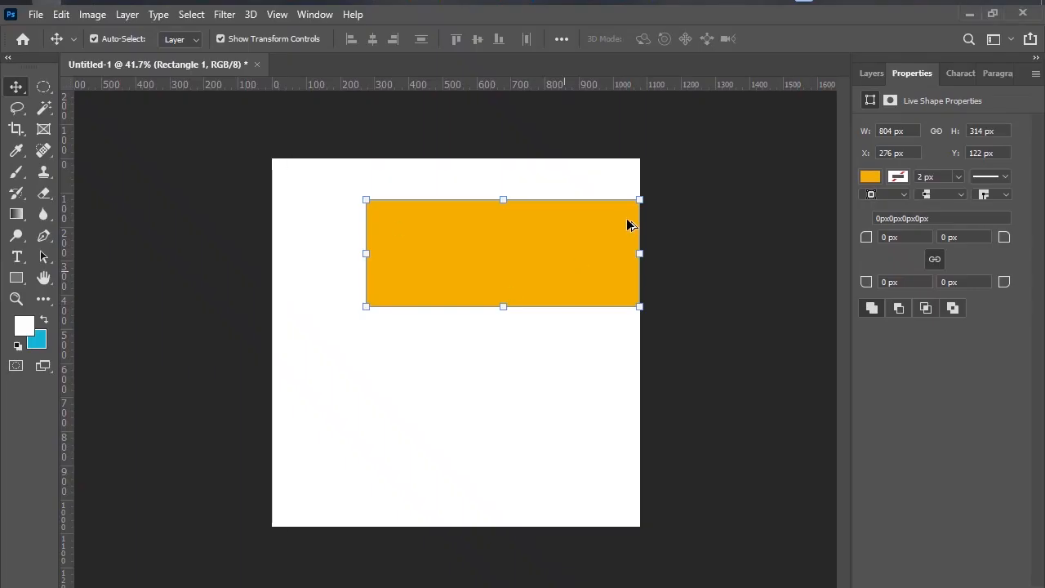
Switch to Photoshop, move the orange rectangle to X 138 px, Y 226 px on the canvas, and return to Illustrator.
key("ctrl+minus")
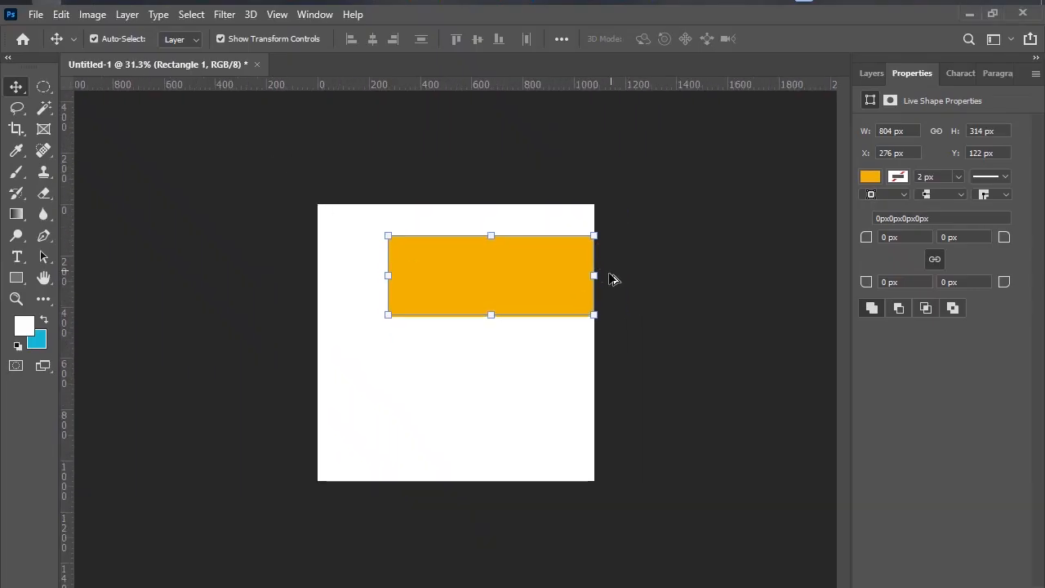
left_click_drag(525, 260, 490, 287)
scroll(490, 287, "up", 7)
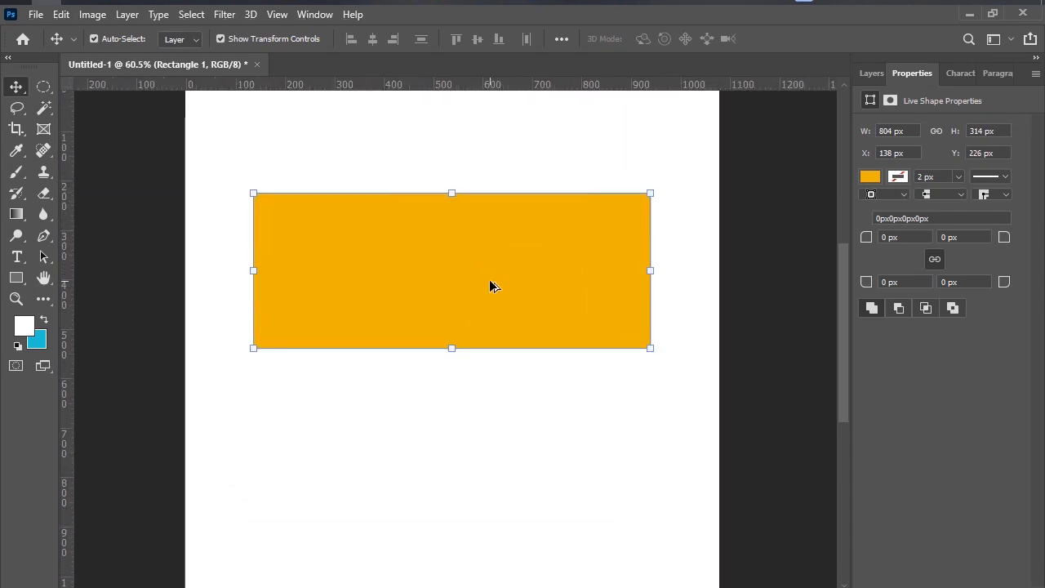
scroll(490, 286, "down", 4)
scroll(492, 286, "down", 2)
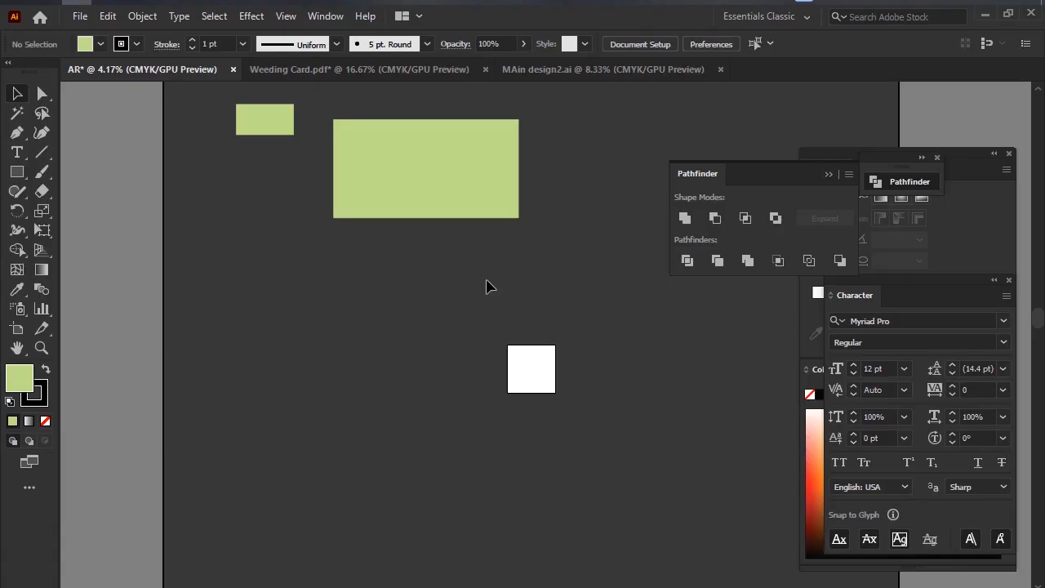
Move the large green rectangle down beside the white artboard and compare the two at several magnifications.
left_click_drag(441, 204, 421, 355)
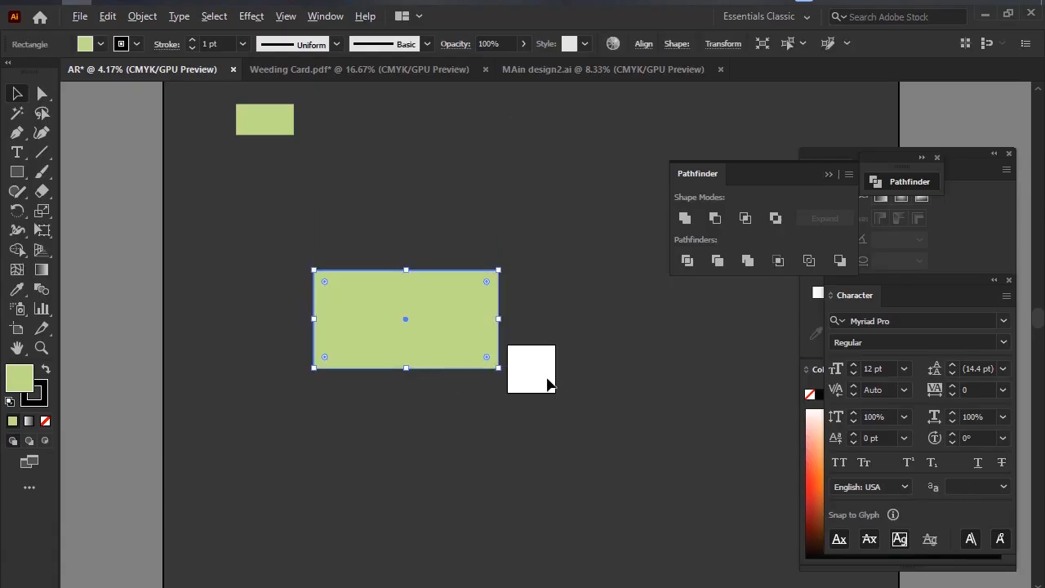
scroll(547, 382, "up", 3)
scroll(527, 319, "down", 3)
scroll(527, 319, "up", 2)
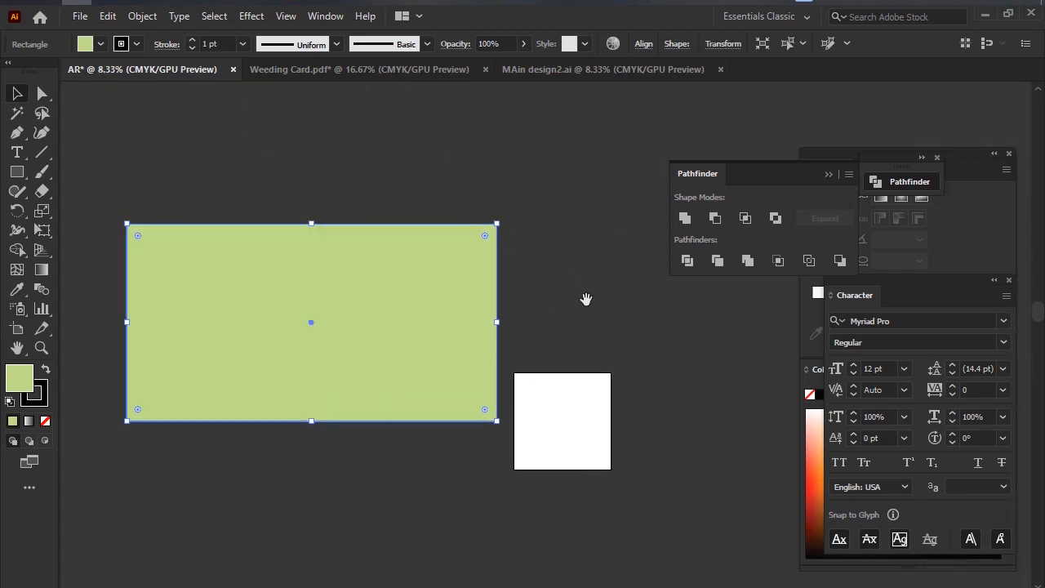
scroll(478, 226, "down", 2)
scroll(482, 261, "up", 2)
scroll(483, 261, "down", 3)
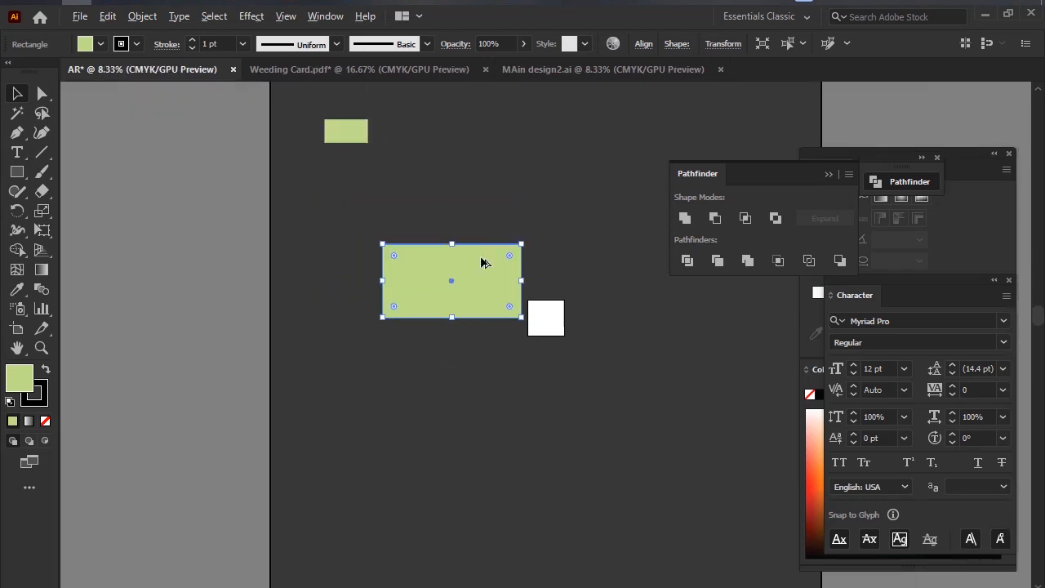
scroll(516, 269, "up", 3)
scroll(596, 240, "right", 2)
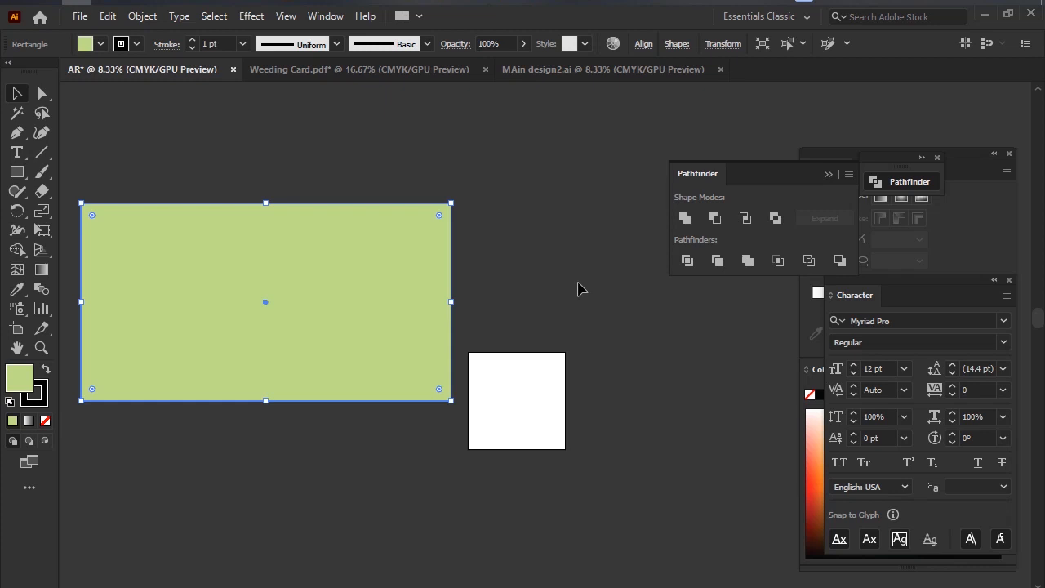
Delete the large green rectangle beside the artboard.
scroll(590, 271, "down", 1)
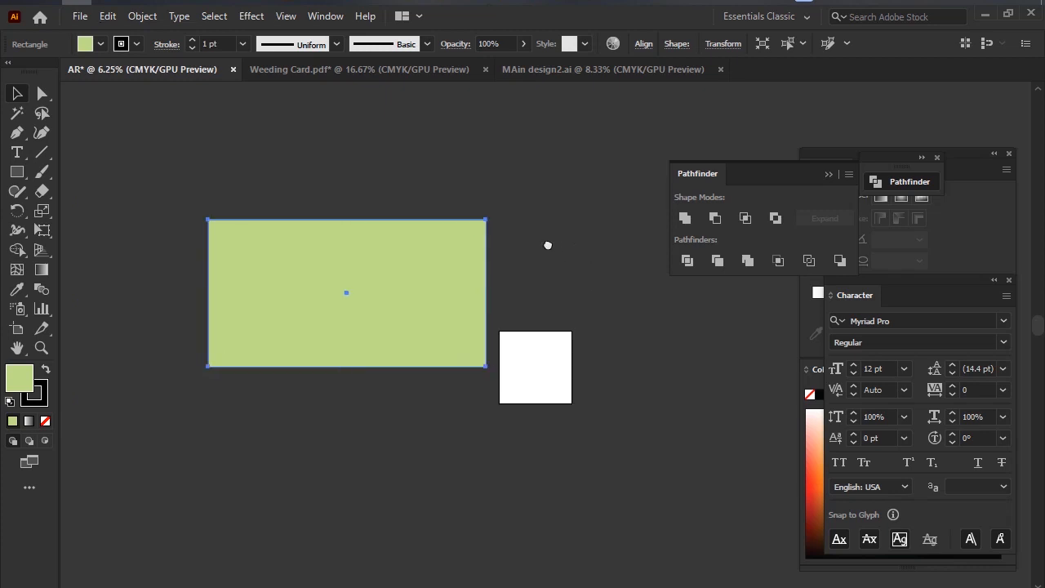
scroll(548, 243, "right", 2)
key("Delete")
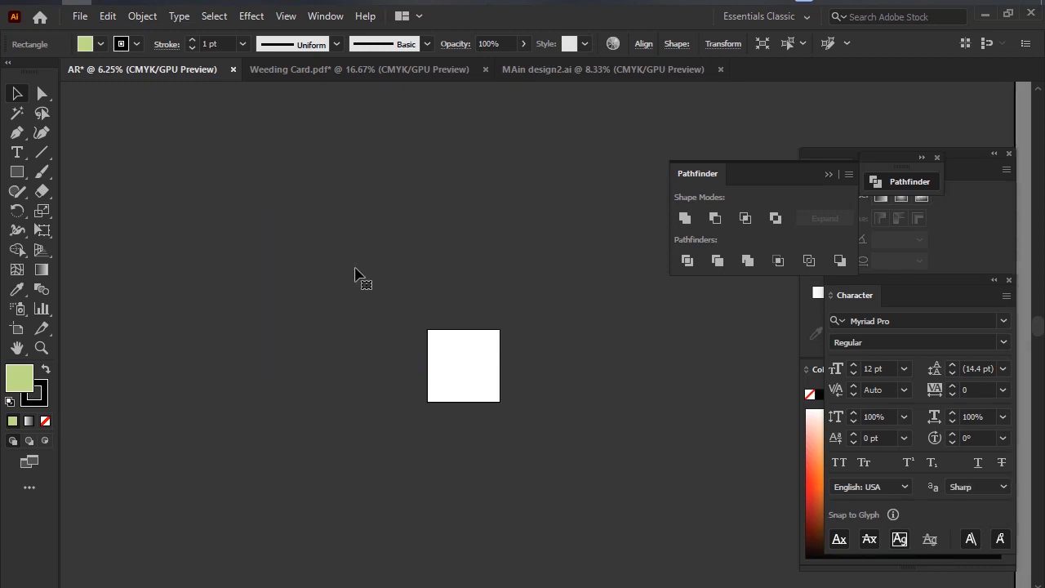
Examine the white artboard and the surrounding working area at different magnifications.
scroll(516, 318, "up", 5)
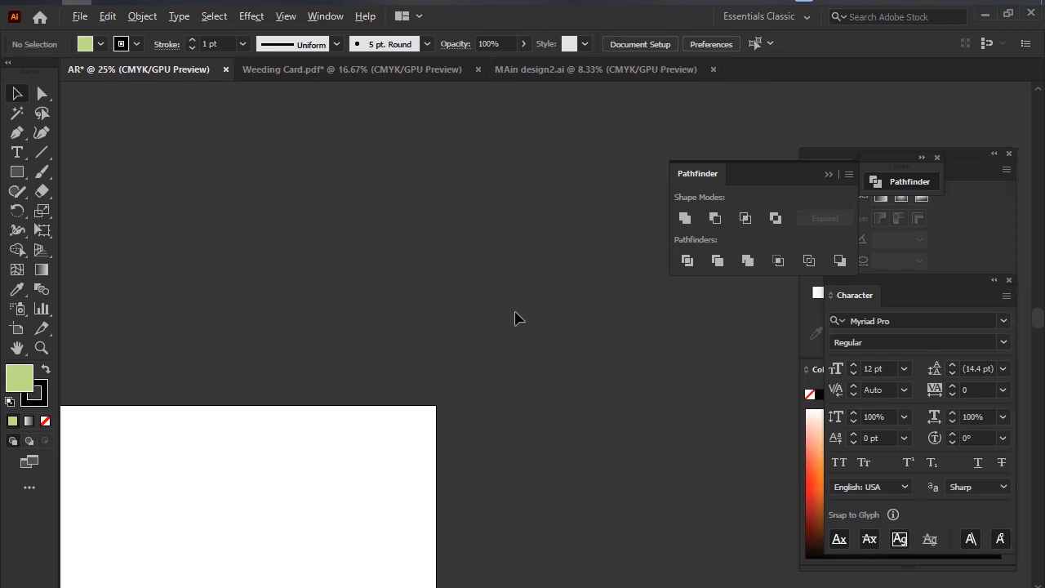
scroll(515, 320, "down", 5)
scroll(513, 327, "up", 2)
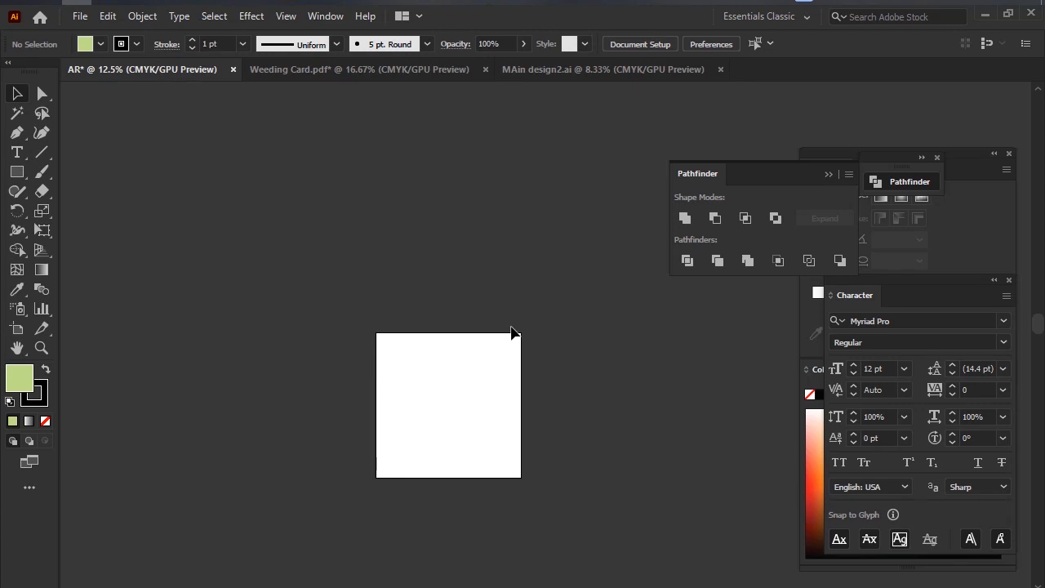
scroll(456, 366, "up", 5)
scroll(459, 362, "down", 5)
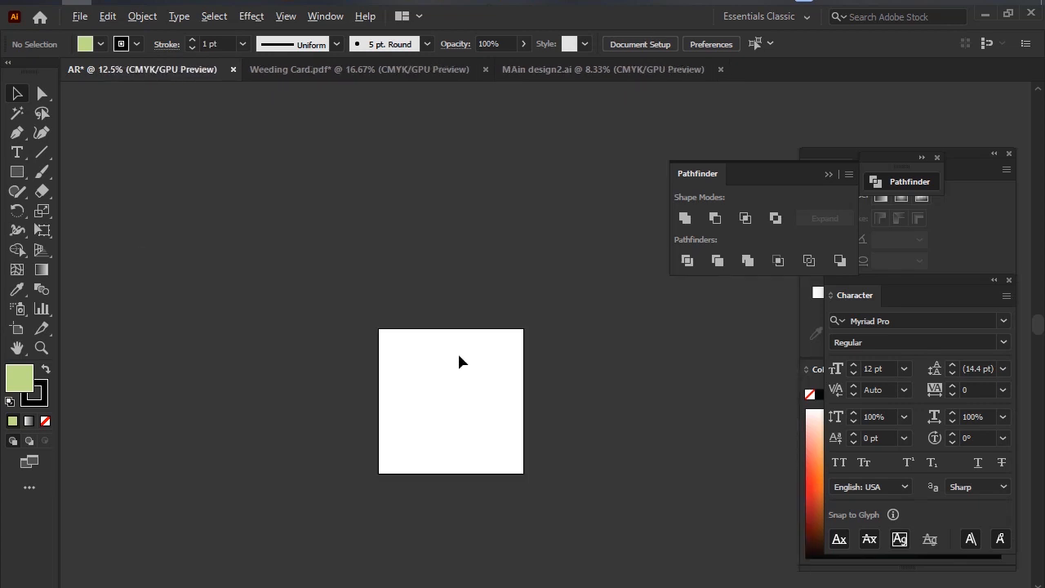
scroll(459, 362, "up", 3)
scroll(459, 362, "down", 3)
scroll(459, 362, "up", 3)
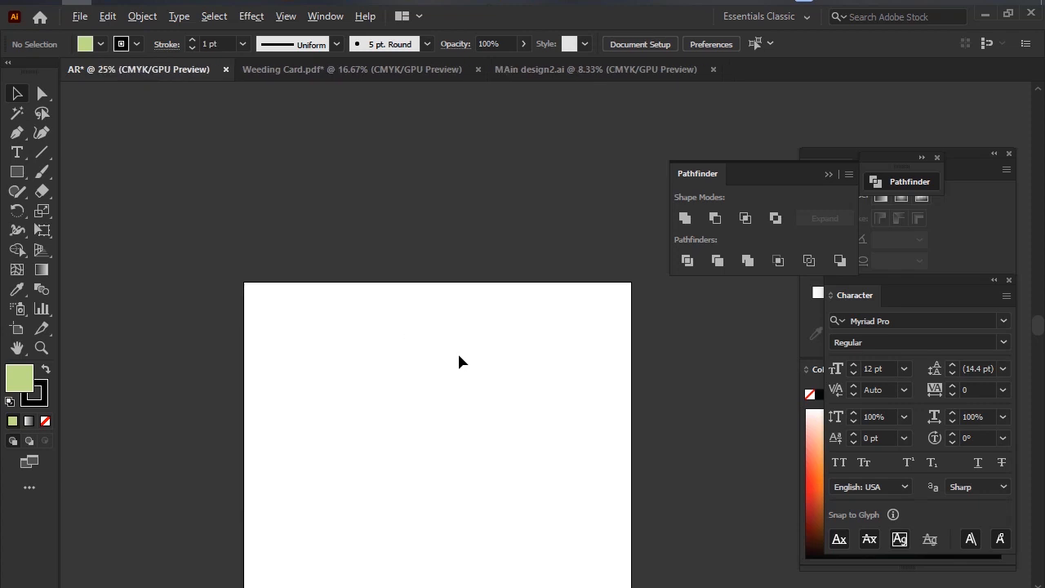
left_click_drag(474, 407, 440, 351)
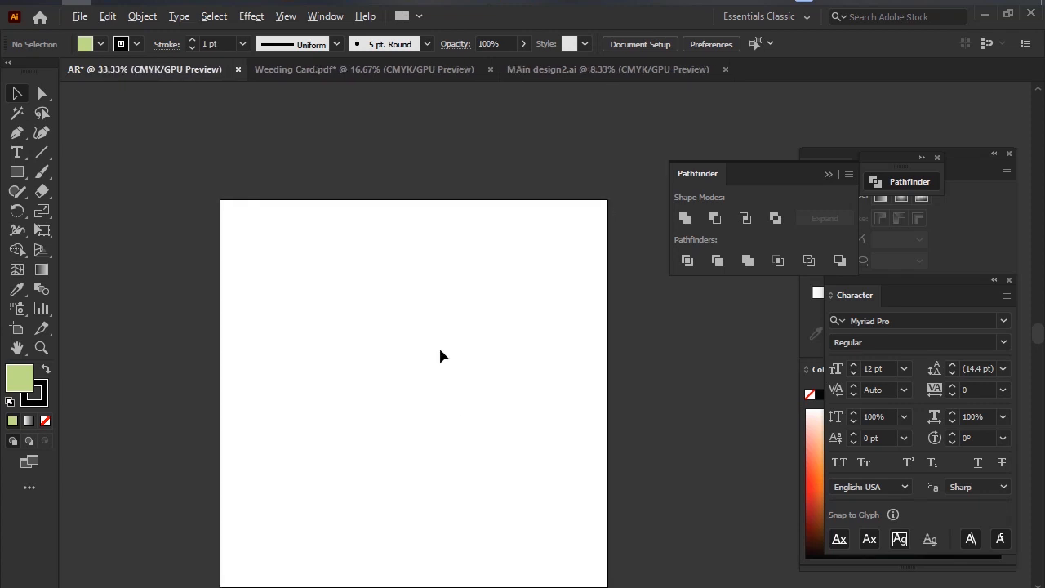
scroll(441, 355, "down", 4)
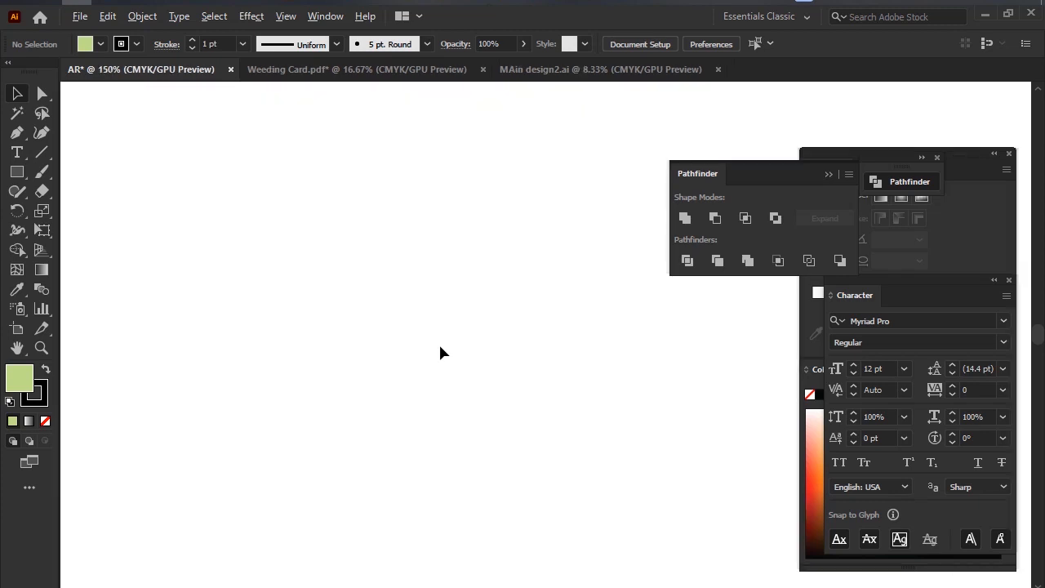
scroll(440, 353, "down", 4)
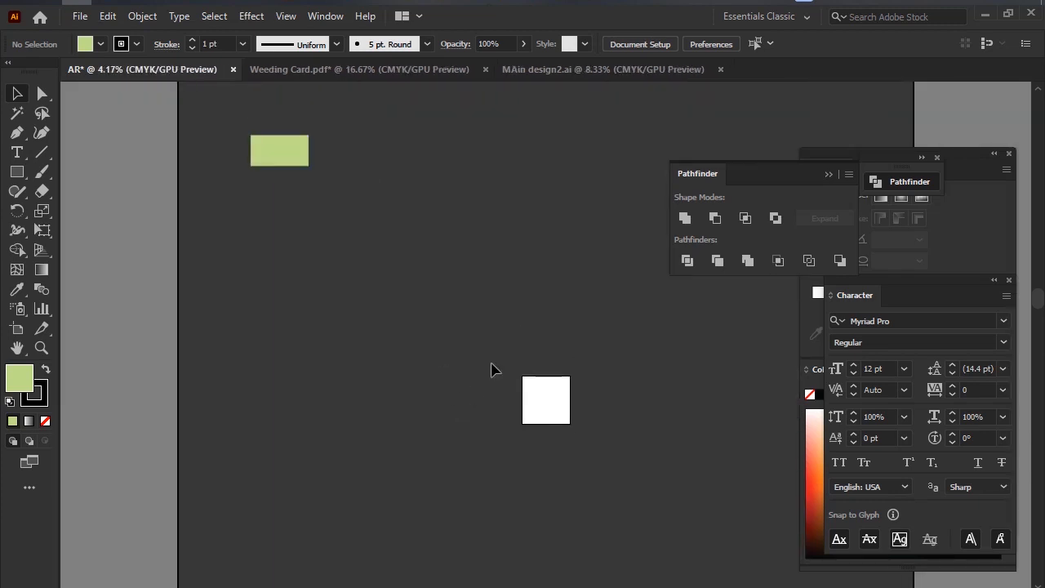
left_click_drag(493, 367, 421, 295)
scroll(457, 374, "up", 2)
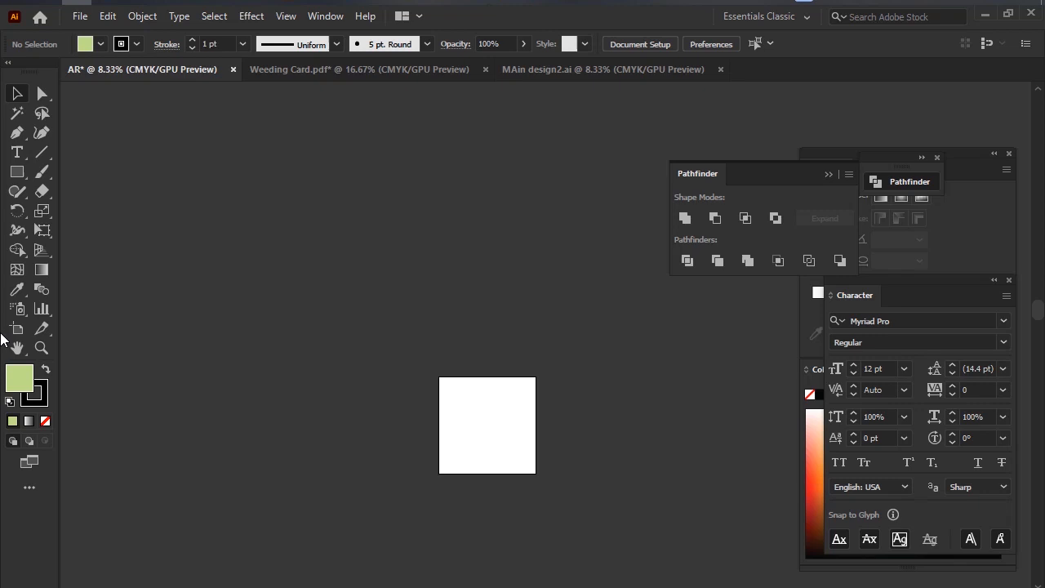
Magnify the artboard to 16.67% with the Zoom tool.
left_click(41, 347)
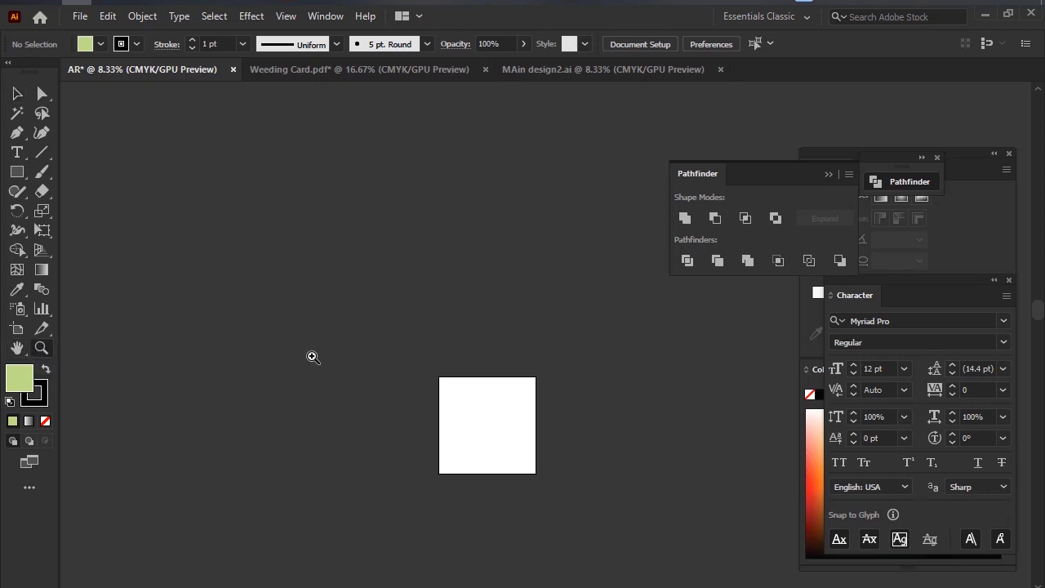
left_click(310, 358)
left_click_drag(646, 360, 460, 354)
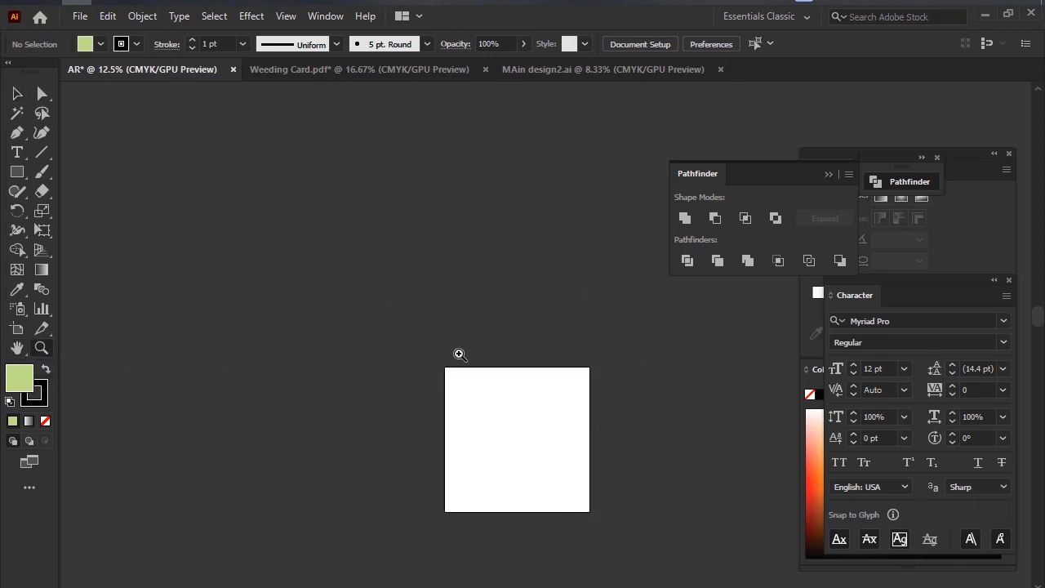
left_click(470, 344)
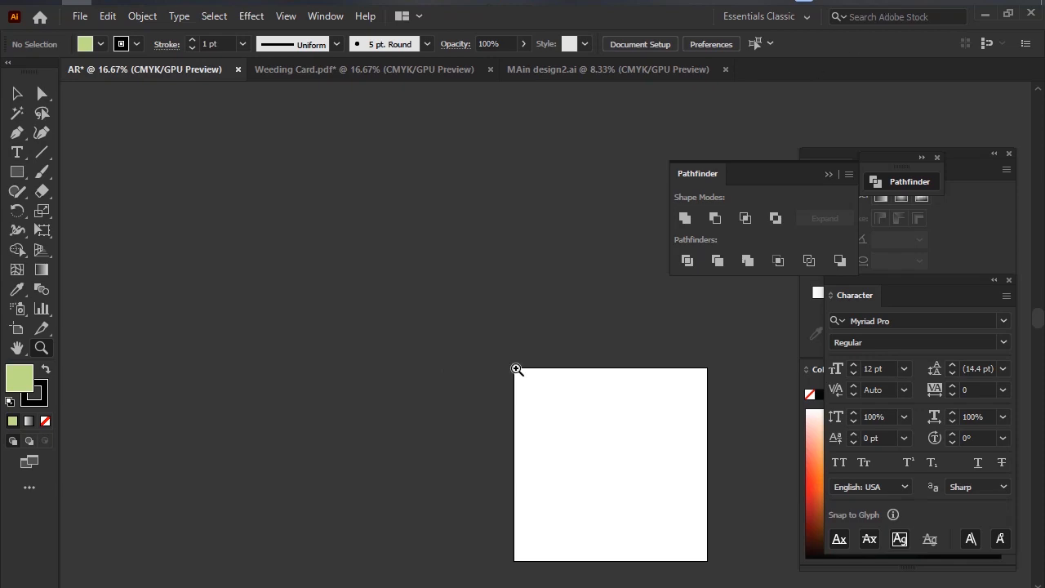
key("Print")
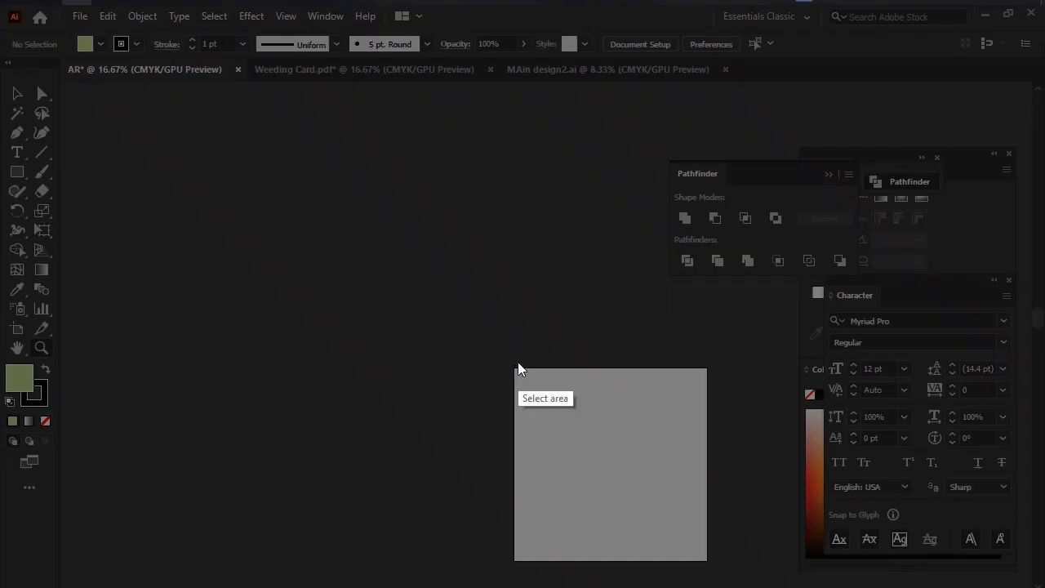
left_click_drag(366, 267, 448, 434)
key("Escape")
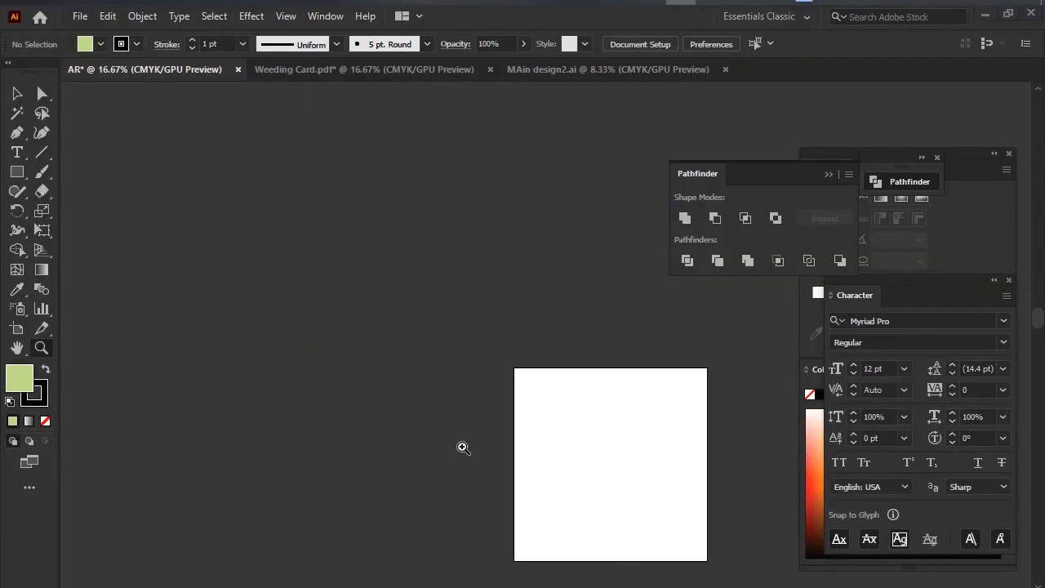
Demonstrate the Zoom tool by magnifying the view to 200% and reducing it to 6.25%.
left_click(535, 402)
left_click(534, 402)
left_click(534, 401)
left_click(534, 402)
left_click(452, 354)
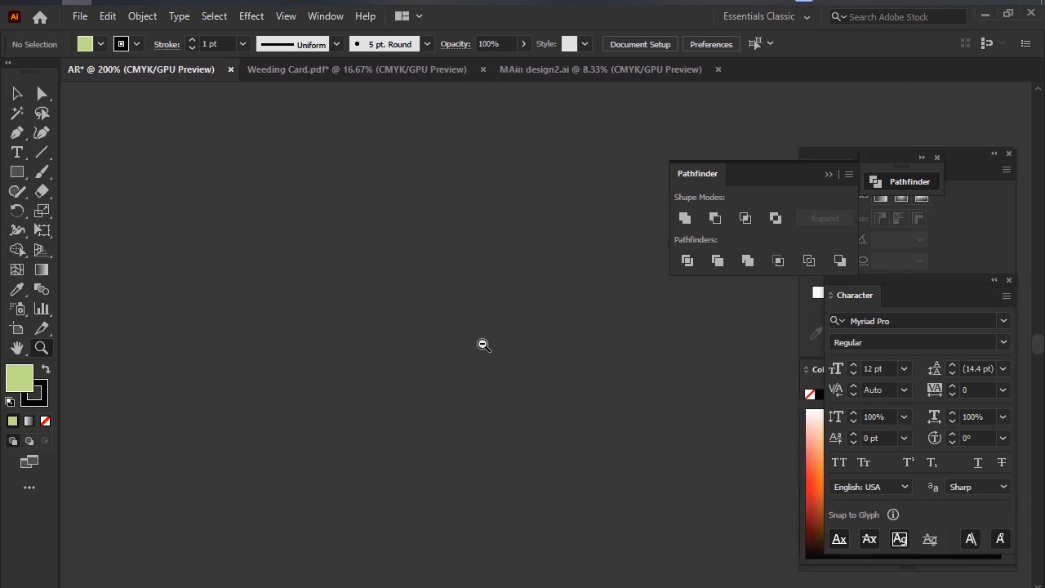
left_click(483, 345, "alt")
left_click(484, 345, "alt")
left_click(483, 344, "alt")
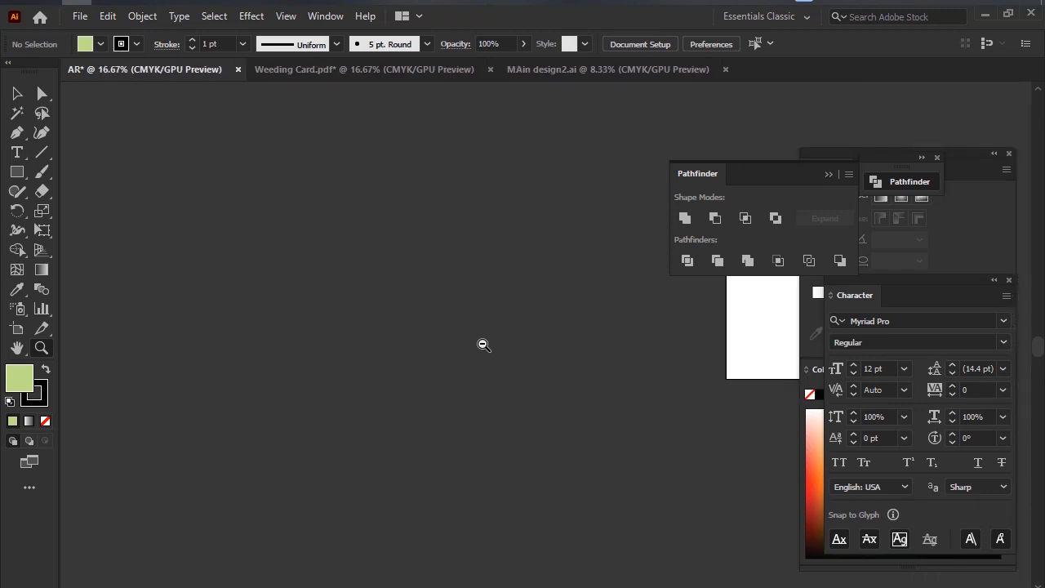
left_click(484, 345, "alt")
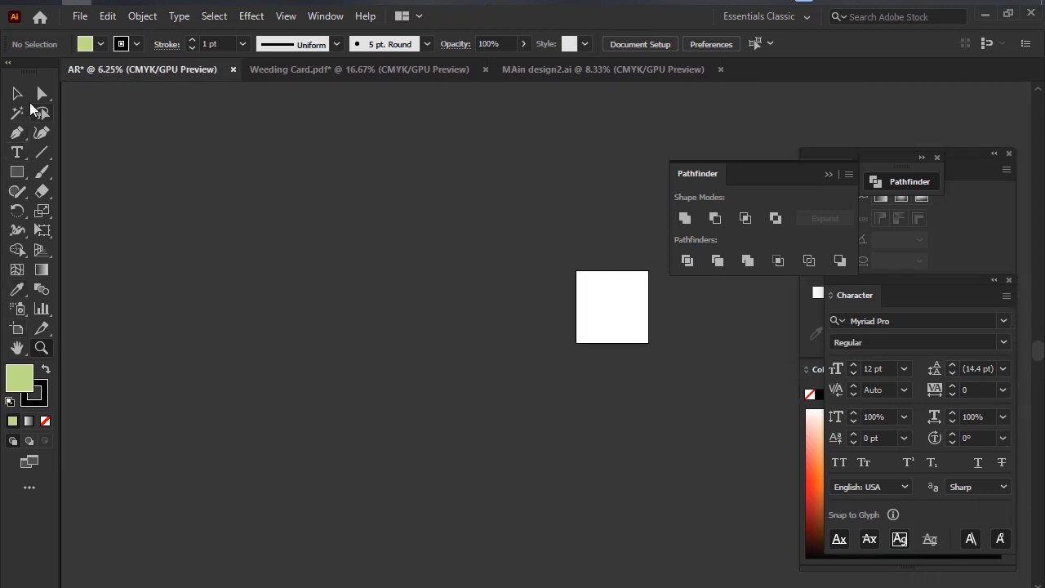
Reactivate the Selection tool and view the whole artboard at 12.5% after inspecting it up close.
left_click(17, 93)
scroll(586, 309, "up", 5)
left_click_drag(575, 286, 119, 363)
scroll(374, 359, "down", 5)
scroll(507, 362, "up", 5)
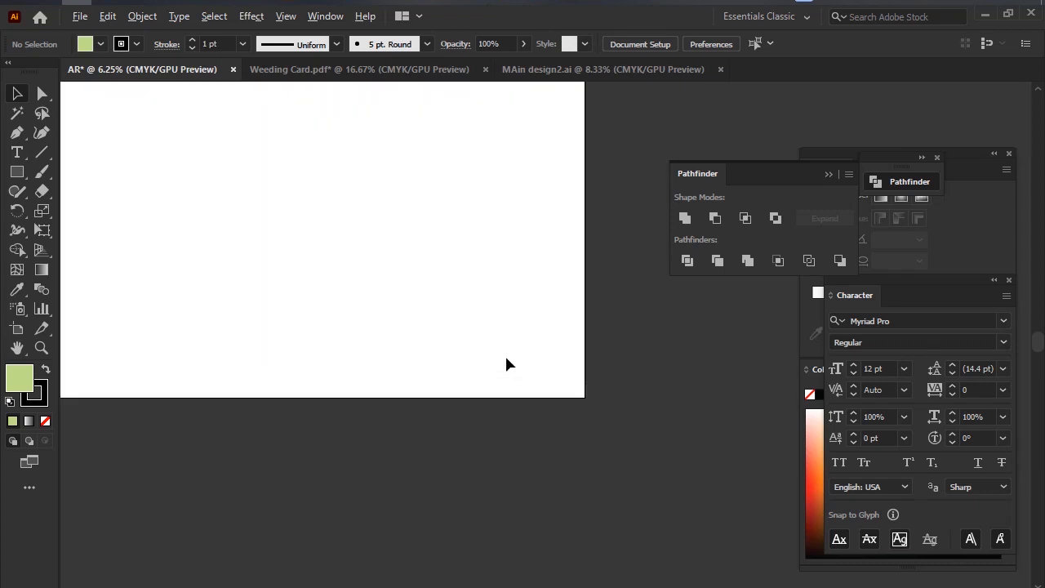
scroll(506, 362, "down", 5)
scroll(506, 361, "up", 5)
scroll(506, 362, "down", 3)
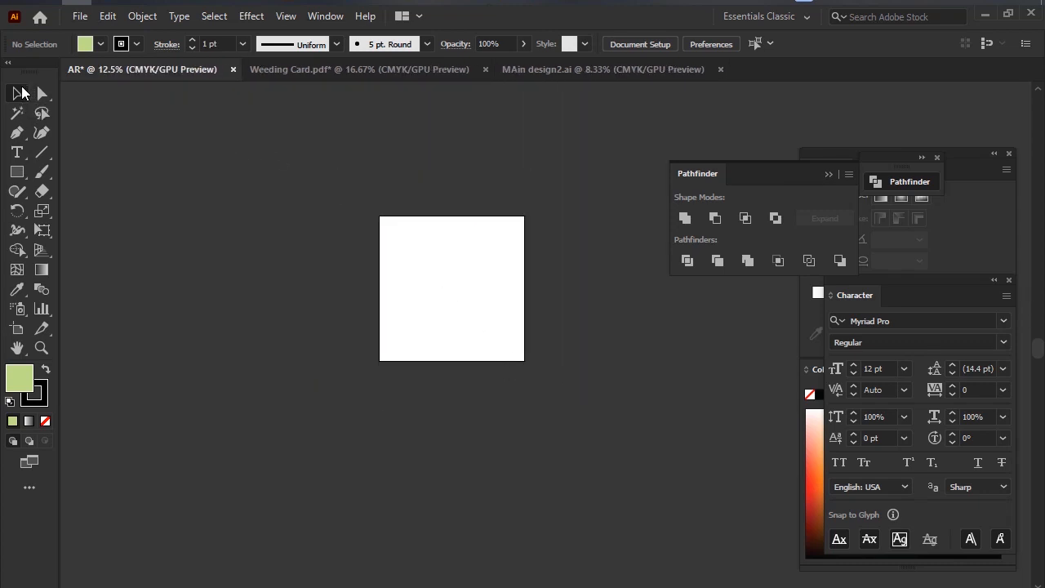
Undock the toolbar and float it over the working area beside the artboard.
left_click_drag(26, 64, 116, 106)
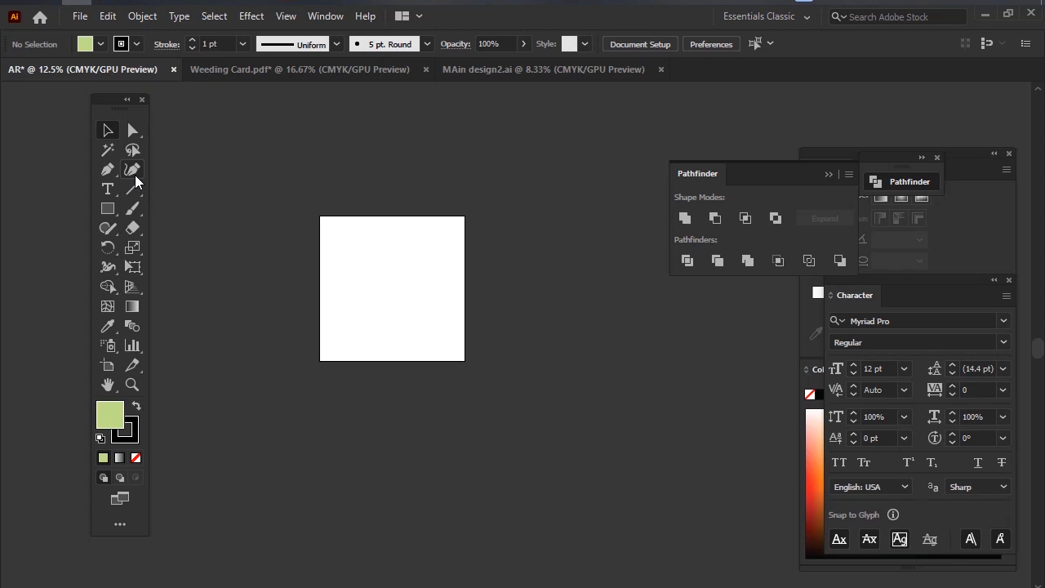
Switch to Photoshop and undock its toolbar so that it floats over the area beside the canvas.
left_click(47, 1)
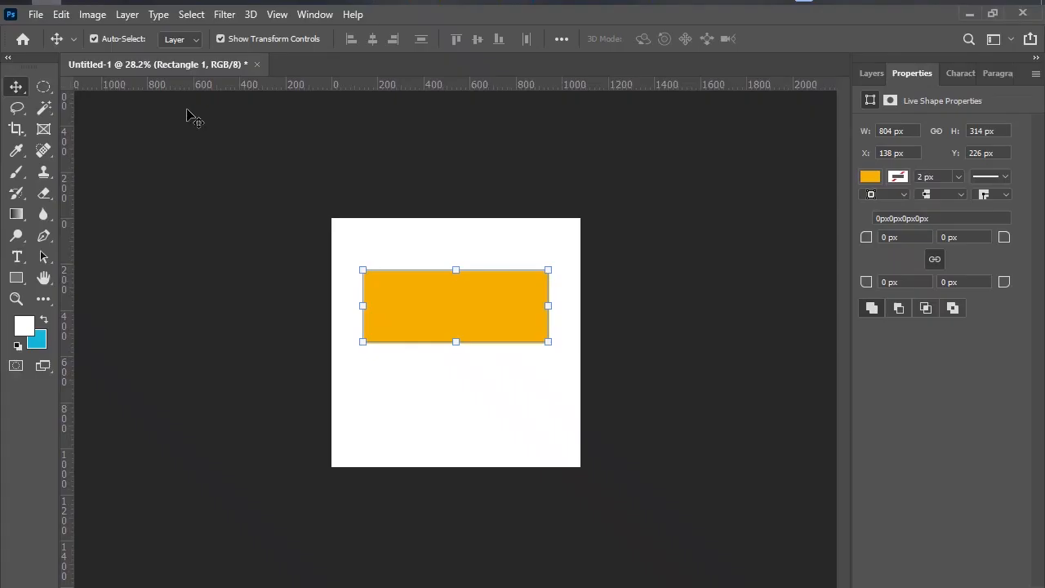
left_click_drag(33, 62, 109, 116)
Outline Photoshop's floating toolbar with a red rectangle on a near full-screen capture, and discard the capture.
left_click(924, 1)
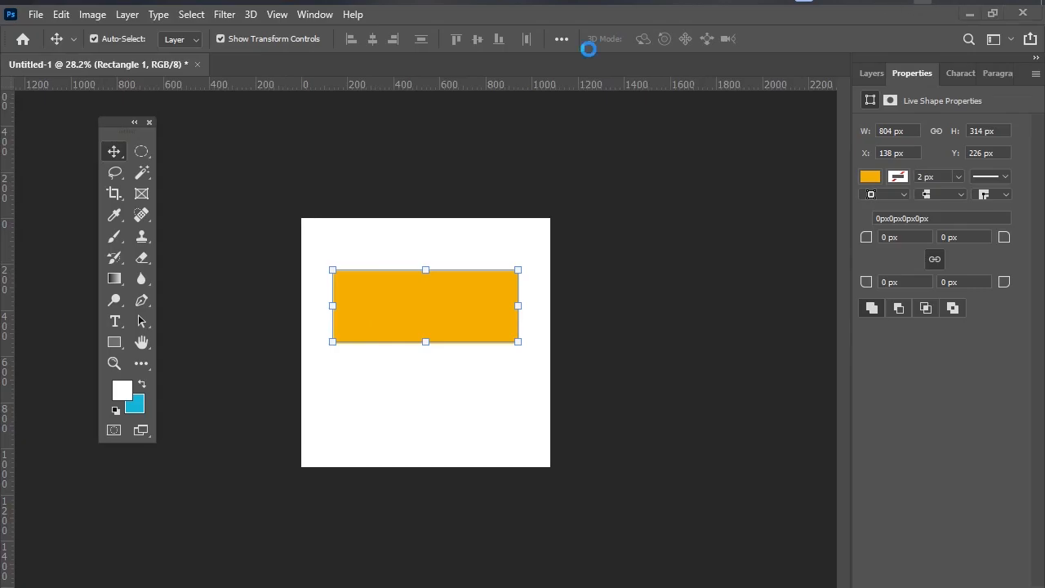
left_click_drag(1, 25, 1044, 587)
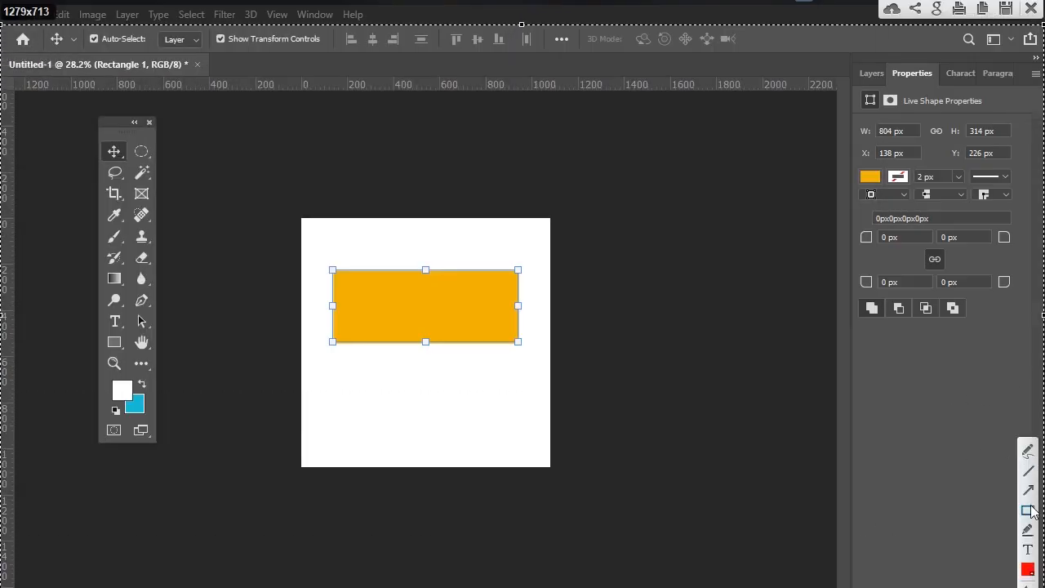
left_click_drag(95, 98, 177, 458)
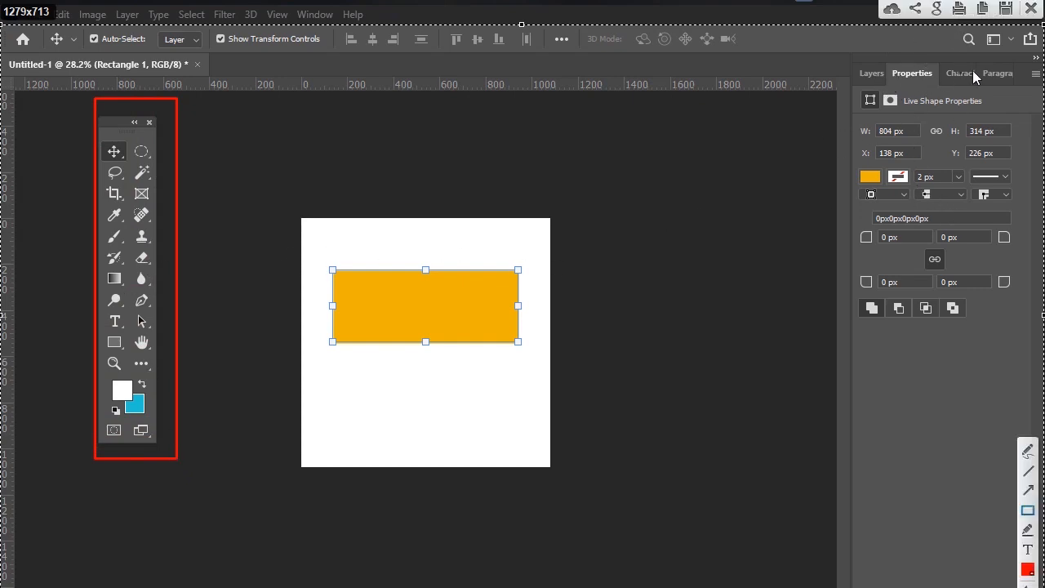
left_click(1031, 8)
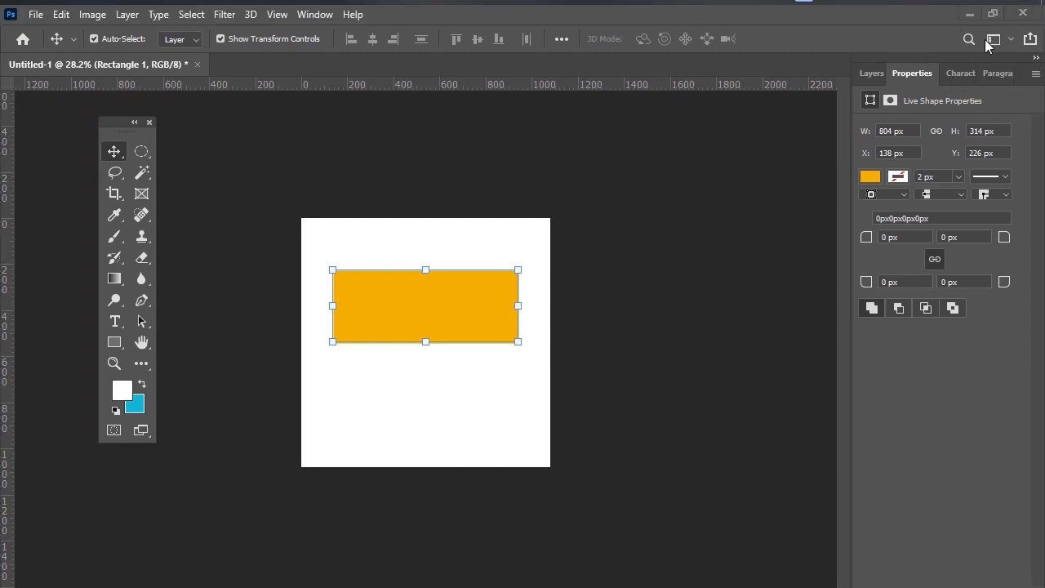
Return to Illustrator and move the floating toolbar slightly closer to the artboard.
left_click(971, 15)
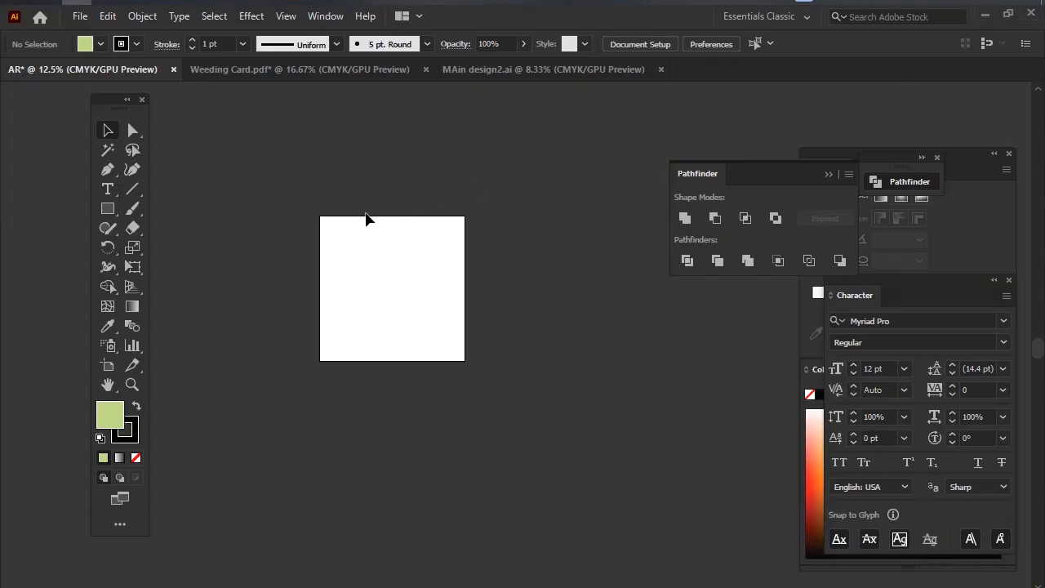
left_click_drag(105, 108, 115, 136)
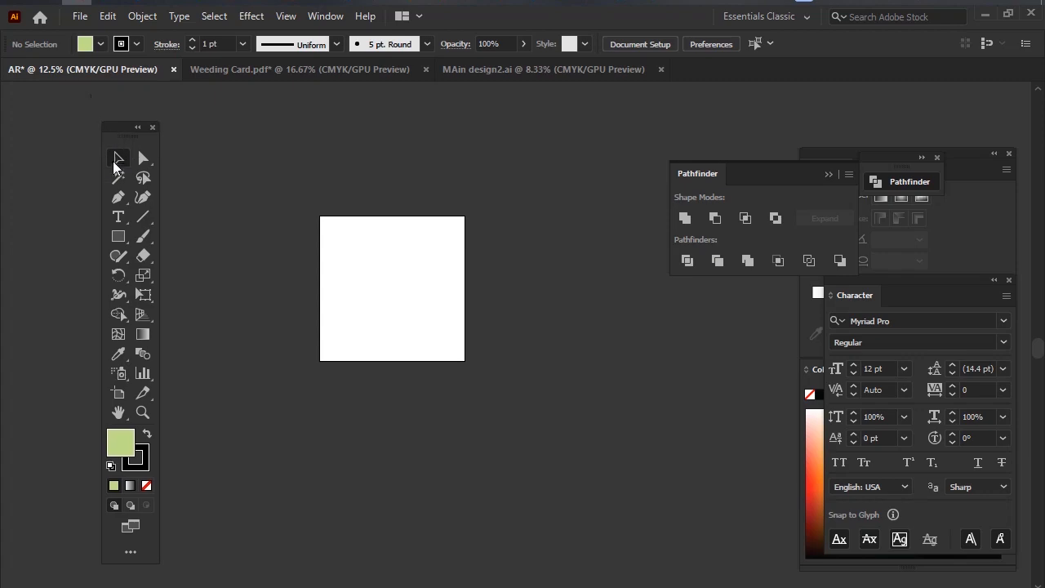
left_click(914, 1)
mouse_move(72, 95)
left_mouse_down()
mouse_move(244, 548)
mouse_move(272, 575)
left_mouse_up()
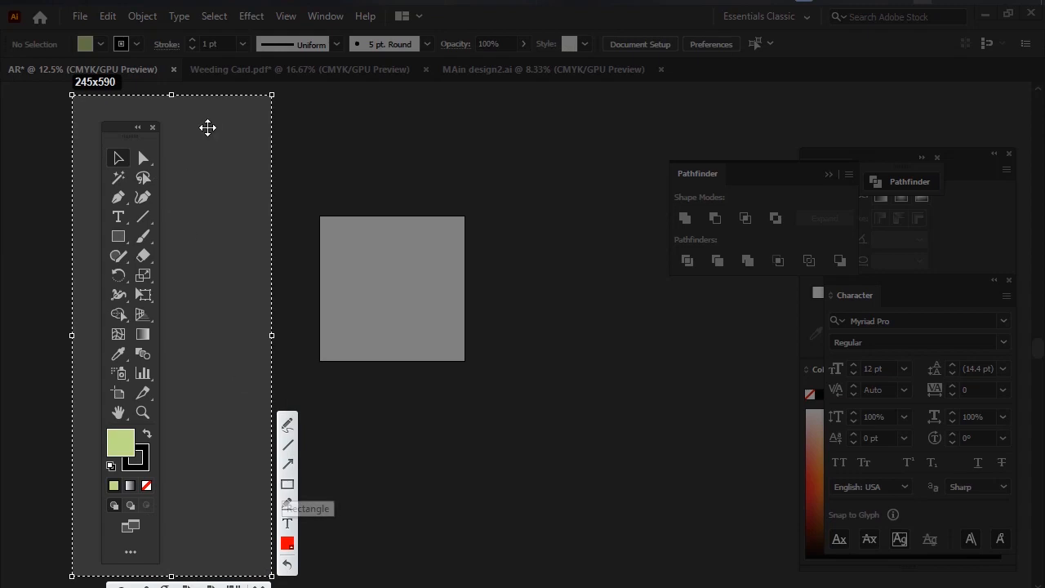
left_click(258, 585)
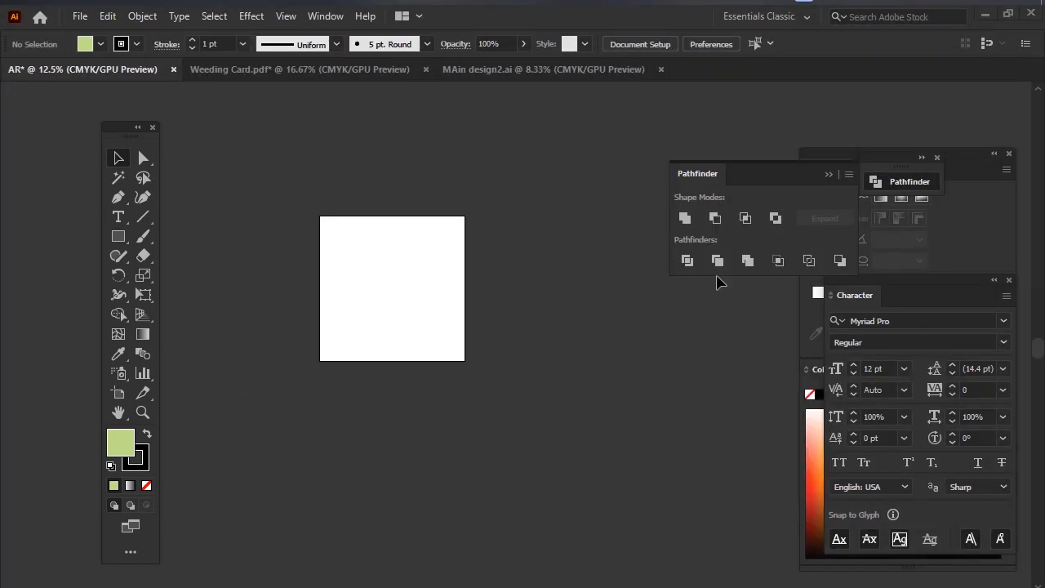
Outline the floating toolbar and the group of floating panels with red rectangles on a screen capture, and discard the capture.
key("Print")
left_click_drag(1, 8, 1043, 586)
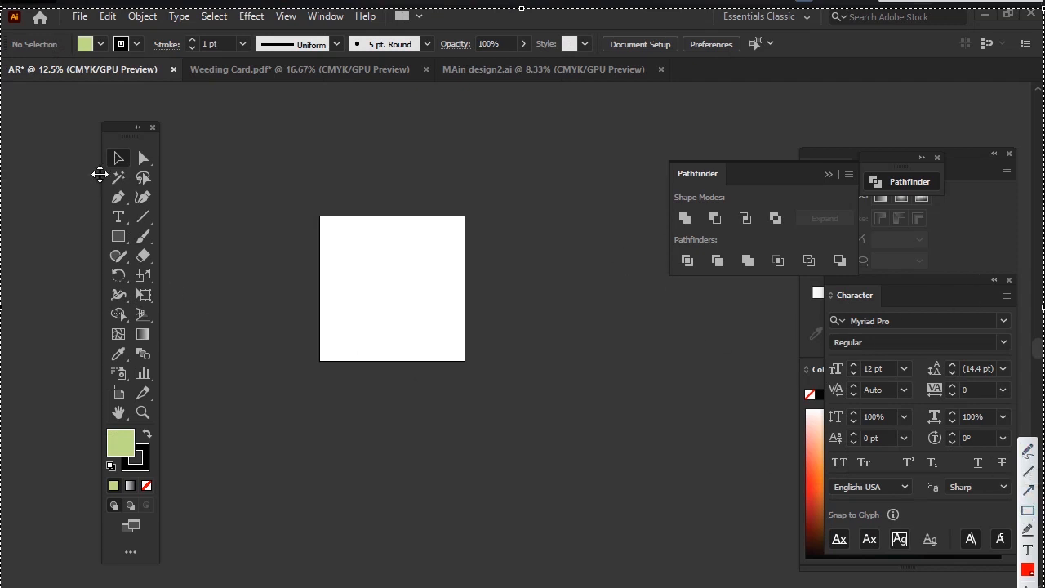
mouse_move(54, 165)
left_mouse_down()
mouse_move(182, 420)
mouse_move(101, 161)
mouse_move(21, 154)
mouse_move(187, 569)
left_mouse_up()
left_click(1000, 515)
left_click_drag(681, 93, 1003, 572)
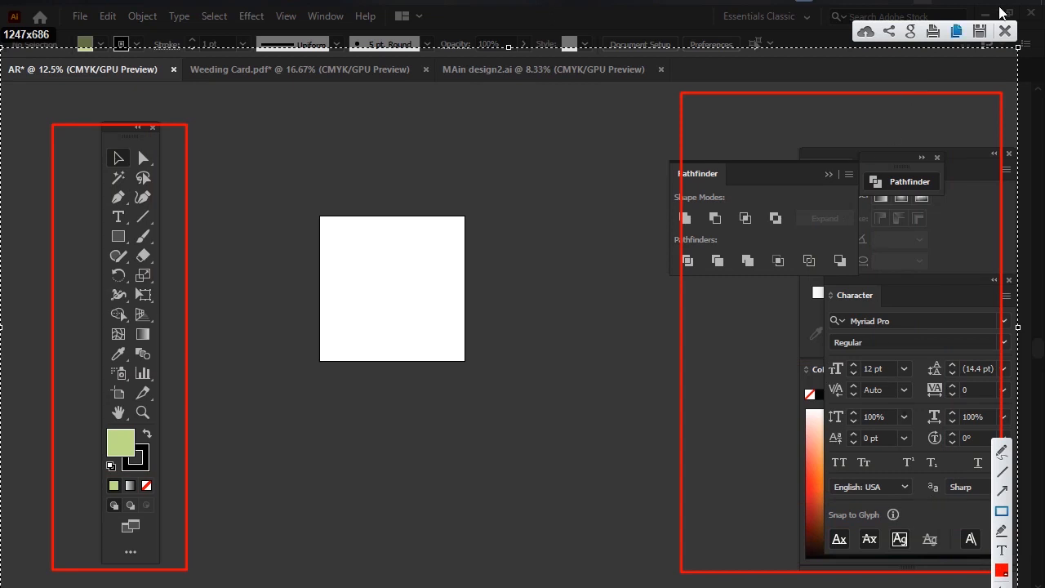
left_click(1007, 29)
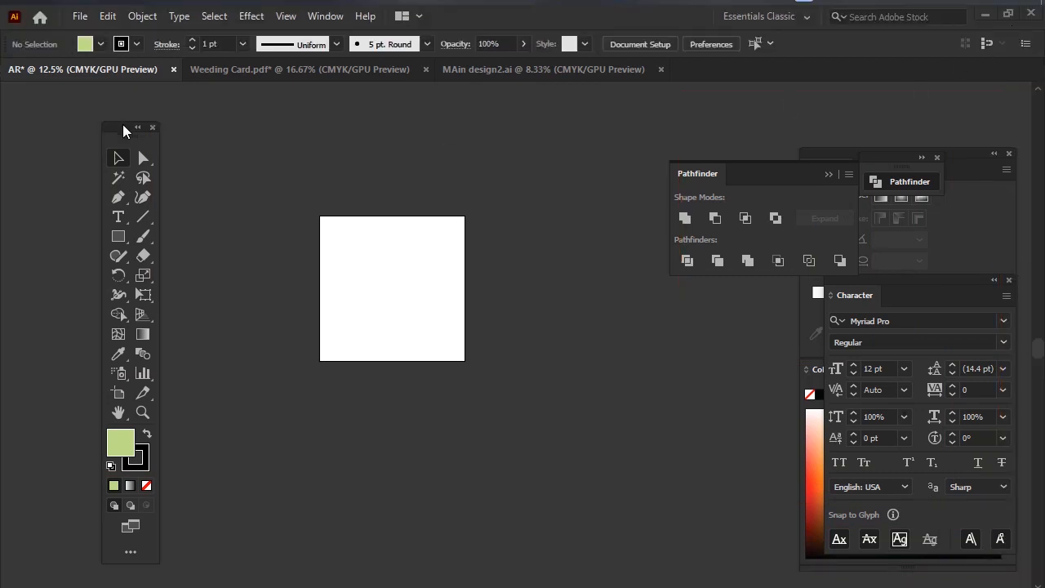
Dock the floating toolbar back at the edge of the workspace.
left_click_drag(123, 124, 2, 85)
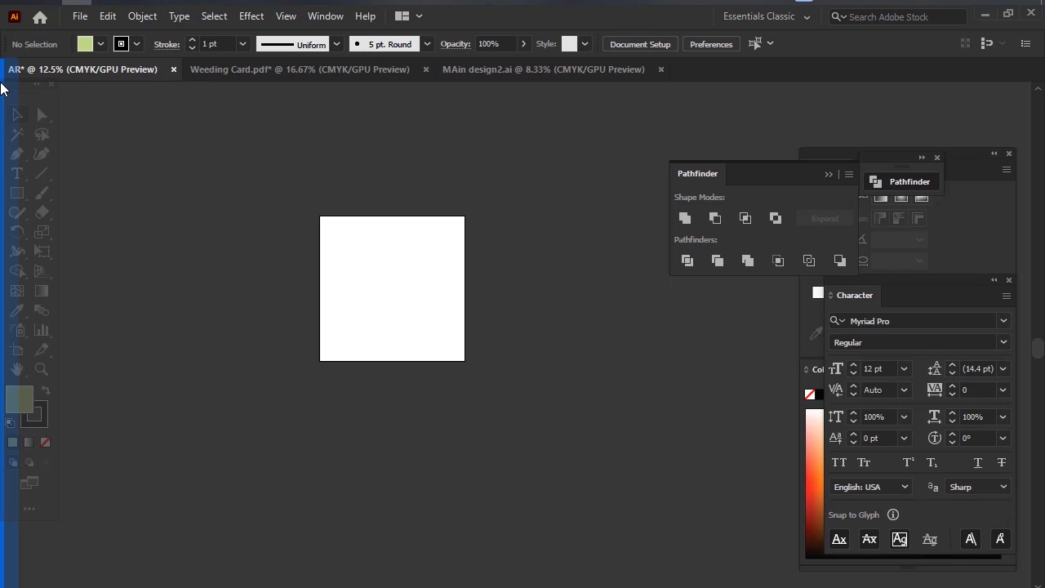
left_click_drag(1, 85, 1, 85)
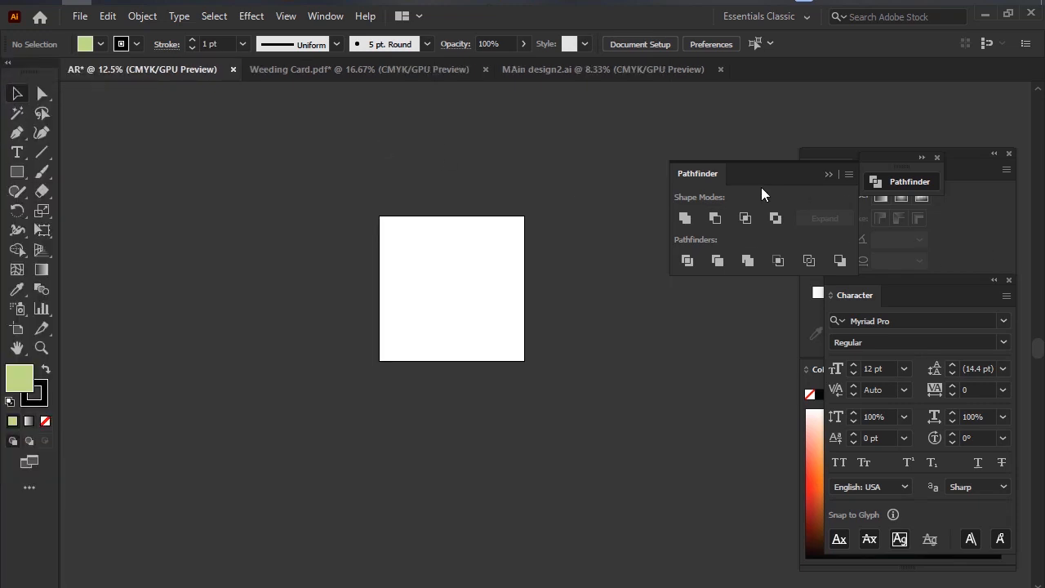
Clear the working area by separating and closing the floating Pathfinder, Character, Gradient and Color panels.
left_click_drag(767, 171, 394, 123)
left_click_drag(922, 299, 255, 264)
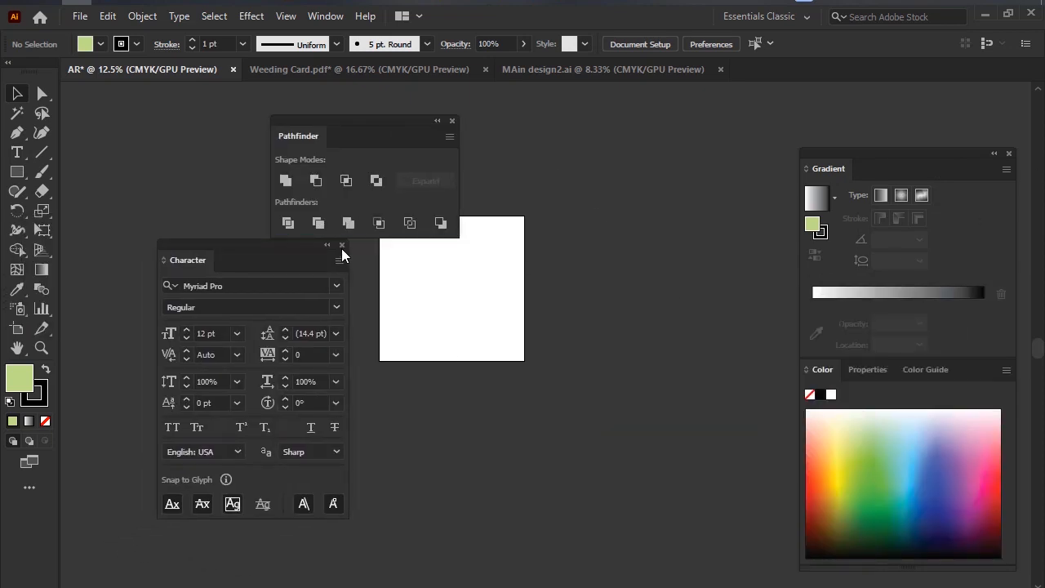
left_click(342, 245)
left_click(452, 121)
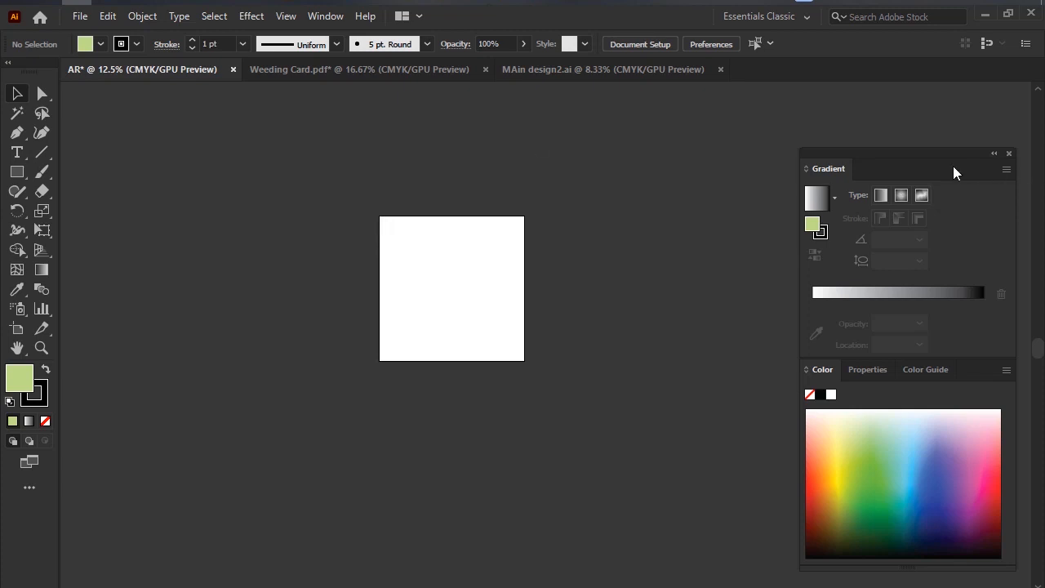
left_click_drag(954, 168, 512, 166)
left_click(588, 161)
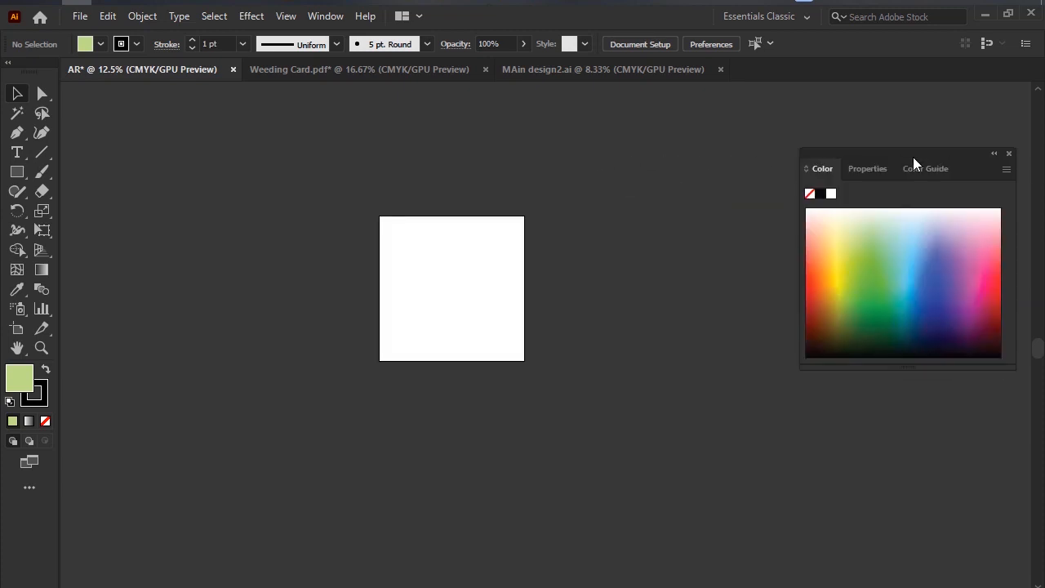
left_click_drag(971, 160, 783, 153)
left_click(799, 148)
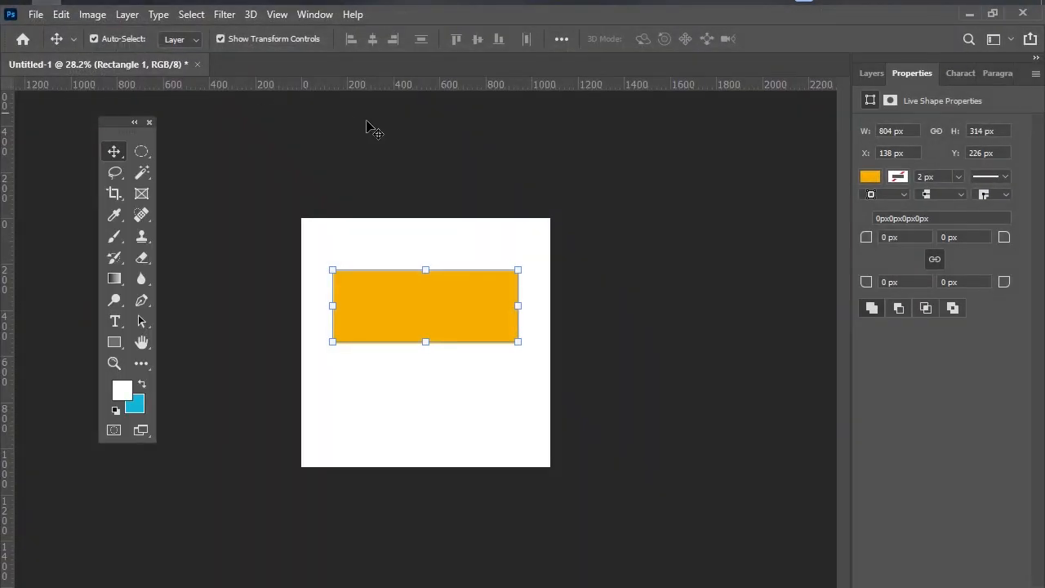
Switch to Photoshop, show its Layers panel and open the Shapes panel over the canvas.
left_click(324, 14)
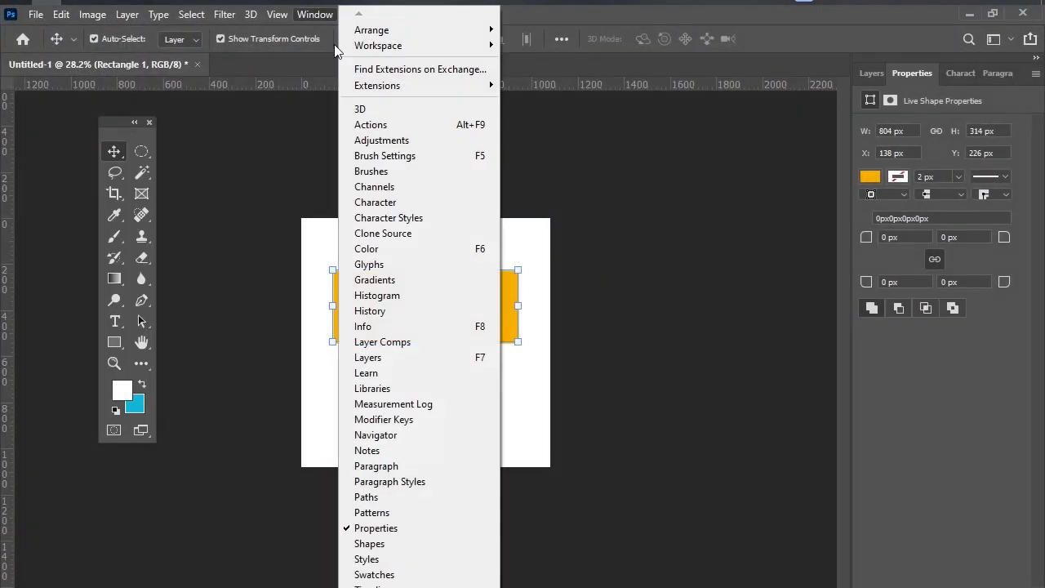
left_click(373, 364)
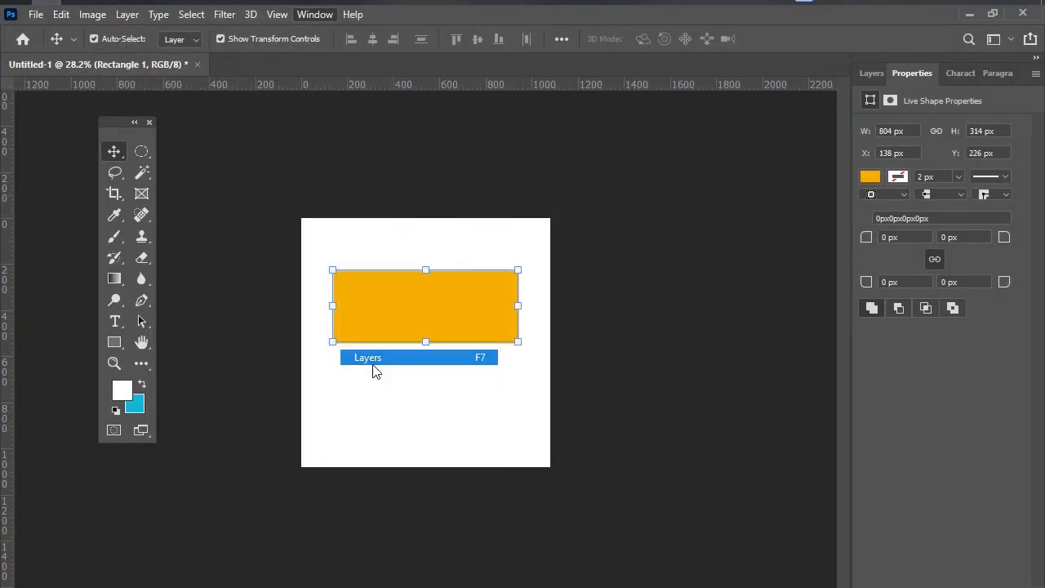
left_click(314, 18)
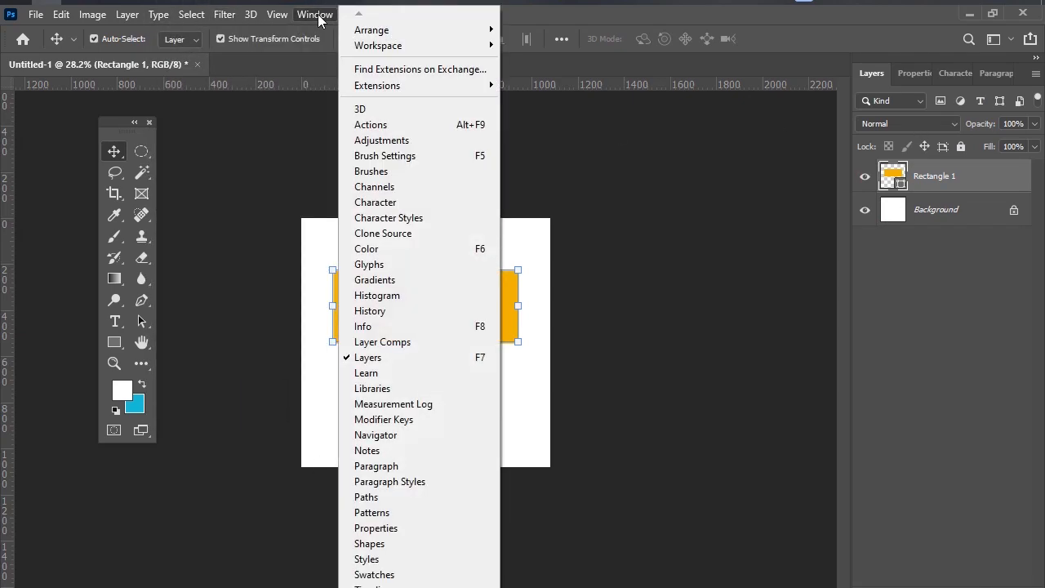
left_click(419, 546)
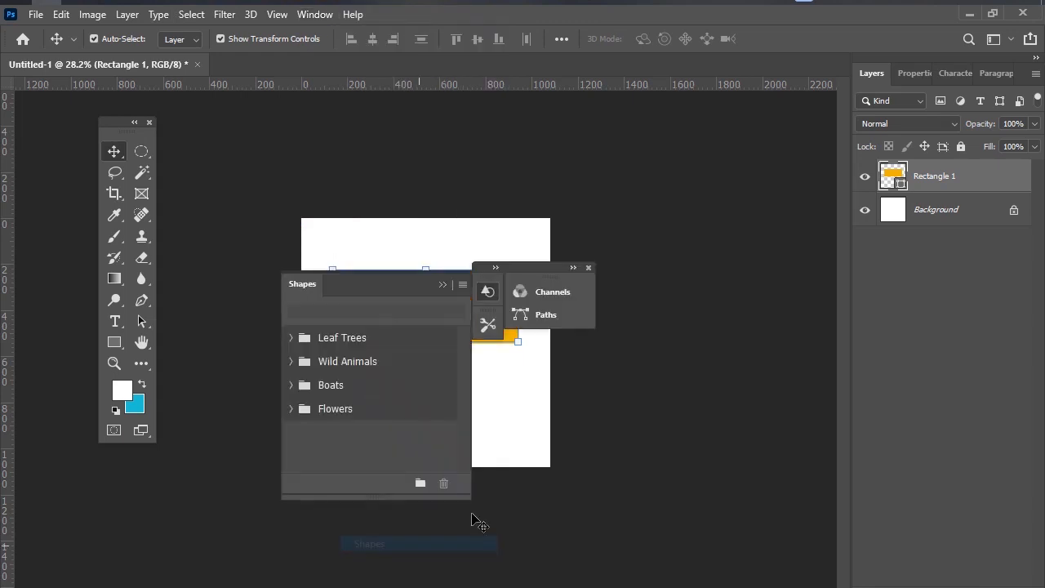
left_click_drag(363, 276, 433, 260)
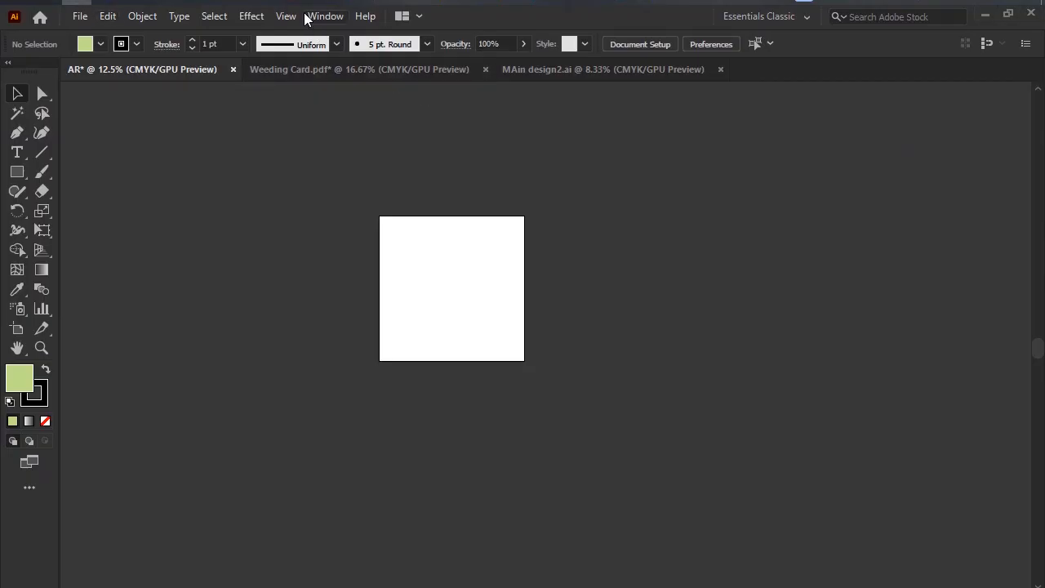
Return to Illustrator, open the Layers panel and detach it from the Transform and Libraries group.
left_click(311, 22)
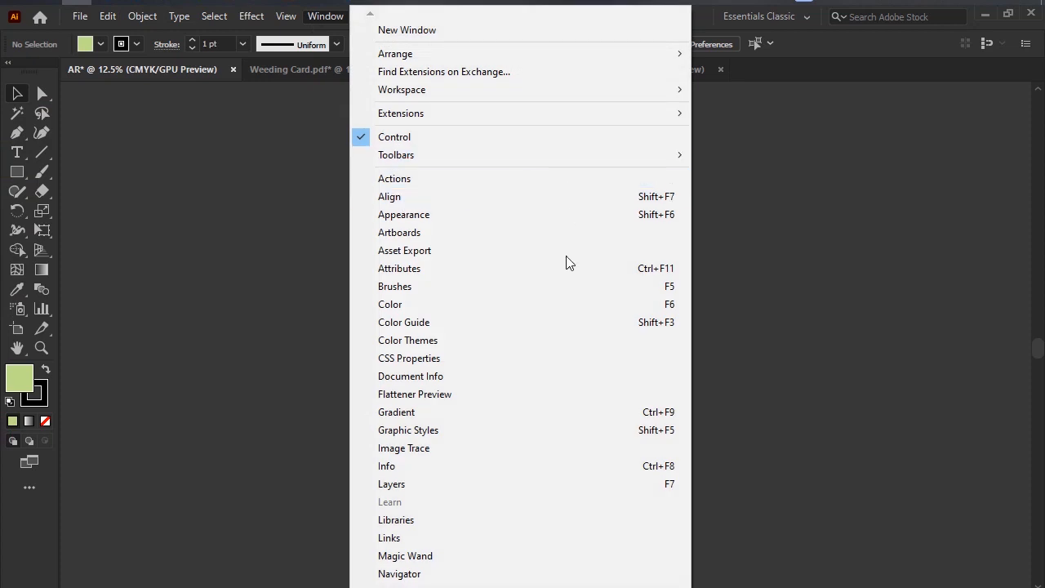
left_click(458, 489)
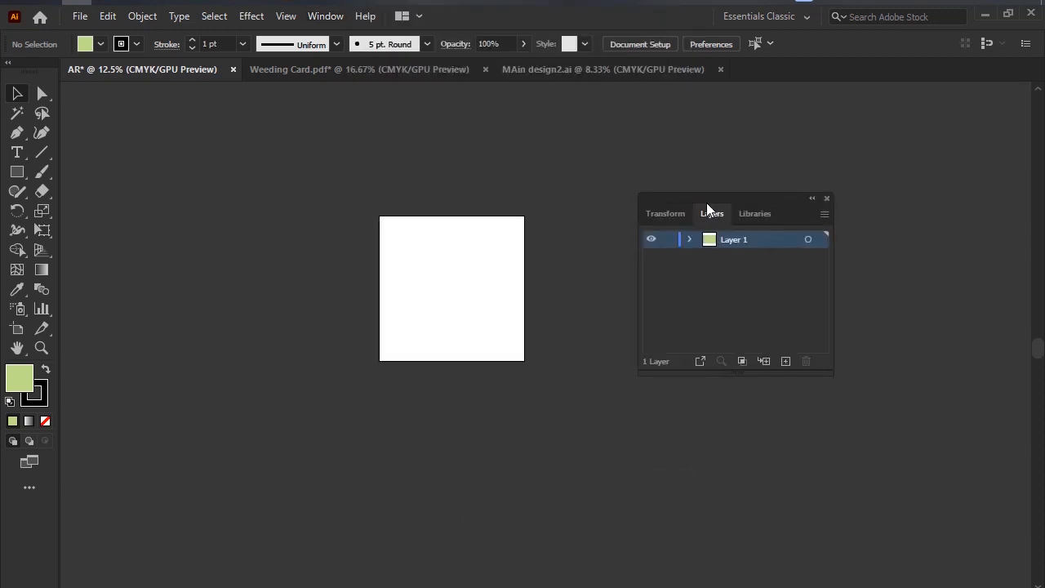
left_click_drag(707, 206, 211, 163)
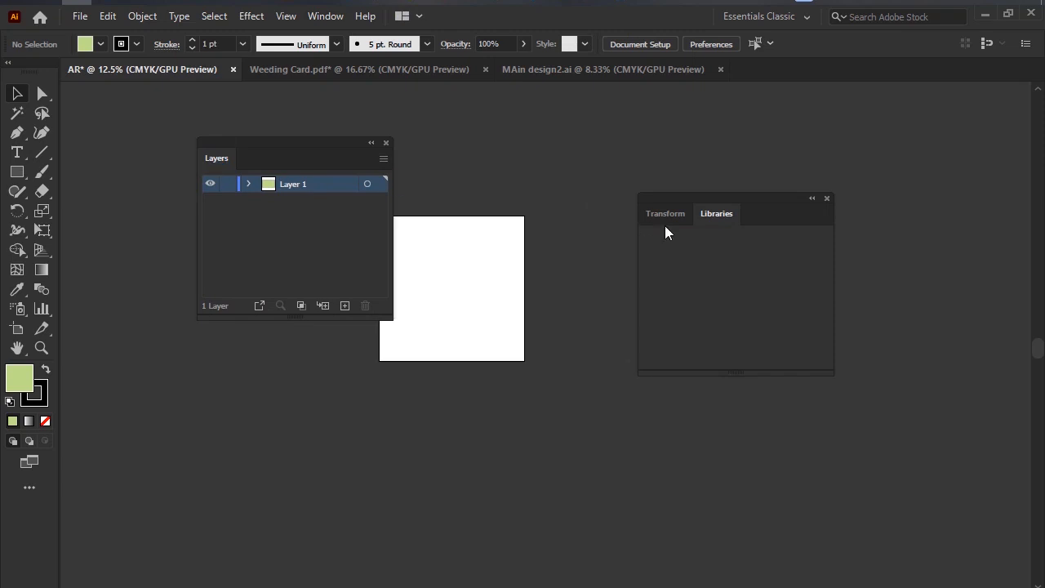
Separate and close the Transform and Libraries panels, and place the Layers panel on the other side of the artboard.
left_click_drag(665, 213, 521, 383)
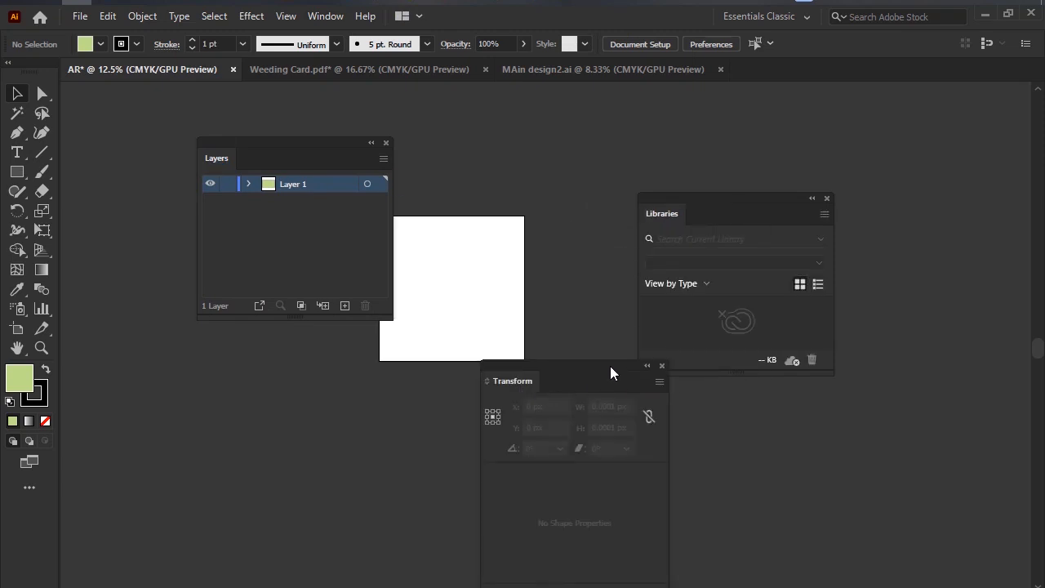
left_click_drag(612, 374, 590, 295)
left_click(575, 297)
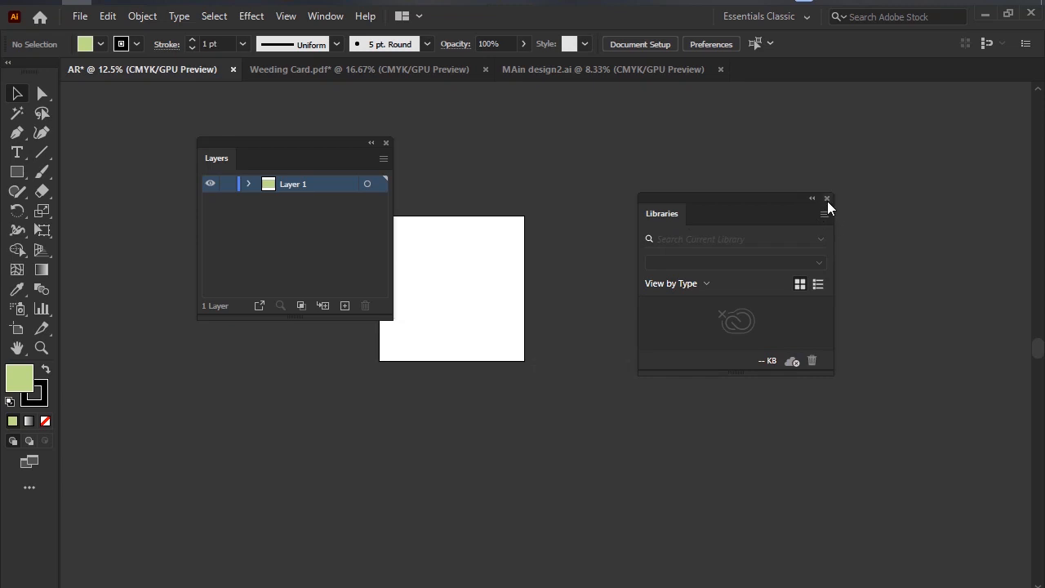
left_click(827, 198)
left_click_drag(572, 147, 795, 145)
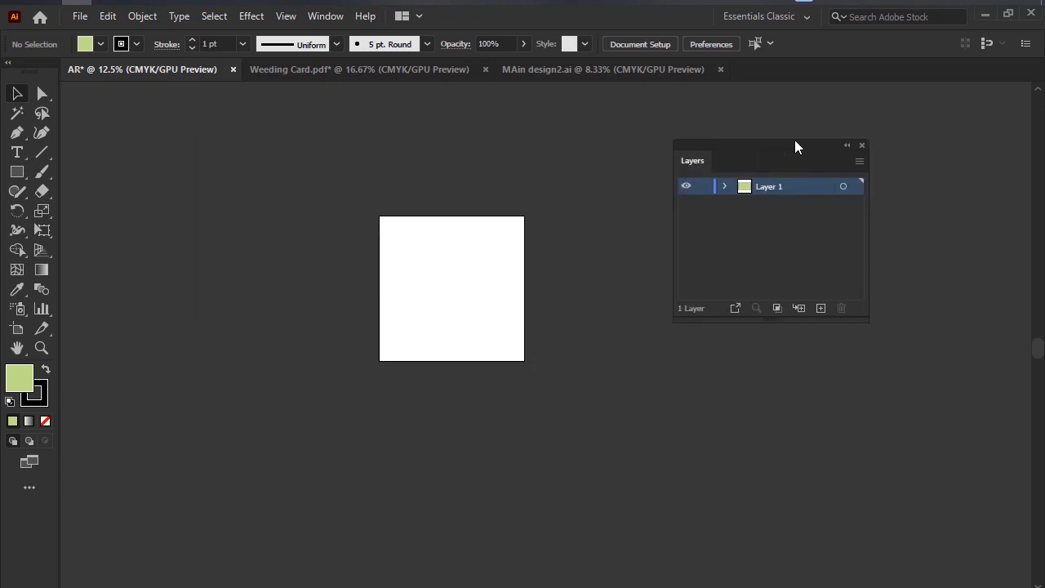
Open the Character panel from the type panels and place it beside the artboard, opposite the Layers panel.
left_click(330, 20)
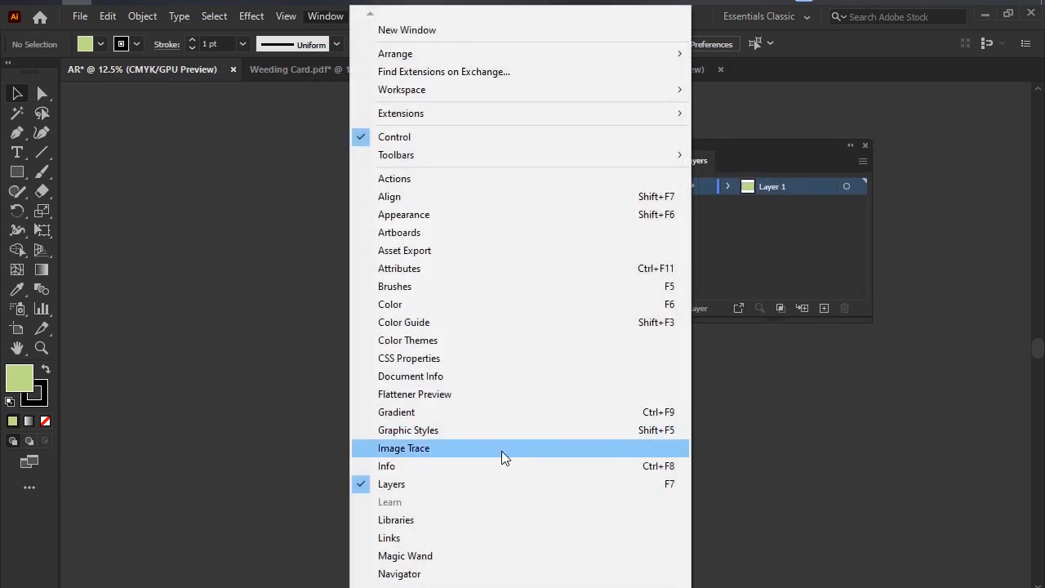
mouse_move(585, 162)
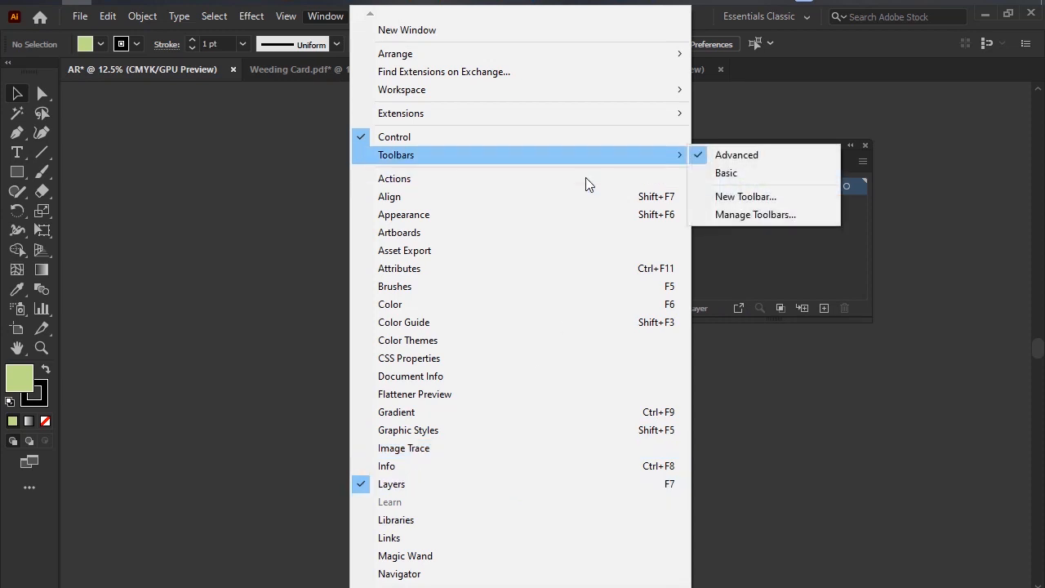
mouse_move(522, 586)
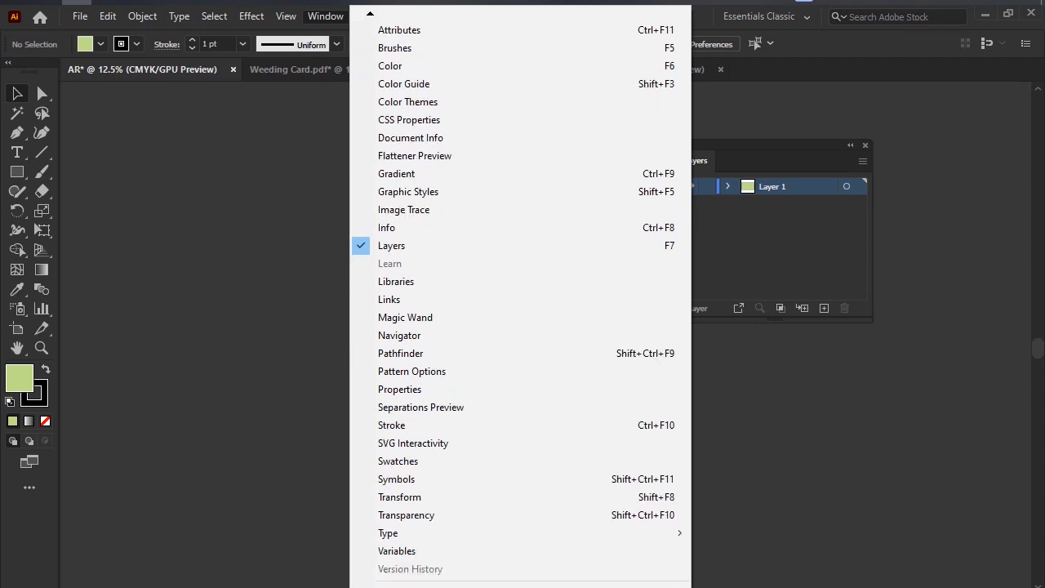
mouse_move(489, 424)
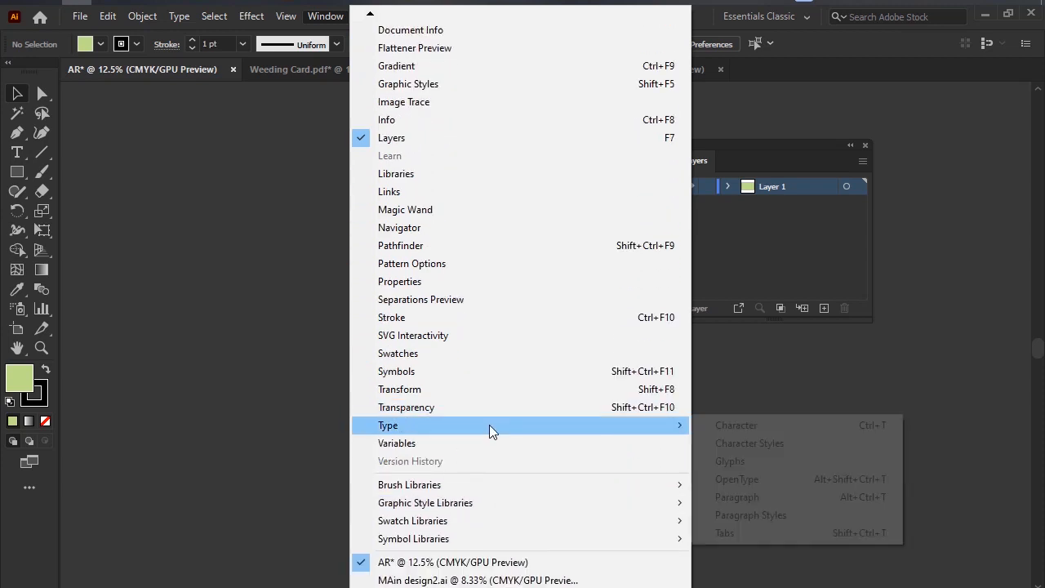
left_click(754, 425)
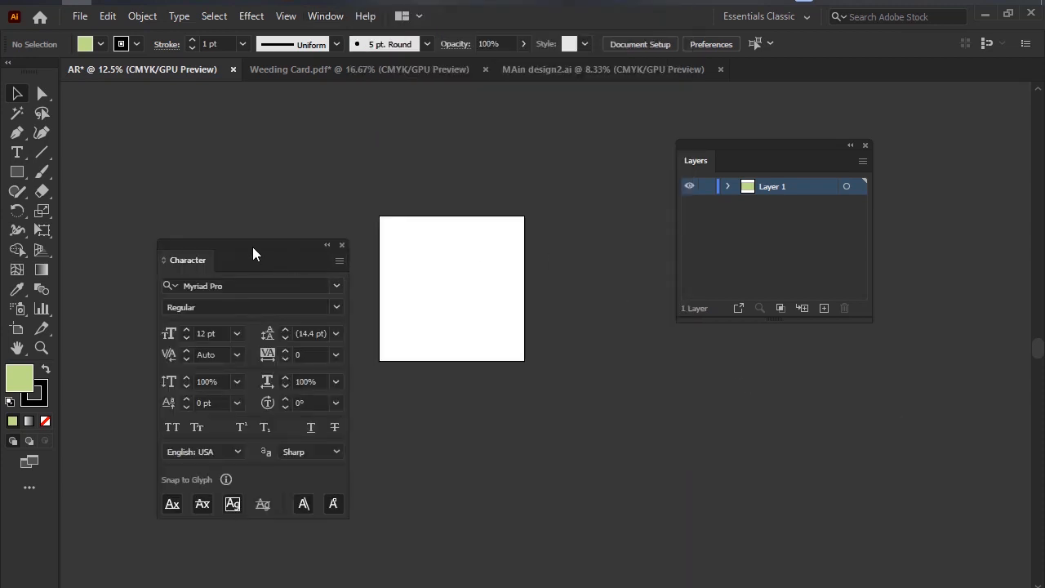
left_click_drag(253, 246, 243, 116)
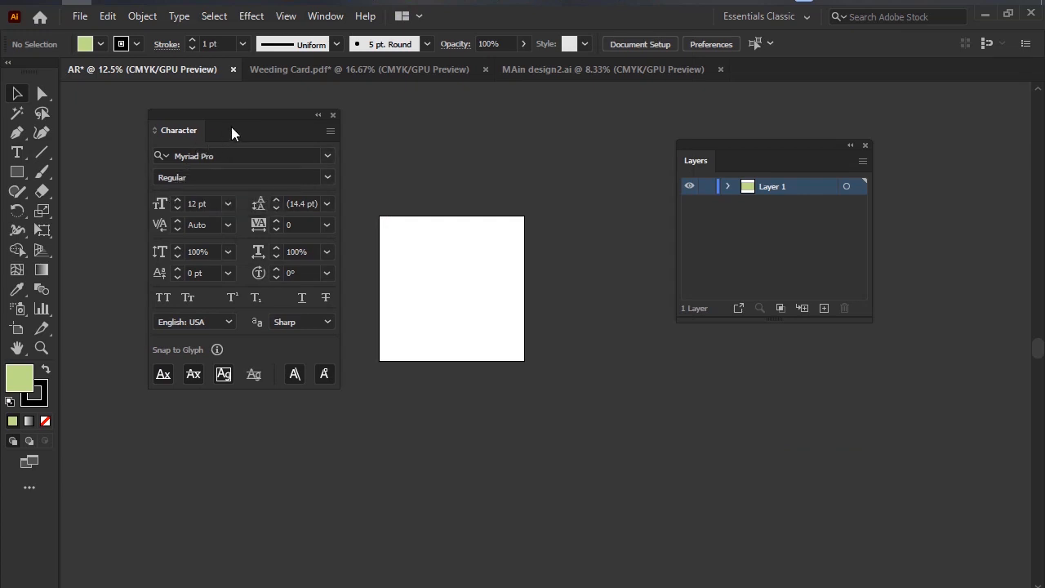
Move the Character panel across to the Layers panel's side and bring the Layers panel closer to the artboard.
left_click_drag(238, 125, 817, 183)
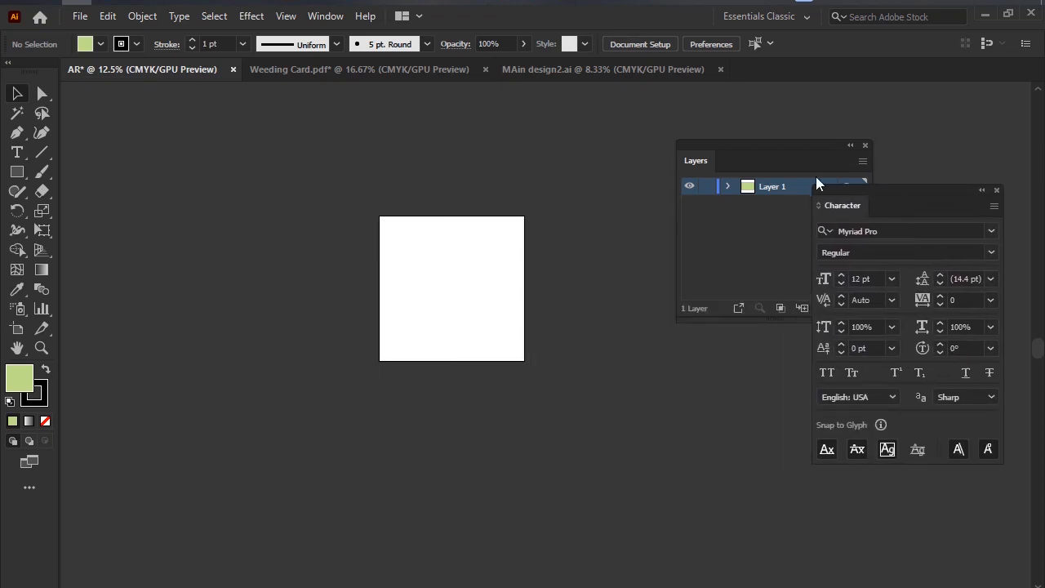
left_click_drag(764, 146, 629, 127)
Open the Stroke panel, place it beside the artboard opposite the Layers panel, and close it.
left_click(325, 16)
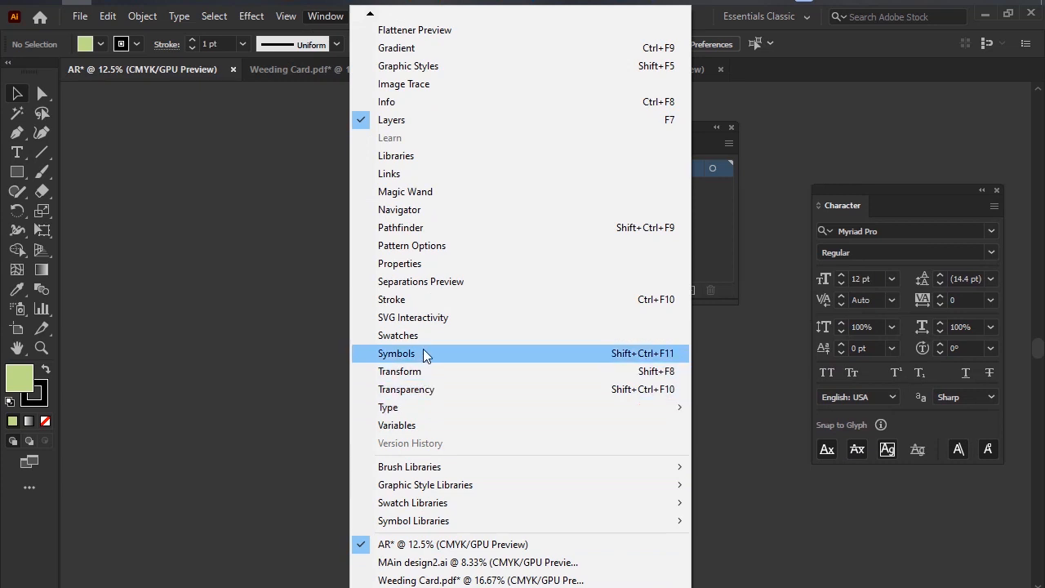
left_click(472, 300)
mouse_move(797, 100)
left_mouse_down()
mouse_move(205, 181)
mouse_move(196, 151)
mouse_move(155, 169)
left_mouse_up()
left_click(325, 15)
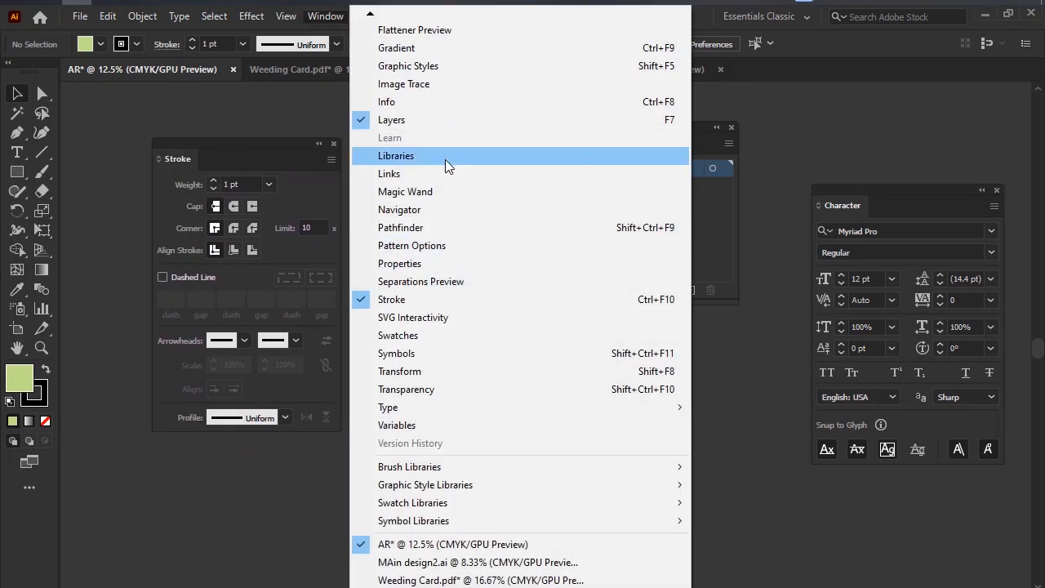
mouse_move(252, 167)
left_mouse_down()
mouse_move(448, 205)
mouse_move(397, 227)
mouse_move(388, 241)
left_mouse_up()
left_click(471, 217)
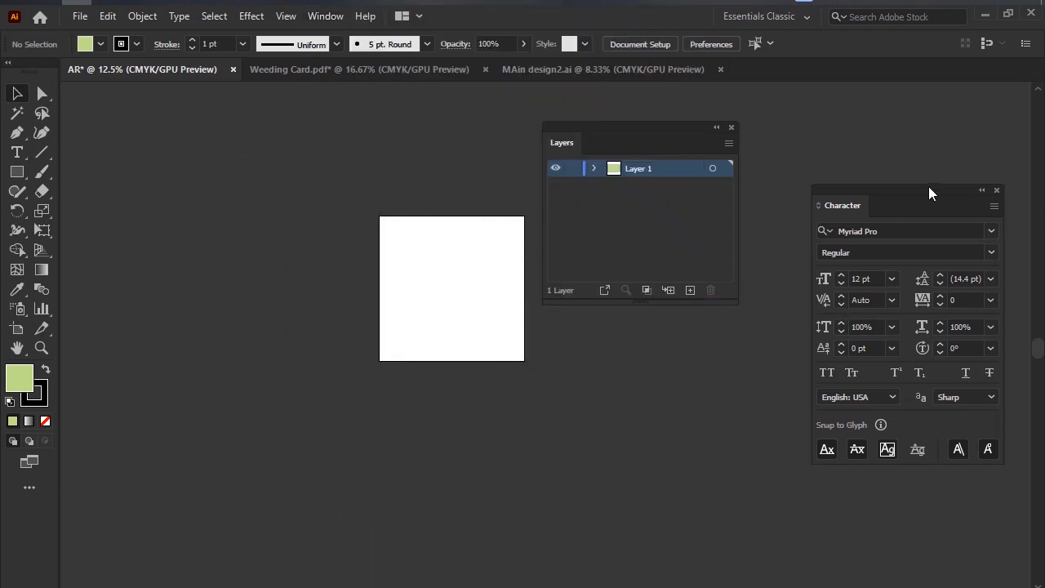
Group the Character panel with the Layers panel and dock the group at the workspace edge opposite the toolbar.
mouse_move(929, 194)
left_mouse_down()
mouse_move(866, 178)
mouse_move(669, 226)
mouse_move(652, 150)
left_mouse_up()
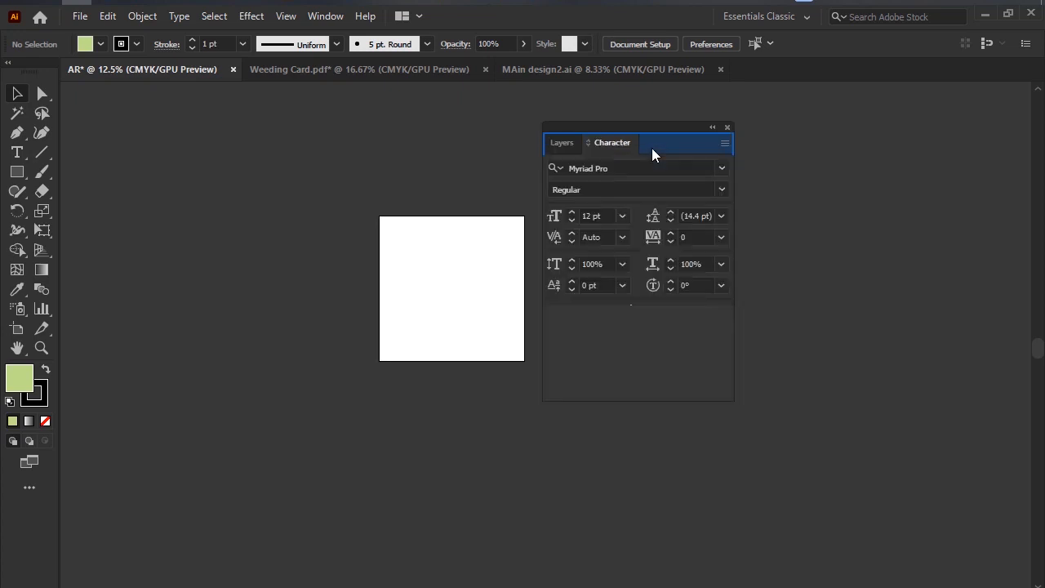
left_click_drag(590, 127, 1039, 101)
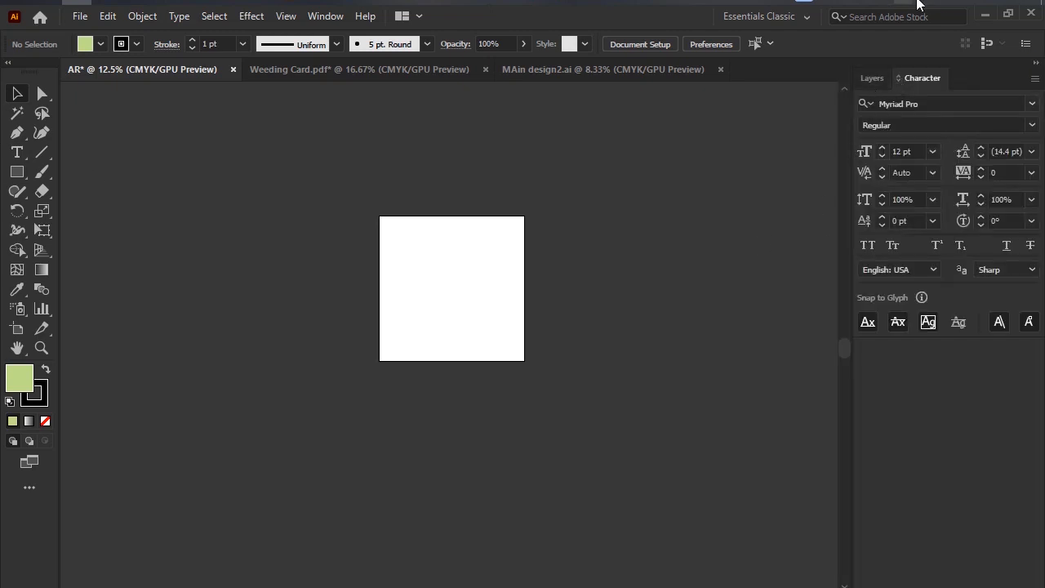
Capture the full screen, outline the toolbar, docked panels and artboard area with red rectangles, and dismiss the capture.
key("Print")
mouse_move(1, 1)
left_mouse_down()
mouse_move(830, 587)
mouse_move(1044, 587)
left_mouse_up()
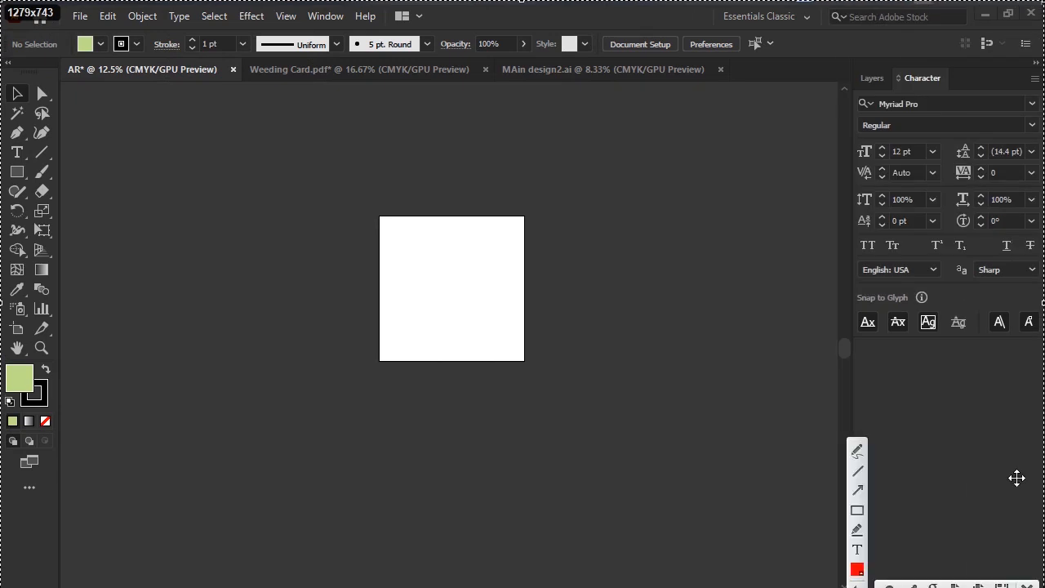
left_click_drag(5, 77, 53, 578)
mouse_move(837, 55)
left_mouse_down()
mouse_move(1042, 395)
mouse_move(1042, 587)
left_mouse_up()
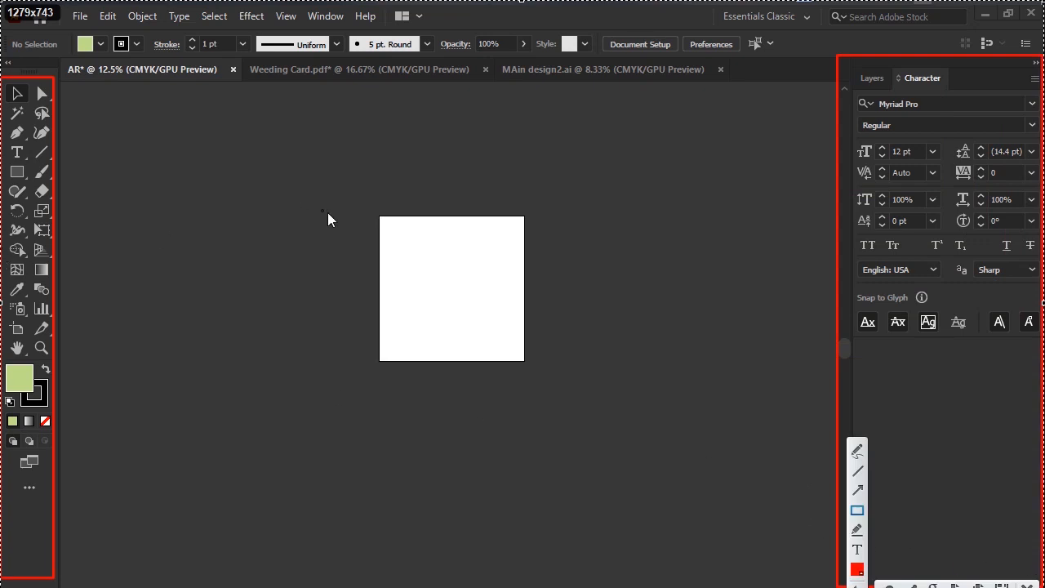
left_click_drag(334, 172, 595, 428)
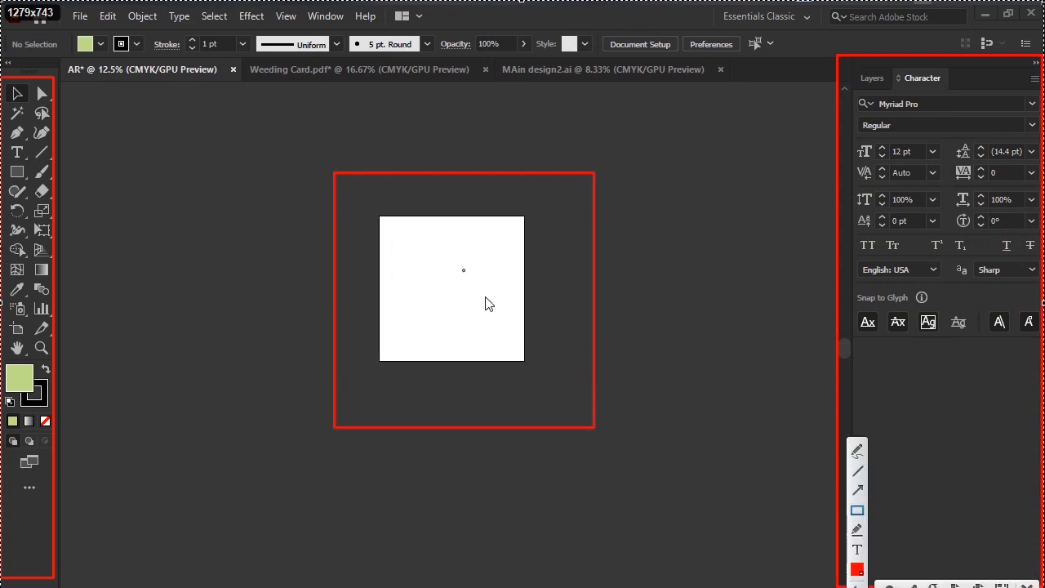
left_click_drag(491, 304, 572, 276)
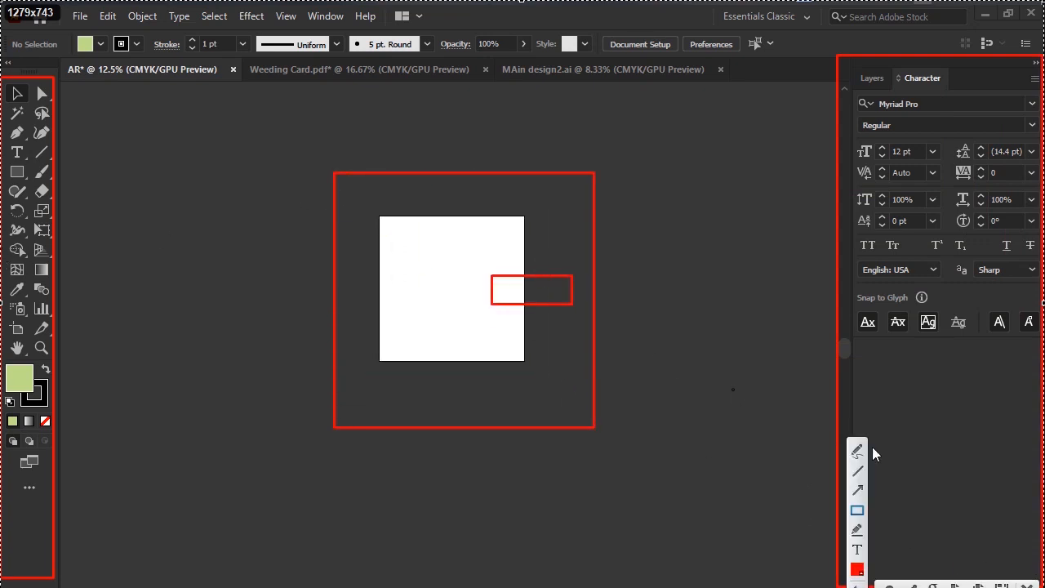
left_click(1032, 584)
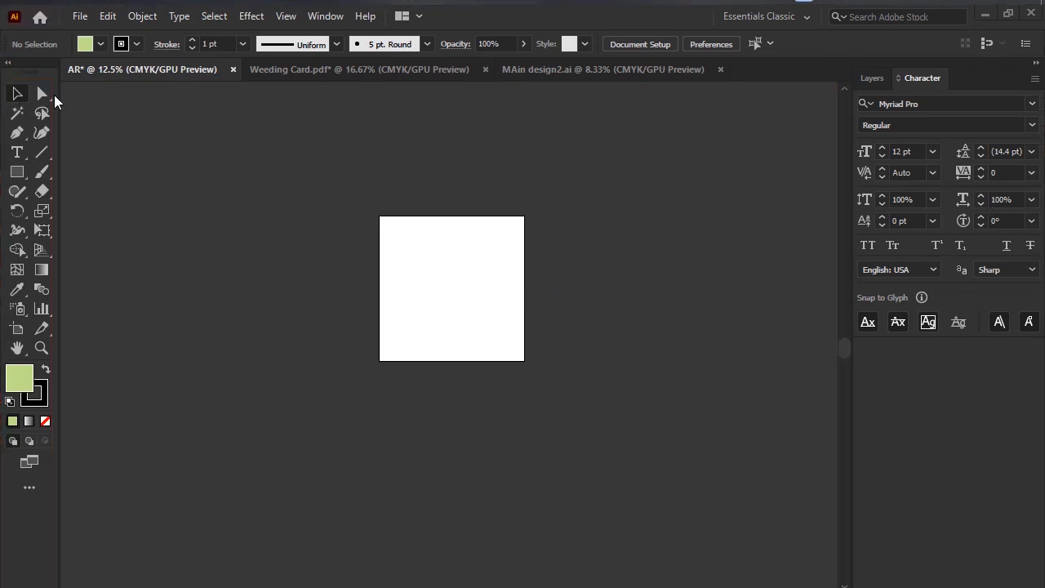
Go to the home screen and start creating a new document.
left_click(39, 17)
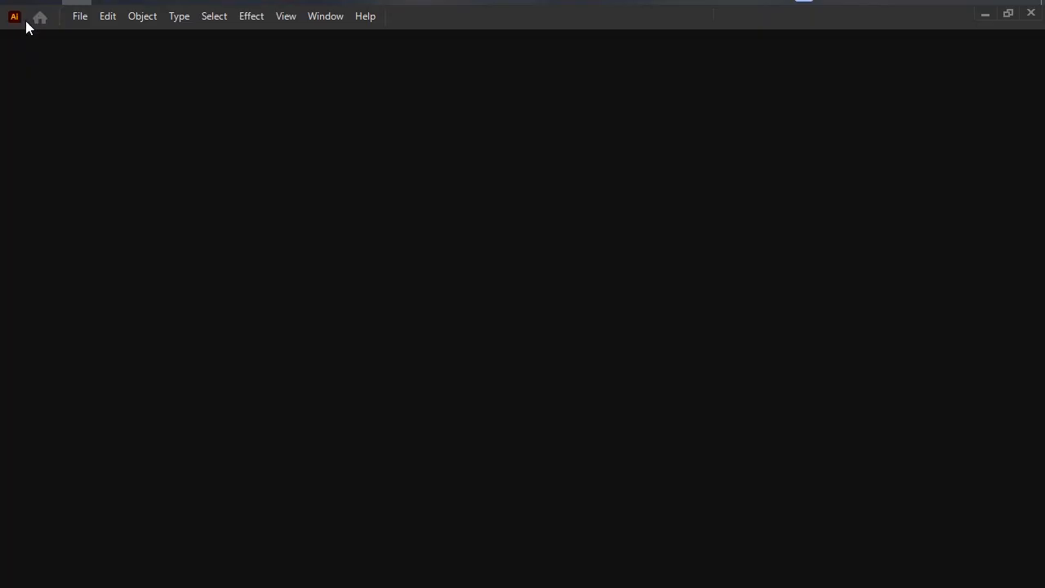
scroll(440, 329, "up", 4)
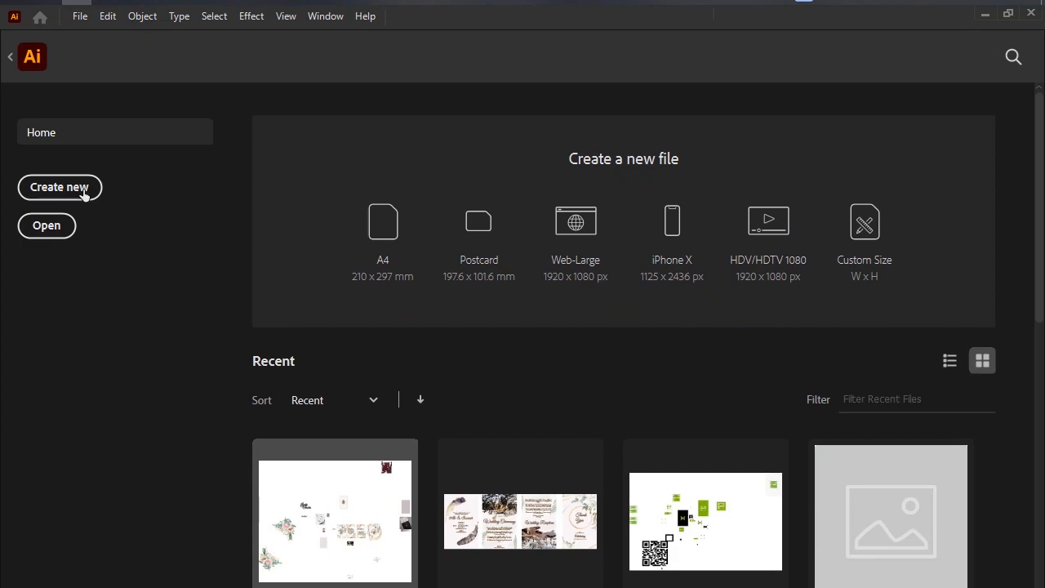
left_click(58, 188)
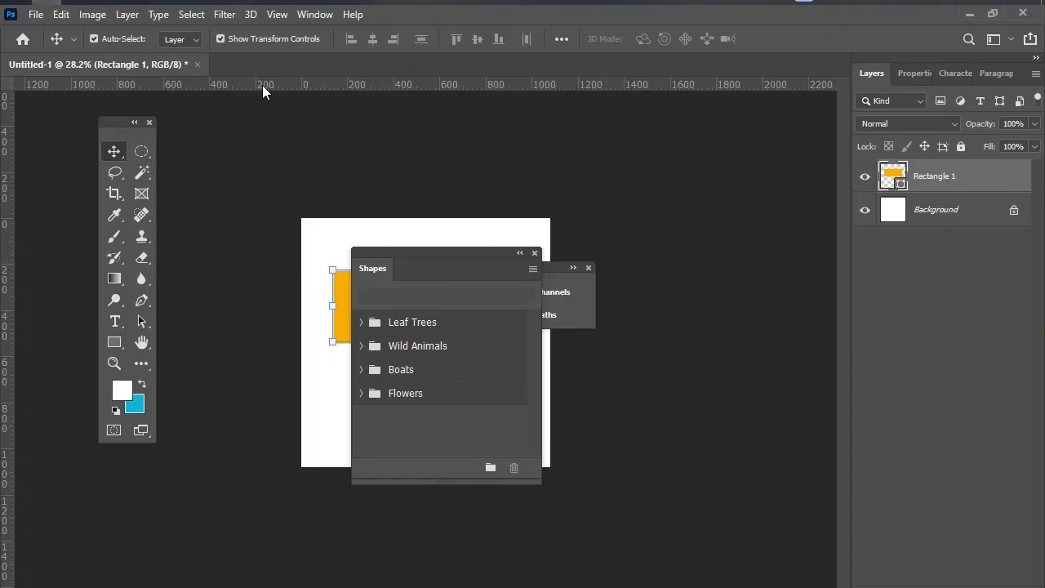
Switch to Photoshop and open its New Document dialog.
left_click(37, 14)
left_click(66, 36)
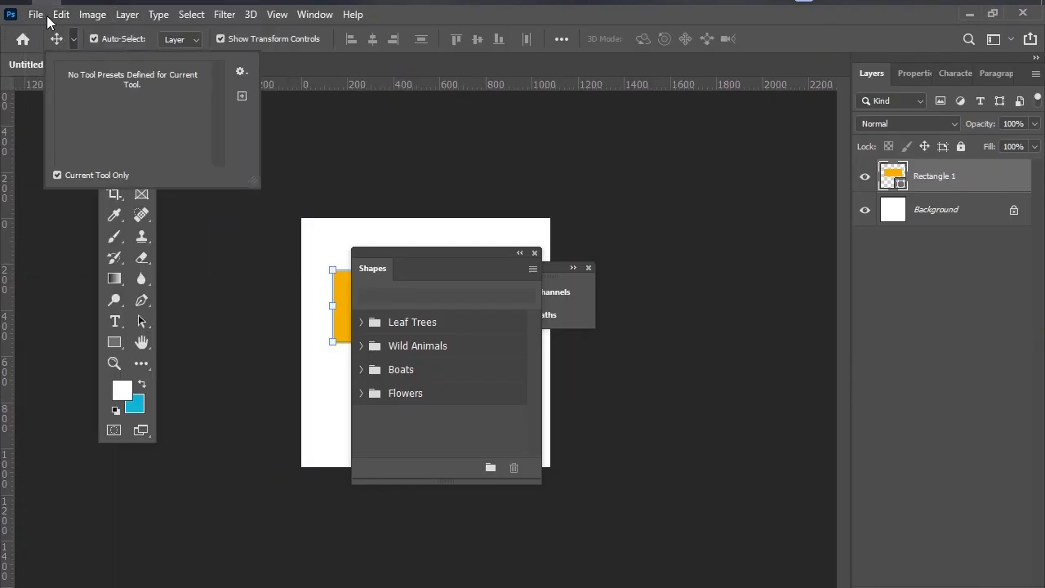
left_click(37, 14)
left_click(43, 30)
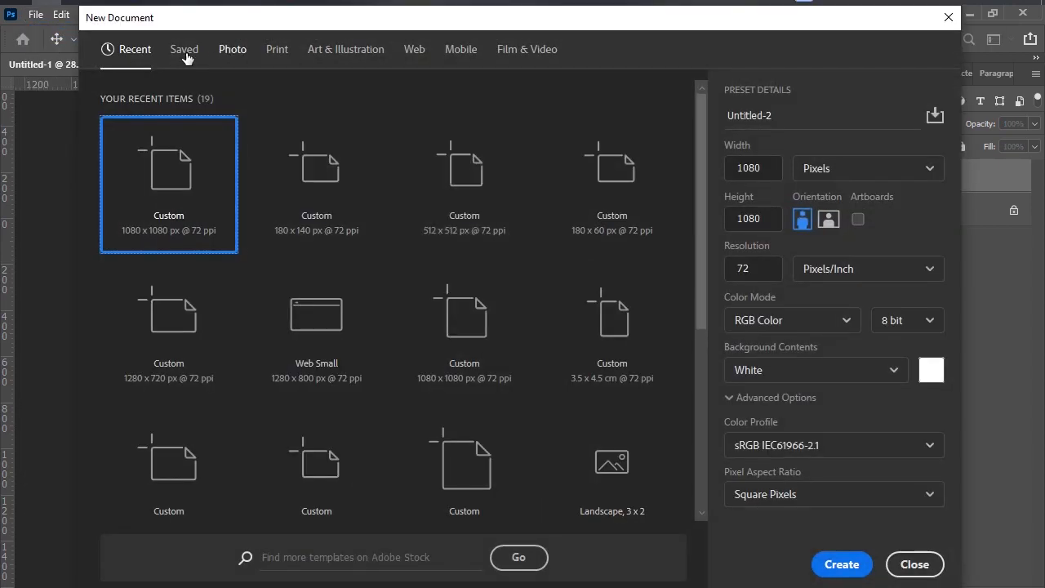
Look through the Saved, Photo, Print, Art & Illustration, Web, Mobile and Film & Video preset categories.
left_click(184, 51)
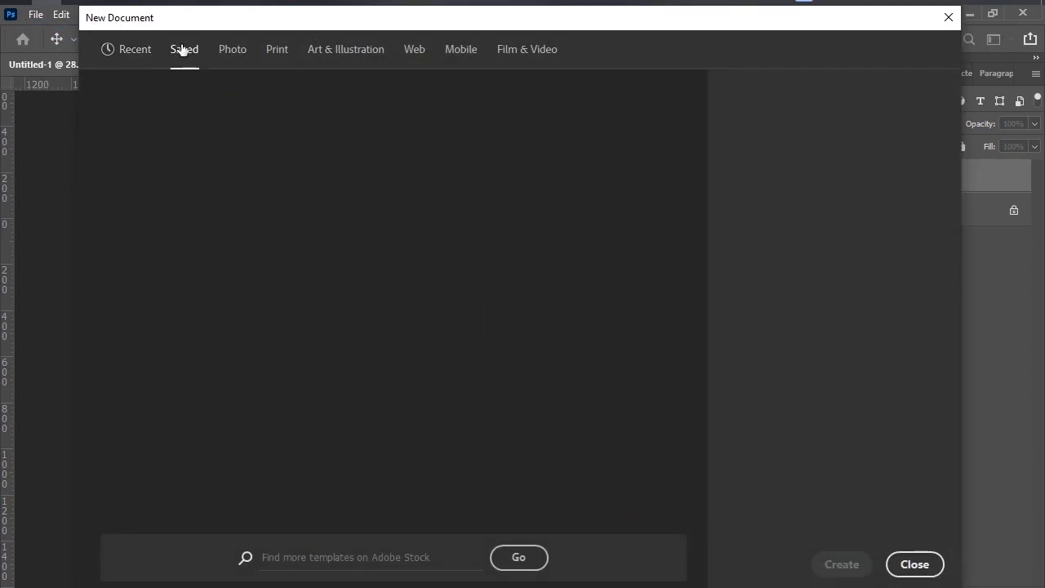
left_click(232, 52)
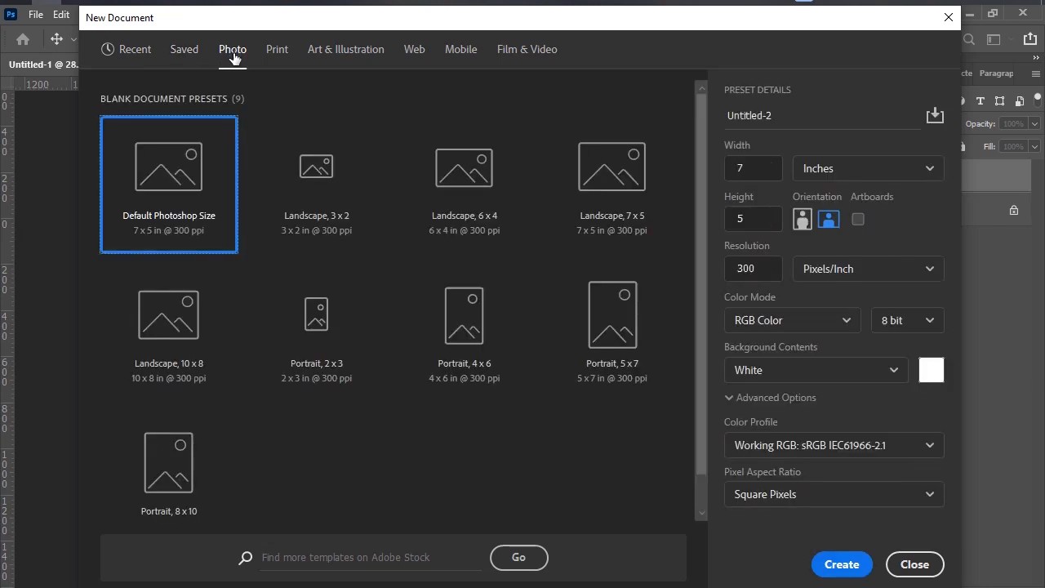
left_click(284, 56)
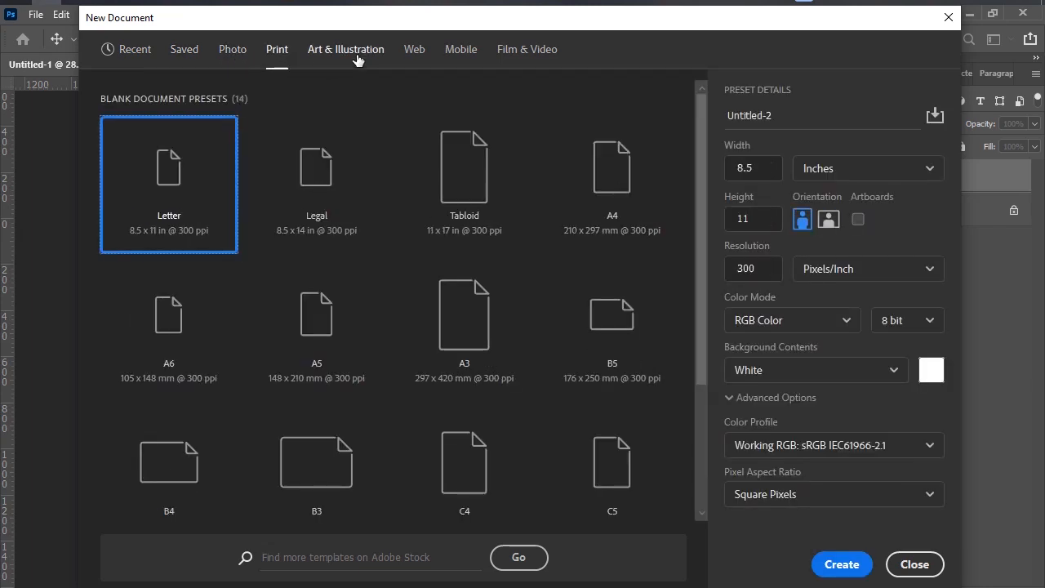
left_click(351, 52)
left_click(413, 52)
left_click(461, 50)
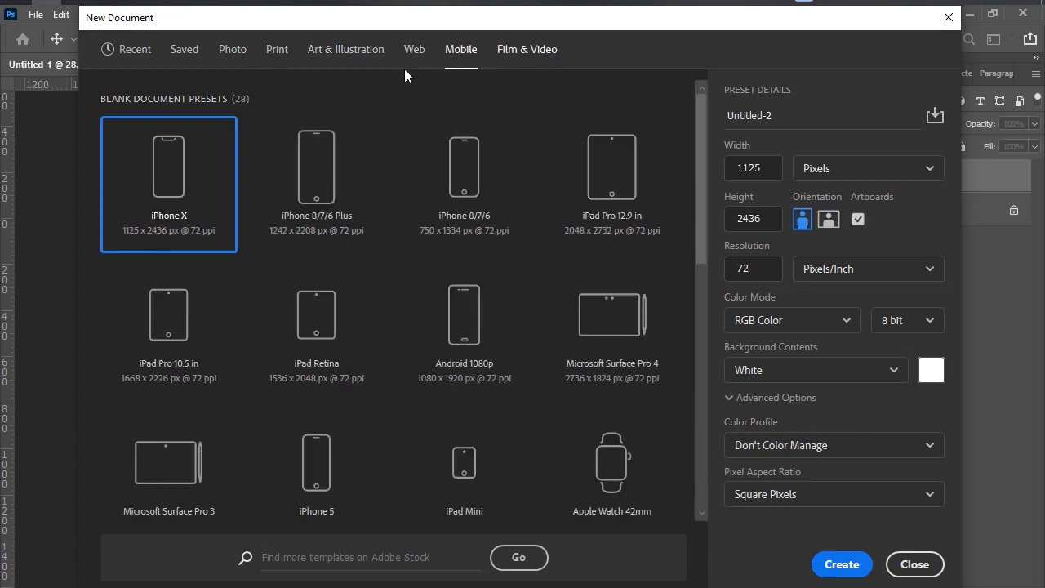
left_click(526, 51)
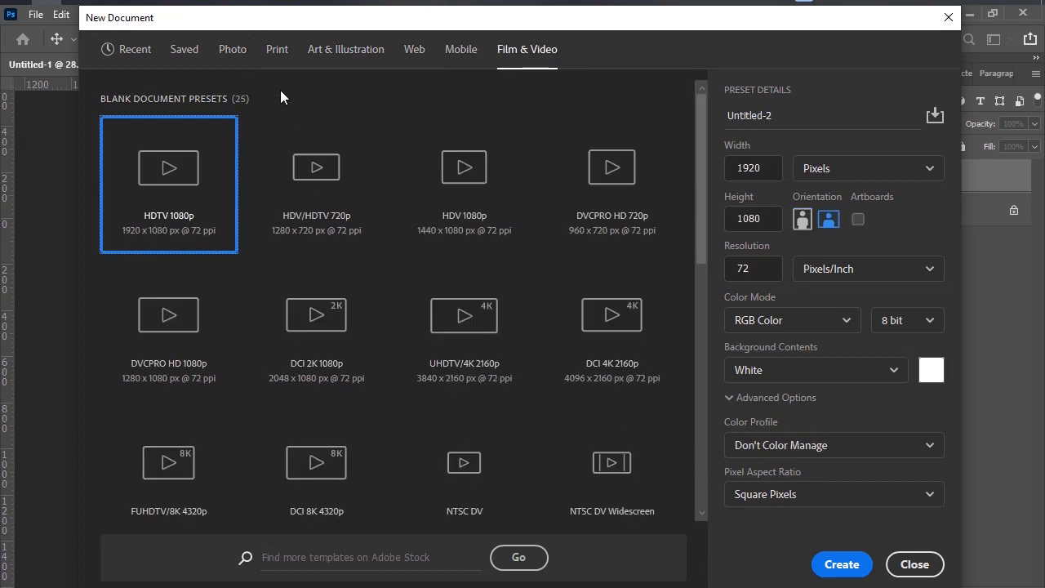
Preview the HDV/HDTV 720p, HDV 1080p, DVCPRO HD 720p and DVCPRO HD 1080p presets, and close the New Document dialog.
left_click(333, 203)
left_click(444, 163)
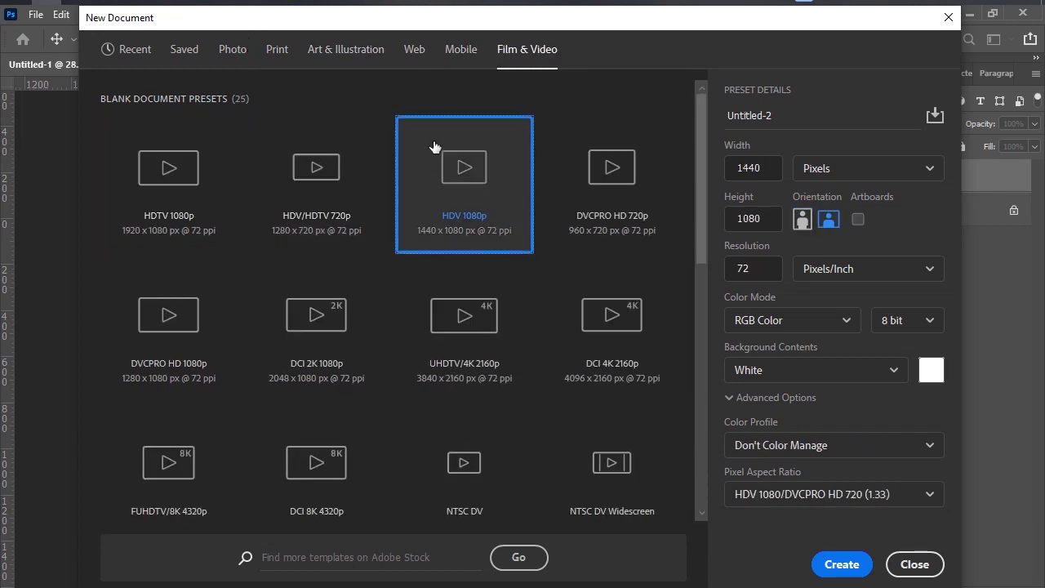
left_click(602, 226)
left_click(133, 281)
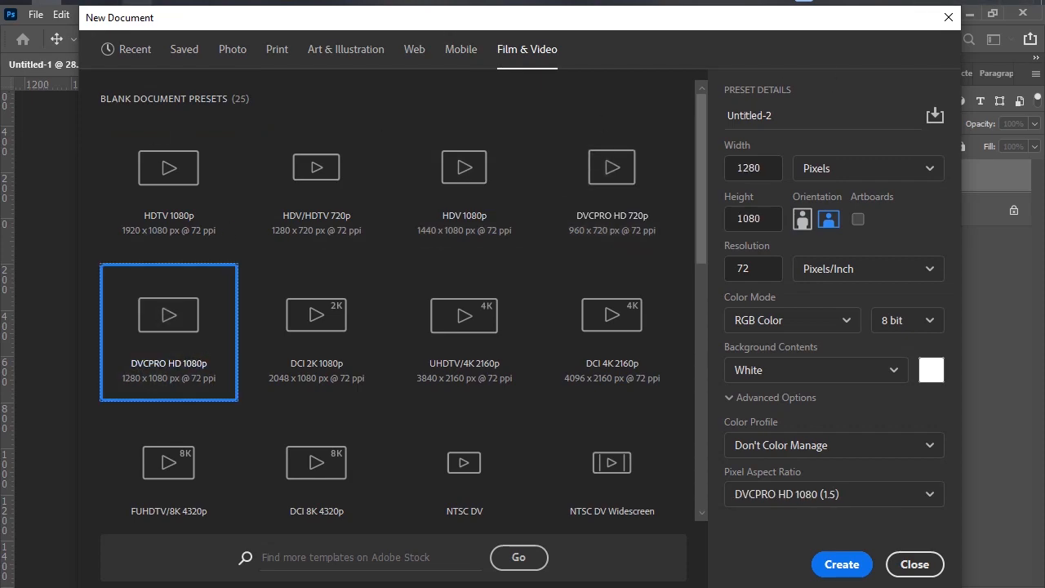
left_click(949, 18)
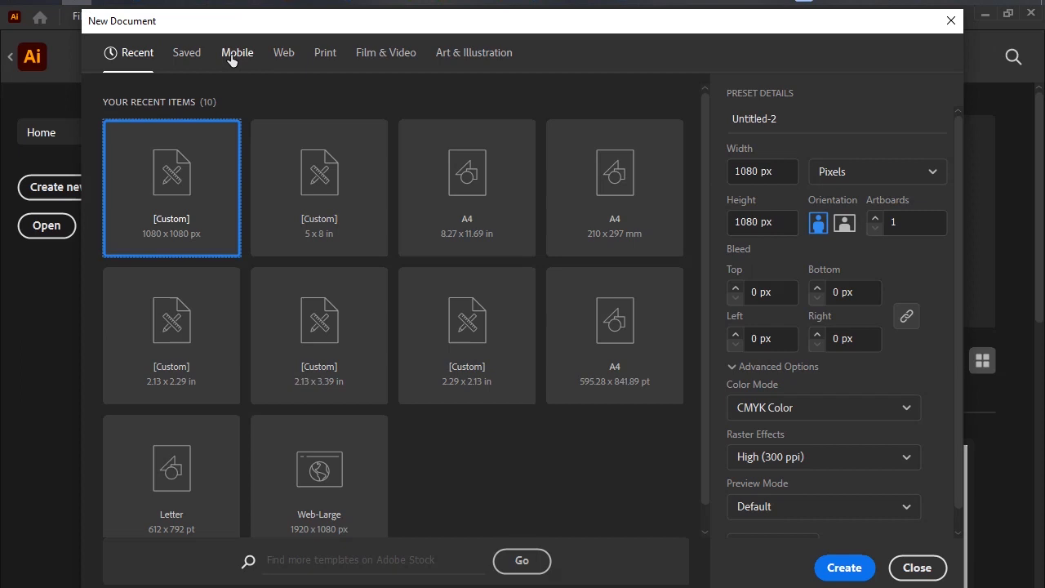
Return to Illustrator's New Document dialog and examine the Mobile, Web, Print and Film & Video presets.
left_click(236, 53)
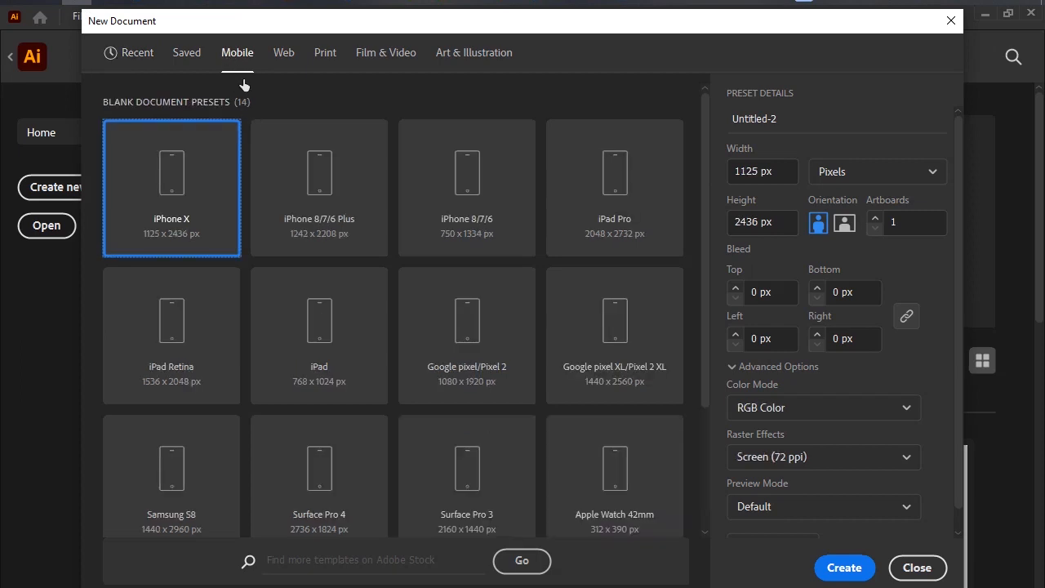
scroll(471, 302, "down", 3)
scroll(350, 372, "up", 3)
scroll(522, 229, "down", 3)
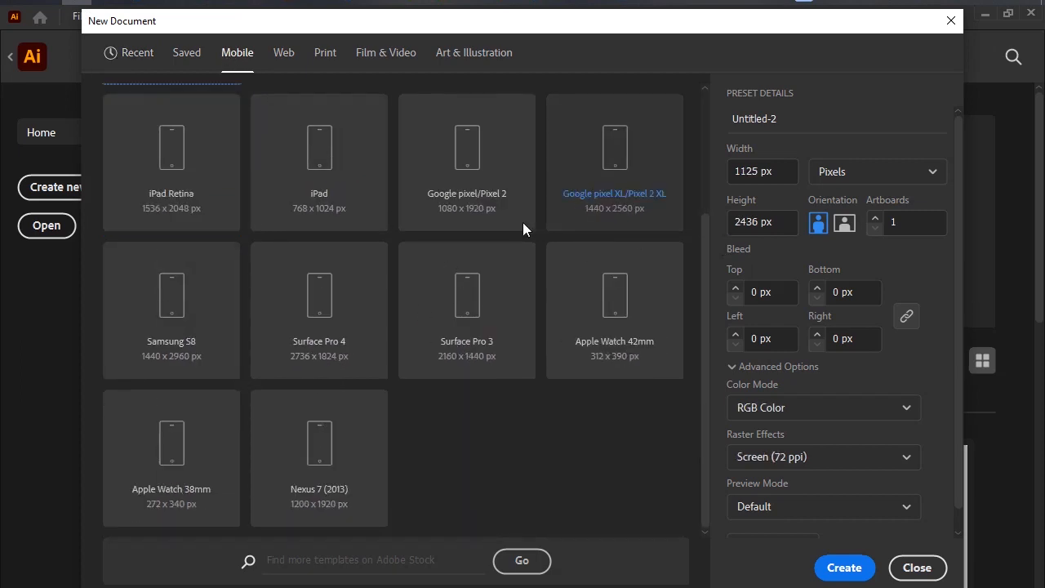
left_click(283, 53)
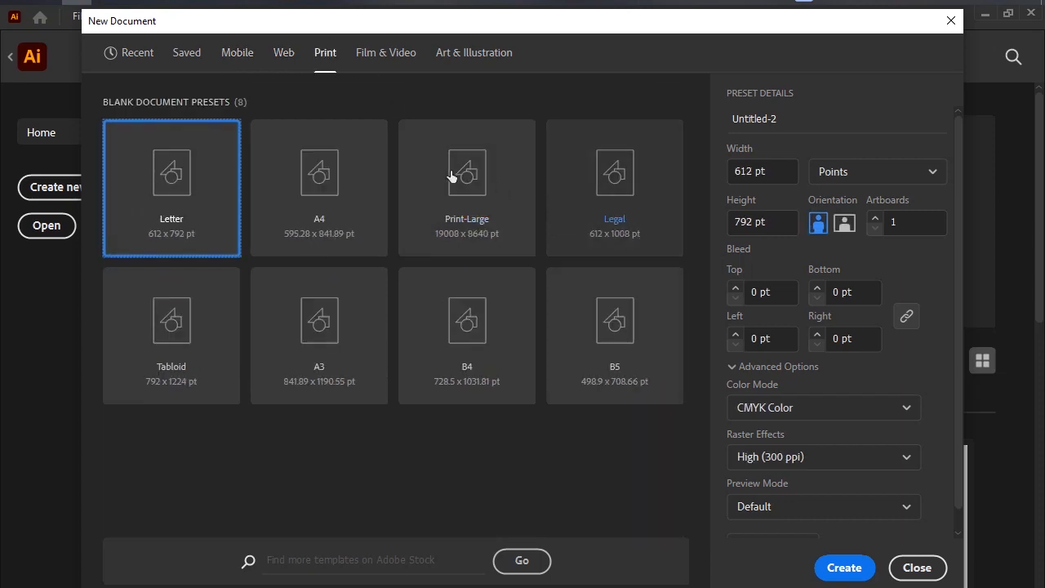
left_click(395, 56)
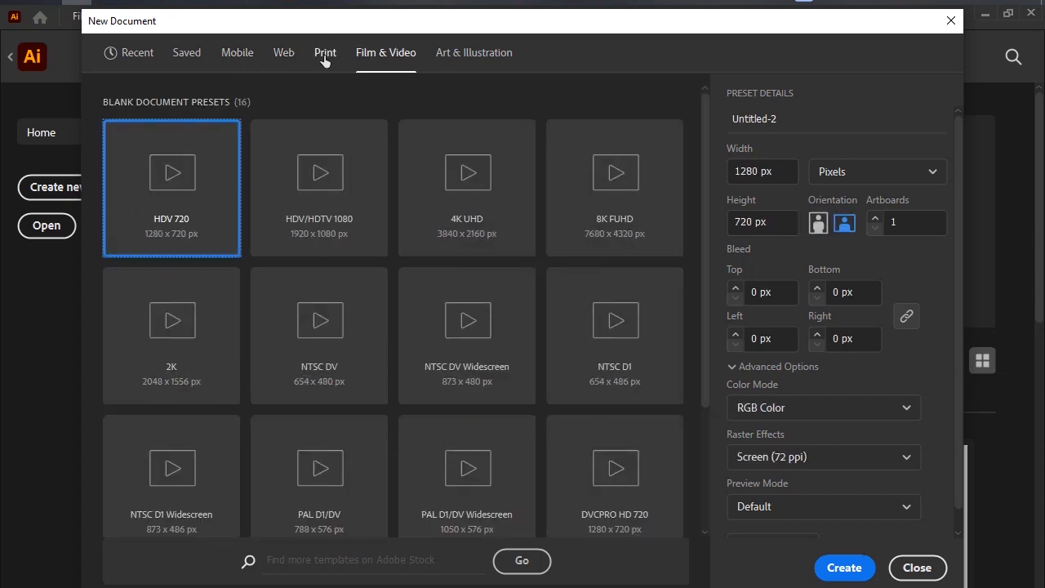
Create a document from the A4 print preset and close it.
left_click(325, 53)
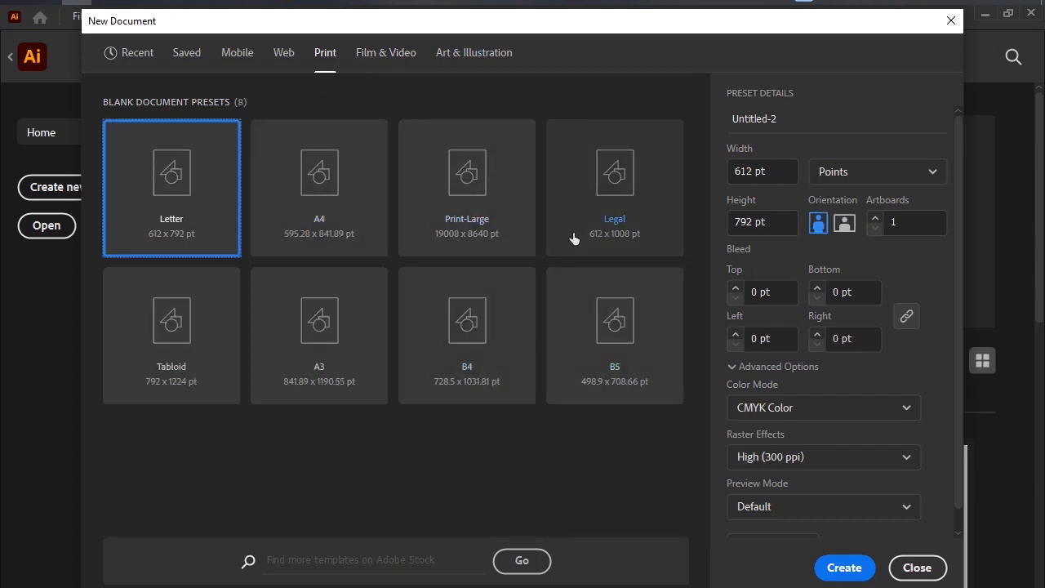
left_click(325, 214)
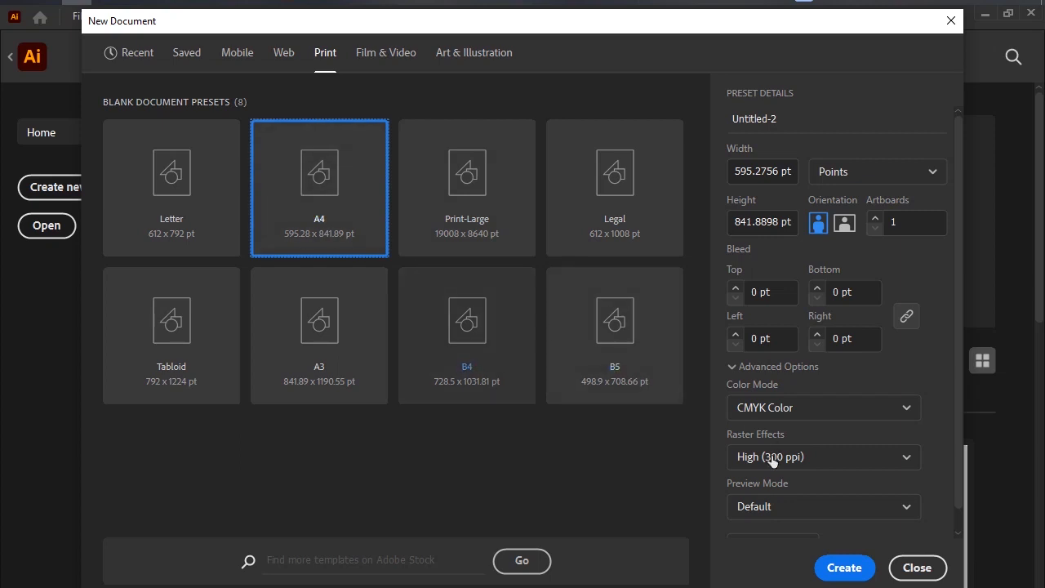
left_click(820, 567)
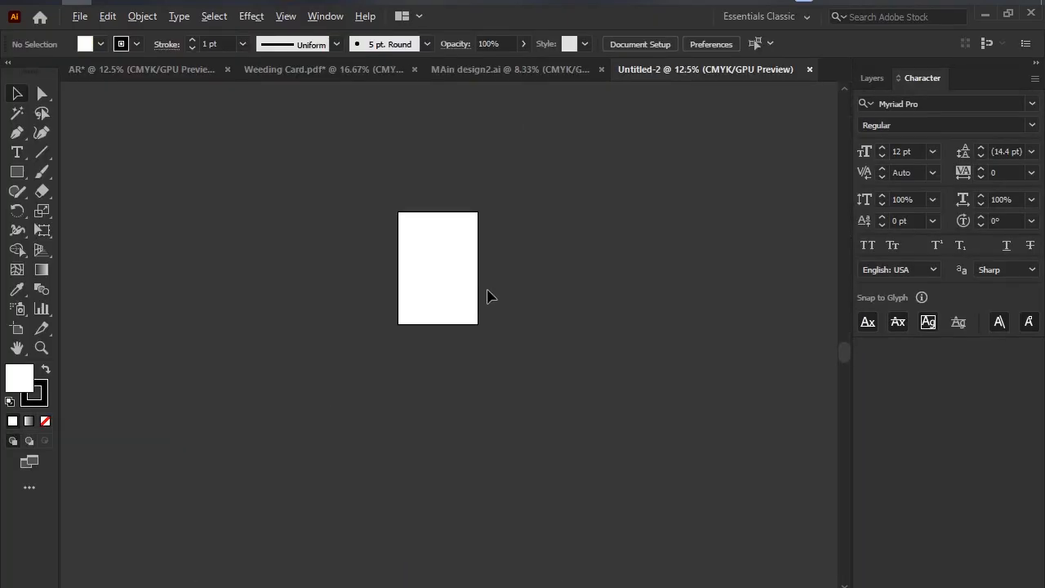
left_click(809, 70)
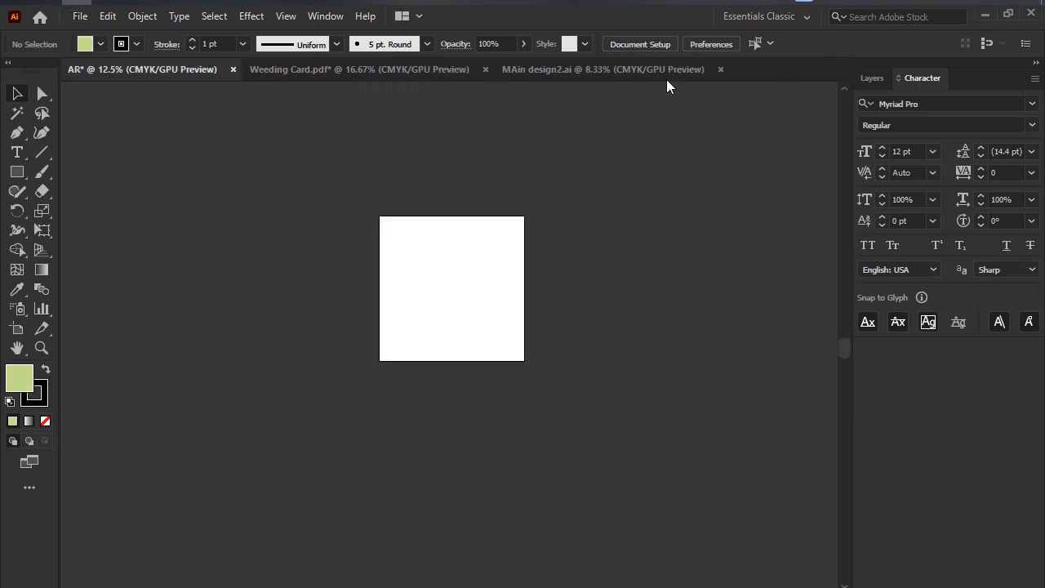
Close the MAin design2.ai document and open the New Document dialog.
left_click(720, 70)
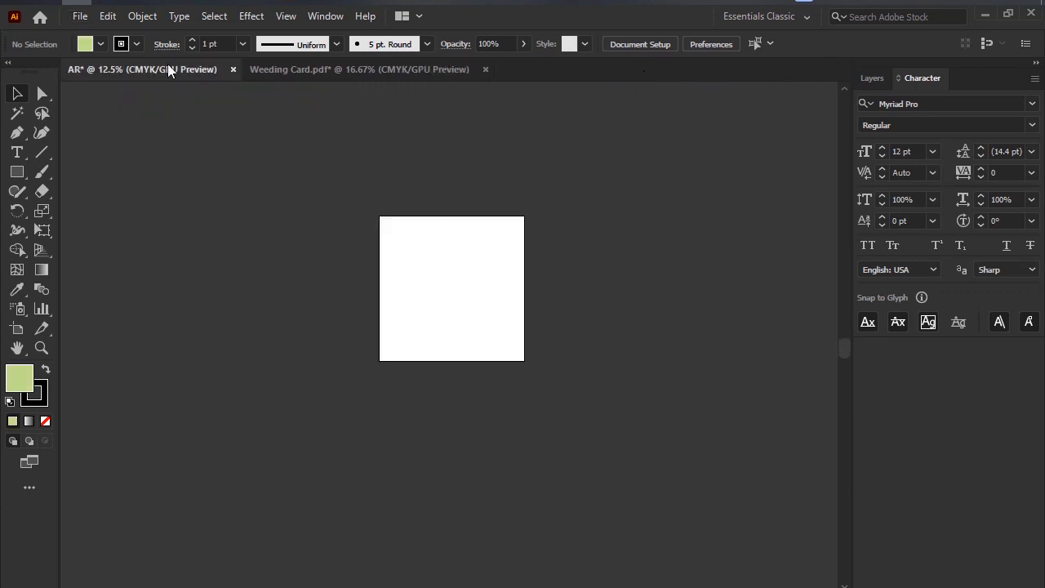
left_click(81, 17)
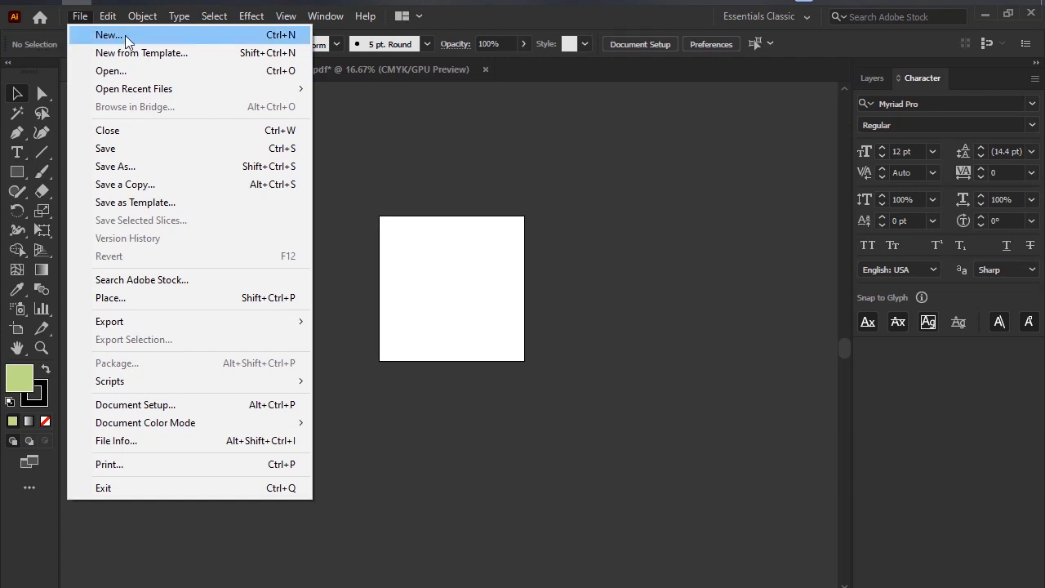
left_click(90, 35)
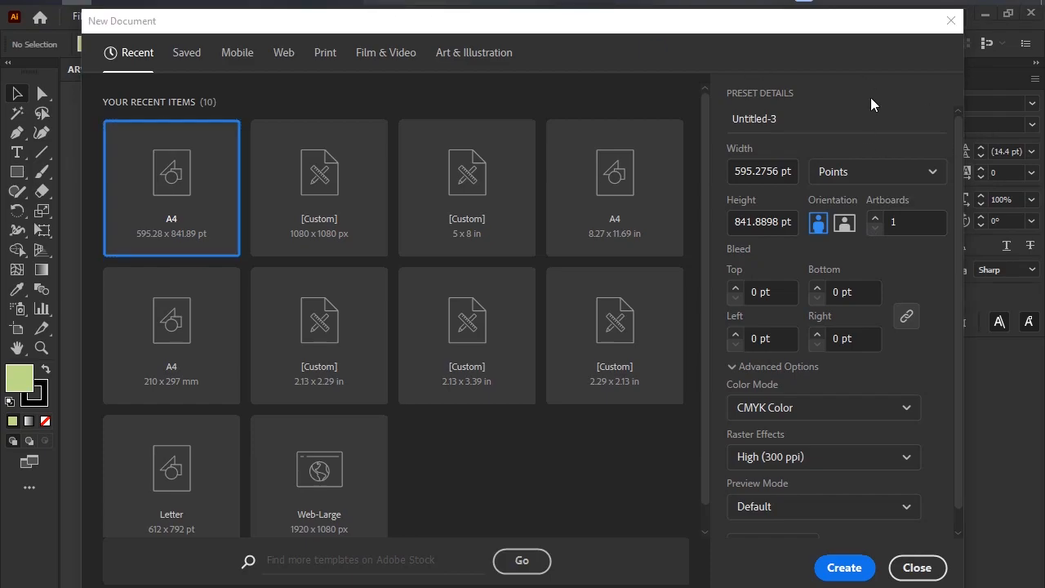
Mark the Artboards setting with an arrow on a screen capture, discard the capture, and close the New Document dialog.
key("Print")
left_click_drag(690, 139, 977, 291)
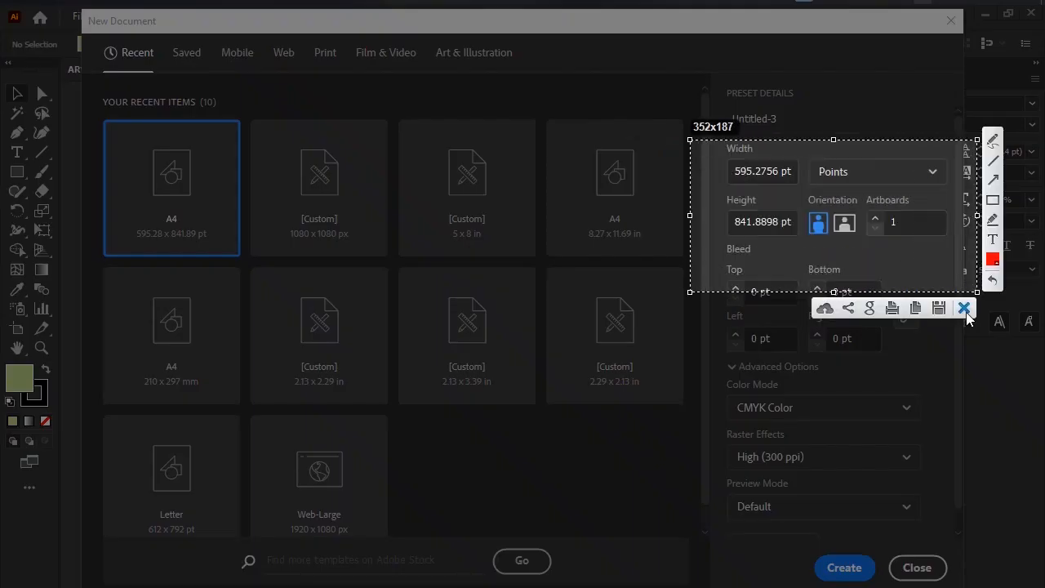
left_click(993, 180)
left_click_drag(890, 212, 935, 234)
left_click(965, 307)
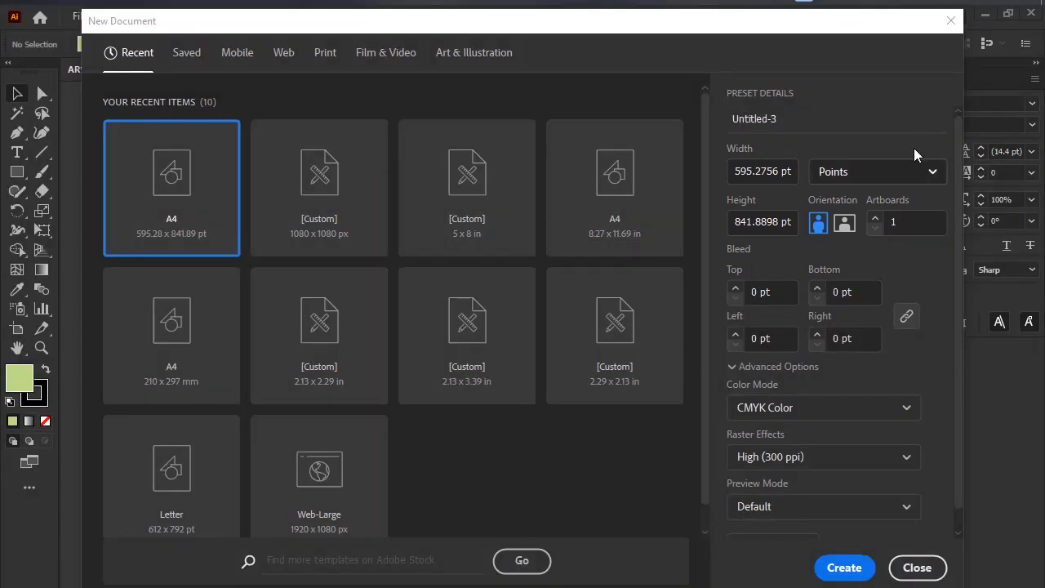
left_click(951, 20)
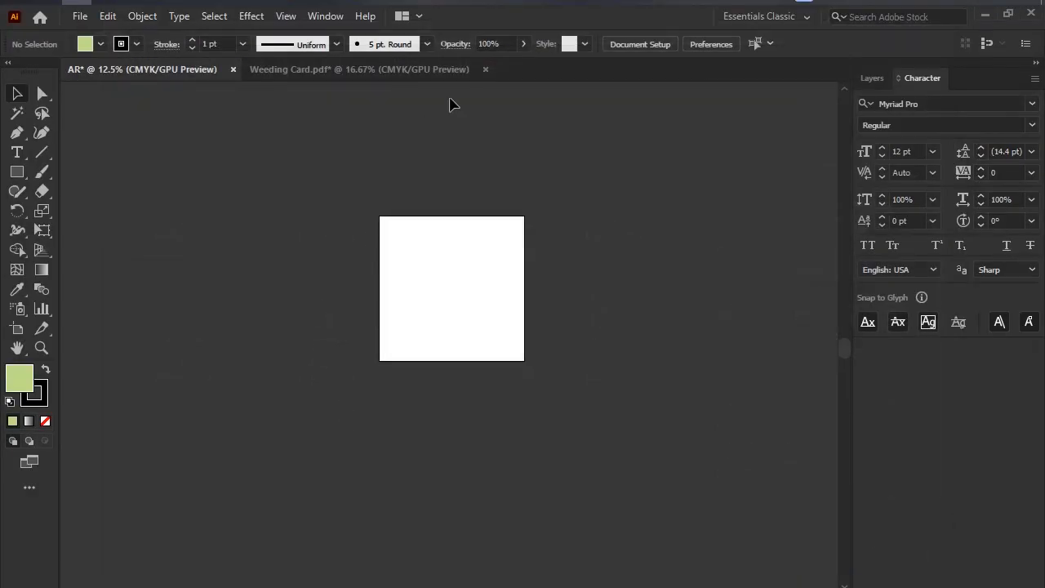
Switch to the Weeding Card.pdf document and examine its row of wedding card artboards.
left_click(368, 69)
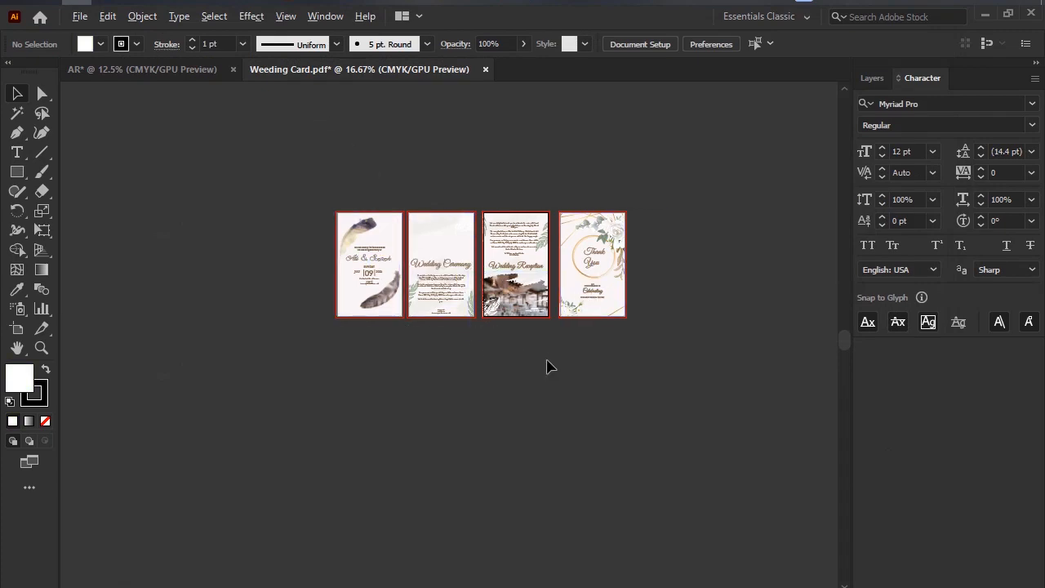
scroll(548, 364, "up", 2)
scroll(474, 319, "up", 4)
scroll(441, 327, "down", 1)
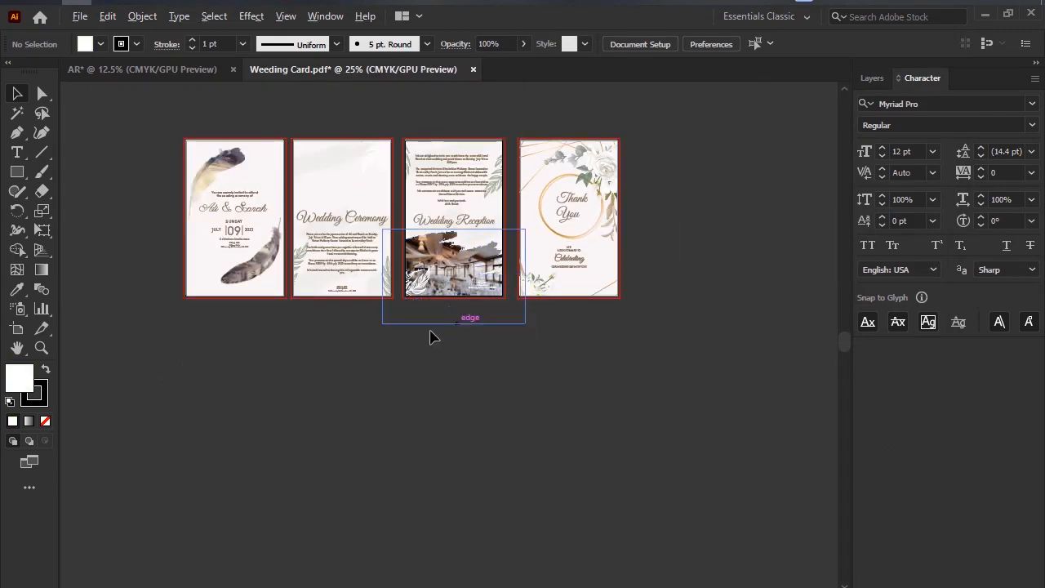
scroll(416, 417, "up", 1)
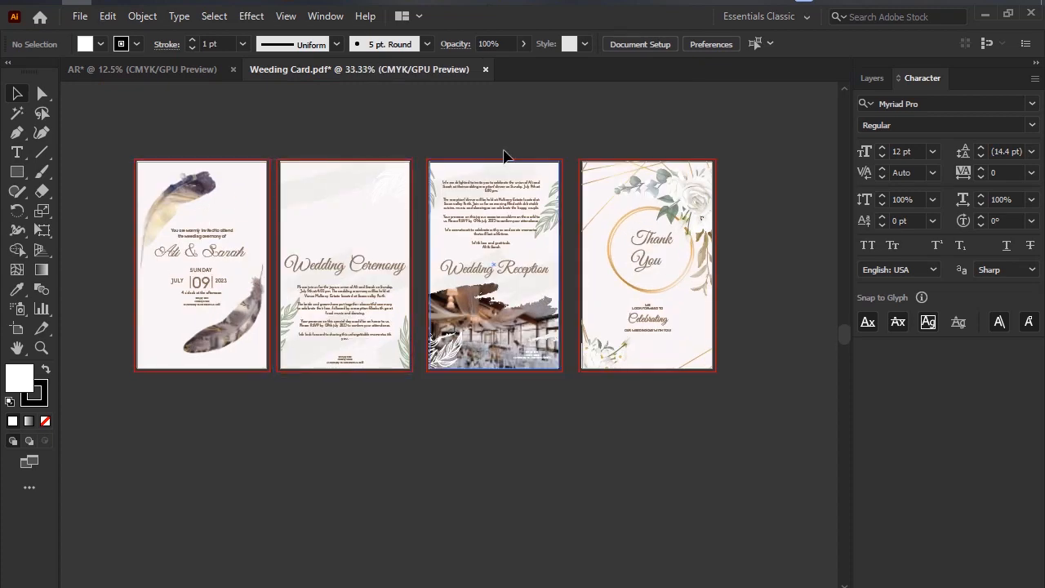
Capture the area around the wedding card artboards, number them 1 to 4 in red freehand, and discard the capture.
key("Print")
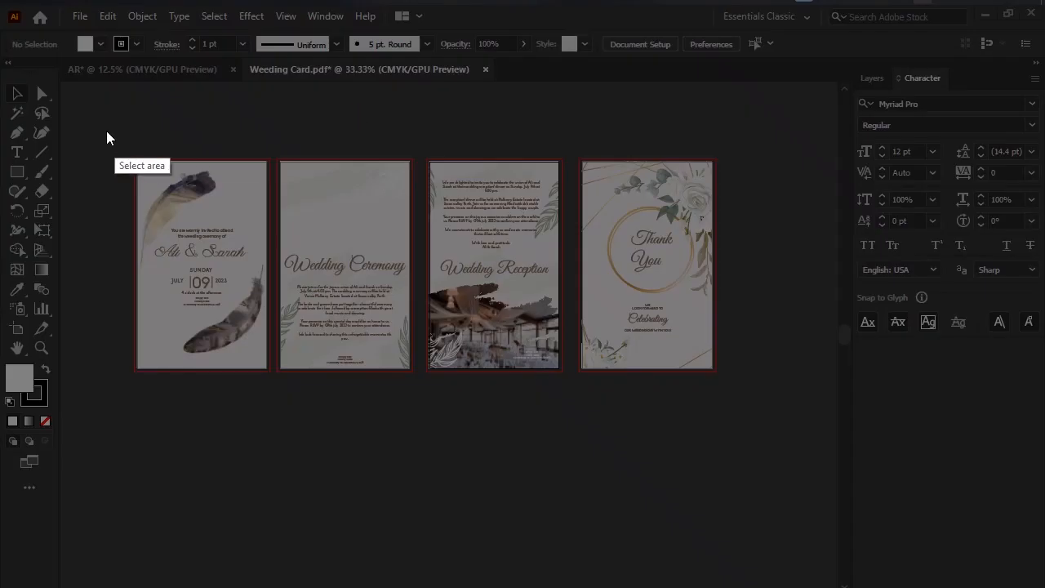
left_click_drag(104, 130, 755, 456)
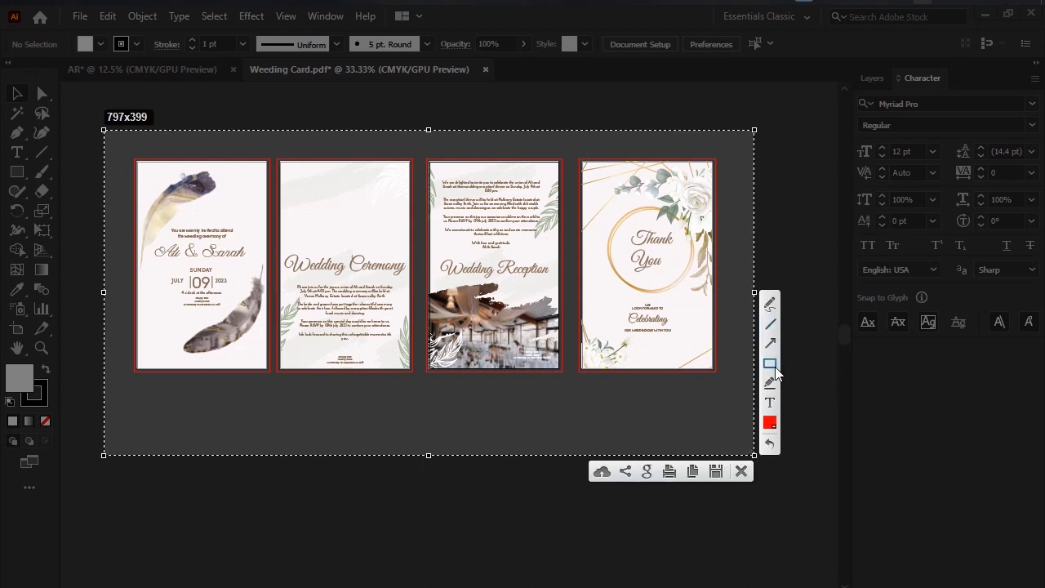
left_click(770, 309)
left_click_drag(202, 222, 206, 175)
left_click_drag(193, 221, 236, 208)
left_click_drag(180, 175, 256, 167)
mouse_move(290, 201)
left_mouse_down()
mouse_move(348, 214)
mouse_move(408, 175)
left_mouse_up()
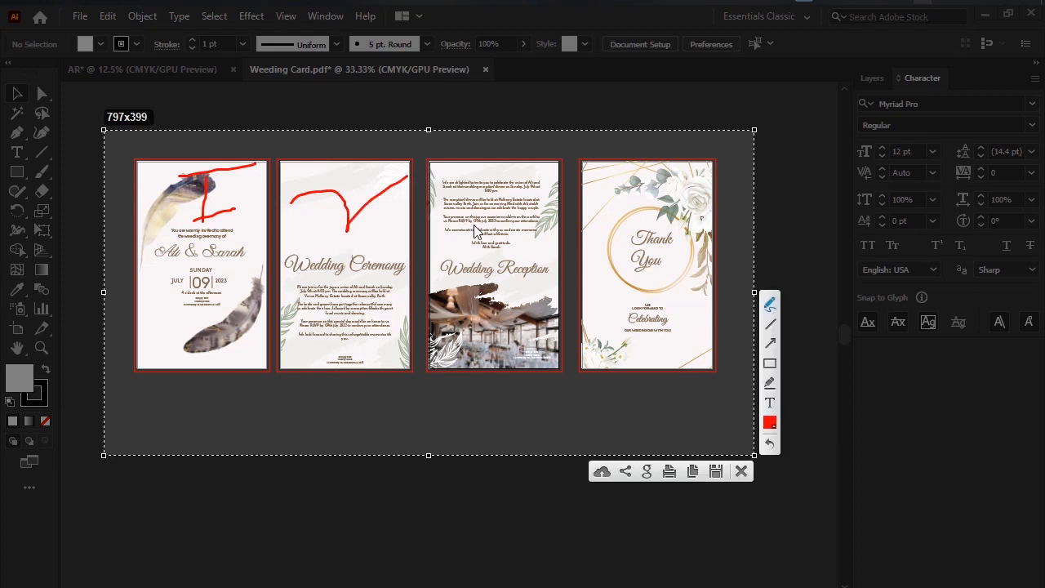
left_click_drag(474, 215, 493, 235)
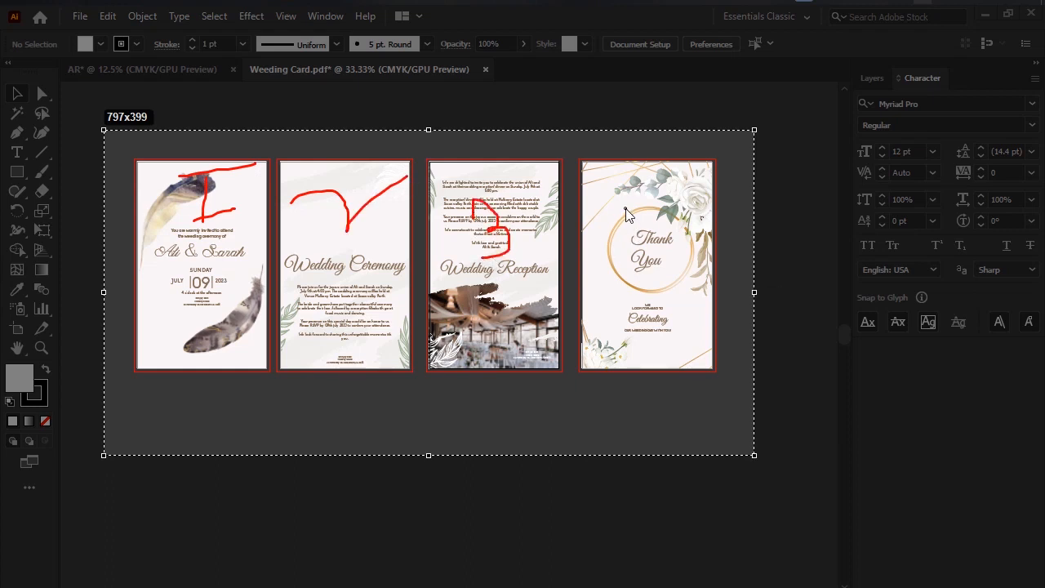
mouse_move(629, 207)
left_mouse_down()
mouse_move(642, 228)
mouse_move(658, 215)
mouse_move(652, 200)
mouse_move(668, 270)
left_mouse_up()
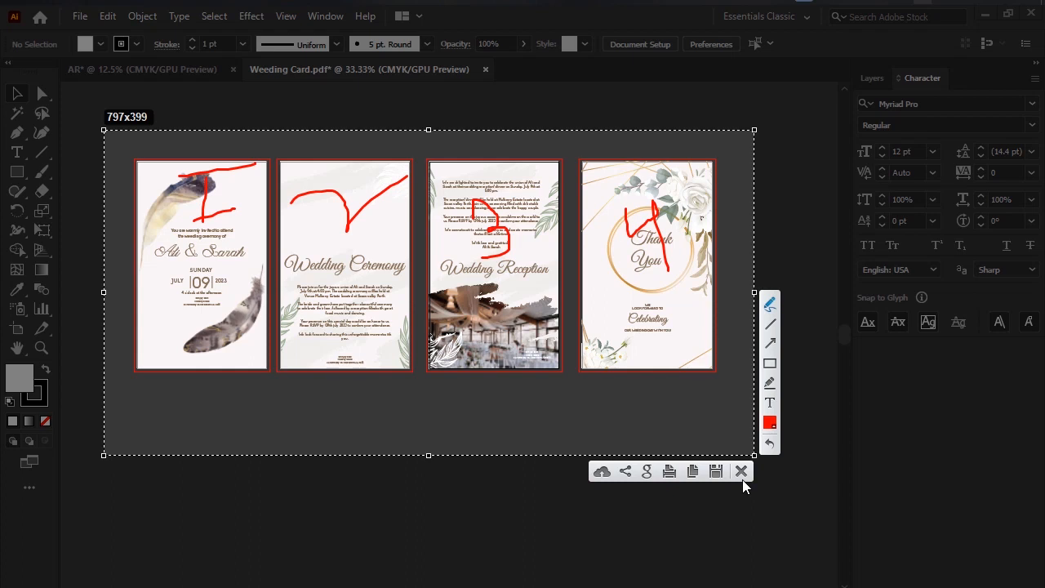
left_click(742, 477)
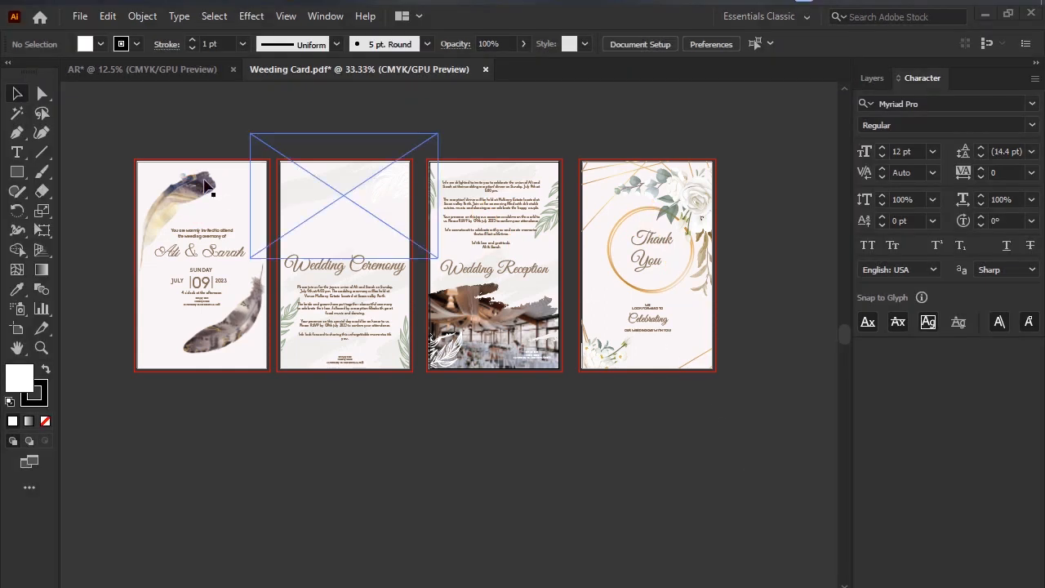
Go to the Home screen and open the New Document dialog.
left_click(38, 19)
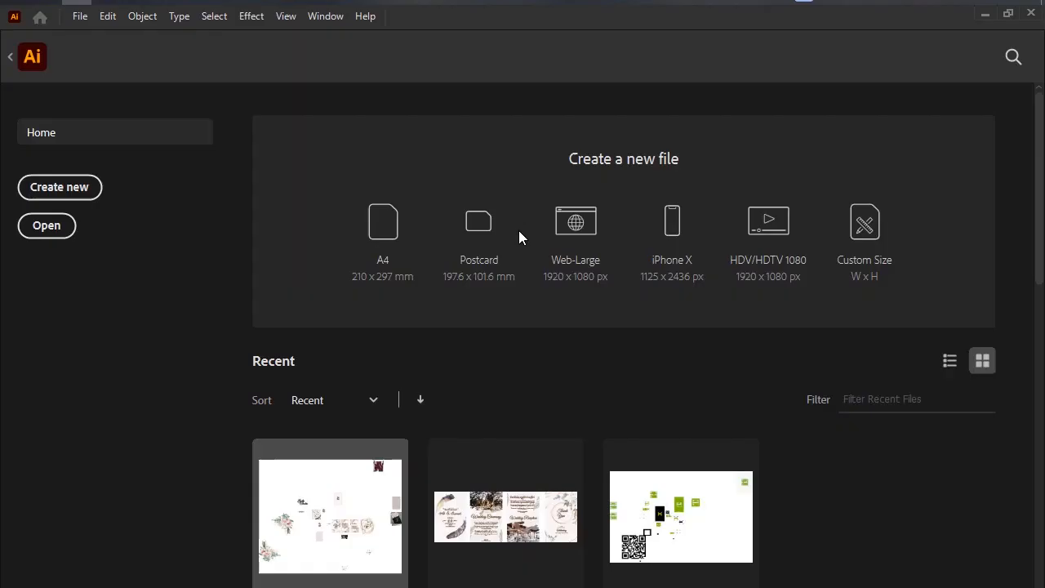
left_click(36, 197)
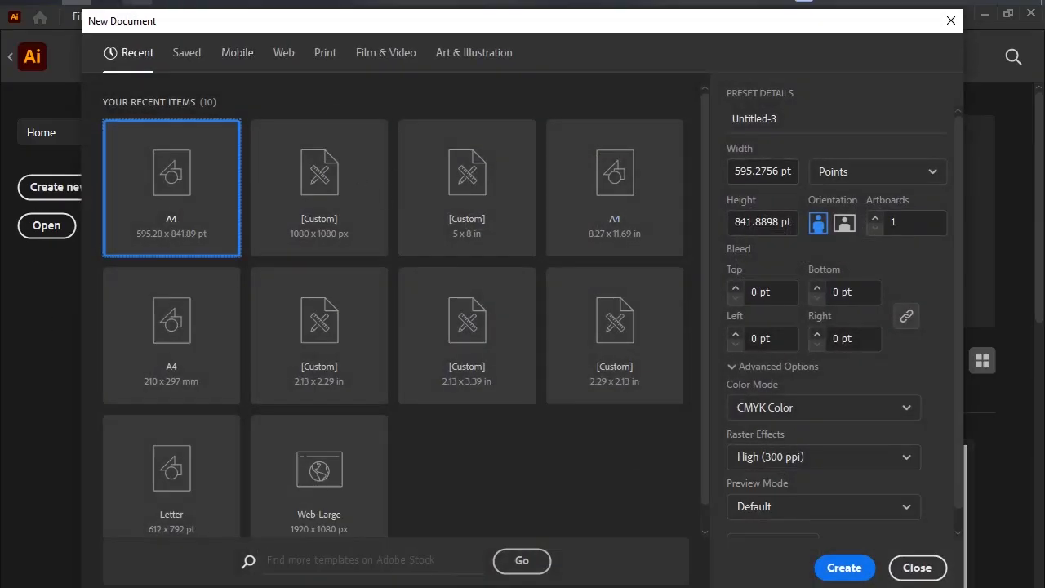
Switch to the Edge browser and search Google for "flyer design illustrator" in a new tab.
left_click(120, 32)
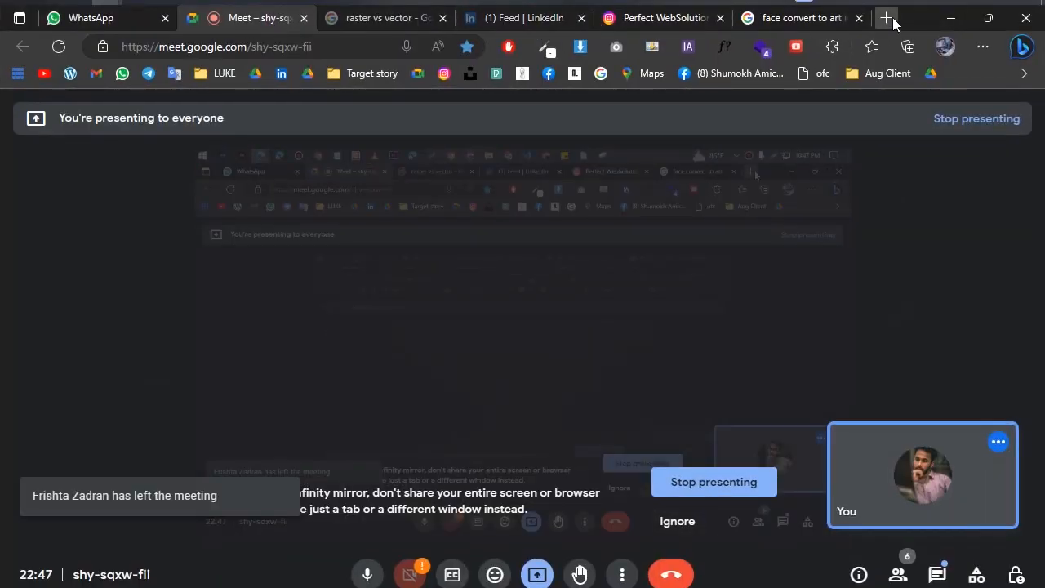
left_click(887, 18)
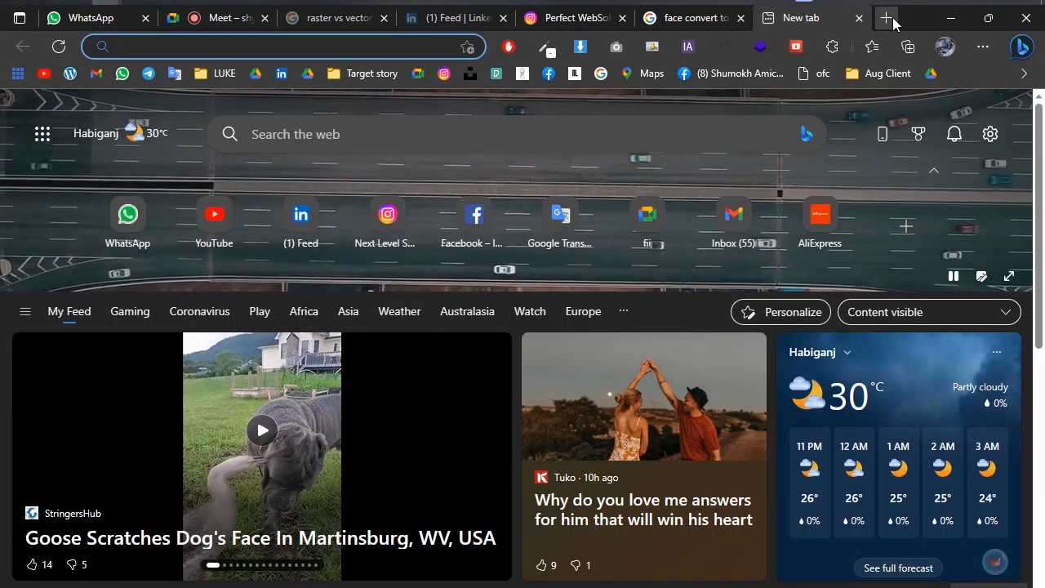
type("fl")
key("BackSpace")
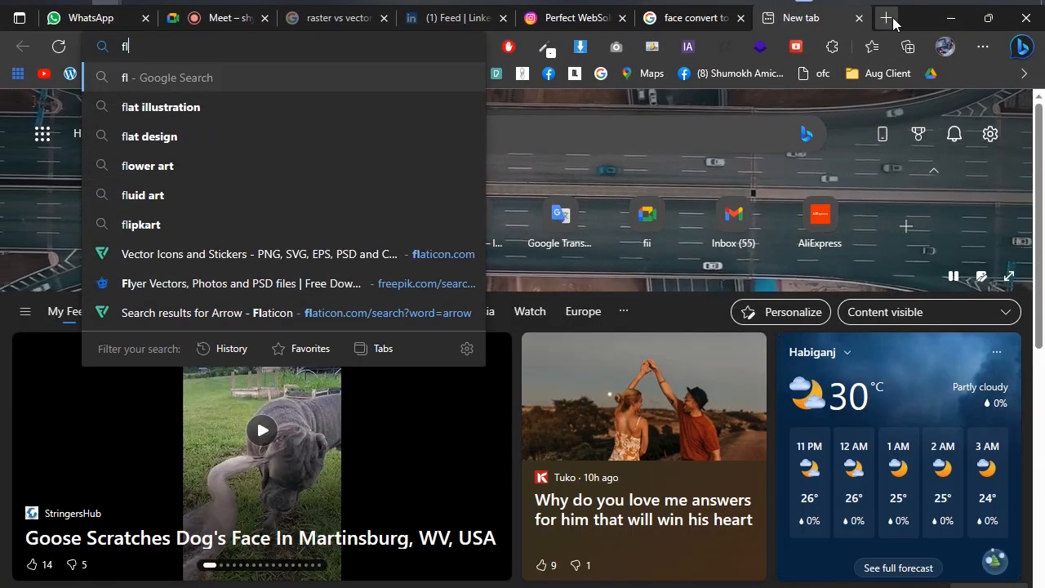
type("yer")
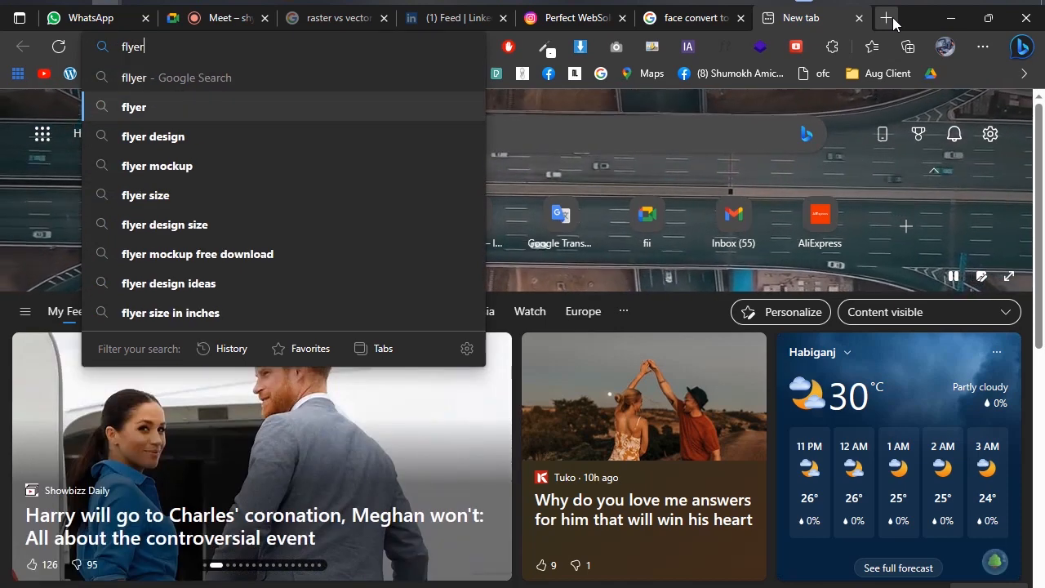
type(" design in lu")
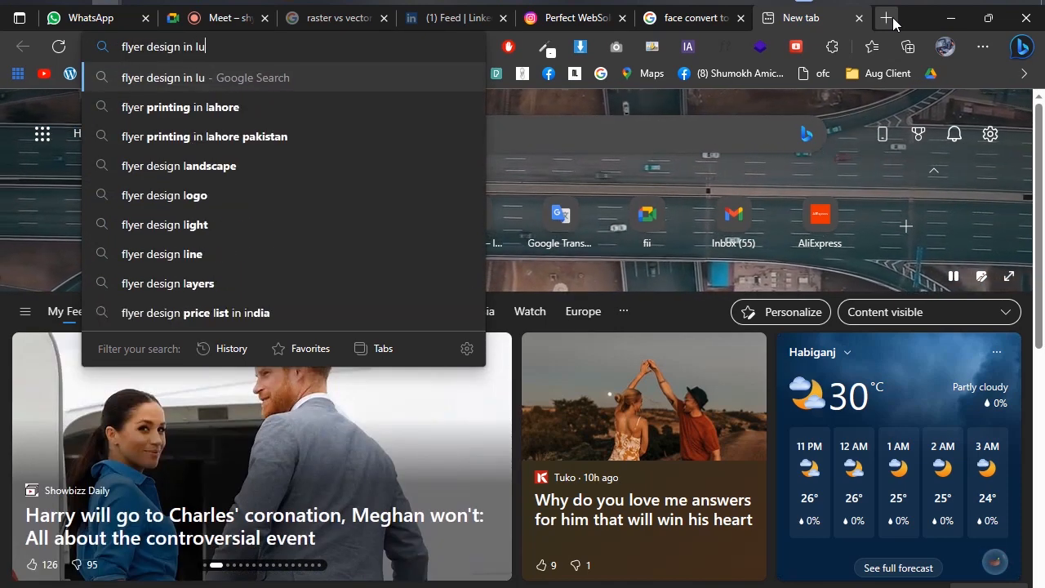
type("u")
key("Down")
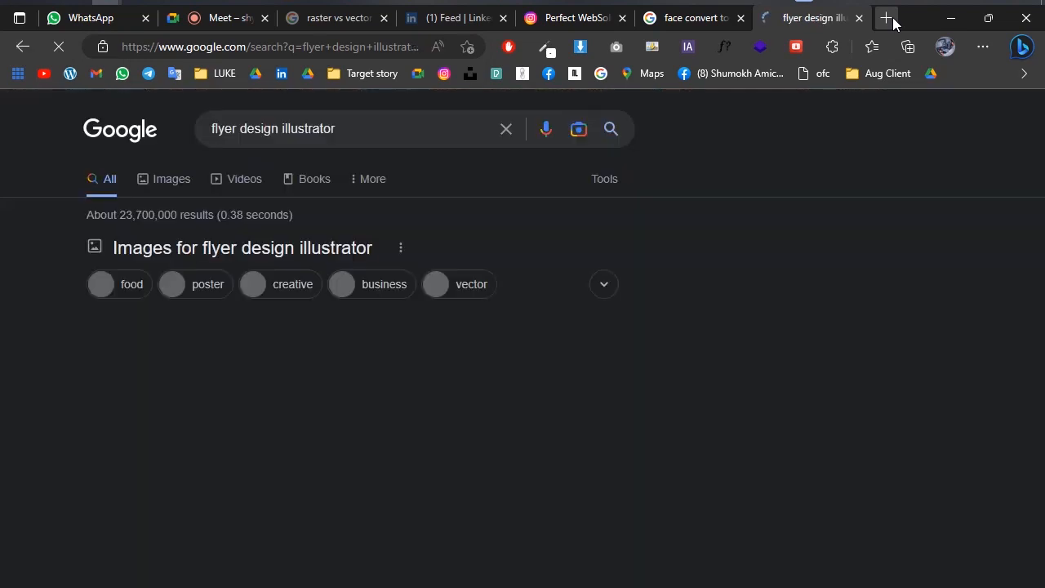
Browse the flyer image results and open the preview of the green tri-fold brochure.
scroll(478, 463, "down", 4)
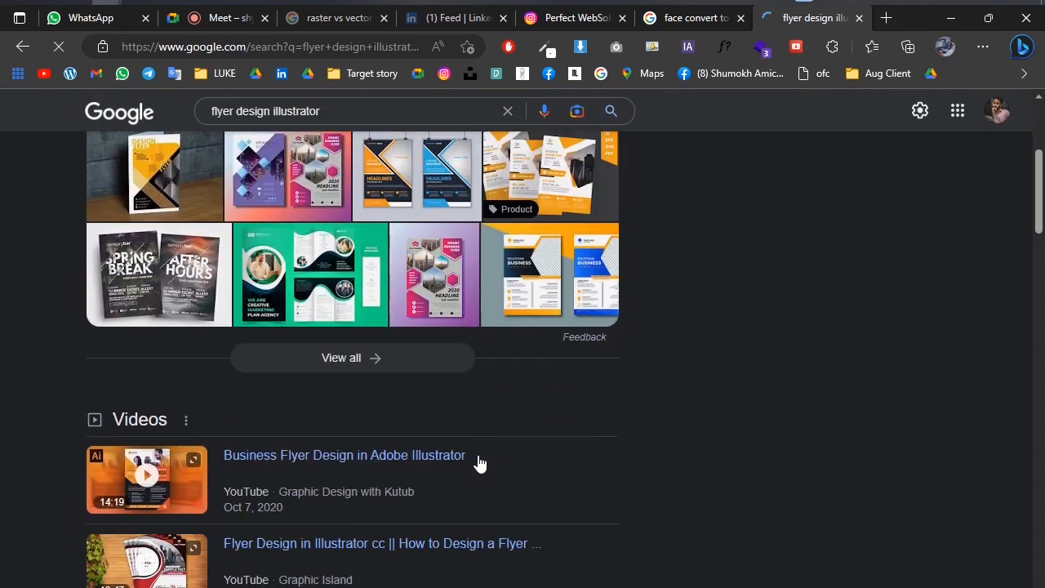
scroll(472, 449, "up", 2)
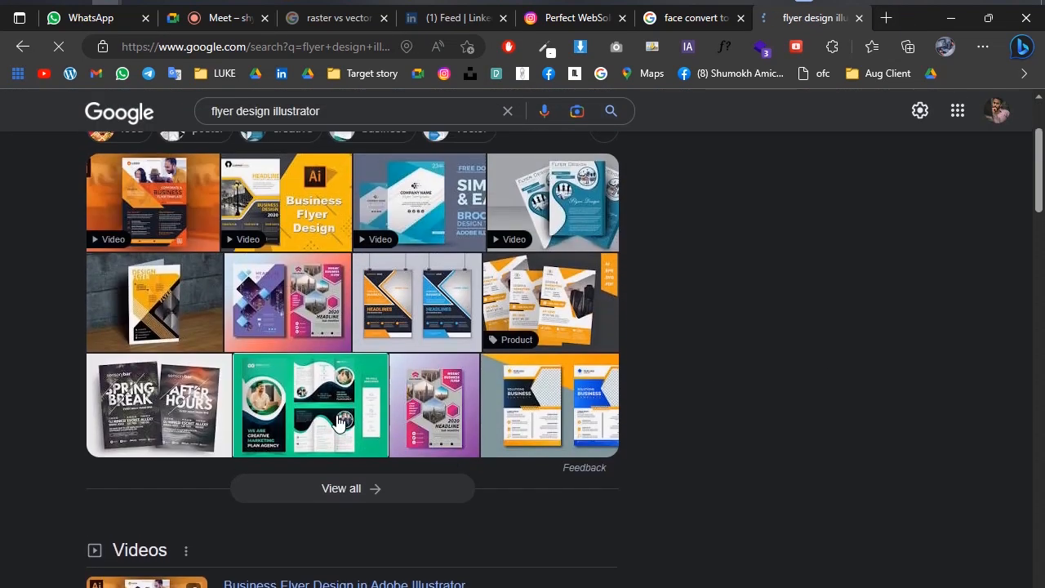
left_click(341, 422)
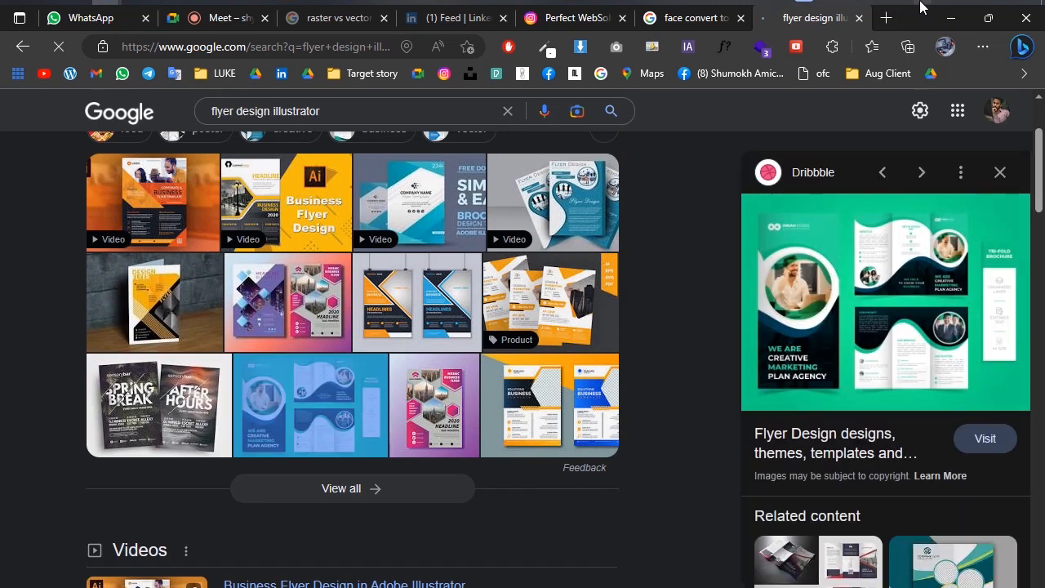
Capture the brochure preview, number its six inner and outer panels 1 to 6 in red freehand, and discard the capture.
key("super+shift+s")
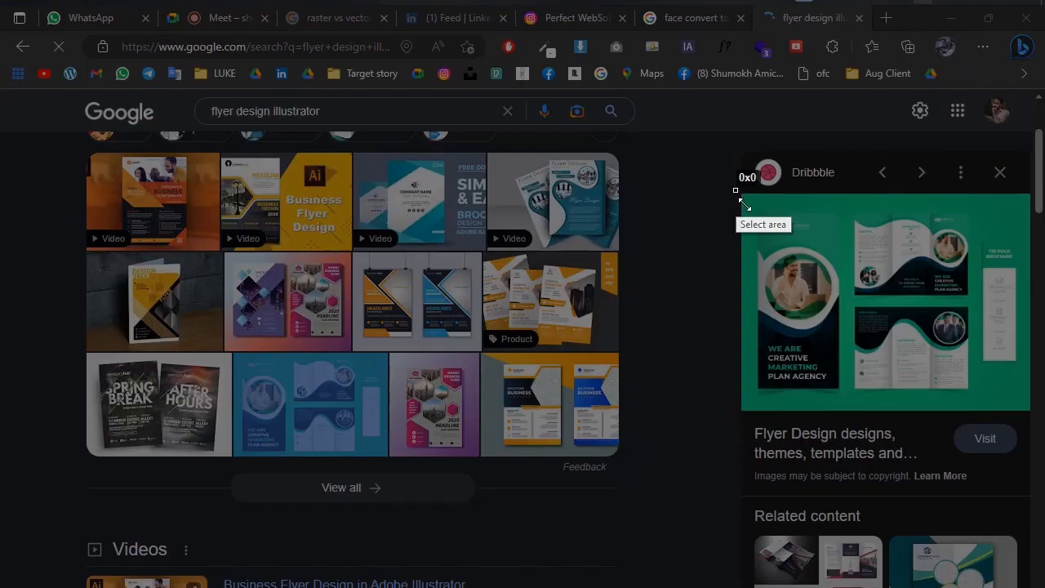
left_click_drag(738, 193, 1025, 410)
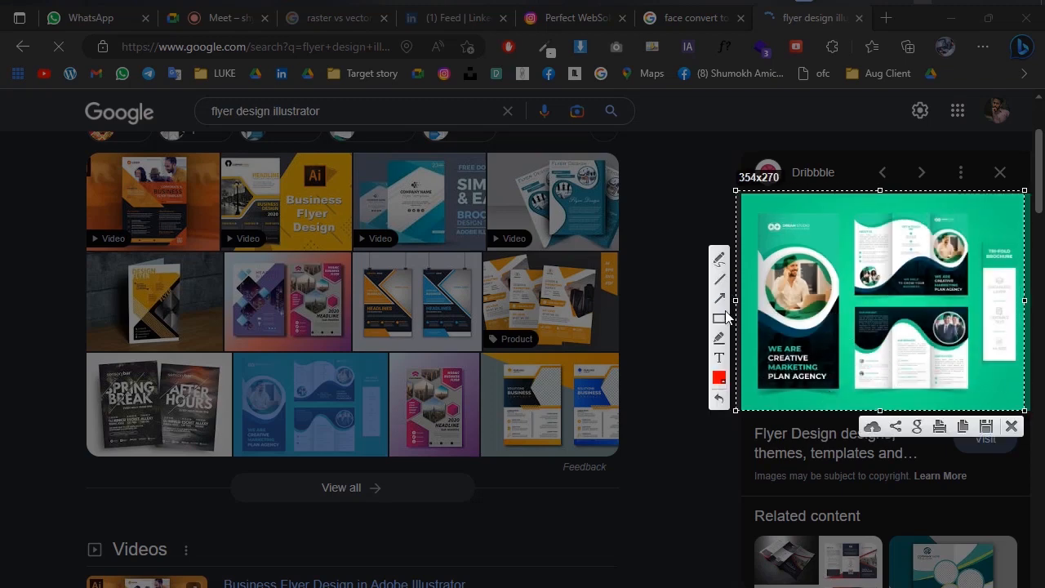
left_click(718, 258)
mouse_move(872, 228)
left_mouse_down()
mouse_move(878, 253)
mouse_move(869, 240)
left_mouse_up()
left_click_drag(872, 251, 890, 249)
mouse_move(902, 235)
left_mouse_down()
mouse_move(917, 261)
mouse_move(954, 235)
mouse_move(947, 254)
left_mouse_up()
mouse_move(864, 327)
left_mouse_down()
mouse_move(878, 356)
mouse_move(909, 359)
mouse_move(894, 364)
left_mouse_up()
mouse_move(946, 328)
left_mouse_down()
mouse_move(943, 355)
mouse_move(954, 347)
left_mouse_up()
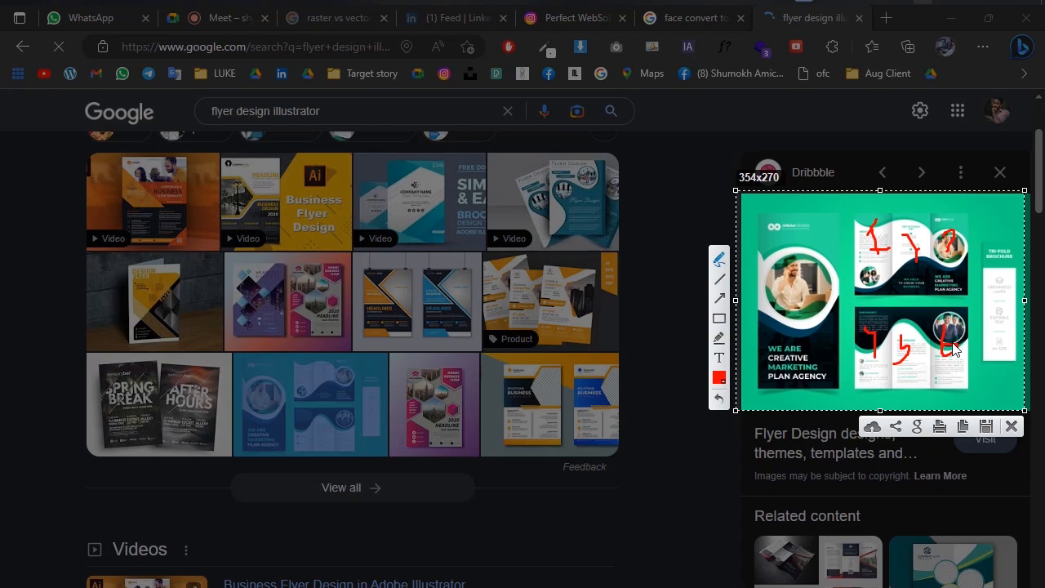
left_click(1011, 426)
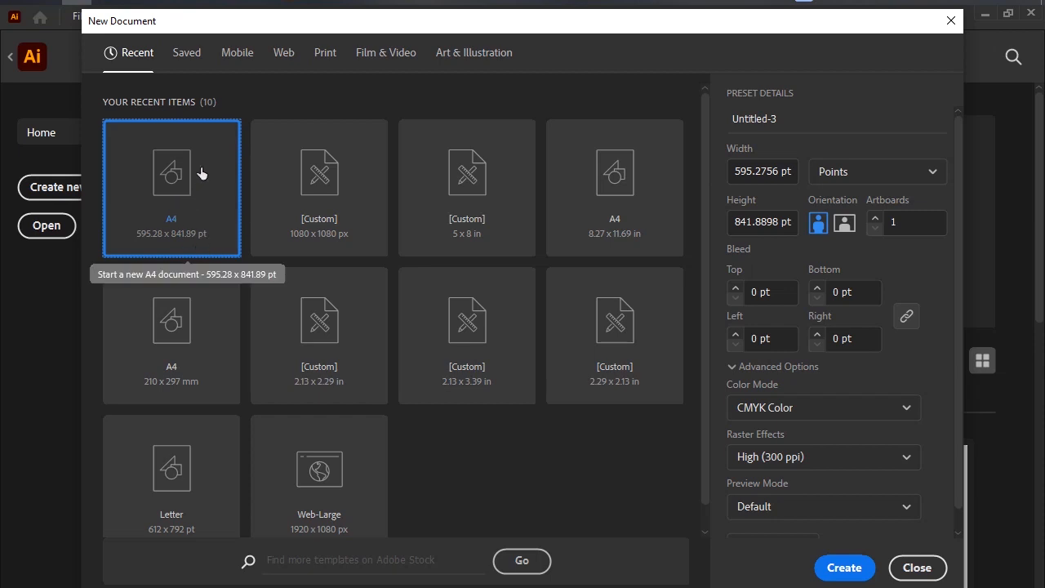
Set the number of artboards to 6 and create the A4 document in Illustrator.
left_click(876, 219)
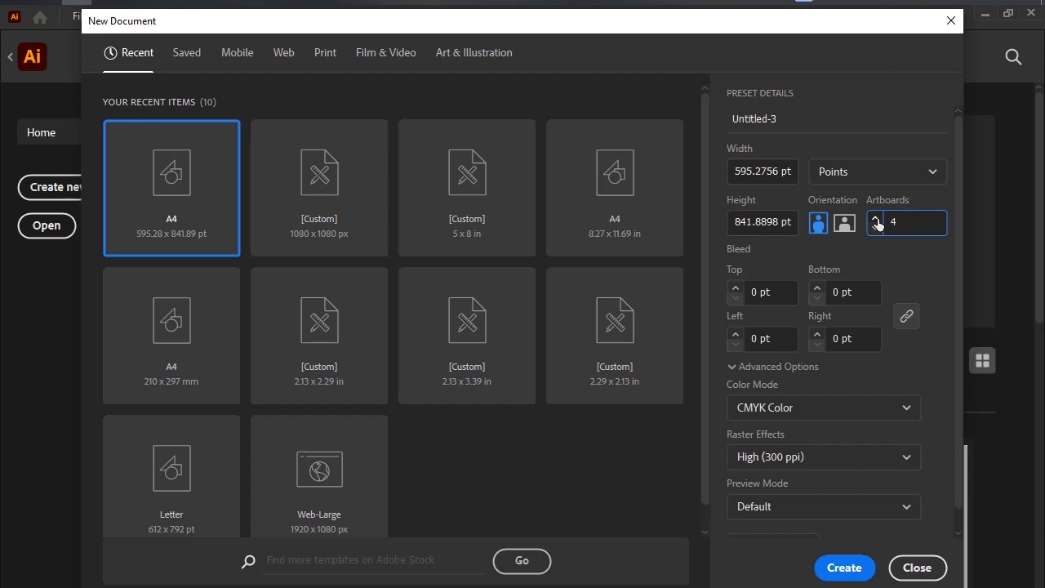
left_click(877, 227)
left_click(854, 572)
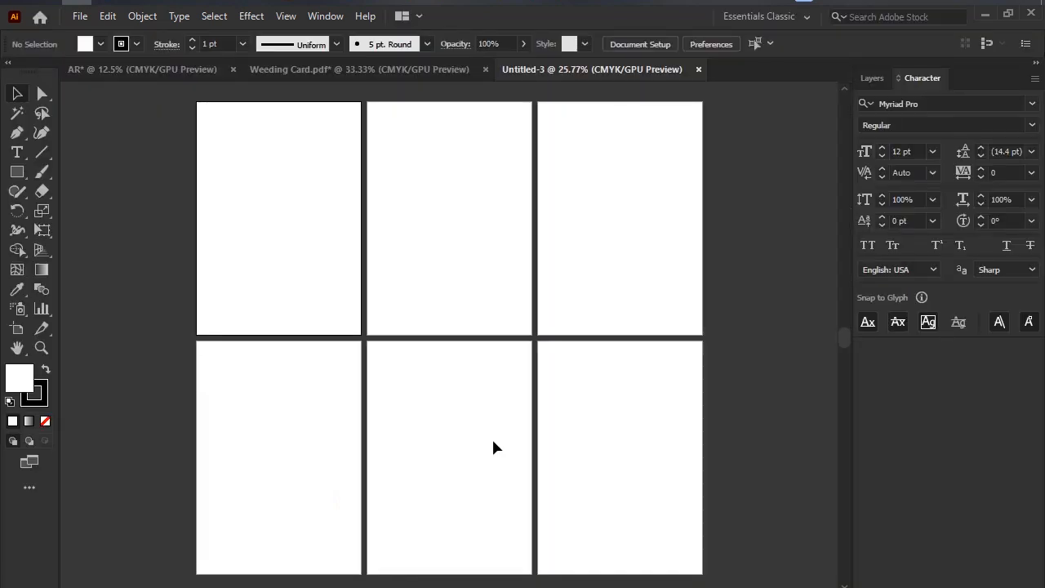
Move Artboards 1, 2 and 3 out of the grid to separate places on the canvas with the Artboard tool, and select Artboard 1.
scroll(583, 261, "right", 1)
scroll(486, 250, "down", 3)
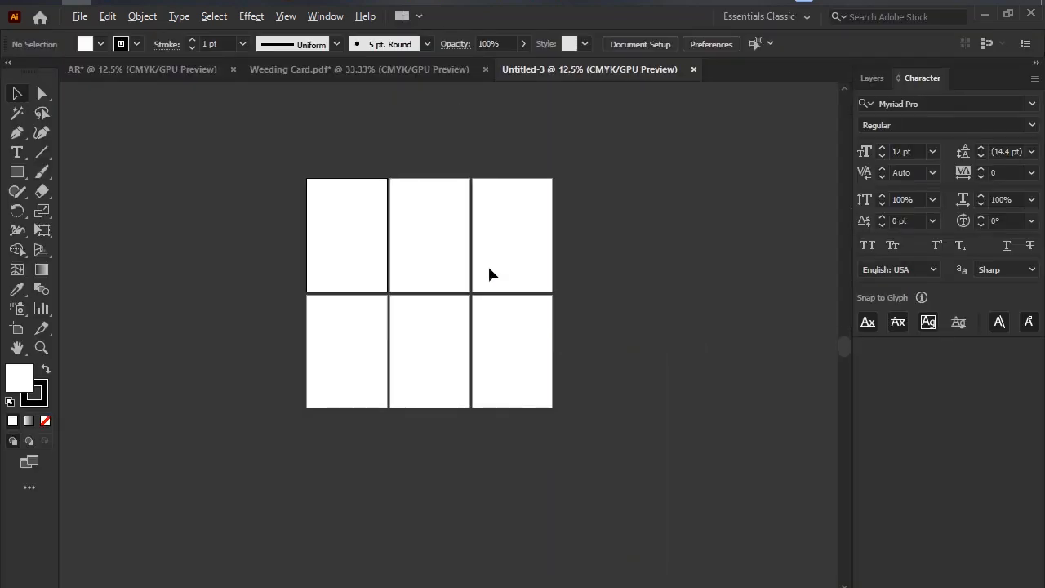
scroll(489, 268, "up", 2)
scroll(482, 272, "down", 3)
scroll(385, 243, "up", 3)
scroll(385, 244, "down", 2)
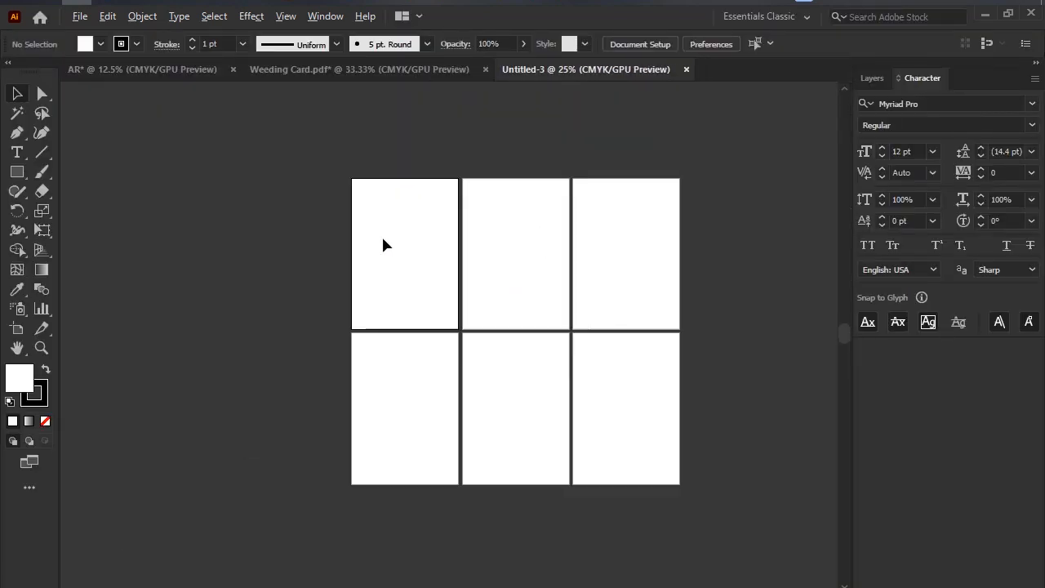
left_click(16, 328)
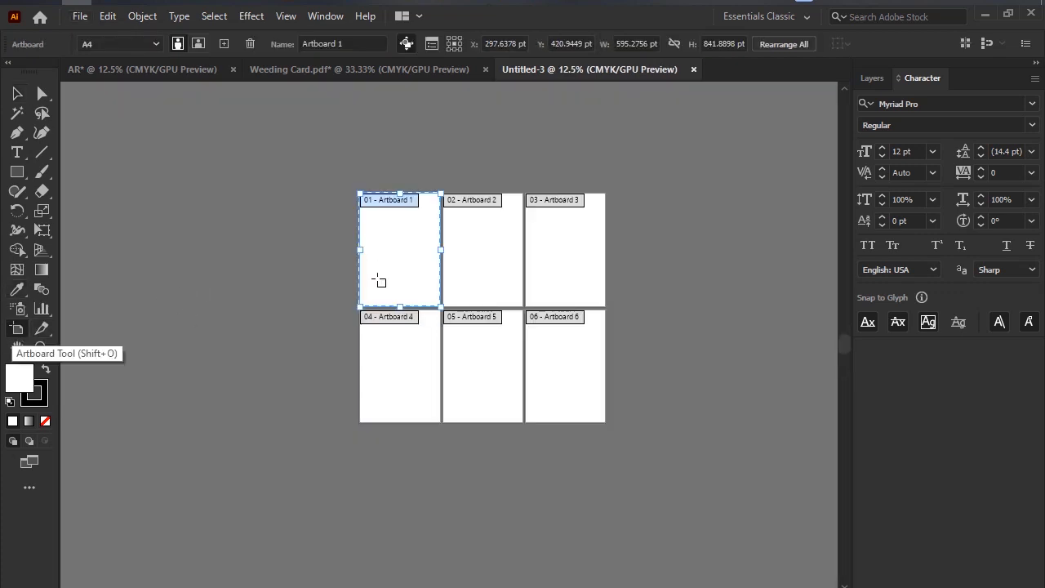
left_click_drag(254, 236, 229, 236)
left_click_drag(516, 217, 392, 133)
left_click_drag(568, 229, 673, 161)
left_click(413, 352)
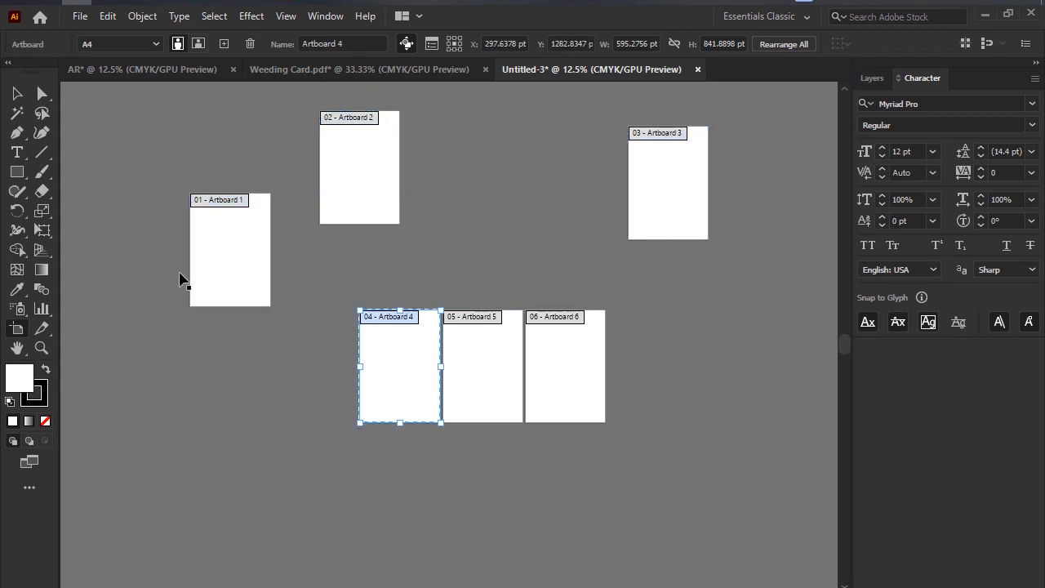
left_click(219, 199)
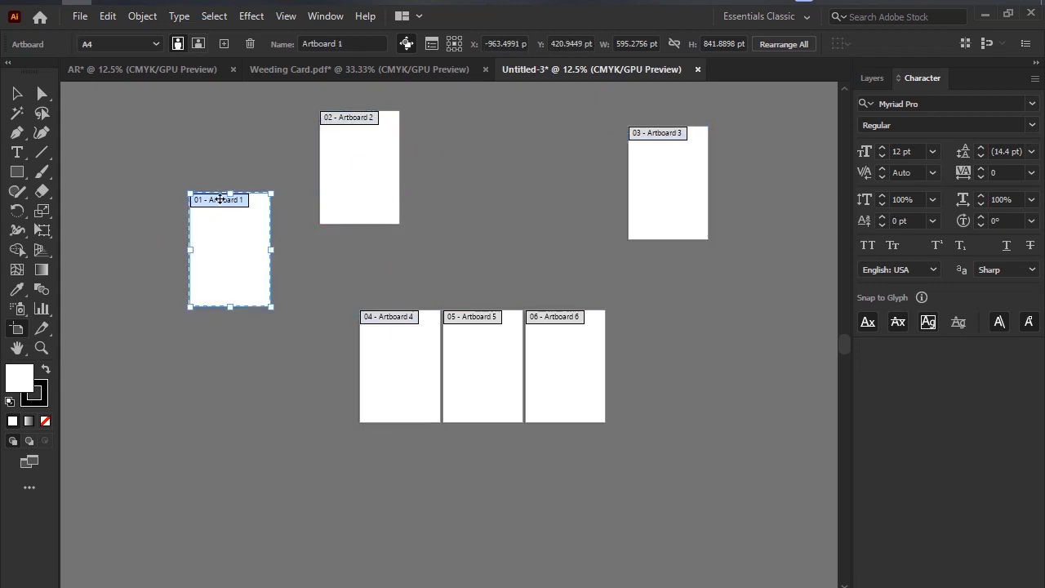
Open the Artboard Options of Artboard 1 and rename the artboard as "!st page".
double_click(243, 201)
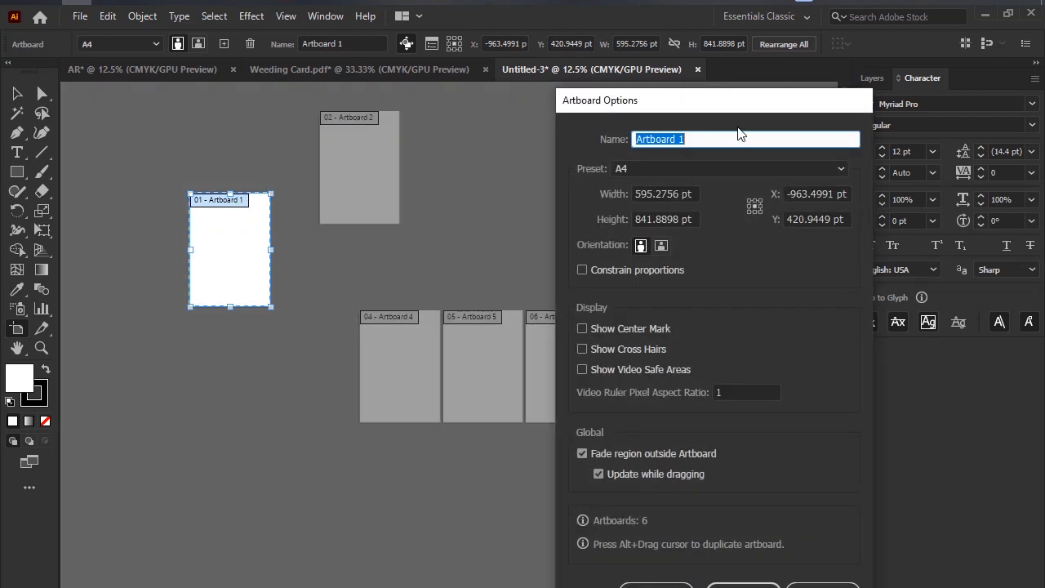
type("!st page")
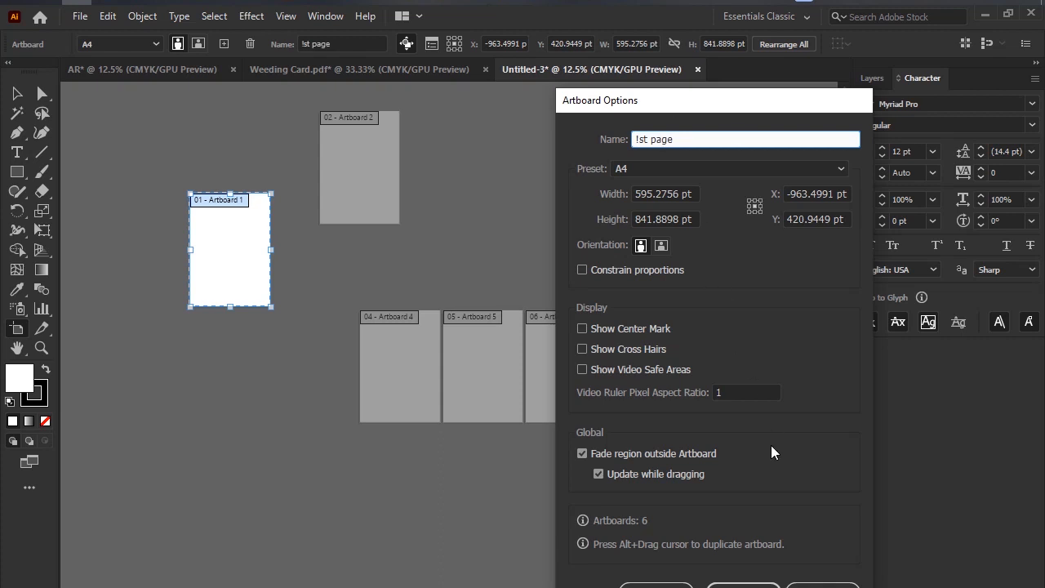
left_click(744, 585)
left_click(343, 269)
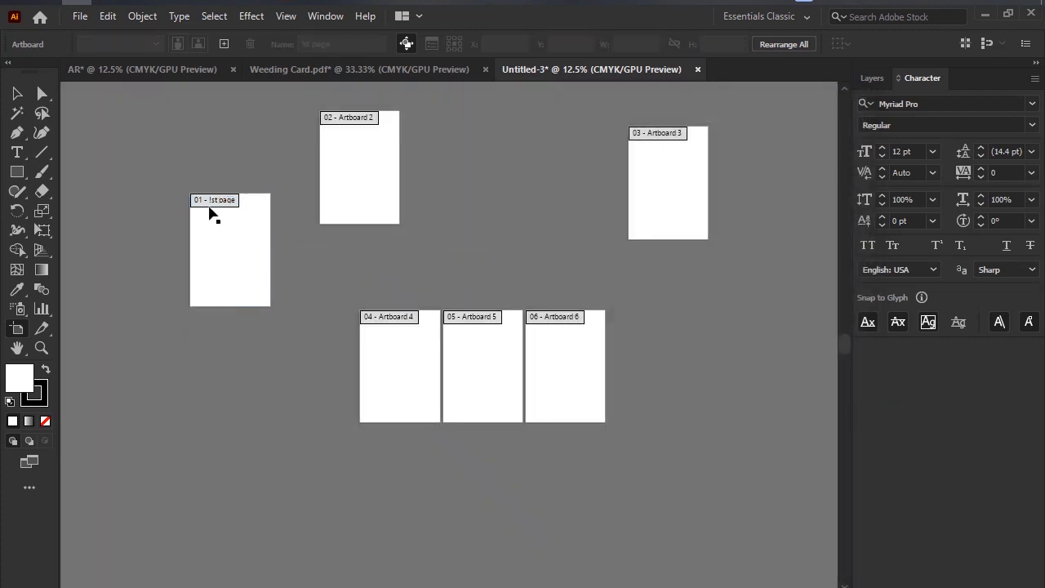
Correct the first artboard's name to "1st page" in its Artboard Options.
left_click(214, 202)
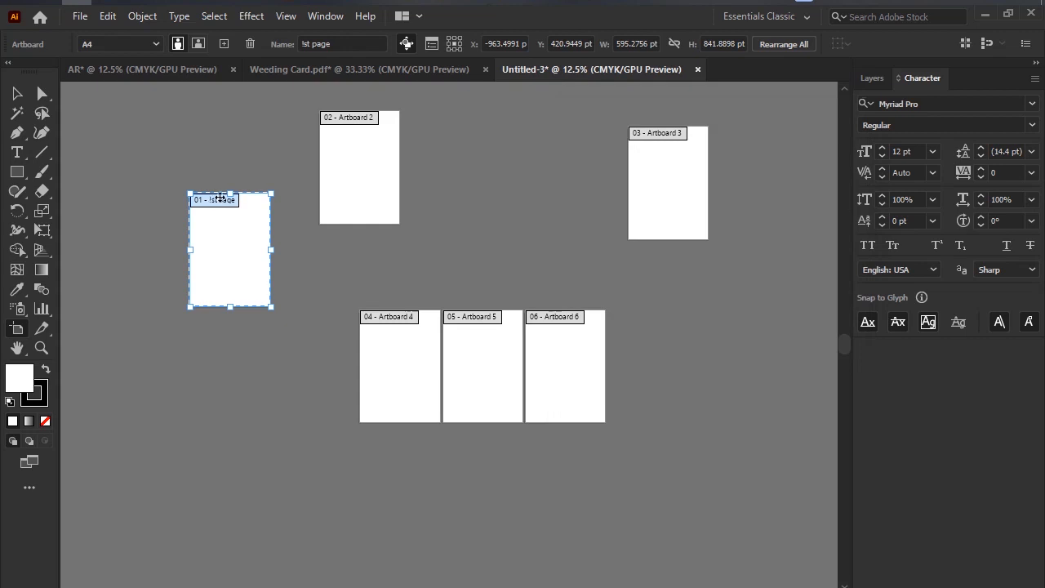
double_click(214, 201)
left_click(644, 140)
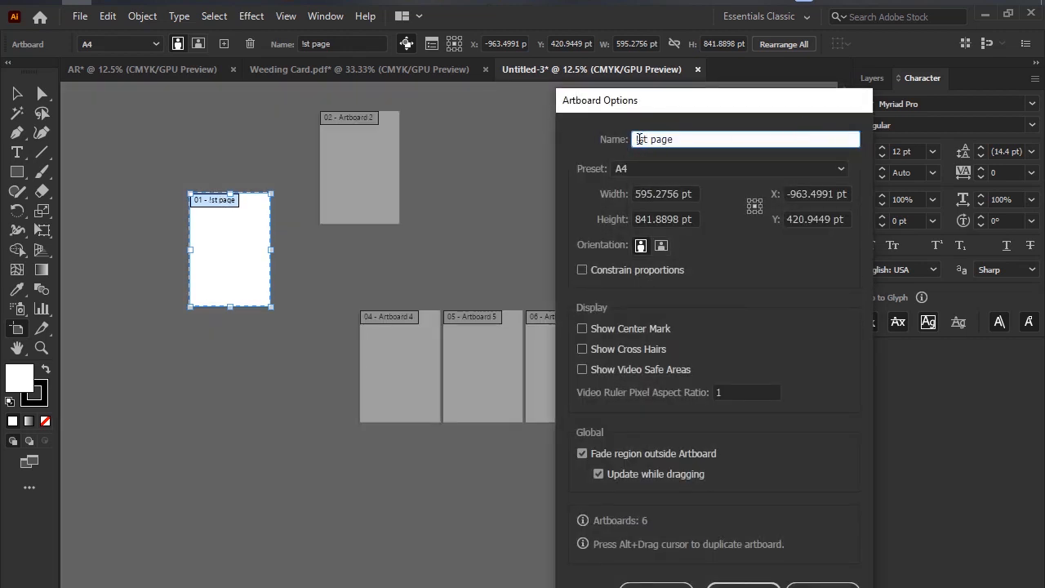
key("BackSpace")
type("1")
left_click(790, 583)
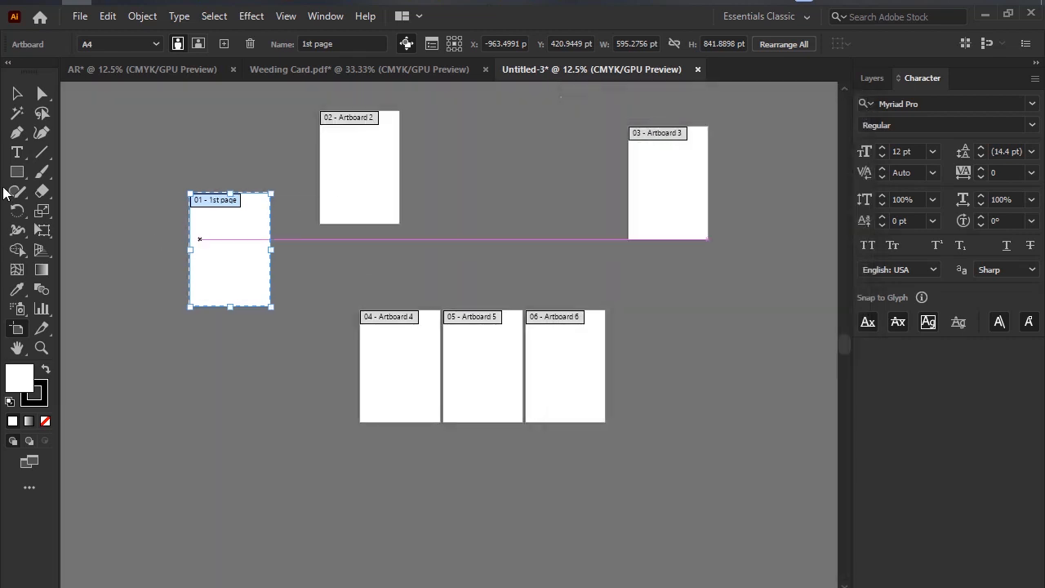
Leave artboard editing with the Selection tool and close the Untitled-3 document without saving it.
left_click(17, 93)
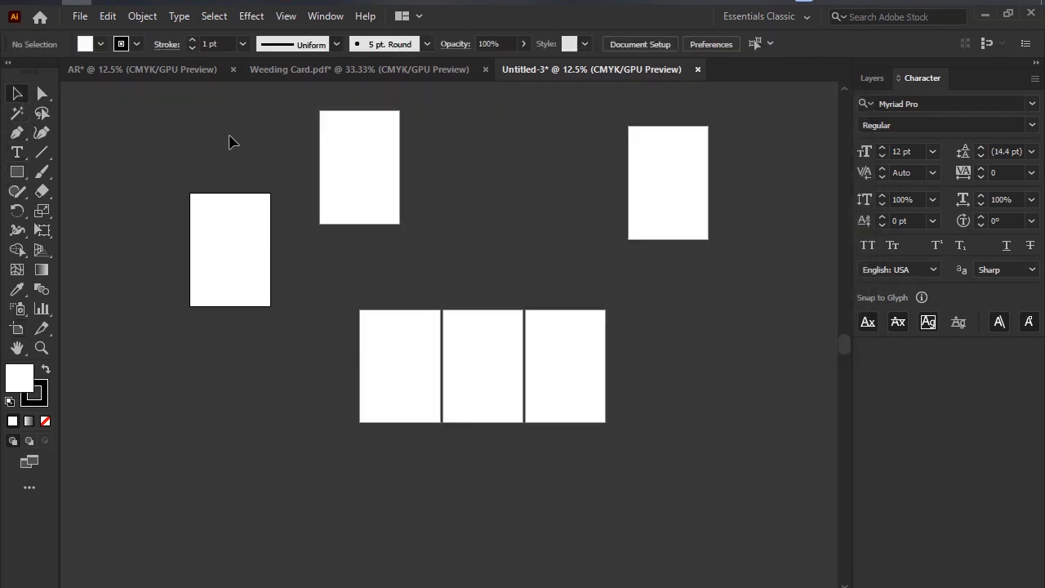
left_click(369, 156)
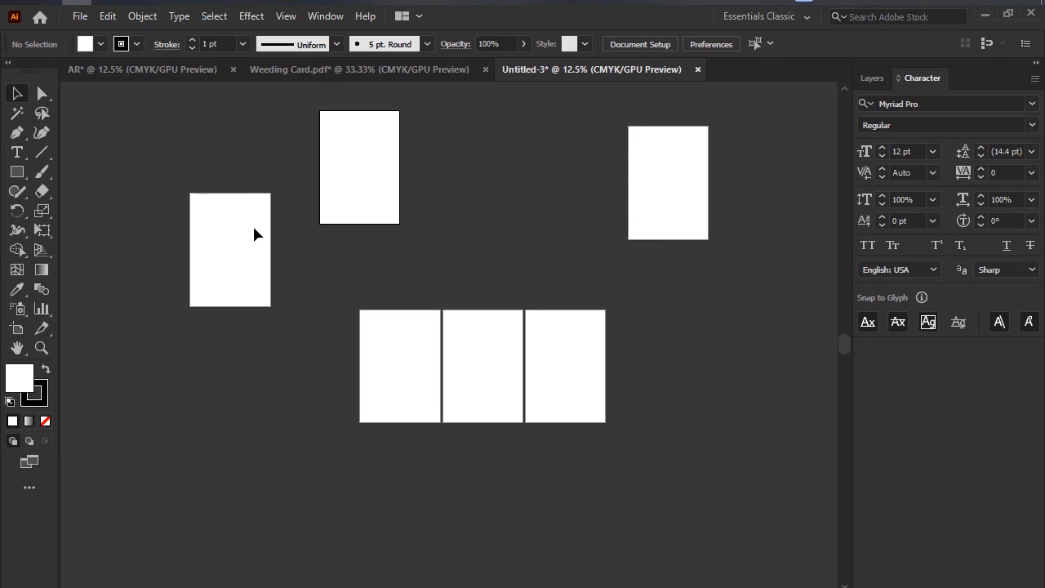
scroll(253, 234, "up", 4)
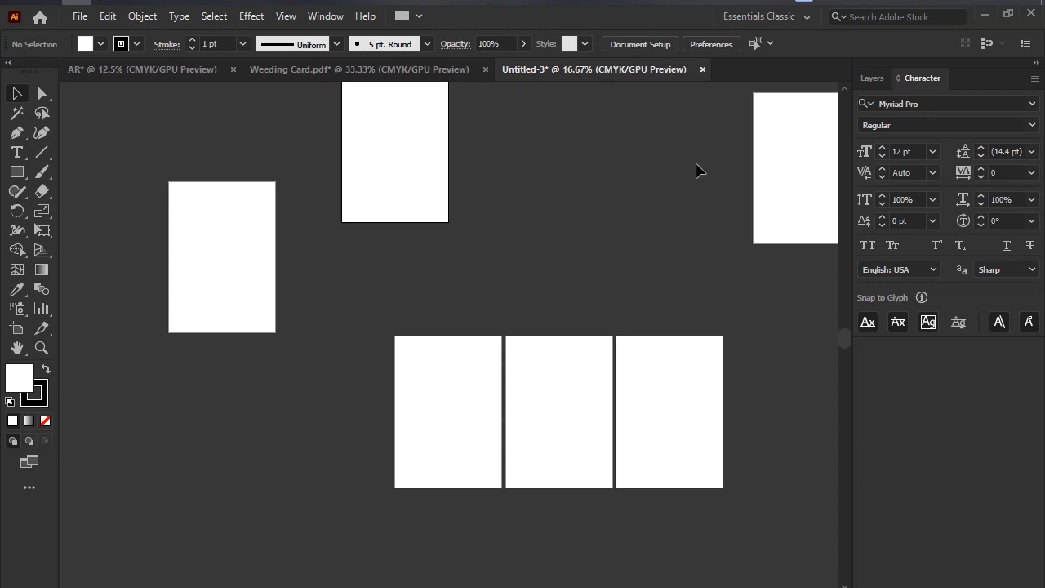
left_click(703, 70)
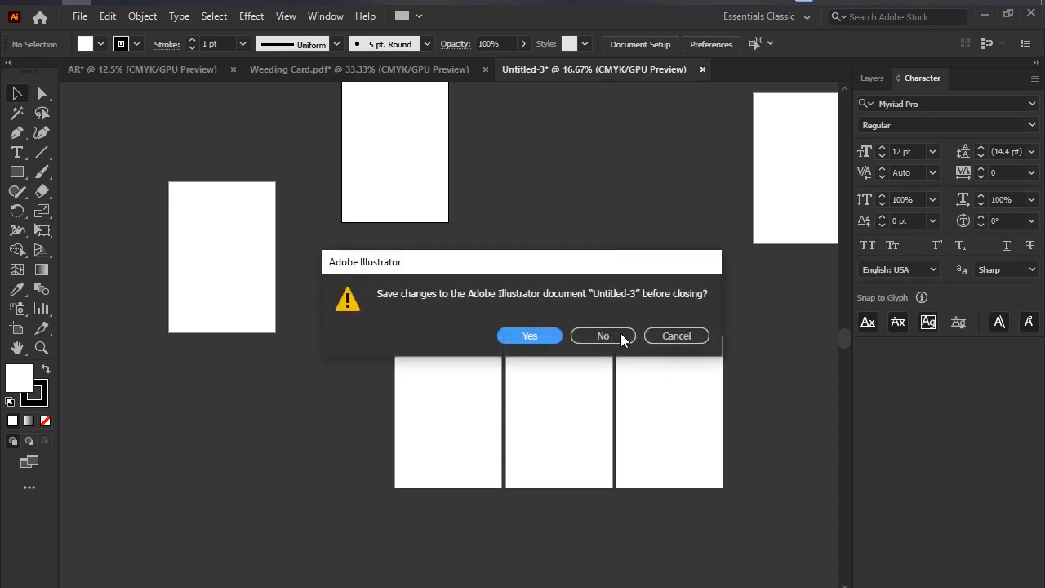
left_click(622, 337)
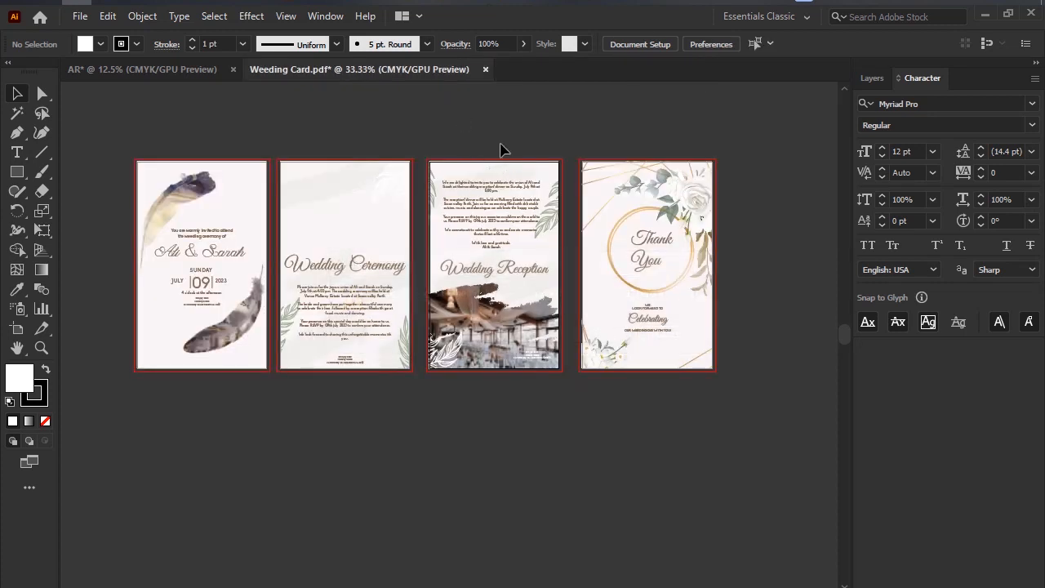
Close the Weeding Card.pdf document without saving its changes.
scroll(249, 207, "left", 2)
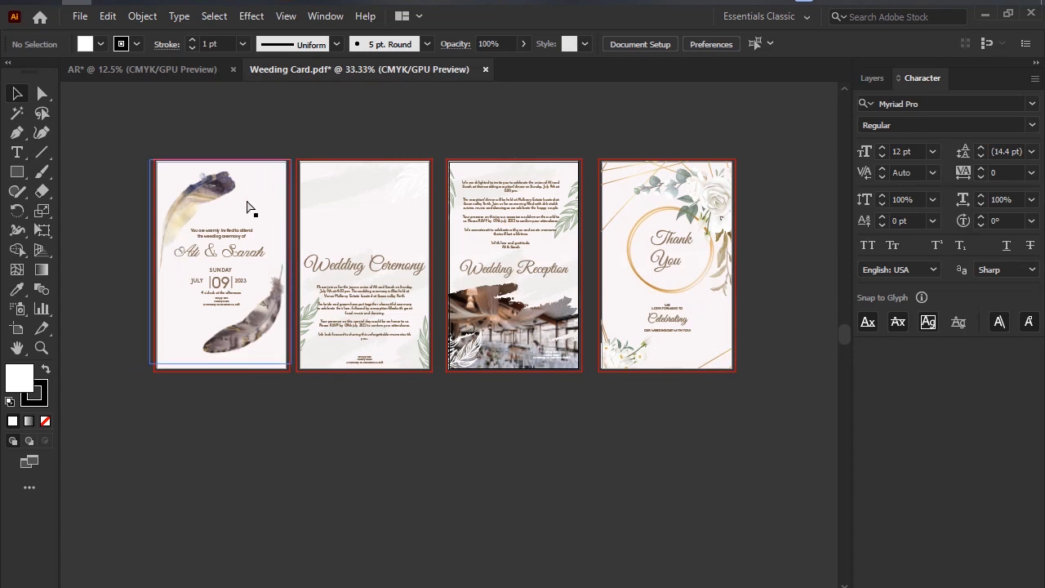
scroll(607, 217, "right", 3)
left_click(485, 70)
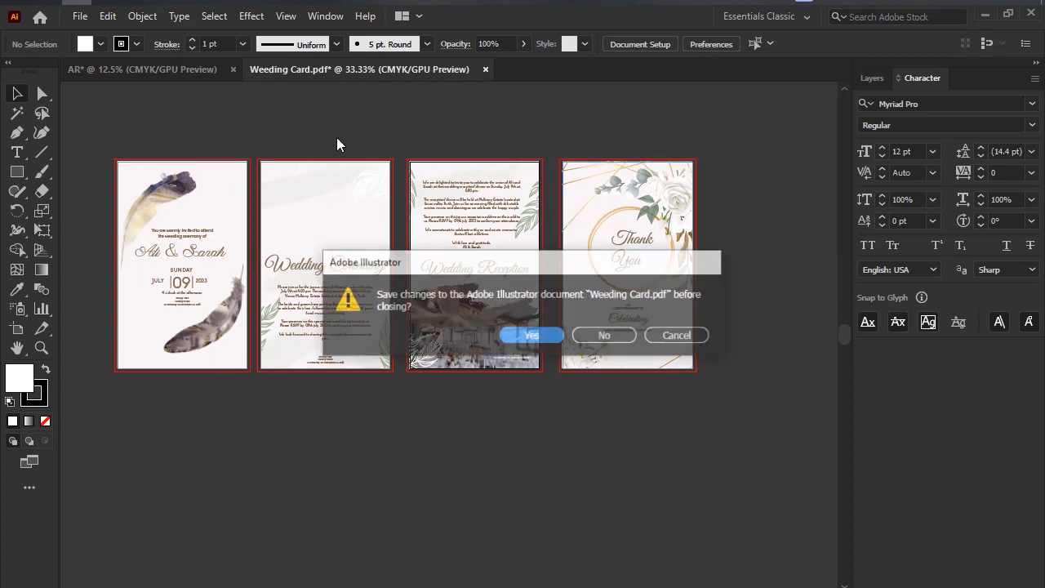
left_click(600, 338)
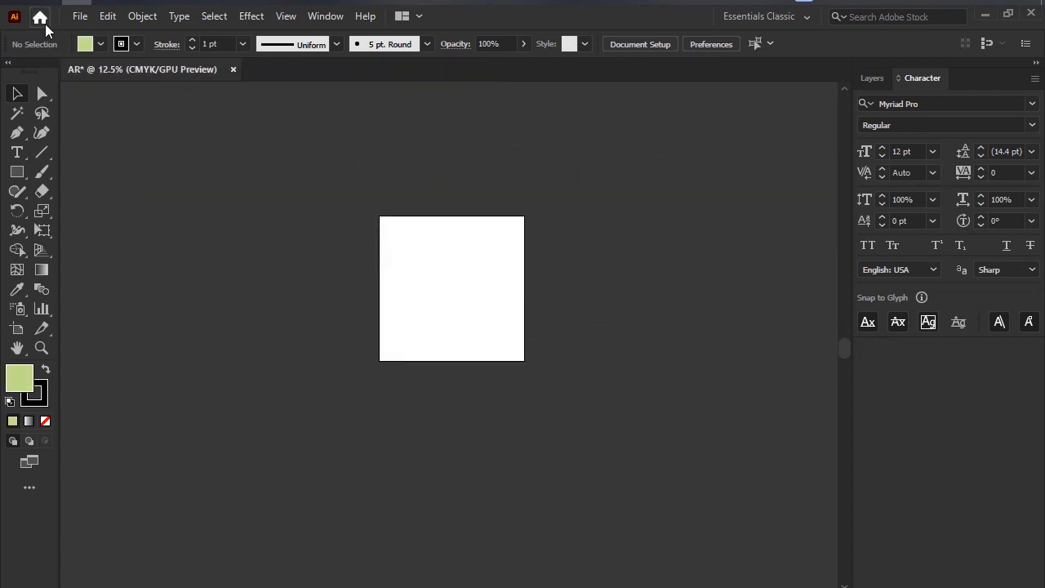
Go to the Home screen, compare the list and thumbnail views of the recent files, and keep the list view.
left_click(39, 18)
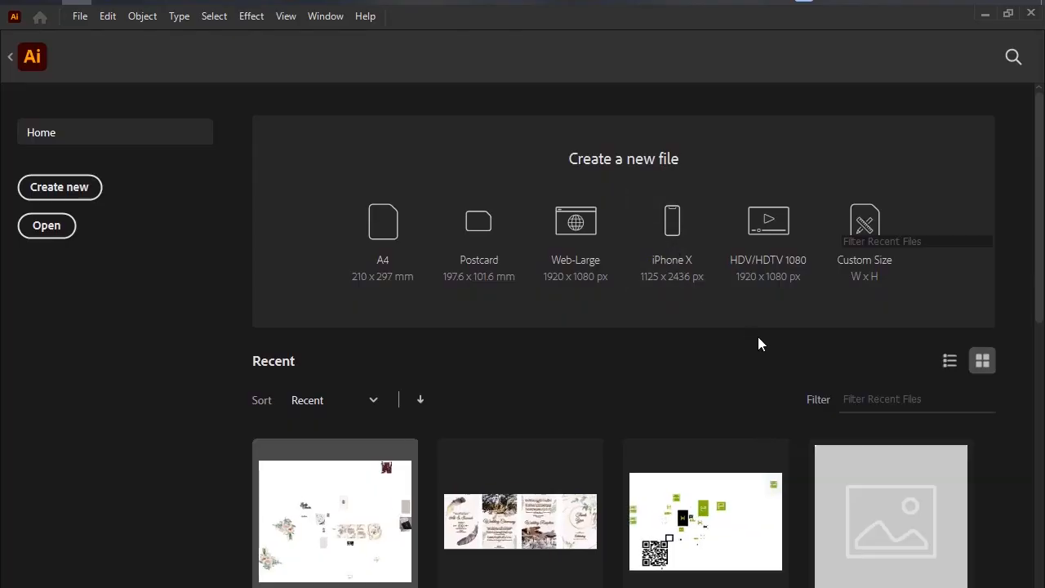
scroll(758, 337, "down", 10)
scroll(758, 338, "up", 10)
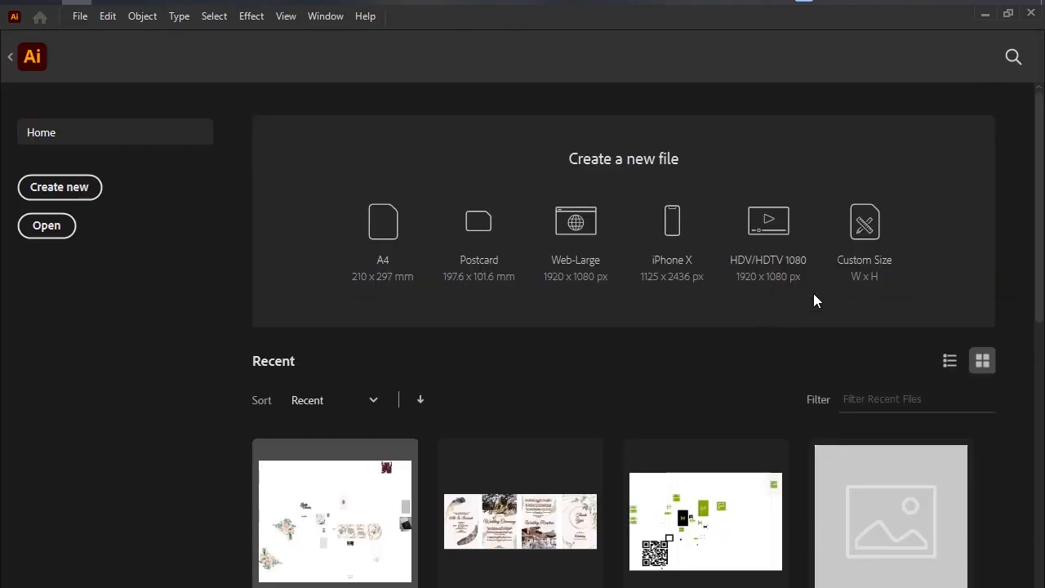
left_click(948, 361)
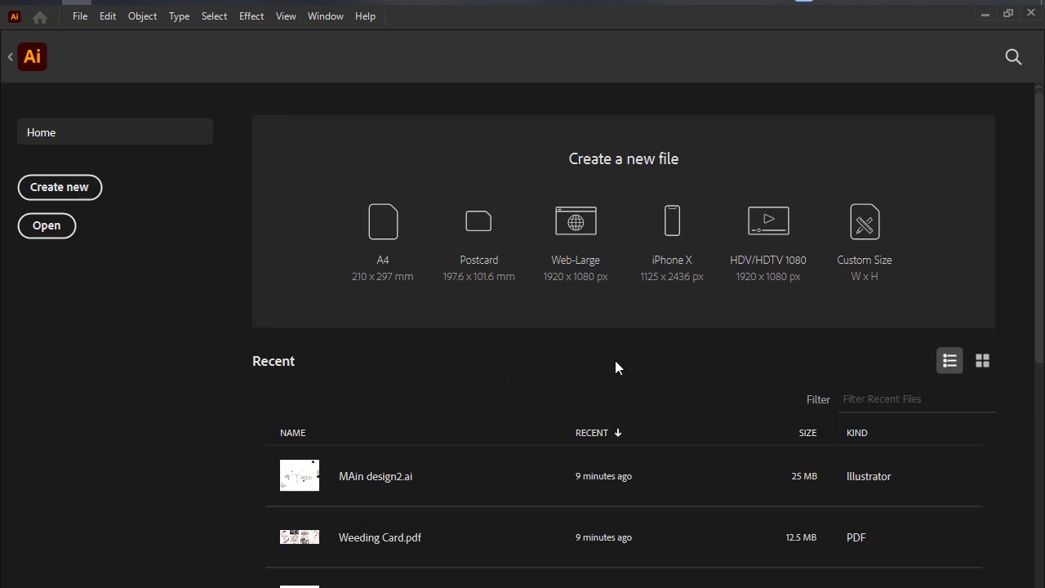
scroll(616, 362, "down", 5)
scroll(1009, 341, "up", 5)
left_click(982, 361)
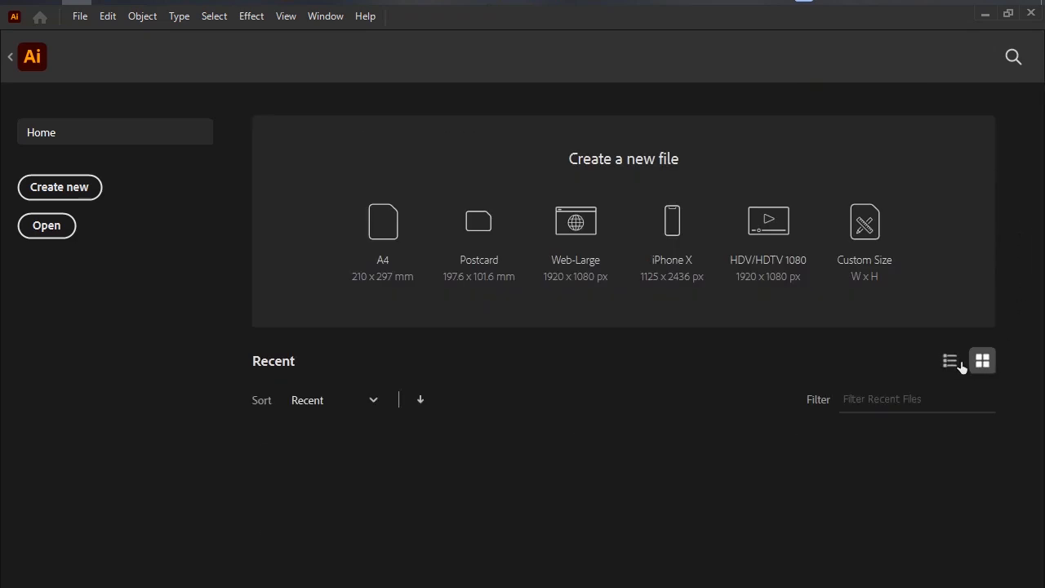
left_click(950, 361)
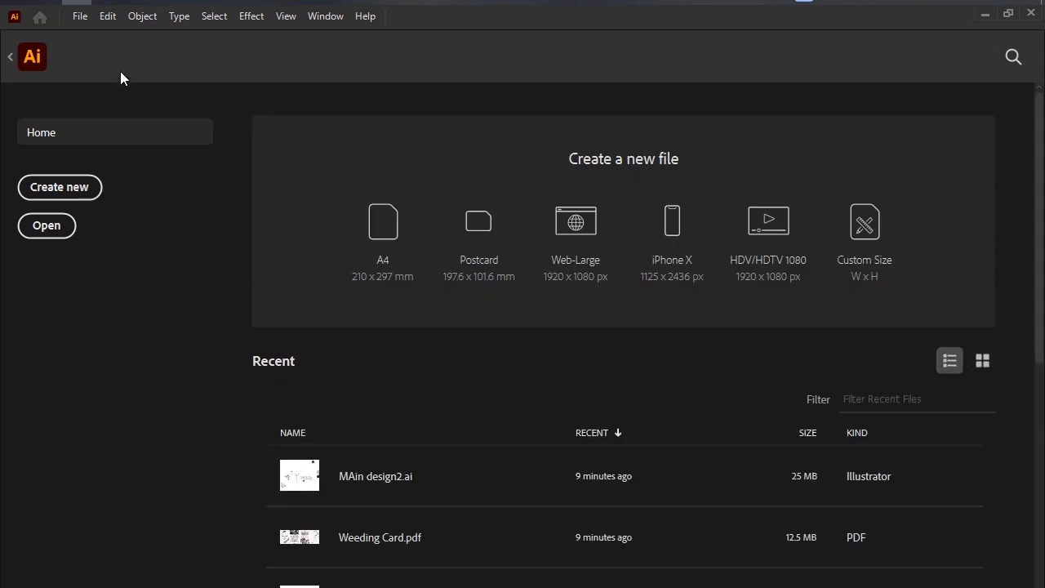
Open mezuvaiyalogo.ai from the Desktop, first outlining its file icon in red on a screen capture that is discarded.
left_click(49, 227)
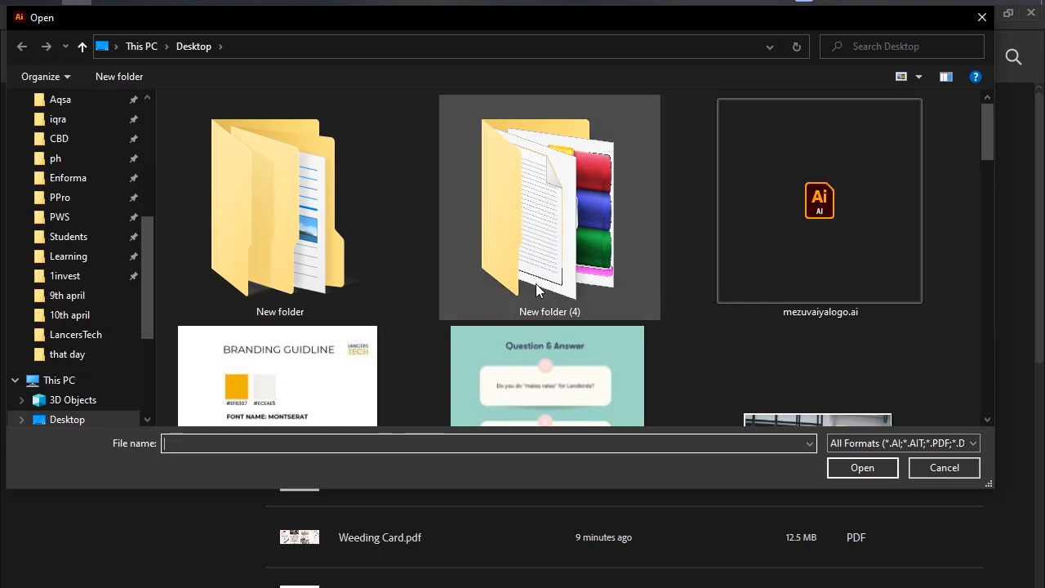
left_click(803, 183)
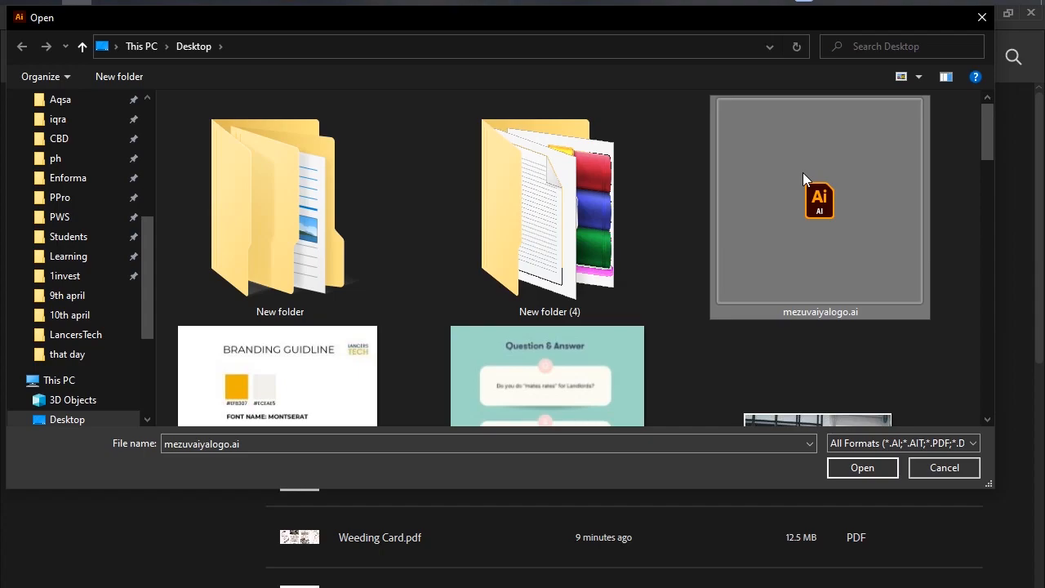
key("Print")
left_click_drag(688, 85, 972, 322)
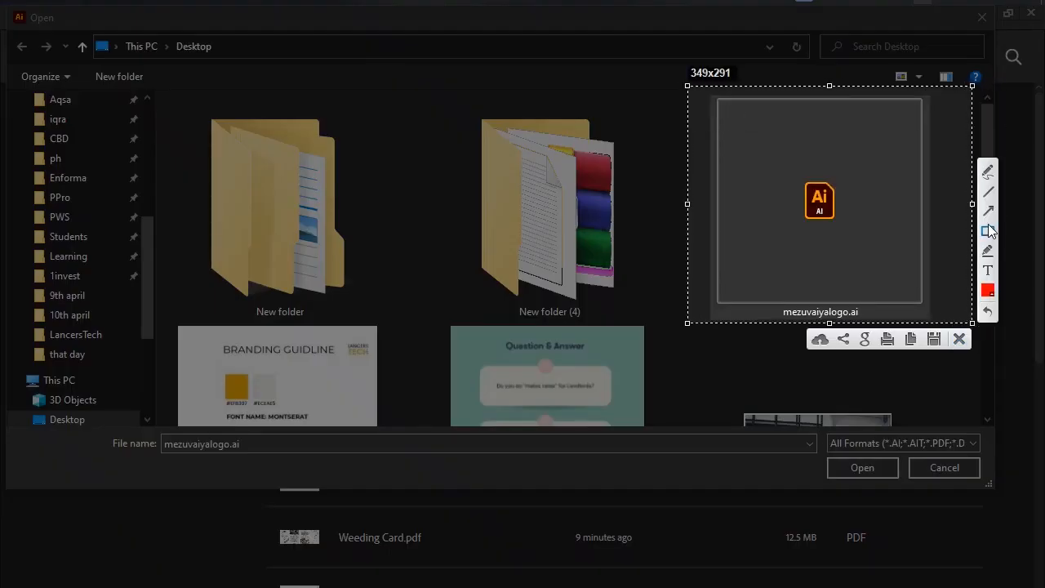
mouse_move(778, 153)
left_mouse_down()
mouse_move(830, 224)
mouse_move(860, 237)
left_mouse_up()
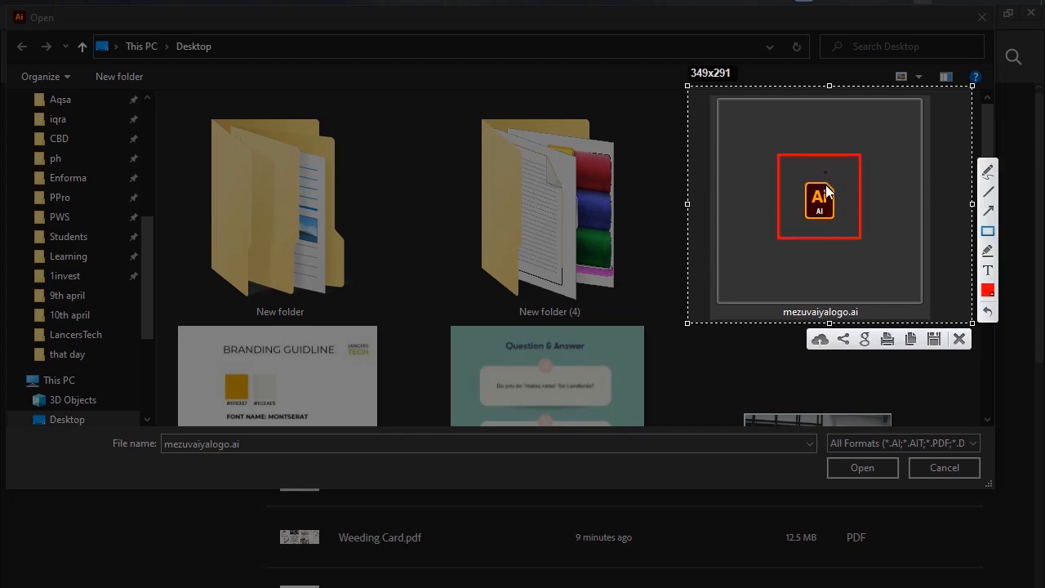
left_click(960, 338)
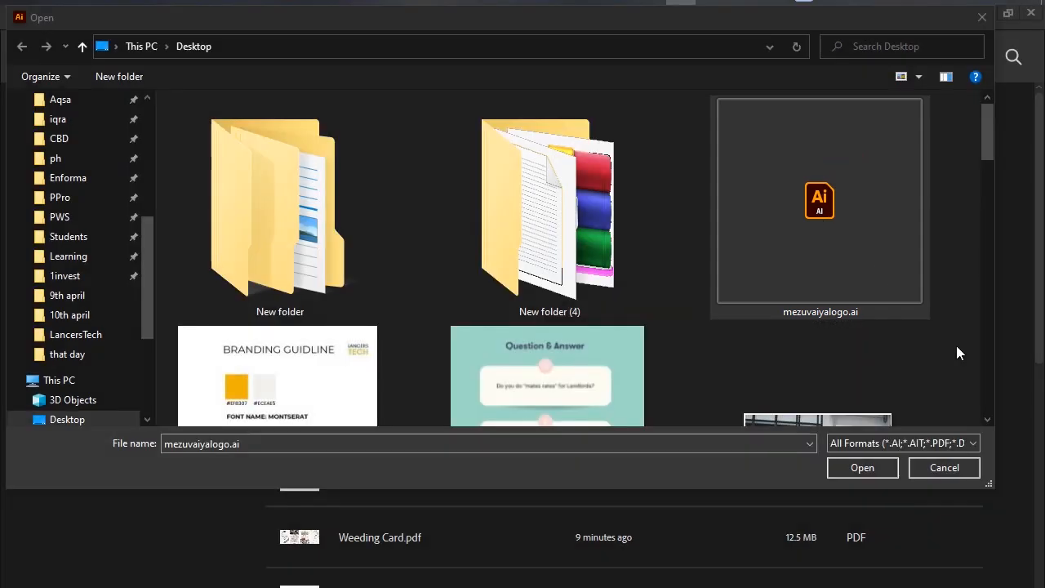
left_click(873, 467)
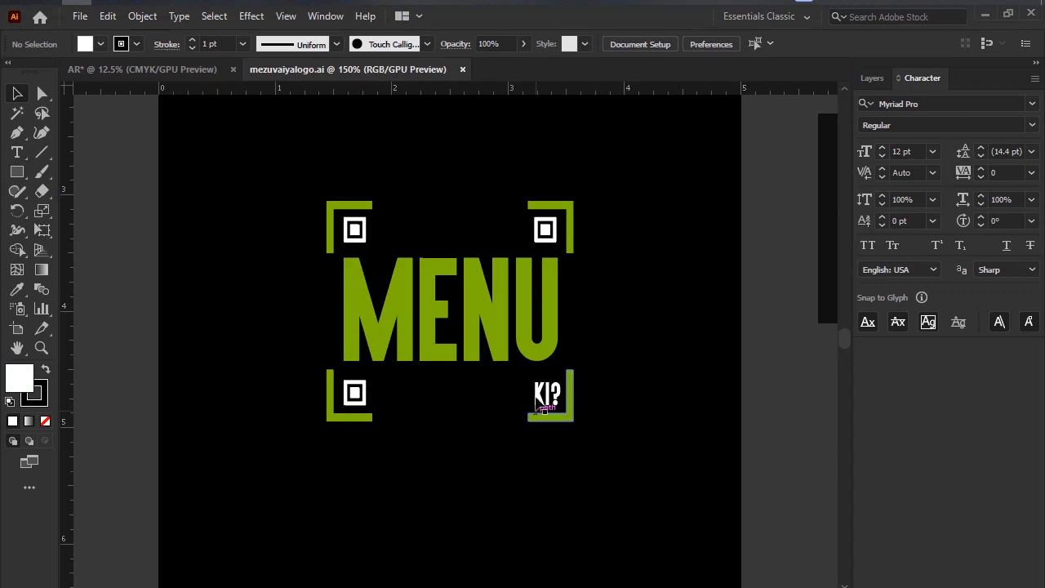
Look over the menu logo variations and the QR code spread across the canvas of mezuvaiyalogo.ai.
scroll(568, 317, "right", 1)
scroll(568, 325, "down", 10)
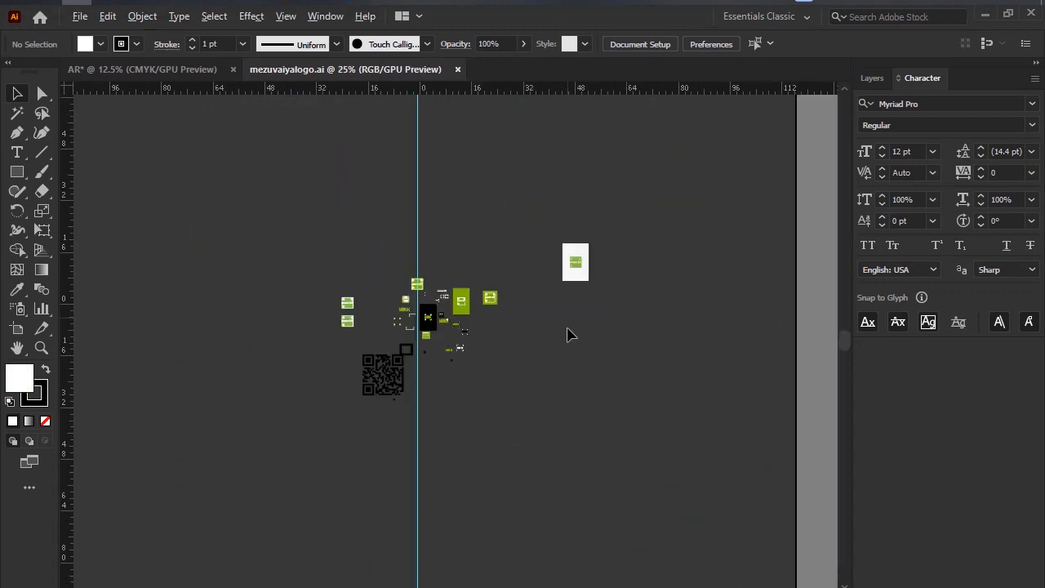
scroll(570, 335, "up", 4)
left_click_drag(362, 275, 623, 278)
scroll(449, 310, "up", 2)
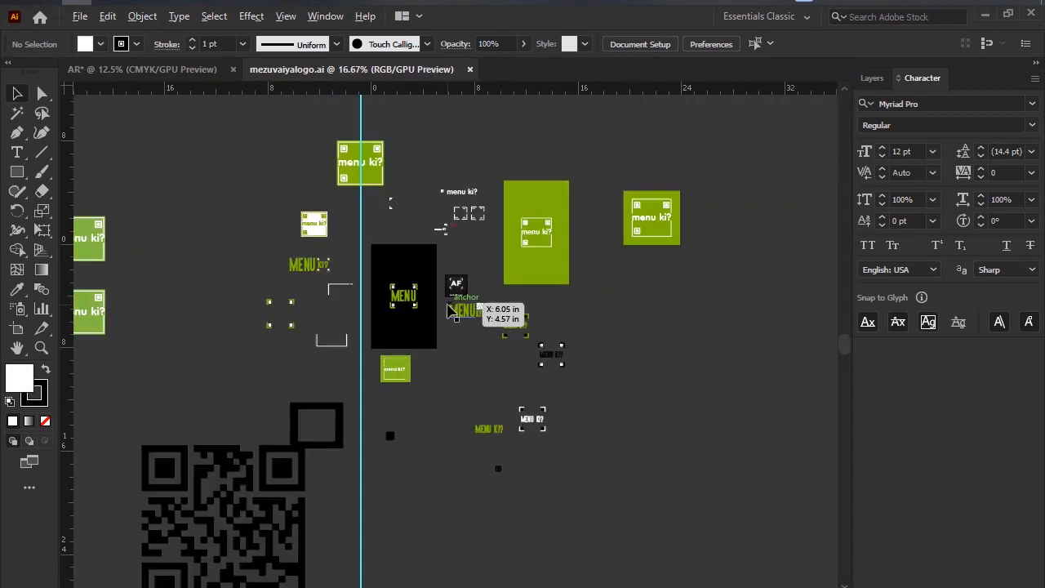
scroll(449, 311, "down", 1)
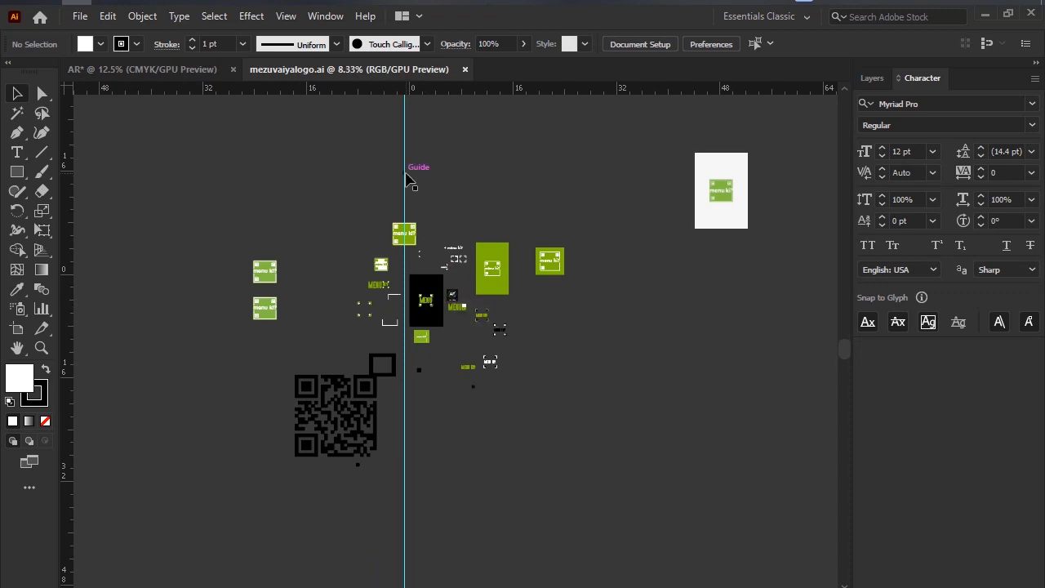
Try to move the vertical guide out of the artwork, off the edge of the canvas.
left_click_drag(405, 174, 38, 208)
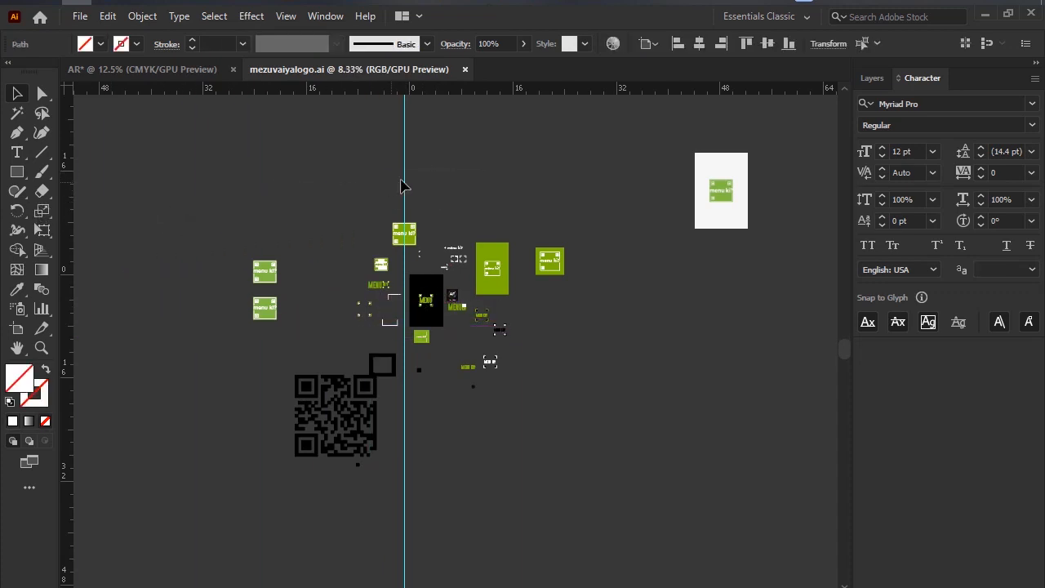
left_click_drag(405, 183, 404, 258)
scroll(404, 258, "up", 3)
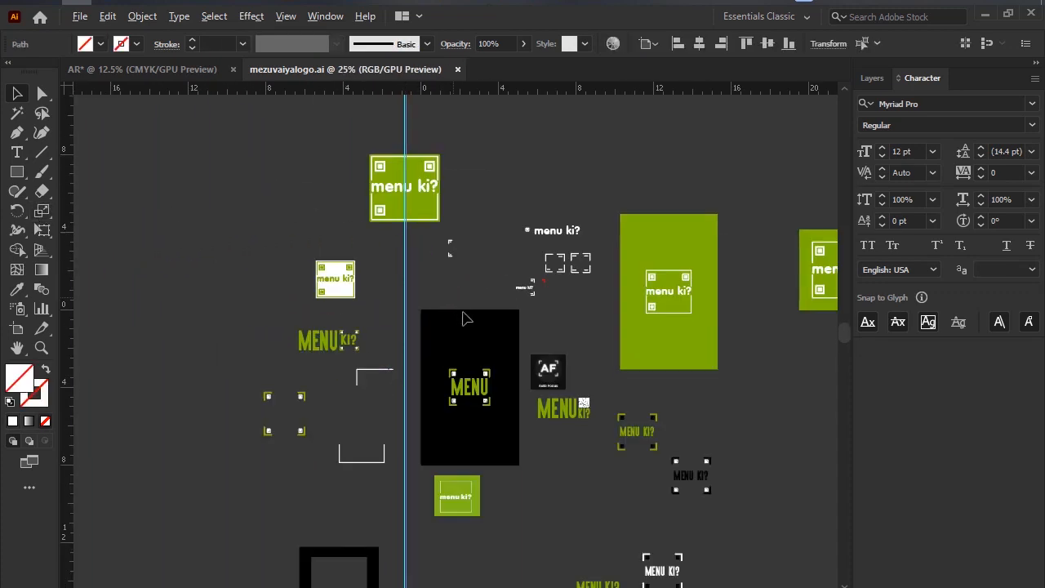
scroll(461, 308, "up", 3)
left_click_drag(471, 289, 404, 123)
scroll(414, 343, "down", 7)
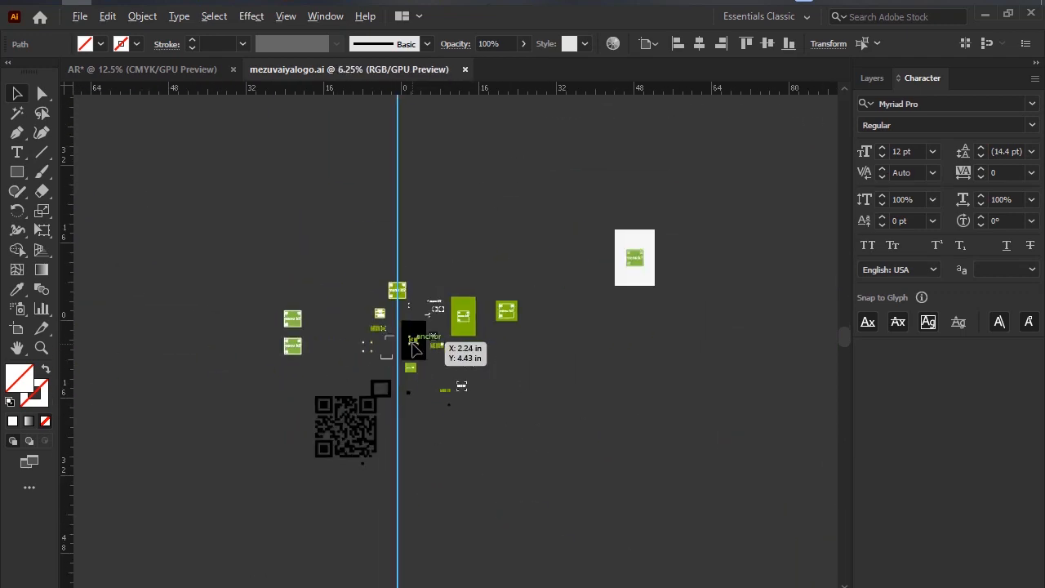
scroll(413, 348, "up", 3)
scroll(384, 194, "down", 2)
left_click_drag(378, 178, 45, 196)
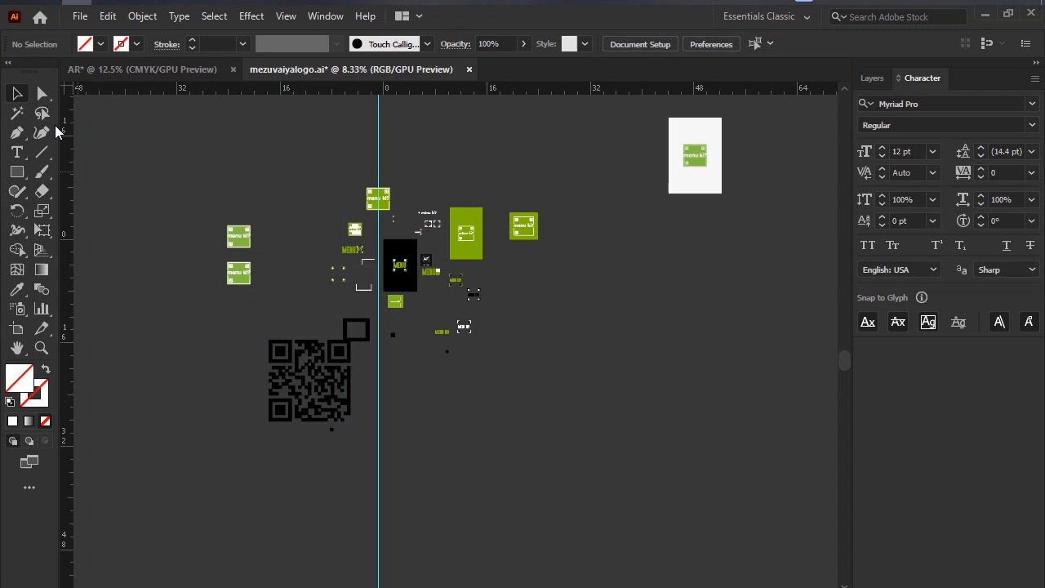
View the New Document settings, close them without creating a document, and return to the Home screen.
left_click(80, 16)
left_click(97, 35)
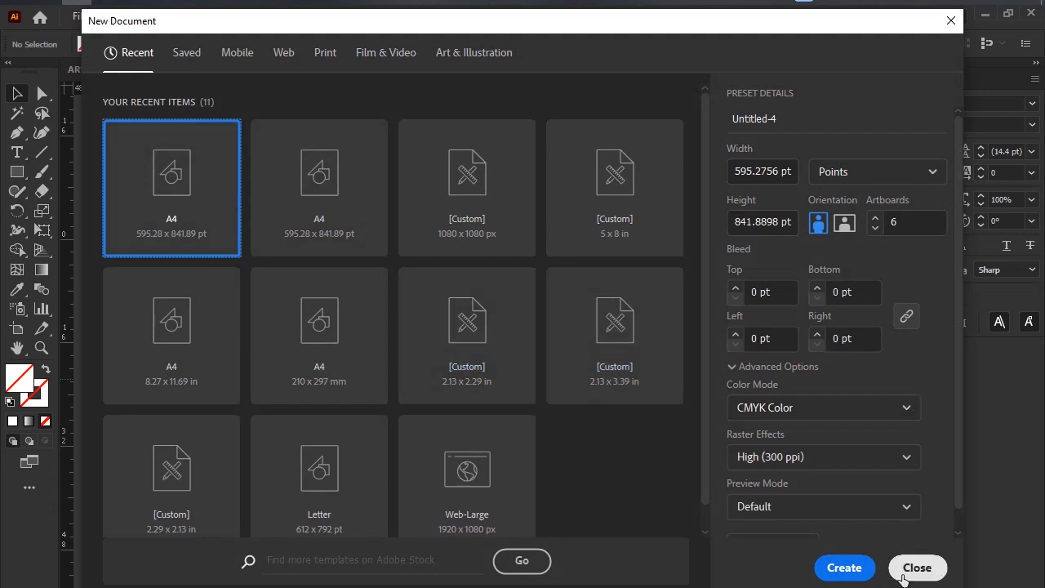
left_click(914, 568)
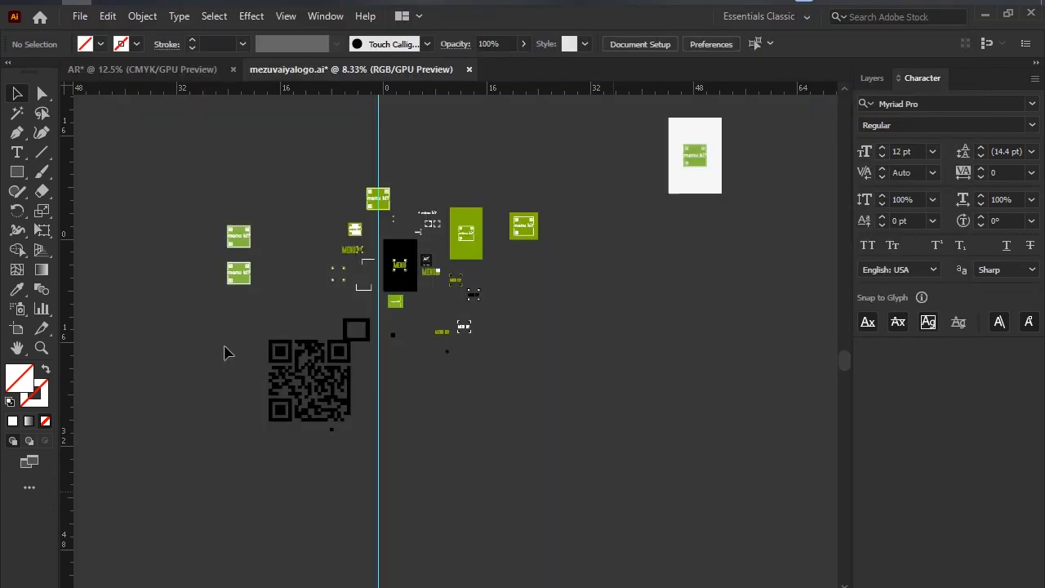
left_click(37, 15)
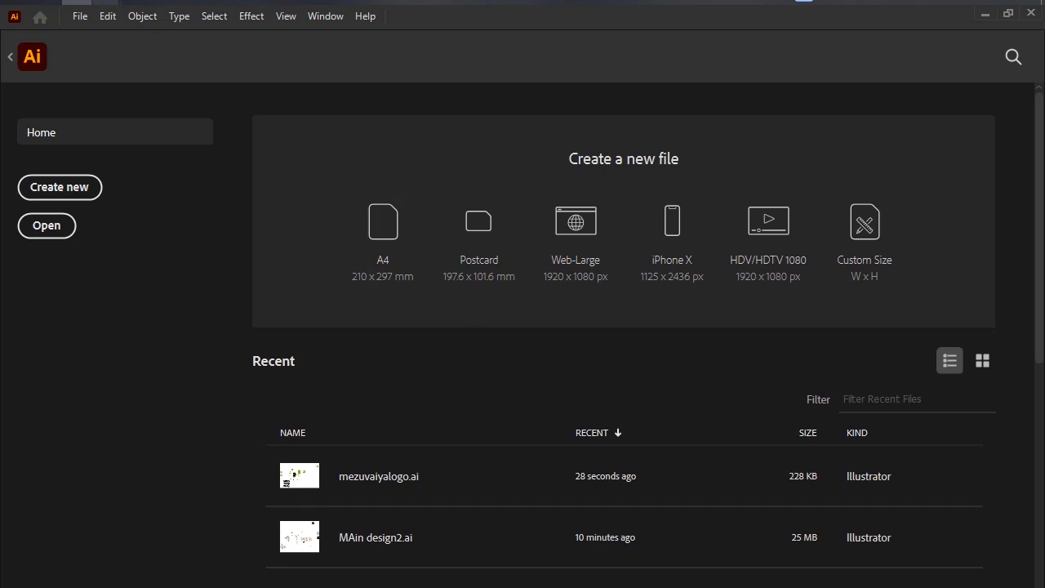
Check the in-call chat messages of the Google Meet session, and return to the Illustrator Home screen.
mouse_move(106, 2)
left_click(98, 65)
left_click(224, 17)
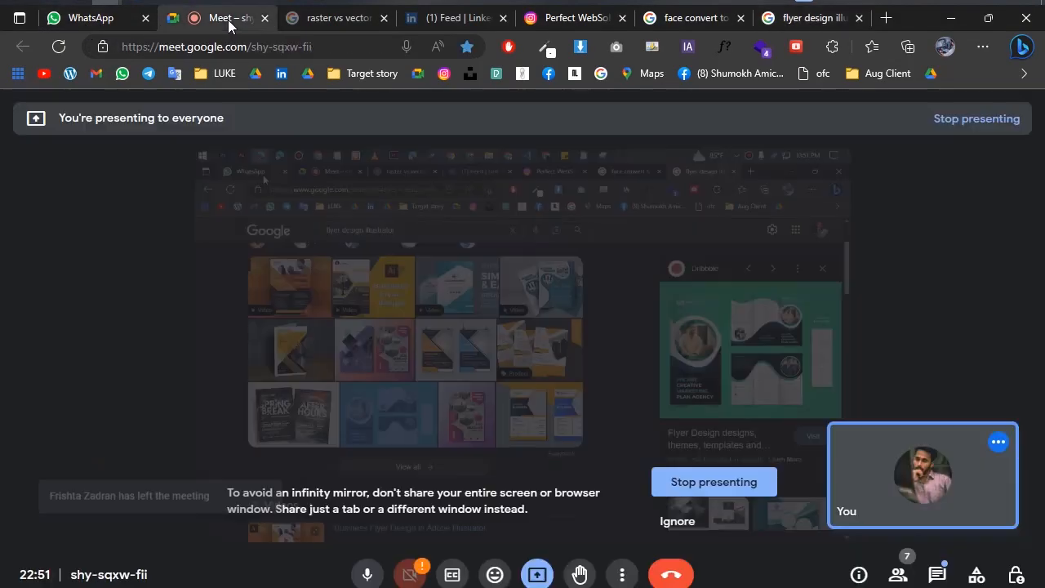
left_click(937, 575)
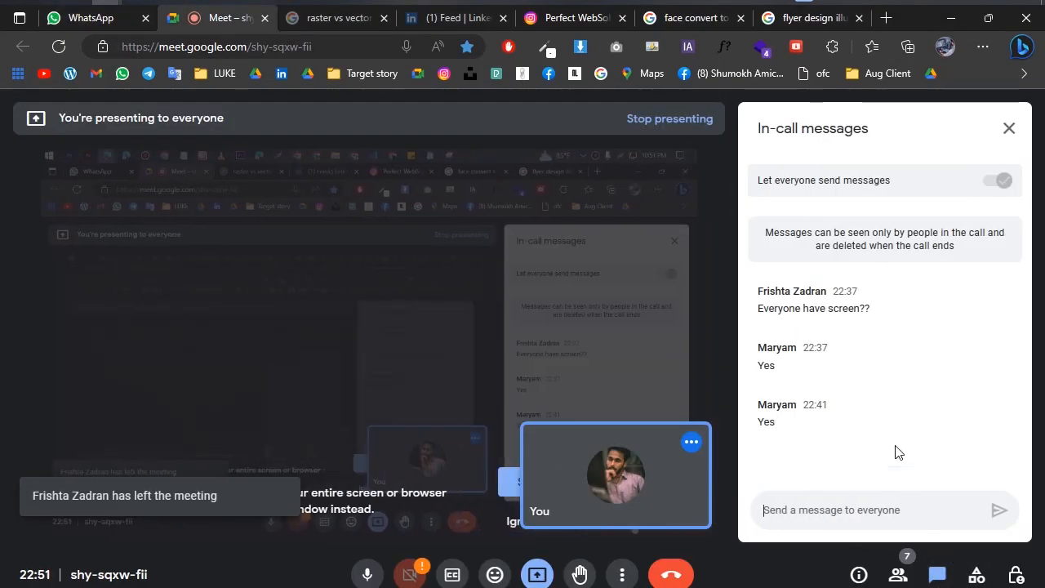
left_click(955, 20)
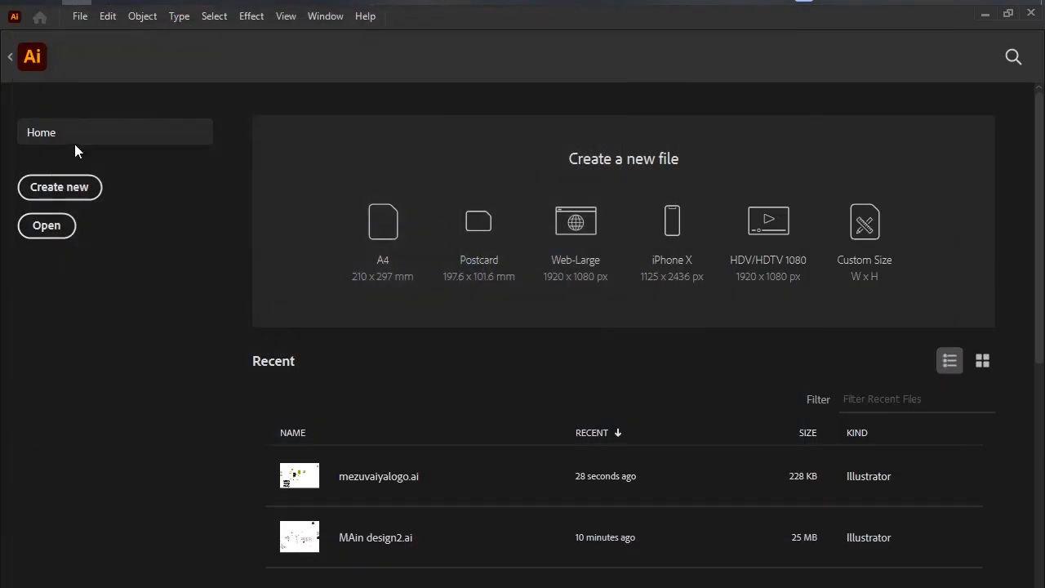
Create a new A4 document of 595.28 x 841.89 pt and show its layers.
left_click(70, 190)
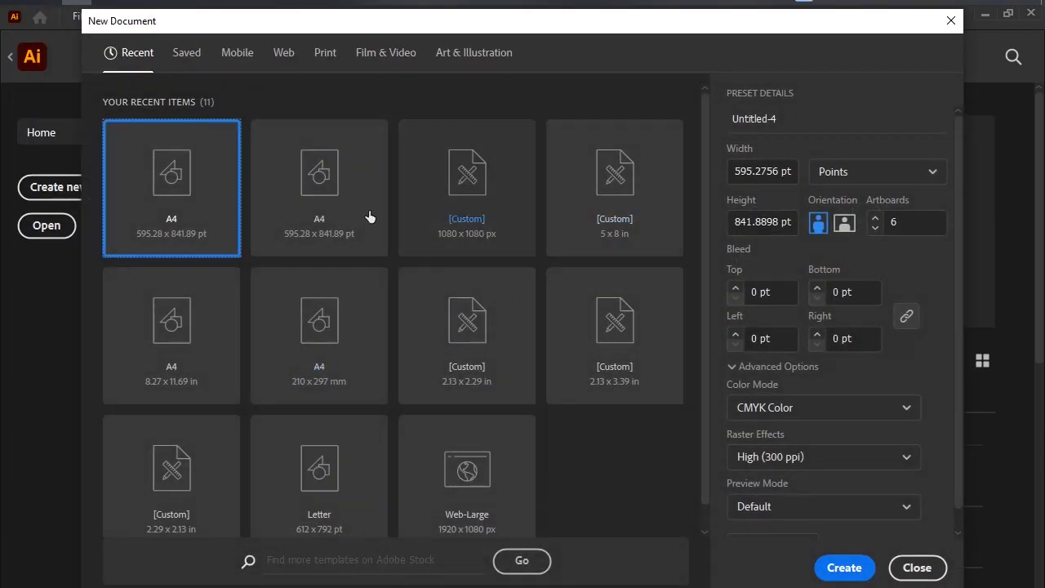
left_click(321, 226)
key("Escape")
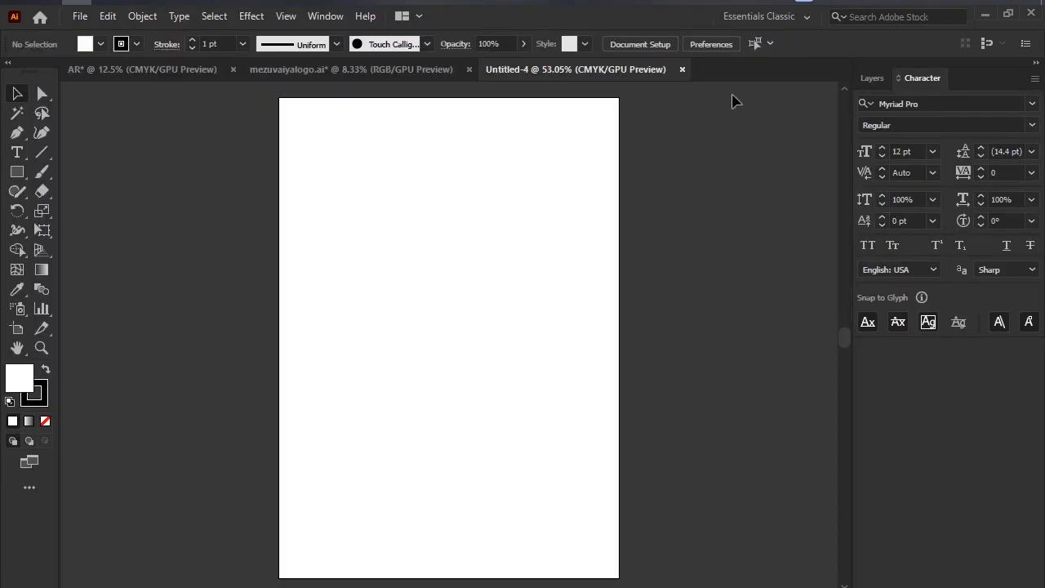
left_click(871, 78)
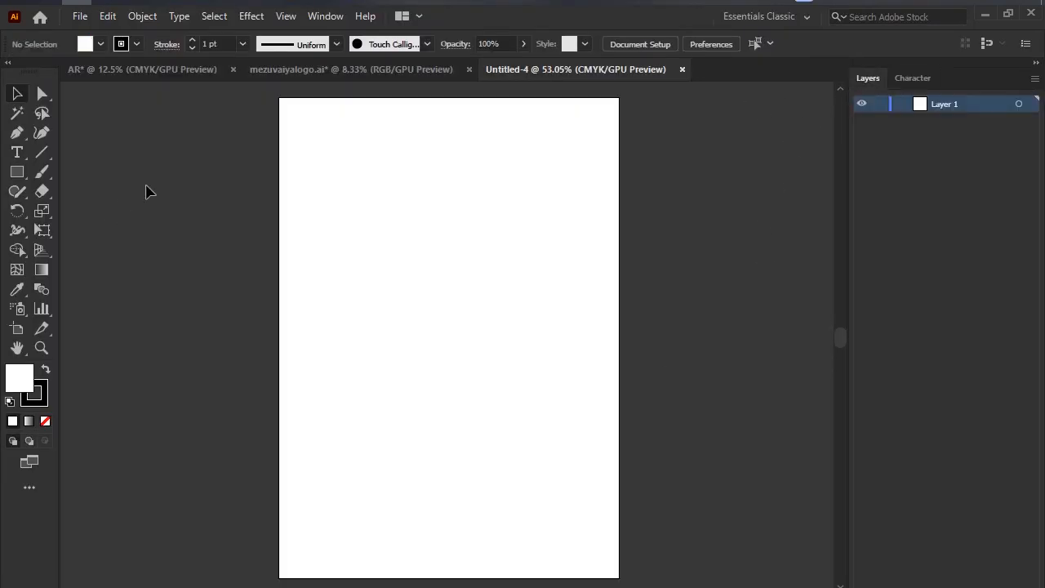
Close the AR and mezuvaiyalogo.ai documents without saving their changes.
left_click(234, 69)
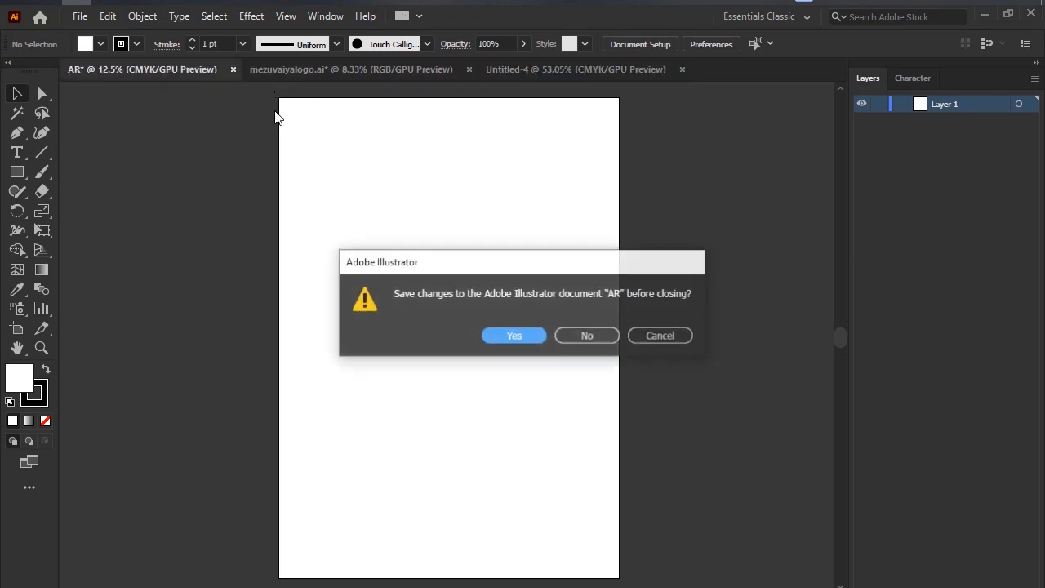
left_click(591, 331)
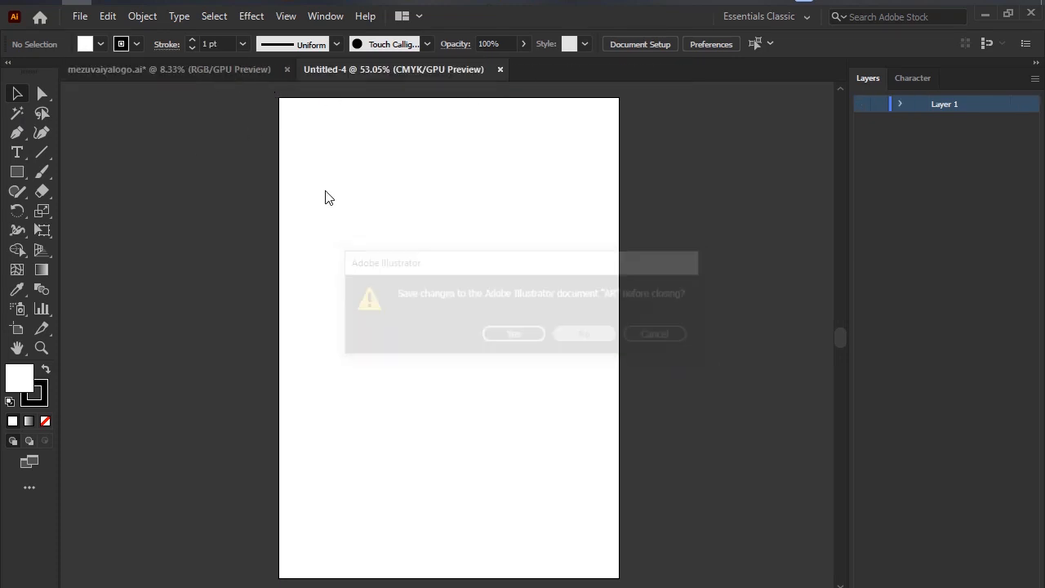
left_click(286, 70)
left_click(601, 335)
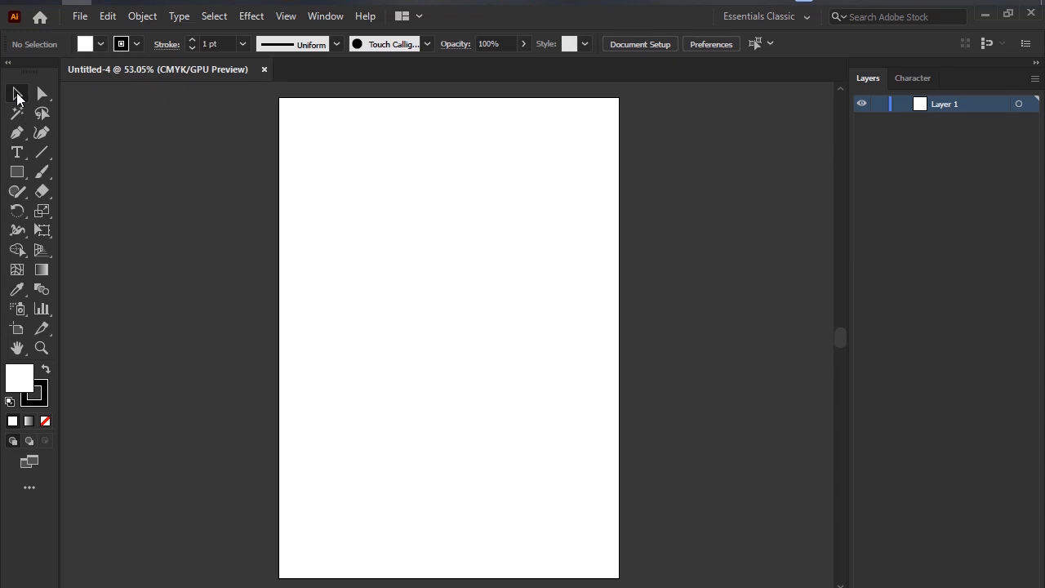
Draw a rectangle in the upper part of the A4 artboard and fill it with bright pink.
left_click(18, 176)
left_click_drag(336, 152, 424, 253)
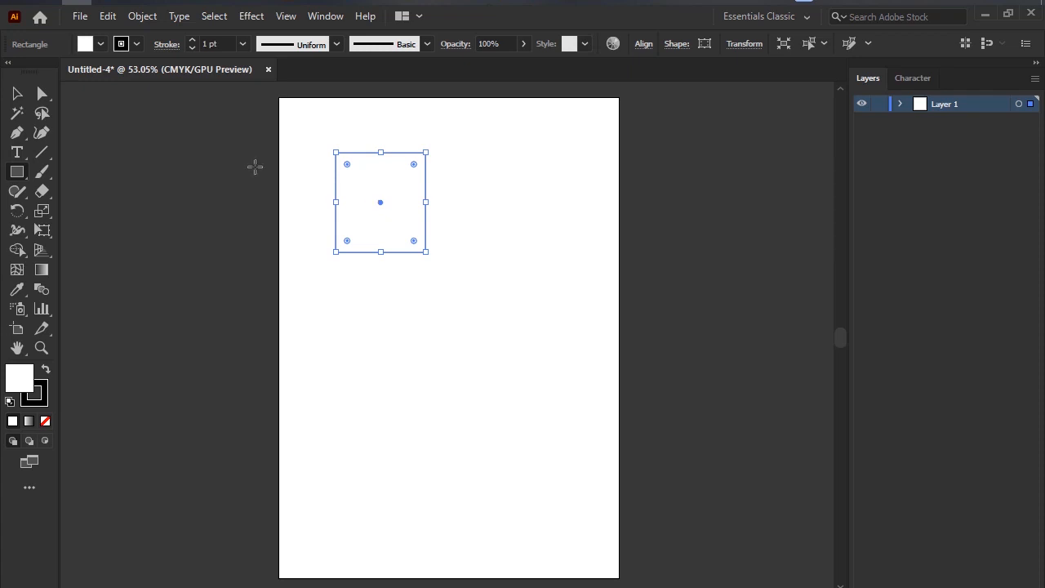
left_click(87, 45)
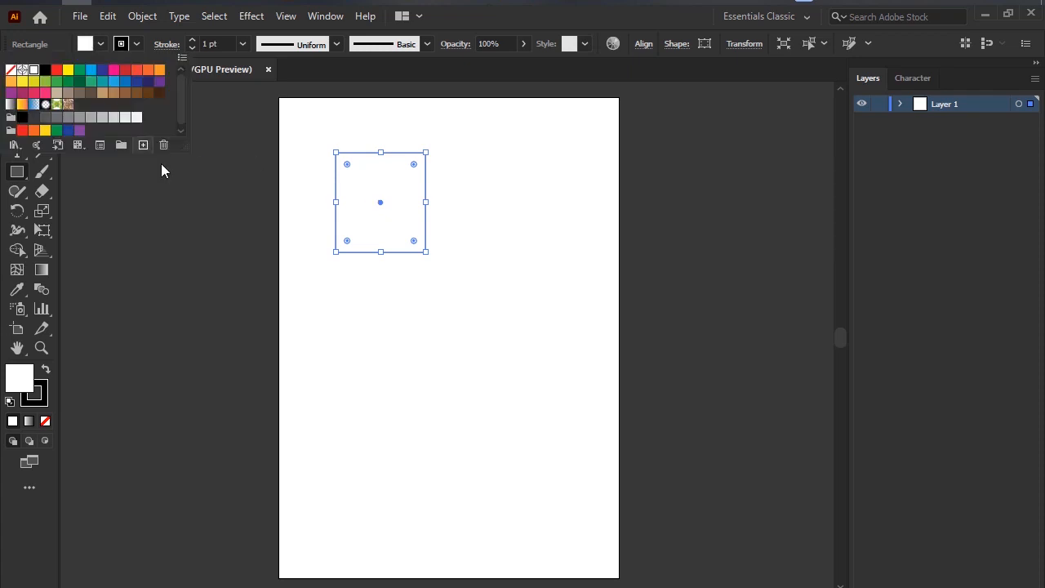
left_click(114, 71)
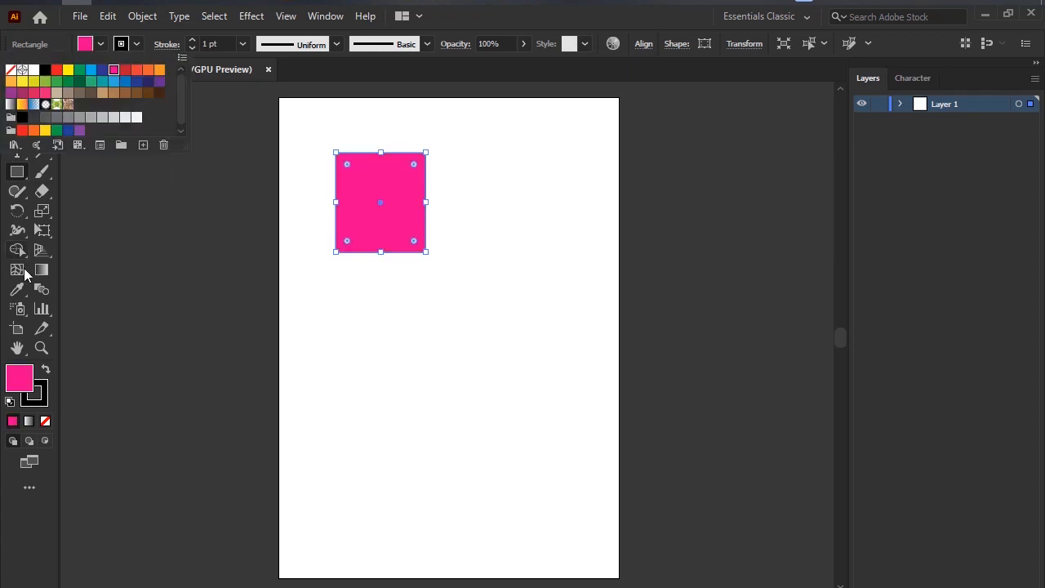
Give the rectangle a red stroke with a weight of 11 pt.
left_click(192, 39)
left_click(192, 39)
left_click(191, 39)
left_click(192, 40)
left_click(192, 39)
left_click(192, 39)
left_click(192, 39)
left_click(192, 39)
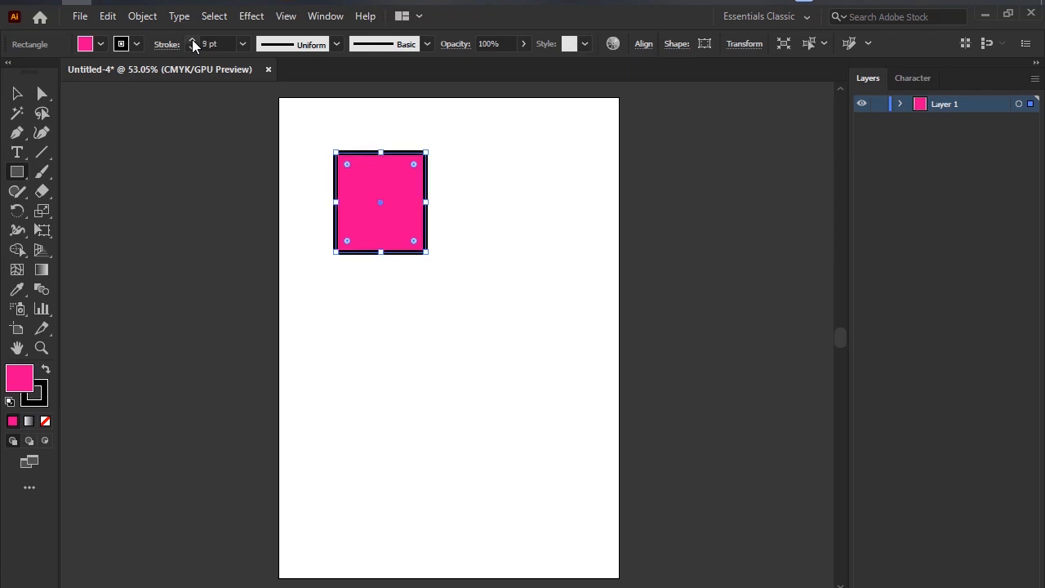
left_click(124, 45)
left_click(136, 119)
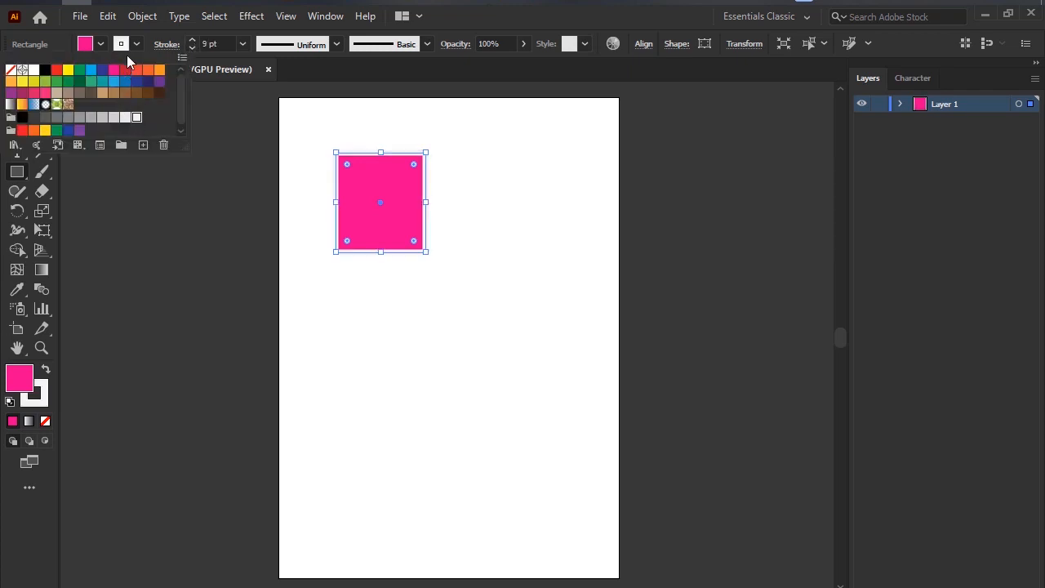
left_click(57, 71)
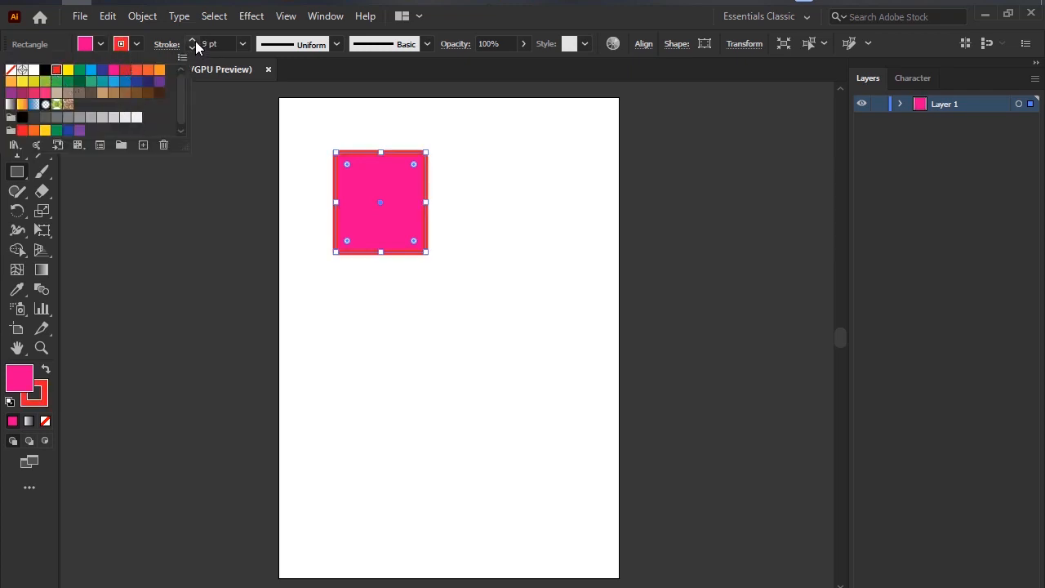
left_click(194, 41)
left_click(194, 41)
left_click(194, 42)
left_click(194, 41)
left_click(192, 49)
left_click(192, 49)
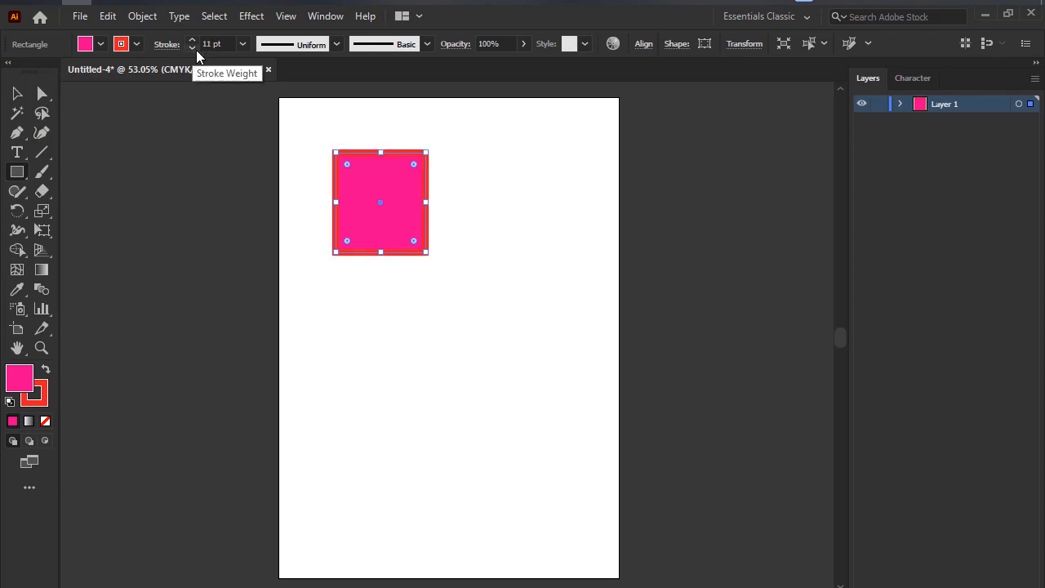
Apply the lens-shaped width profile to the rectangle's stroke, and try the flat-middle profile with nothing selected.
left_click(325, 47)
left_click(282, 94)
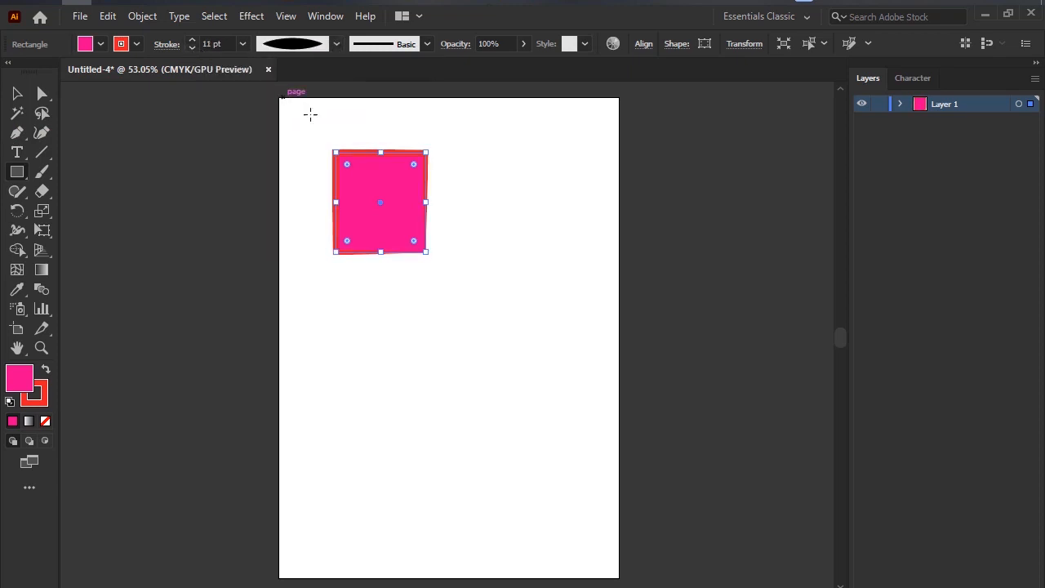
left_click(16, 93)
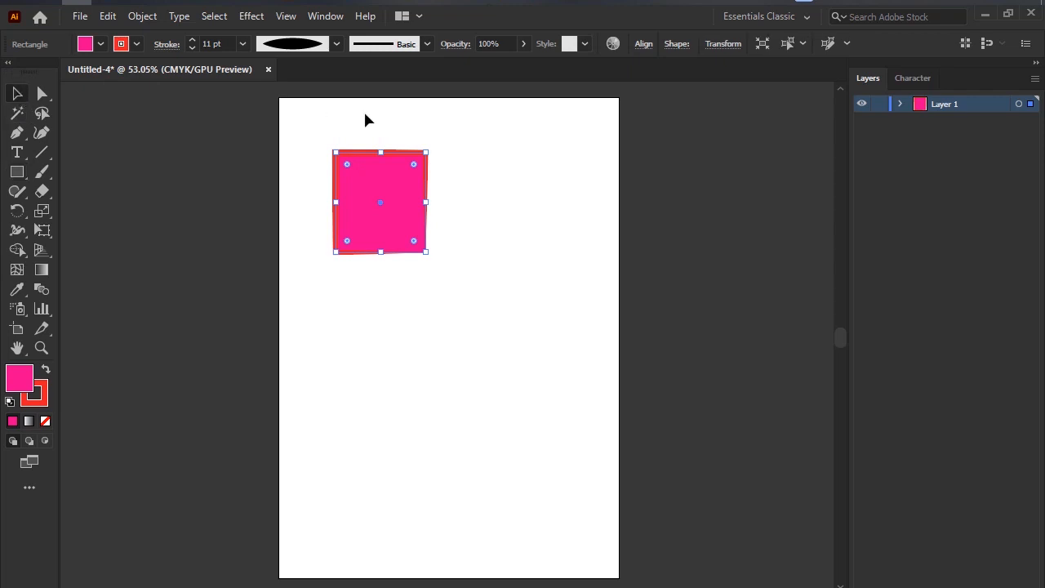
left_click(368, 99)
left_click(288, 51)
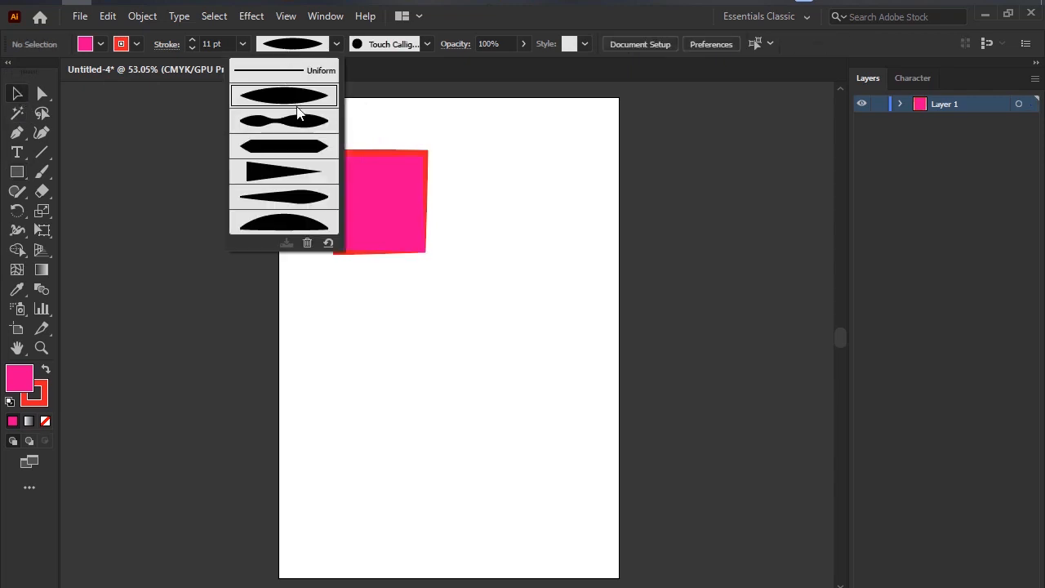
left_click(301, 144)
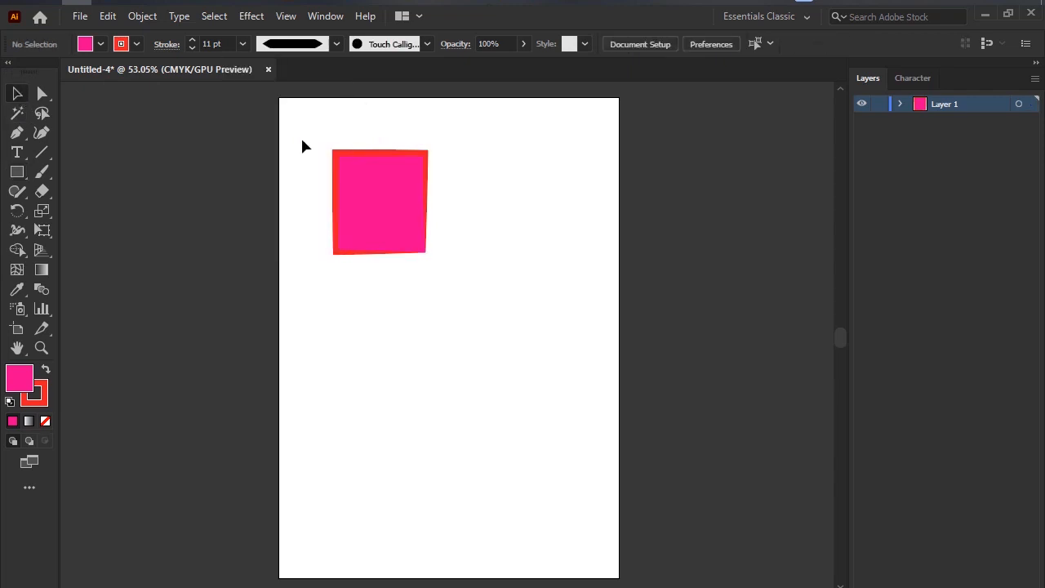
Move the pink rectangle off the artboard onto the empty canvas beside it.
left_click(336, 185)
scroll(368, 181, "up", 3)
scroll(454, 194, "down", 4)
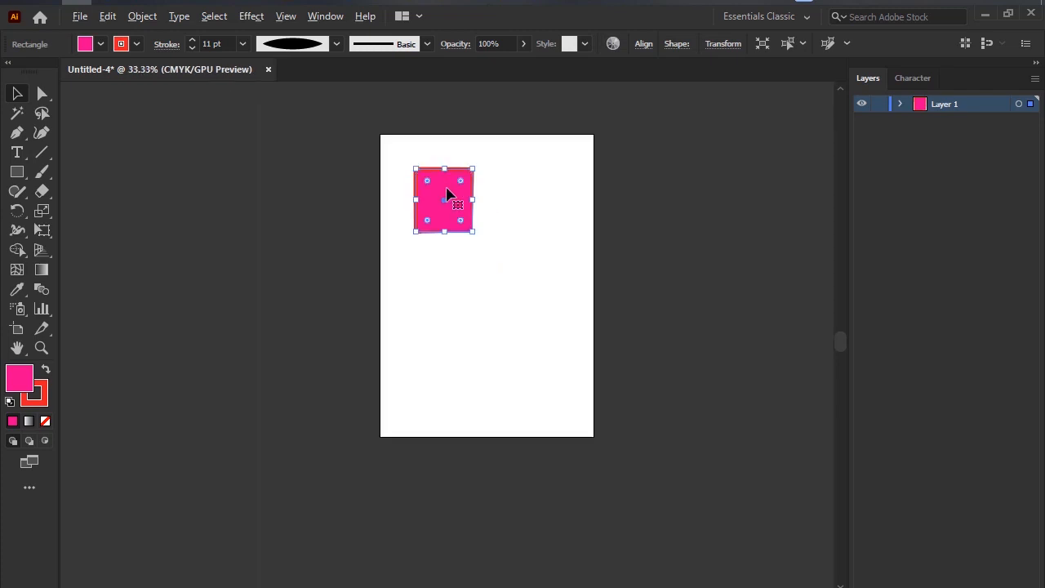
left_click_drag(446, 188, 221, 234)
left_click_drag(295, 289, 423, 289)
left_click(431, 269)
scroll(430, 262, "up", 2)
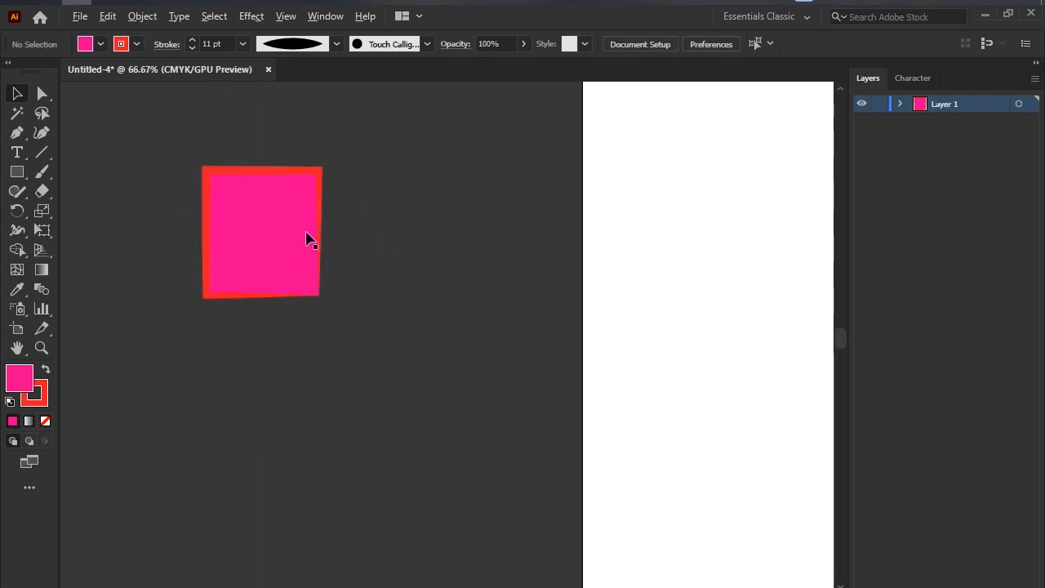
Enlarge the rectangle to more than double its width and reposition it on the canvas beside the artboard.
left_click(308, 205)
left_click_drag(321, 172, 405, 104)
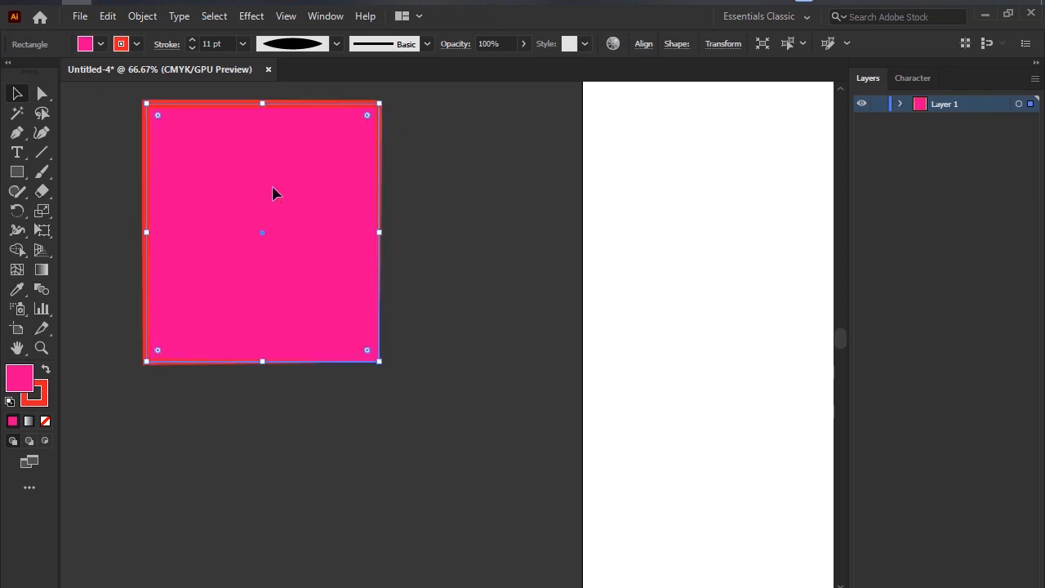
left_click_drag(275, 193, 297, 250)
left_click_drag(399, 155, 423, 151)
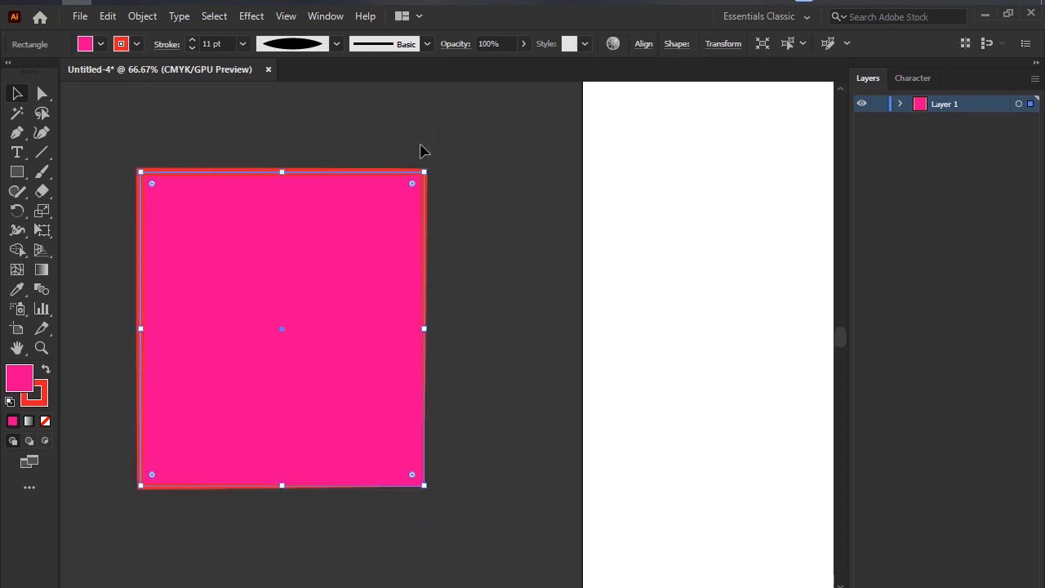
Apply the width profile with a flat middle and pointed ends to the rectangle's stroke, and deselect the rectangle.
left_click(305, 44)
left_click(297, 150)
left_click(367, 156)
left_click(377, 214)
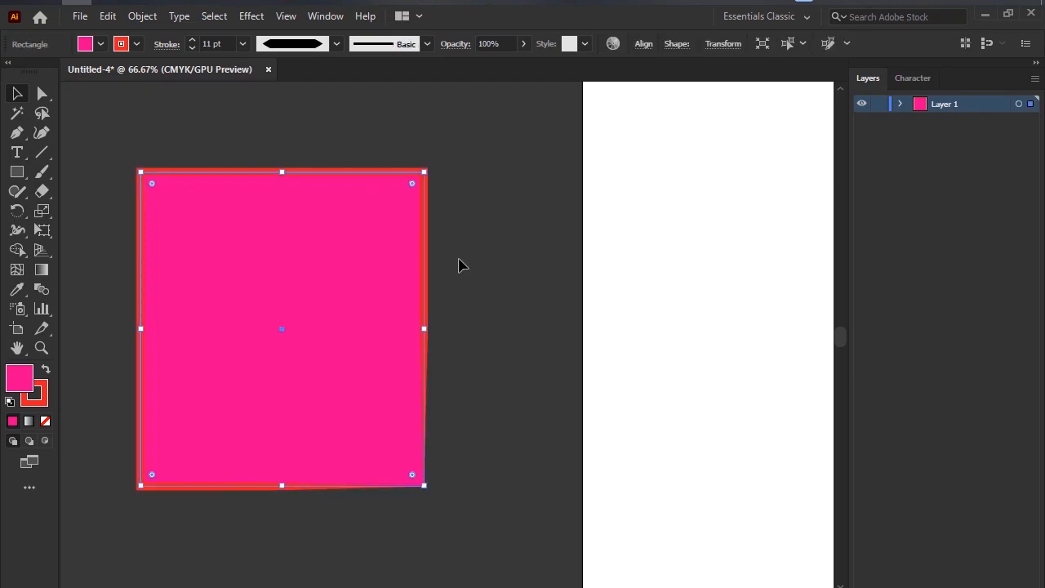
left_click(506, 227)
Mark where the rectangle's stroke starts thinning on a screen capture, and discard the capture.
key("Print")
left_click_drag(112, 134, 540, 549)
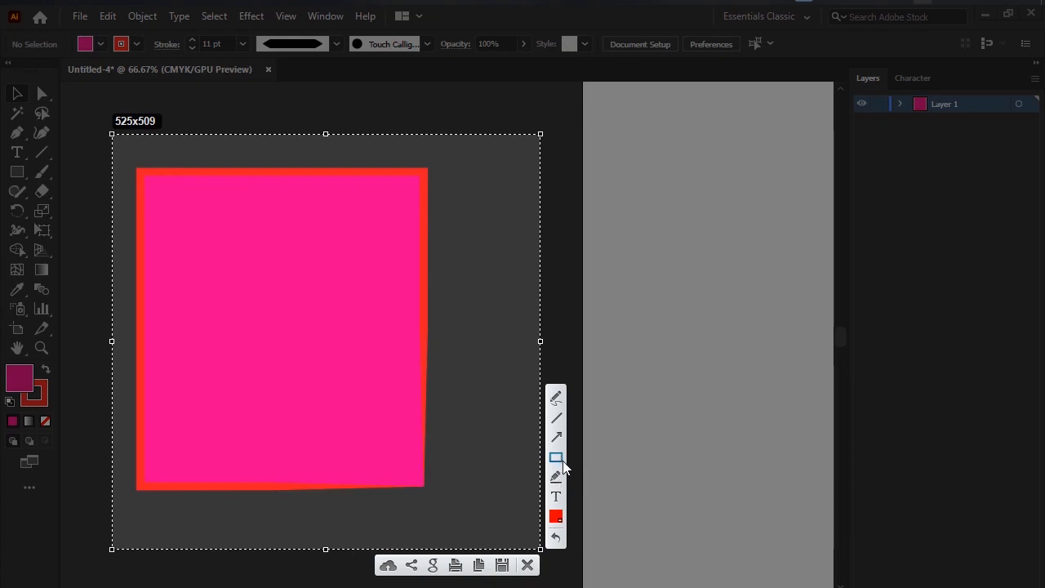
mouse_move(423, 304)
left_mouse_down()
mouse_move(437, 395)
mouse_move(435, 324)
left_mouse_up()
mouse_move(280, 475)
left_mouse_down()
mouse_move(245, 490)
mouse_move(393, 452)
mouse_move(233, 427)
left_mouse_up()
left_click(527, 565)
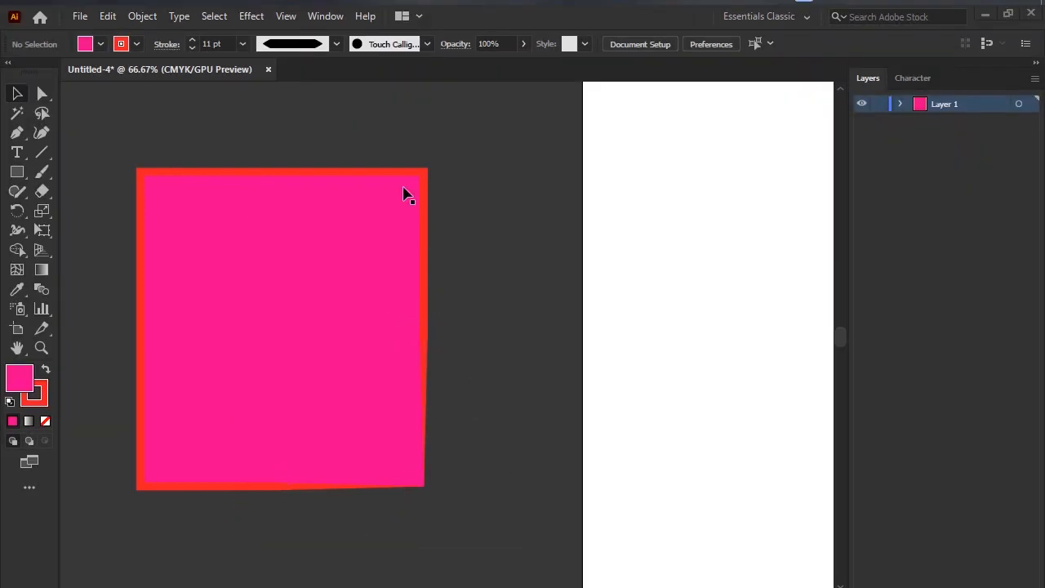
Compare other width profiles on the rectangle's stroke, applying the arch-shaped one and restoring the flat-middle profile.
left_click(309, 44)
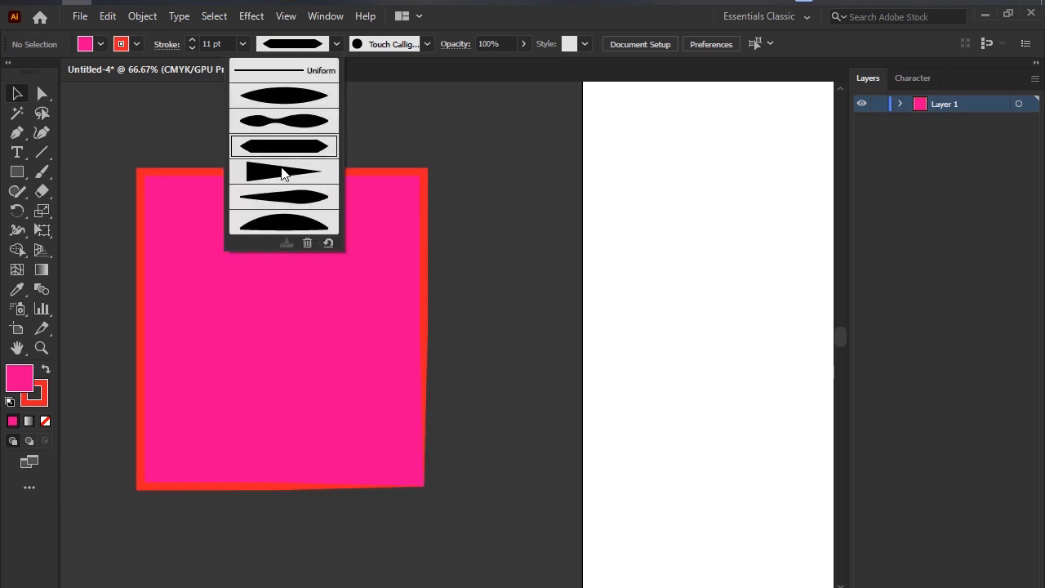
left_click(283, 172)
left_click(301, 46)
left_click(241, 299)
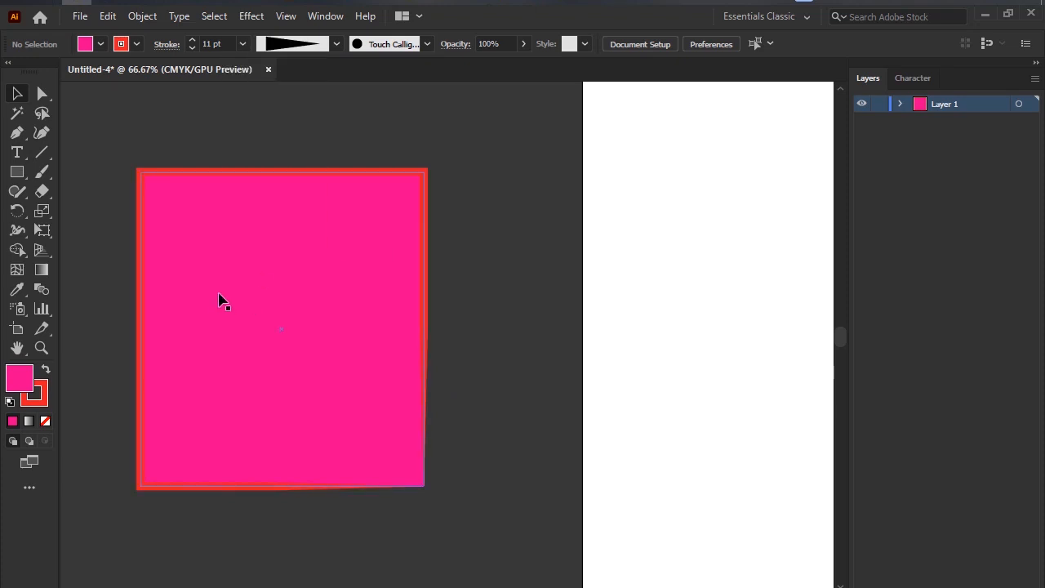
left_click(221, 301)
left_click(324, 46)
left_click(276, 227)
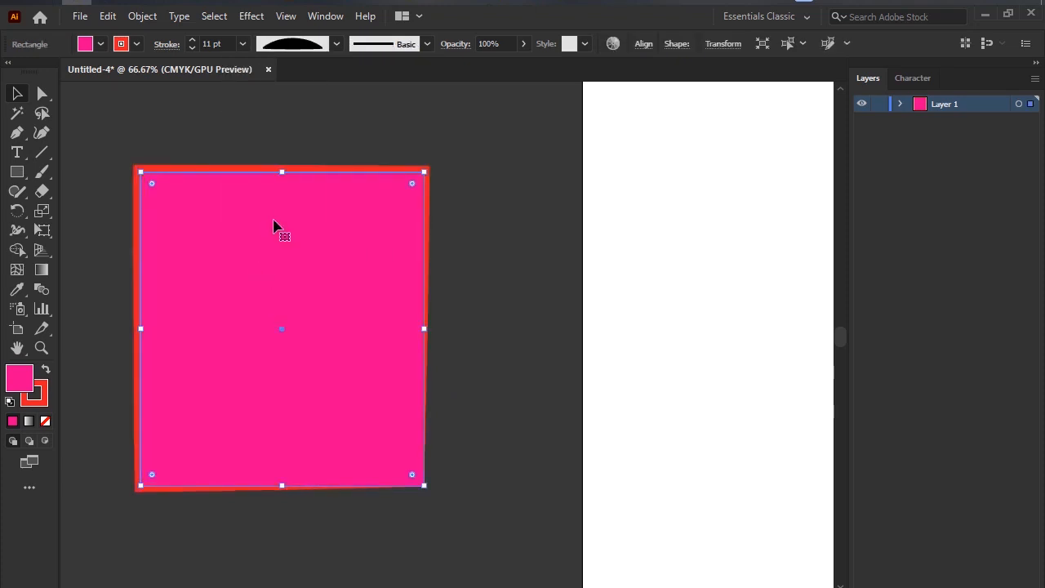
left_click(308, 51)
left_click(273, 153)
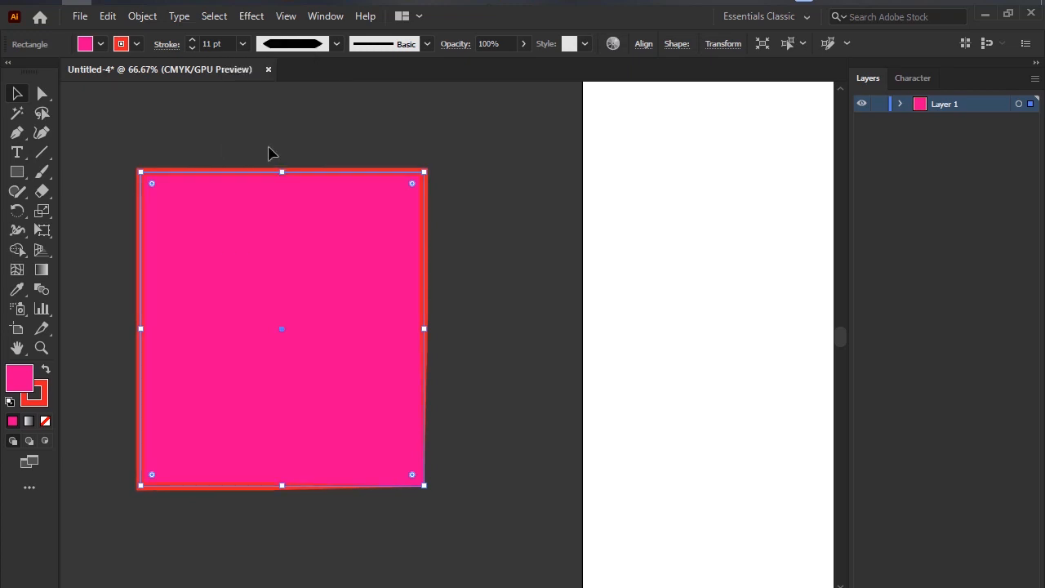
Try the 15 pt. Round and orange ornamental brushes on the rectangle's stroke, and settle on the rough charcoal brush.
left_click(397, 49)
left_click(312, 88)
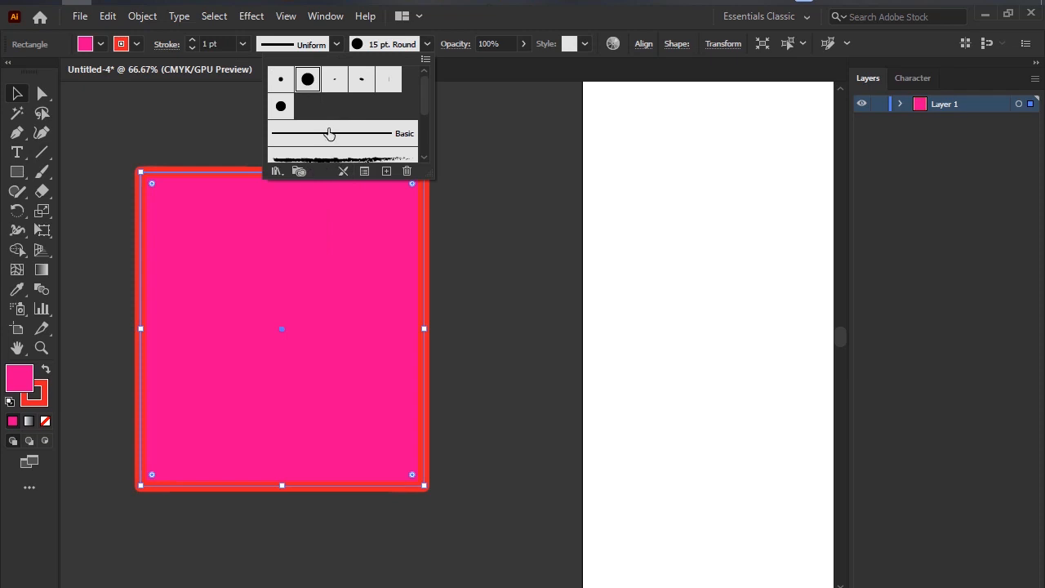
scroll(331, 149, "down", 2)
left_click(331, 150)
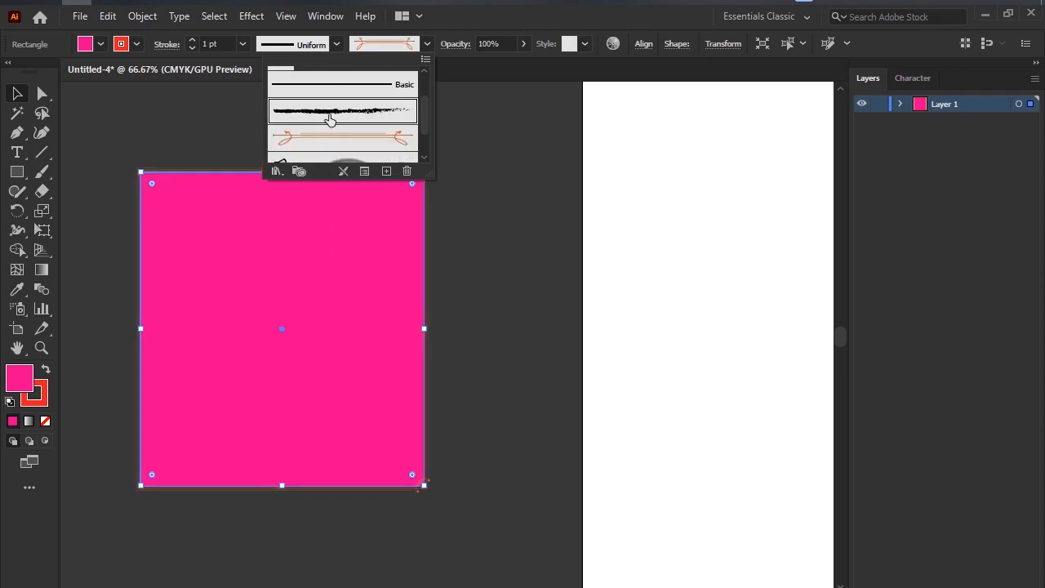
left_click(329, 115)
scroll(330, 150, "up", 2)
left_click(509, 238)
left_click(508, 237)
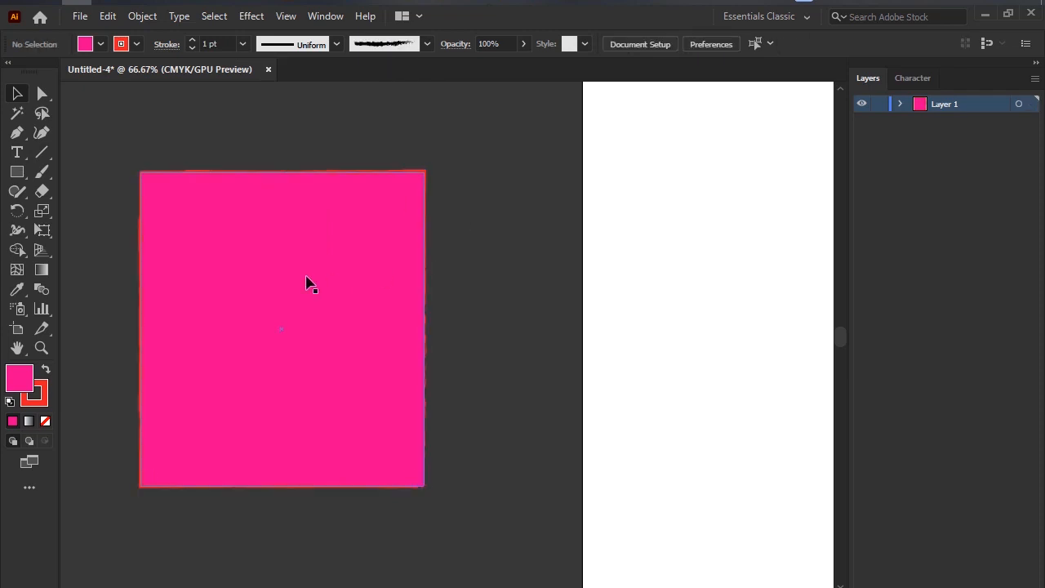
Move the charcoal-brushed rectangle slightly lower, increase its stroke weight to 8 pt, and deselect it.
mouse_move(307, 283)
left_mouse_down()
mouse_move(759, 280)
mouse_move(780, 268)
mouse_move(299, 334)
left_mouse_up()
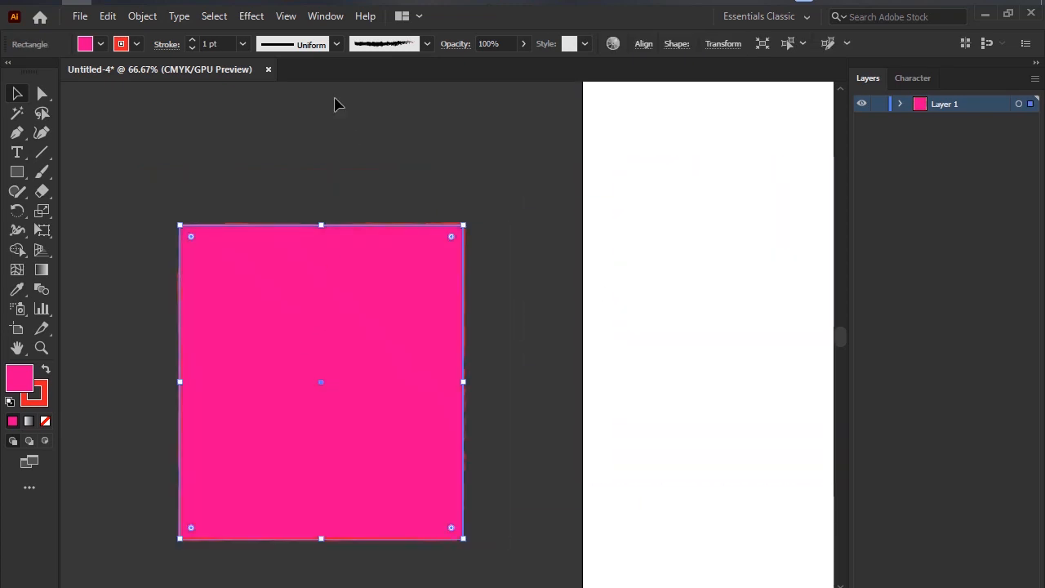
left_click(192, 41)
left_click(192, 41)
left_click(192, 41)
left_click(192, 40)
left_click(192, 41)
left_click(192, 40)
left_click(290, 155)
scroll(392, 252, "down", 5)
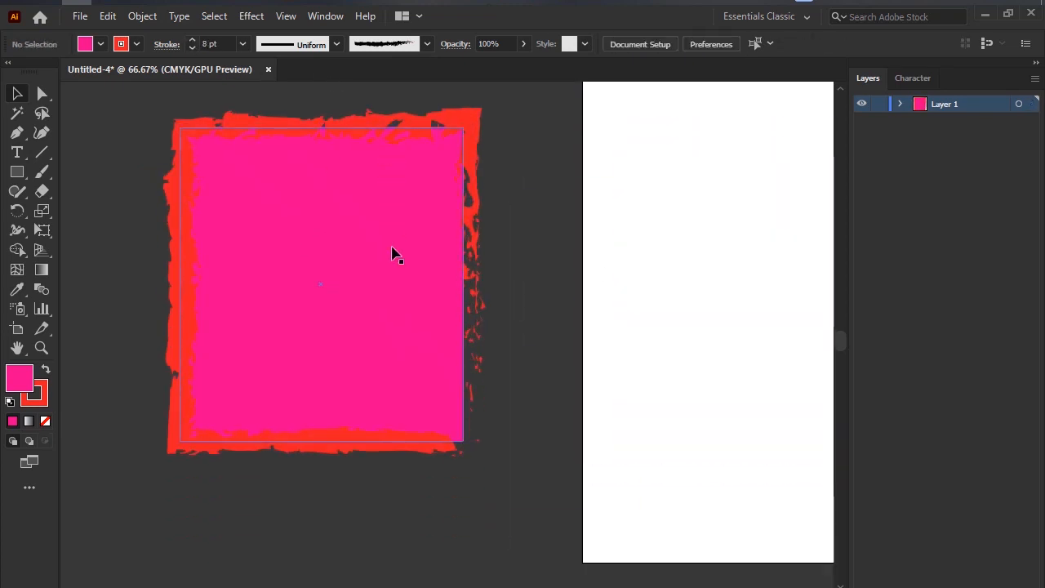
scroll(392, 254, "down", 2)
left_click_drag(361, 235, 338, 235)
left_click(280, 441)
Draw three more rectangles on the canvas around the brushed one: a wide one below it and two narrow upright ones beside it.
left_click(17, 171)
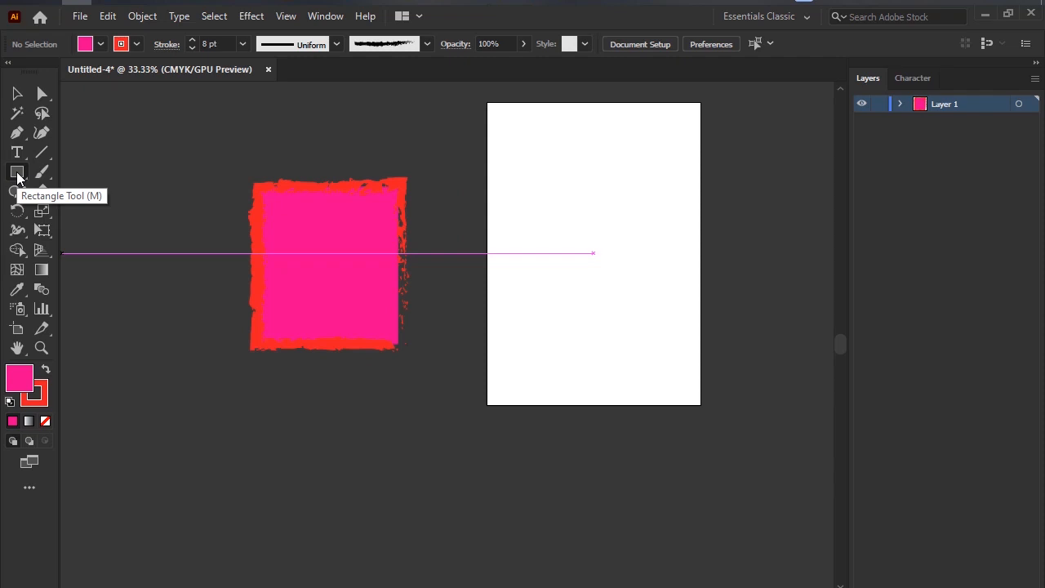
left_click_drag(17, 175, 50, 177)
left_click_drag(218, 399, 367, 535)
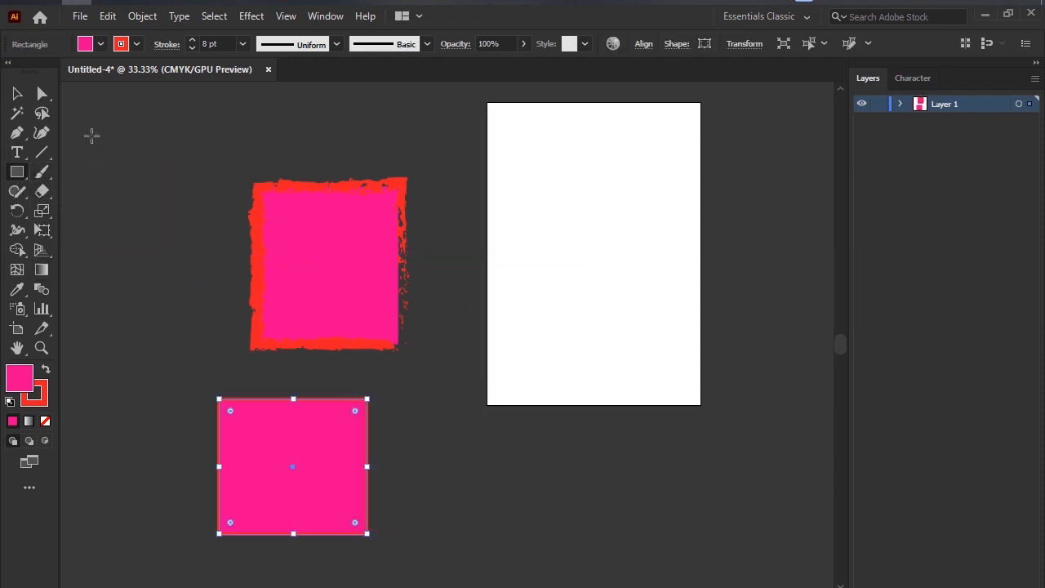
left_click_drag(92, 136, 169, 303)
left_click_drag(96, 335, 164, 476)
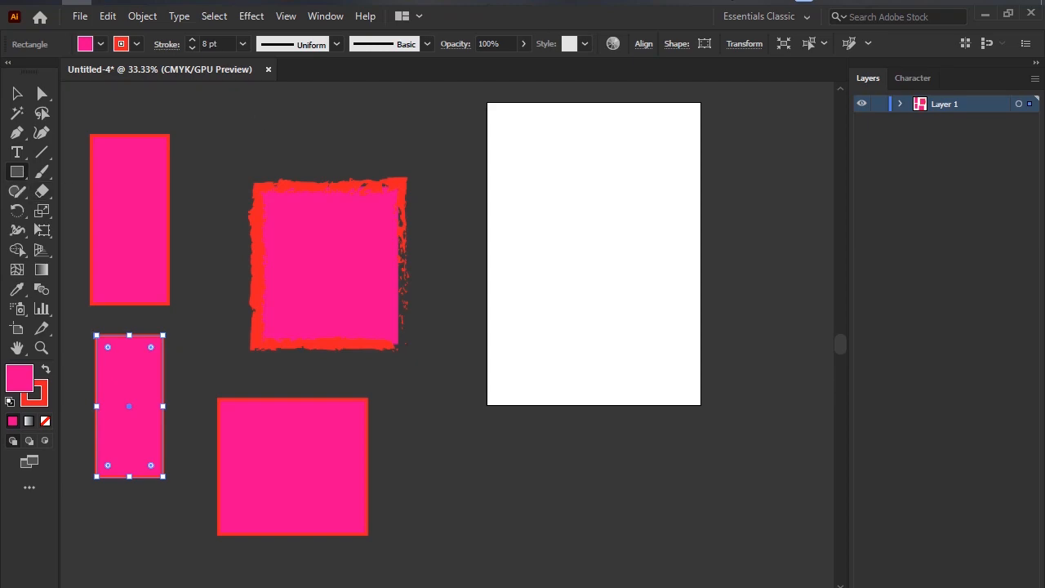
Mark the Rectangle tool on a screen capture, and discard the capture.
key("Print")
left_click_drag(0, 96, 315, 561)
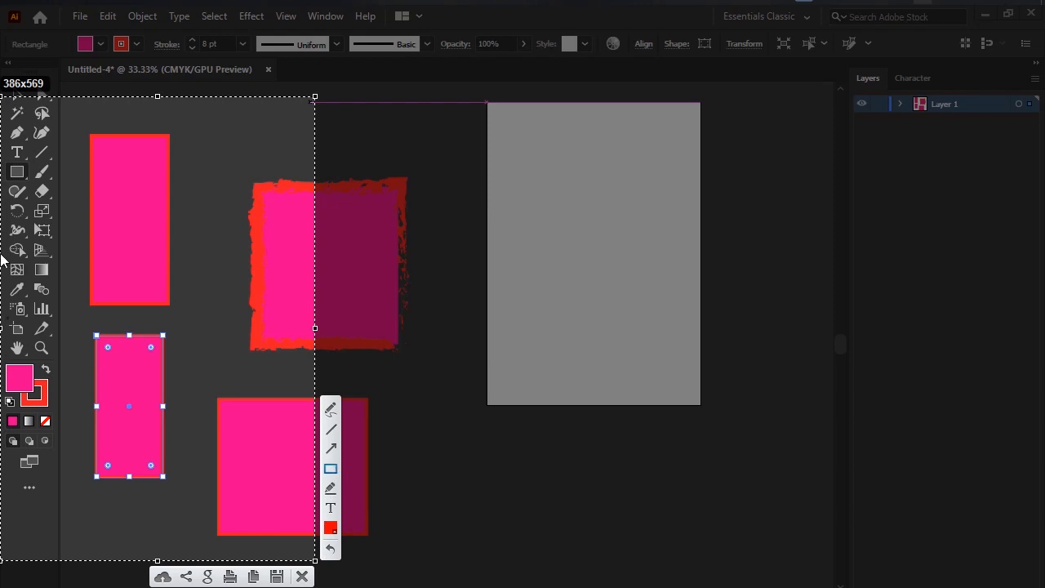
left_click_drag(1, 148, 44, 184)
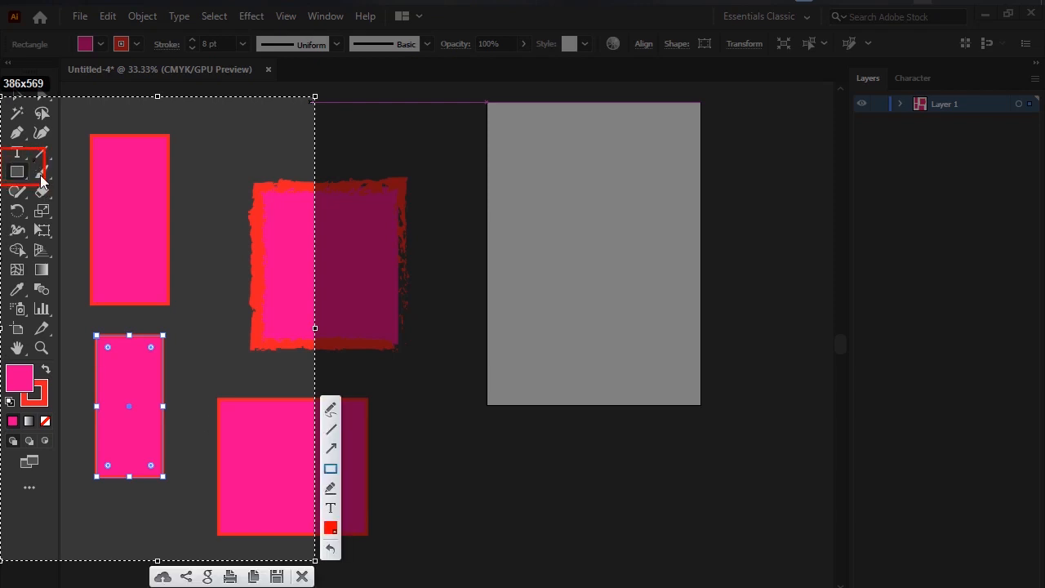
left_click(302, 577)
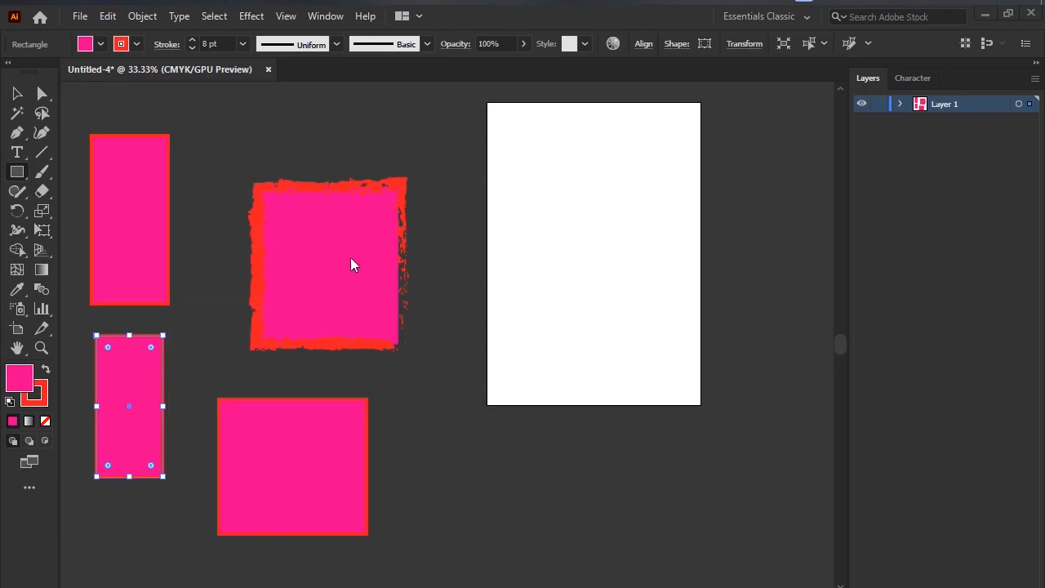
Switch to the Selection tool, mark it on a screen capture, and discard the capture.
left_click(16, 96)
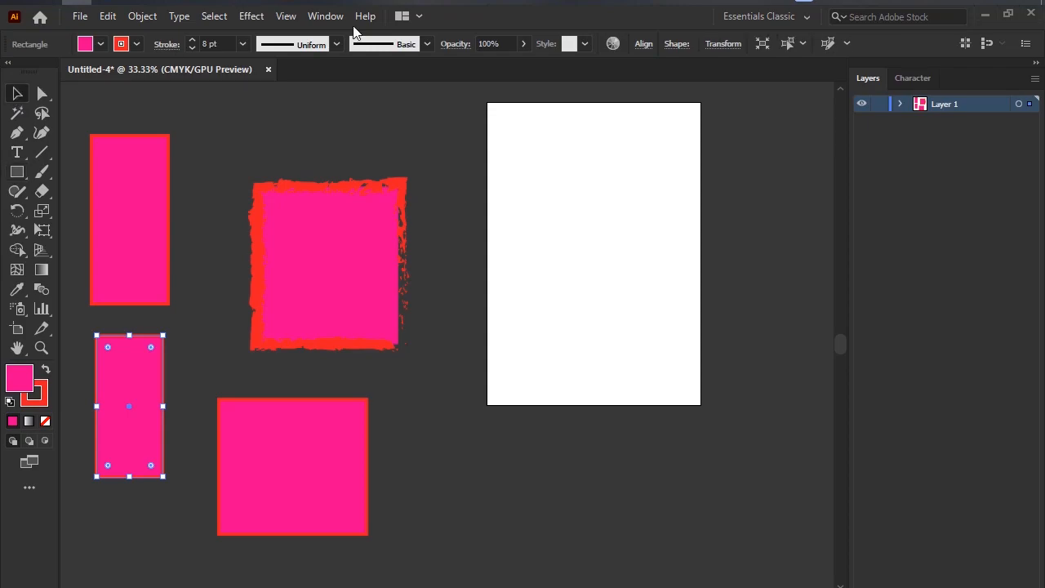
key("Print")
left_click_drag(0, 30, 159, 475)
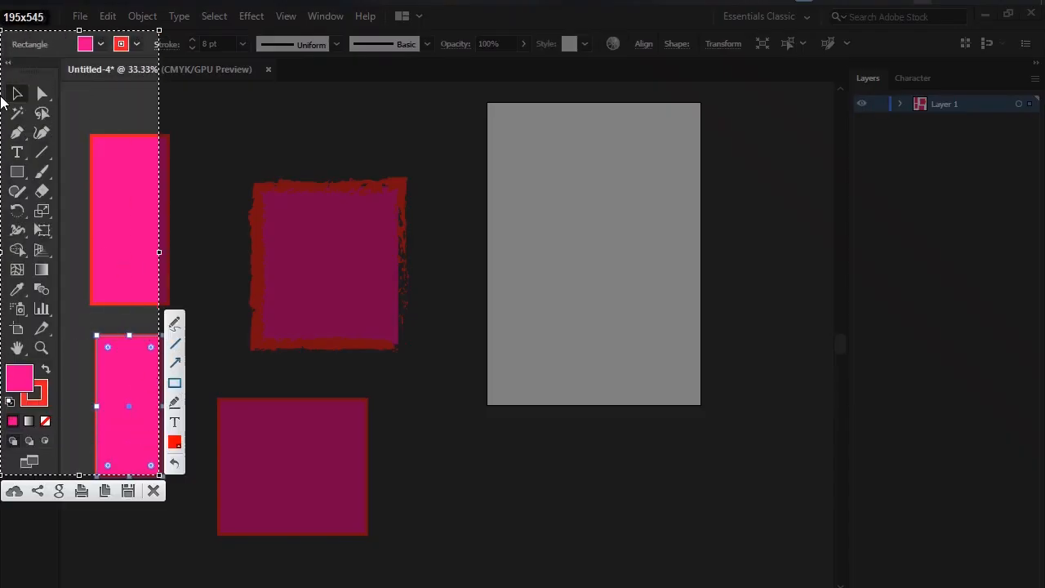
left_click_drag(1, 82, 25, 106)
left_click(158, 488)
Move the brushed rectangle over the artboard's right edge and line up the three plain rectangles in a row beside the artboard.
left_click_drag(140, 170, 212, 142)
left_click_drag(357, 222, 664, 239)
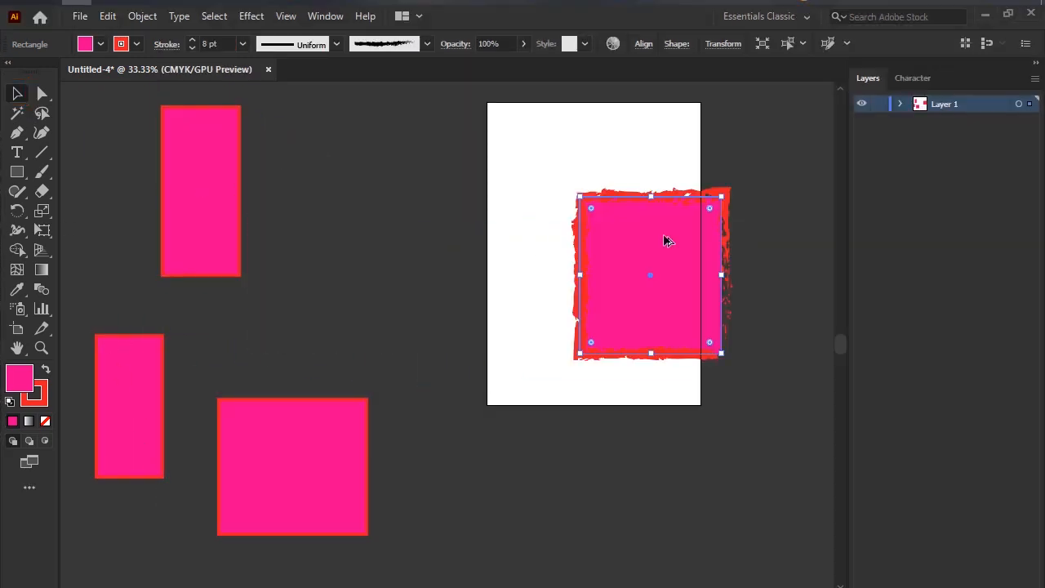
scroll(665, 240, "down", 1)
left_click_drag(318, 199, 142, 198)
left_click_drag(351, 363, 347, 149)
left_click(248, 315)
left_click_drag(260, 322, 235, 155)
Move the wide rectangle below the row and put the brushed rectangle in its place beside the two narrow ones.
left_click_drag(354, 191, 291, 376)
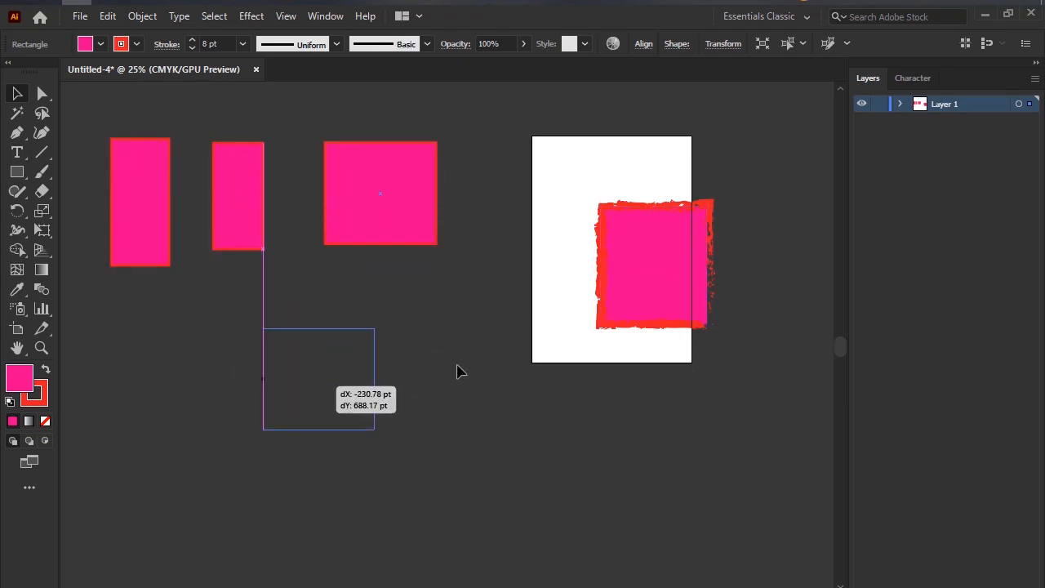
left_click_drag(643, 275, 326, 181)
left_click(299, 333)
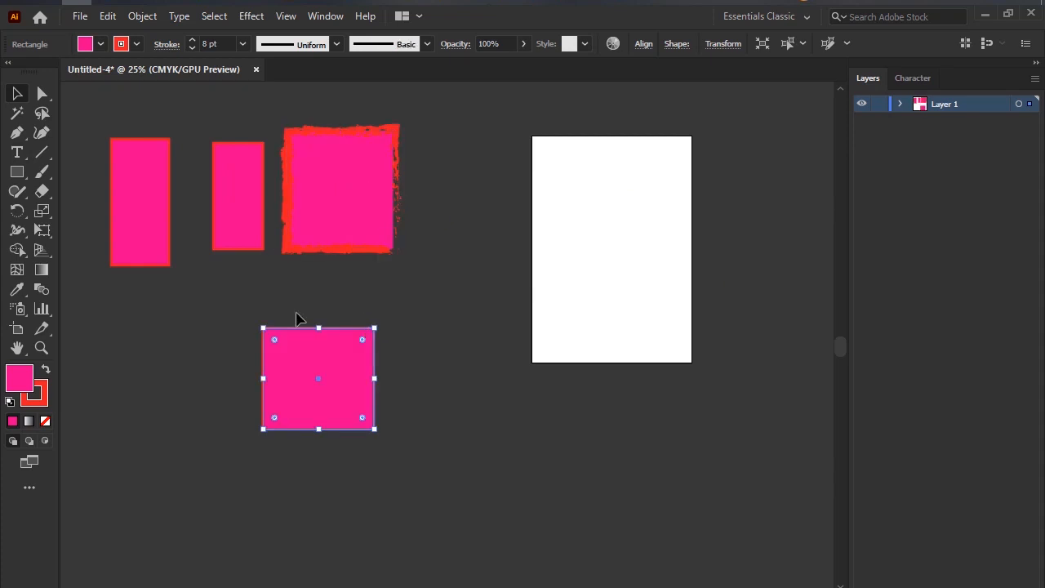
Draw a large upright rectangle between the wide rectangle and the artboard, and move it to the wide rectangle's other side.
left_click(18, 173)
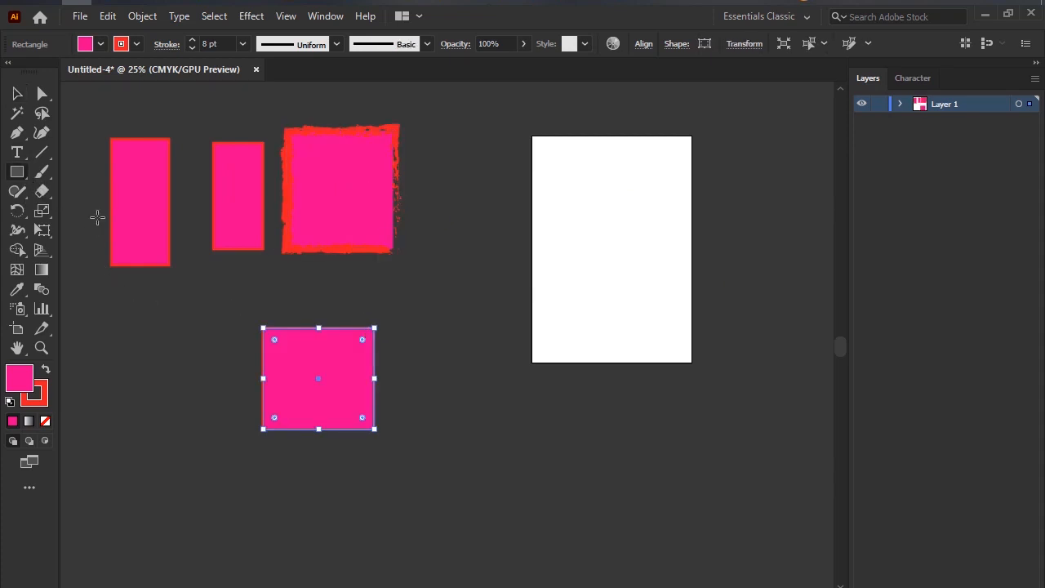
left_click_drag(401, 290, 518, 467)
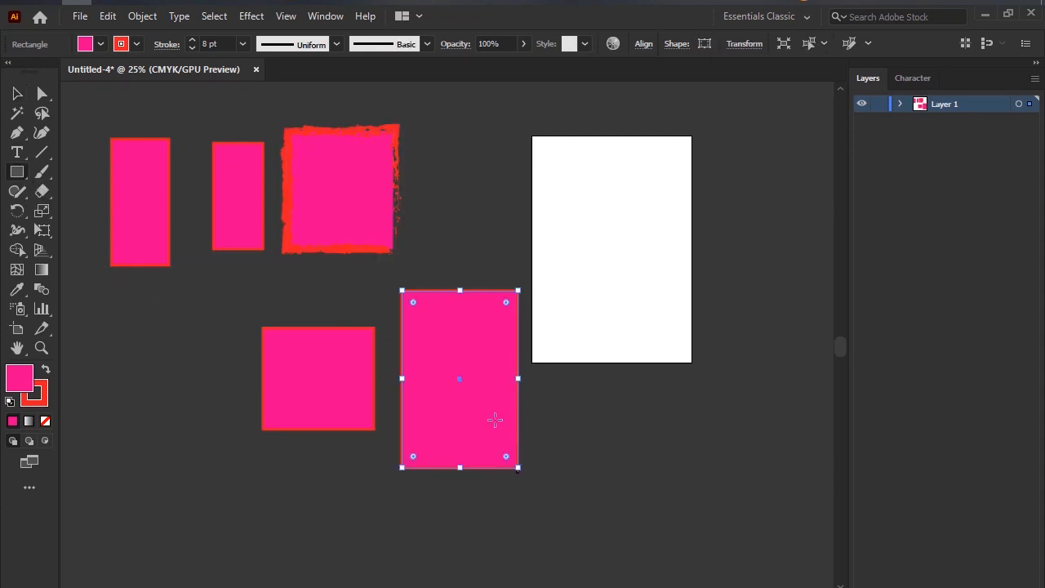
left_click(18, 94)
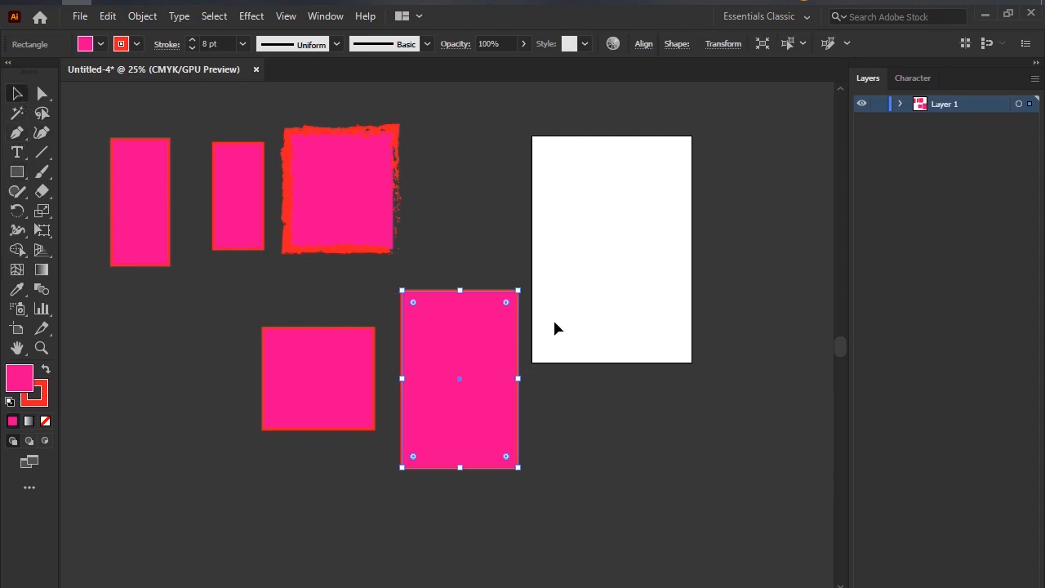
left_click_drag(443, 359, 117, 403)
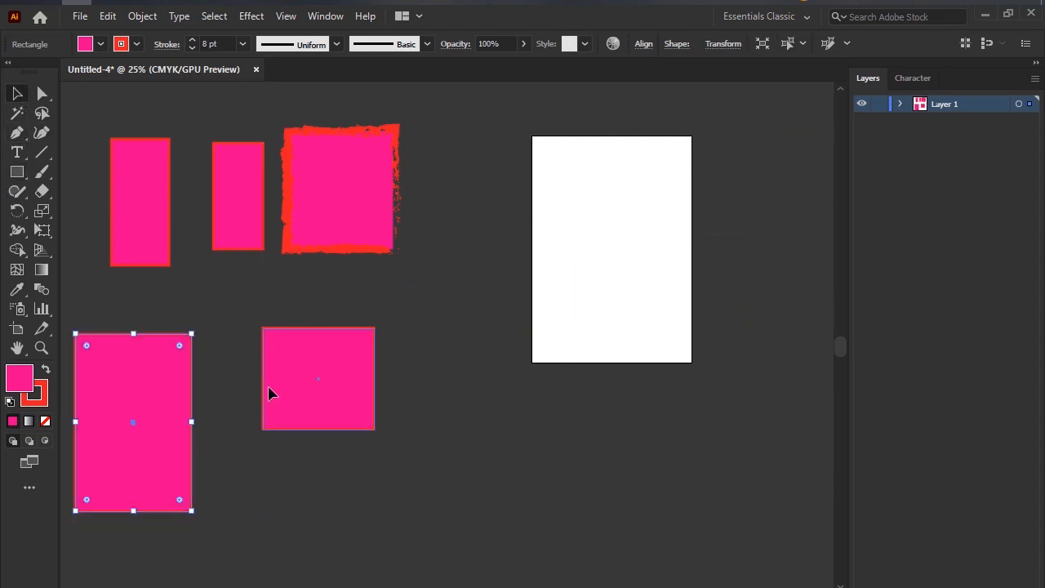
Spread out the lower shapes, moving the wide rectangle toward the artboard, the large upright one beside it, and the taller narrow one to the row's start.
left_click_drag(270, 392, 373, 376)
left_click_drag(147, 419, 253, 400)
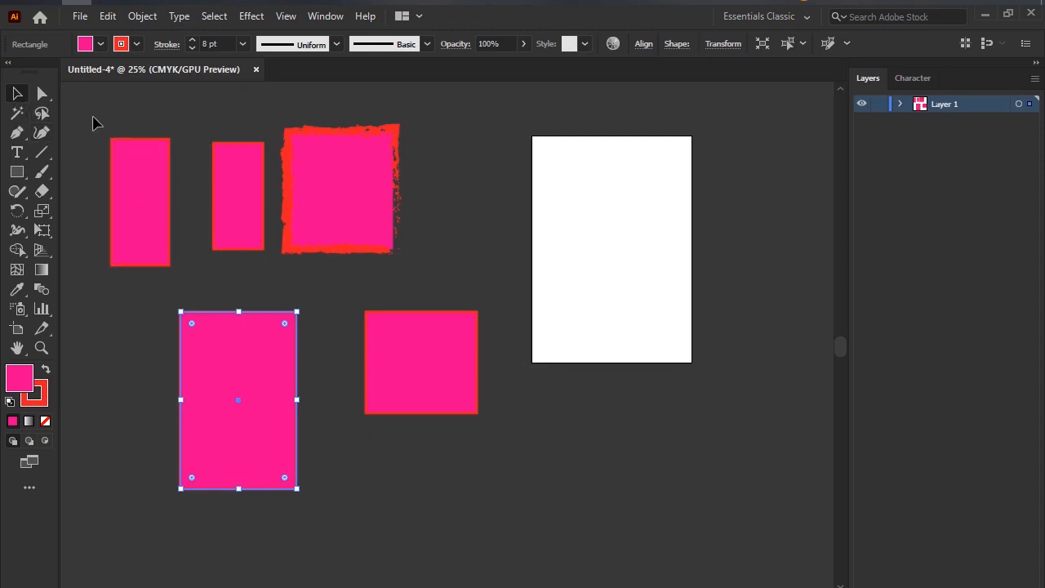
left_click_drag(130, 180, 100, 398)
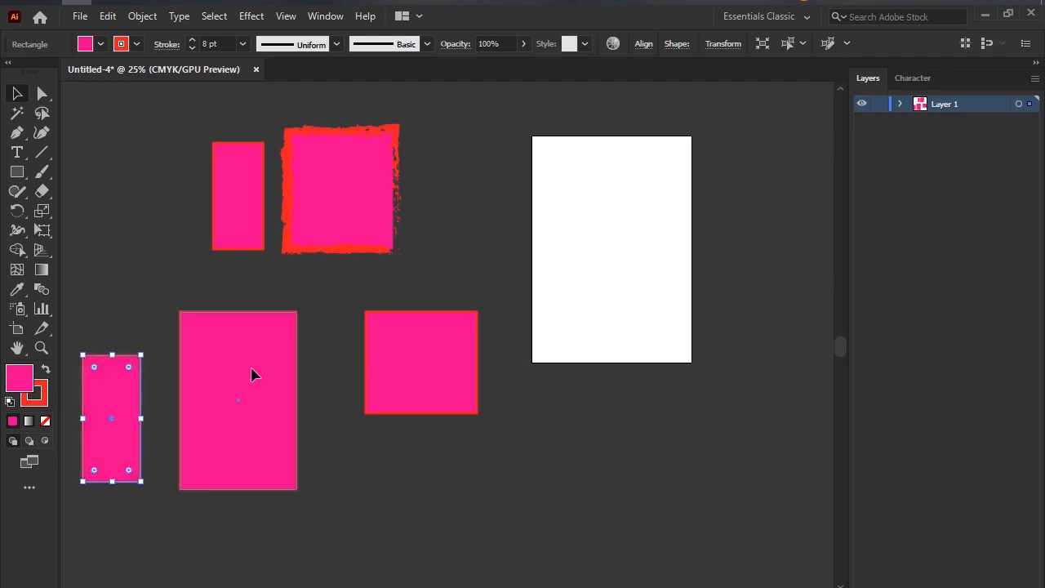
left_click_drag(251, 374, 276, 374)
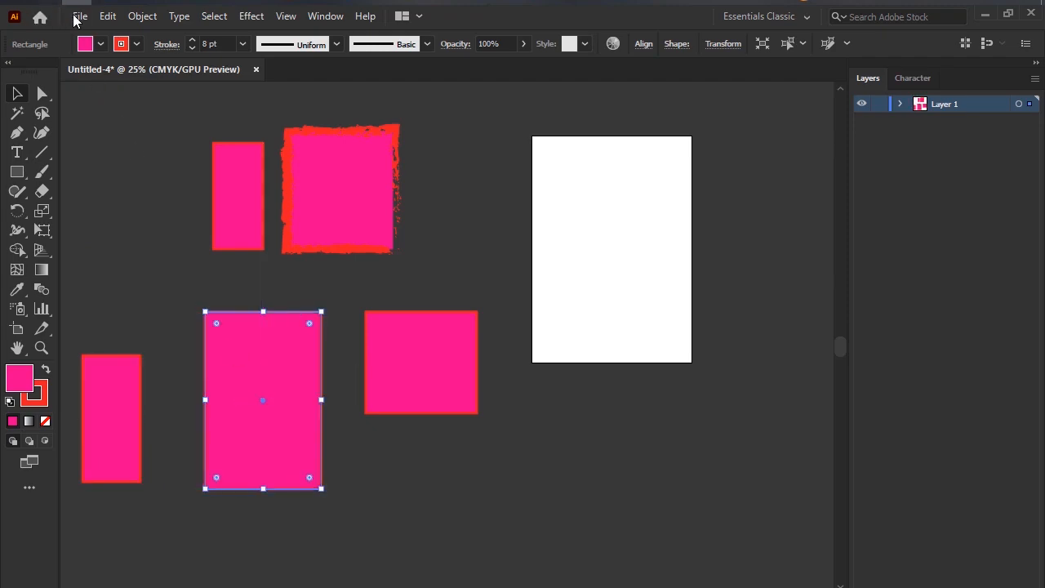
Open the Reminder bell PNG image from the Downloads folder as a new document.
left_click(80, 15)
left_click(106, 70)
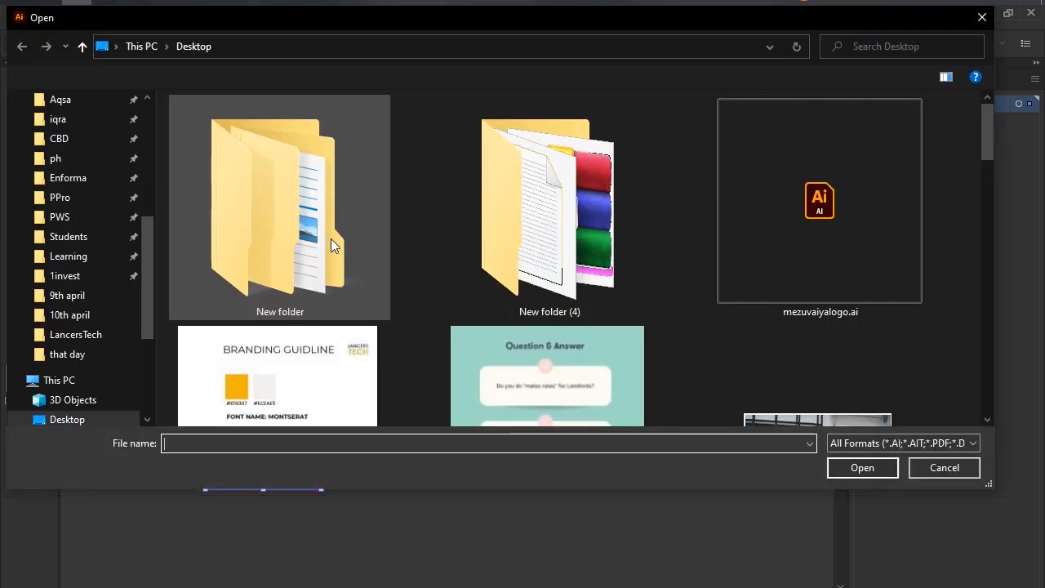
scroll(113, 361, "up", 3)
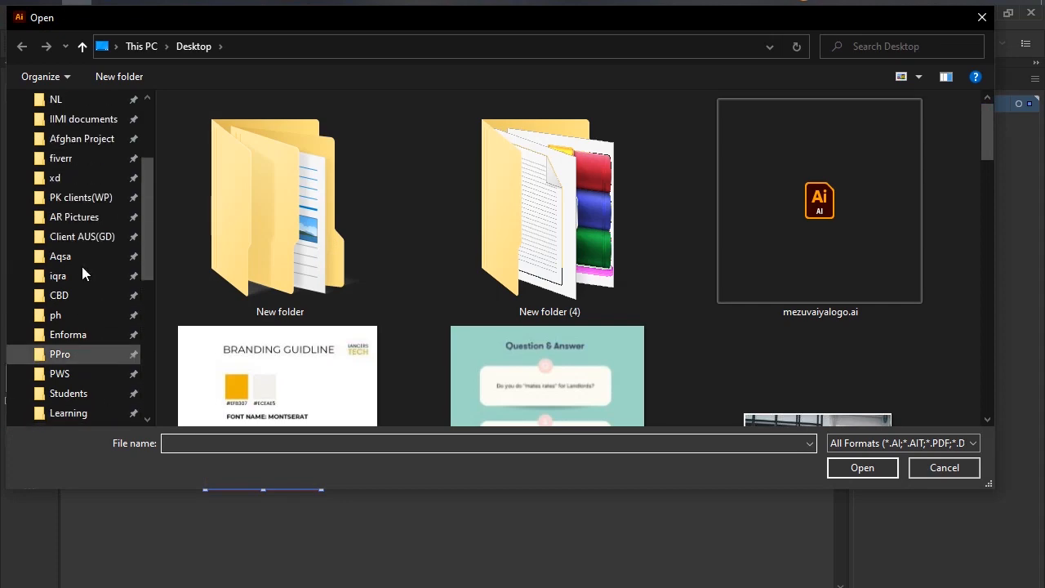
scroll(81, 266, "up", 3)
left_click(90, 171)
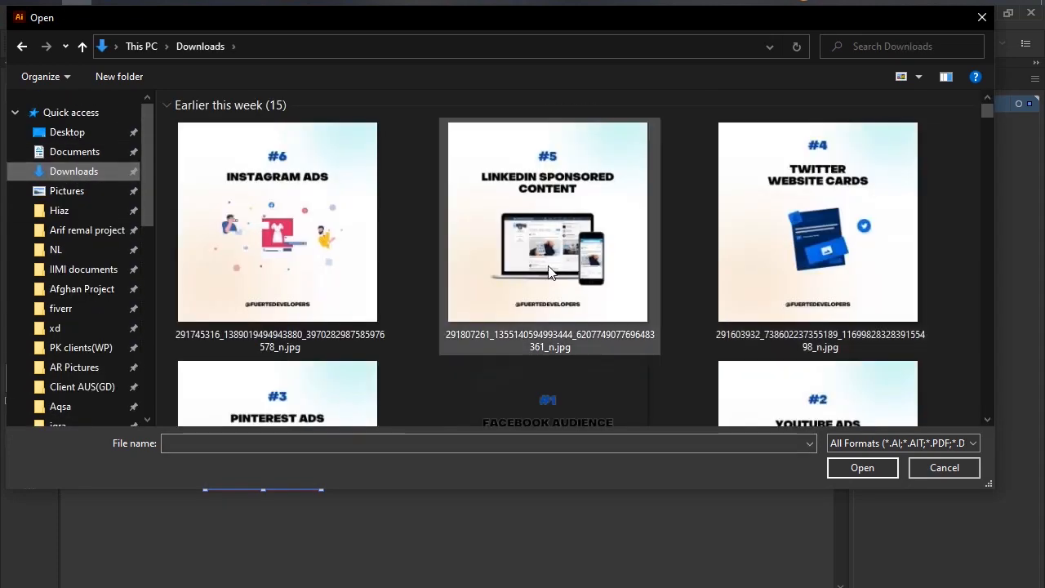
scroll(547, 267, "down", 15)
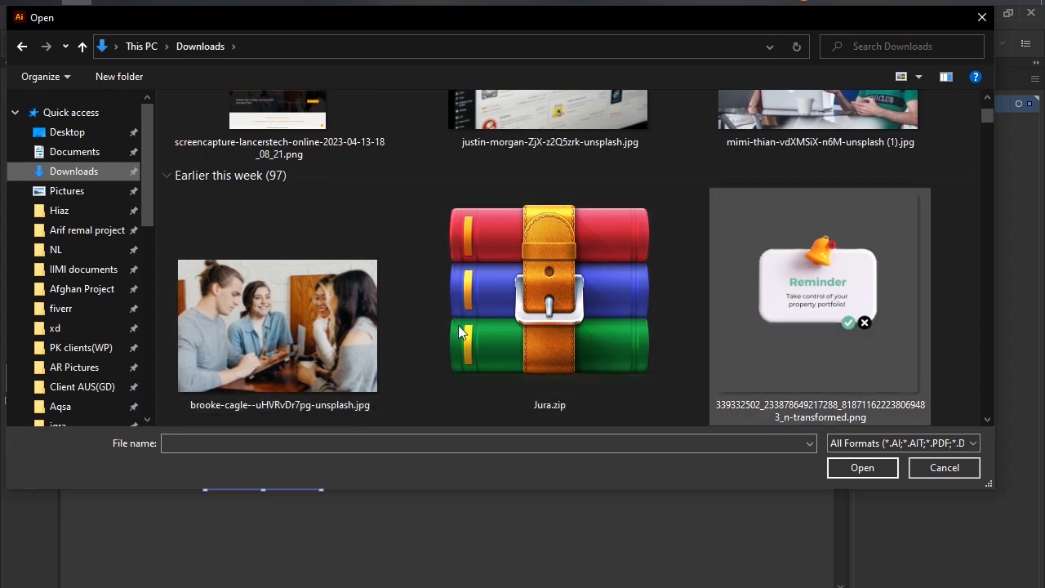
key("Escape")
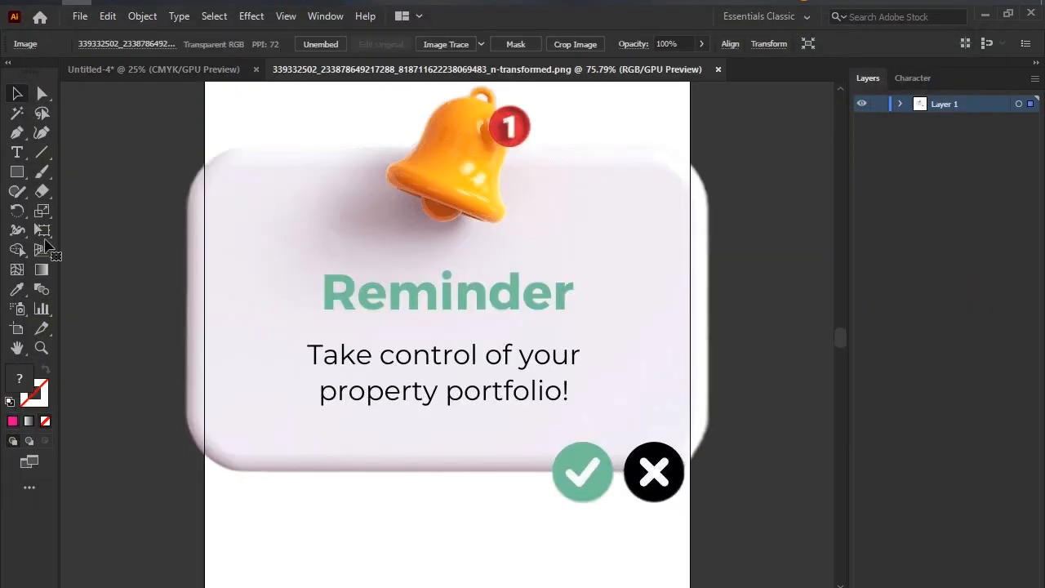
Mark the Selection tool on a screen capture of the Reminder image document, and discard the capture.
scroll(575, 237, "down", 4)
scroll(558, 288, "up", 2)
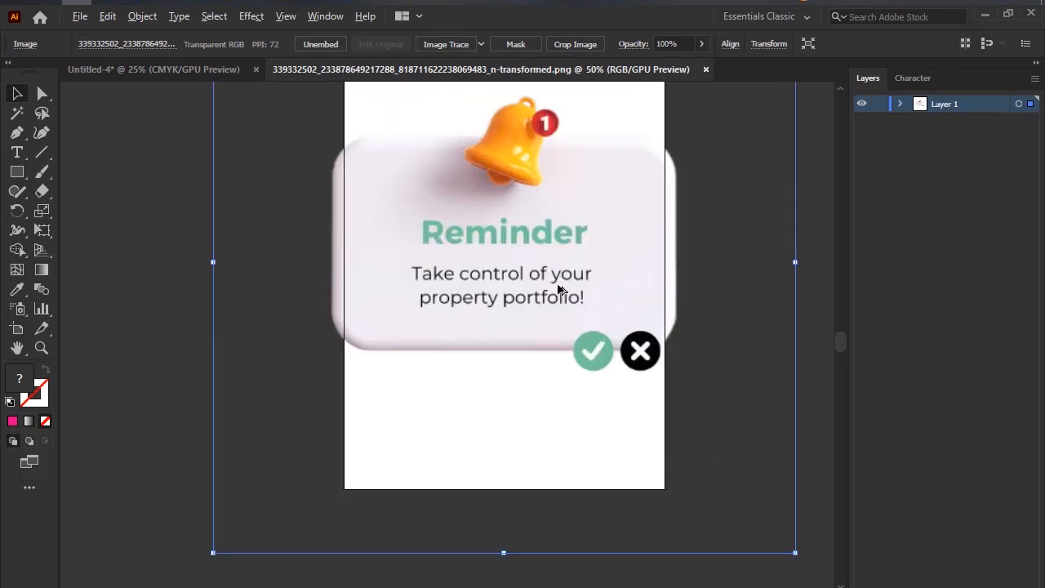
scroll(558, 287, "down", 2)
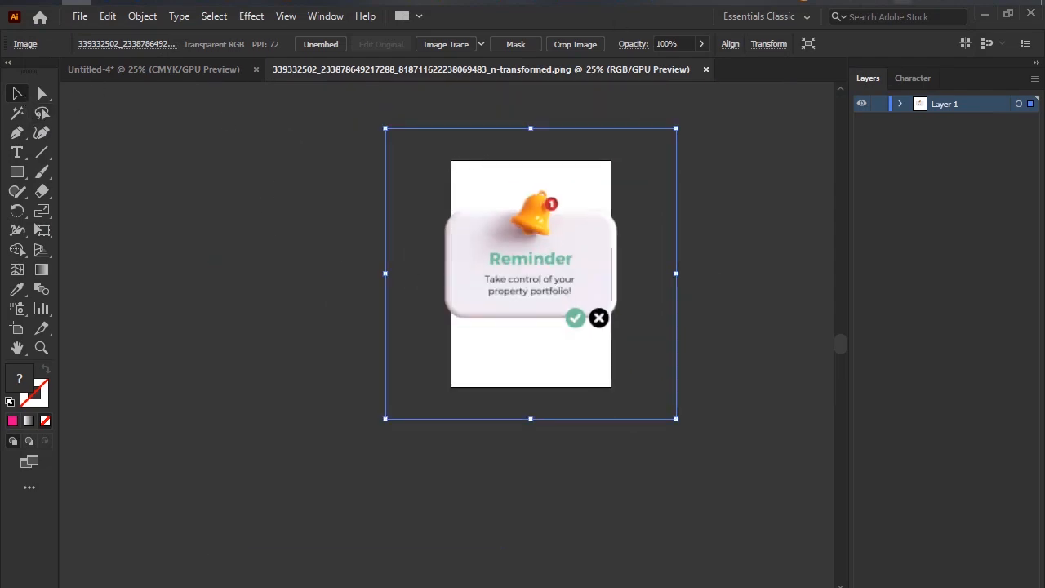
key("Print")
left_click_drag(0, 67, 134, 409)
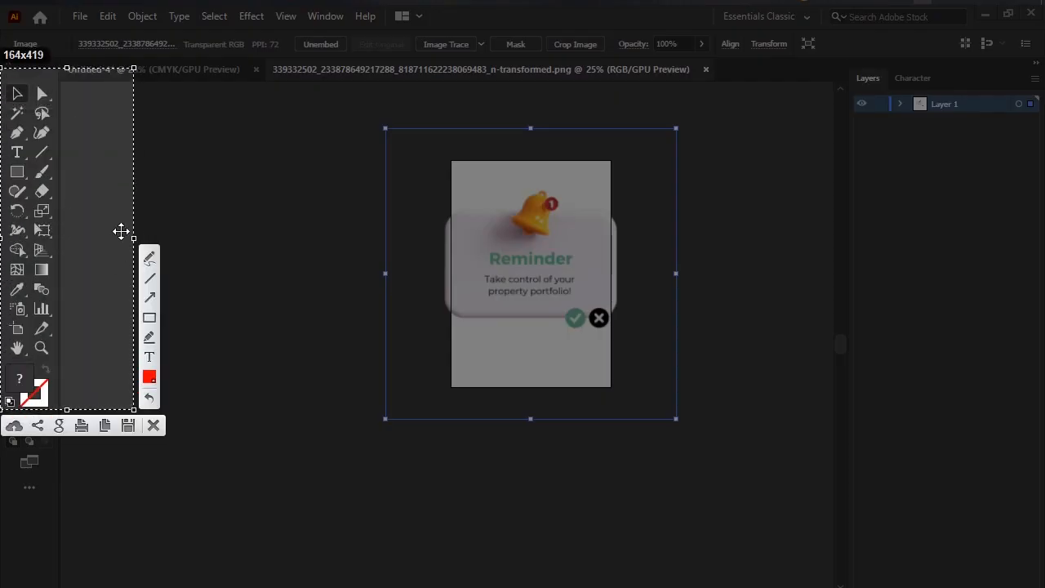
left_click_drag(5, 84, 36, 104)
left_click(152, 426)
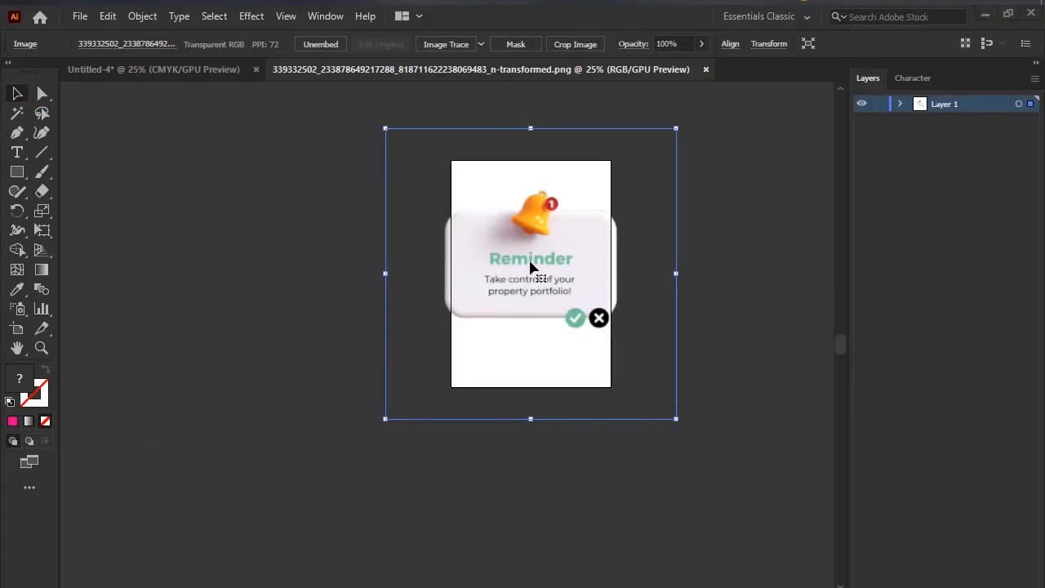
Move the Reminder image into the Untitled-4 document, place it over the artboard's right edge, and deselect it.
left_click_drag(480, 259, 729, 386)
left_click_drag(731, 385, 754, 278)
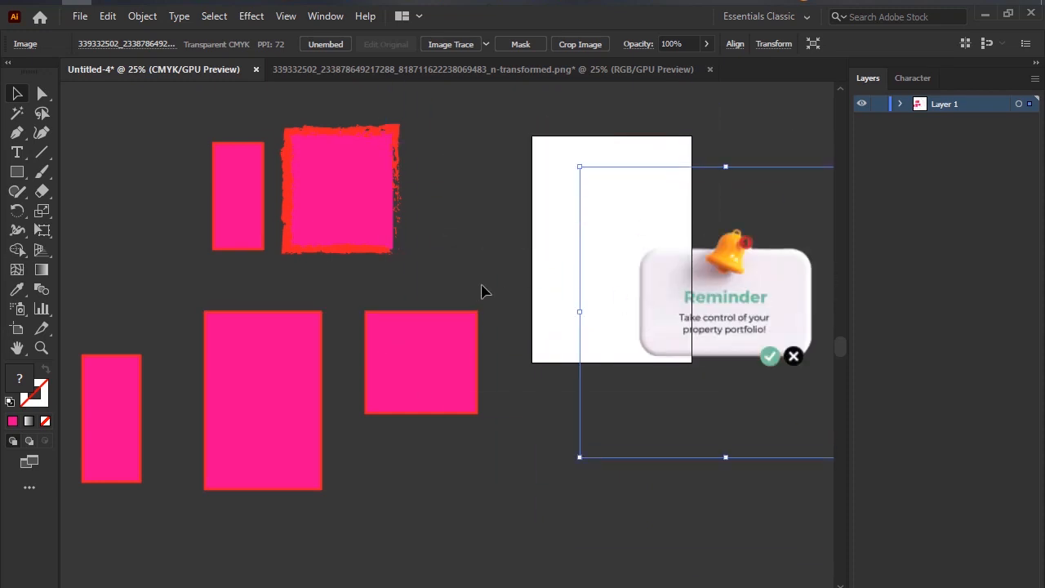
left_click(482, 291)
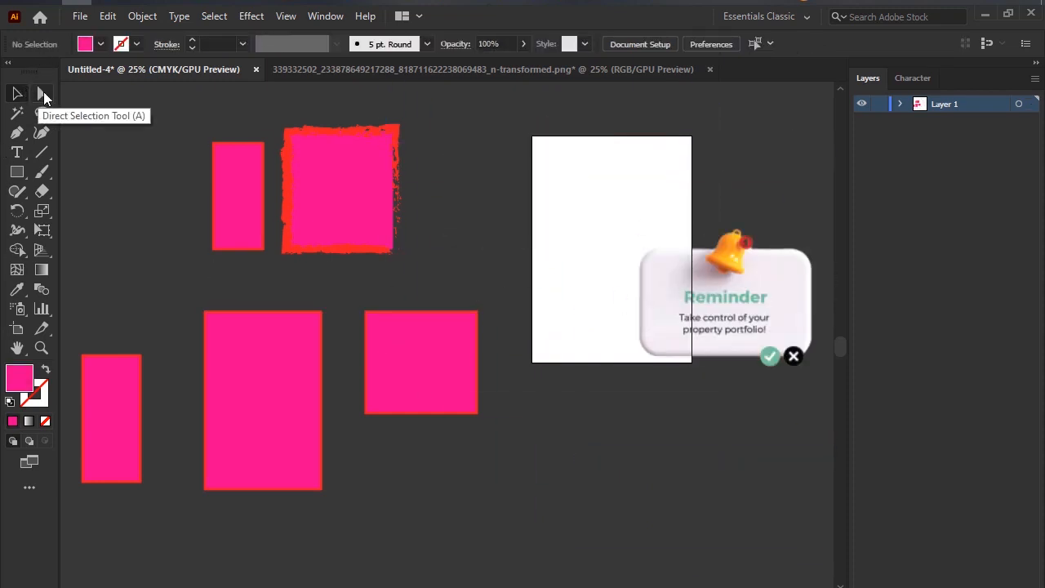
Select the narrow rectangle beside the brushed one with the Selection tool and examine its bounding box and corner widgets up close.
left_click(43, 93)
left_click(17, 93)
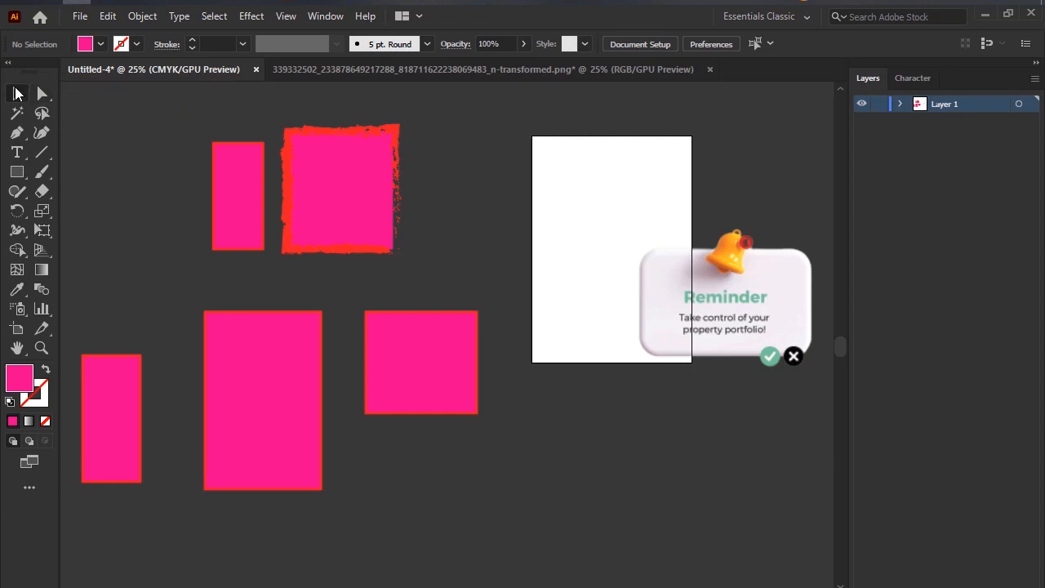
left_click(238, 180)
scroll(242, 174, "up", 4)
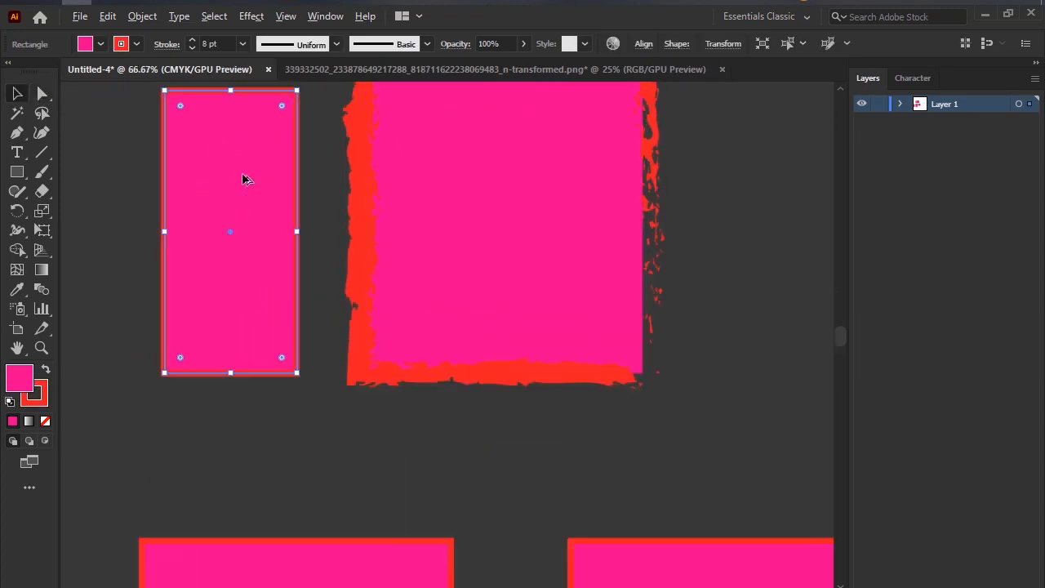
scroll(242, 174, "down", 3)
scroll(242, 174, "up", 3)
left_click_drag(275, 284, 305, 405)
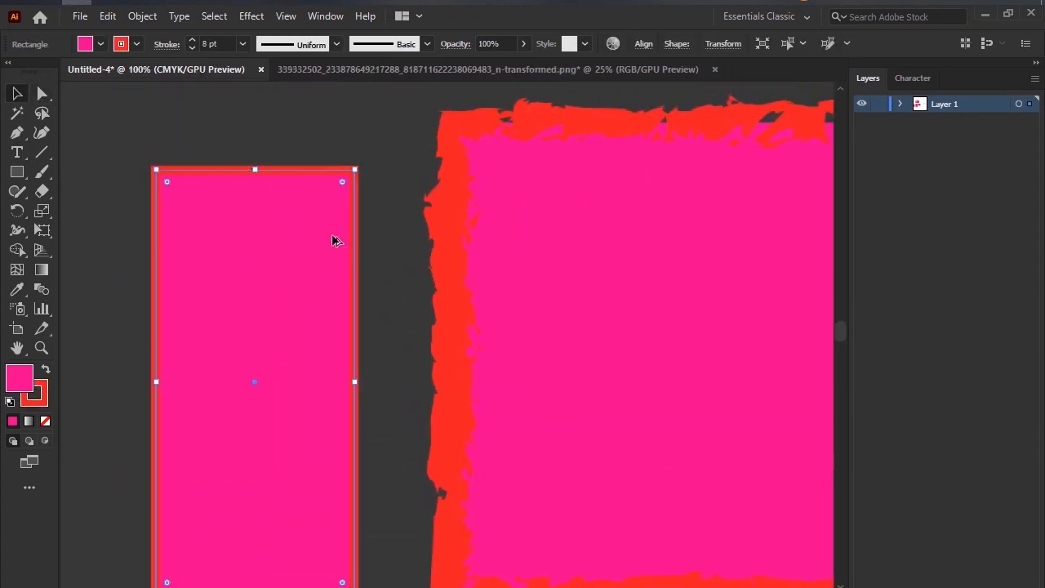
scroll(335, 236, "down", 1)
scroll(349, 192, "up", 3)
scroll(349, 192, "down", 2)
scroll(305, 194, "down", 1)
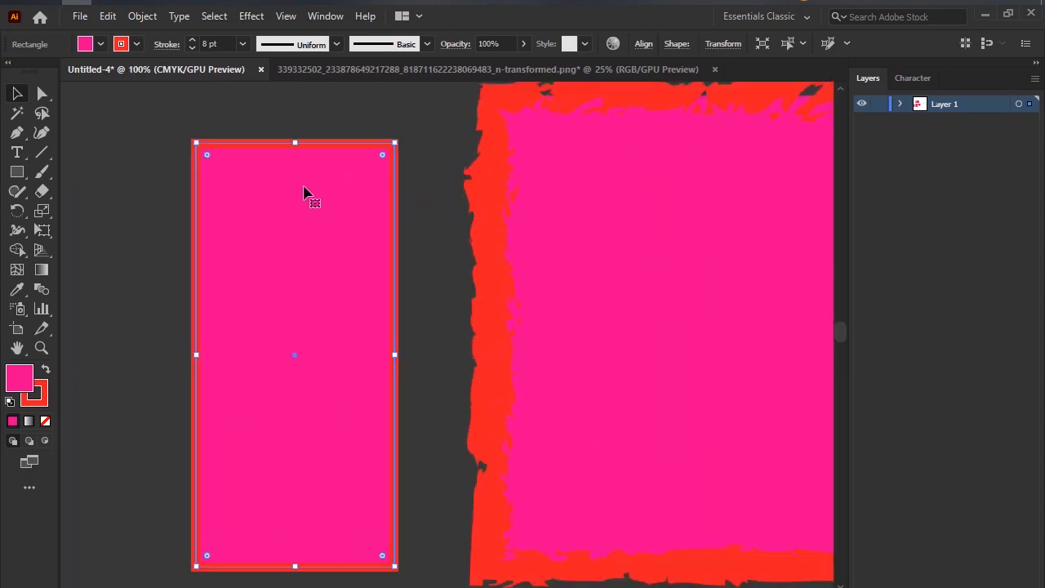
Resize the narrow rectangle with its bounding-box handles into a shorter, wider horizontal rectangle.
scroll(270, 185, "up", 2)
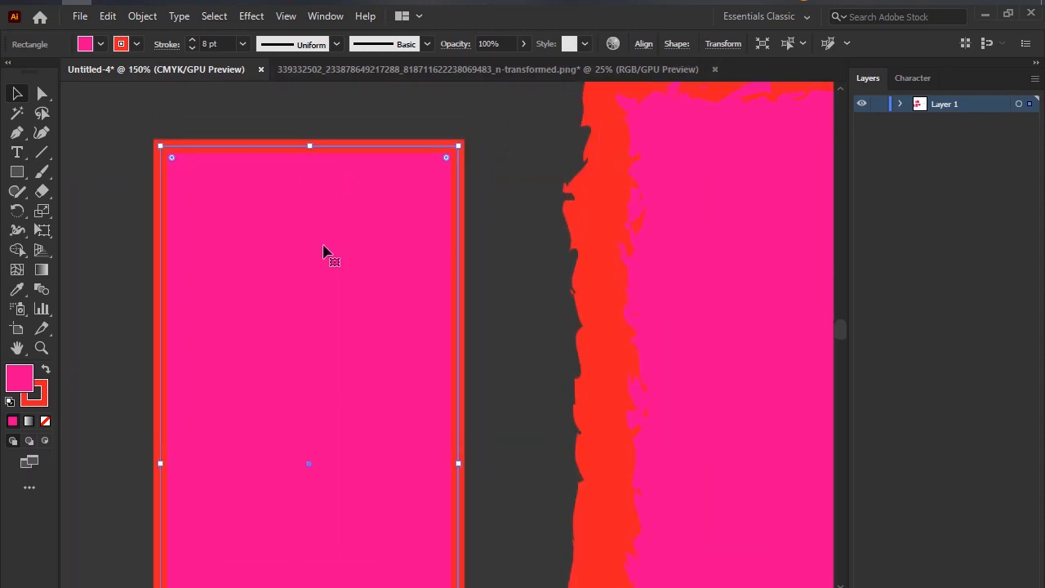
scroll(325, 250, "down", 1)
left_click_drag(312, 130, 308, 442)
left_click_drag(327, 502, 315, 209)
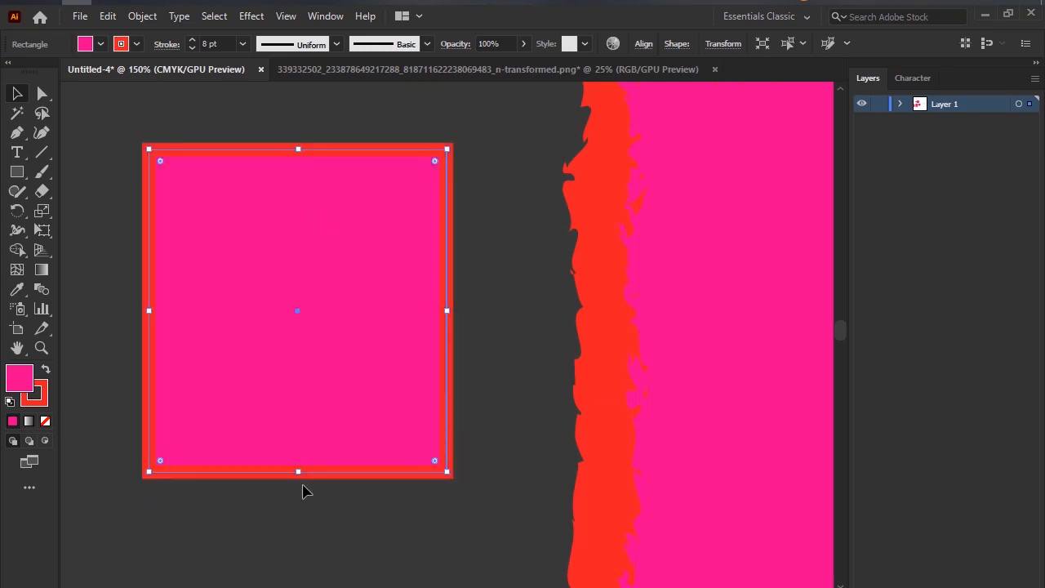
left_click_drag(298, 472, 313, 325)
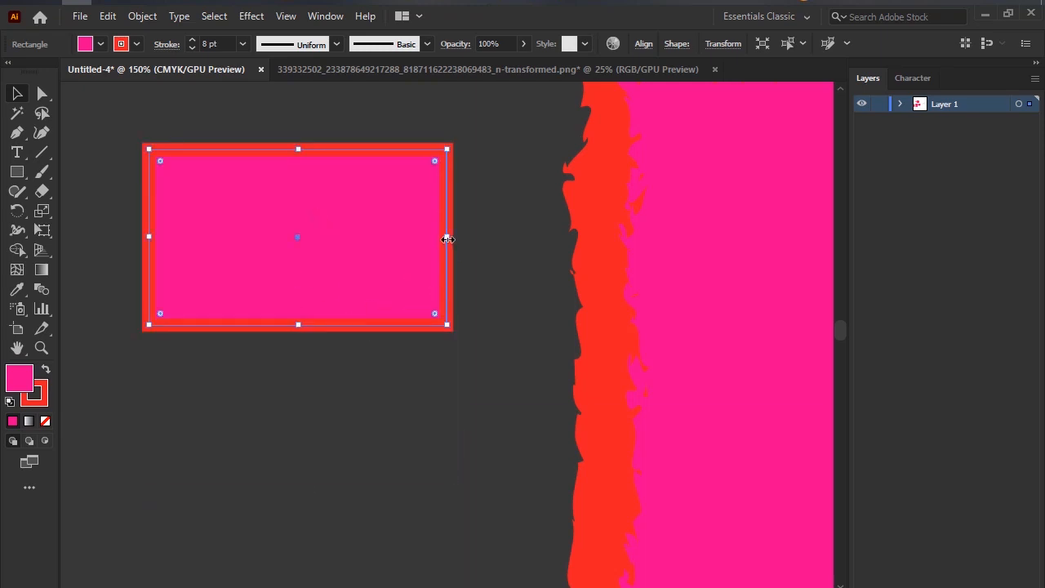
left_click_drag(448, 239, 508, 239)
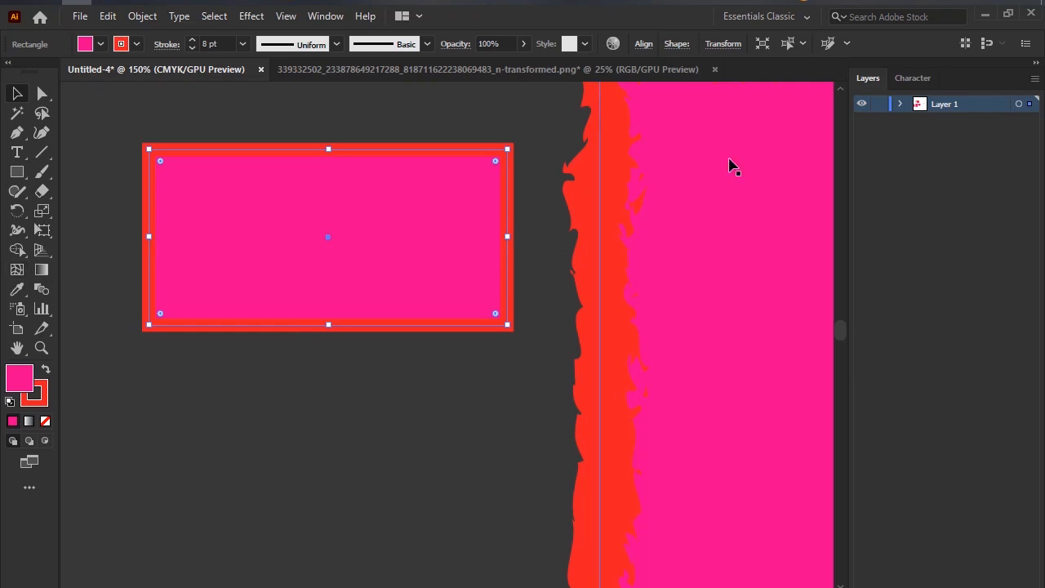
Take a screen capture of the area around the rectangle and set the annotation colour to light pink.
key("Print")
mouse_move(117, 122)
left_mouse_down()
mouse_move(469, 333)
mouse_move(588, 462)
left_mouse_up()
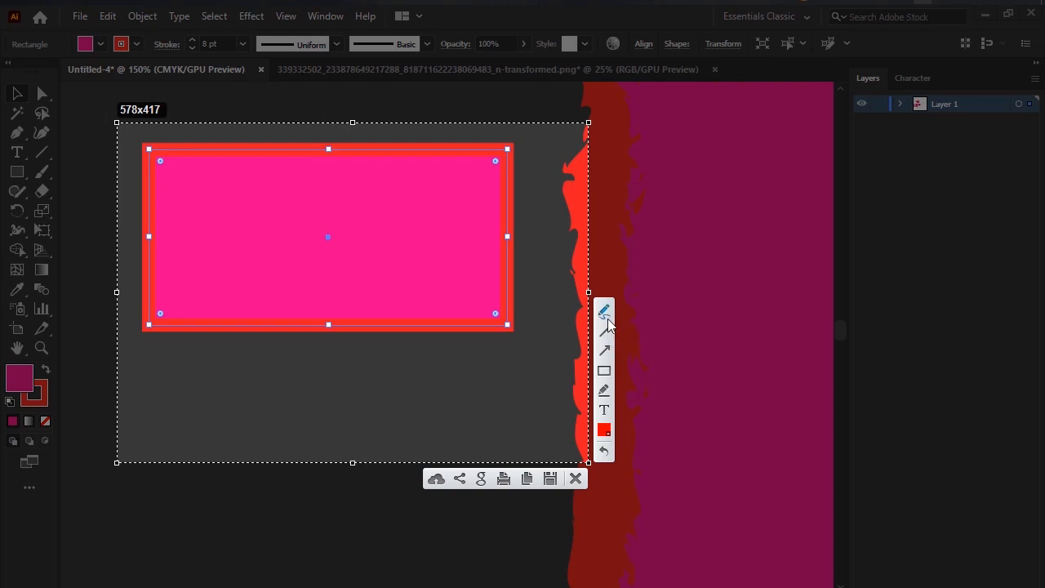
left_click(605, 430)
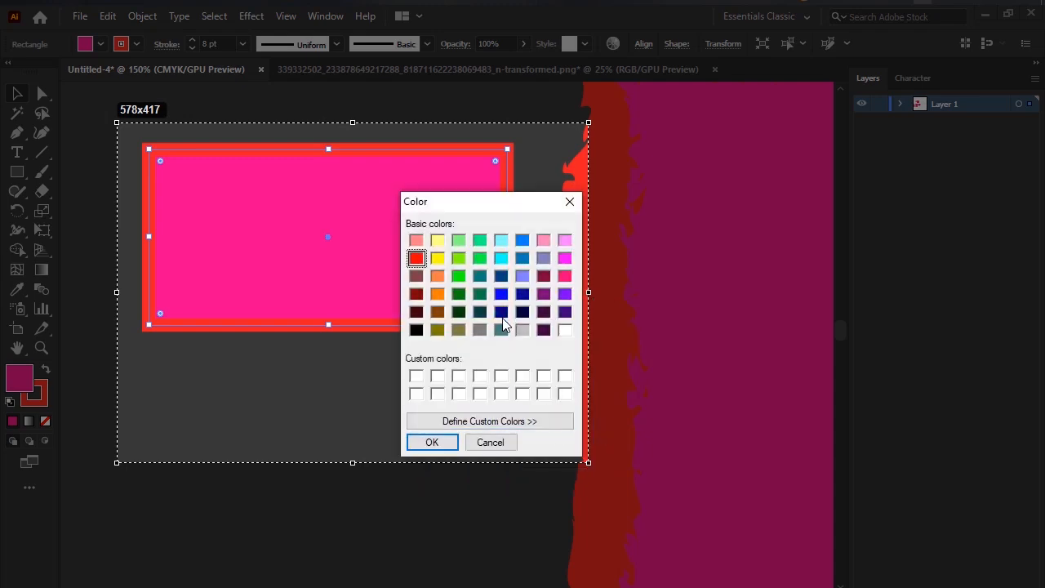
left_click(544, 240)
left_click(432, 442)
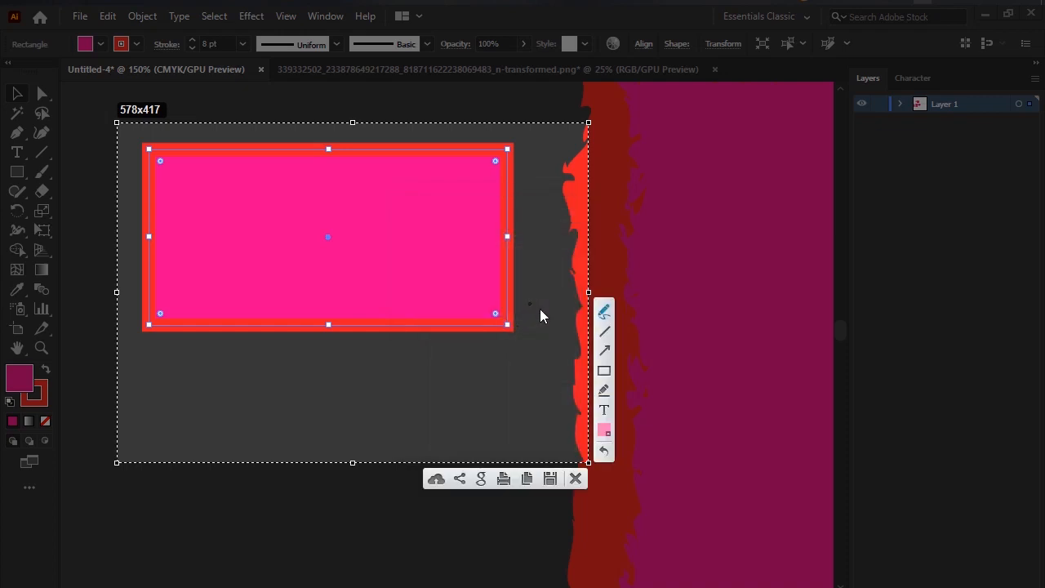
Circle the rectangle's eight bounding-box handles on the screen capture, and discard the capture.
mouse_move(513, 139)
left_mouse_down()
mouse_move(477, 157)
mouse_move(541, 149)
mouse_move(502, 140)
left_mouse_up()
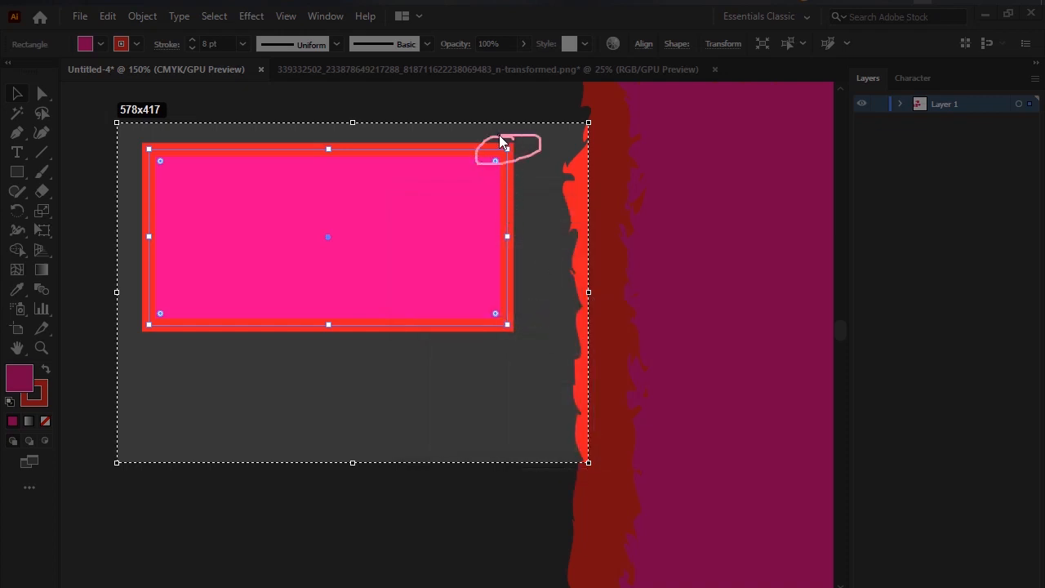
left_click_drag(324, 137, 301, 151)
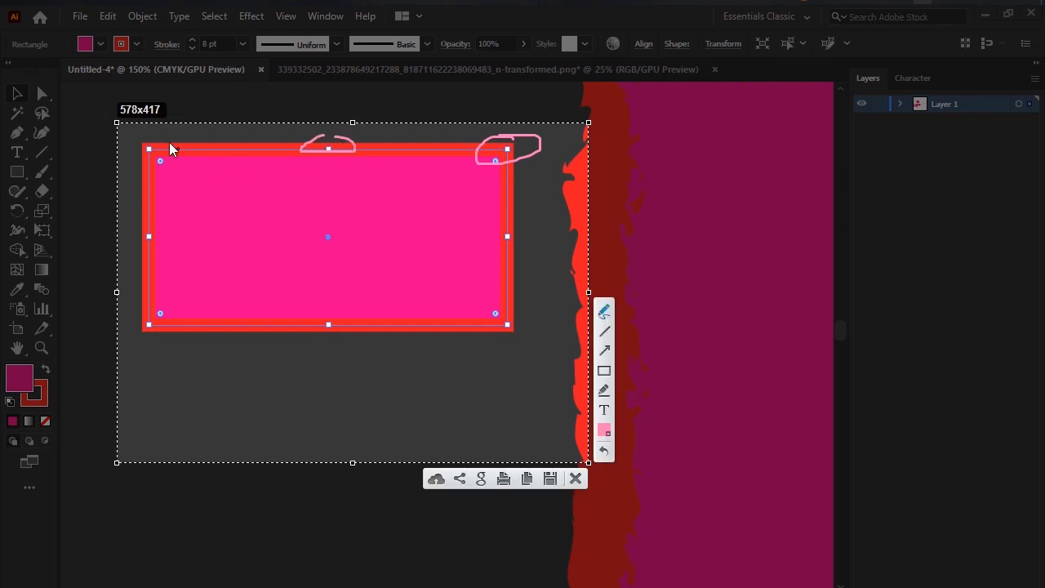
mouse_move(172, 138)
left_mouse_down()
mouse_move(163, 157)
mouse_move(190, 145)
left_mouse_up()
mouse_move(163, 208)
left_mouse_down()
mouse_move(118, 259)
mouse_move(163, 211)
left_mouse_up()
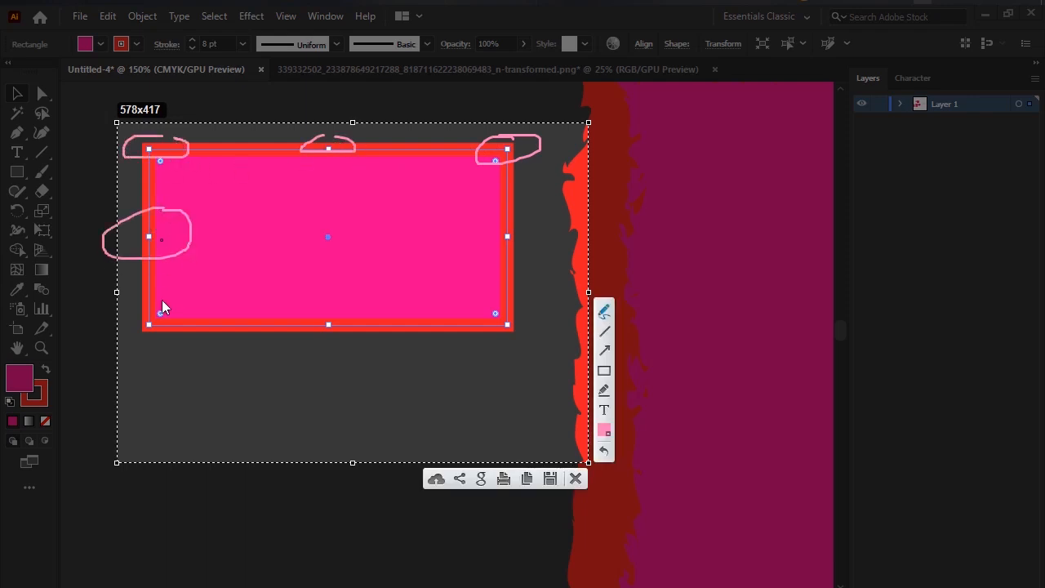
mouse_move(162, 301)
left_mouse_down()
mouse_move(125, 369)
mouse_move(168, 306)
left_mouse_up()
mouse_move(340, 313)
left_mouse_down()
mouse_move(291, 344)
mouse_move(349, 313)
left_mouse_up()
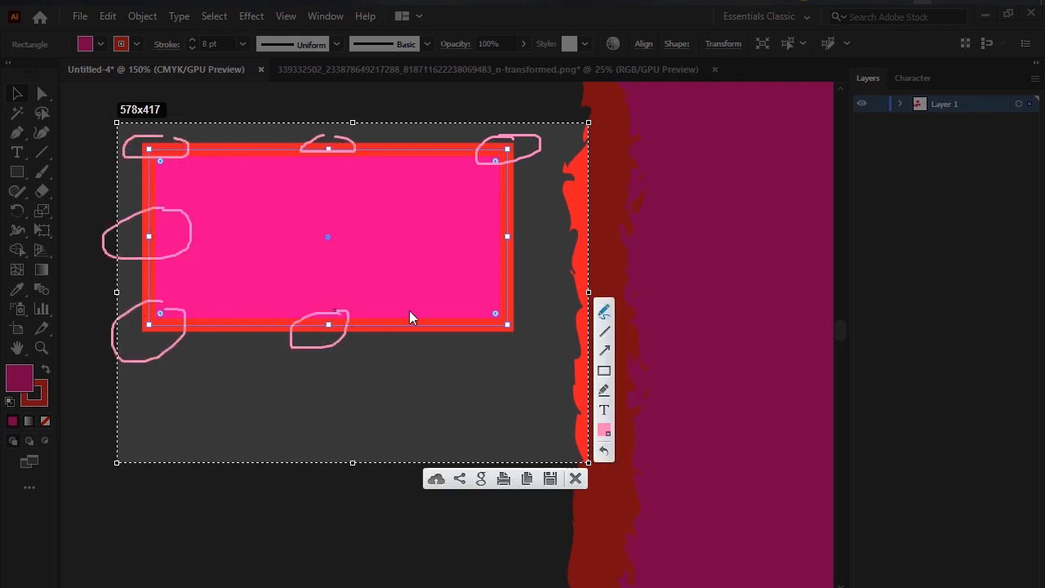
left_click_drag(479, 310, 467, 299)
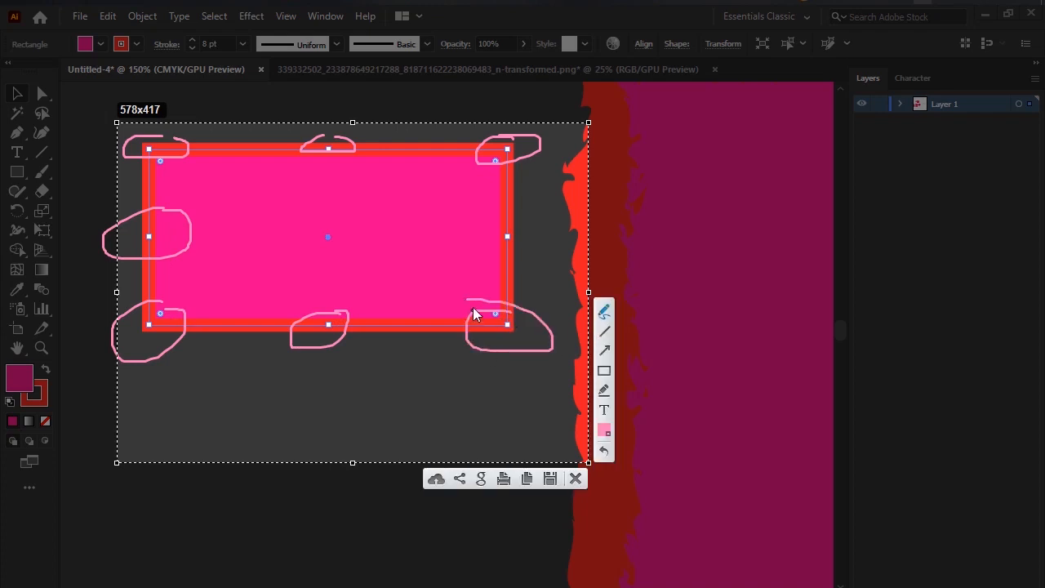
left_click_drag(527, 234, 506, 240)
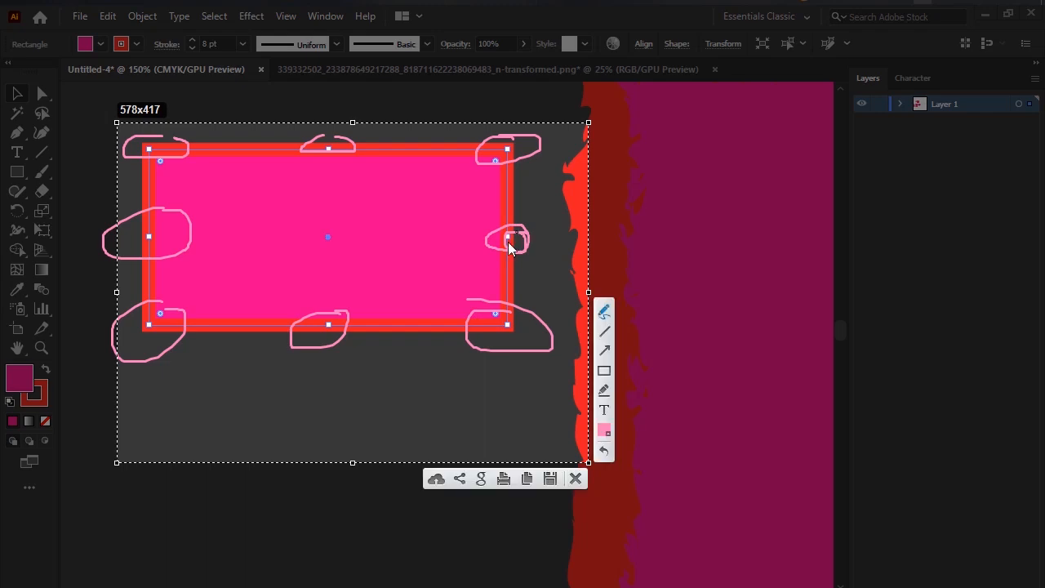
left_click(576, 478)
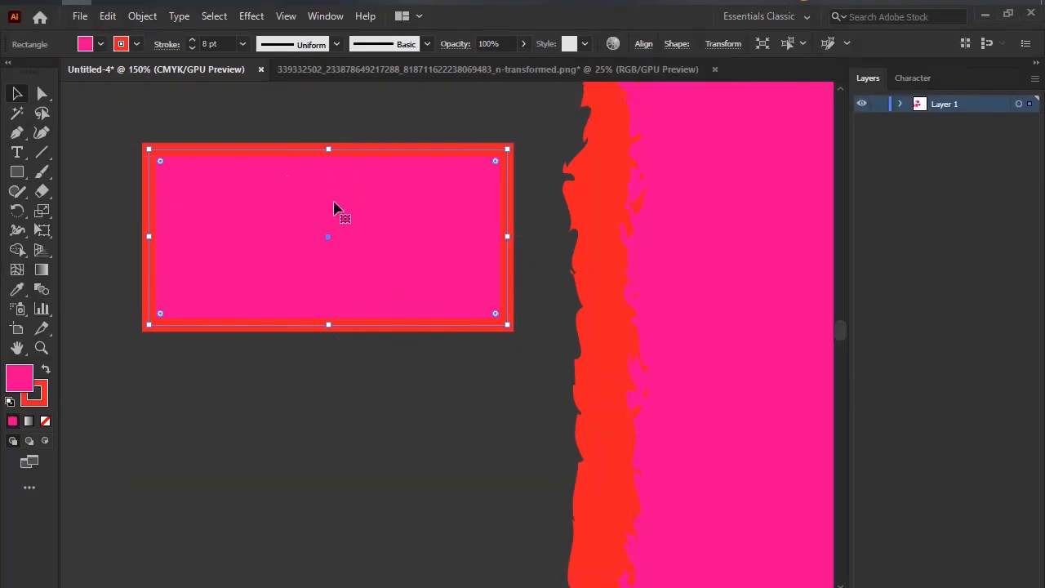
Move the rectangle slightly down and to the left, and select its upper-right anchor point with the Direct Selection tool.
left_click_drag(335, 190, 314, 245)
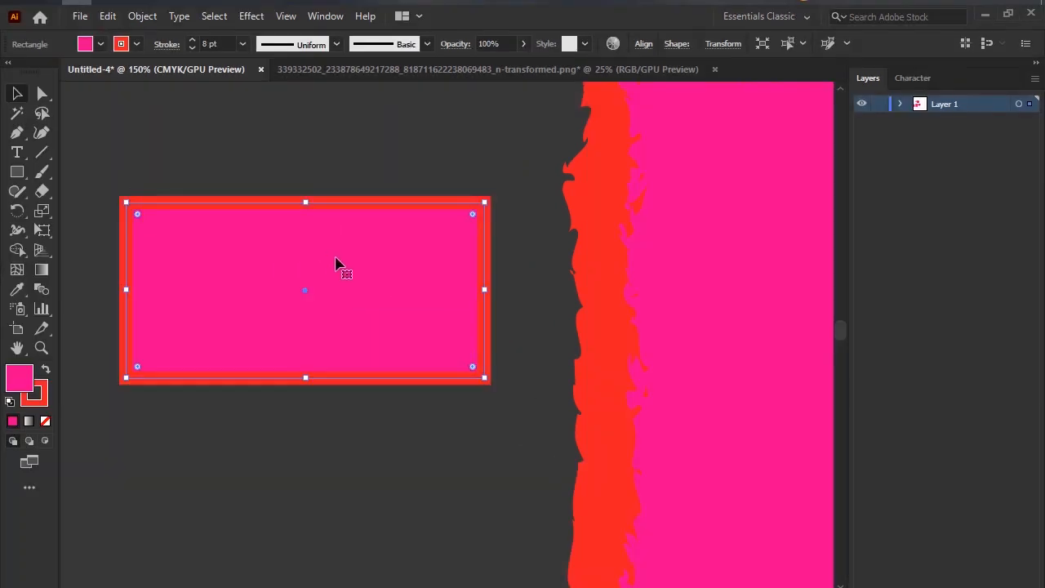
left_click(43, 98)
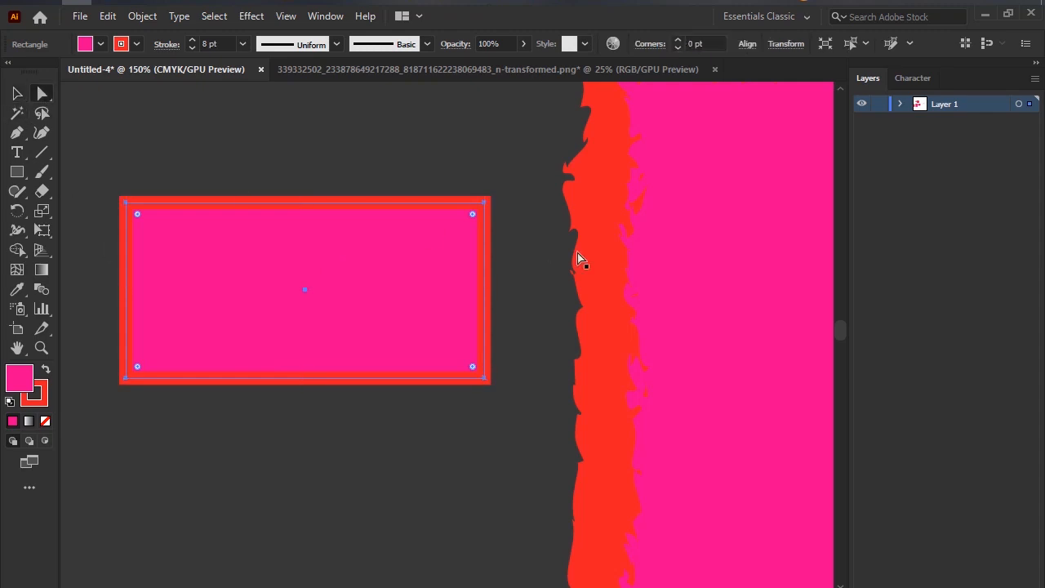
left_click(484, 203)
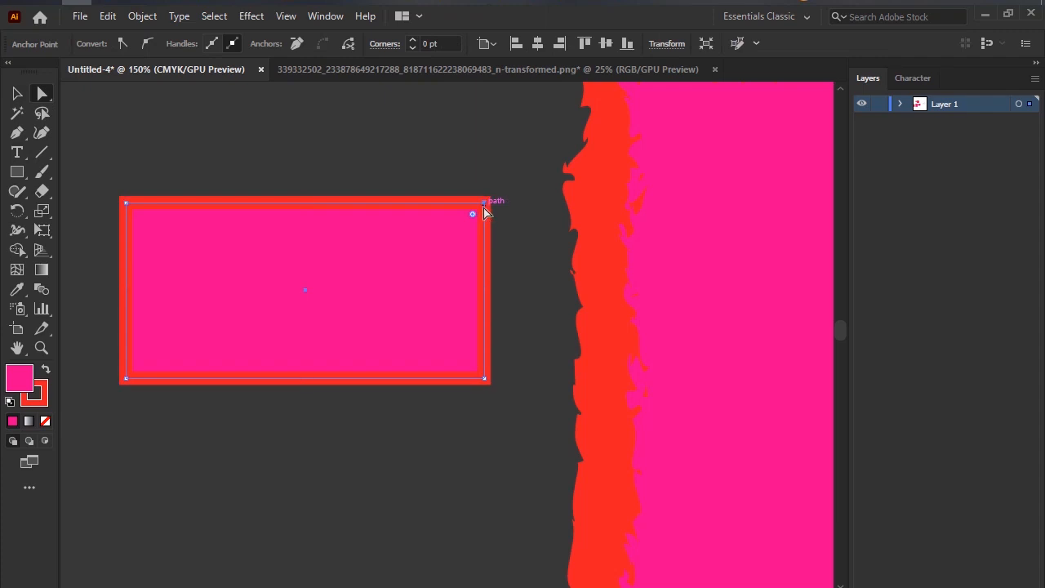
Try slightly rounding only the rectangle's upper-right corner with its corner widget, and undo the rounding.
scroll(484, 210, "up", 4)
scroll(481, 215, "down", 4)
scroll(482, 214, "down", 1)
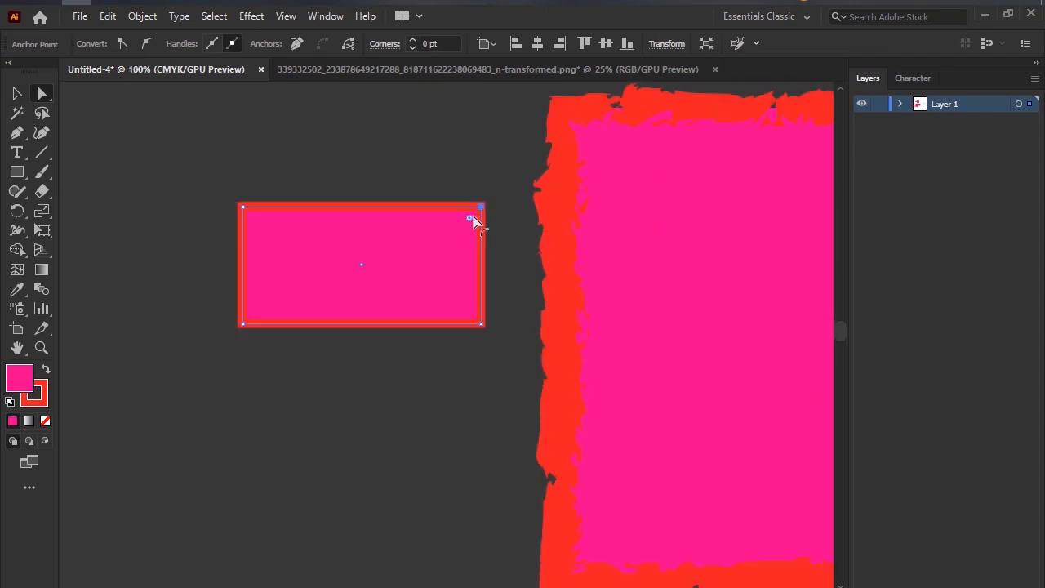
left_click_drag(471, 221, 479, 215)
left_click(408, 190)
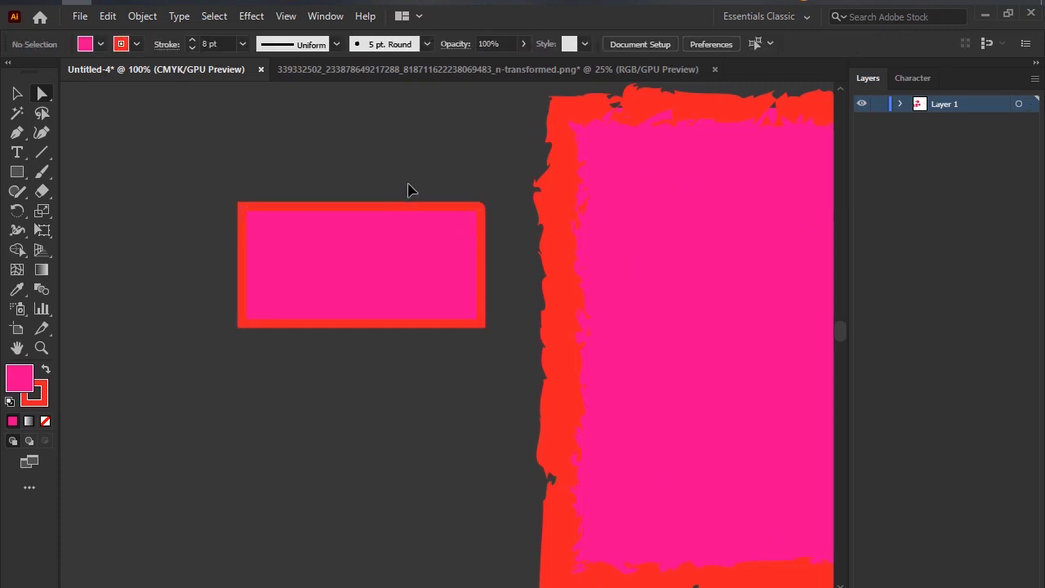
key("ctrl+z")
Select the whole rectangle, circle its four corner widgets on a screen capture, and discard the capture.
left_click(416, 238)
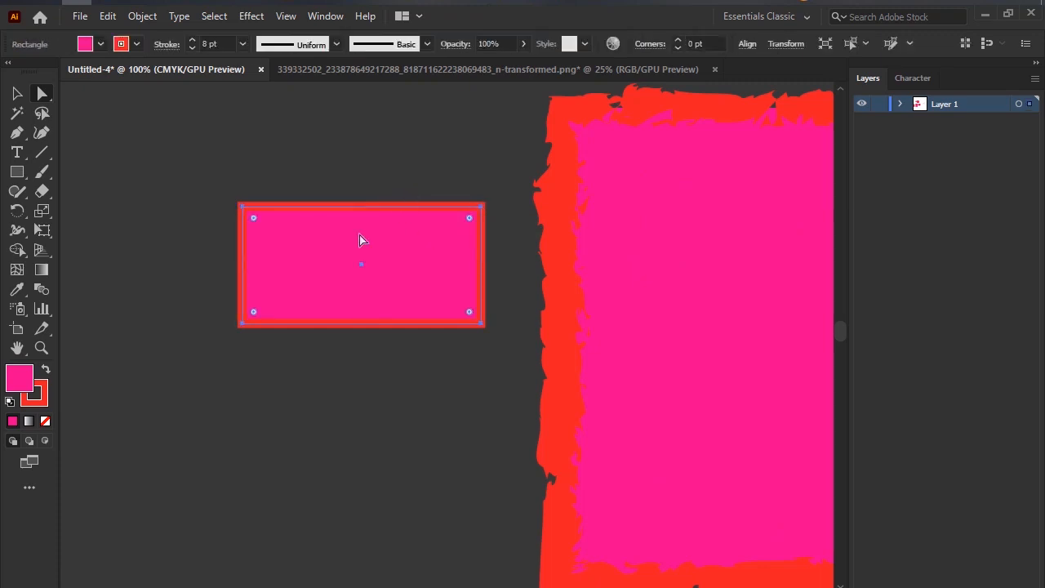
left_click(922, 1)
left_click_drag(144, 130, 594, 472)
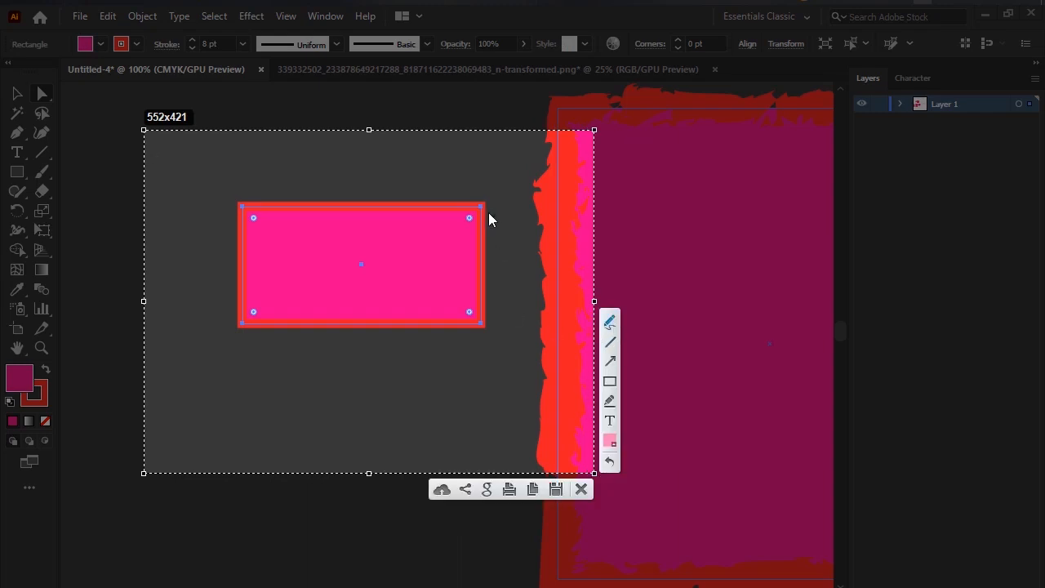
left_click_drag(473, 211, 470, 237)
mouse_move(257, 210)
left_mouse_down()
mouse_move(239, 216)
mouse_move(278, 212)
left_mouse_up()
mouse_move(263, 292)
left_mouse_down()
mouse_move(271, 323)
mouse_move(263, 281)
left_mouse_up()
mouse_move(474, 303)
left_mouse_down()
mouse_move(438, 320)
mouse_move(487, 307)
mouse_move(442, 295)
left_mouse_up()
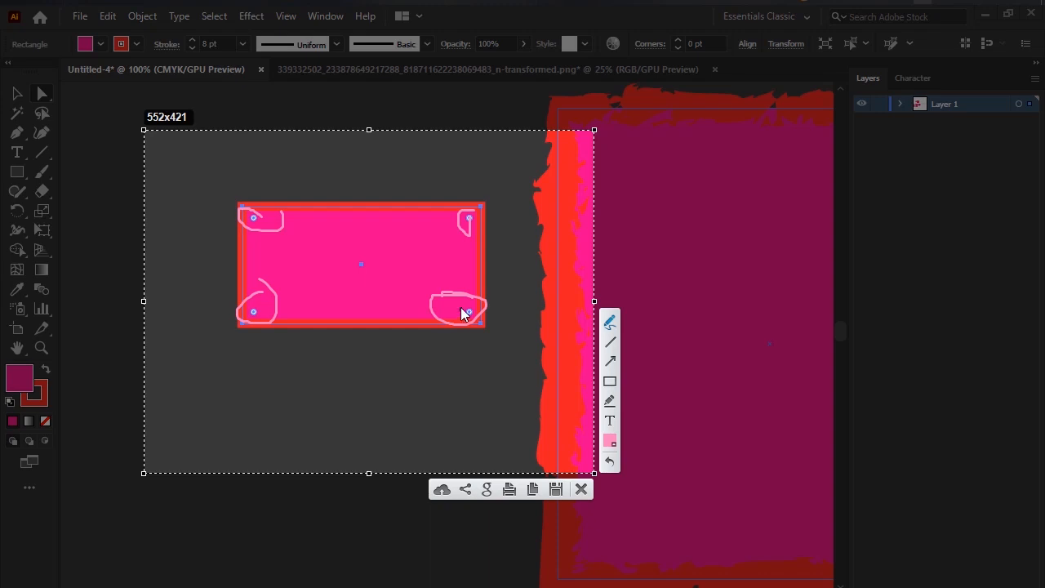
left_click(587, 495)
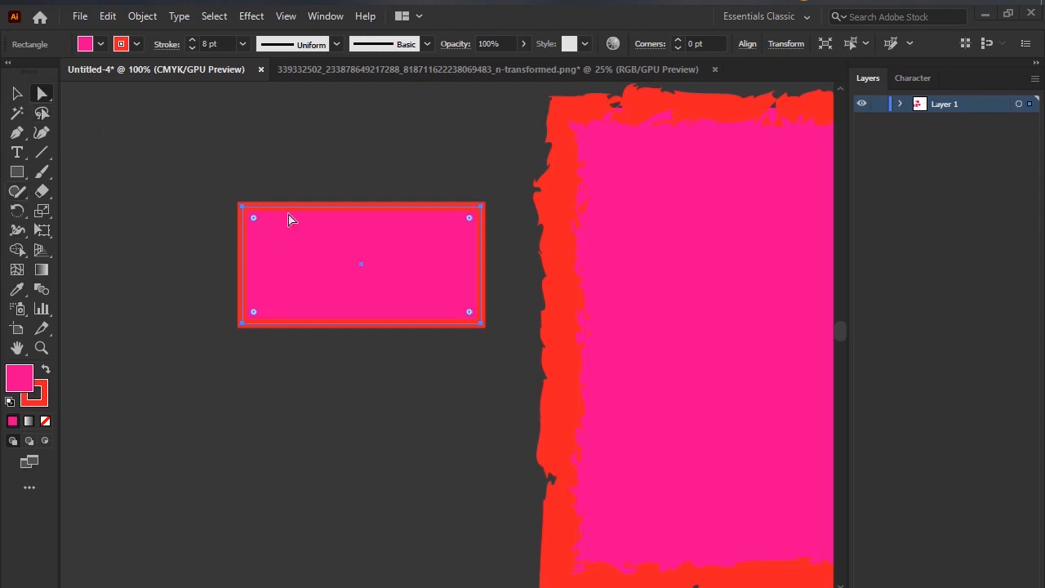
Try rounding all four corners of the rectangle together to a radius of about 50 pt, and undo it.
left_click_drag(48, 98, 119, 96)
mouse_move(468, 221)
left_mouse_down()
mouse_move(384, 280)
mouse_move(434, 226)
mouse_move(427, 261)
mouse_move(404, 280)
mouse_move(462, 240)
left_mouse_up()
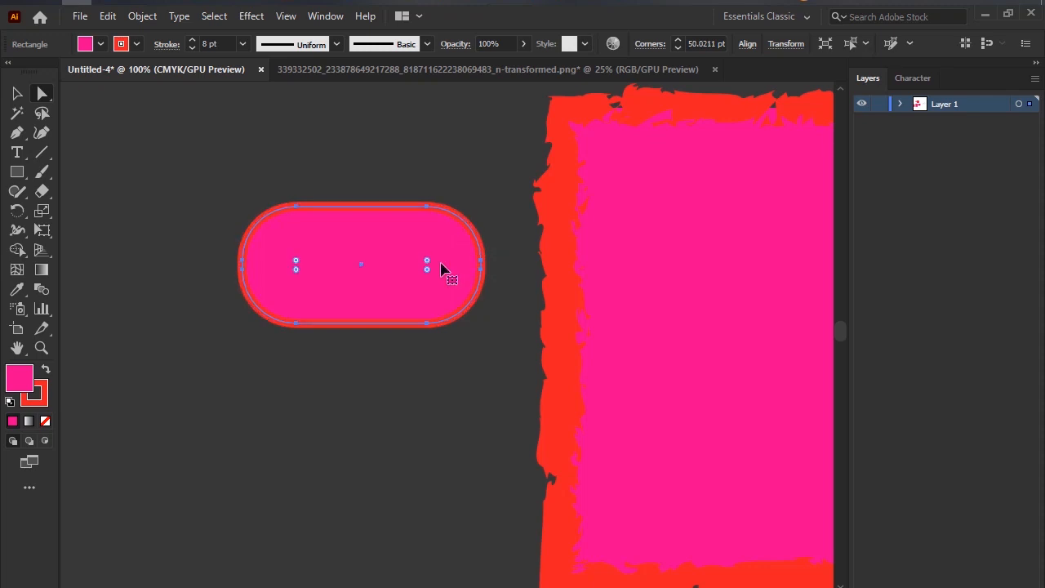
key("ctrl+z")
key("ctrl+z")
key("ctrl+z")
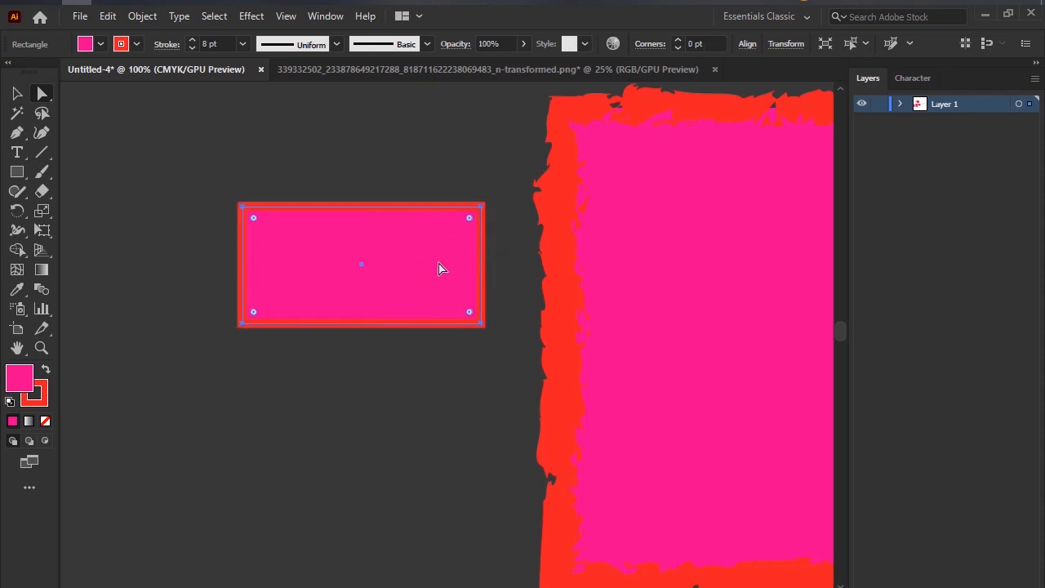
Set the rectangle's stroke to none and reposition it up and left of its former place beside the brushed rectangle.
mouse_move(441, 264)
left_mouse_down()
mouse_move(267, 218)
mouse_move(253, 182)
mouse_move(192, 159)
left_mouse_up()
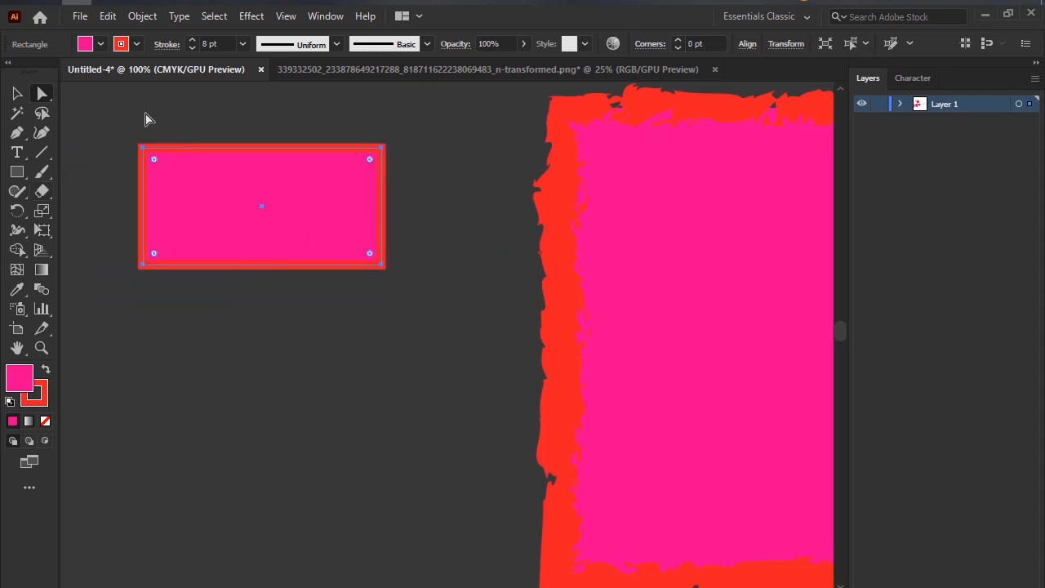
left_click(139, 46)
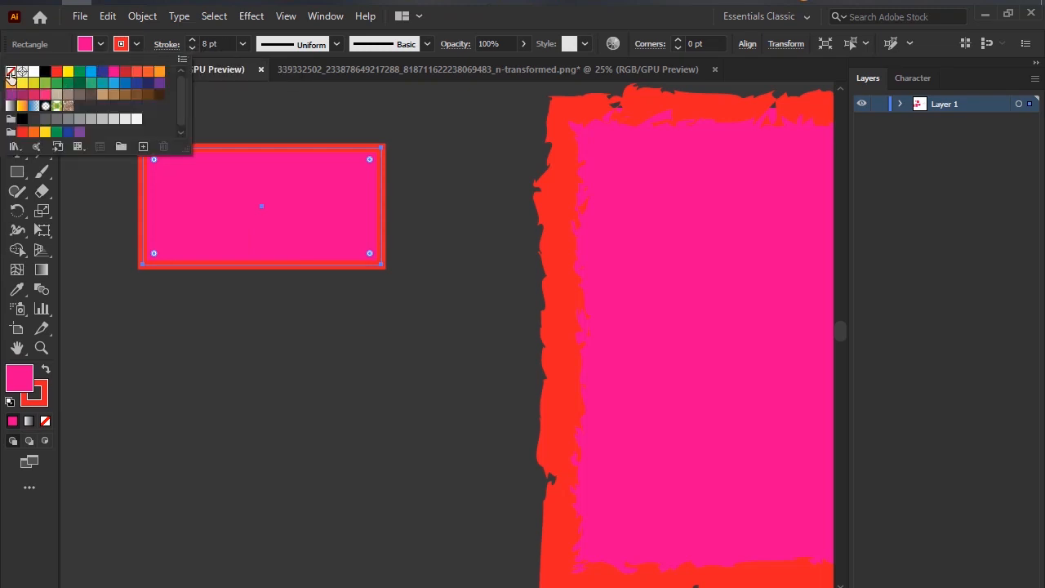
left_click(10, 72)
left_click(26, 520)
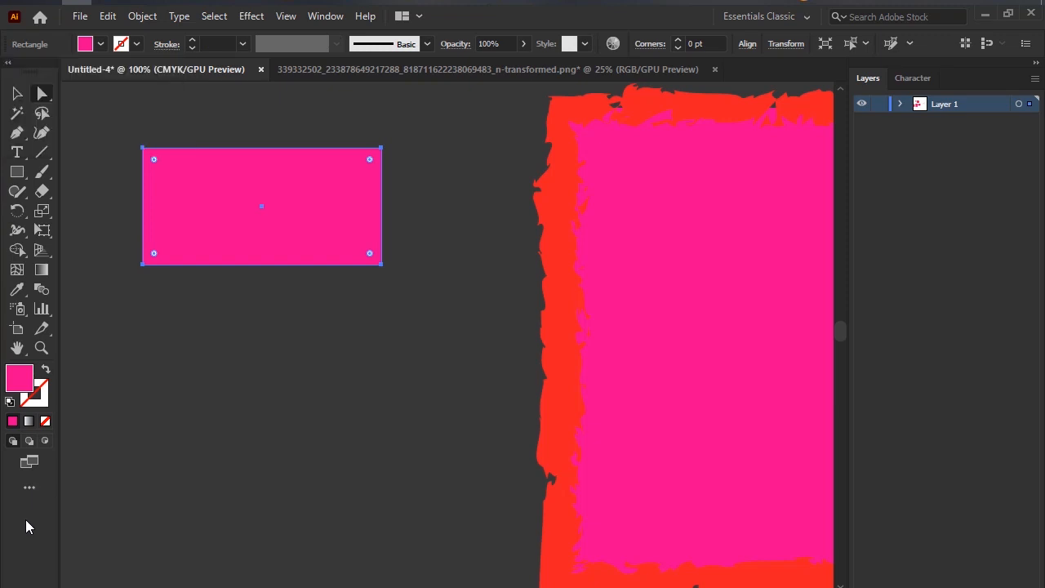
left_click_drag(311, 181, 334, 229)
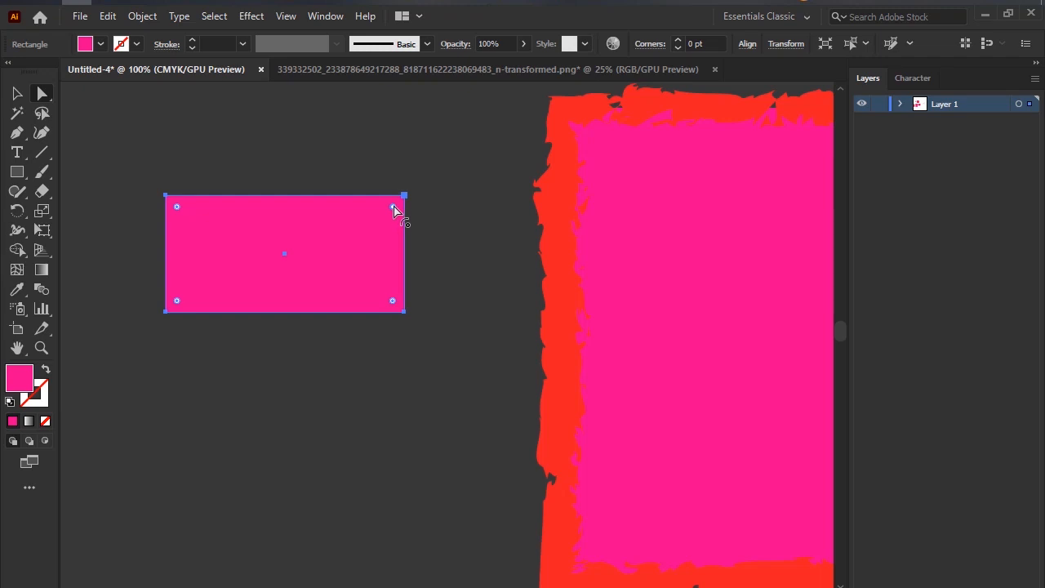
Try rounding the strokeless rectangle's upper-right corner to about 23.5 pt, undo the rounding, and deselect.
mouse_move(394, 213)
left_mouse_down()
mouse_move(373, 236)
mouse_move(381, 229)
left_mouse_up()
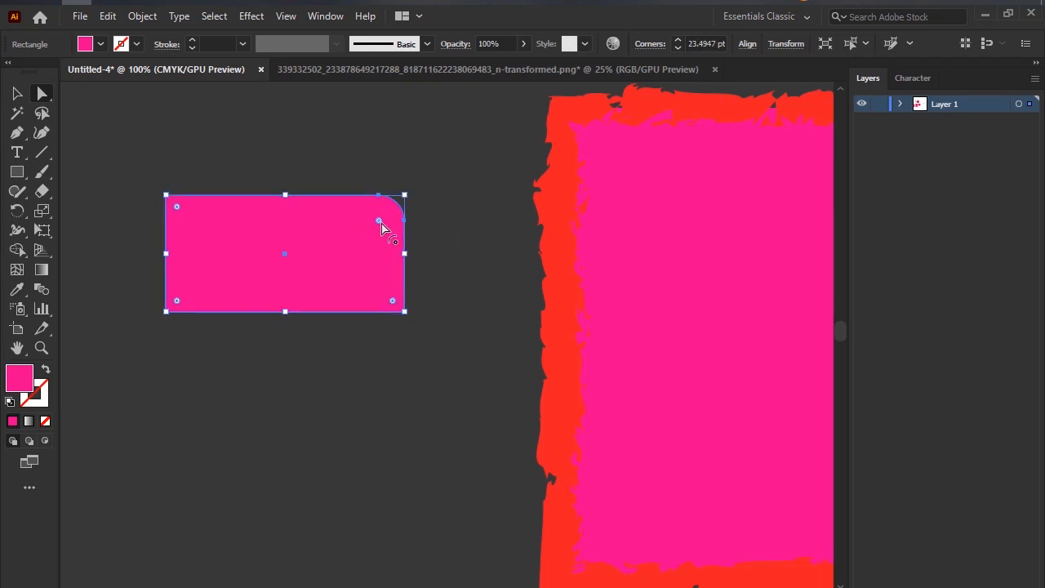
key("ctrl+z")
left_click(439, 173)
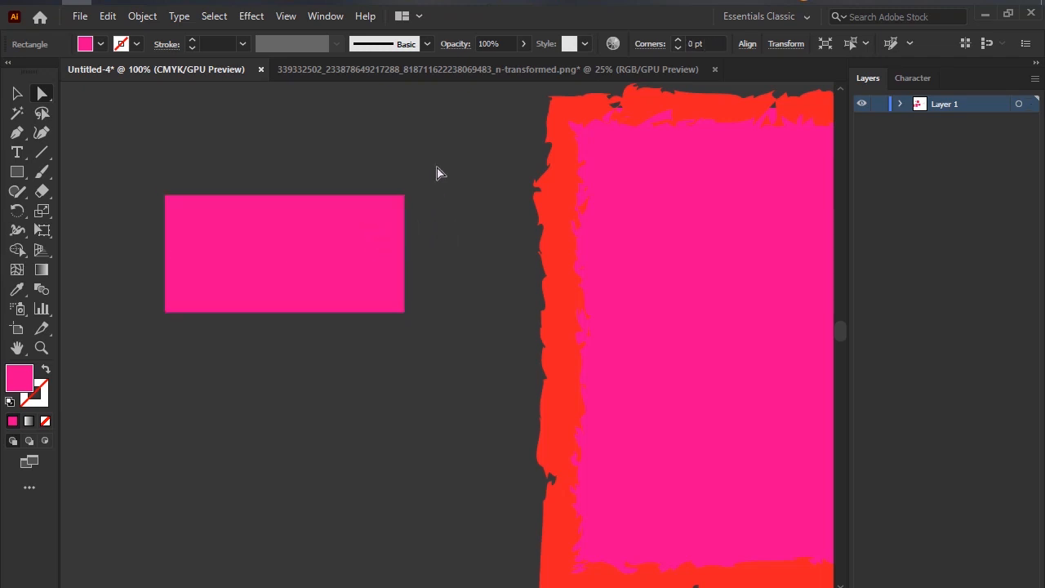
Select the rectangle, mark its upper-right corner widget and a rounded-corner curve on a screen capture, and discard the capture.
left_click(317, 254)
key("Print")
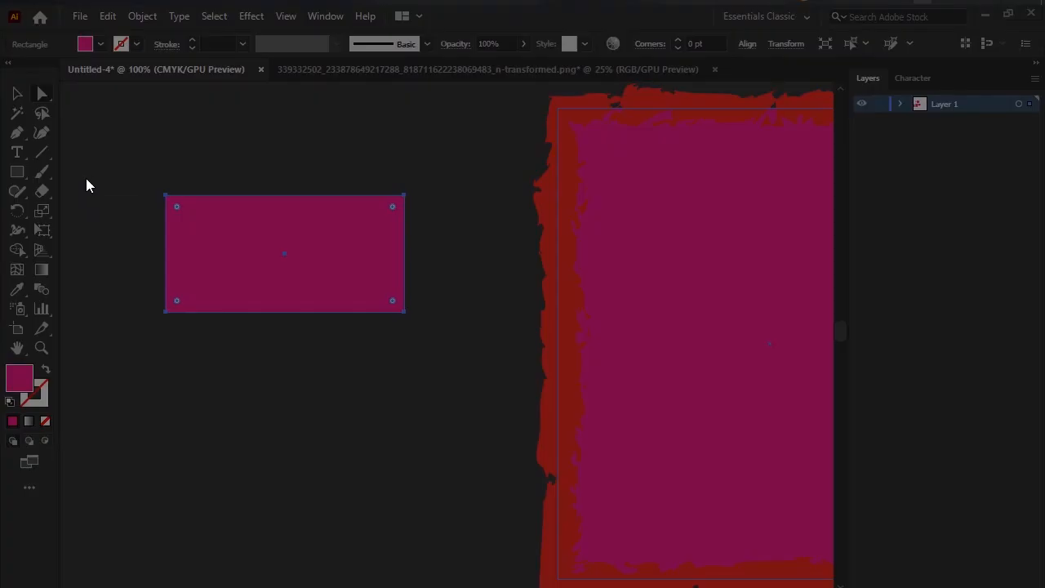
left_click_drag(81, 165, 497, 431)
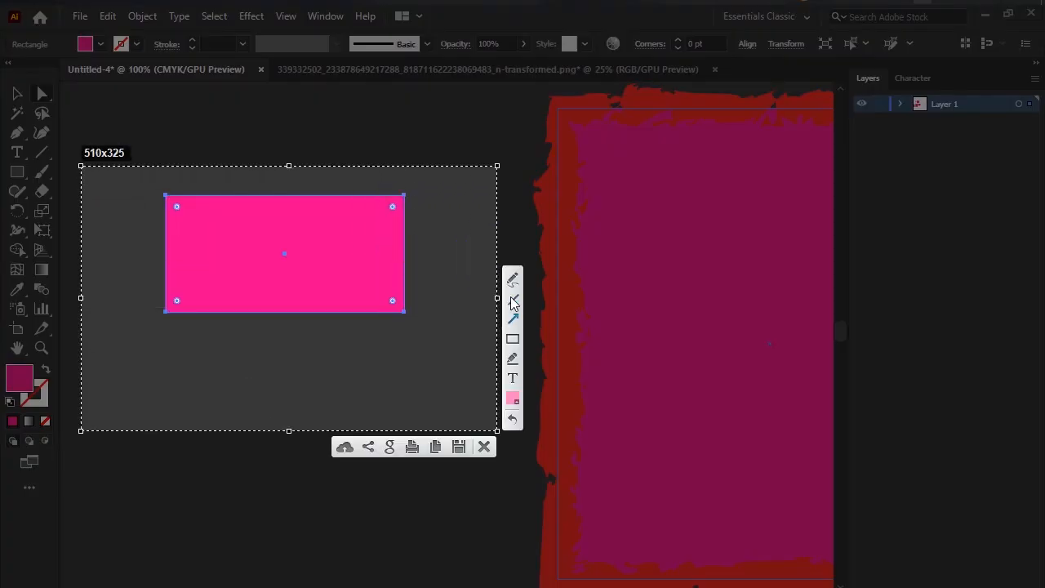
left_click_drag(400, 206, 405, 191)
mouse_move(317, 183)
left_mouse_down()
mouse_move(385, 223)
mouse_move(429, 273)
mouse_move(425, 309)
mouse_move(431, 301)
mouse_move(393, 213)
mouse_move(315, 186)
left_mouse_up()
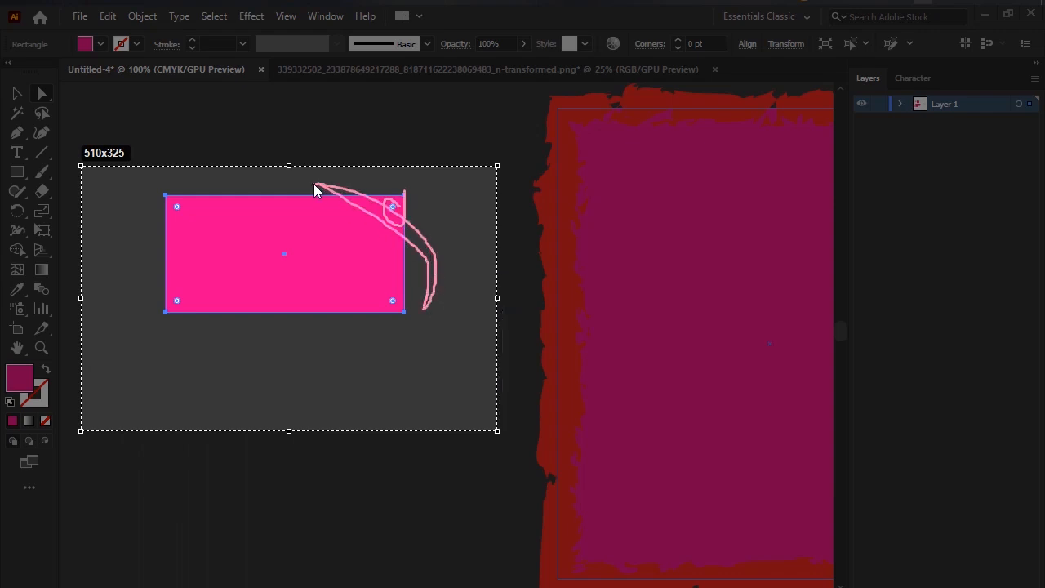
left_click(483, 446)
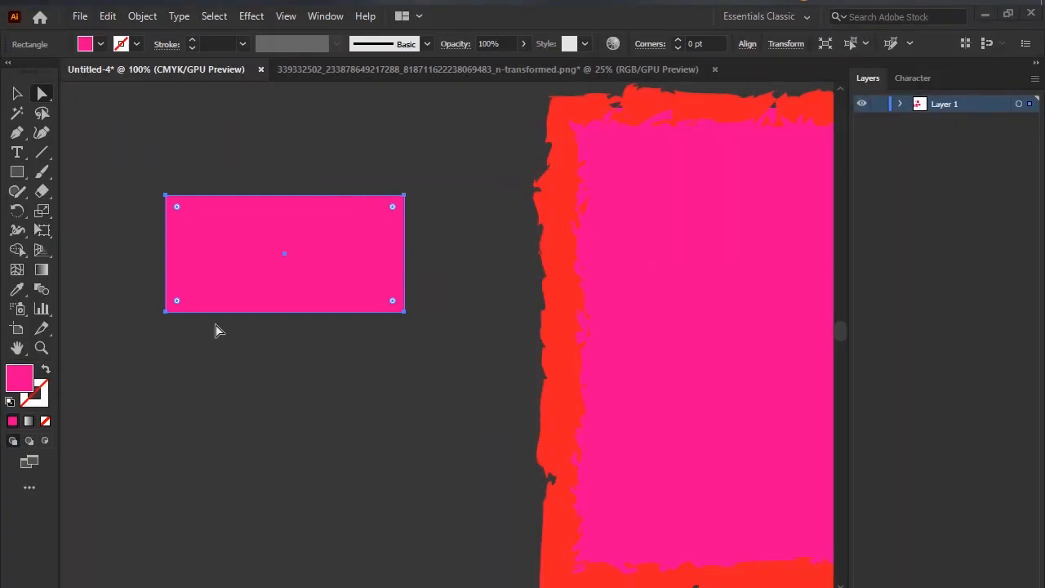
Mark the widgets at the rectangle's upper-right and lower-right corners on a screen capture, and discard the capture.
left_click(44, 94)
scroll(396, 215, "up", 3)
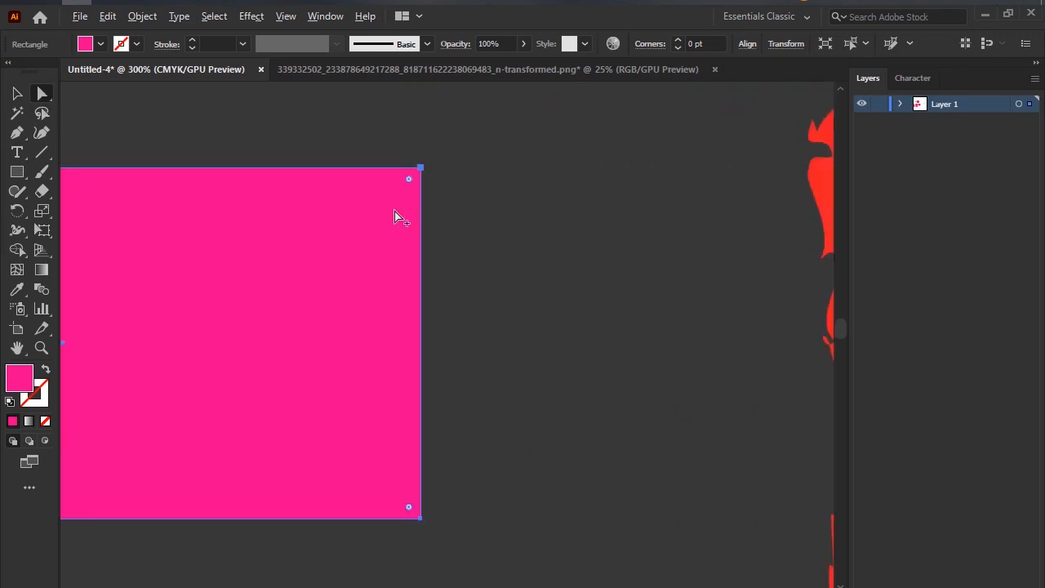
scroll(408, 192, "down", 1)
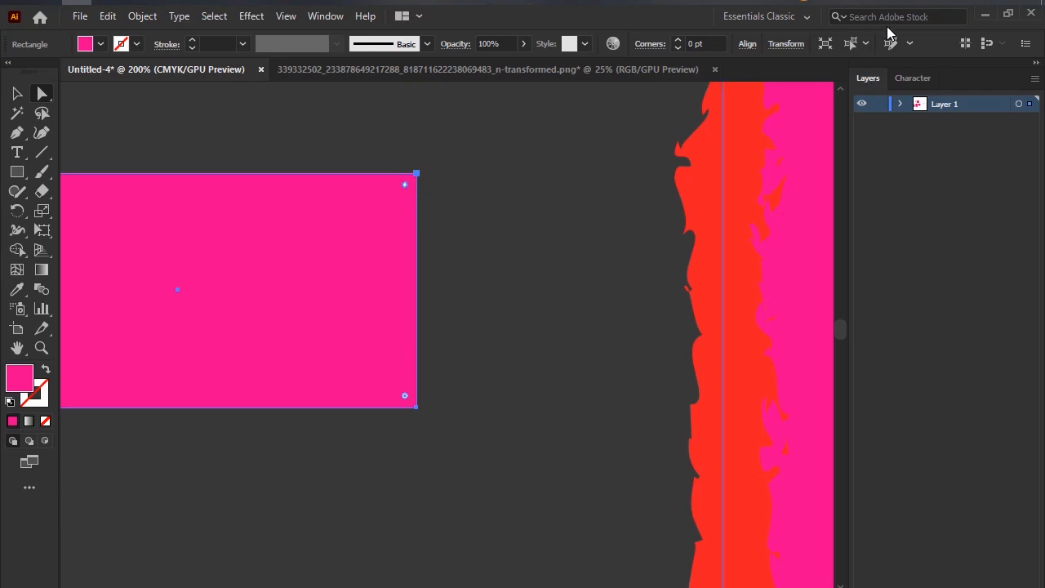
key("Print")
left_click_drag(264, 120, 529, 479)
left_click(545, 327)
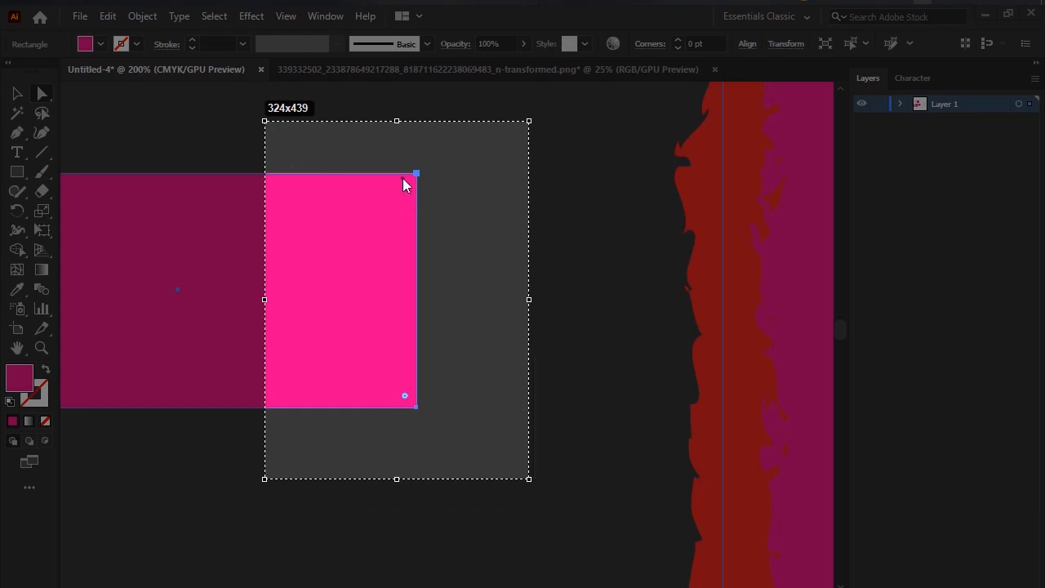
mouse_move(403, 180)
left_mouse_down()
mouse_move(412, 209)
mouse_move(423, 200)
mouse_move(415, 181)
mouse_move(398, 186)
mouse_move(401, 199)
mouse_move(416, 203)
mouse_move(400, 176)
left_mouse_up()
left_click_drag(406, 397, 410, 375)
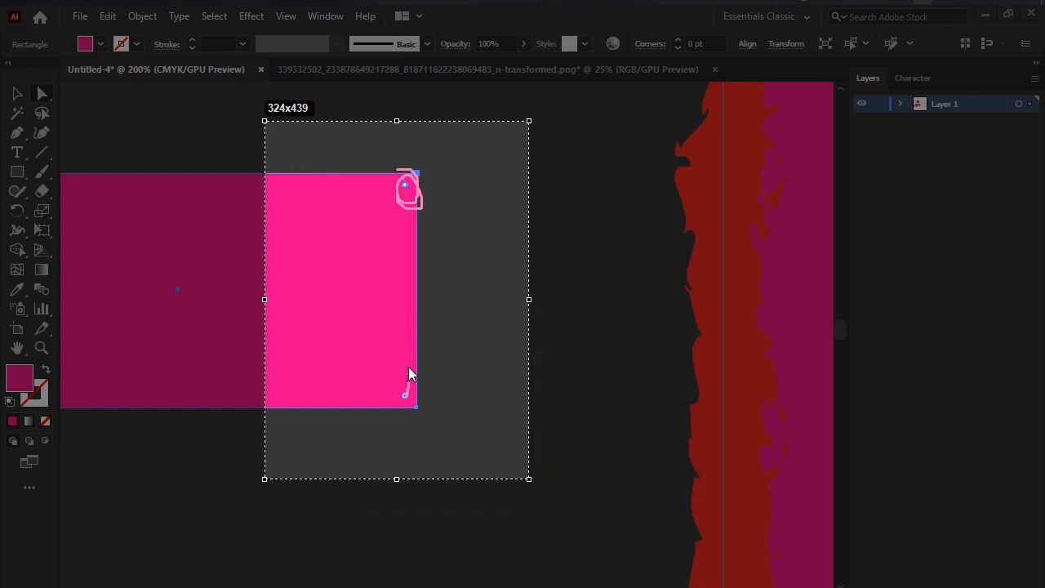
left_click_drag(401, 206, 409, 372)
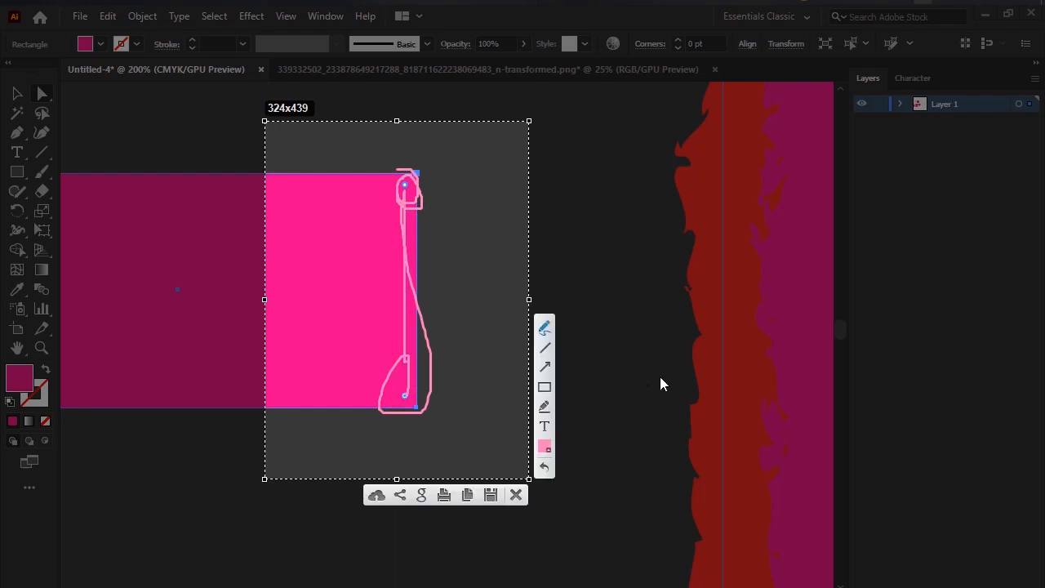
left_click(517, 495)
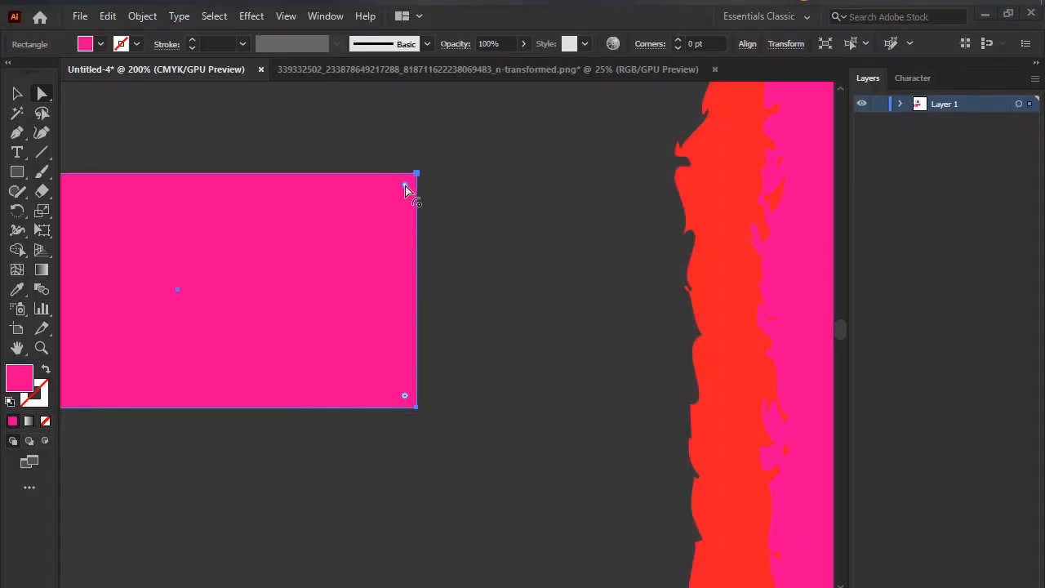
Round only the upper-right corner of the strokeless rectangle with the Direct Selection tool, and deselect it.
left_click_drag(406, 188, 351, 295)
left_click(453, 255)
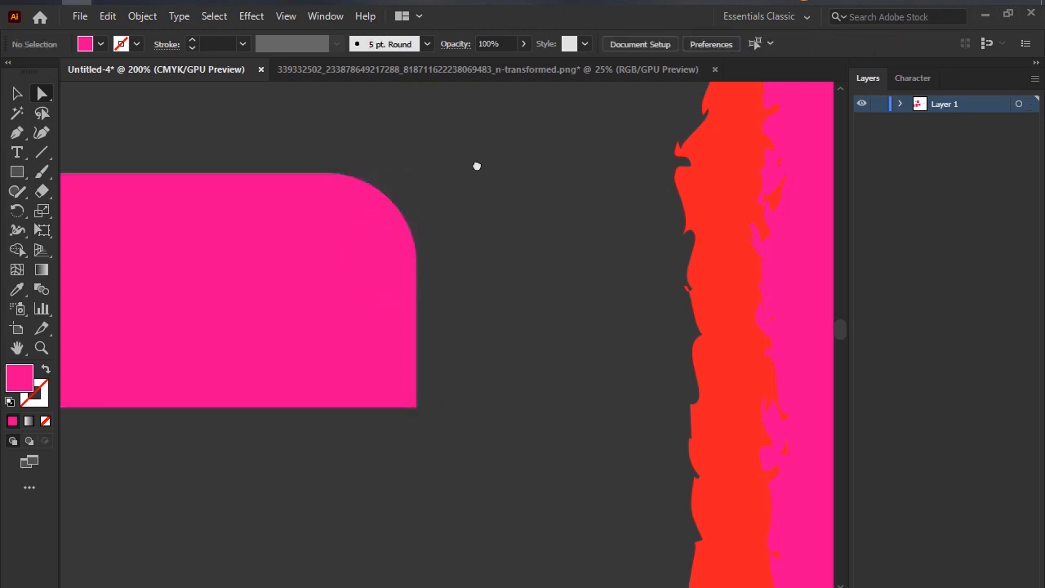
scroll(424, 199, "left", 2)
scroll(424, 200, "down", 3)
Select the rectangle's upper-left corner widget, outline both left-side widgets with boxes on a screen capture, and discard the capture.
left_click(316, 216)
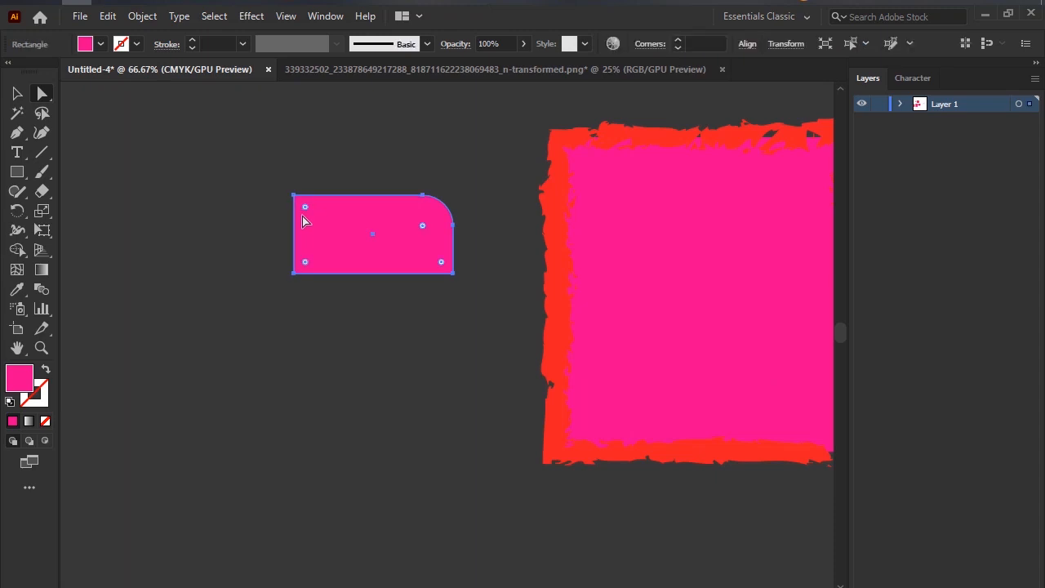
scroll(309, 218, "up", 2)
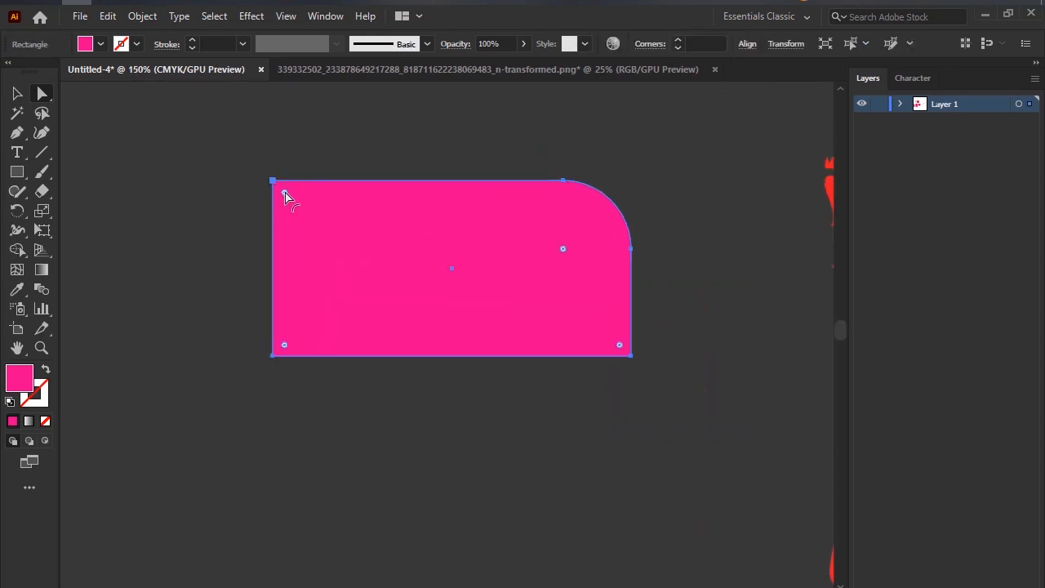
left_click(284, 194)
key("Print")
left_click_drag(251, 153, 764, 458)
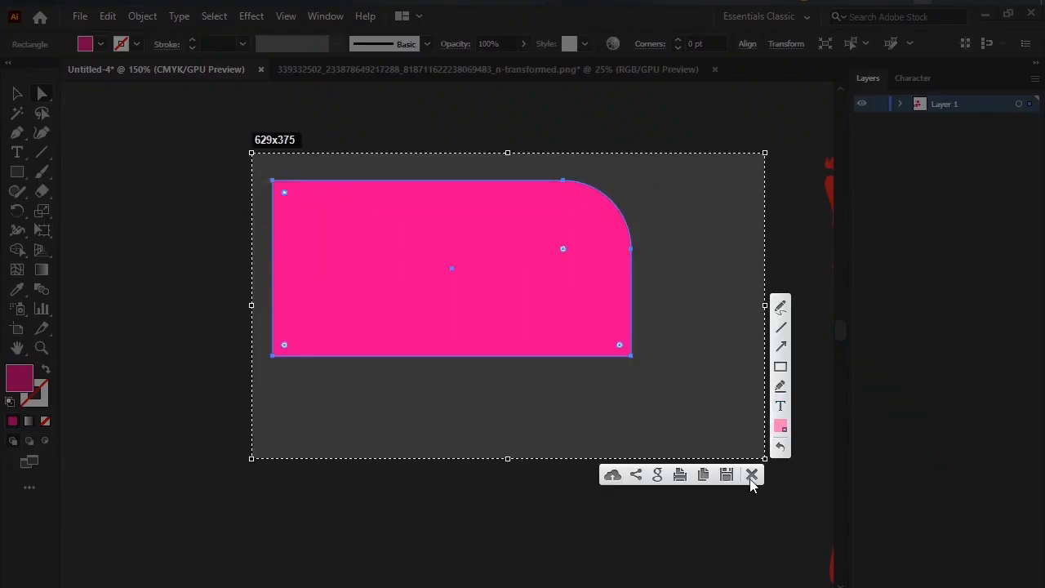
left_click(781, 367)
left_click_drag(278, 189, 300, 203)
left_click_drag(280, 337, 303, 353)
left_click(752, 474)
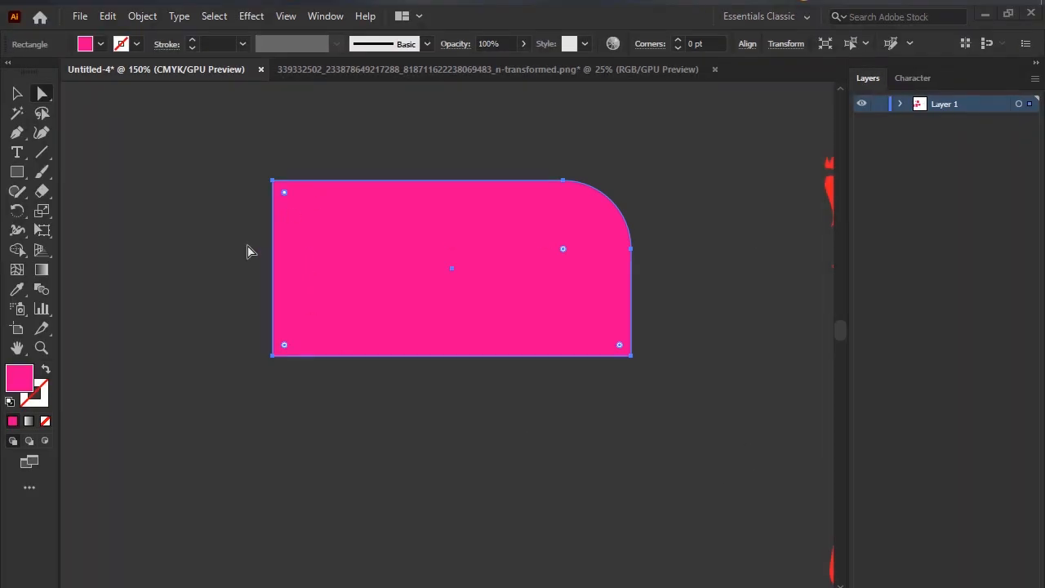
Round the small rectangle's upper-left corner to roughly match its rounded upper-right corner.
left_click_drag(283, 196, 345, 251)
left_click(474, 476)
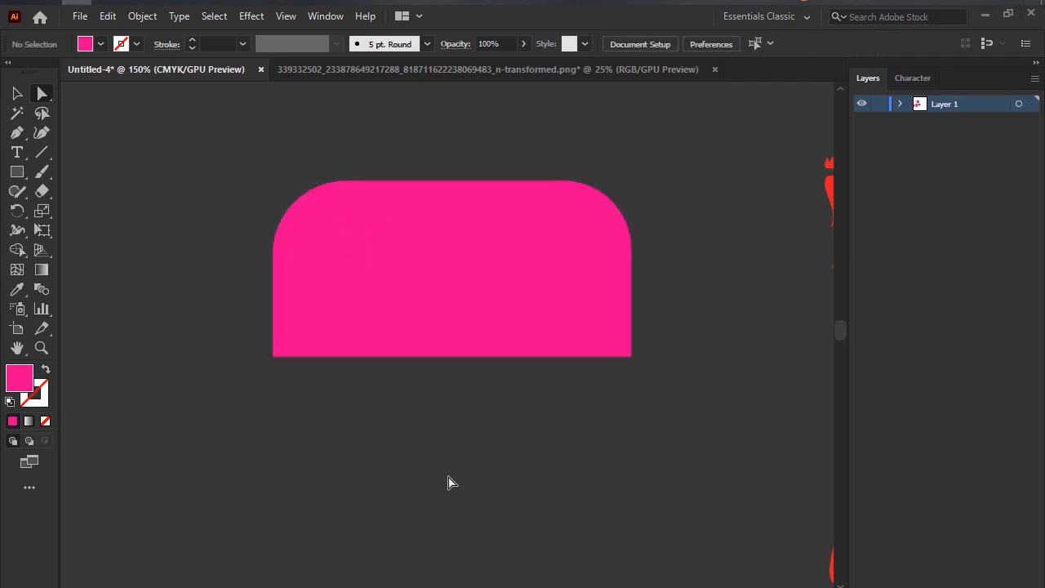
left_click(446, 308)
scroll(482, 300, "down", 4)
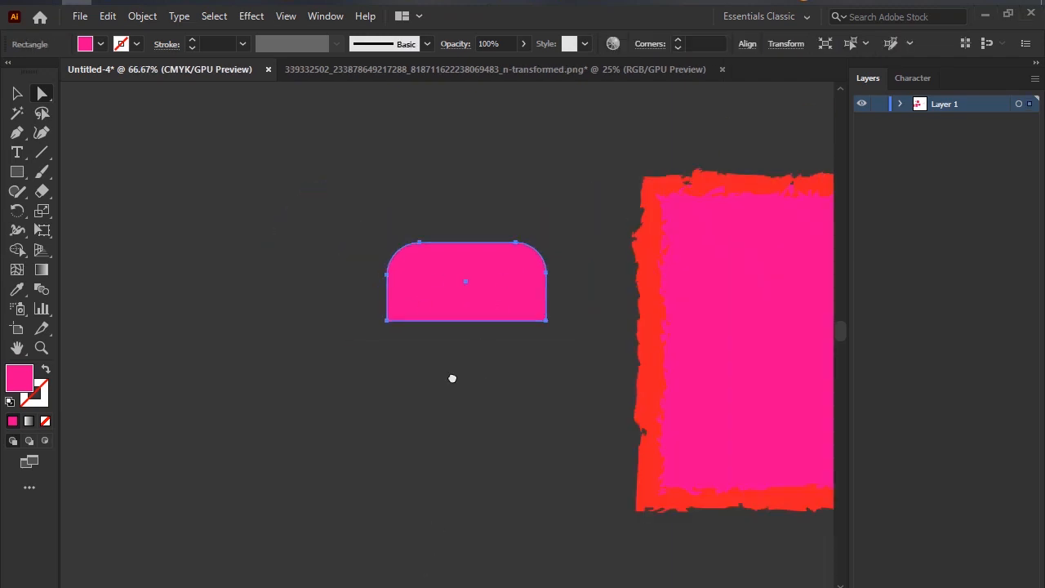
Move the tall pink rectangle up to the left of the small rounded shape and set its stroke to none.
left_click_drag(296, 543, 205, 180)
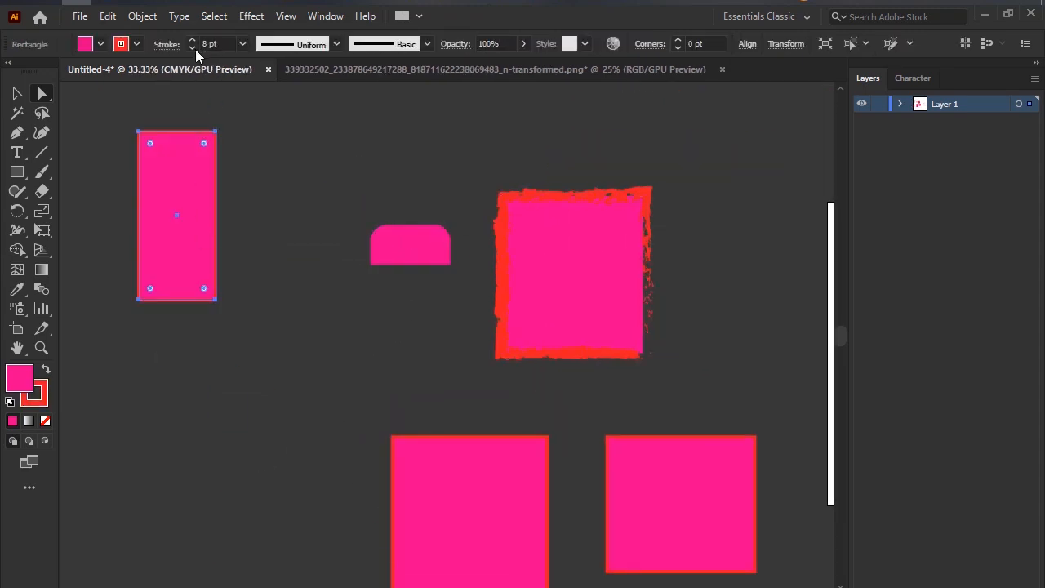
left_click(121, 44)
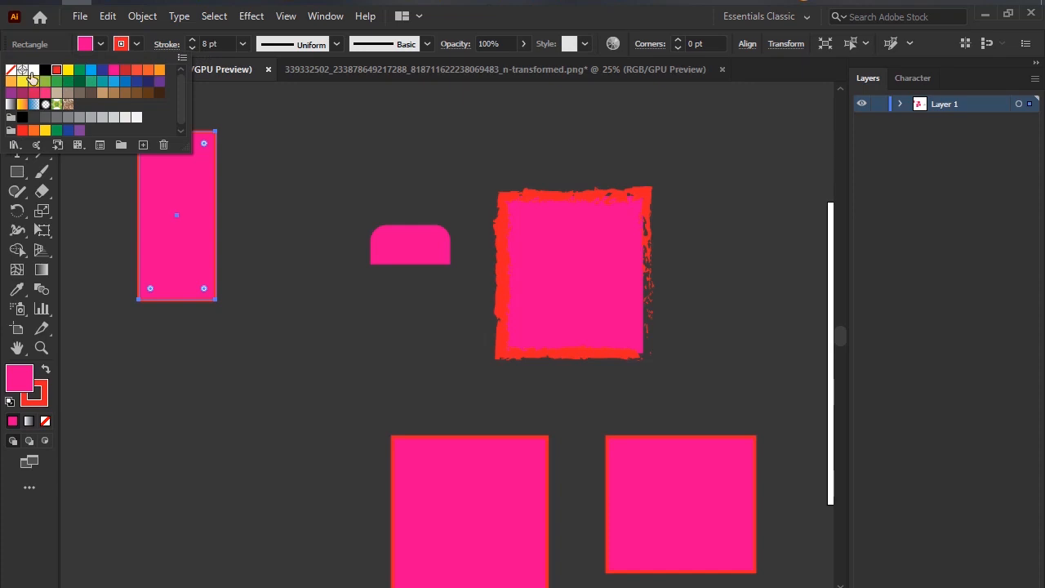
left_click(8, 71)
left_click(158, 179)
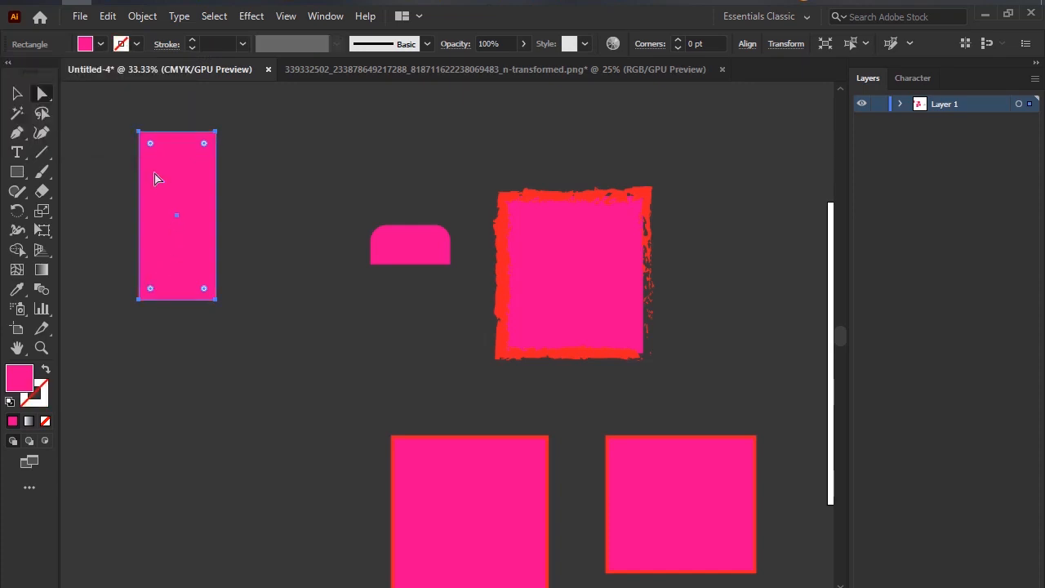
Fill the tall rectangle with purple and move it closer to the small rounded shape.
left_click(90, 47)
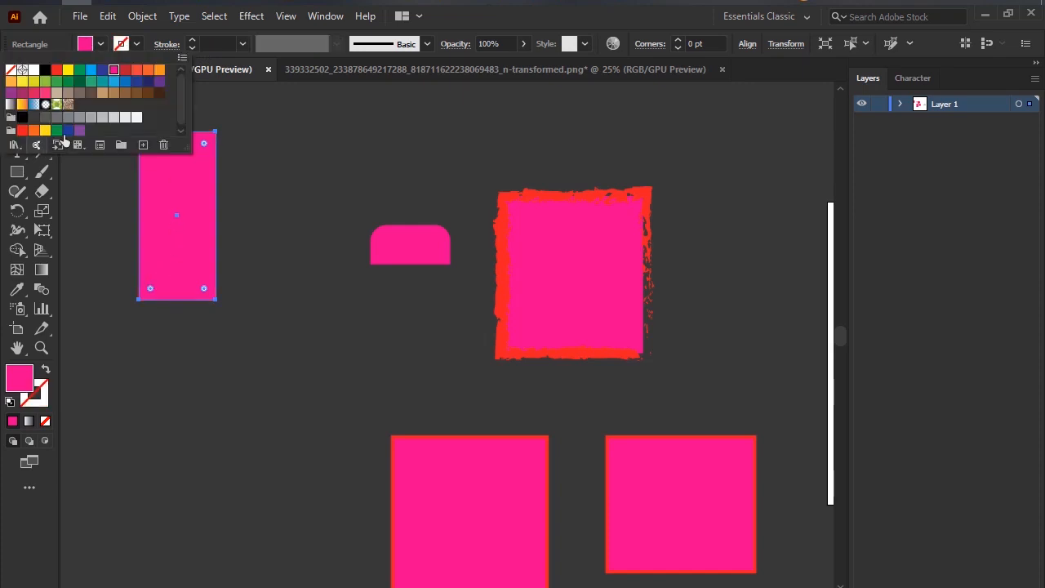
left_click(148, 345)
left_click_drag(207, 202, 303, 296)
Round only the purple rectangle's upper-right corner to about 115.8 pt with the Direct Selection tool, and deselect it.
scroll(255, 311, "up", 2)
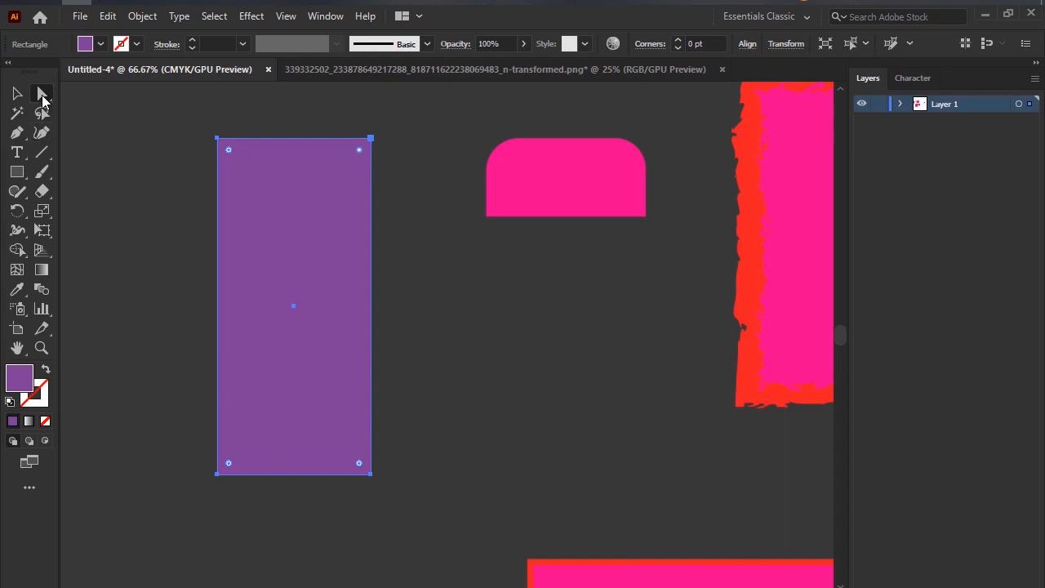
left_click(42, 94)
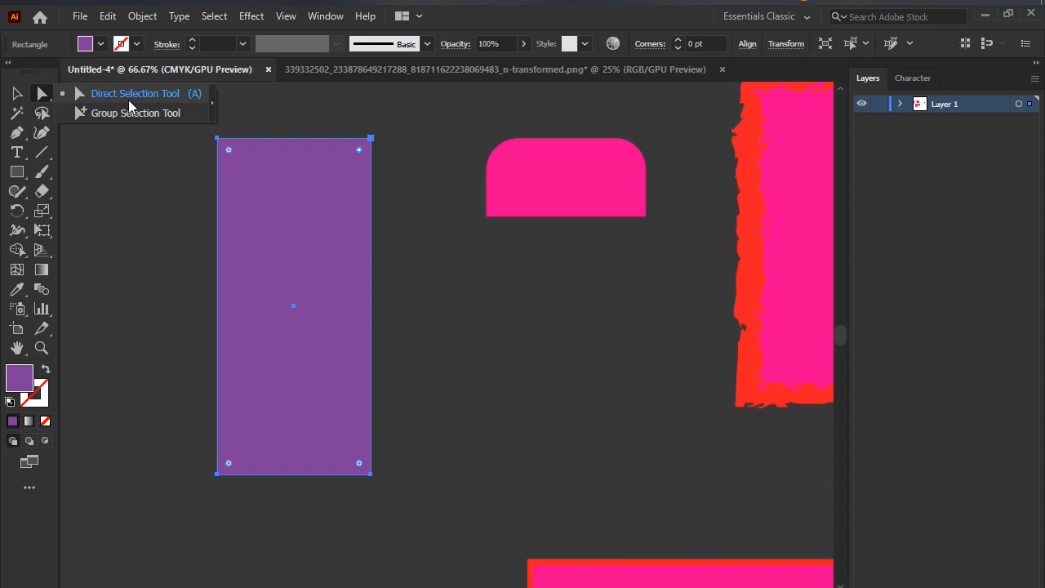
left_click(123, 98)
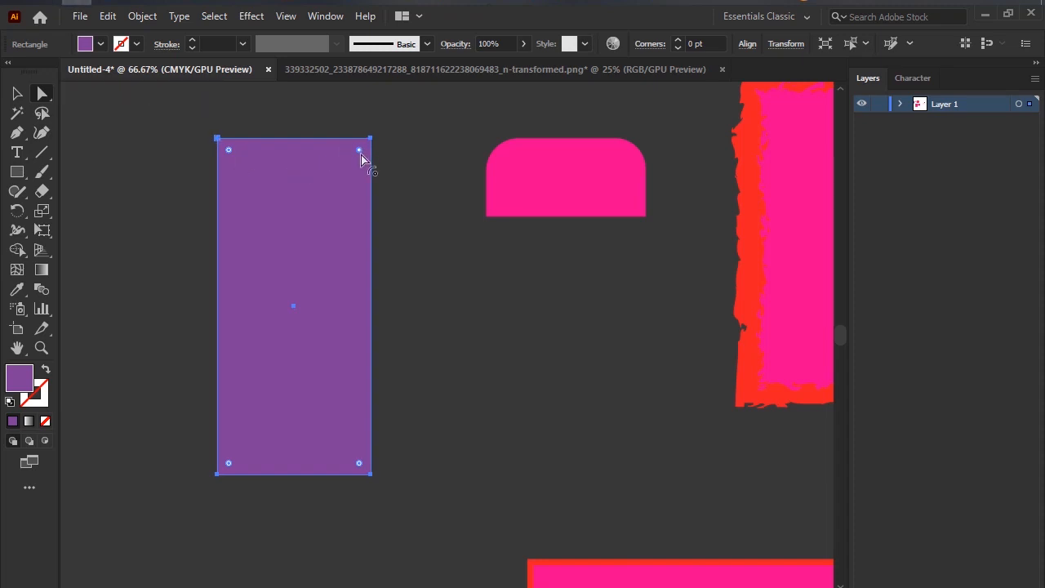
left_click_drag(360, 151, 313, 249)
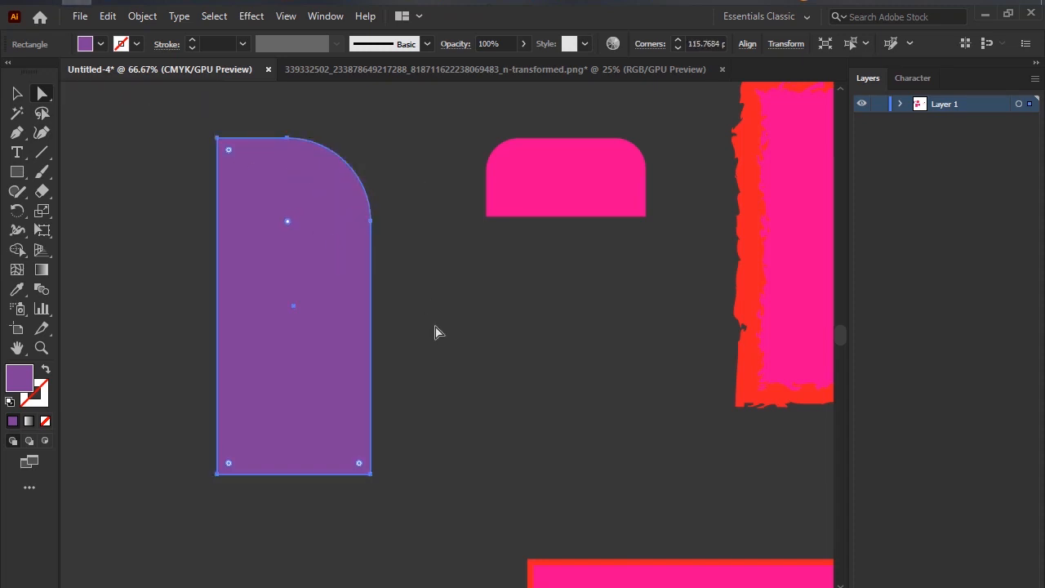
left_click(441, 338)
scroll(446, 284, "down", 2)
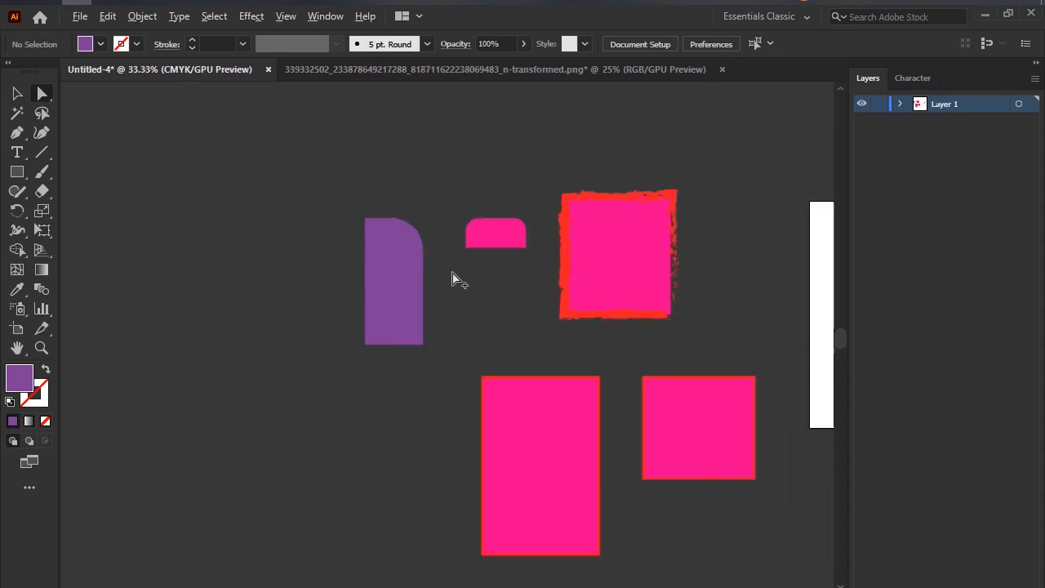
Round the purple rectangle's lower-left corner until the curve spans the full width of the bottom edge.
scroll(424, 287, "up", 2)
left_click(338, 372)
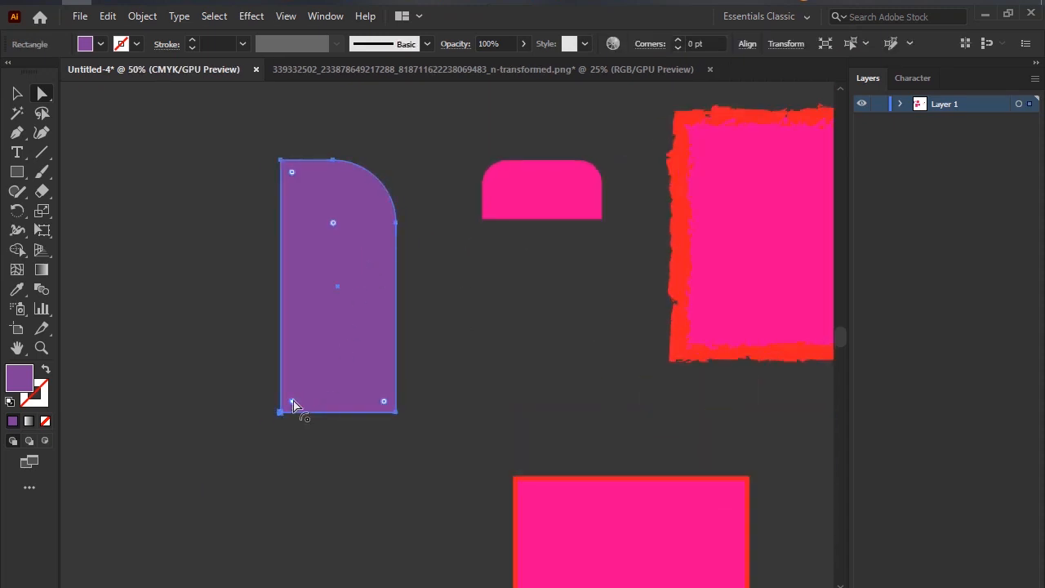
left_click_drag(295, 400, 321, 293)
left_click(204, 299)
scroll(356, 324, "down", 1)
scroll(381, 305, "up", 2)
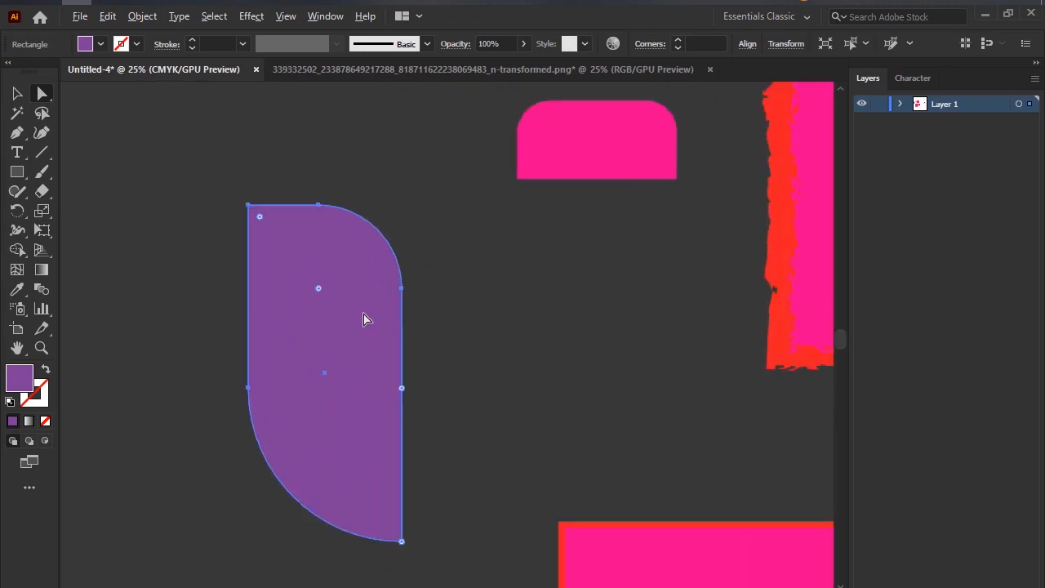
Move the purple leaf-like shape up and left, farther from the small pink shape, and deselect it.
left_click_drag(367, 318, 205, 228)
left_click(425, 243)
scroll(399, 256, "down", 1)
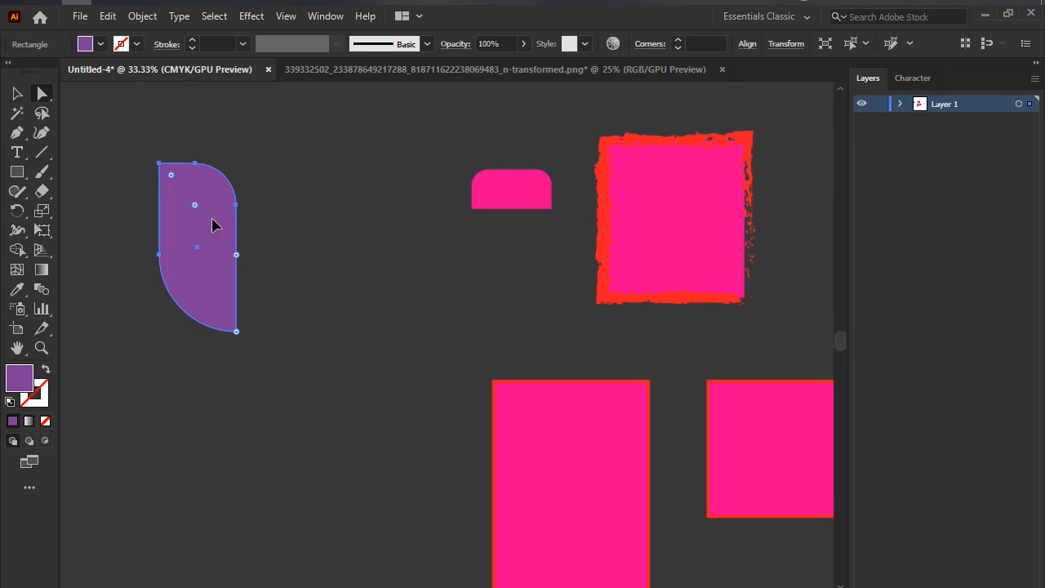
left_click(294, 222)
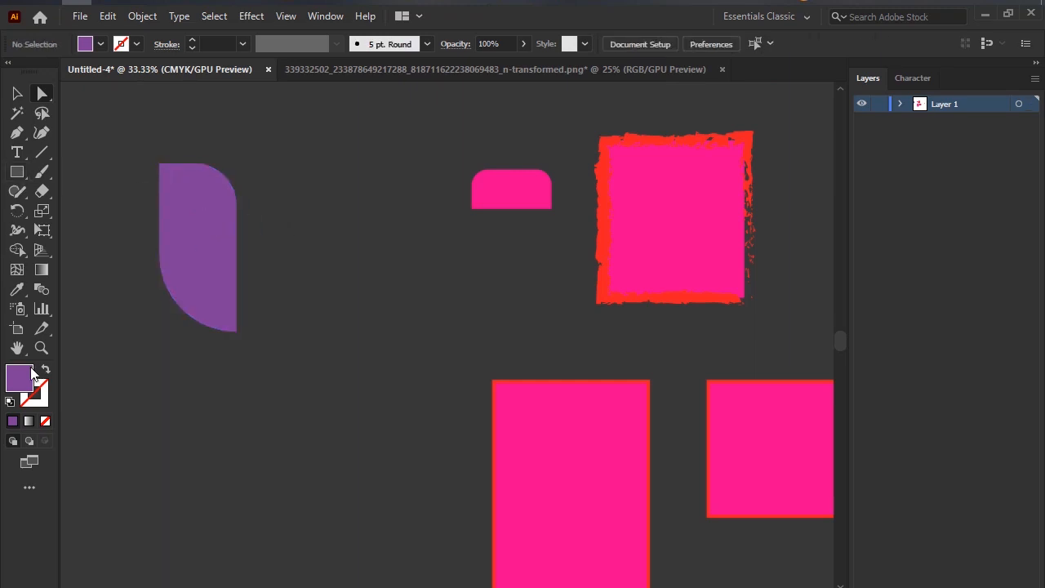
Draw a second tall purple rectangle just right of the purple leaf-like shape and activate the Direct Selection tool.
left_click(17, 173)
left_click_drag(266, 168, 359, 332)
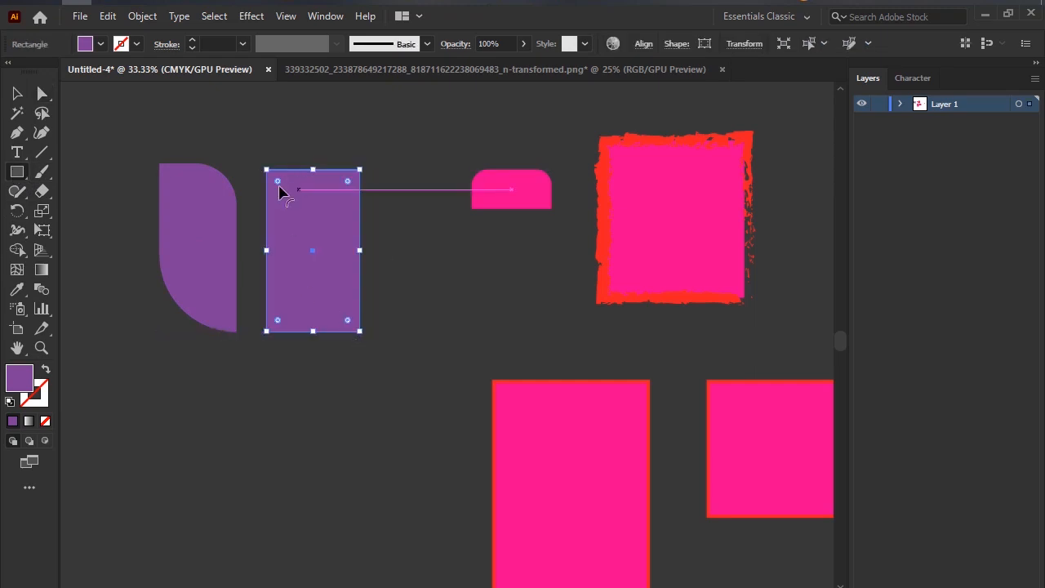
key("a")
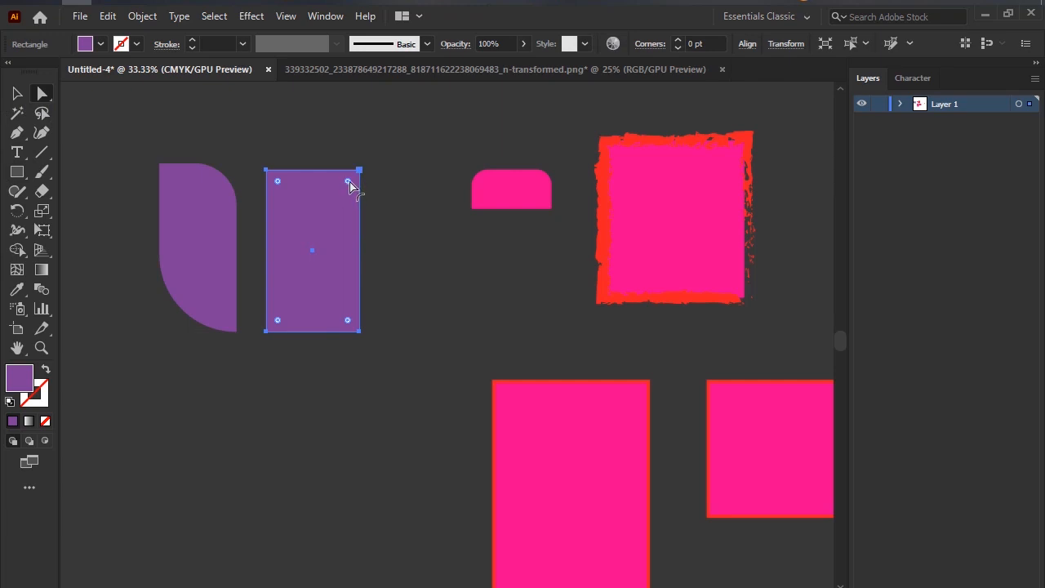
Try rounding the new purple rectangle's corners to about 2.65 pt, and return the radius to 0 pt.
mouse_move(350, 187)
left_mouse_down()
mouse_move(344, 198)
mouse_move(366, 168)
mouse_move(357, 187)
left_mouse_up()
scroll(354, 187, "up", 1)
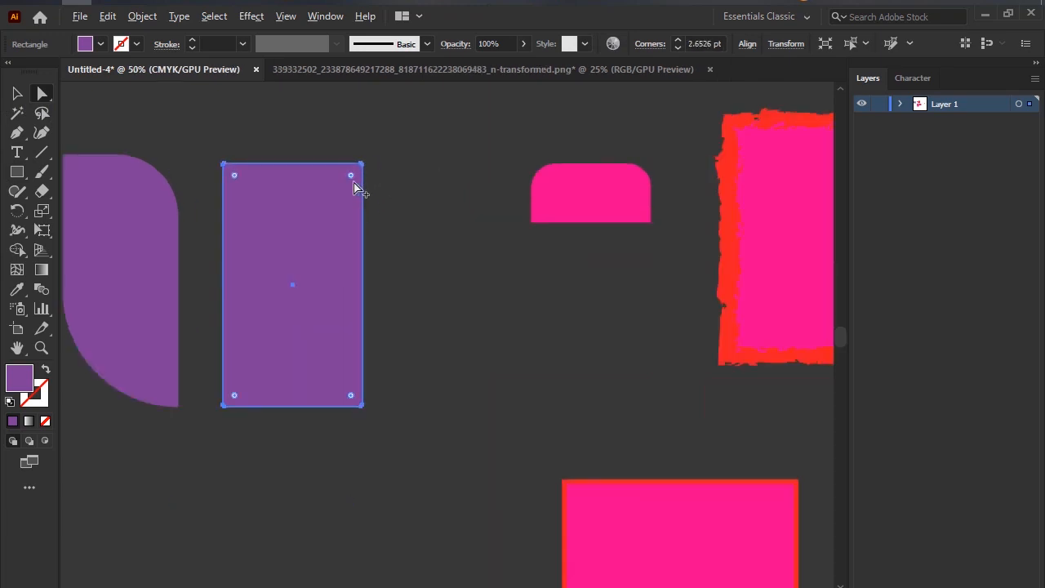
scroll(353, 187, "up", 2)
scroll(353, 185, "down", 2)
left_click_drag(353, 178, 380, 167)
key("Print")
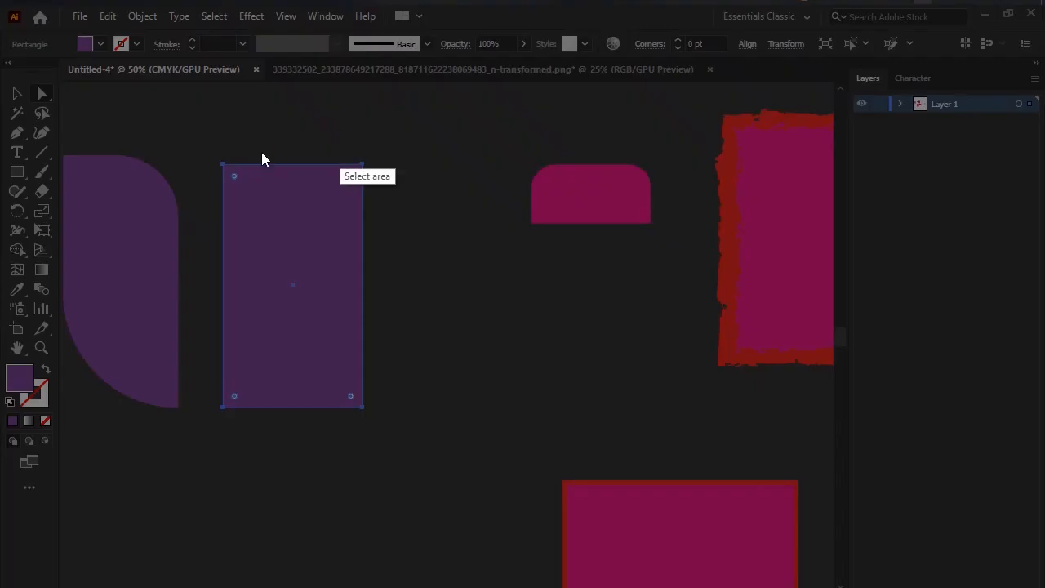
mouse_move(186, 165)
left_mouse_down()
mouse_move(408, 495)
mouse_move(443, 500)
left_mouse_up()
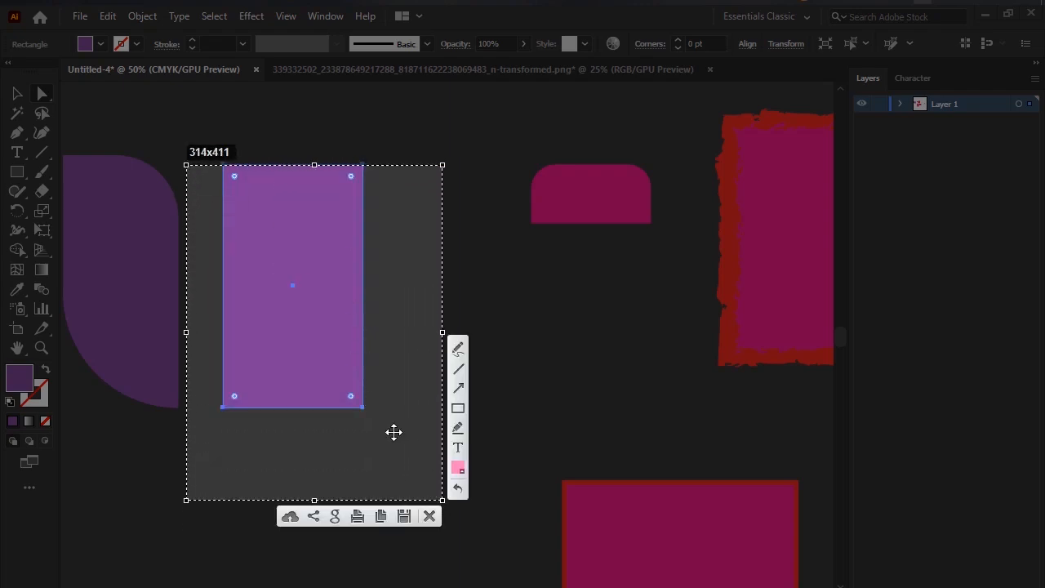
left_click(430, 516)
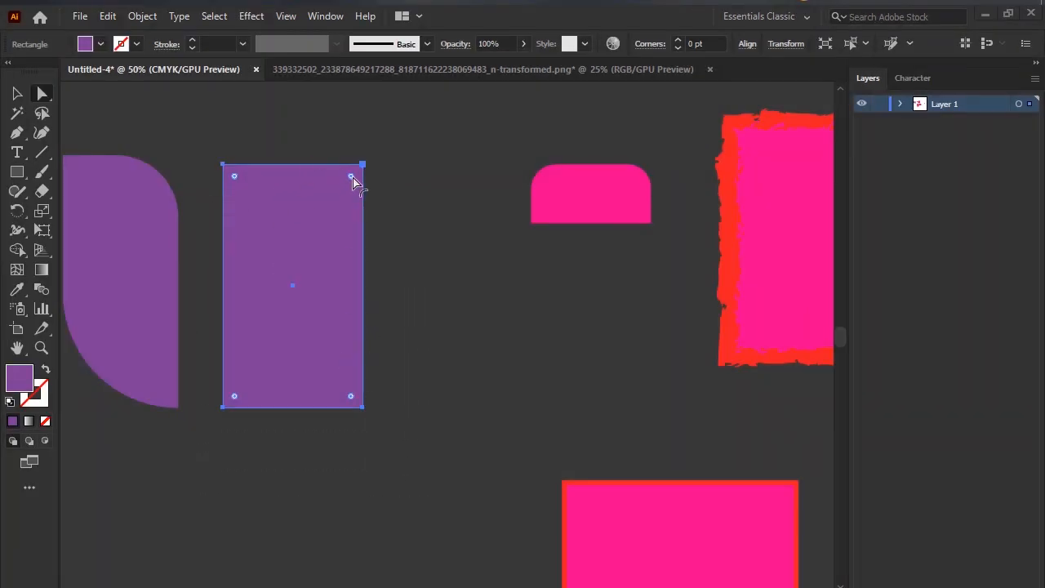
Round the new purple rectangle's upper-right corner to about 224 pt and its lower-left corner to about 241.2 pt.
left_click_drag(351, 177, 273, 346)
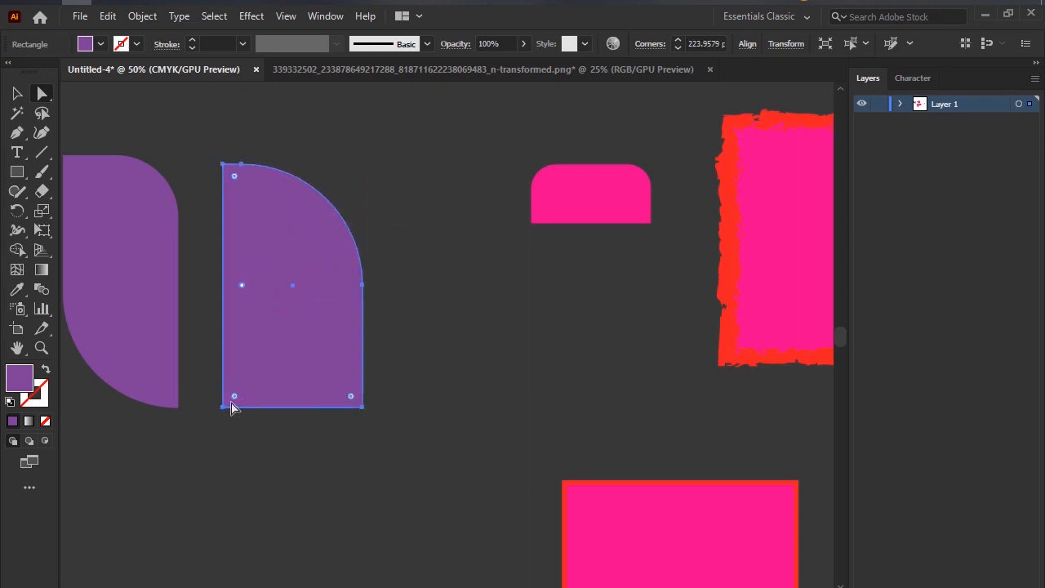
left_click_drag(235, 396, 280, 257)
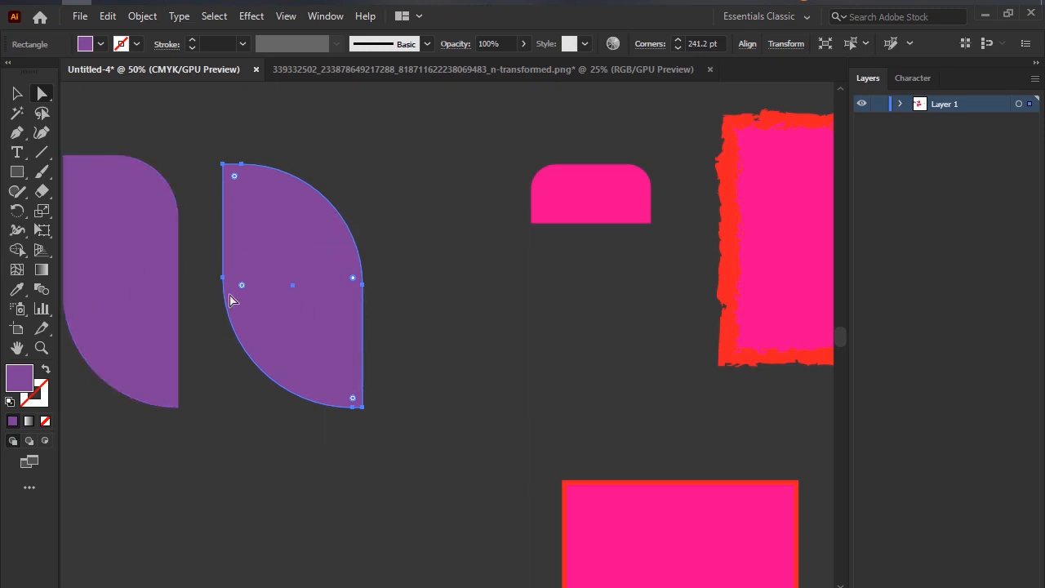
Slightly round the second leaf shape's upper-left and lower-right corners, and deselect it with the Selection tool.
left_click_drag(241, 285, 237, 324)
key("v")
left_click(252, 465)
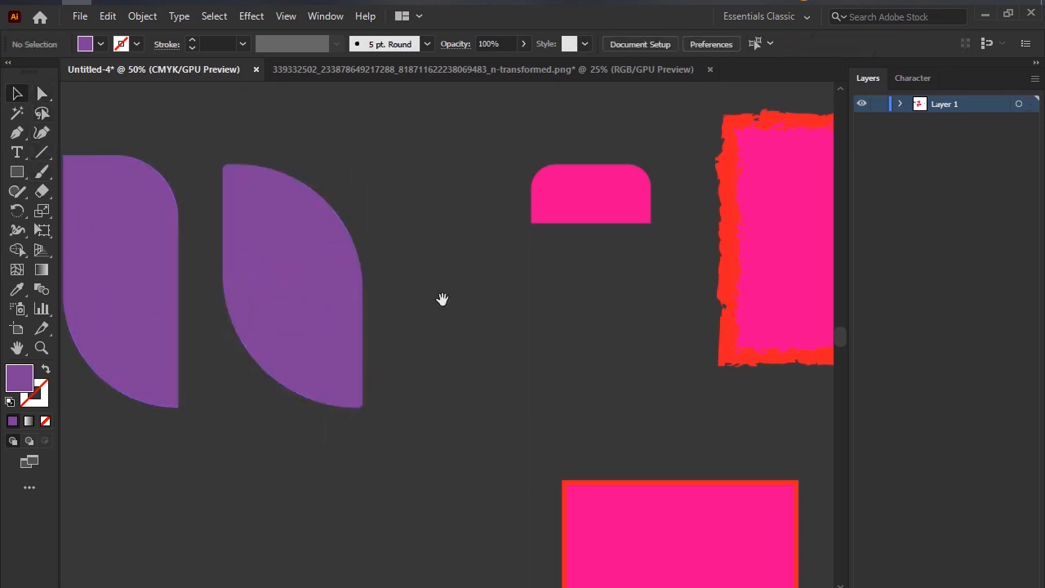
Move the two purple leaf shapes closer together, with the second slightly lower, and deselect them.
left_click_drag(442, 300, 525, 290)
left_click_drag(247, 267, 270, 273)
left_click_drag(337, 278, 333, 300)
left_click(530, 439)
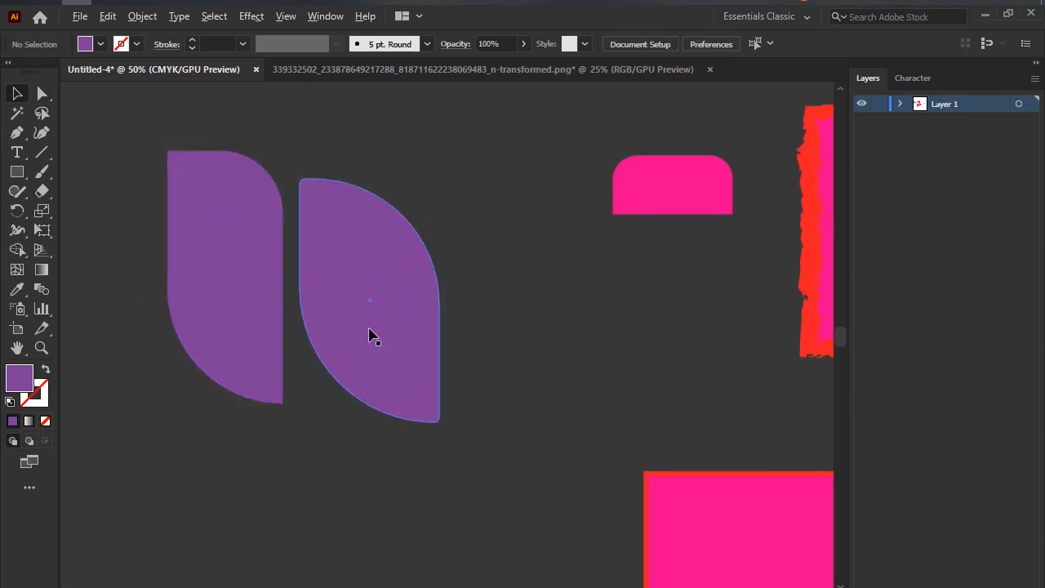
scroll(369, 335, "up", 3)
scroll(369, 335, "down", 5)
scroll(369, 351, "up", 2)
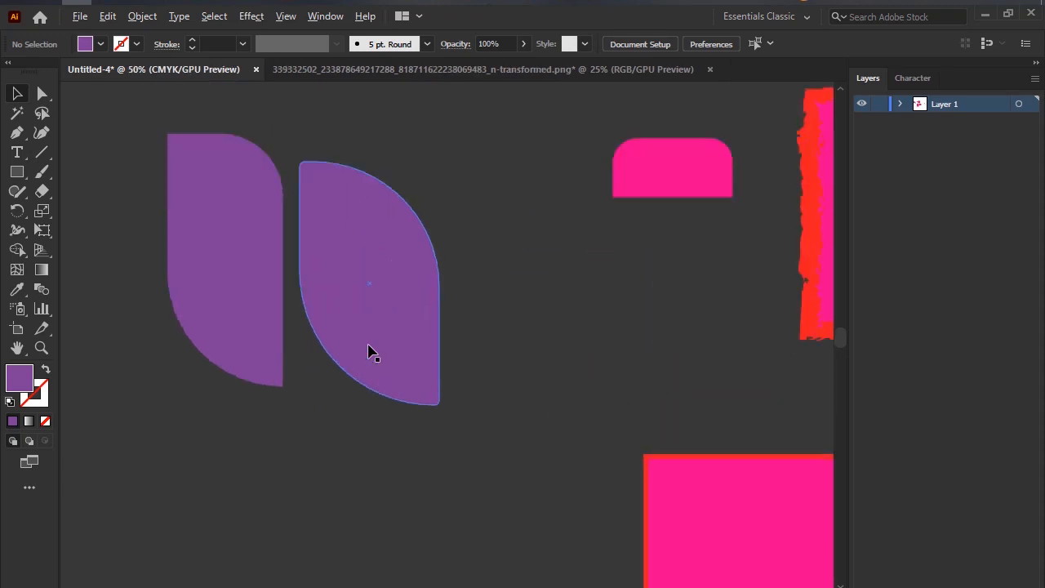
Select the second purple leaf with the Selection tool, and reselect it with the Direct Selection tool.
left_click(345, 275)
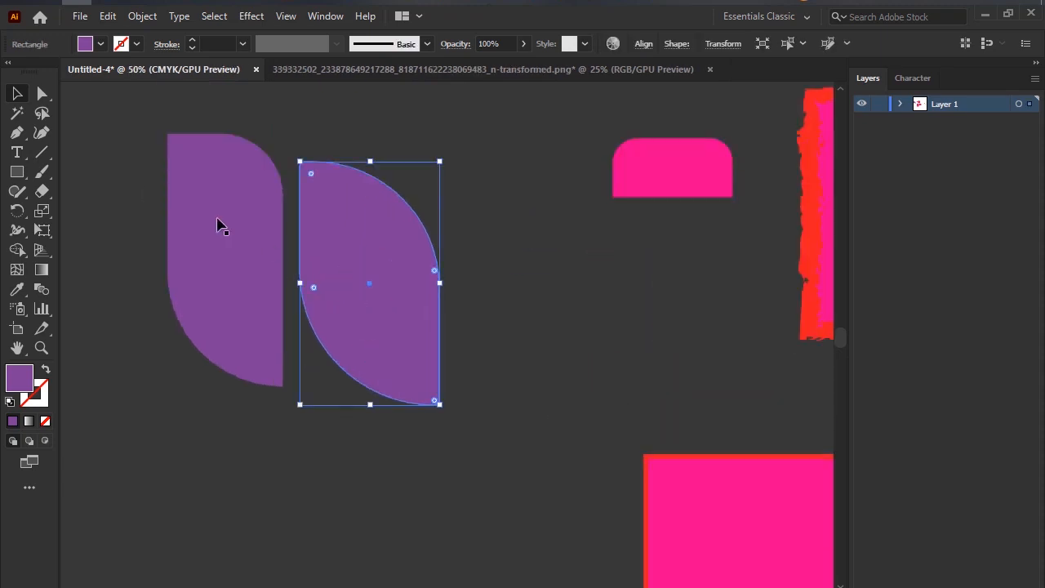
left_click(39, 95)
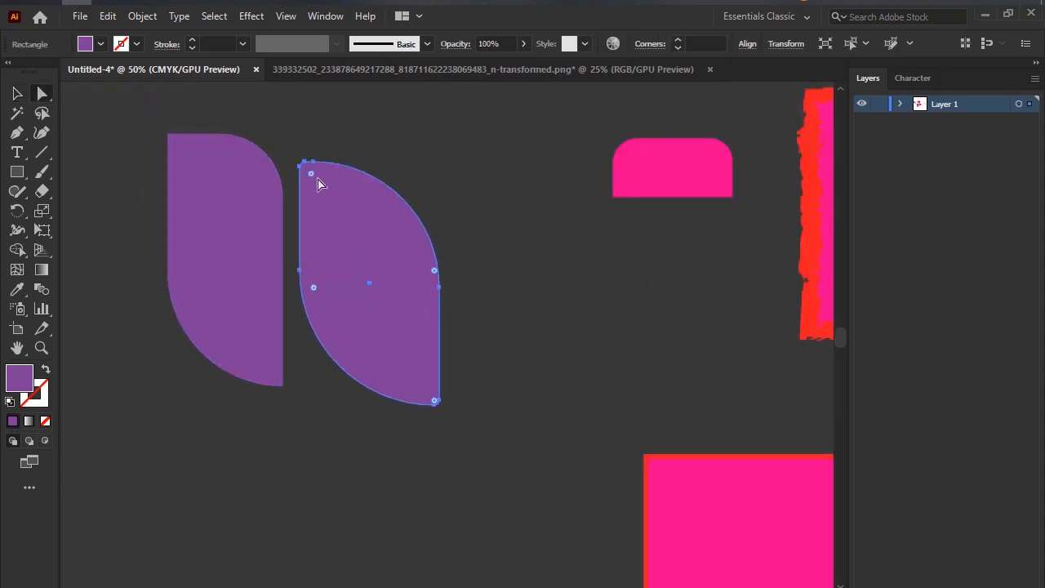
right_click(37, 96)
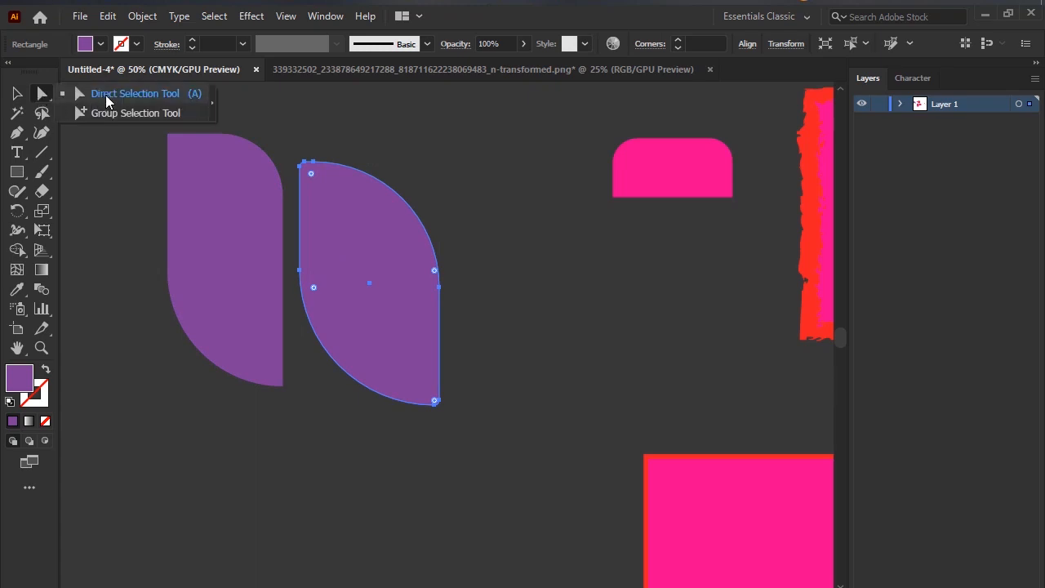
left_click(105, 94)
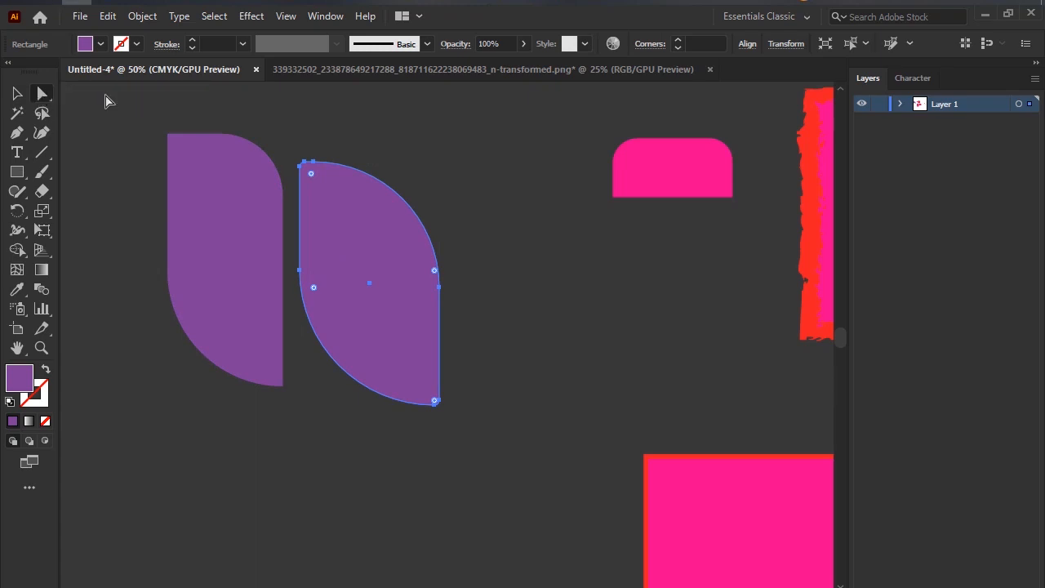
left_click(500, 206)
left_click(373, 234)
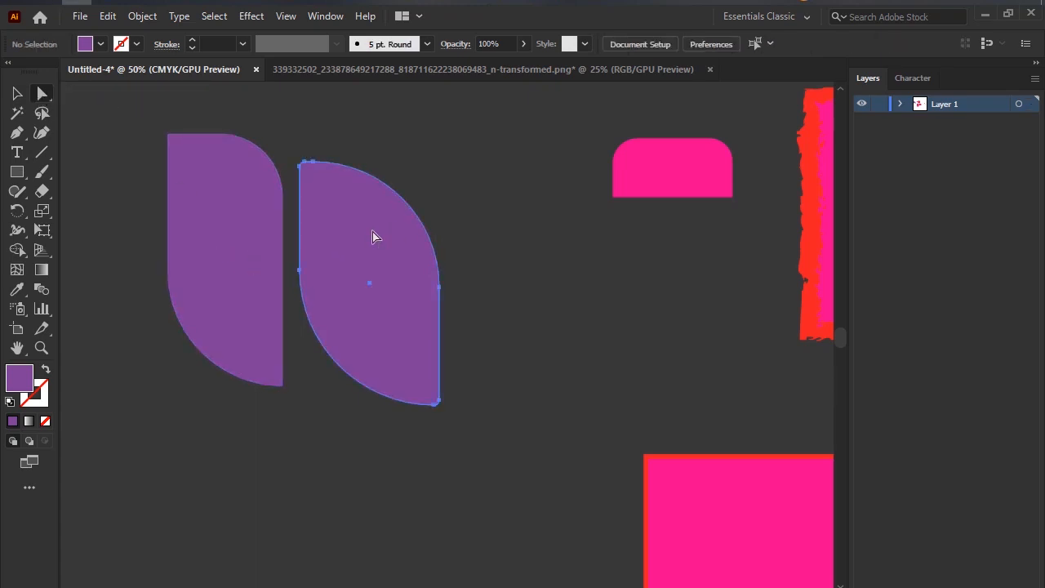
Move the second purple leaf up and to the right with the Group Selection tool, and deselect it with the Selection tool.
right_click(38, 98)
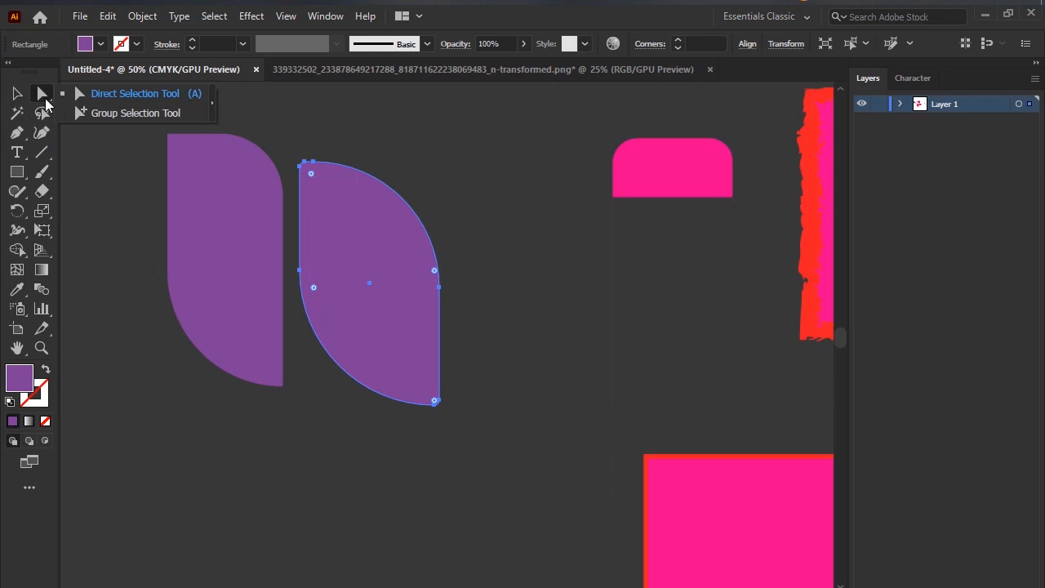
left_click(84, 112)
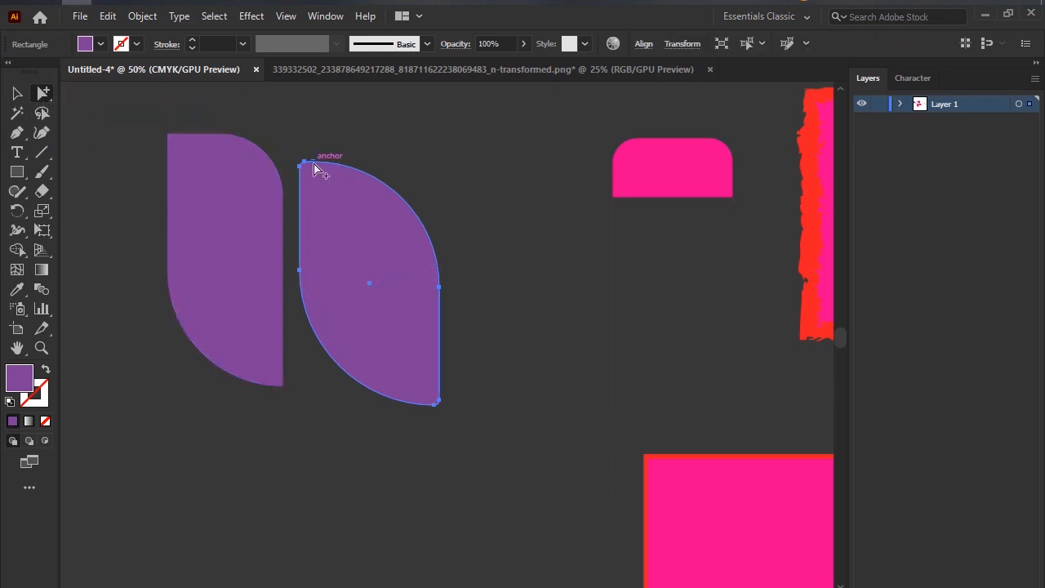
left_click_drag(314, 169, 361, 132)
left_click(46, 96)
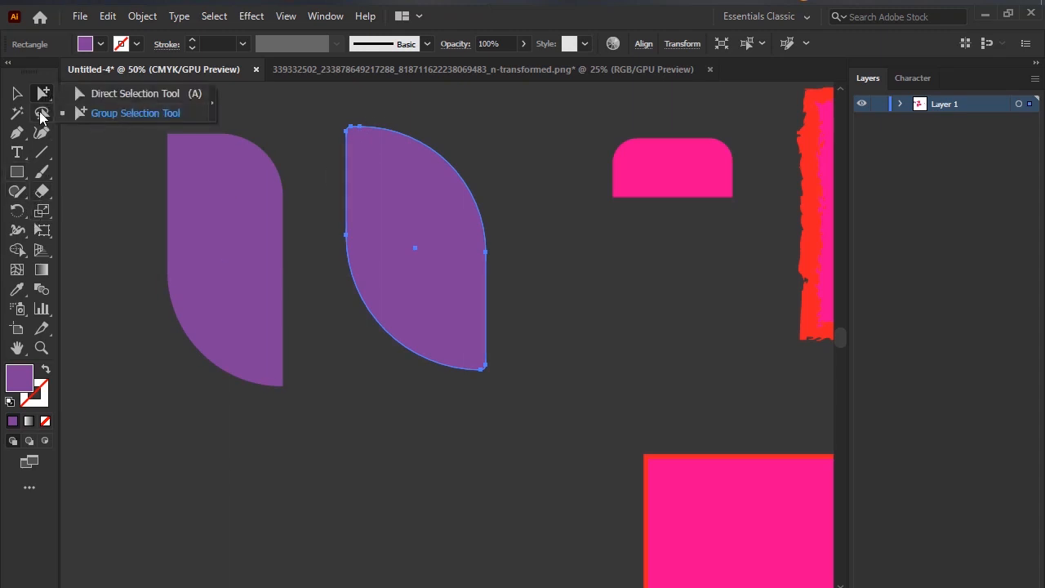
left_click(17, 95)
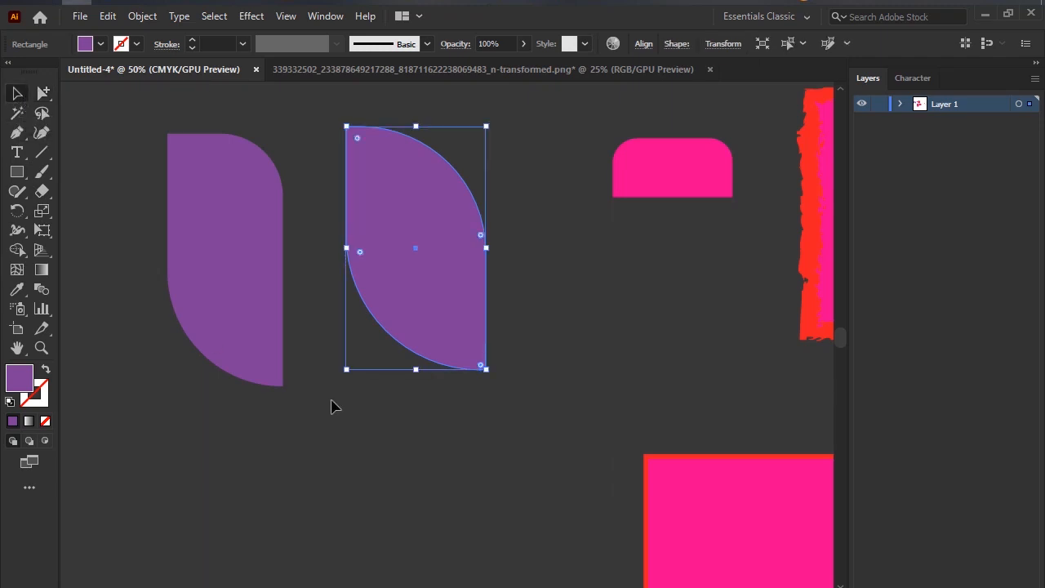
left_click(600, 376)
Move the narrower purple leaf up and left, and place three duplicates of the wider leaf around it.
scroll(600, 376, "down", 3)
left_click_drag(572, 431, 523, 392)
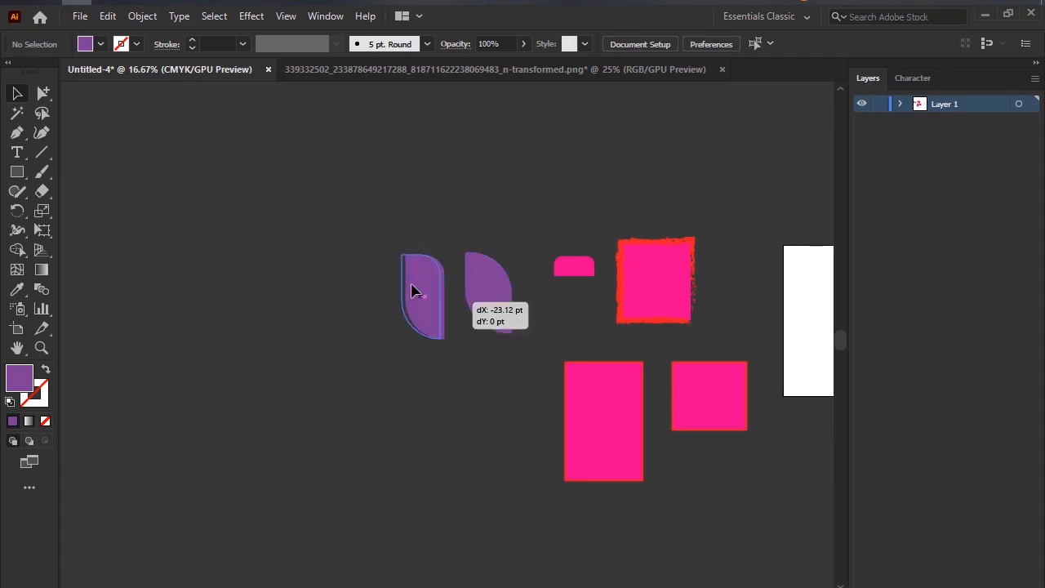
left_click_drag(413, 290, 309, 237)
left_click_drag(491, 286, 262, 333, "alt")
left_click_drag(510, 288, 433, 191, "alt")
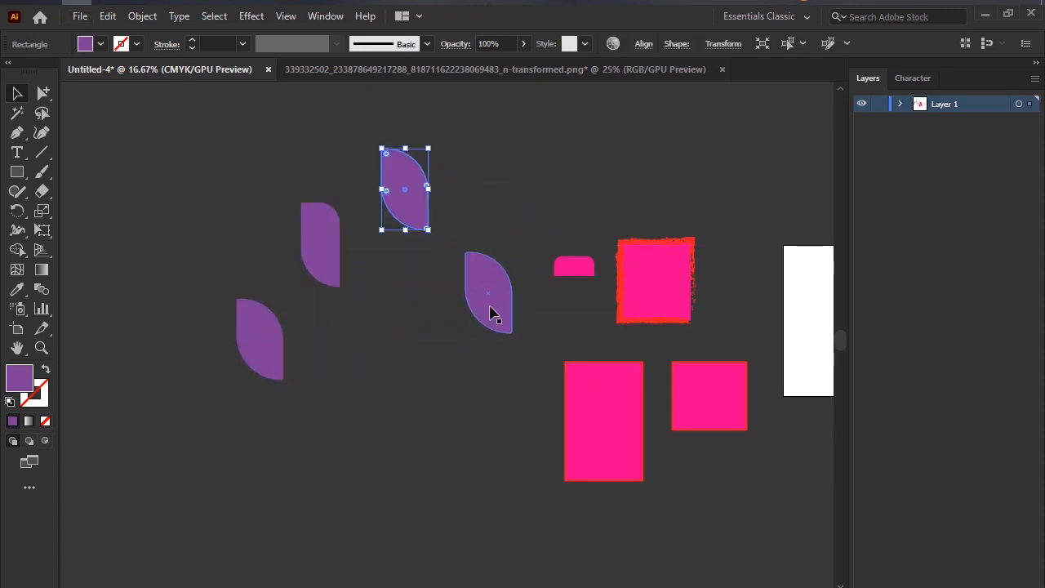
left_click_drag(490, 303, 360, 399, "alt")
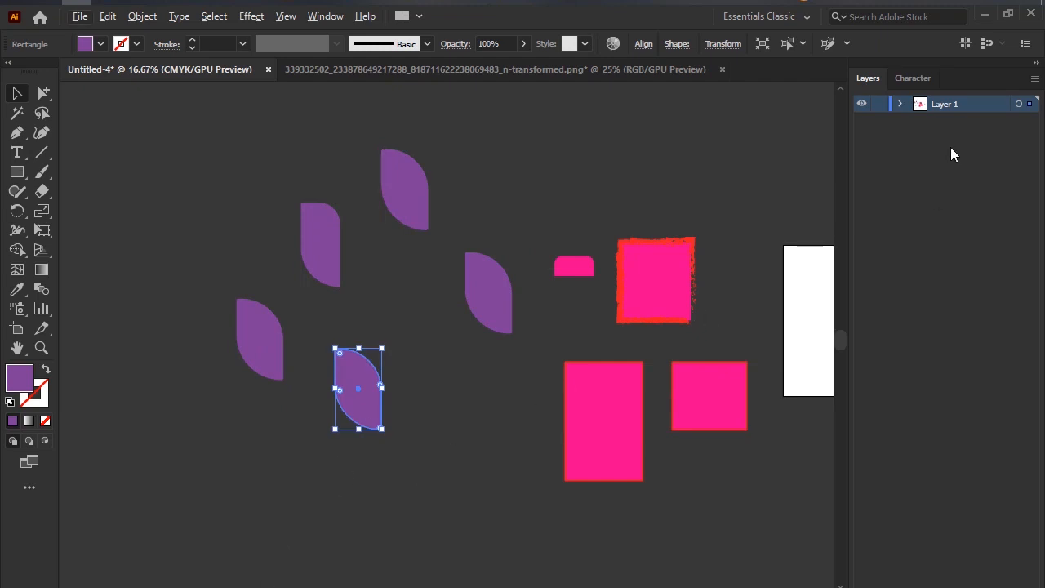
Expand Layer 1 to list its objects, and move the lowest purple leaf further down and left.
left_click(901, 104)
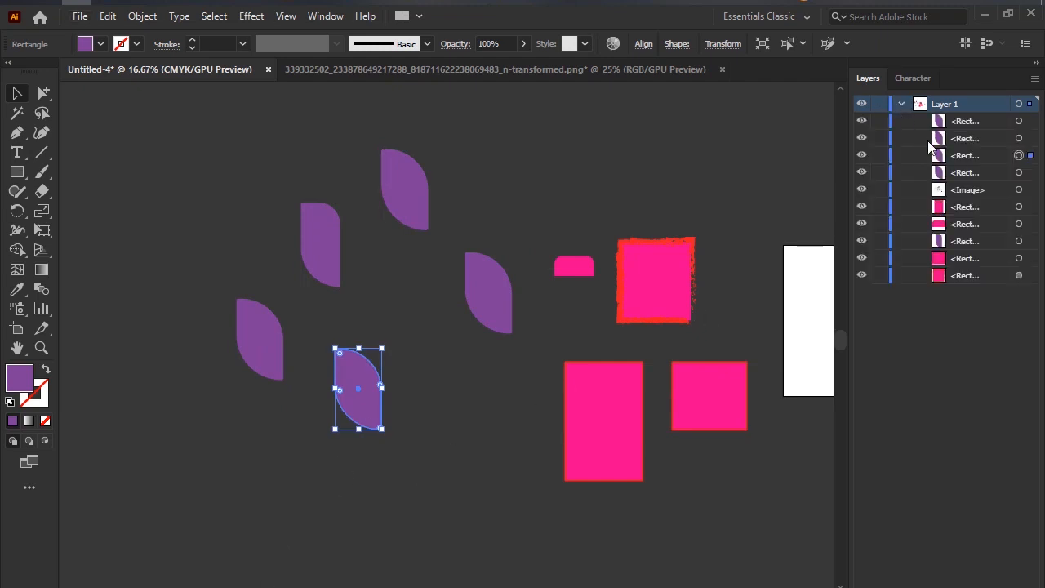
left_click(971, 139)
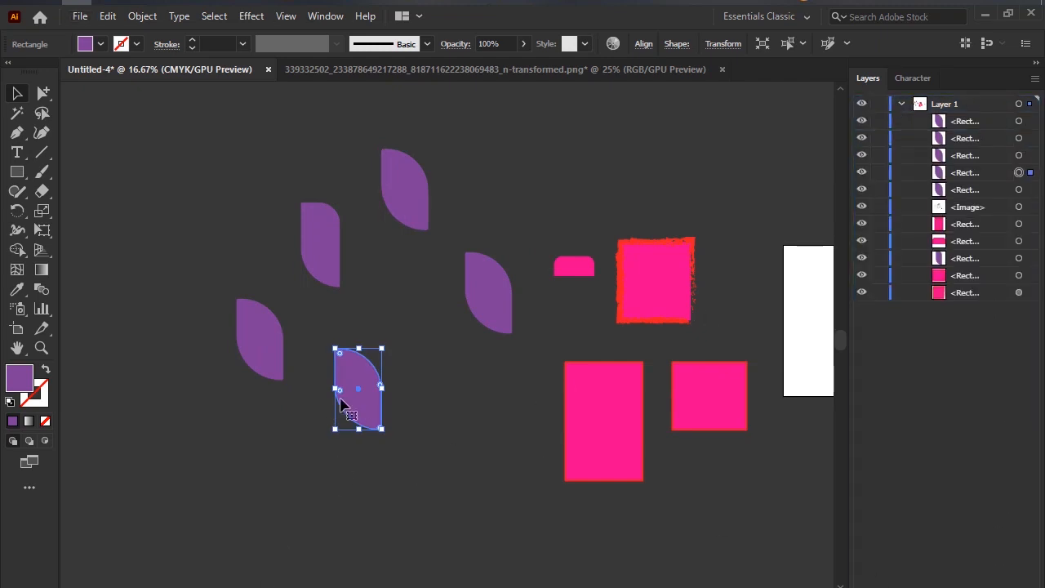
left_click_drag(350, 408, 234, 463)
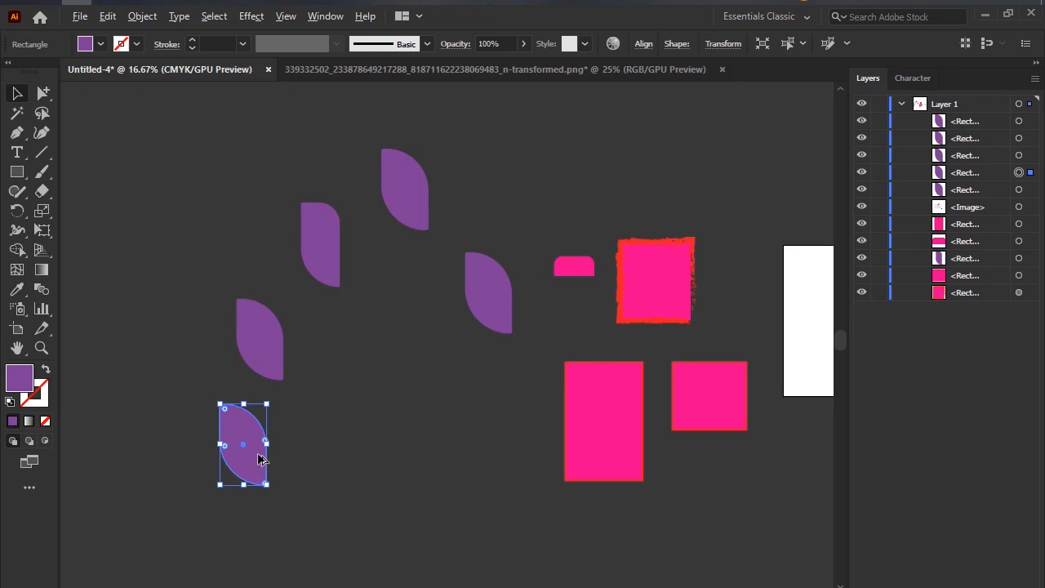
Duplicate the lowest purple leaf slightly higher to its right, and deselect the copy.
scroll(258, 459, "up", 5)
scroll(304, 436, "down", 2)
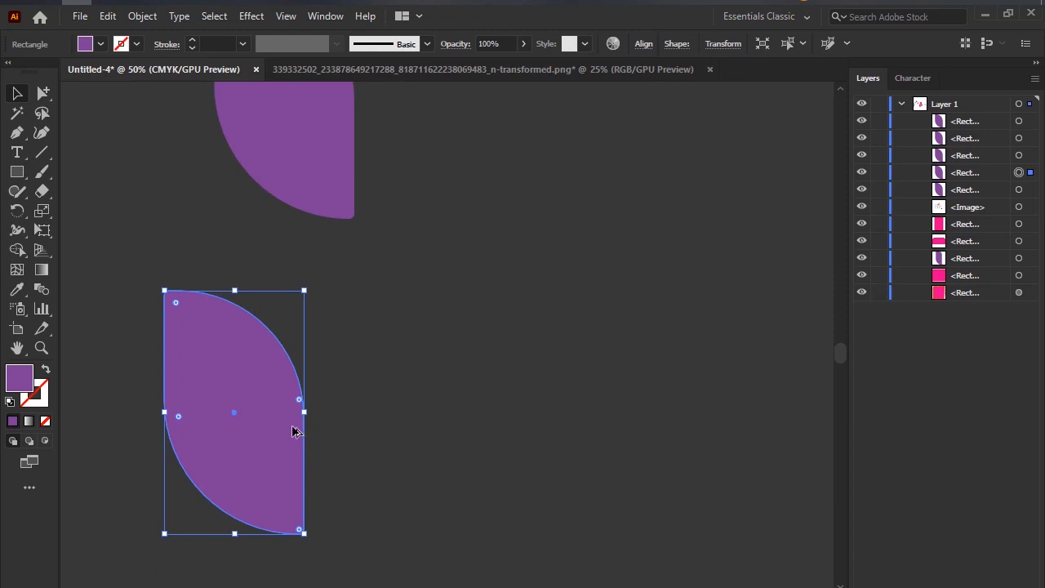
left_click_drag(294, 433, 598, 388)
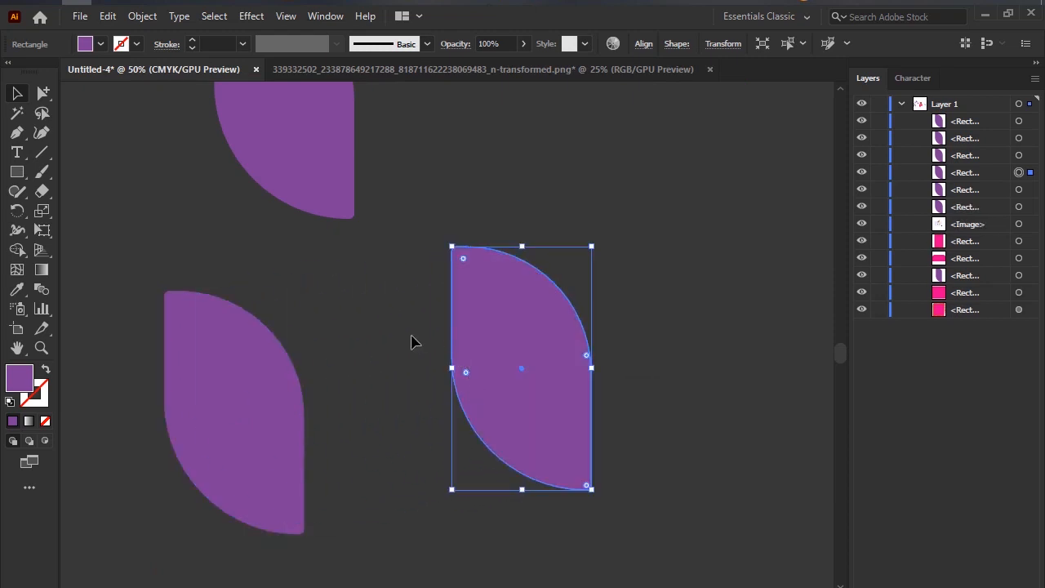
left_click(413, 343)
Place four duplicates of the narrower purple leaf among the other purple shapes.
scroll(411, 349, "down", 3)
left_click_drag(556, 267, 495, 273)
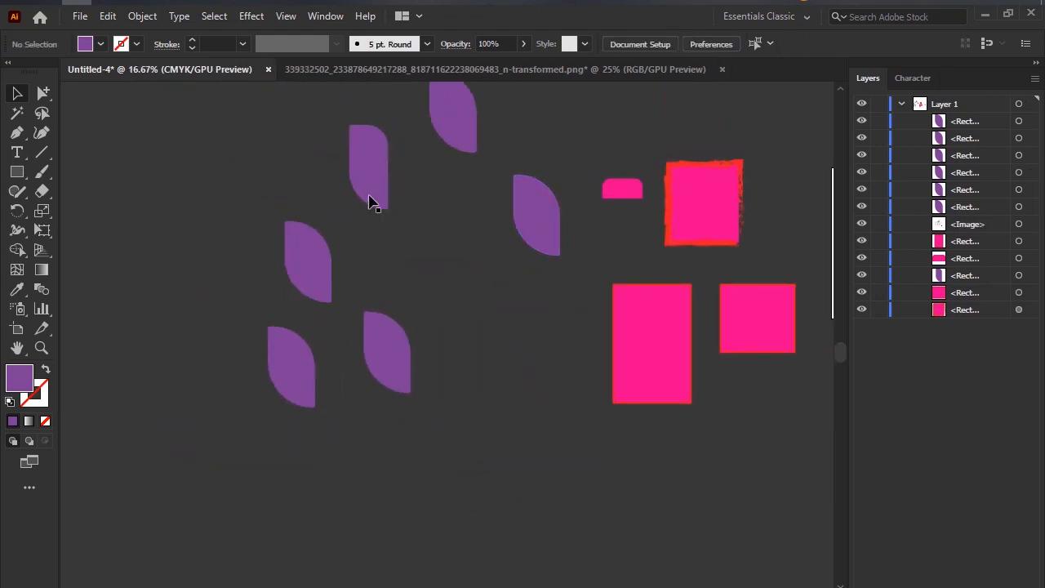
left_click_drag(384, 200, 280, 195)
left_click_drag(372, 176, 500, 347)
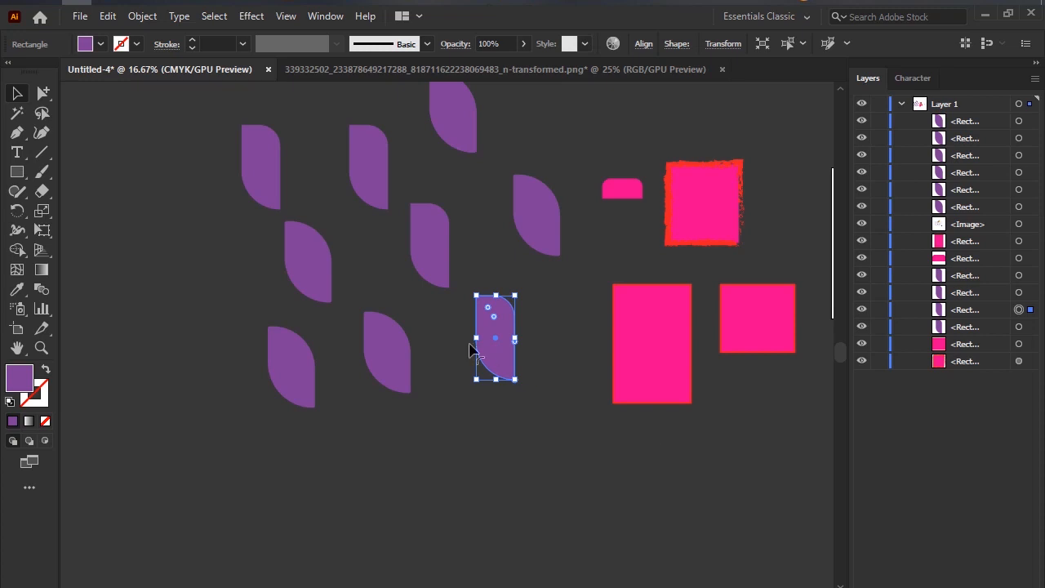
left_click_drag(508, 320, 205, 266)
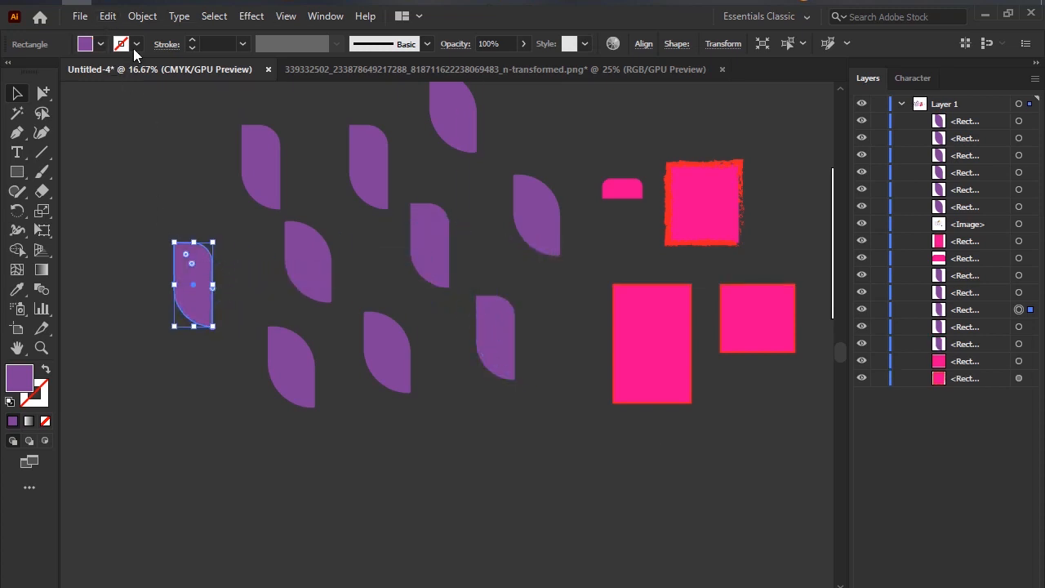
Copy the tall pink rectangle, use Paste in Front, and move both rectangles down, apart from each other.
left_click(619, 323)
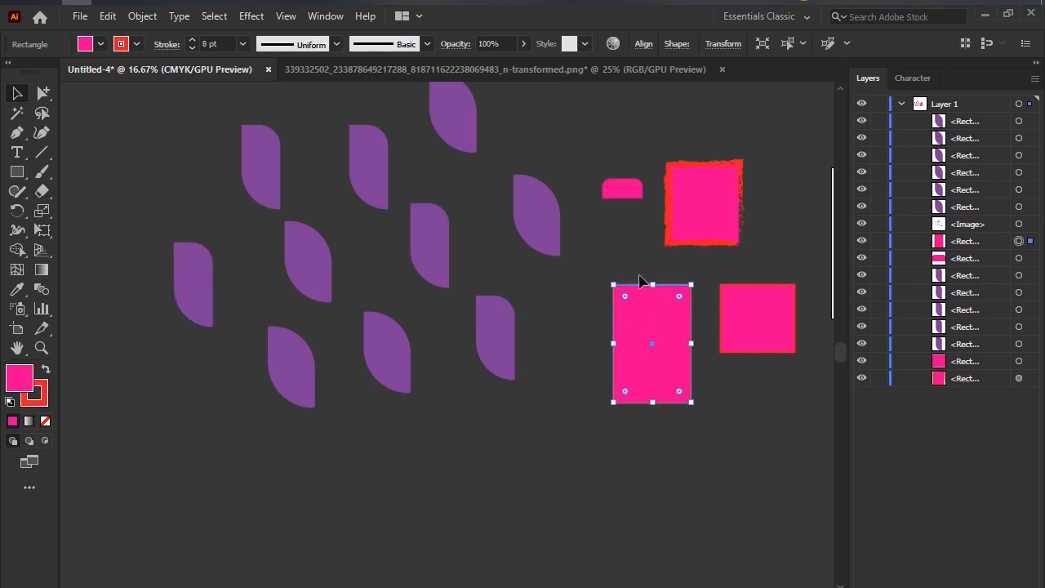
left_click(107, 15)
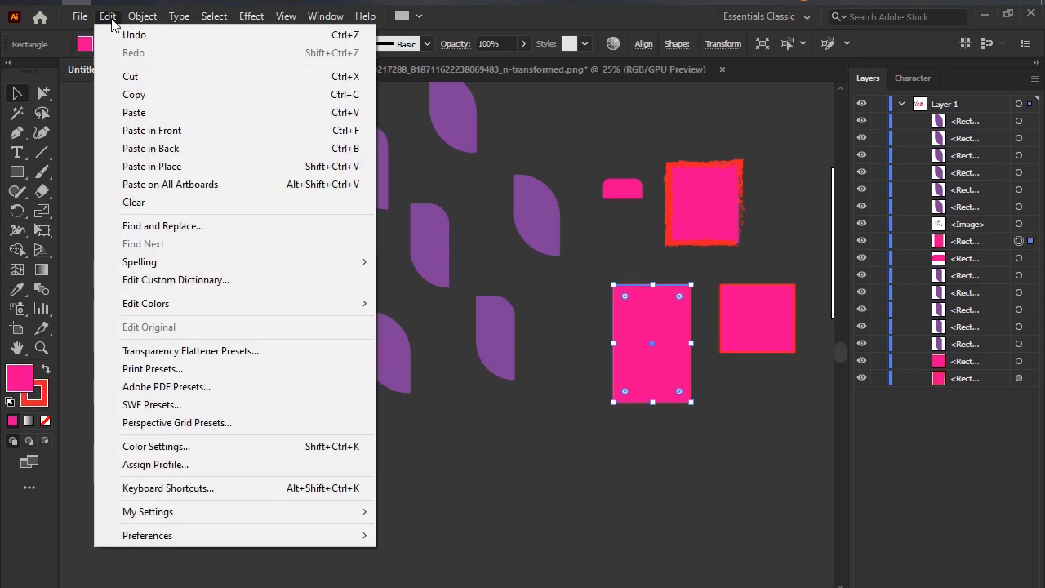
left_click(159, 96)
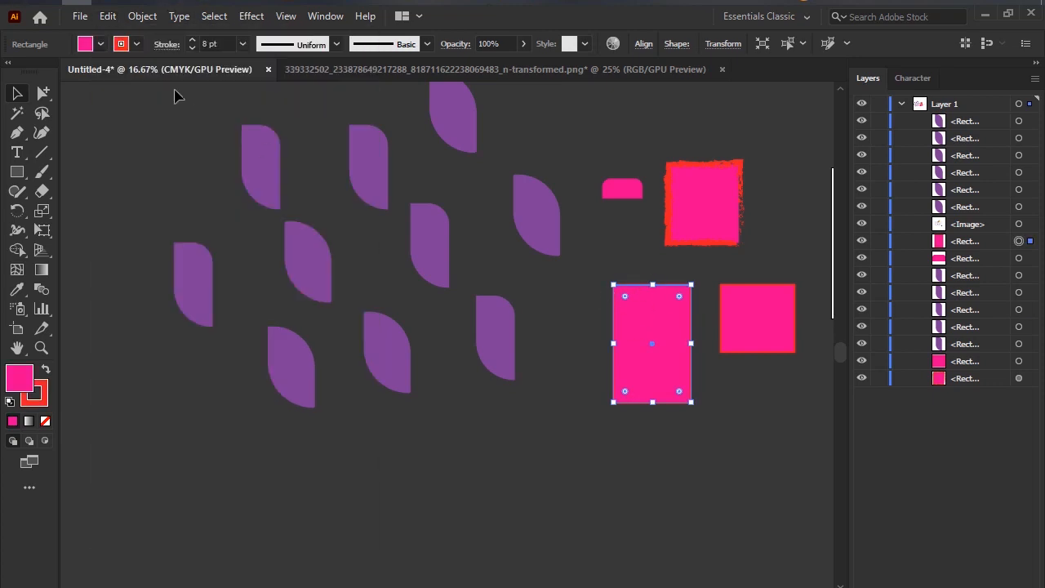
left_click(110, 16)
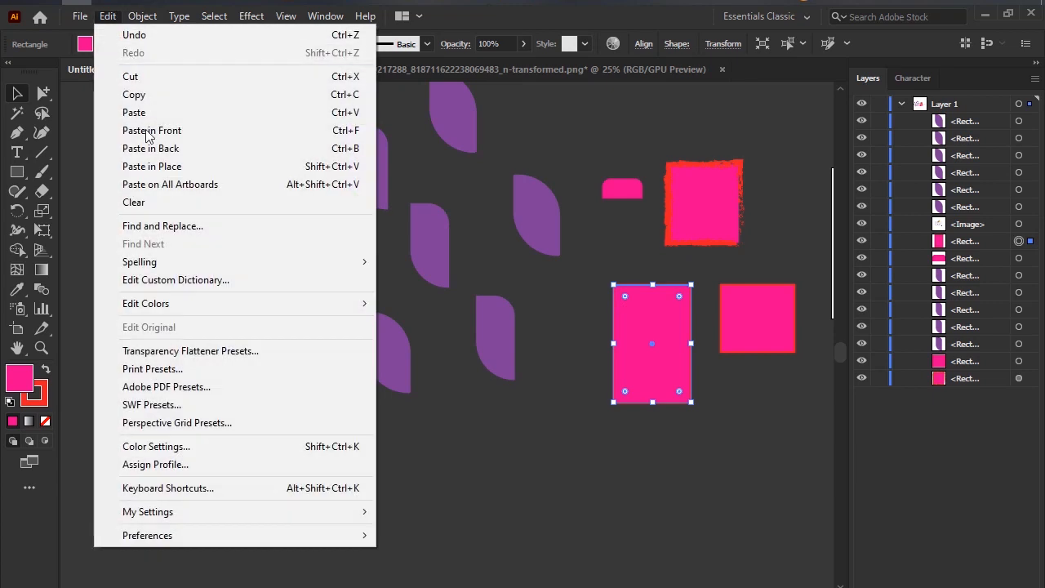
left_click(159, 130)
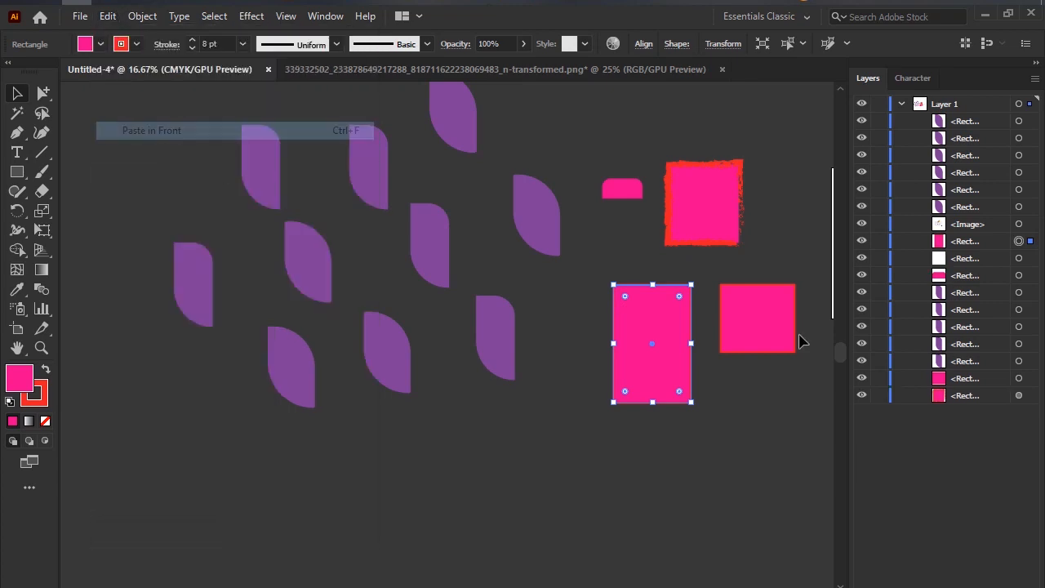
left_click_drag(684, 322, 584, 470)
left_click_drag(687, 364, 717, 481)
Copy both tall pink rectangles, use Paste in Front, and move the pasted pair left beneath the purple shapes.
left_click_drag(574, 492, 567, 488)
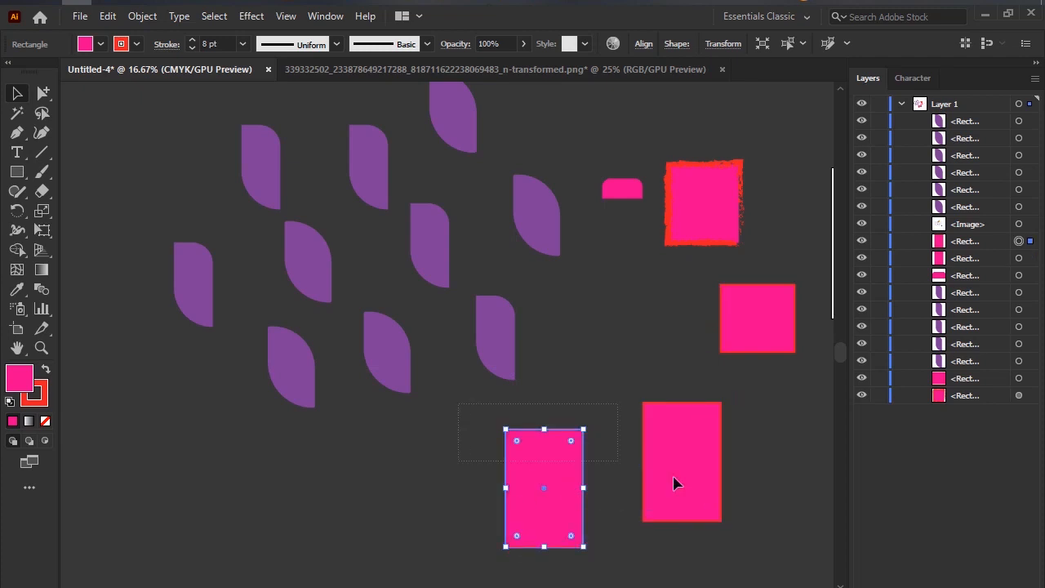
left_click(711, 514, "shift")
left_click(115, 17)
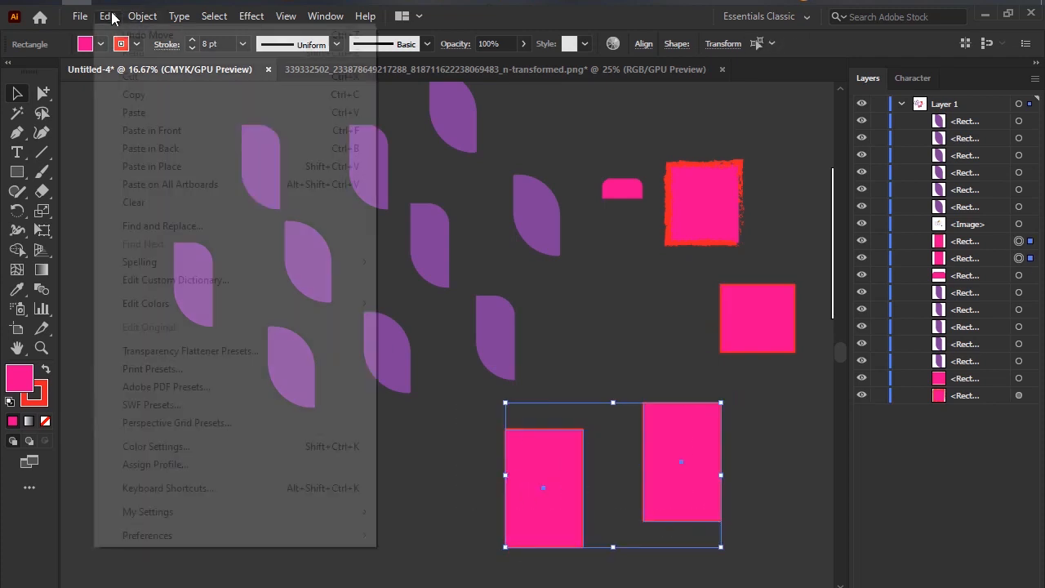
left_click(151, 98)
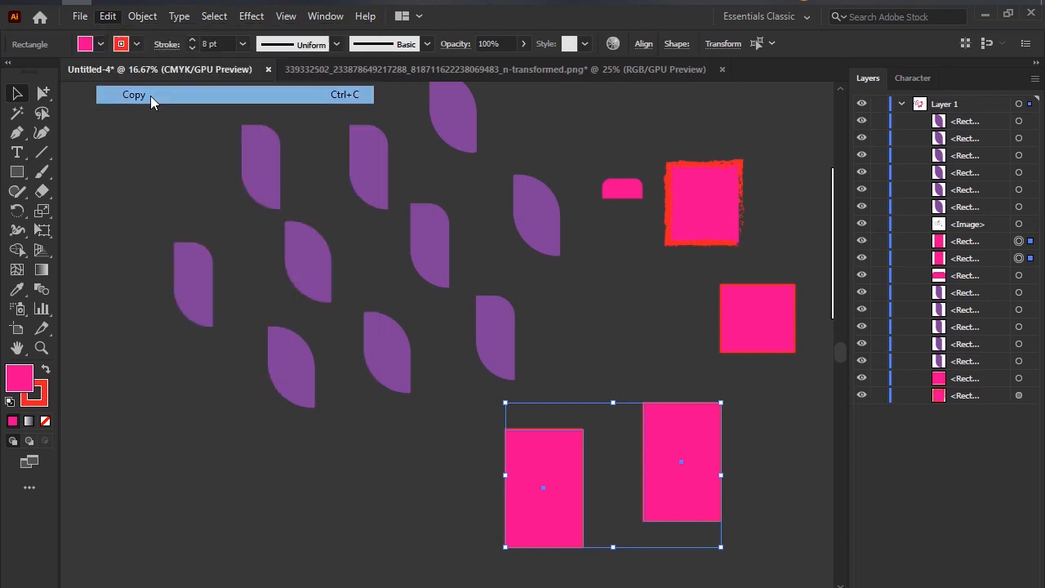
left_click(107, 16)
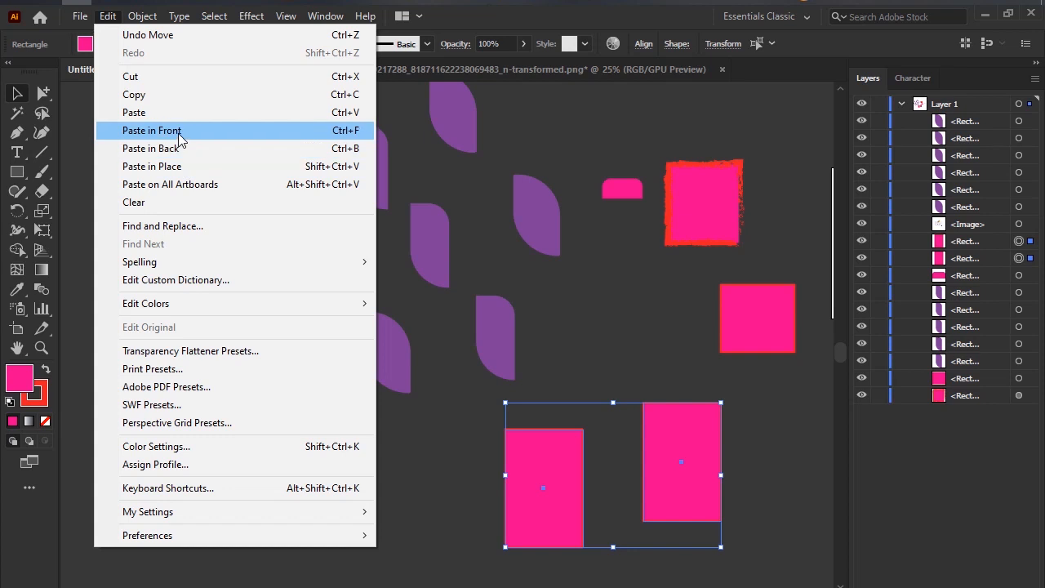
left_click(345, 133)
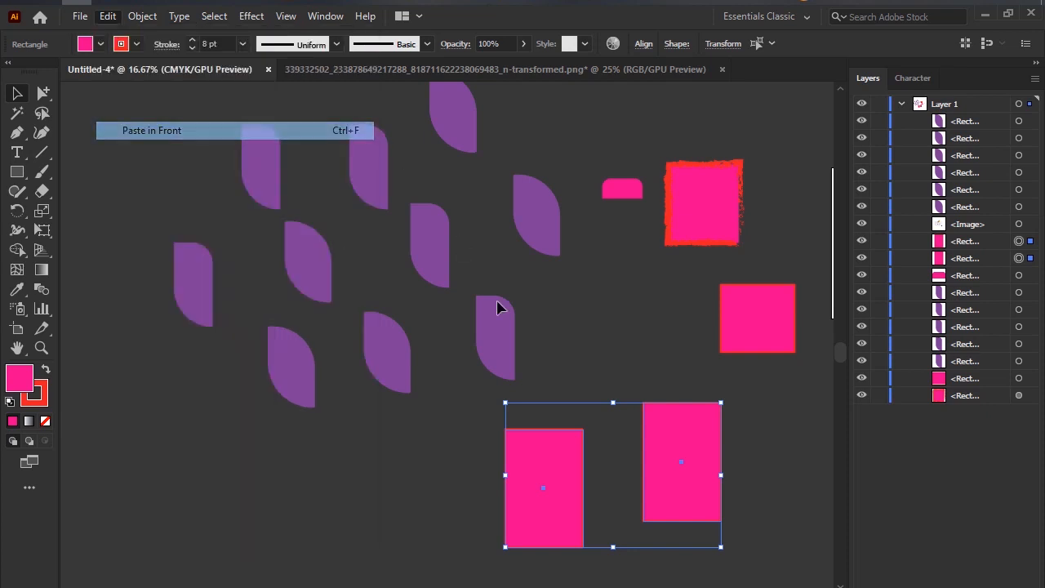
left_click_drag(563, 448, 183, 482)
left_click(459, 427)
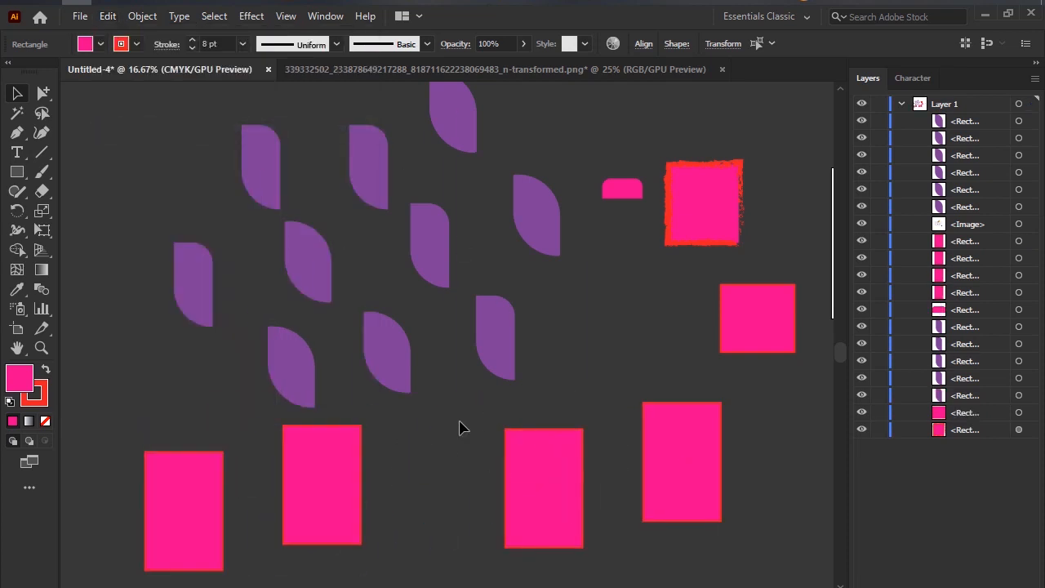
left_click(315, 239)
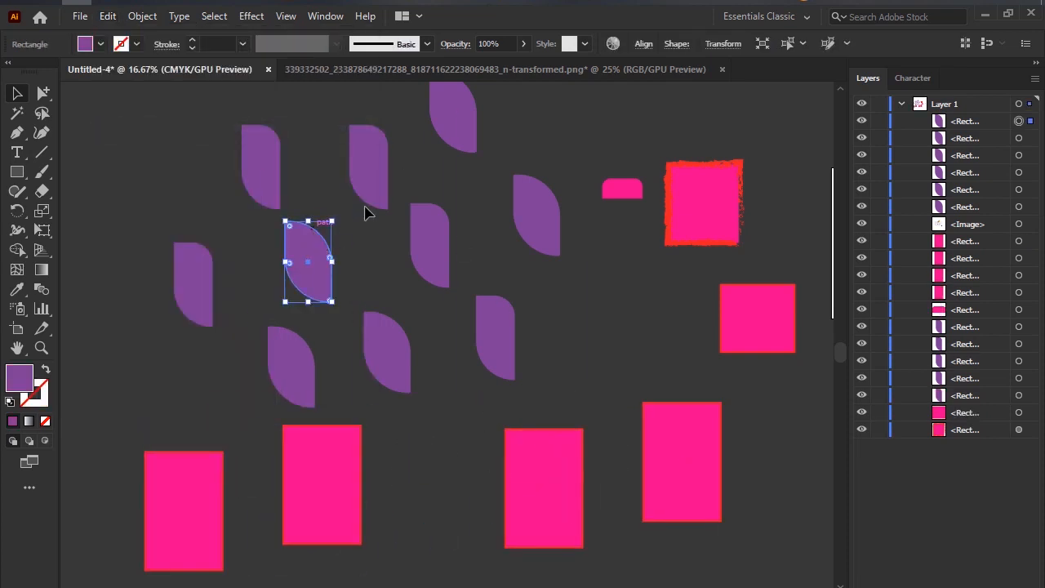
left_click(377, 181, "shift")
left_click(472, 275)
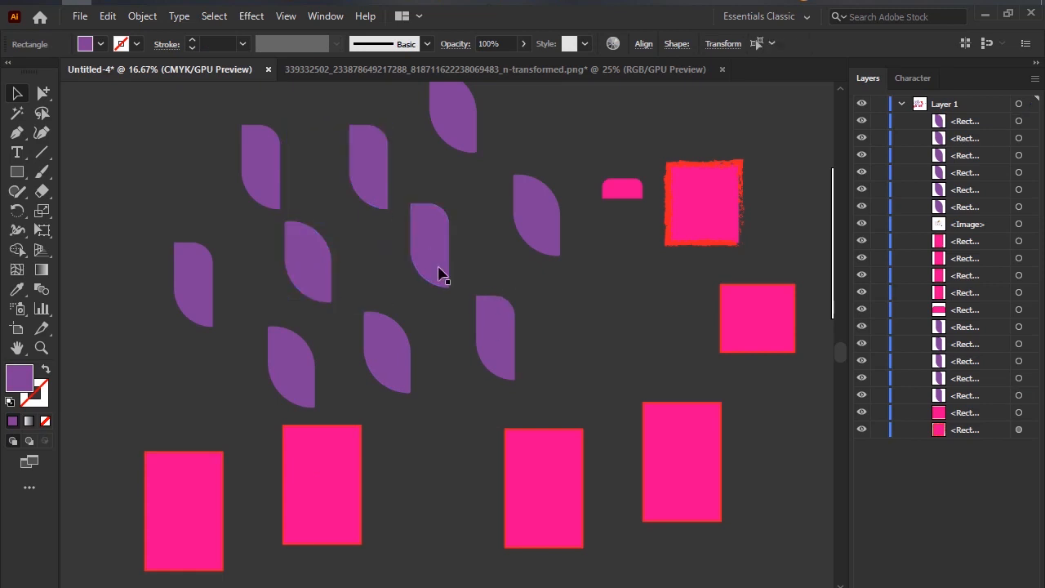
Fill the upper-middle wide purple leaf, the two narrow leaves beside it and the small rounded pink shape with brown 966240.
left_click(314, 279)
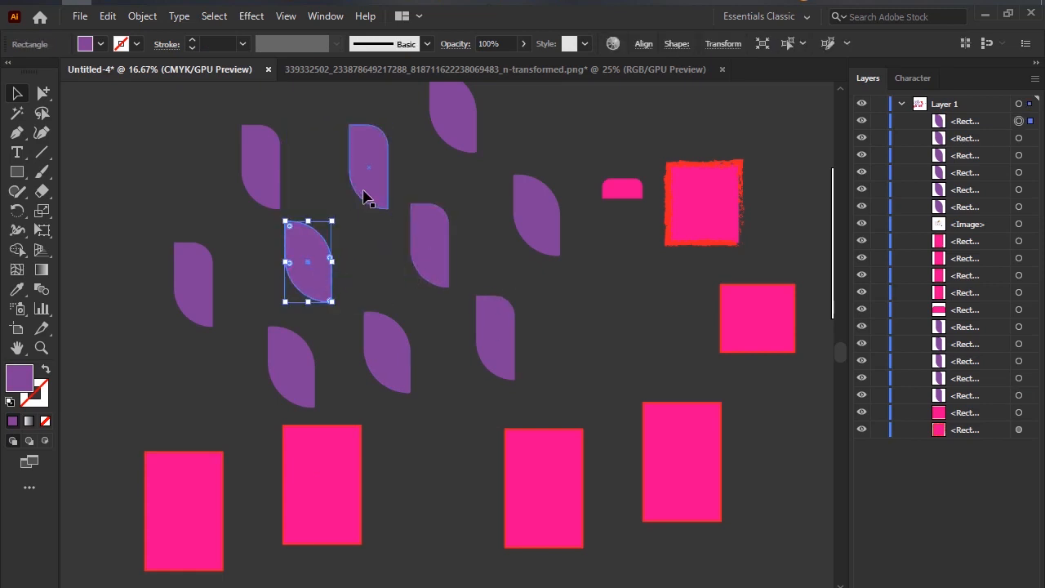
left_click(366, 196, "shift")
left_click(253, 232)
left_click(315, 270)
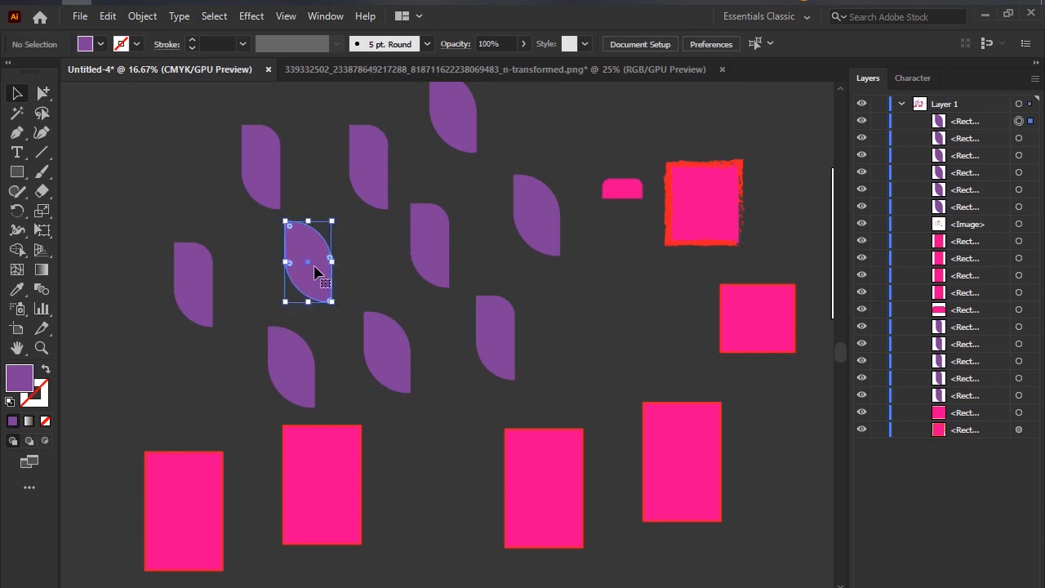
left_click(382, 176, "shift")
left_click(437, 255, "shift")
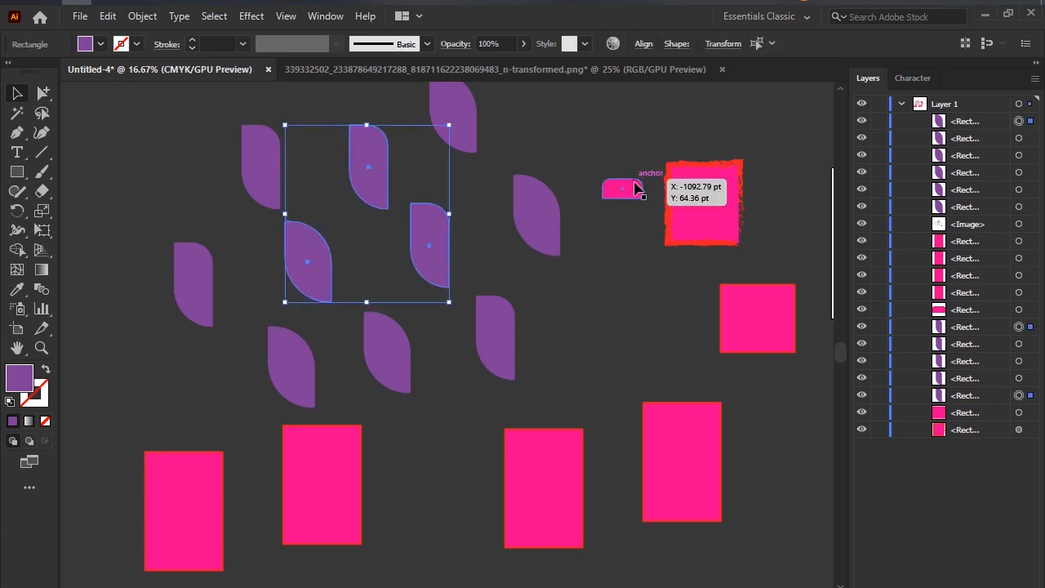
left_click(638, 188, "shift")
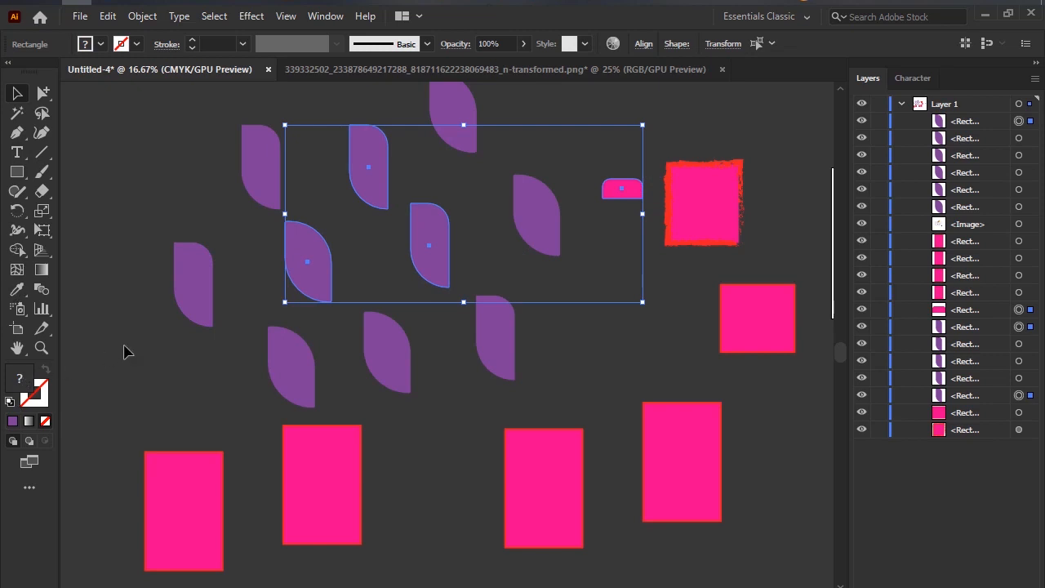
double_click(21, 378)
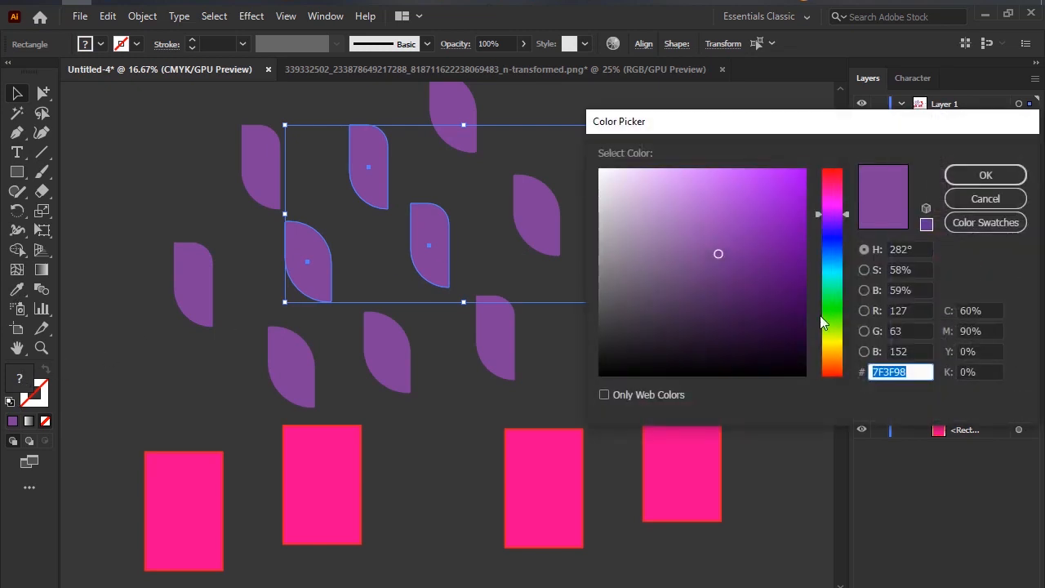
left_click(833, 361)
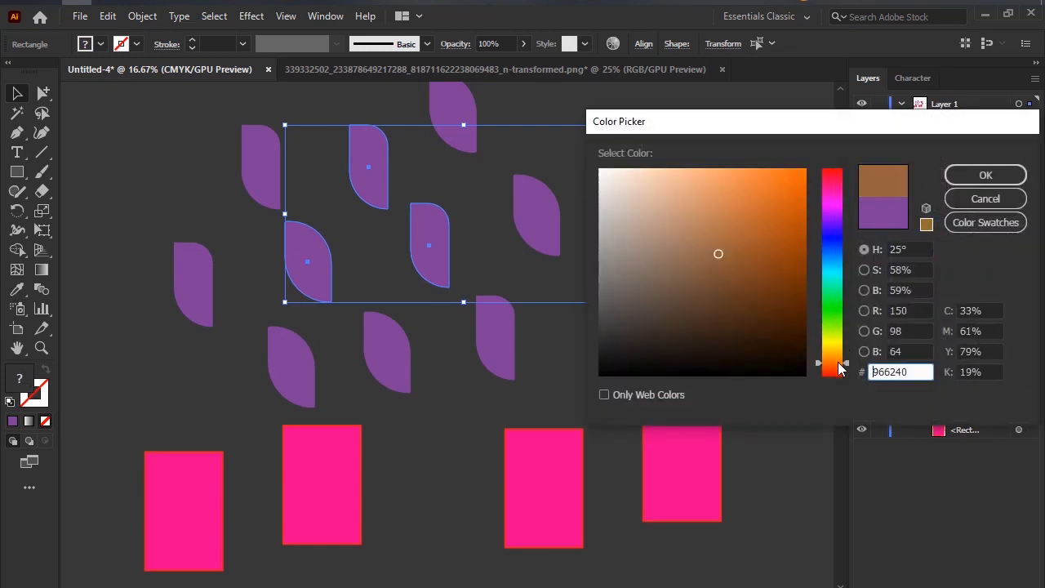
left_click(985, 198)
left_click(411, 413)
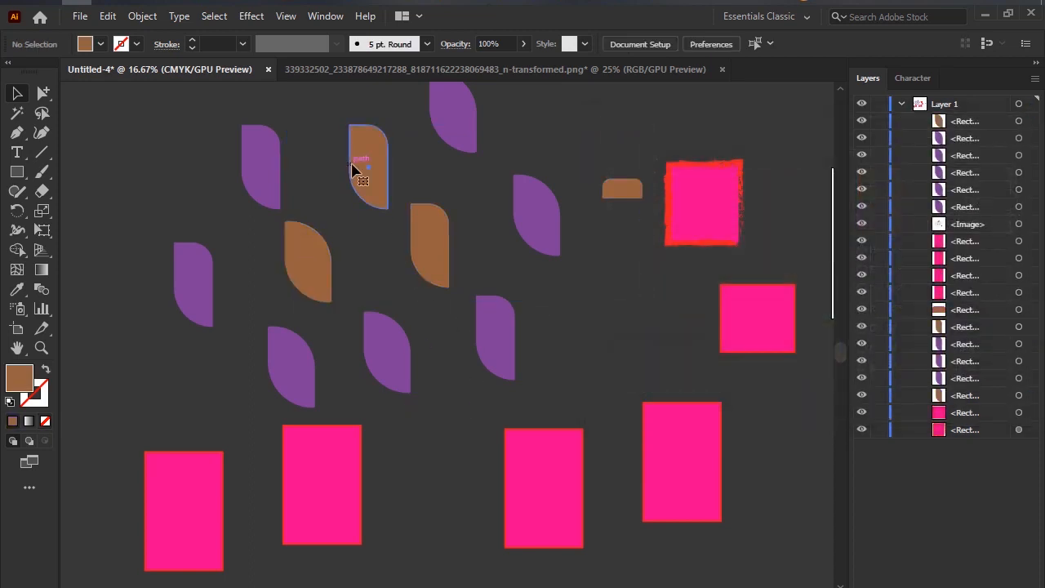
Fill the narrow brown leaf in the upper row and the lowest narrow purple leaf with near-black 141313.
left_click(357, 169)
left_click(506, 342, "shift")
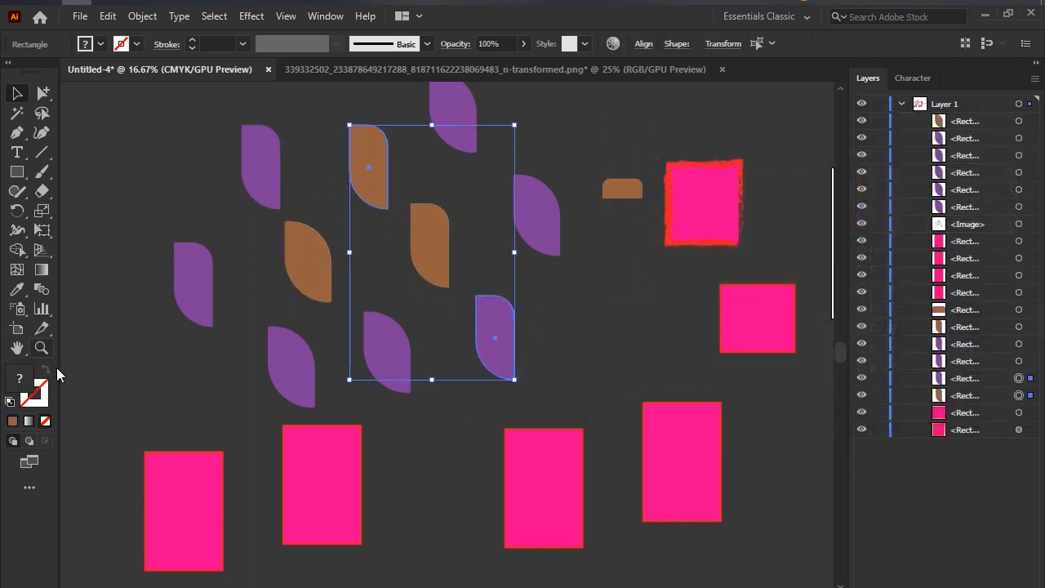
double_click(29, 387)
type("141213")
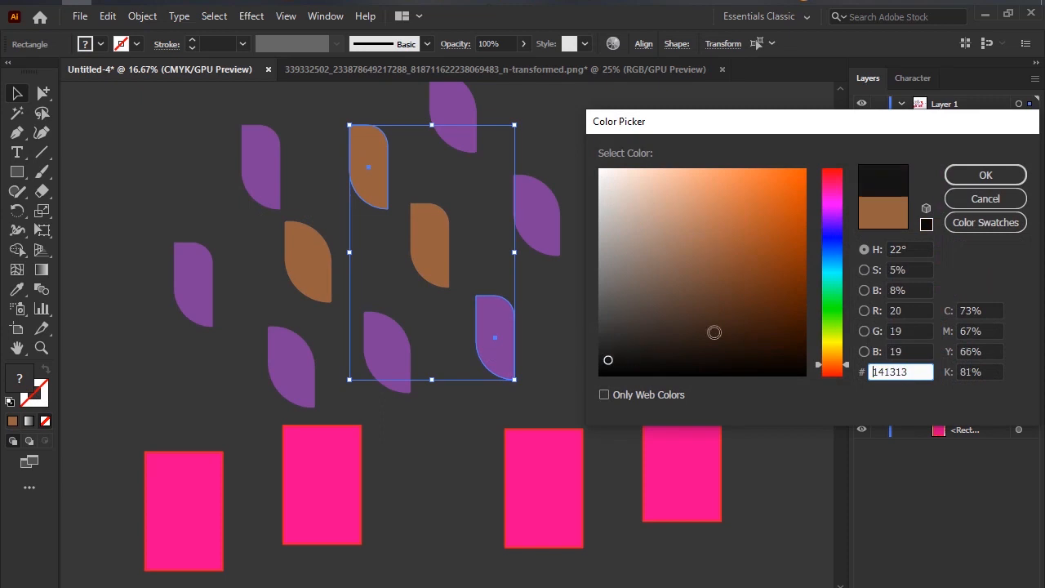
left_click(986, 175)
Fill the leftmost narrow purple leaf and the pink square with the rough brush outline with one lighter purple.
left_click(201, 285)
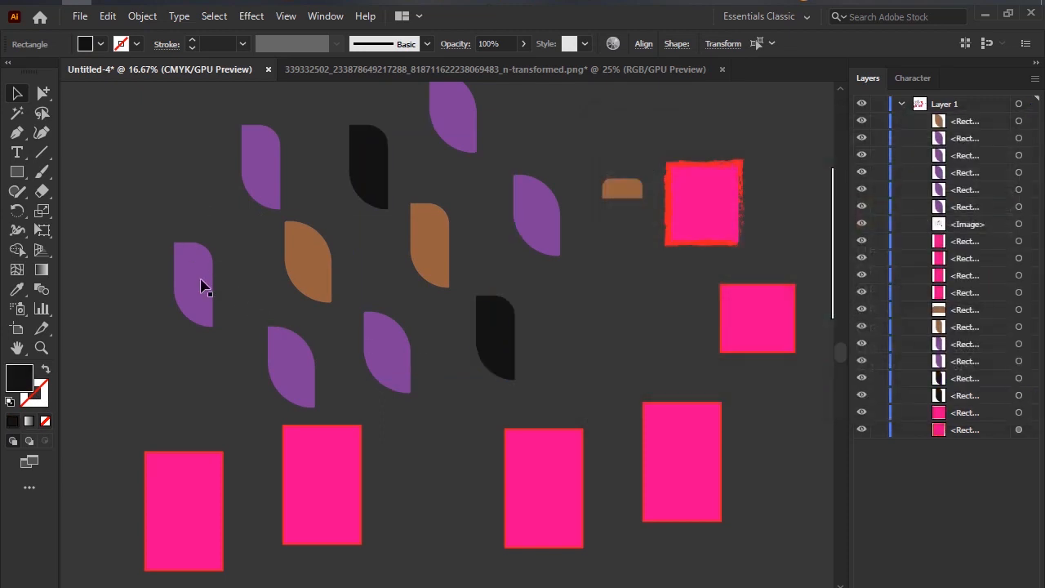
left_click(724, 215, "shift")
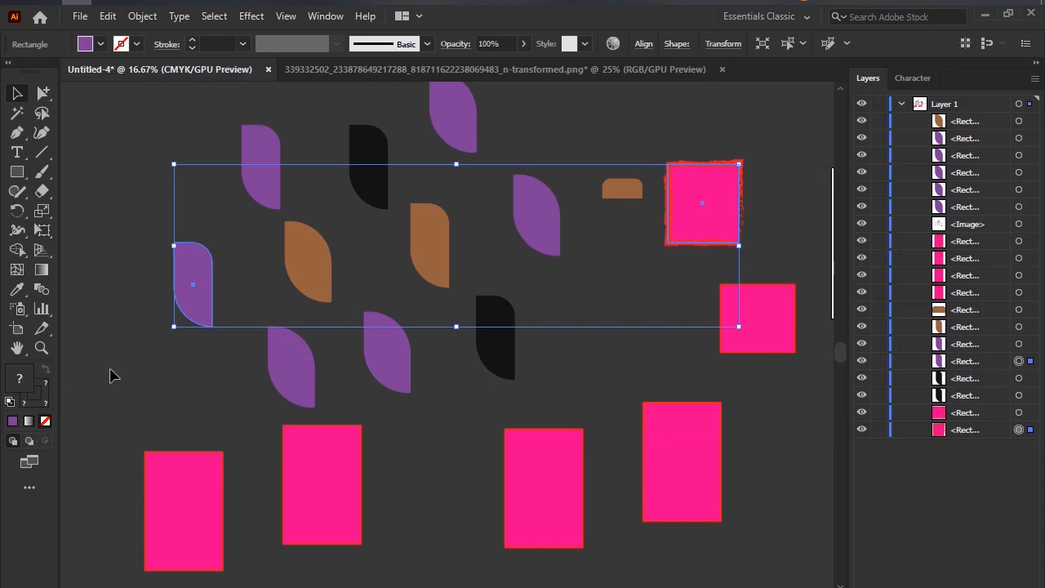
double_click(11, 387)
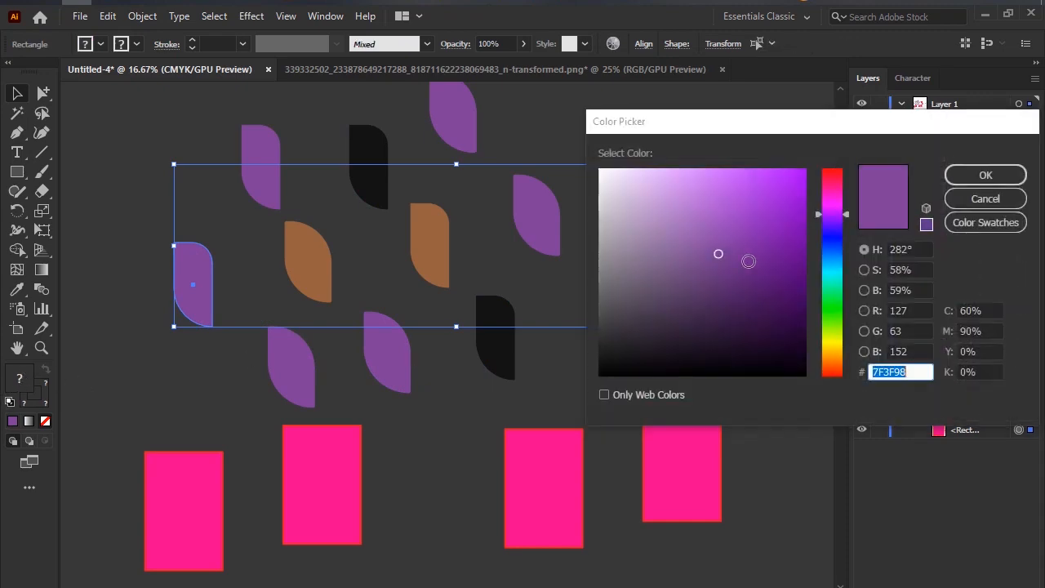
type("A527E0")
left_click(987, 175)
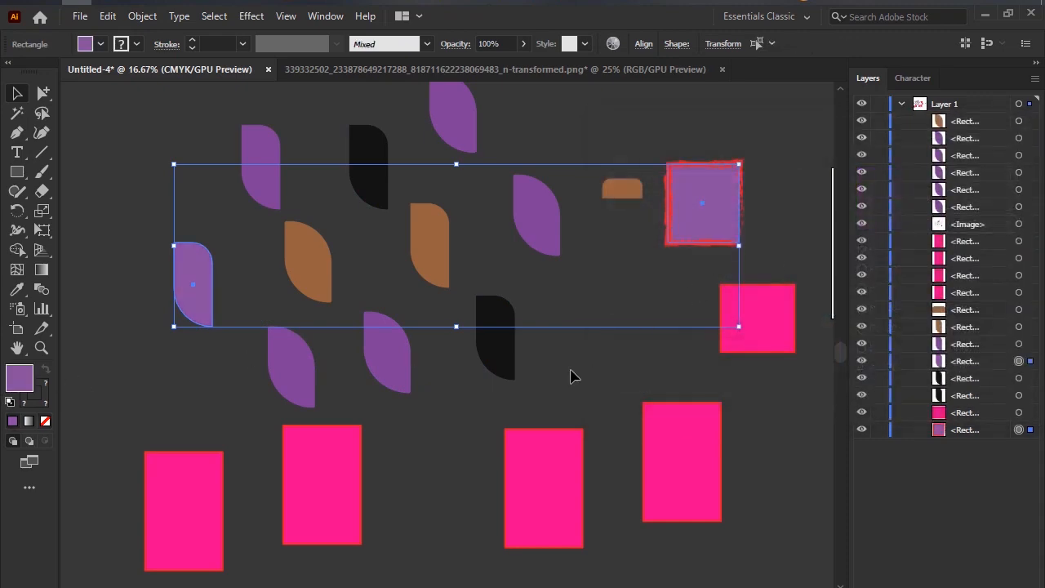
left_click(441, 373)
Fill the two rightmost tall pink rectangles with blue 0000EA, and deselect them.
scroll(441, 373, "down", 1)
left_click(574, 448)
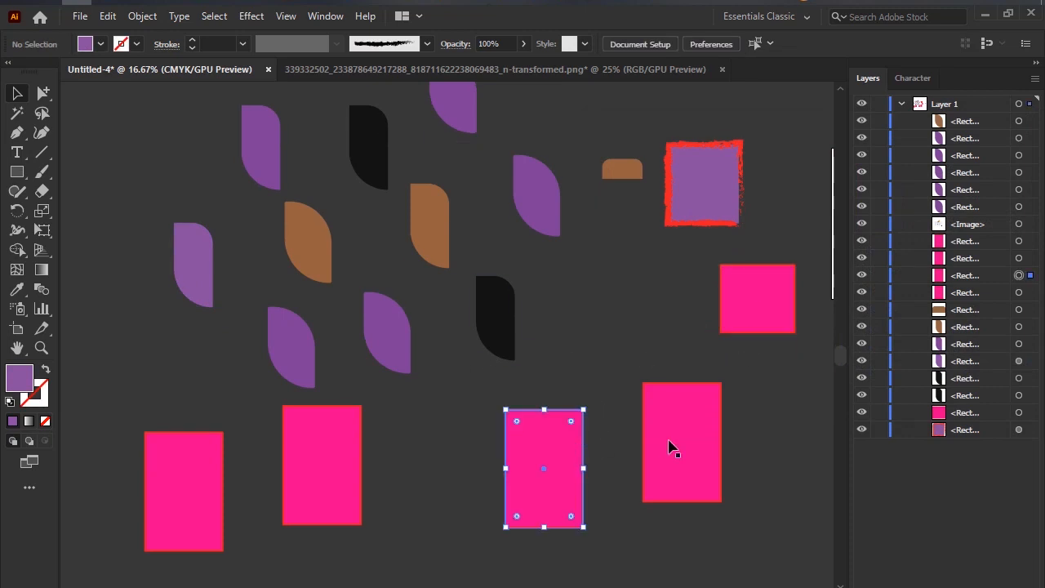
left_click(675, 450, "shift")
double_click(25, 376)
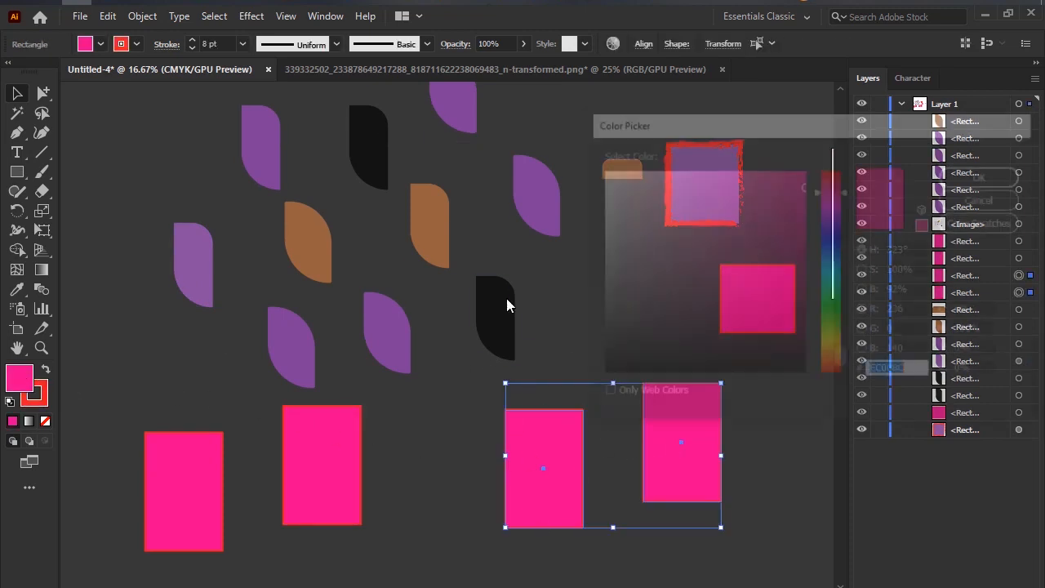
left_click(835, 238)
left_click(1001, 180)
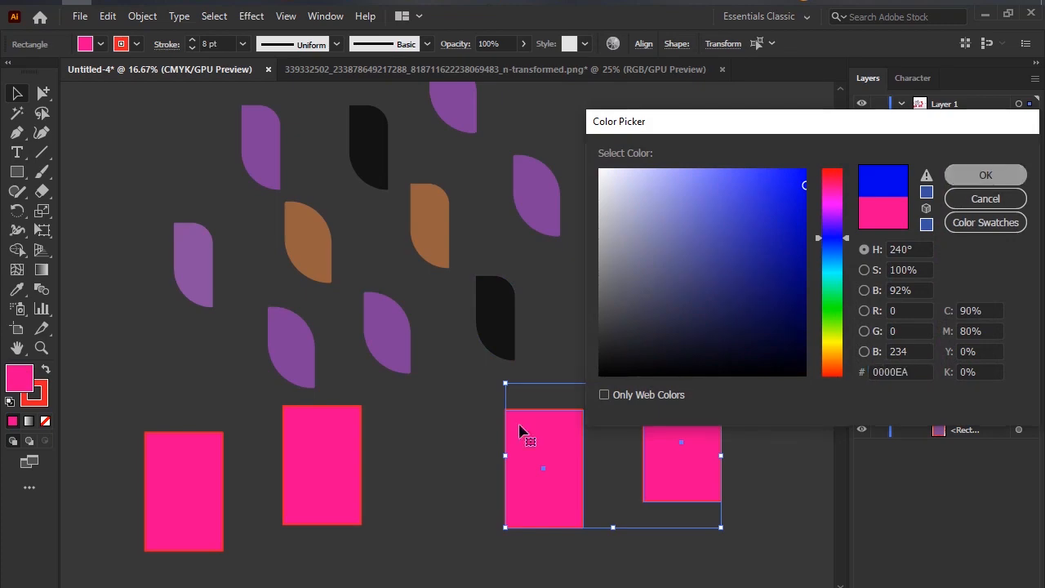
left_click(413, 439)
Fill the second tall pink rectangle and the plain pink square with a lighter pink, and deselect them.
left_click(315, 466)
left_click(729, 324, "shift")
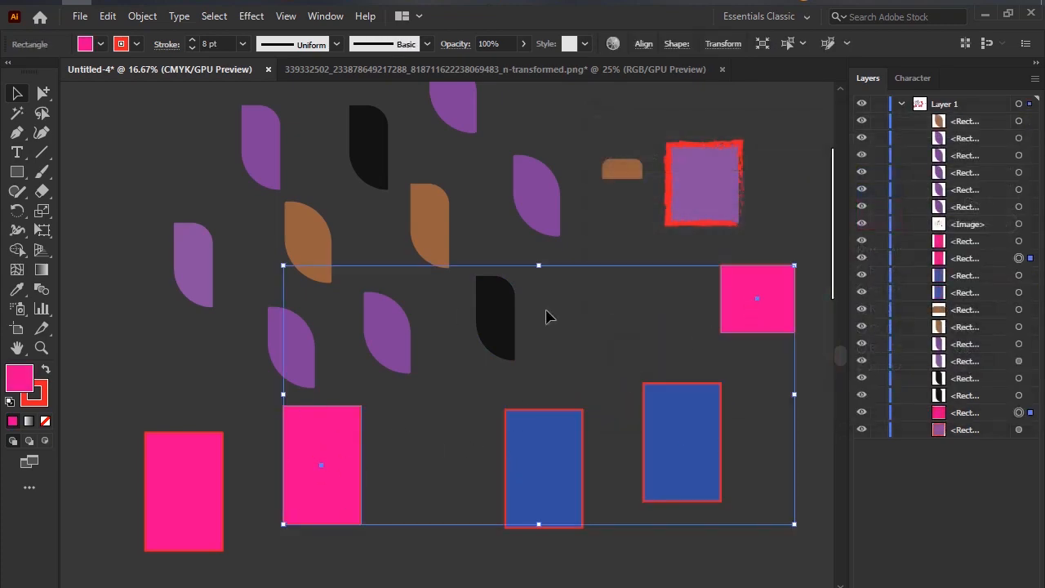
double_click(22, 376)
left_click(658, 215)
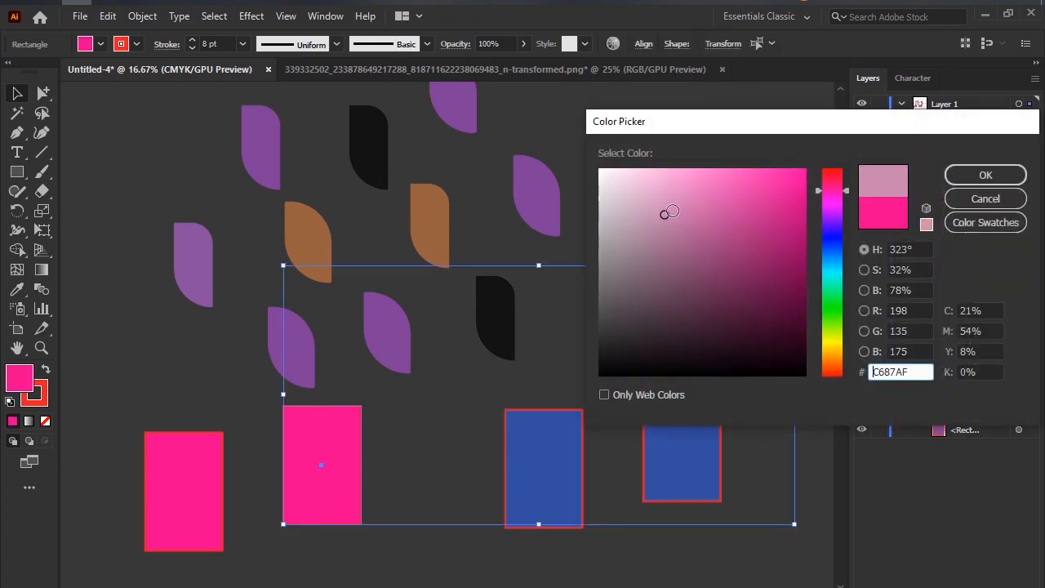
left_click_drag(658, 215, 784, 170)
left_click(974, 177)
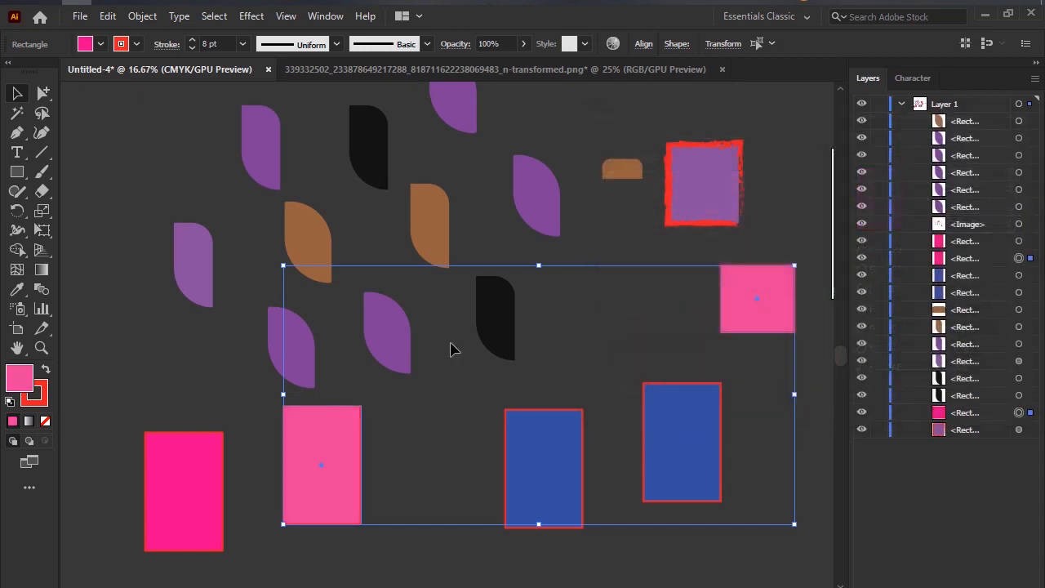
left_click(226, 205)
Fill the topmost wide purple leaf and the two lowest wide purple leaves with light blue, and deselect them.
scroll(311, 204, "down", 1)
scroll(347, 229, "up", 1)
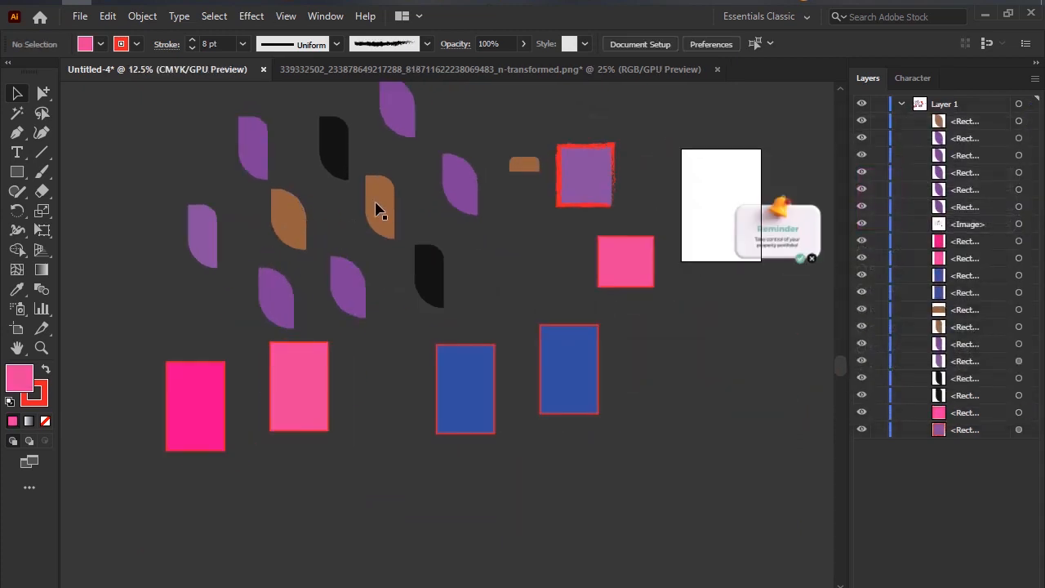
left_click(404, 122)
left_click(348, 286, "shift")
left_click(272, 299, "shift")
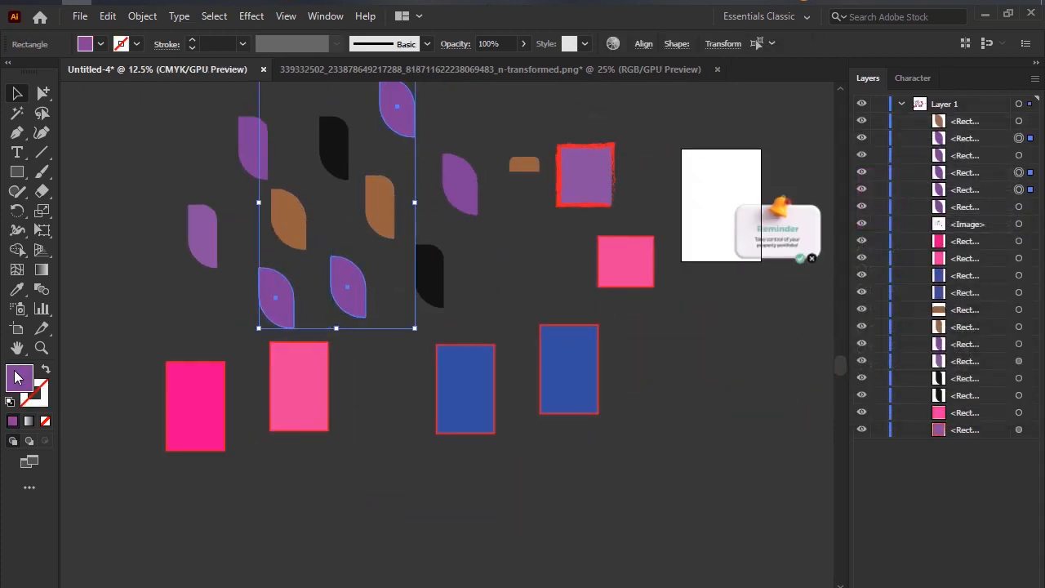
double_click(20, 378)
left_click_drag(842, 251, 840, 263)
left_click_drag(783, 209, 833, 137)
left_click(1012, 169)
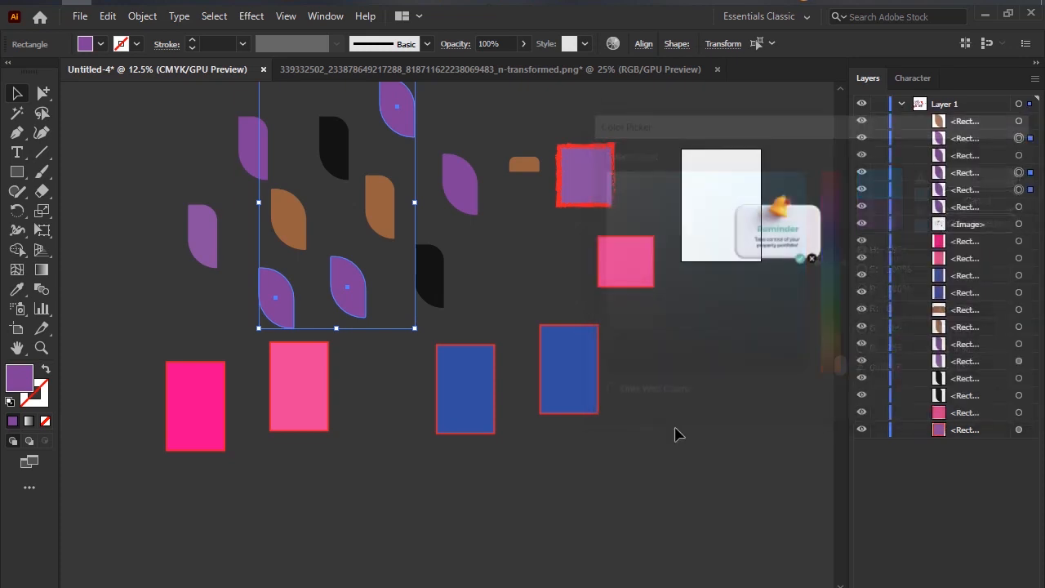
left_click(747, 397)
Fill the wide brown leaf and the narrow purple leaf above it with white FFFFFF, and deselect them.
scroll(746, 385, "down", 2)
scroll(664, 378, "up", 2)
scroll(735, 343, "left", 3)
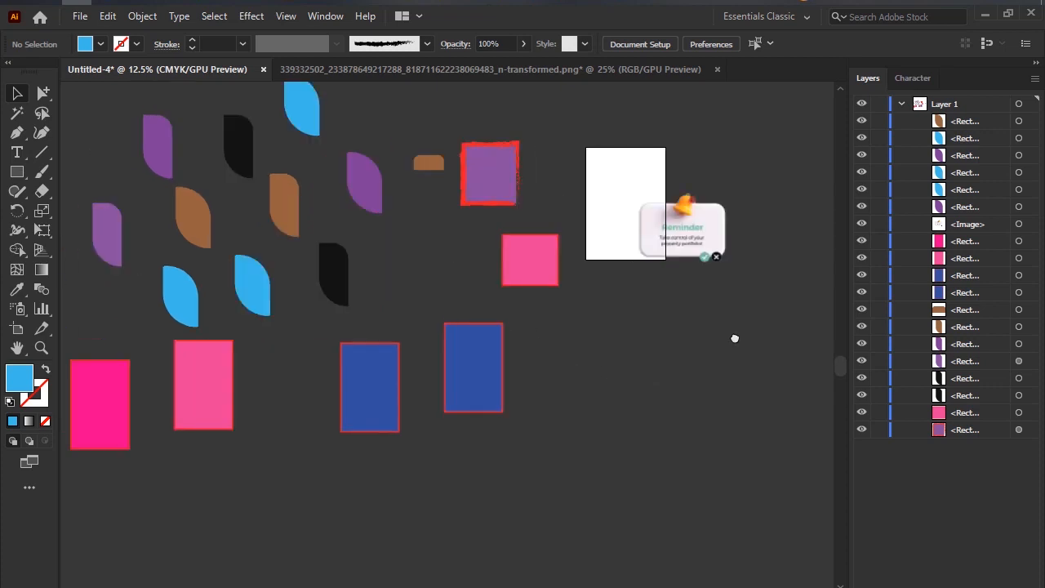
scroll(735, 343, "down", 1)
scroll(479, 279, "up", 1)
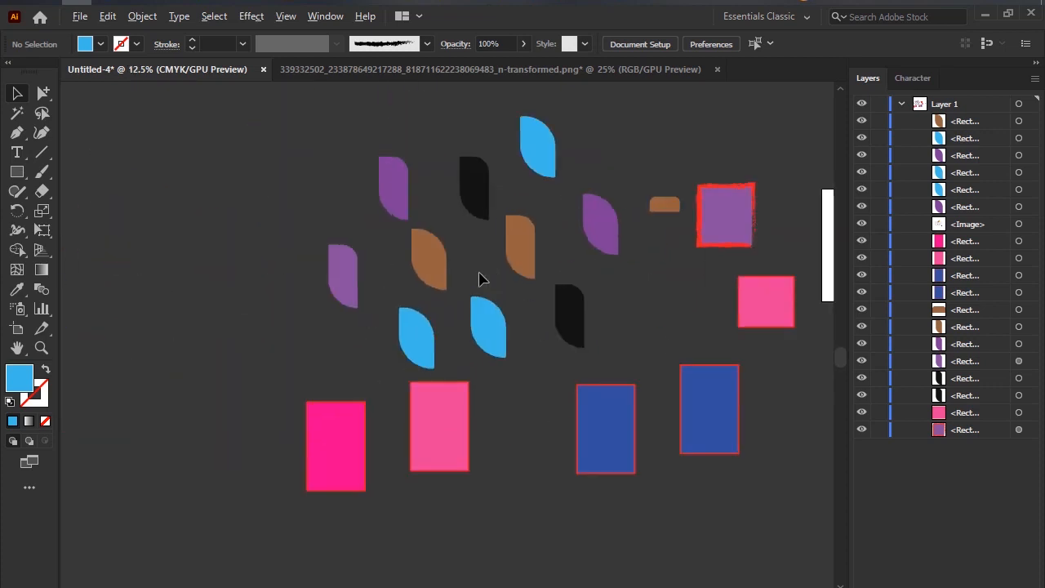
left_click(437, 266)
left_click(392, 187, "shift")
double_click(17, 380)
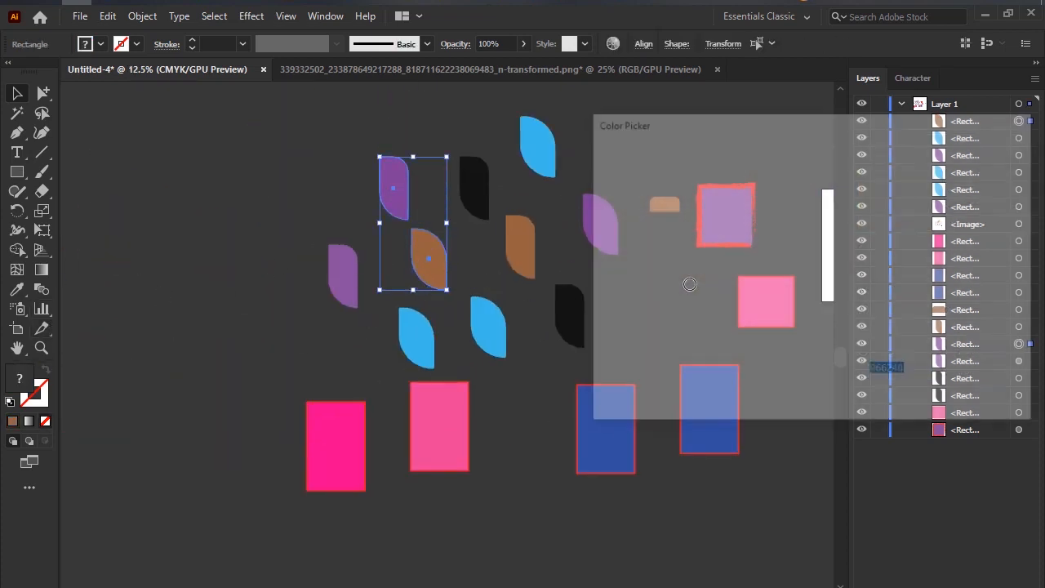
left_click_drag(633, 173, 596, 153)
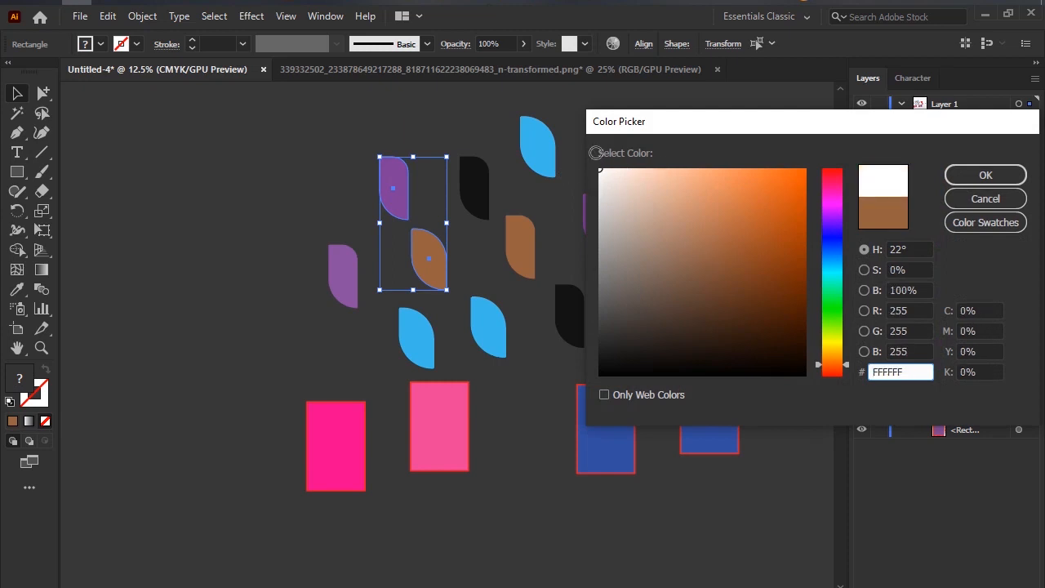
left_click(984, 175)
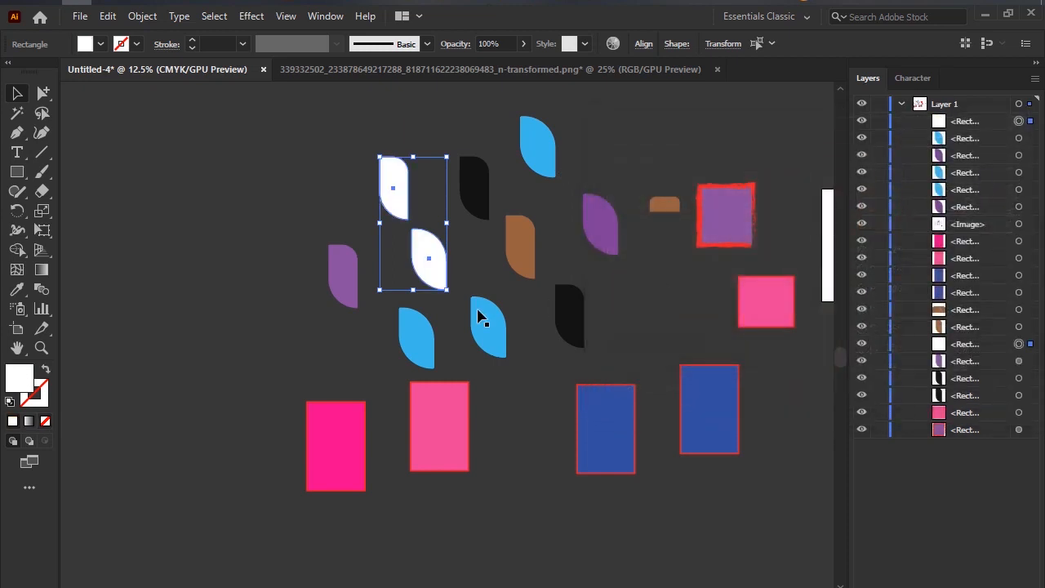
left_click(243, 321)
Start a screen capture and mark out an area of about 751x556 around the coloured shapes left of the artboard.
scroll(361, 298, "down", 2)
left_click_drag(467, 438, 362, 420)
scroll(341, 403, "up", 2)
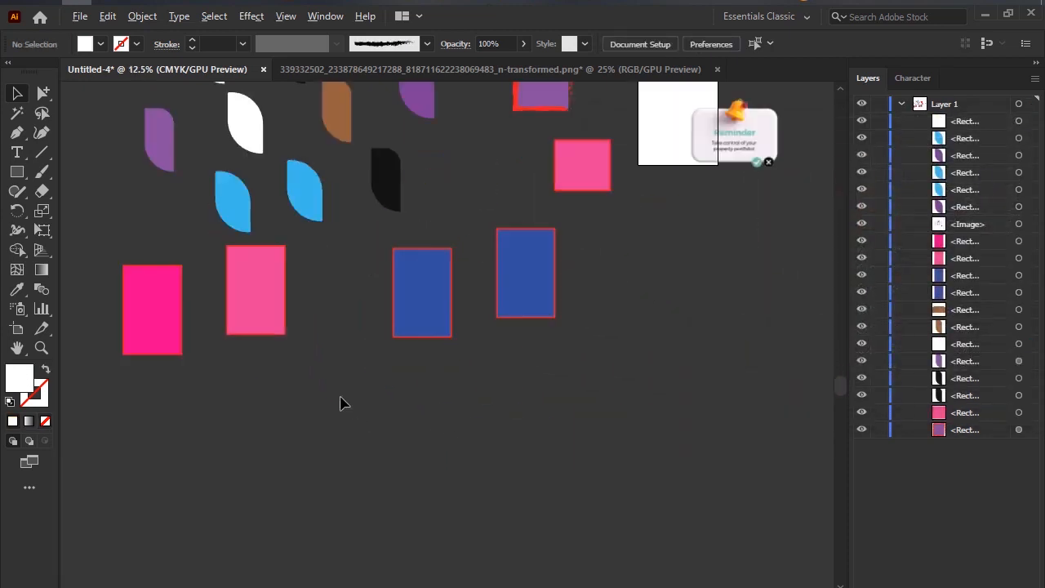
scroll(342, 403, "down", 1)
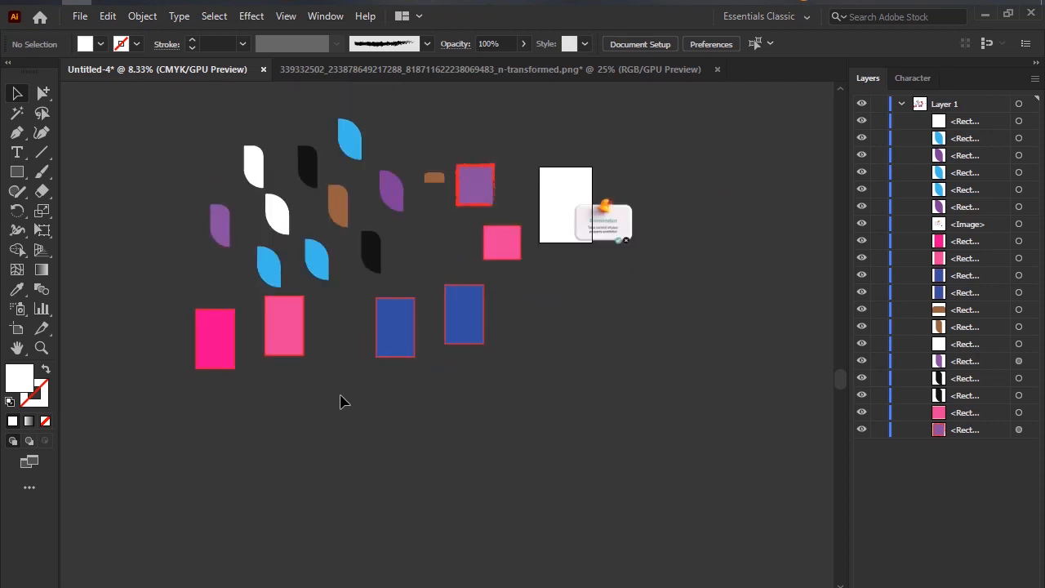
scroll(342, 401, "up", 1)
scroll(343, 371, "up", 3)
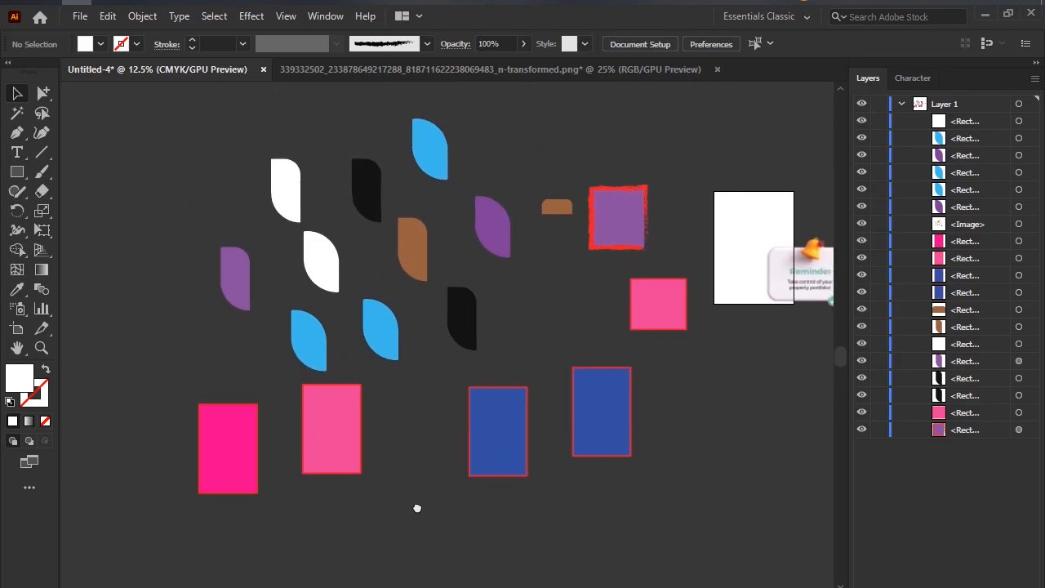
key("Print")
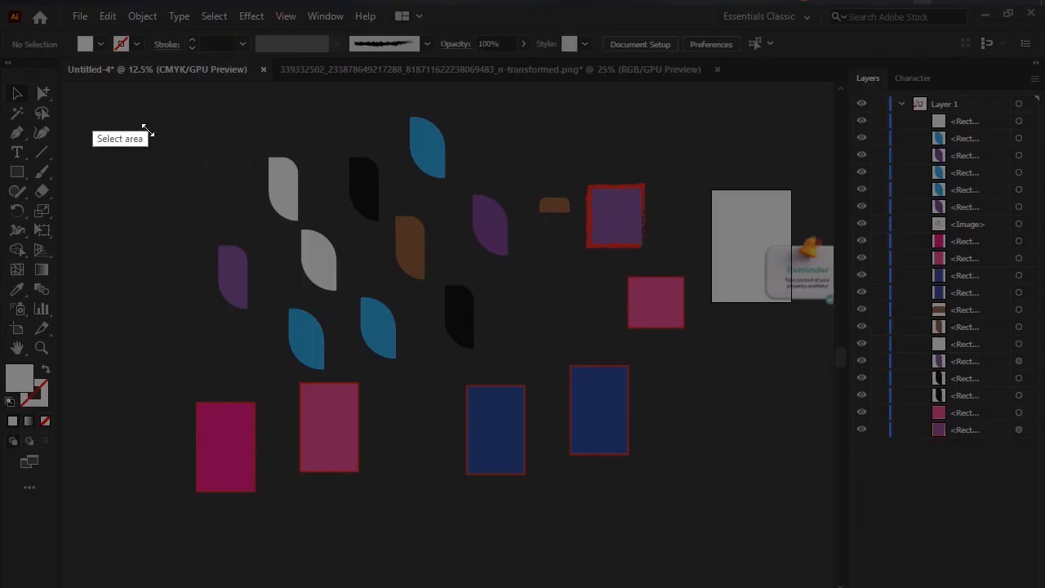
left_click_drag(92, 105, 704, 558)
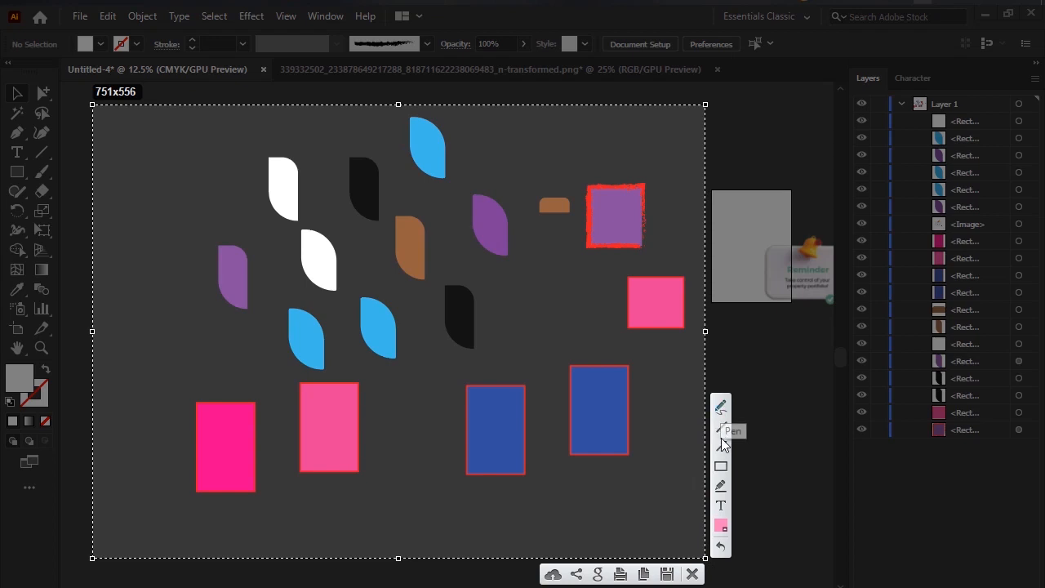
Mark six of the captured shapes with short pink freehand Pen strokes, including the top blue leaf, a blue rectangle and the brush-outlined square.
left_click(722, 407)
left_click_drag(442, 155, 503, 111)
left_click_drag(441, 220, 426, 245)
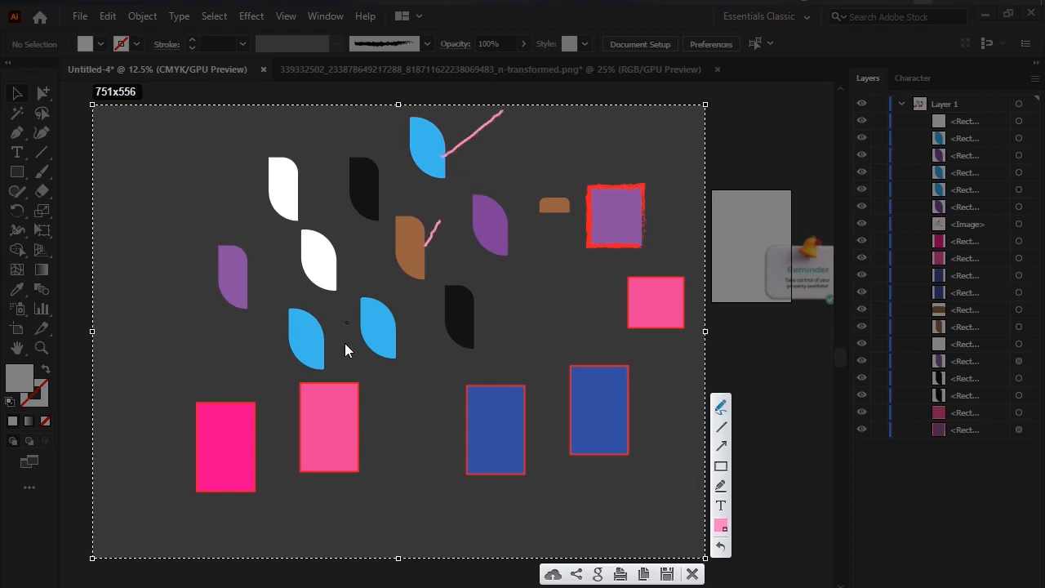
left_click_drag(301, 342, 226, 353)
left_click_drag(346, 406, 319, 475)
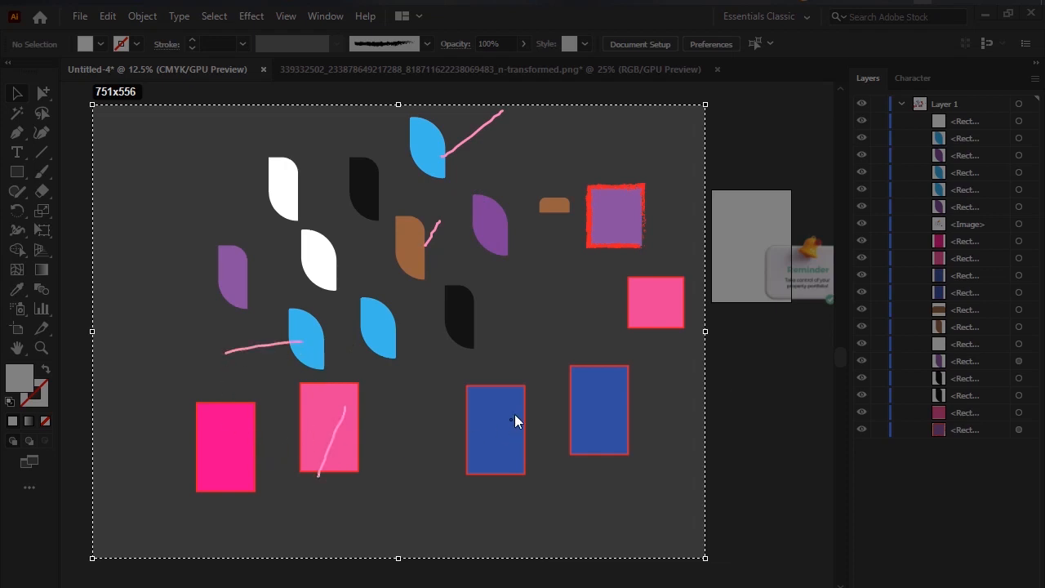
left_click_drag(513, 420, 552, 331)
left_click_drag(635, 206, 638, 198)
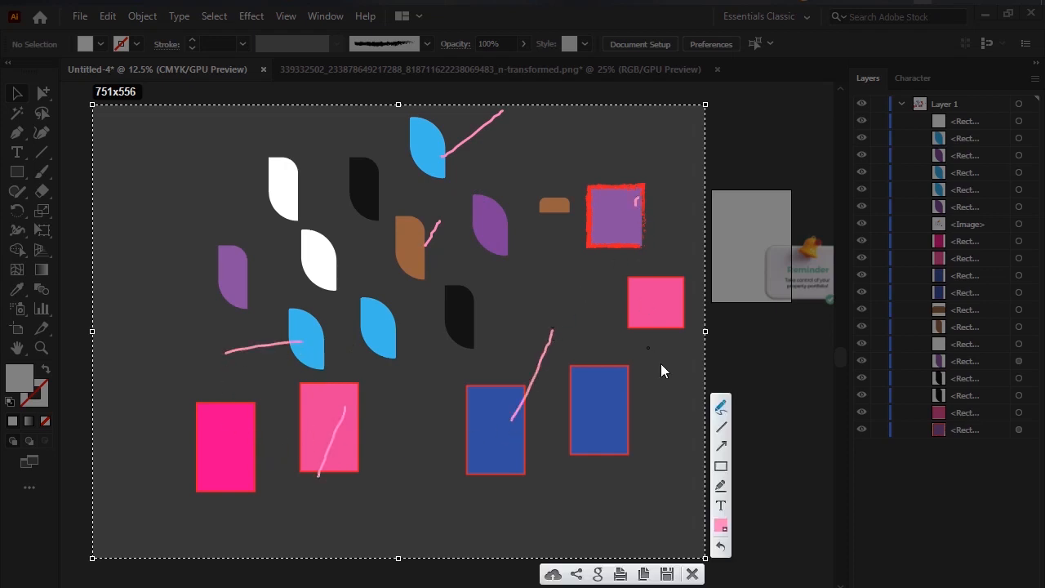
Discard the marked-up screen capture, select both white leaves at once with the Magic Wand, and clear the selection.
left_click(692, 575)
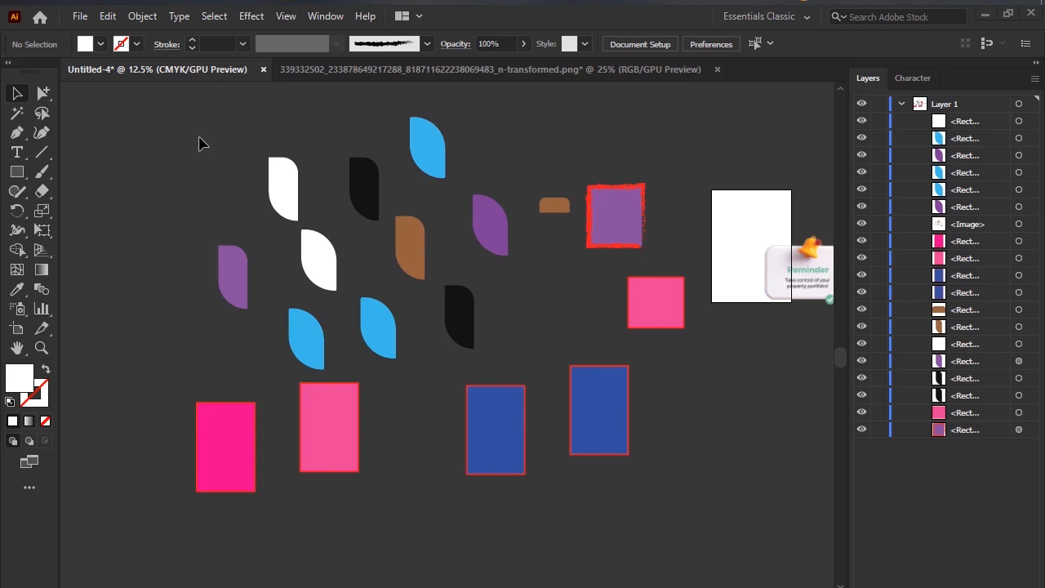
left_click(16, 113)
left_click(289, 194)
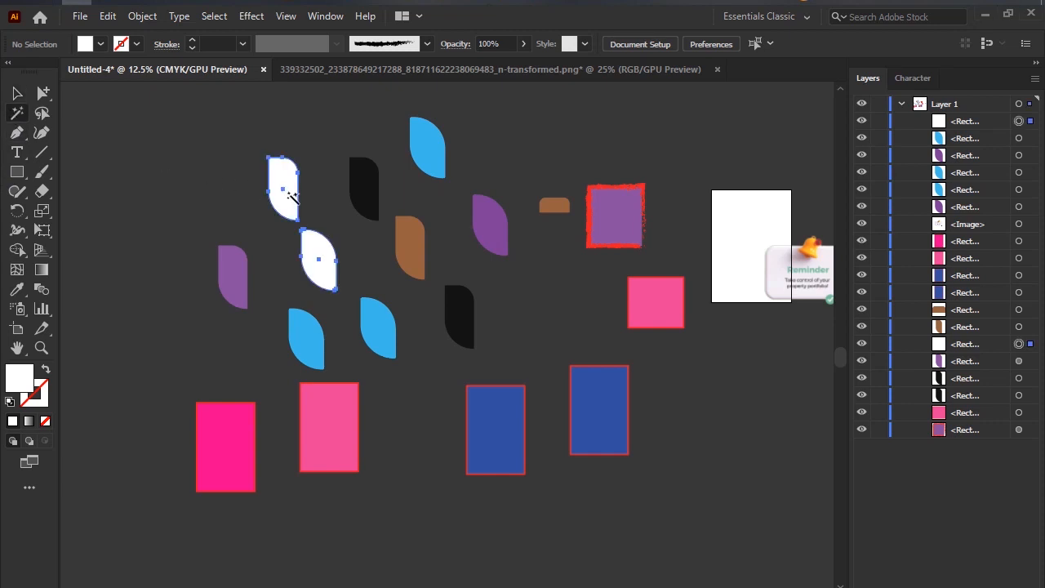
key("v")
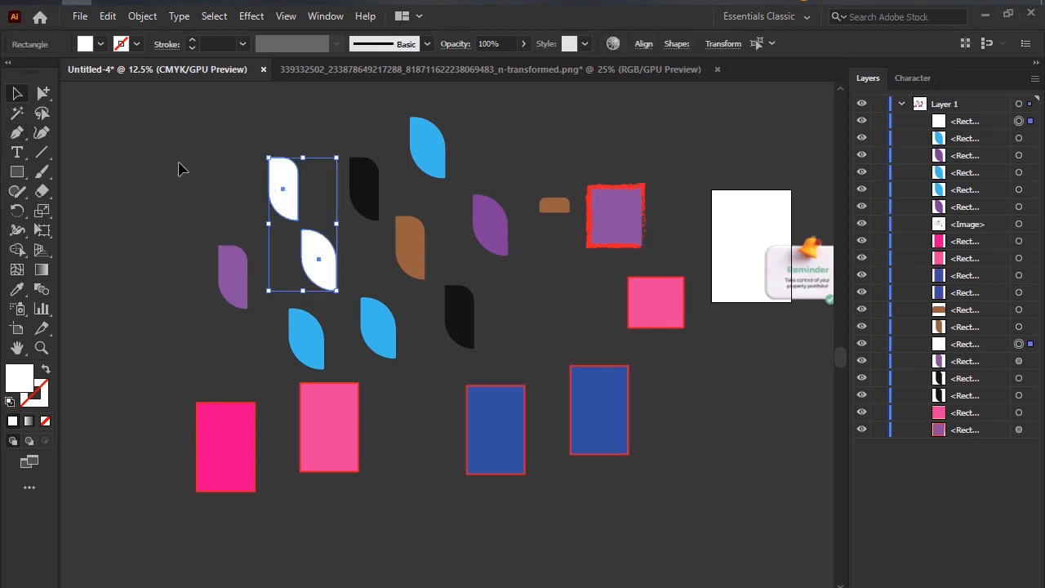
left_click(181, 168)
Select shapes individually with the Selection tool, combining the narrow and wide purple leaves with the pink square, and deselect them.
left_click(292, 195)
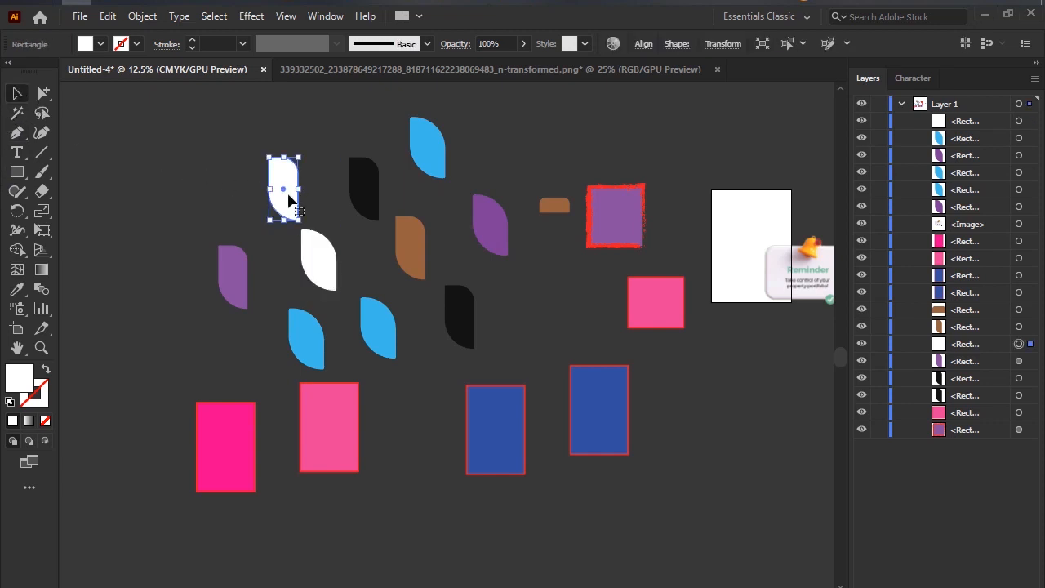
left_click(239, 294)
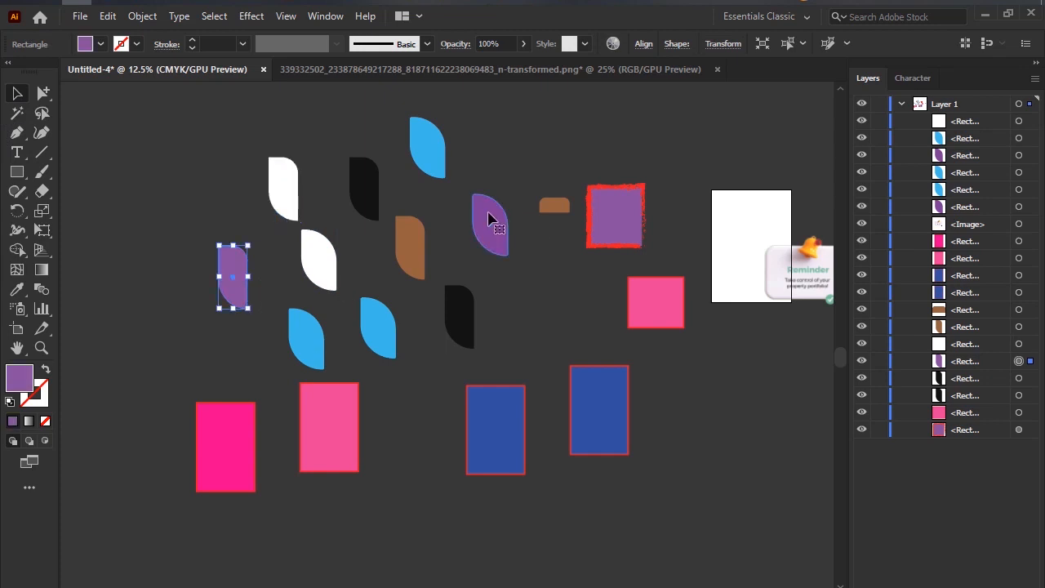
left_click(494, 224)
left_click(237, 270)
left_click(500, 254, "shift")
left_click(653, 315, "shift")
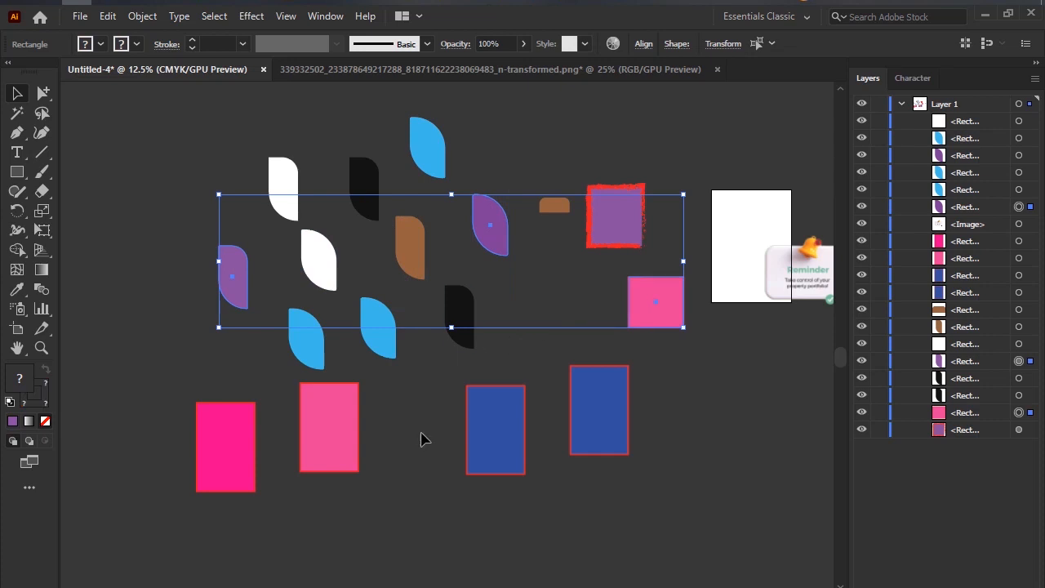
left_click(392, 421)
Select same-coloured shapes with the Magic Wand, sampling the narrow purple leaf, a white leaf, a black leaf and a light blue leaf.
left_click(17, 115)
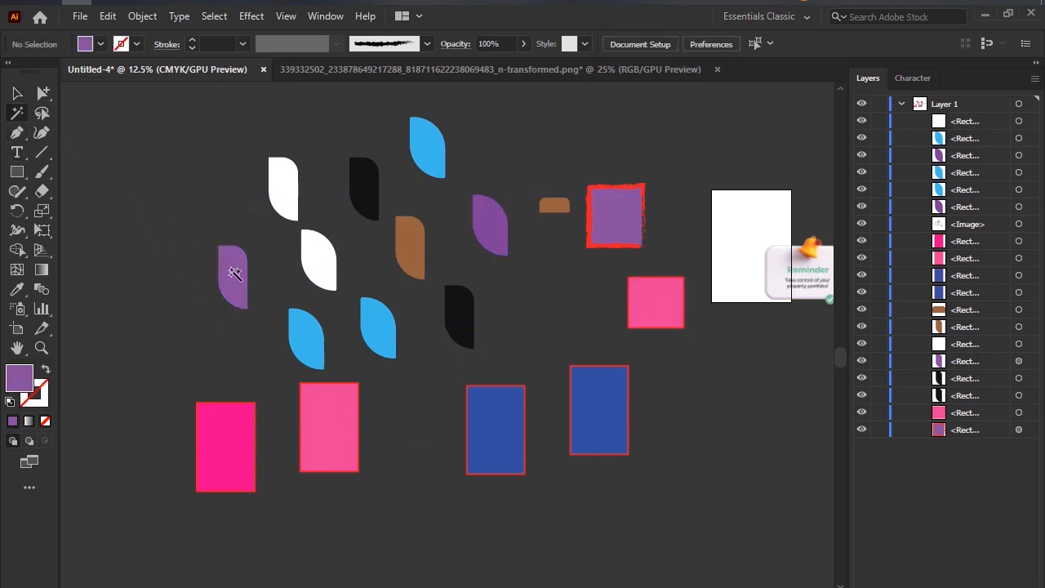
left_click(234, 272)
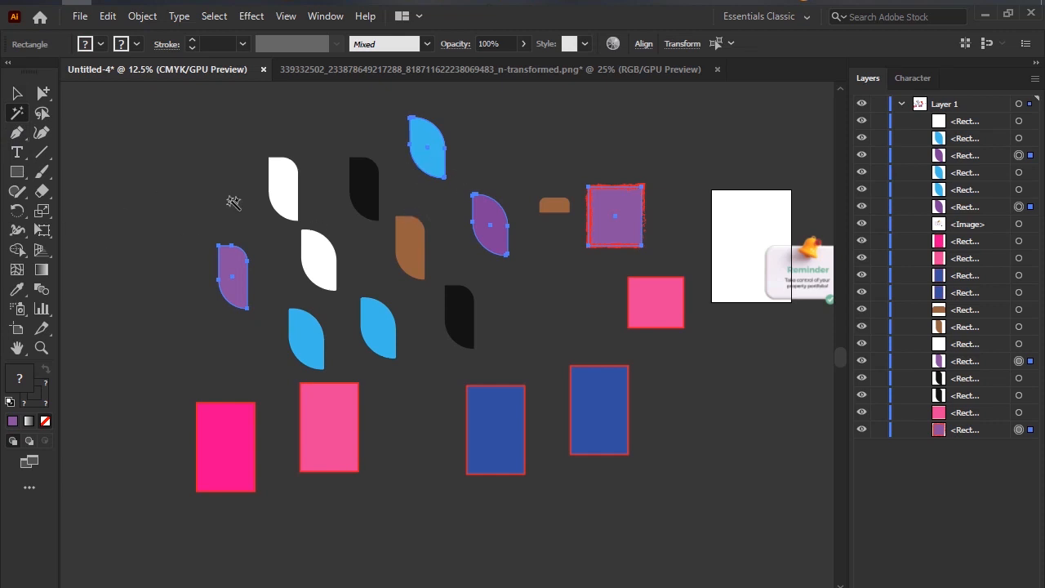
left_click(285, 206)
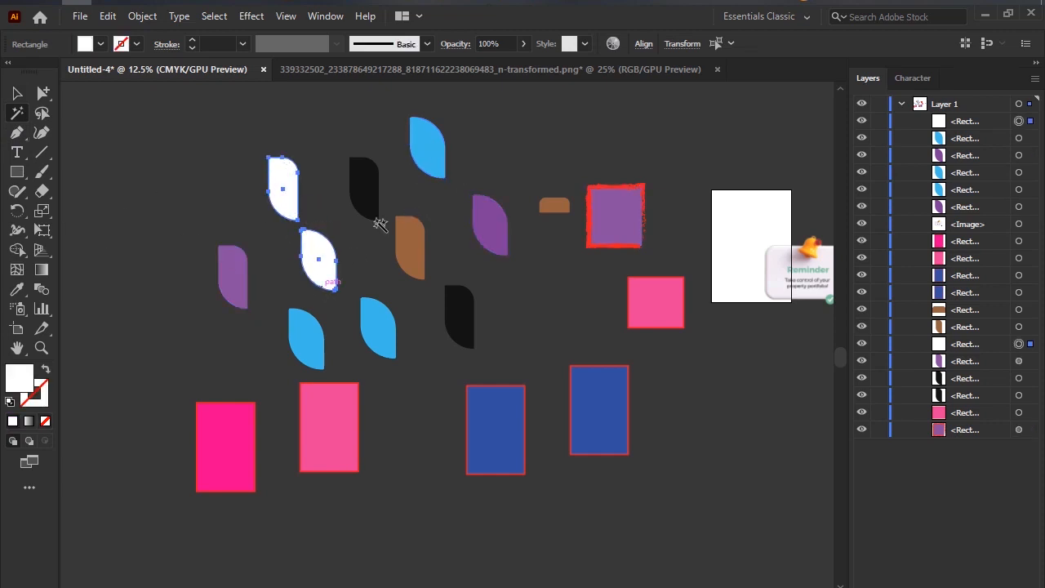
left_click(371, 191)
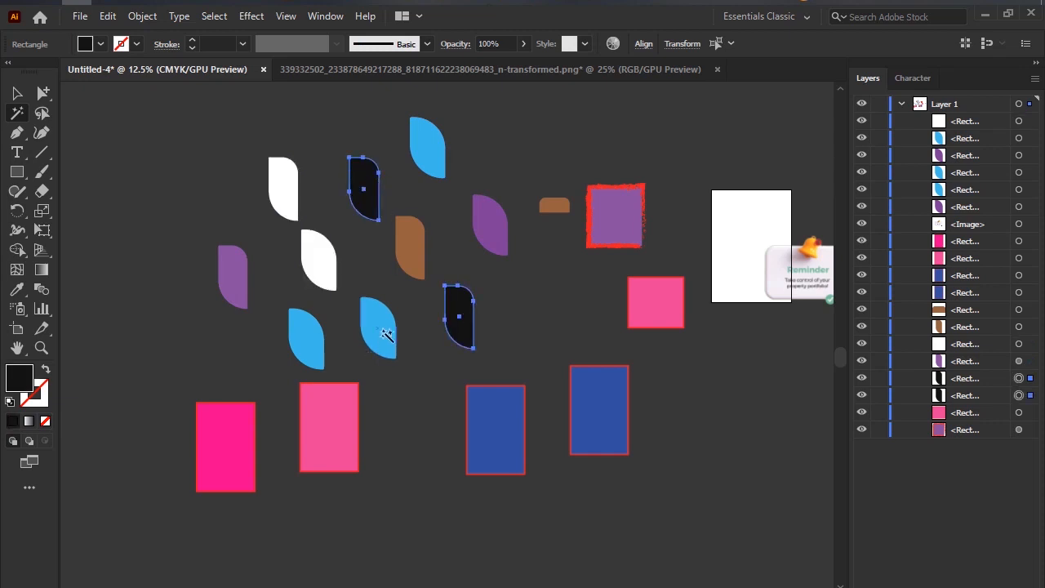
left_click(387, 336)
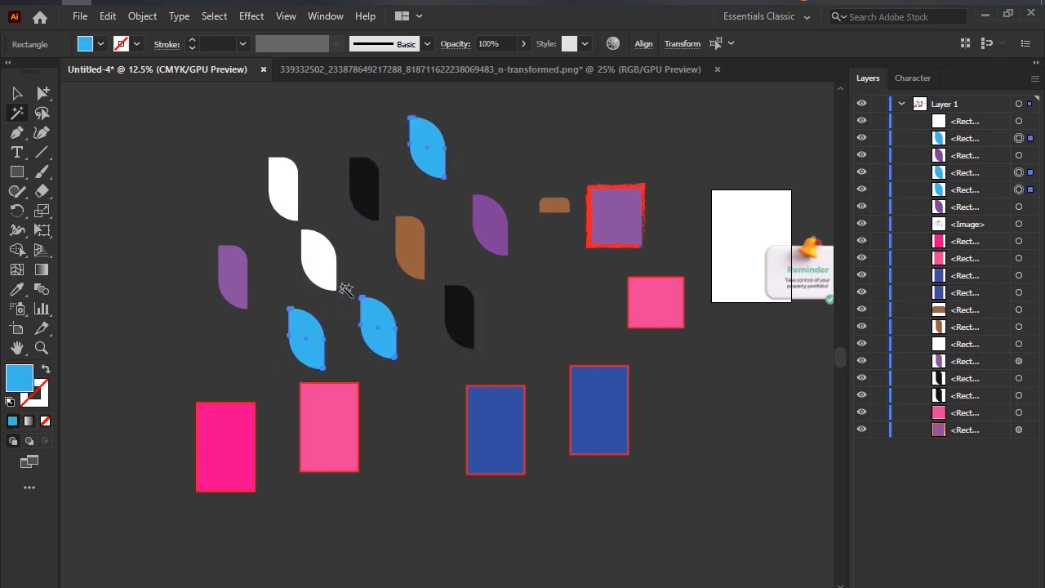
Capture an area of about 683x468 around the shapes, mark the selected light blue leaves with freehand strokes, and close the capture.
key("Print")
left_click_drag(72, 127, 629, 508)
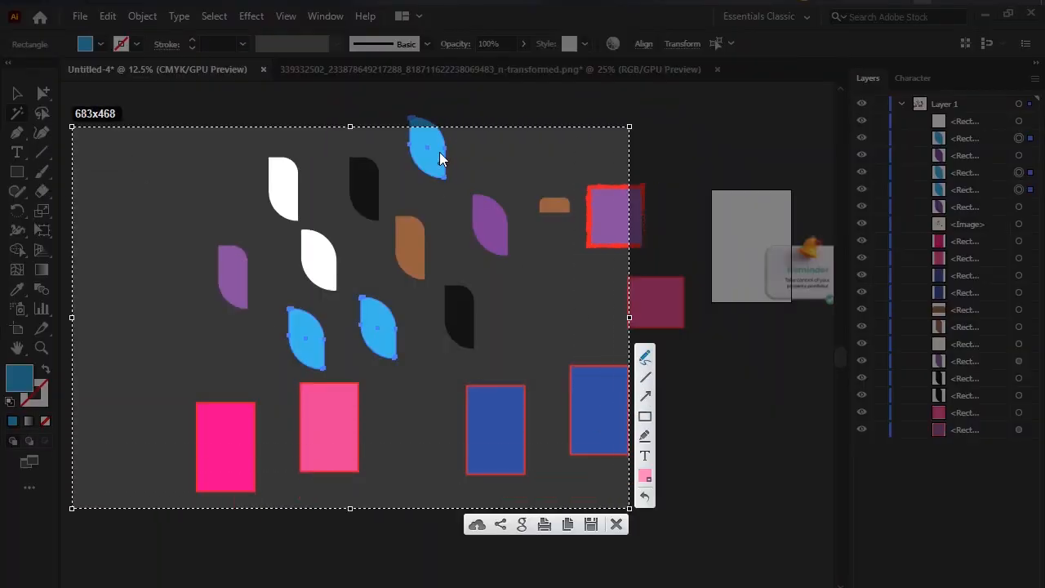
mouse_move(441, 173)
left_mouse_down()
mouse_move(433, 231)
mouse_move(390, 315)
left_mouse_up()
mouse_move(345, 289)
left_mouse_down()
mouse_move(397, 327)
mouse_move(403, 145)
mouse_move(420, 135)
left_mouse_up()
left_click(617, 525)
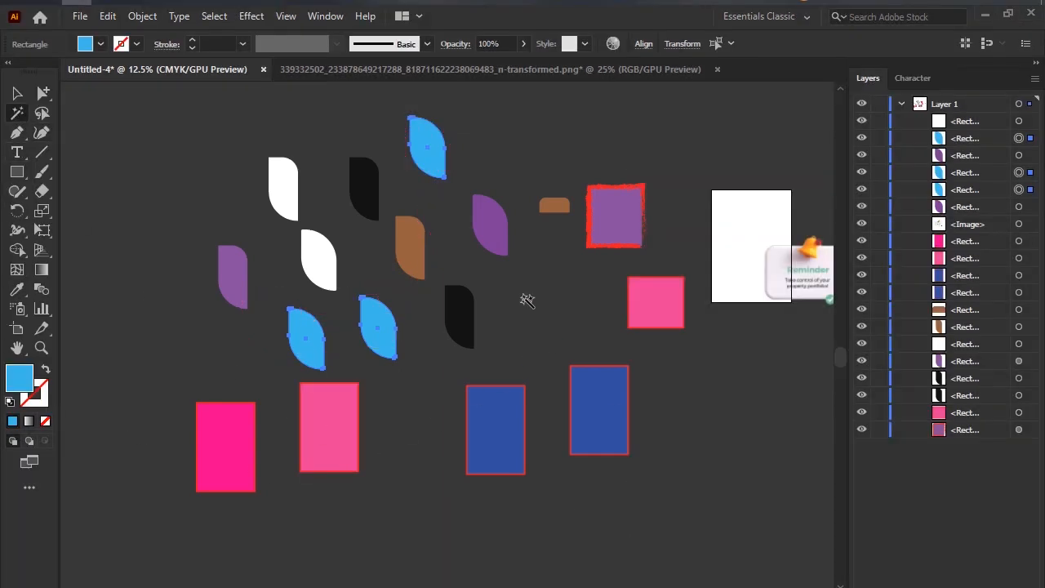
Use the Magic Wand to select by the wide purple leaf, the light pink rectangle, the brown leaf, and the wide purple leaf again.
left_click(495, 236)
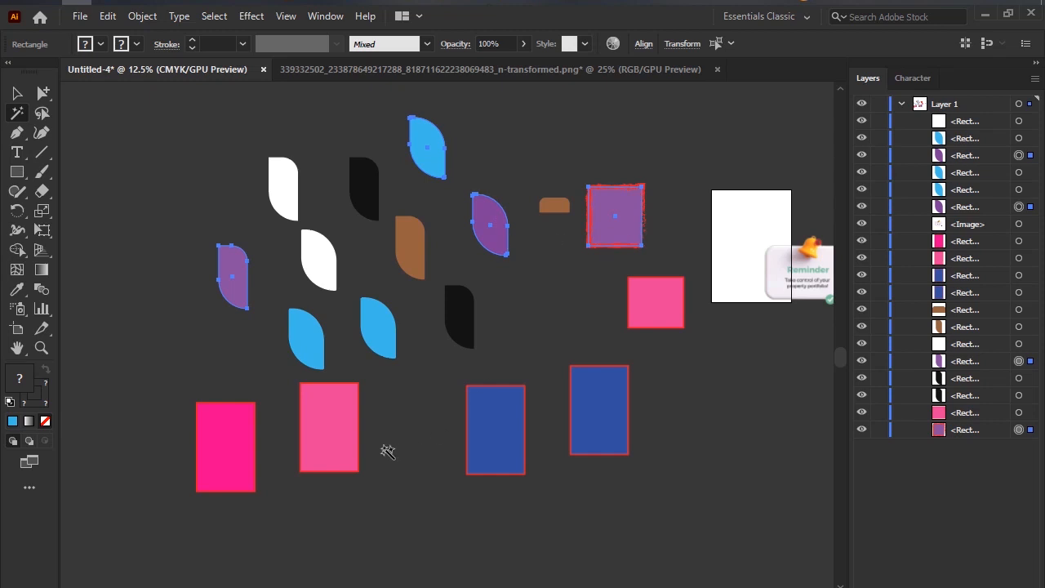
left_click(335, 410)
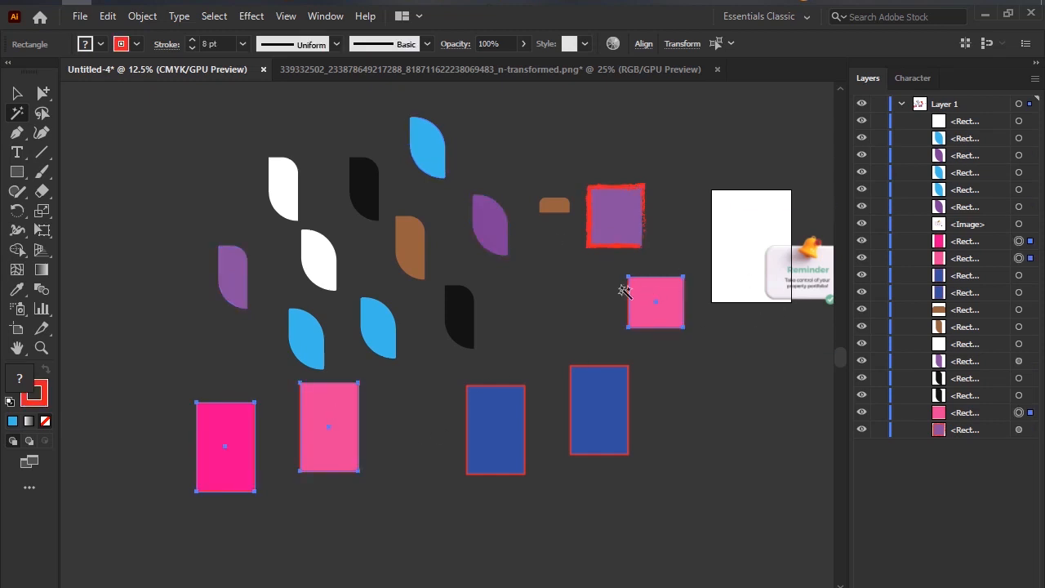
left_click(425, 254)
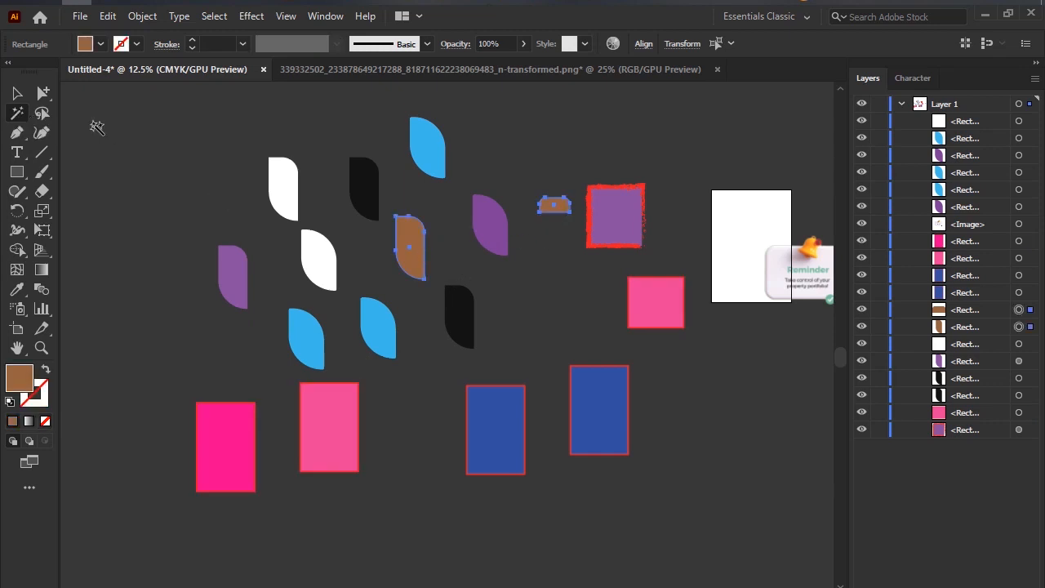
left_click(487, 237)
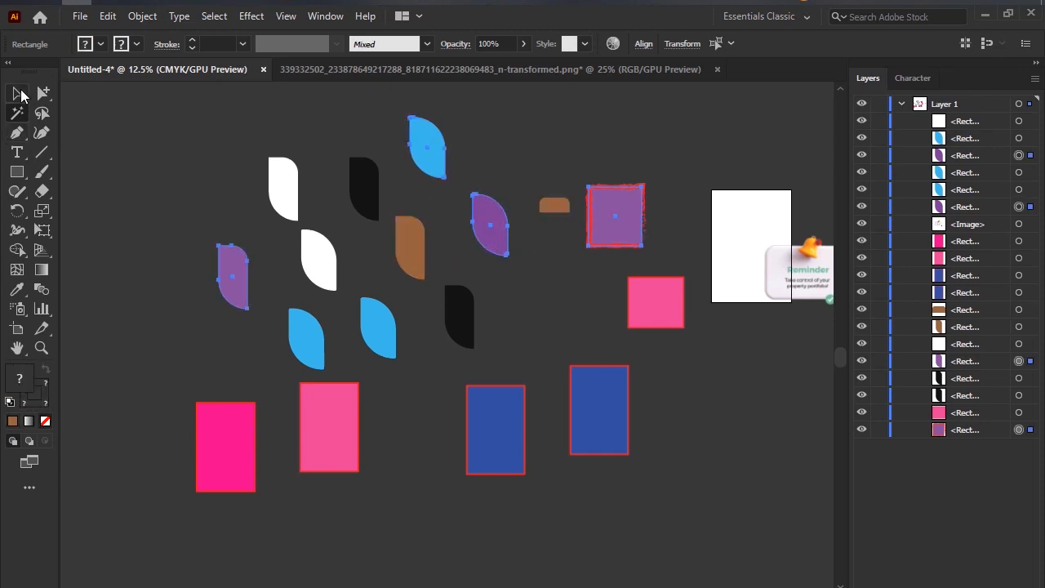
Clear the purple selection with the Lasso and marquee-select all the coloured shapes left of the artboard with the Selection tool.
left_click(17, 93)
left_click(42, 114)
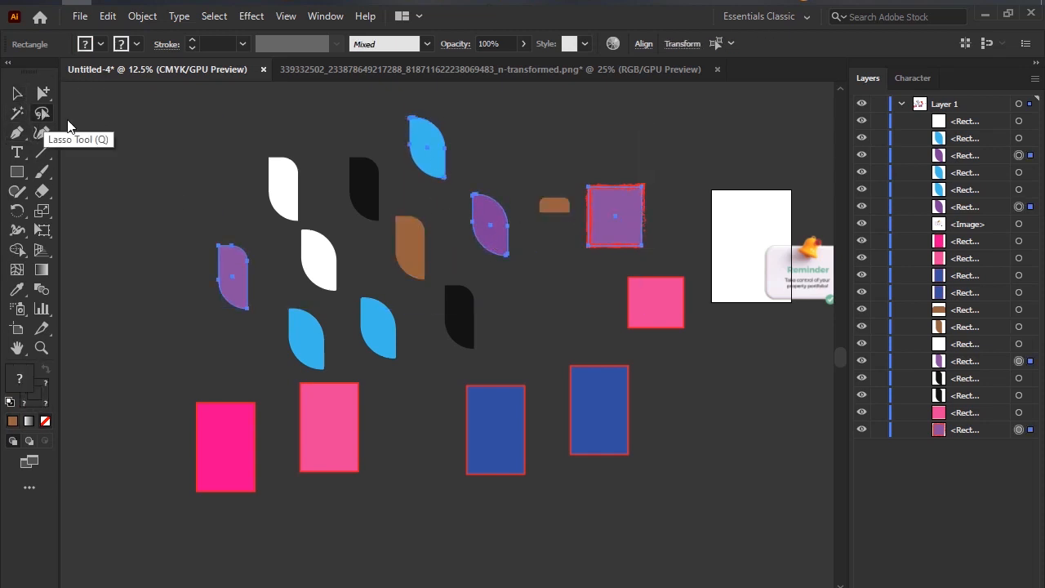
mouse_move(140, 128)
left_mouse_down()
mouse_move(103, 183)
mouse_move(16, 136)
mouse_move(6, 93)
left_mouse_up()
left_click(14, 95)
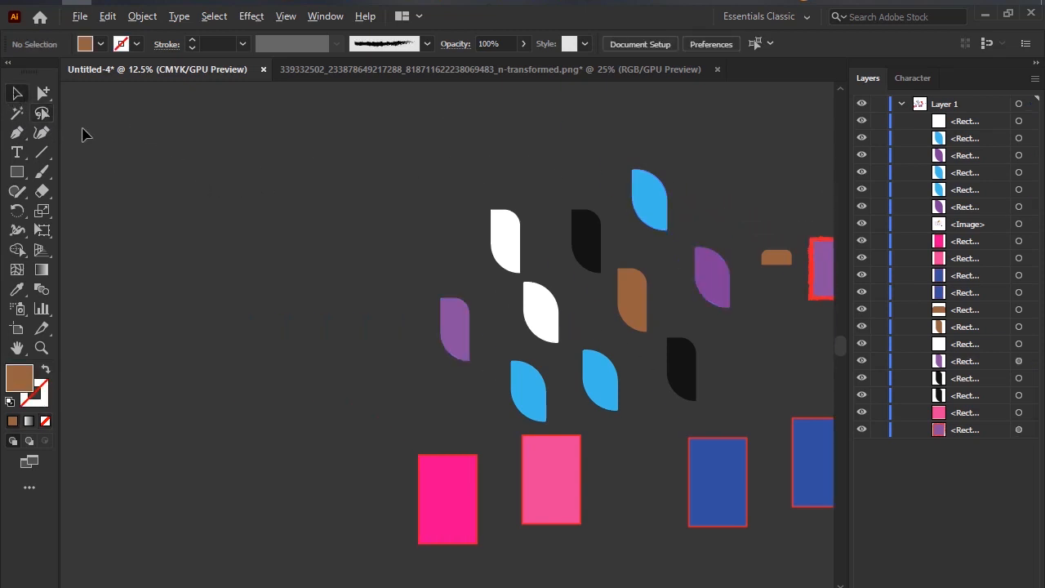
scroll(276, 169, "right", 7)
scroll(263, 213, "down", 1)
scroll(266, 225, "down", 1)
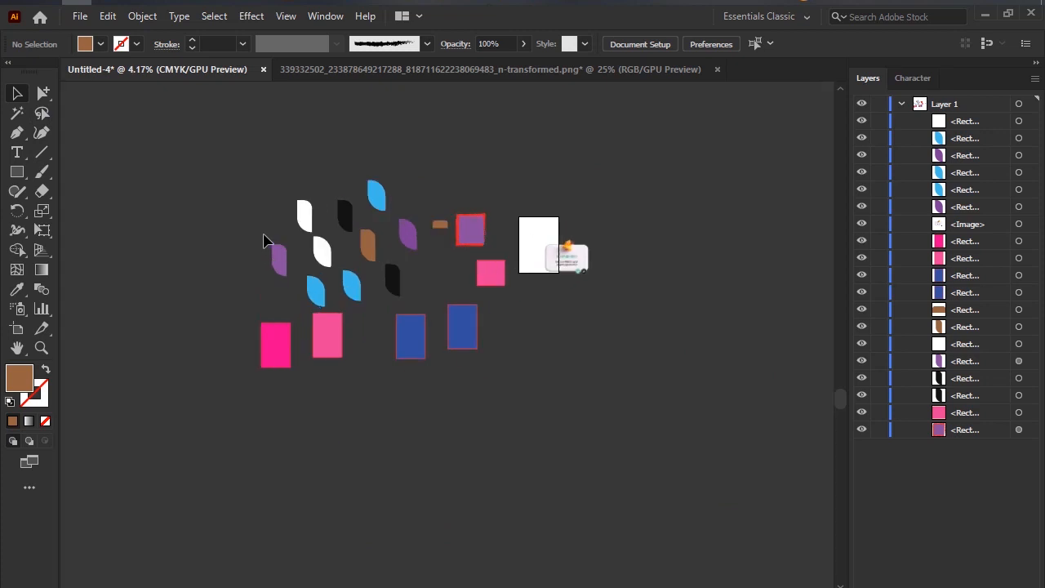
scroll(274, 212, "up", 2)
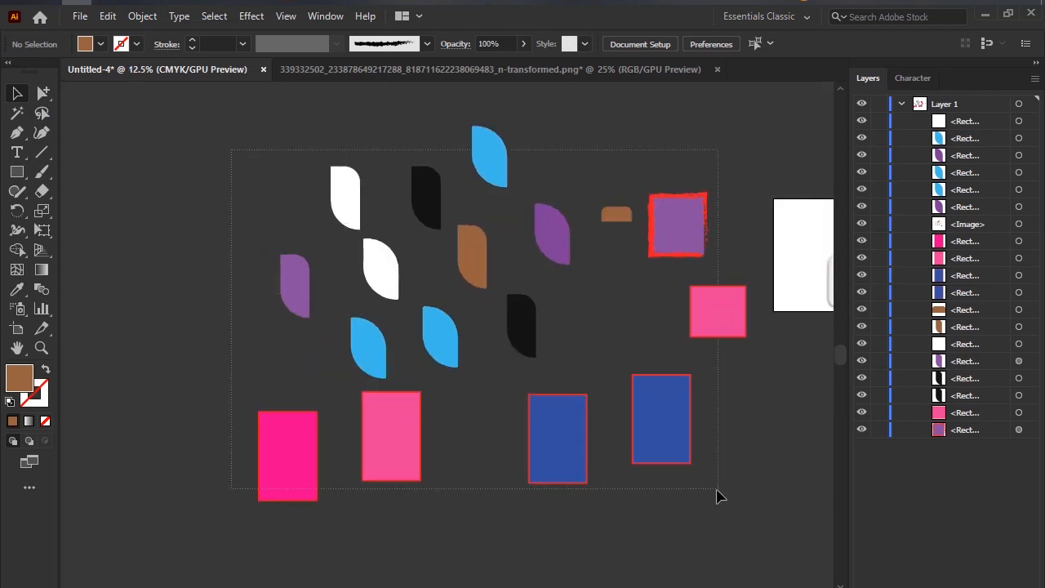
left_click_drag(718, 495, 698, 485)
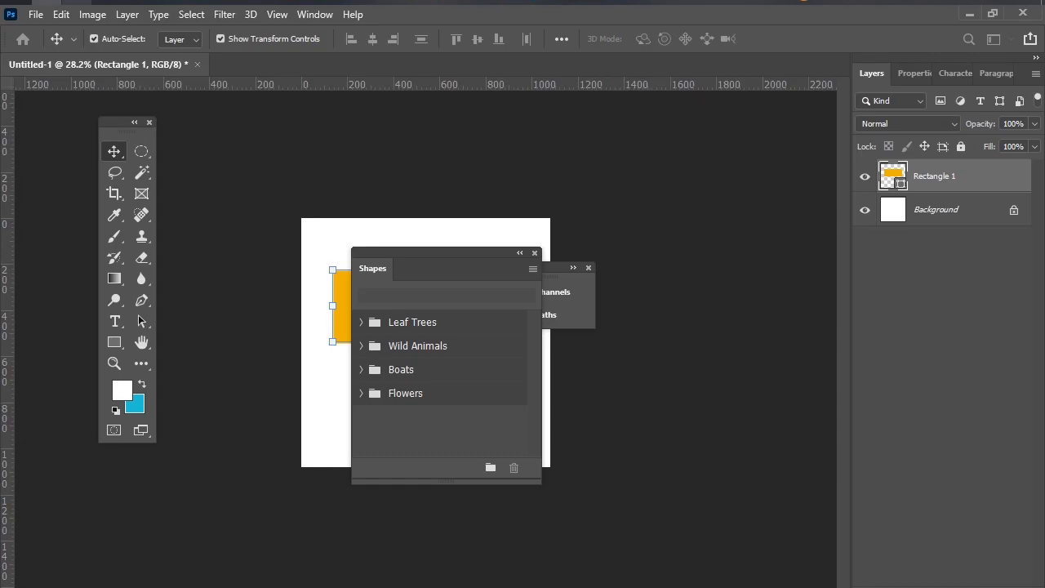
Check the in-call messages of the Google Meet call, and return to Illustrator to deselect the shapes.
mouse_move(106, 1)
left_click(62, 61)
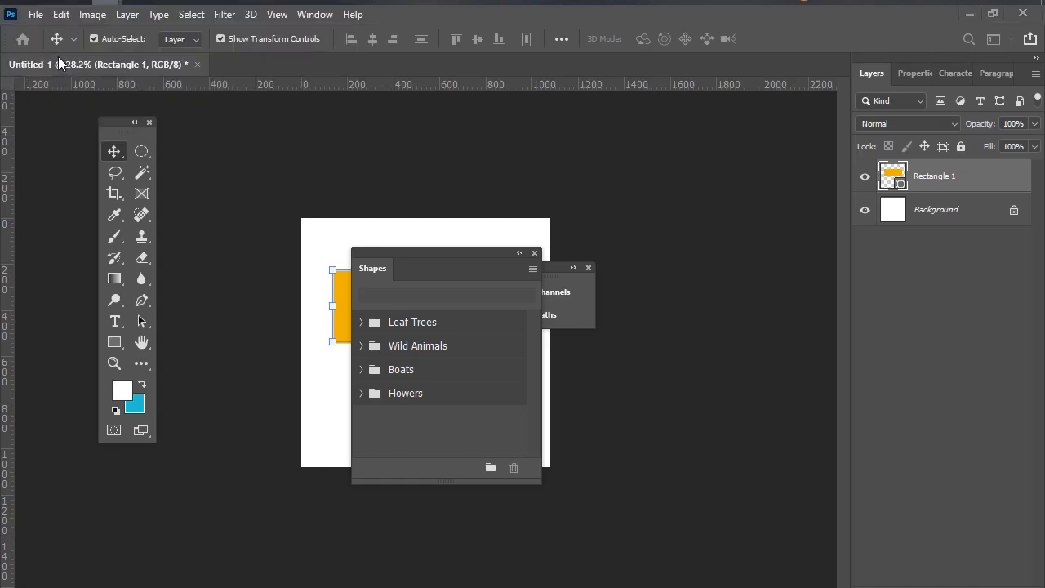
left_click(380, 578)
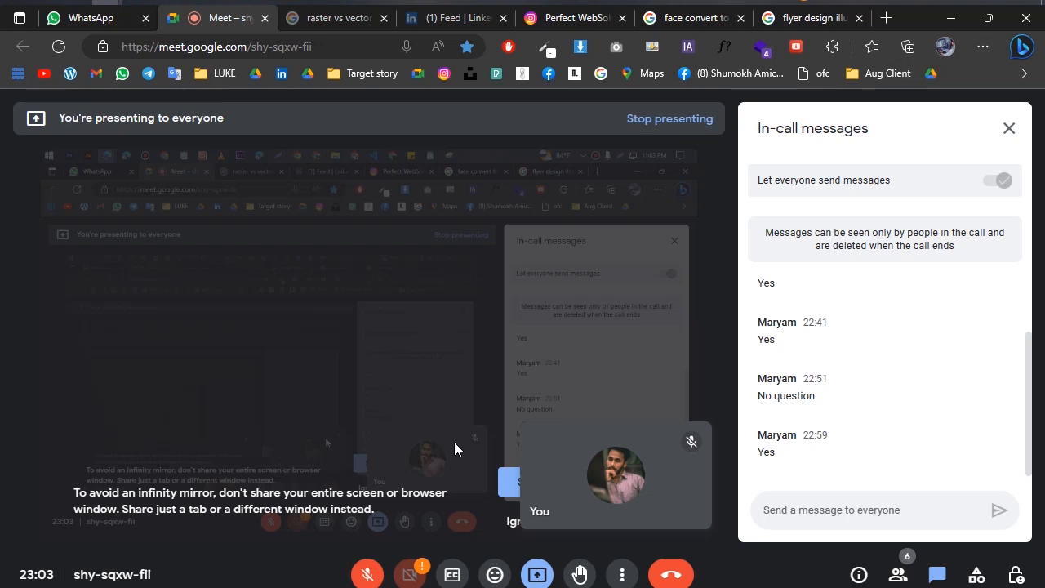
key("ctrl+d")
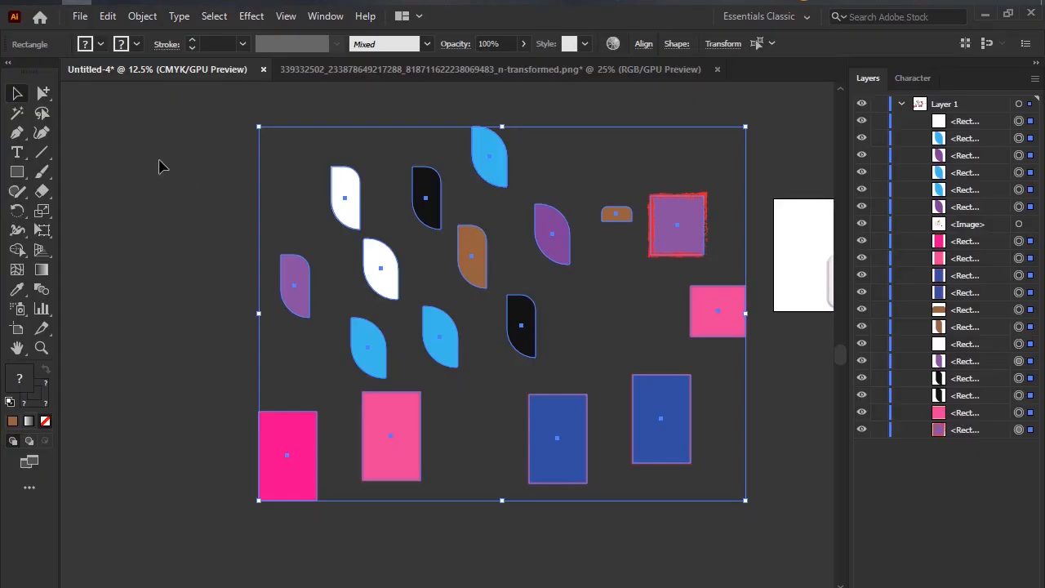
left_click(167, 152)
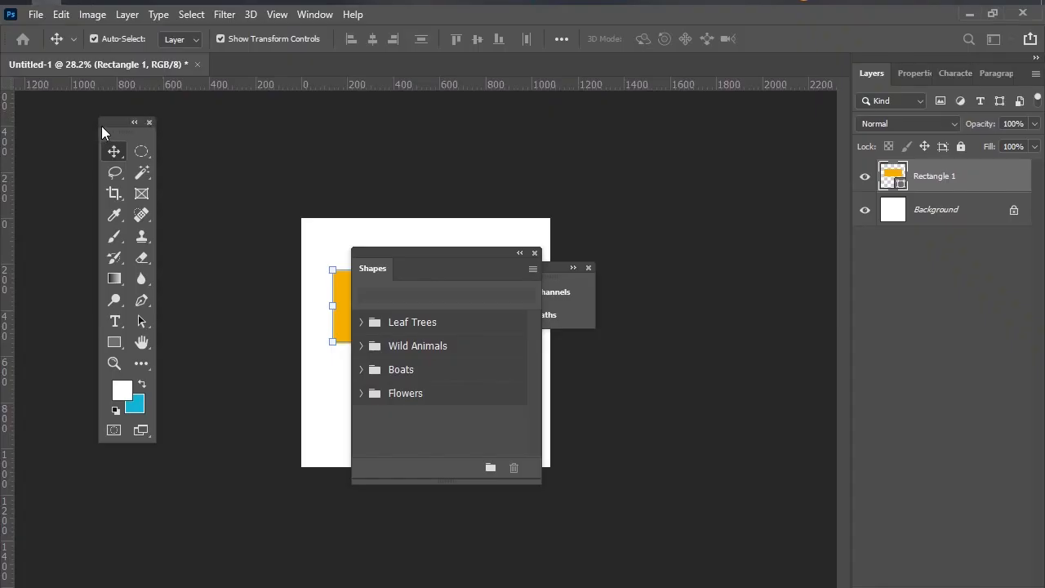
In Photoshop, dock the floating toolbar and draw a thin freehand Lasso selection near the white canvas's upper edge.
left_click_drag(125, 120, 10, 119)
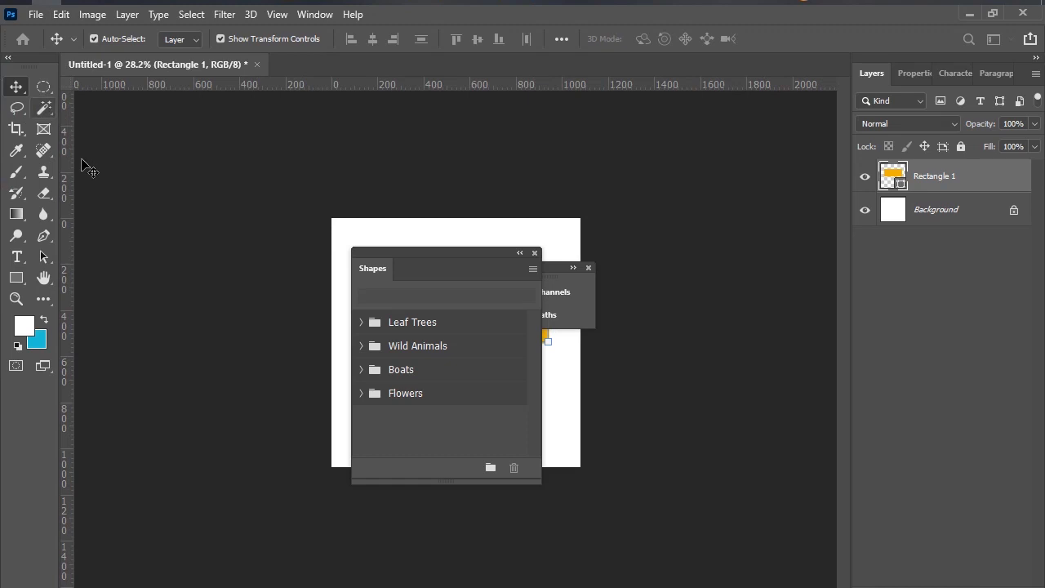
left_click(43, 107)
right_click(18, 110)
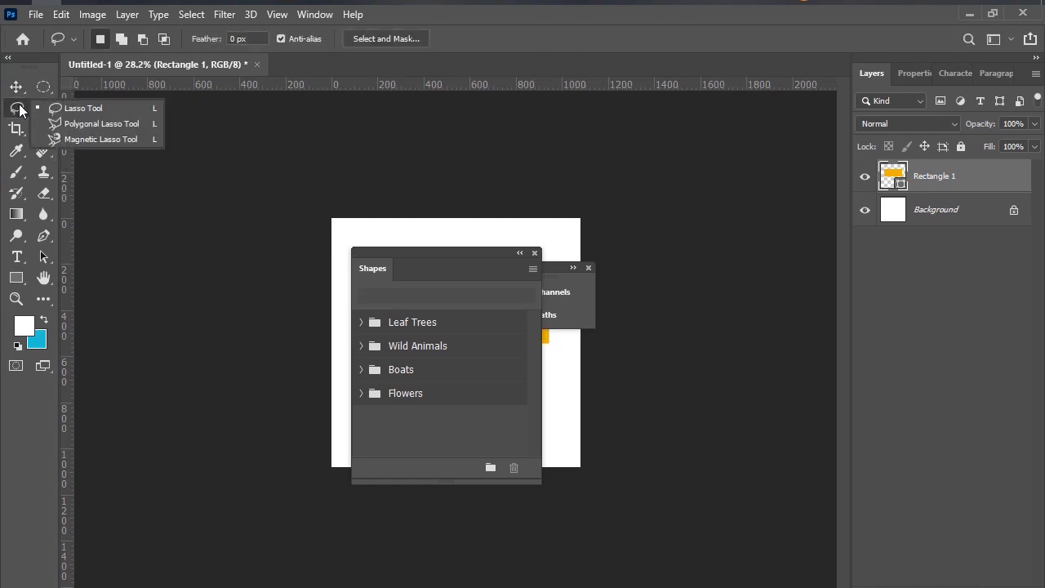
left_click(70, 108)
mouse_move(460, 227)
left_mouse_down()
mouse_move(533, 227)
mouse_move(448, 230)
mouse_move(555, 269)
left_mouse_up()
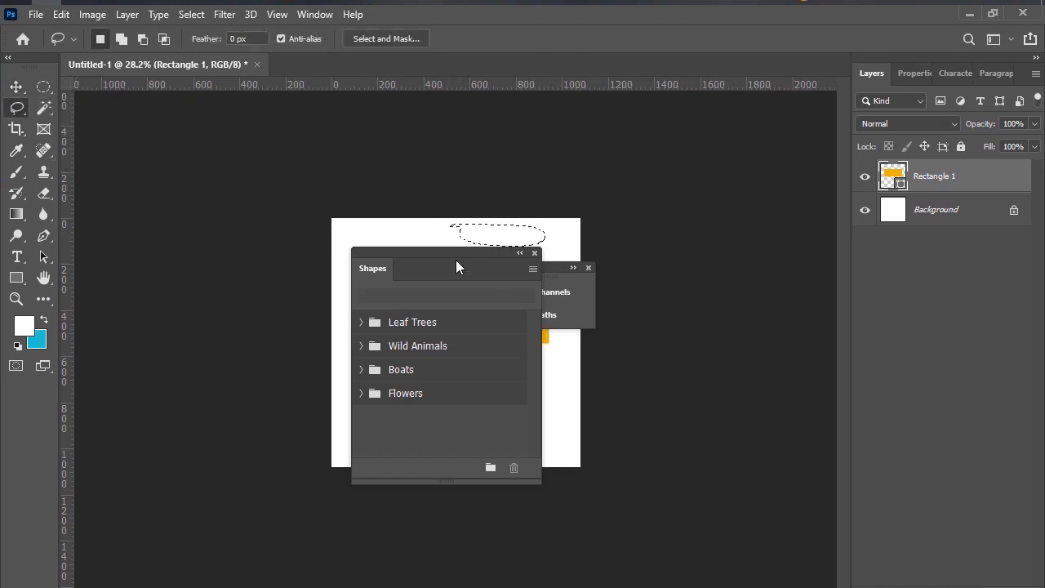
Return to Illustrator, activate the Lasso tool and mark out a screen-capture area of about 828x620 around the coloured shapes.
left_click(970, 14)
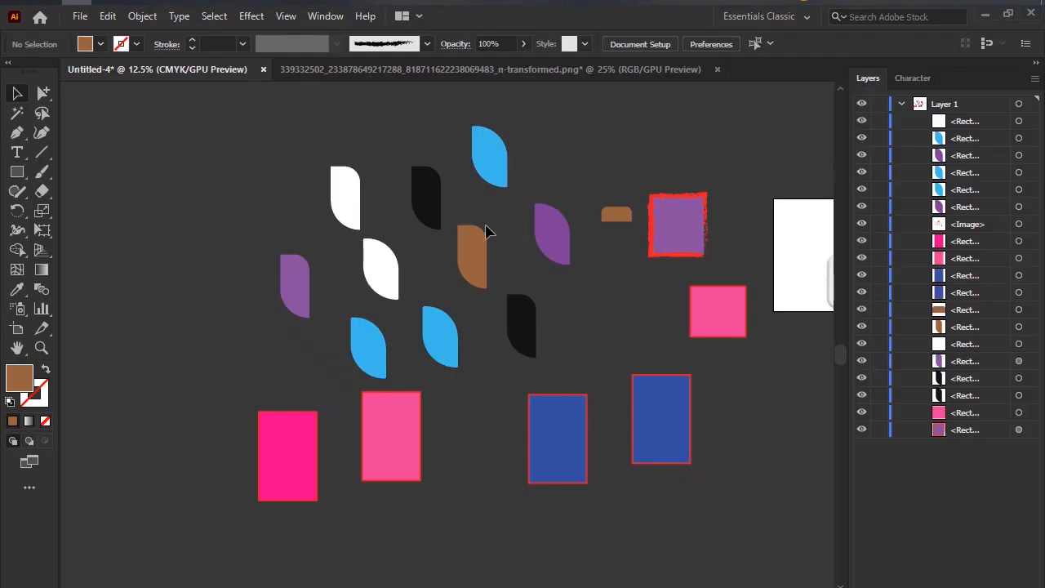
left_click(43, 115)
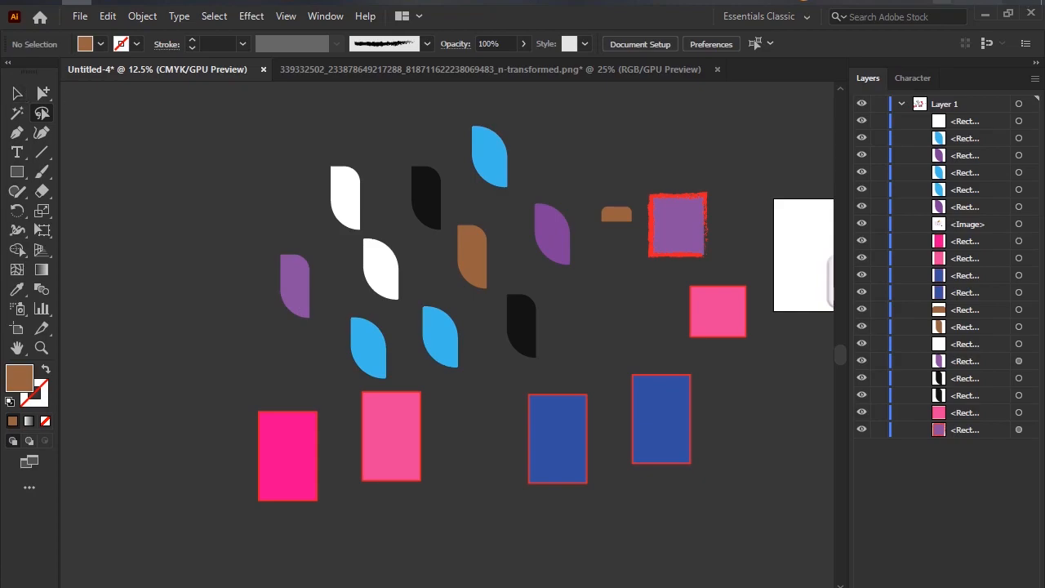
key("Print")
left_click_drag(118, 79, 794, 584)
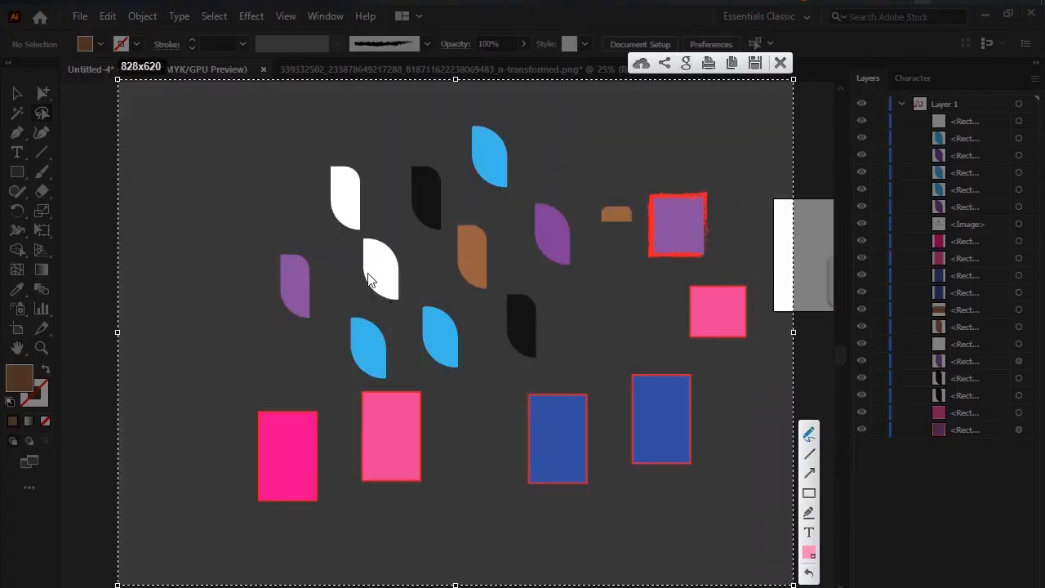
Draw pink freehand loops over parts of the narrow purple leaf, brush-outlined square, right blue rectangle and light pink rectangle, and close the capture.
mouse_move(272, 236)
left_mouse_down()
mouse_move(286, 303)
mouse_move(271, 236)
left_mouse_up()
left_click_drag(685, 195, 639, 204)
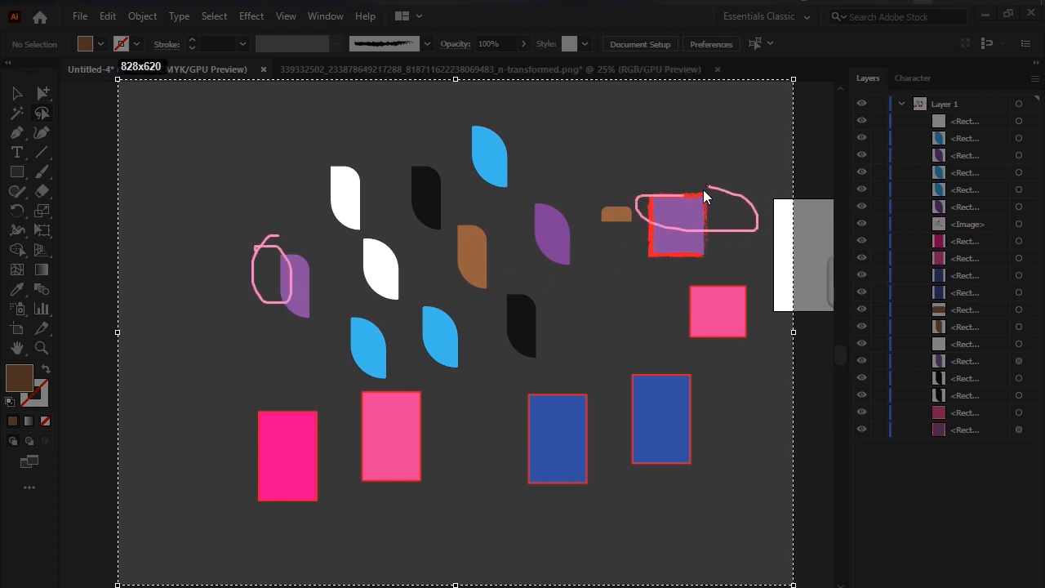
left_click_drag(660, 403, 696, 394)
mouse_move(390, 409)
left_mouse_down()
mouse_move(413, 437)
mouse_move(415, 410)
left_mouse_up()
left_click(780, 63)
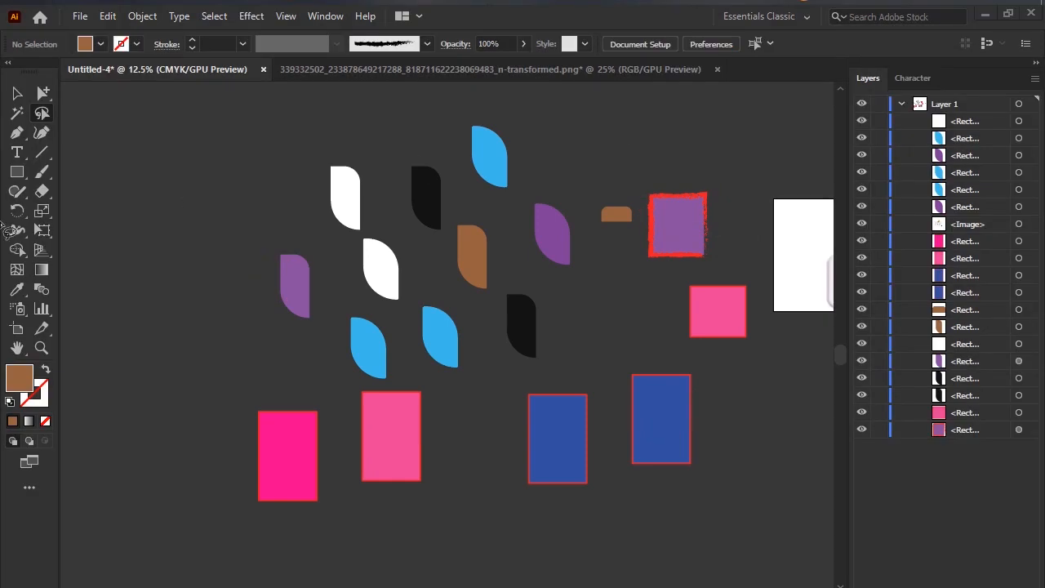
Move the narrow purple leaf slightly up and to the left with Direct Selection, and activate the Lasso tool.
left_click(44, 92)
left_click_drag(291, 275, 262, 235)
left_click(42, 113)
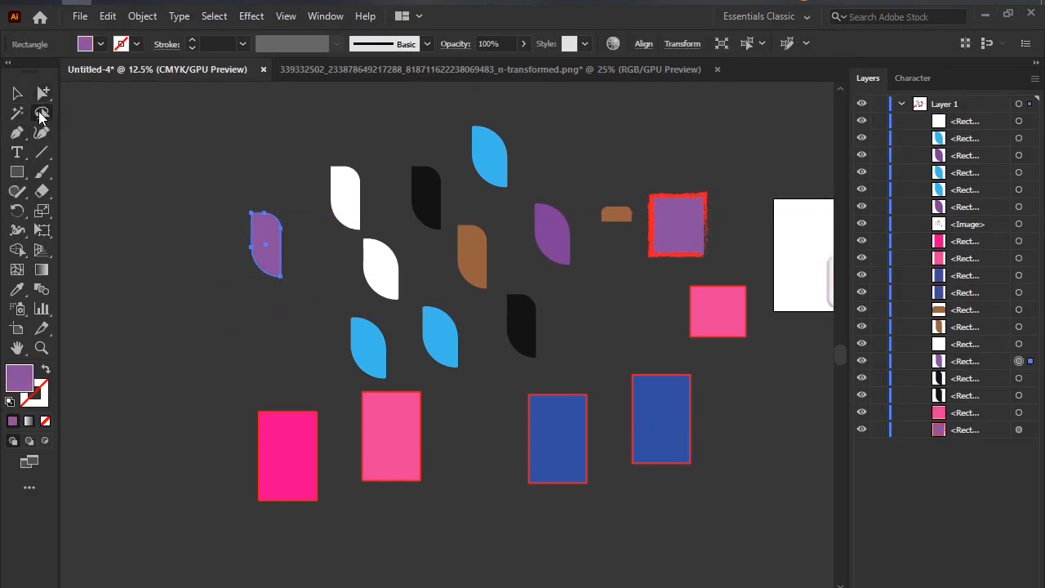
Draw a freehand Lasso loop through nearly all the coloured shapes to select them together, and clear the selection.
left_click(266, 254)
left_click(164, 367)
mouse_move(214, 547)
left_mouse_down()
mouse_move(435, 529)
mouse_move(407, 371)
mouse_move(537, 475)
mouse_move(753, 429)
mouse_move(780, 248)
mouse_move(746, 239)
mouse_move(738, 127)
mouse_move(674, 130)
left_mouse_up()
mouse_move(653, 114)
left_mouse_down()
mouse_move(491, 95)
mouse_move(463, 207)
mouse_move(482, 200)
mouse_move(497, 211)
mouse_move(219, 216)
mouse_move(233, 268)
mouse_move(263, 272)
mouse_move(258, 300)
left_mouse_up()
scroll(531, 302, "down", 2)
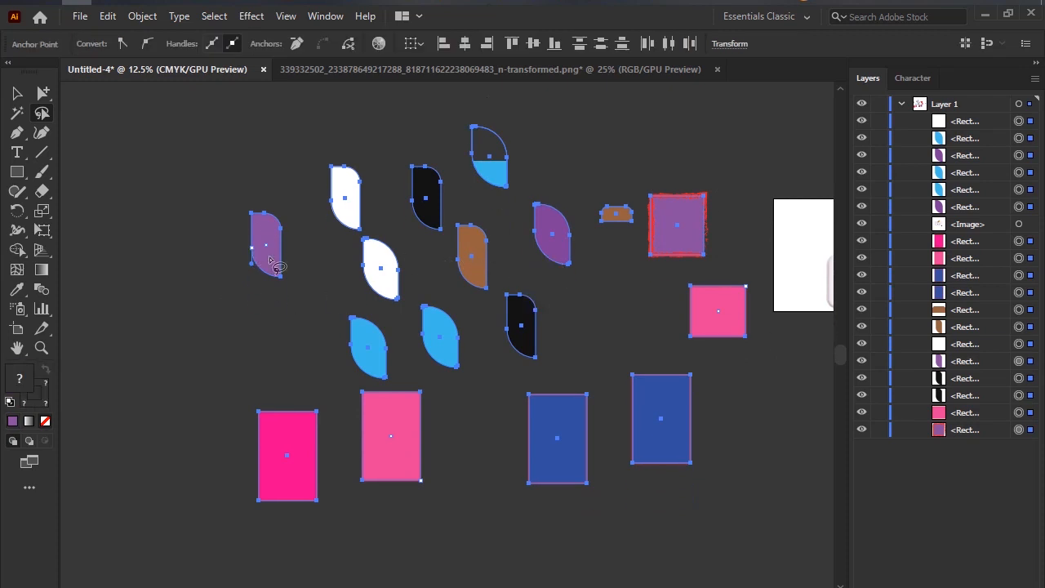
left_click(221, 183)
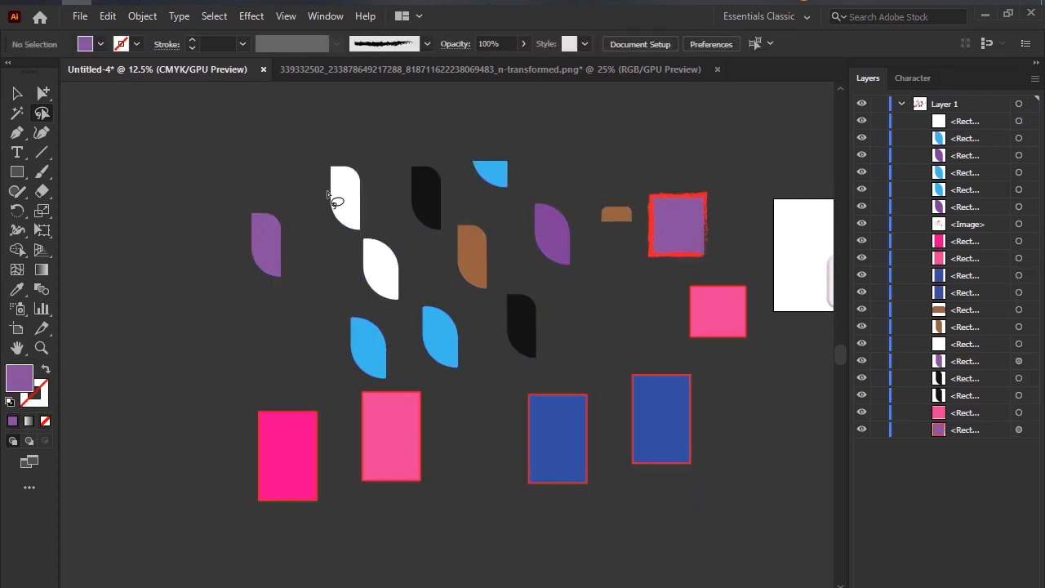
Lasso the upper white leaf, move it slightly up and to the right with the Selection tool, and deselect it.
mouse_move(341, 186)
left_mouse_down()
mouse_move(258, 270)
mouse_move(270, 323)
mouse_move(337, 349)
mouse_move(397, 316)
mouse_move(376, 239)
mouse_move(328, 188)
mouse_move(127, 127)
mouse_move(361, 176)
mouse_move(235, 243)
mouse_move(384, 359)
mouse_move(401, 321)
mouse_move(359, 178)
left_mouse_up()
left_click(17, 92)
left_click(319, 205)
left_click(115, 165)
Lasso the four leftmost leaves, try moving the upper white leaf alone to the left, and undo that move.
key("q")
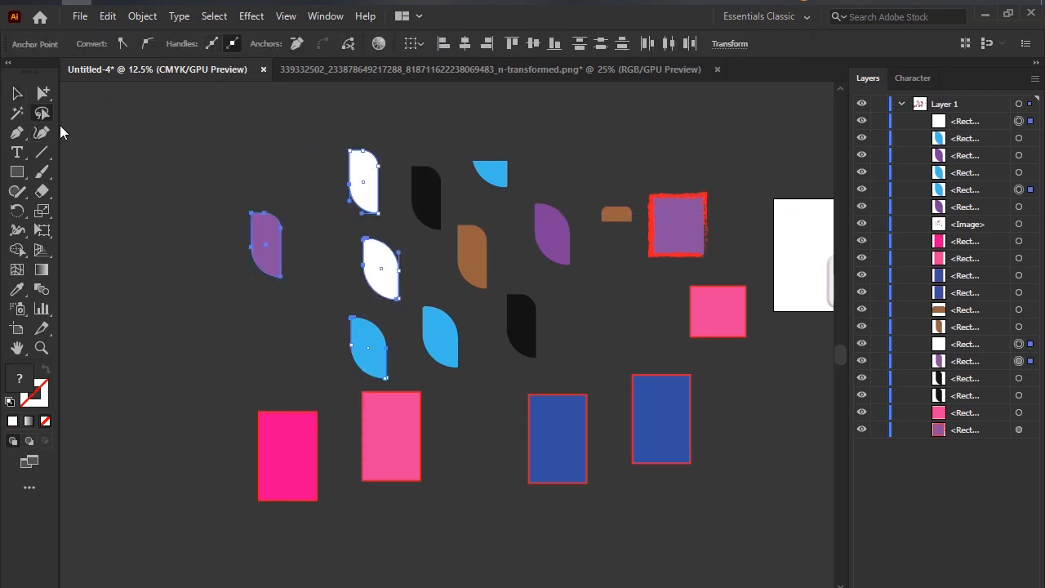
left_click(16, 93)
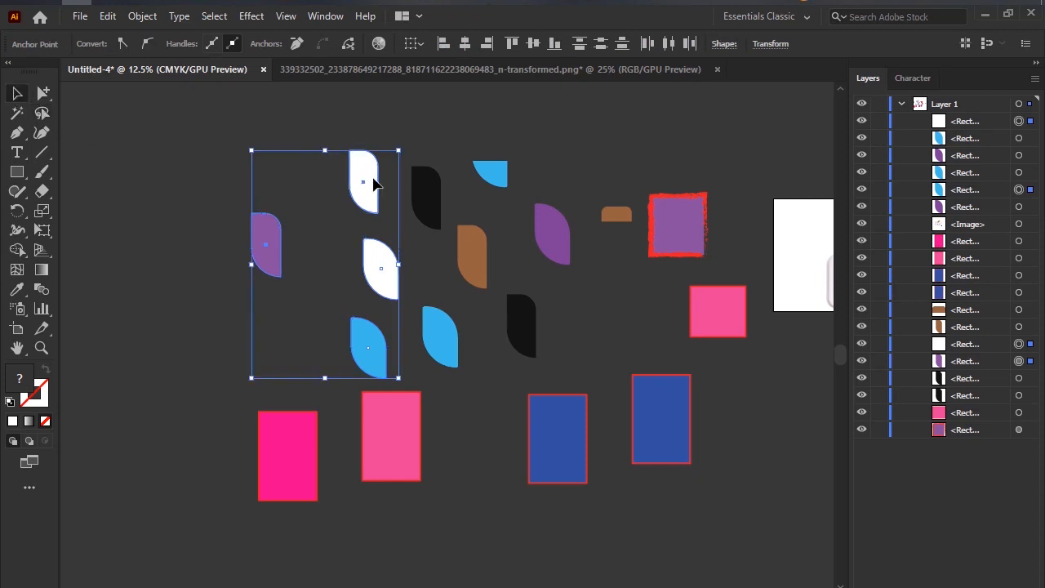
left_click_drag(373, 179, 263, 179)
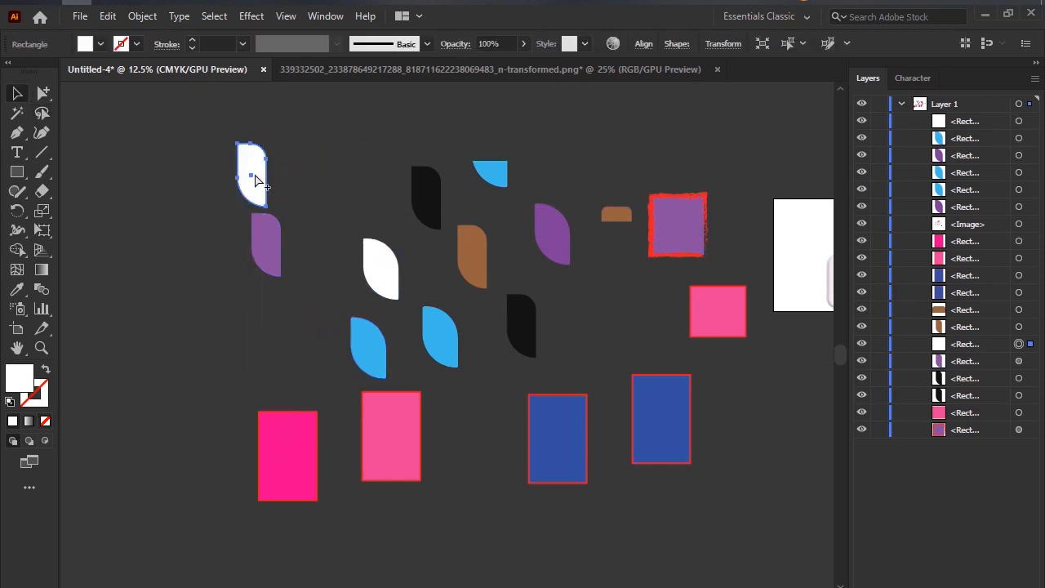
key("ctrl+z")
left_click(395, 161)
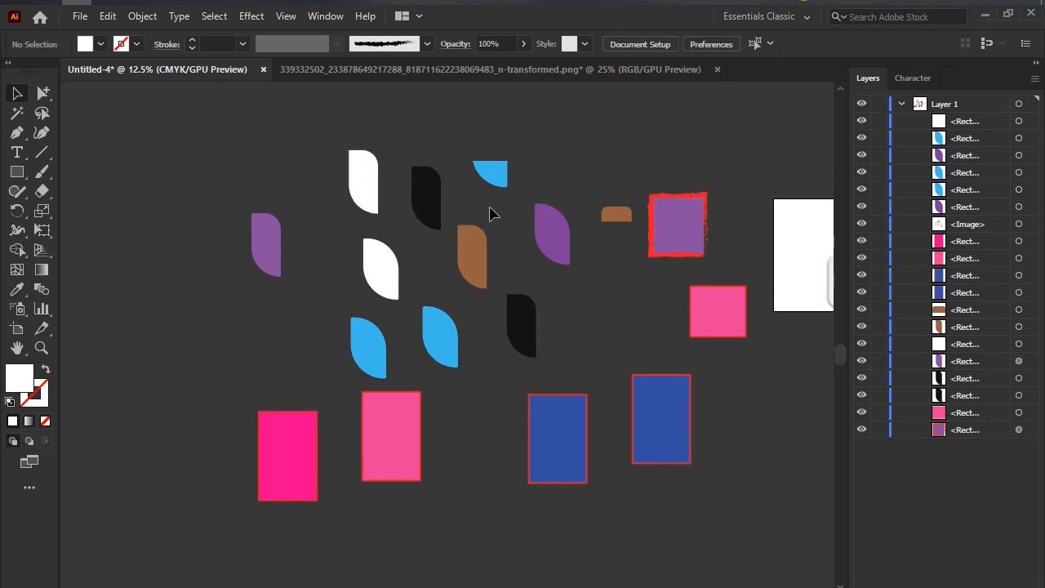
Lasso the brown and middle purple leaves together, and select the lower black leaf with the left blue rectangle in another loop.
left_click_drag(490, 214, 161, 182)
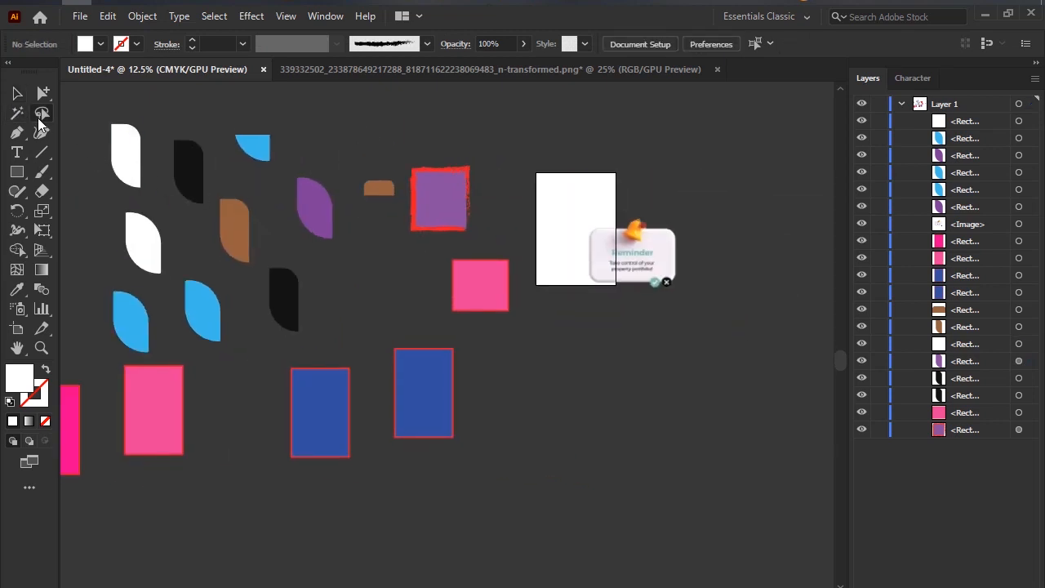
left_click(41, 116)
mouse_move(385, 144)
left_mouse_down()
mouse_move(471, 281)
mouse_move(532, 261)
mouse_move(438, 147)
mouse_move(400, 138)
mouse_move(356, 155)
mouse_move(376, 247)
mouse_move(448, 288)
mouse_move(486, 244)
mouse_move(489, 167)
mouse_move(417, 105)
mouse_move(401, 111)
mouse_move(405, 124)
mouse_move(382, 113)
mouse_move(359, 156)
mouse_move(385, 278)
mouse_move(447, 307)
mouse_move(519, 210)
mouse_move(473, 101)
mouse_move(402, 109)
left_mouse_up()
mouse_move(284, 185)
left_mouse_down()
mouse_move(252, 195)
mouse_move(221, 233)
mouse_move(281, 252)
mouse_move(315, 203)
mouse_move(269, 196)
left_mouse_up()
scroll(337, 325, "down", 1)
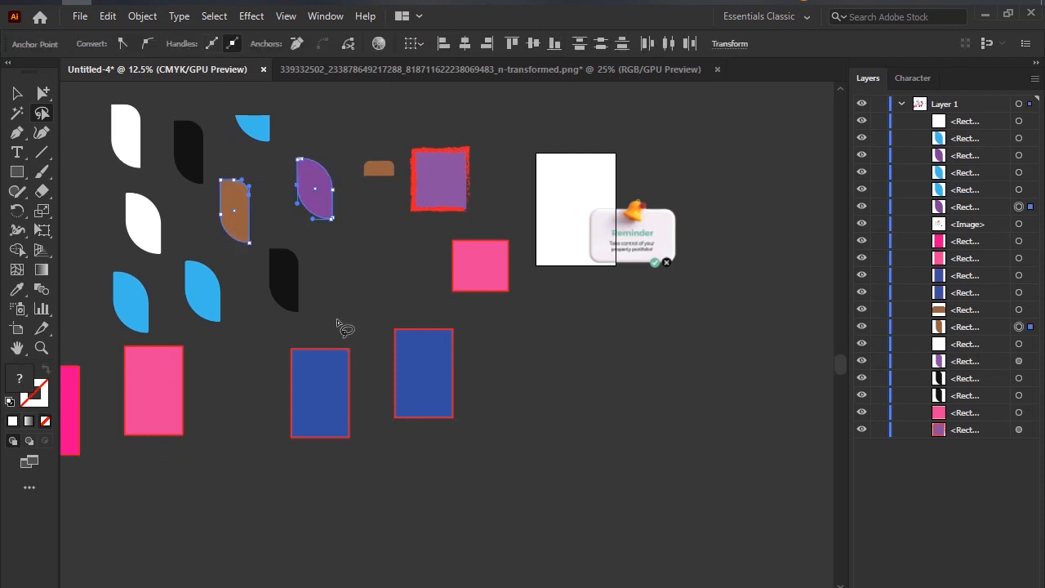
scroll(337, 324, "down", 1)
mouse_move(310, 271)
left_mouse_down()
mouse_move(296, 303)
mouse_move(336, 283)
mouse_move(267, 266)
left_mouse_up()
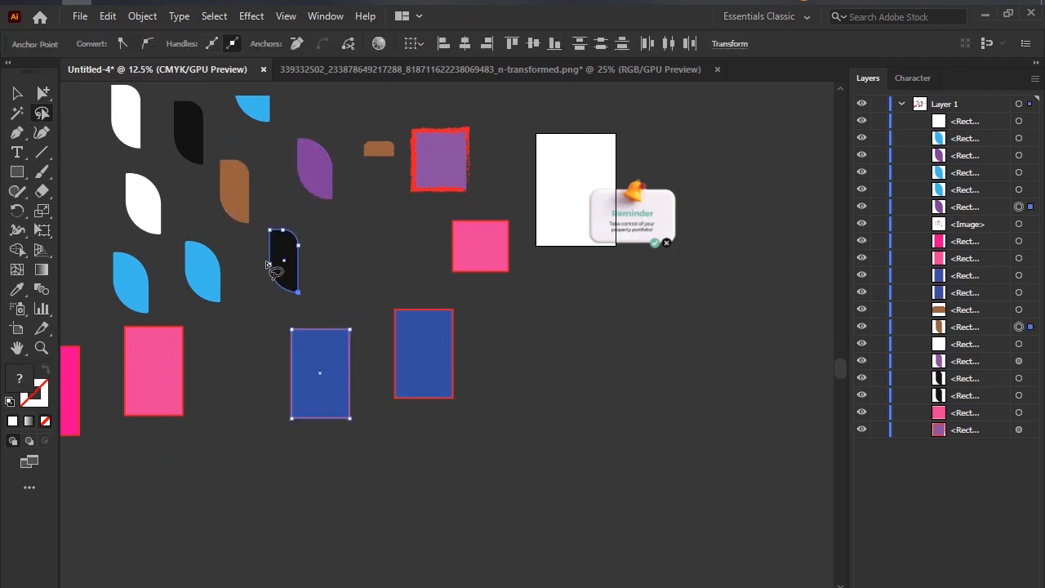
Lasso the upper black and blue leaves together, and select the light pink square with the Reminder image in another loop.
scroll(241, 294, "down", 2)
mouse_move(240, 226)
left_mouse_down()
mouse_move(167, 296)
mouse_move(222, 313)
mouse_move(228, 220)
mouse_move(199, 257)
mouse_move(273, 194)
left_mouse_up()
scroll(235, 366, "up", 7)
scroll(233, 363, "up", 2)
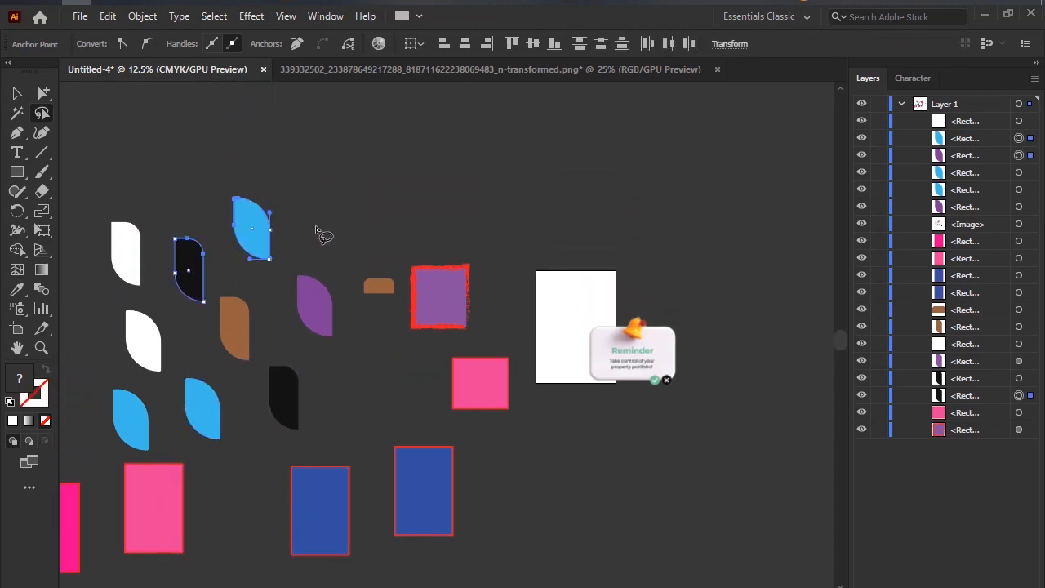
scroll(327, 239, "down", 6)
mouse_move(735, 202)
left_mouse_down()
mouse_move(502, 286)
mouse_move(641, 258)
left_mouse_up()
scroll(605, 315, "down", 4)
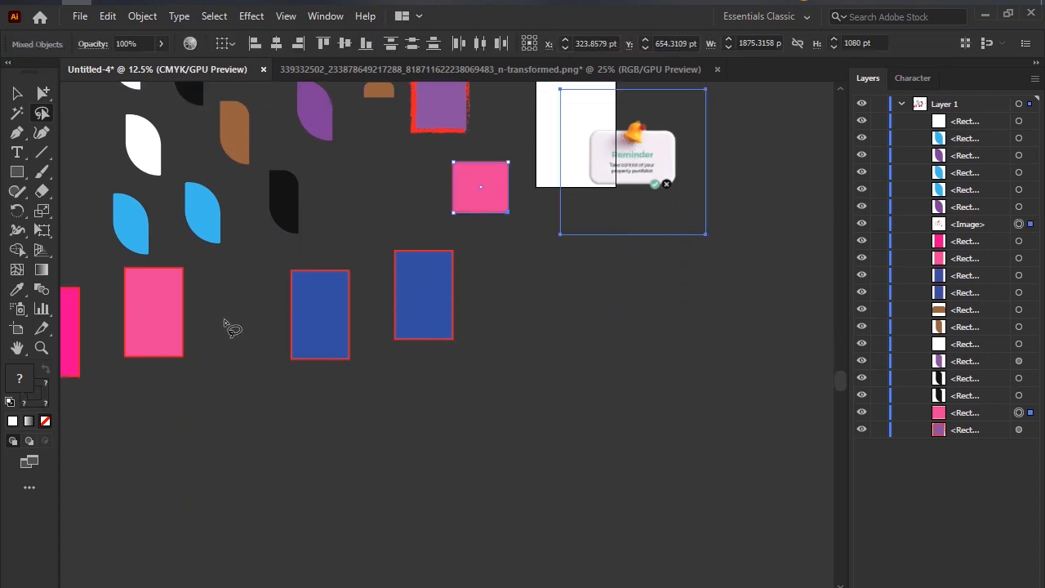
scroll(286, 250, "down", 2)
scroll(292, 252, "up", 2)
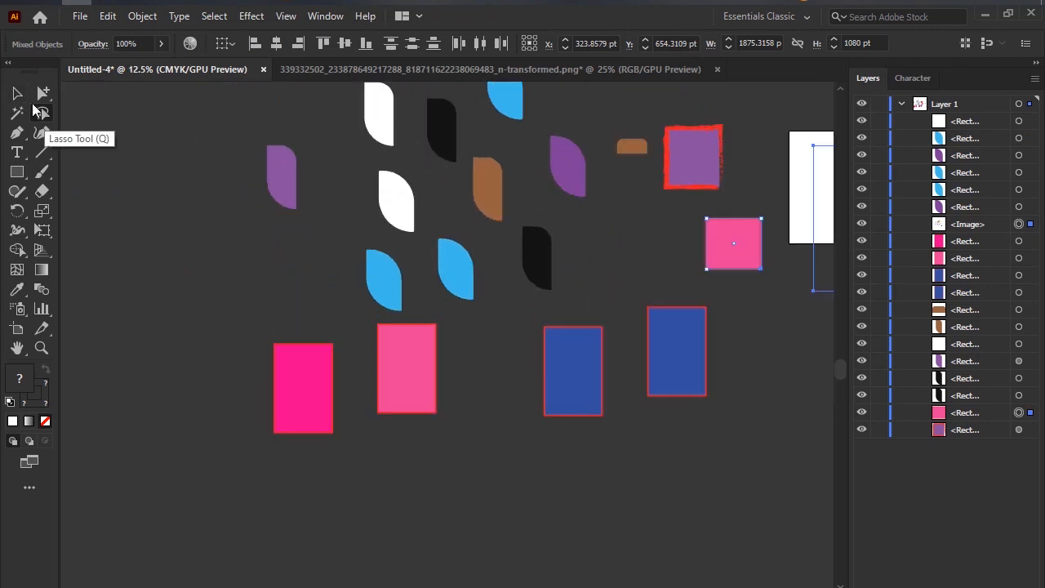
Activate the Pen tool briefly, return to the Selection tool and deselect the pink square and Reminder image.
left_click(18, 93)
left_click(16, 137)
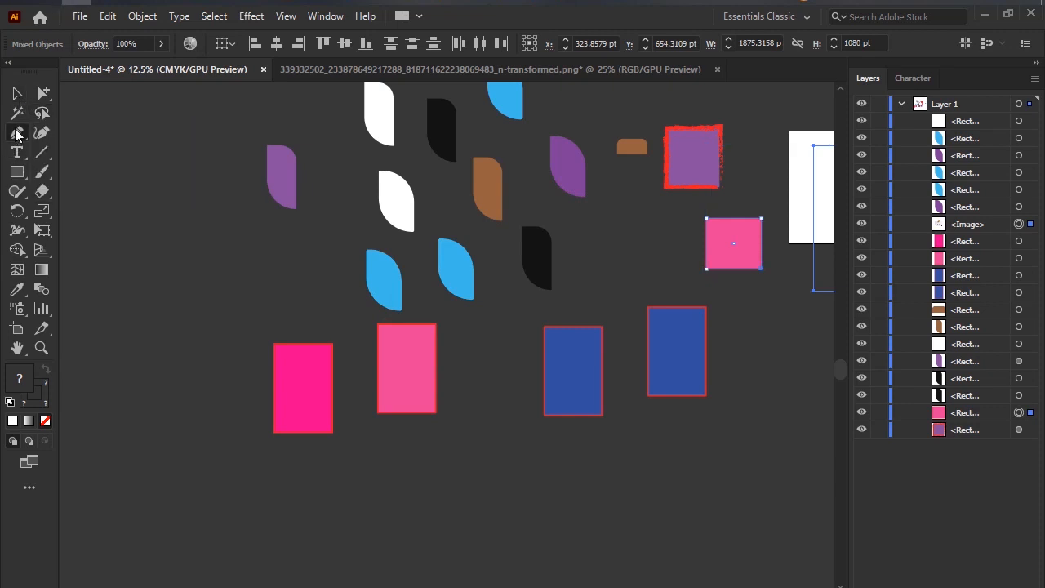
scroll(316, 221, "up", 2)
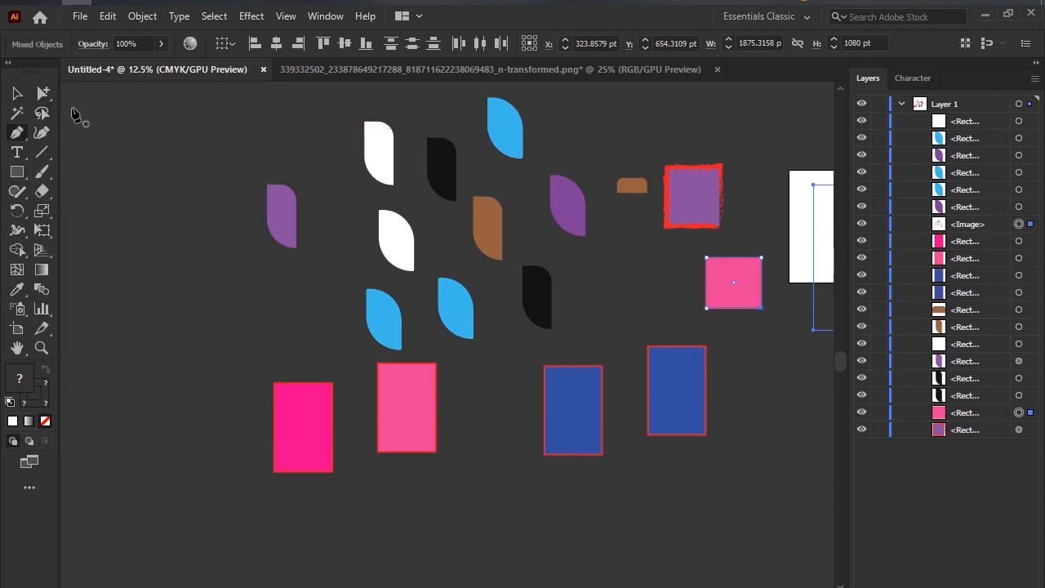
left_click(21, 93)
left_click(205, 200)
scroll(583, 210, "down", 2)
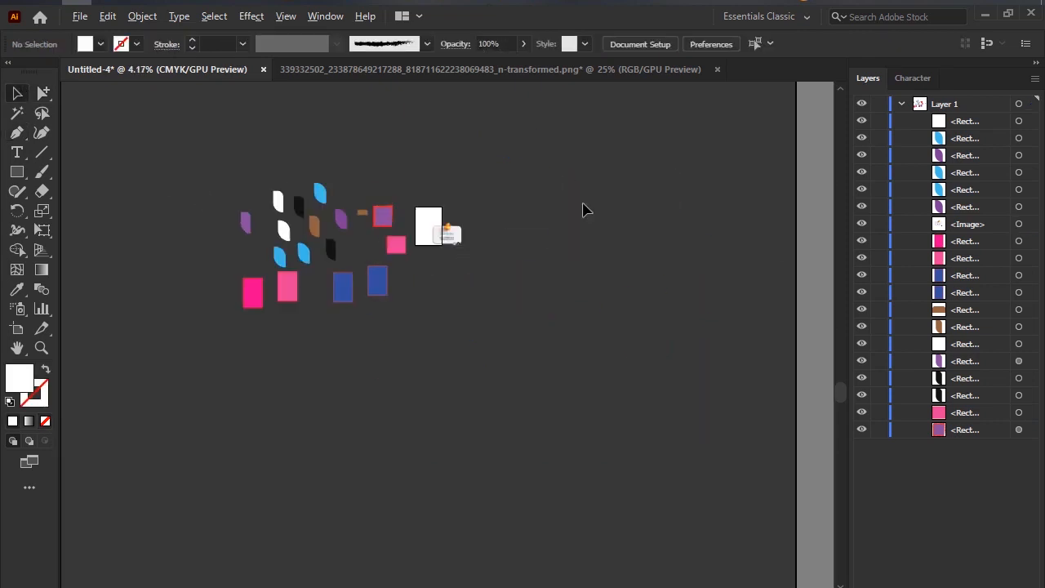
scroll(399, 237, "up", 2)
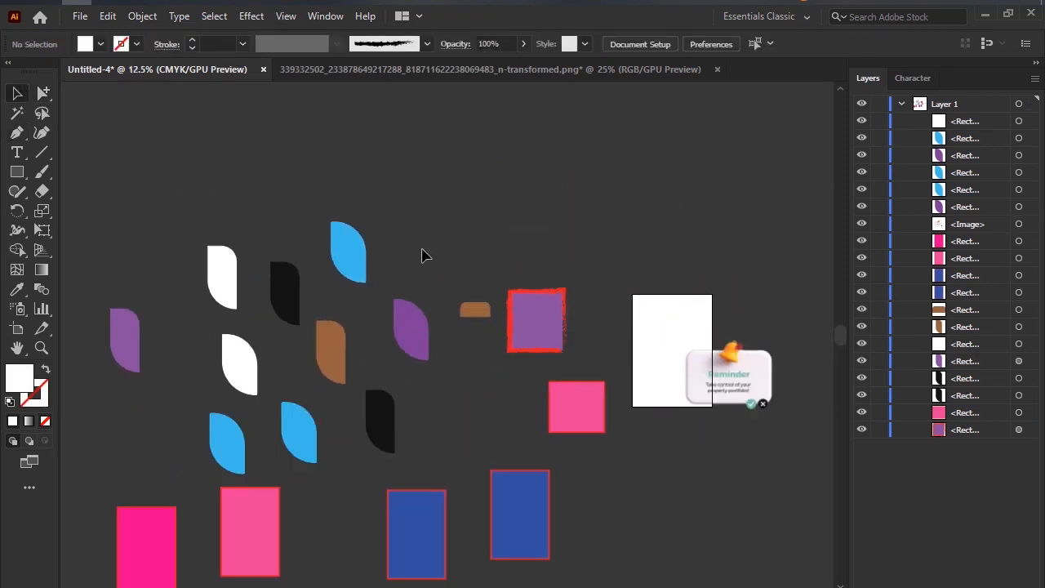
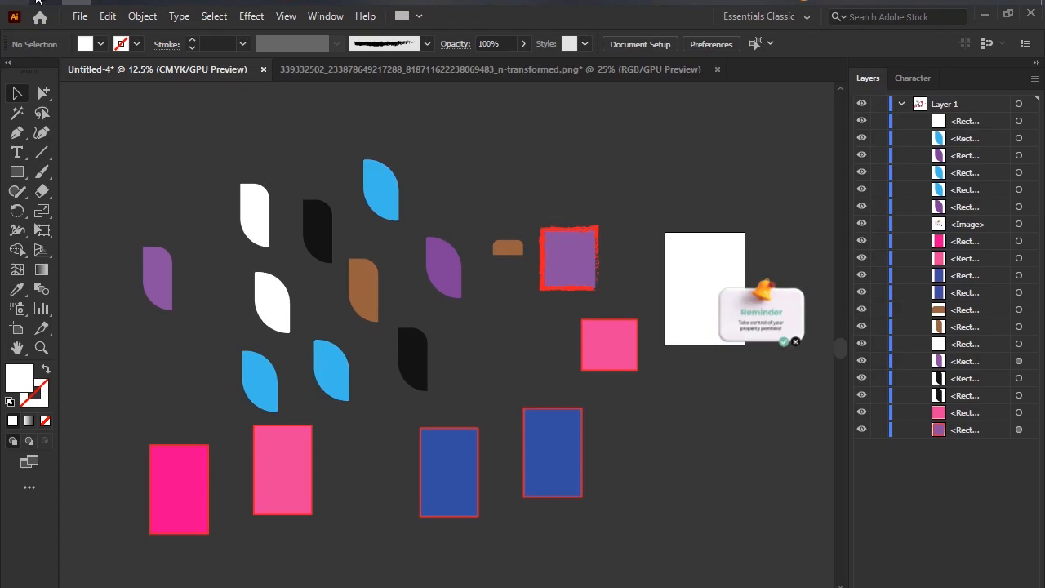
Switch to the Google Meet window to read the in-call messages and return to Illustrator.
mouse_move(105, 2)
left_click(93, 57)
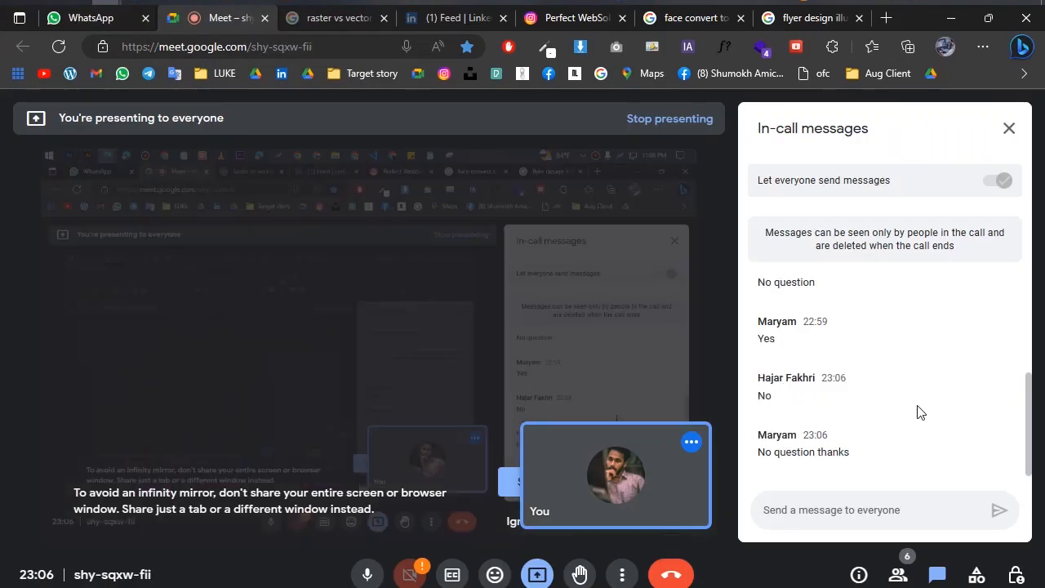
left_click(961, 18)
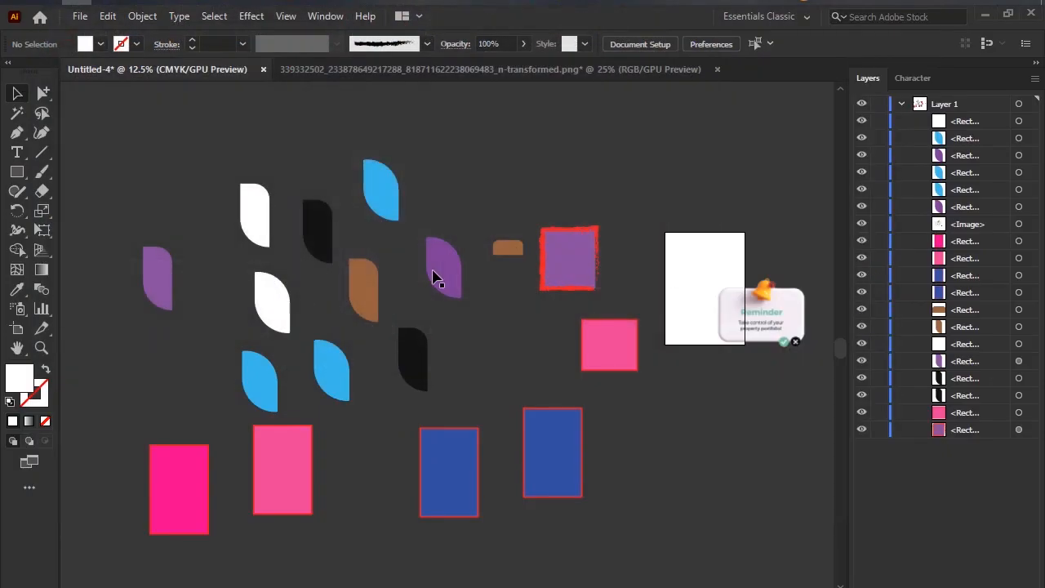
Delete all the coloured leaves and rectangles, and remove the Reminder image from beside the artboard.
scroll(319, 253, "down", 3)
scroll(361, 316, "up", 2)
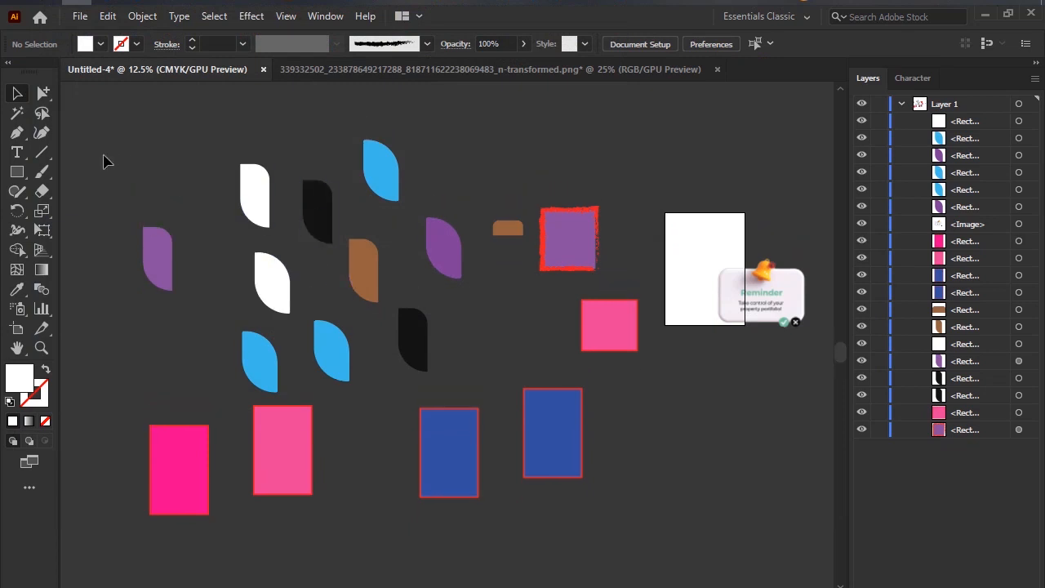
left_click_drag(103, 158, 609, 541)
key("Delete")
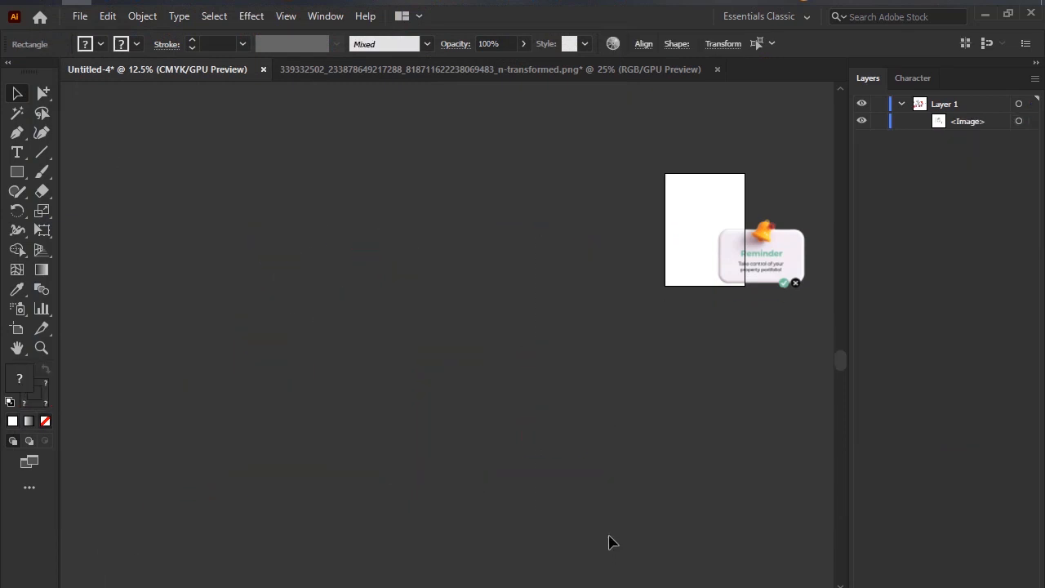
left_click_drag(780, 263, 432, 275)
key("Delete")
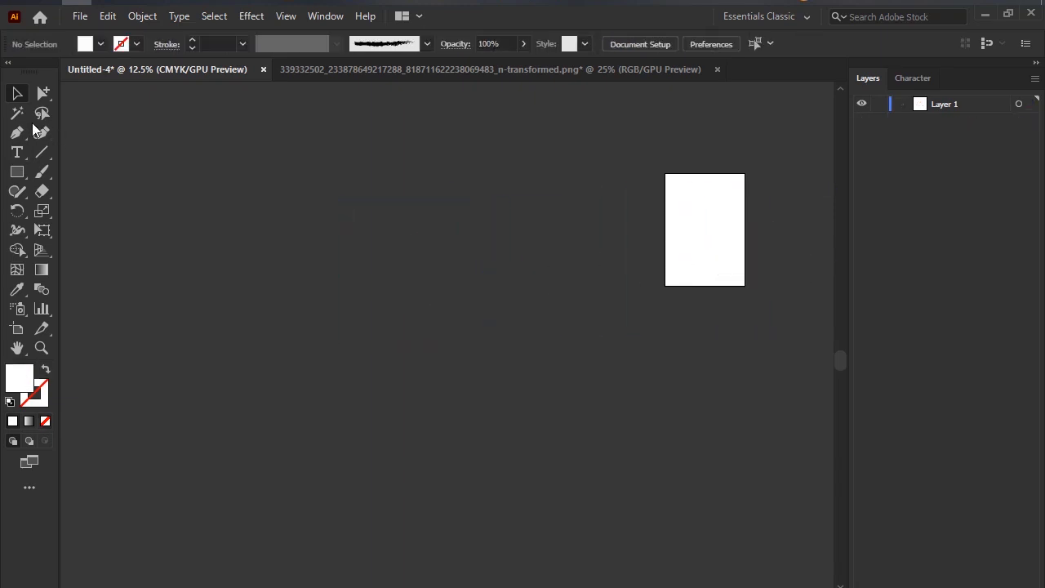
Display the Pen tool's anchor point variants and activate the regular Pen tool.
mouse_move(18, 132)
left_mouse_down()
mouse_move(55, 138)
mouse_move(14, 144)
left_mouse_up()
scroll(406, 158, "down", 3)
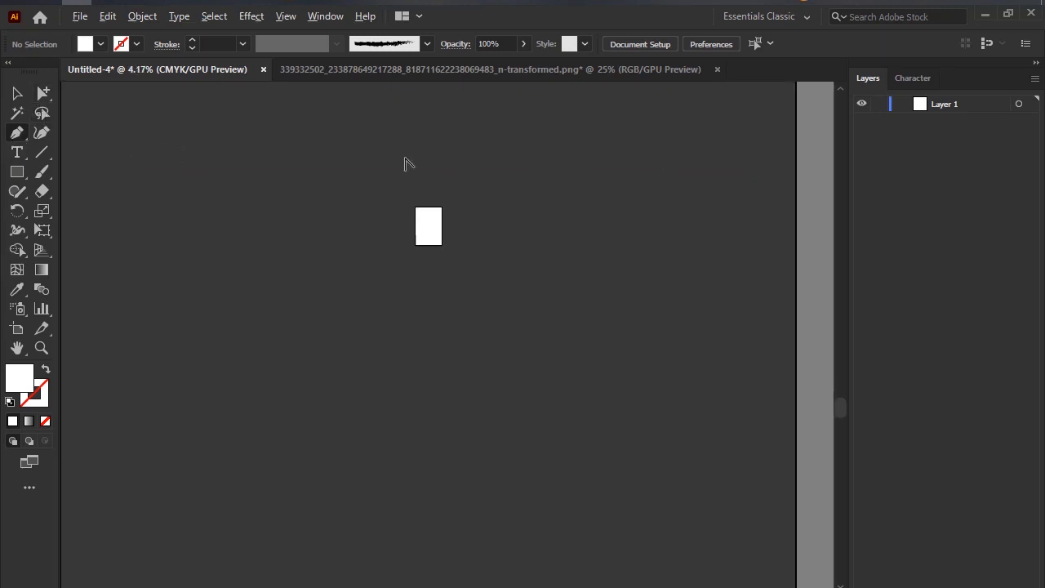
scroll(406, 159, "up", 3)
right_click(23, 150)
right_click(18, 138)
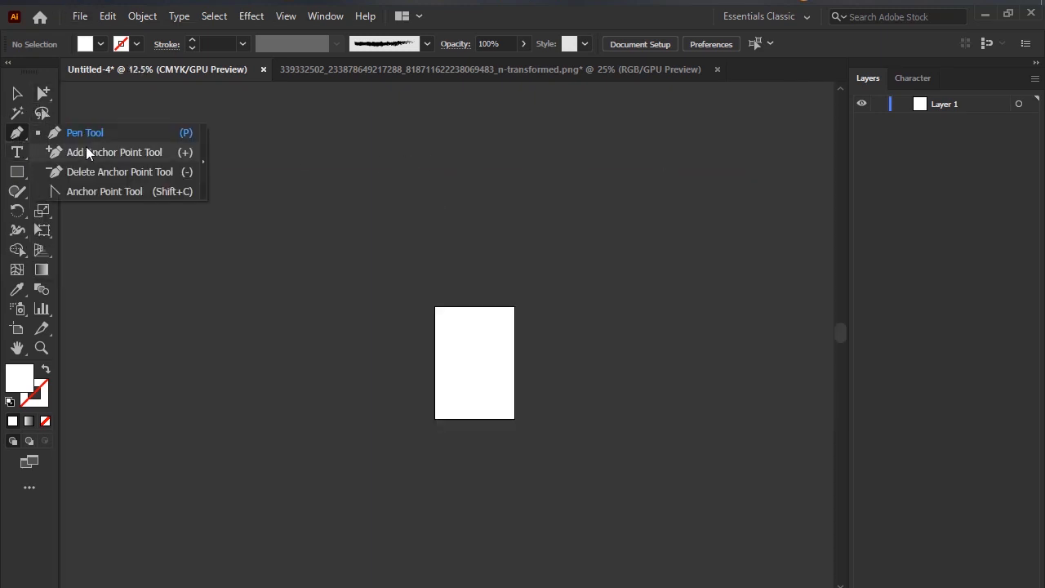
left_click(90, 136)
Draw a closed white shape with mixed straight and curved segments, overlapping the artboard's left edge, using the Pen tool.
scroll(367, 376, "up", 2)
scroll(441, 327, "up", 2)
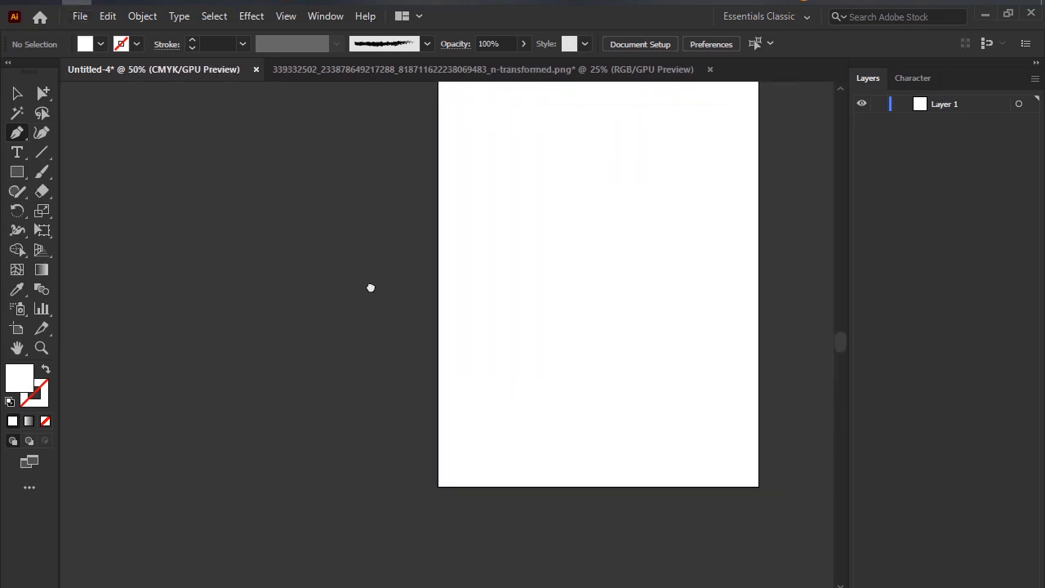
scroll(376, 278, "down", 1)
scroll(385, 264, "down", 2)
scroll(343, 237, "right", 1)
scroll(299, 229, "up", 1)
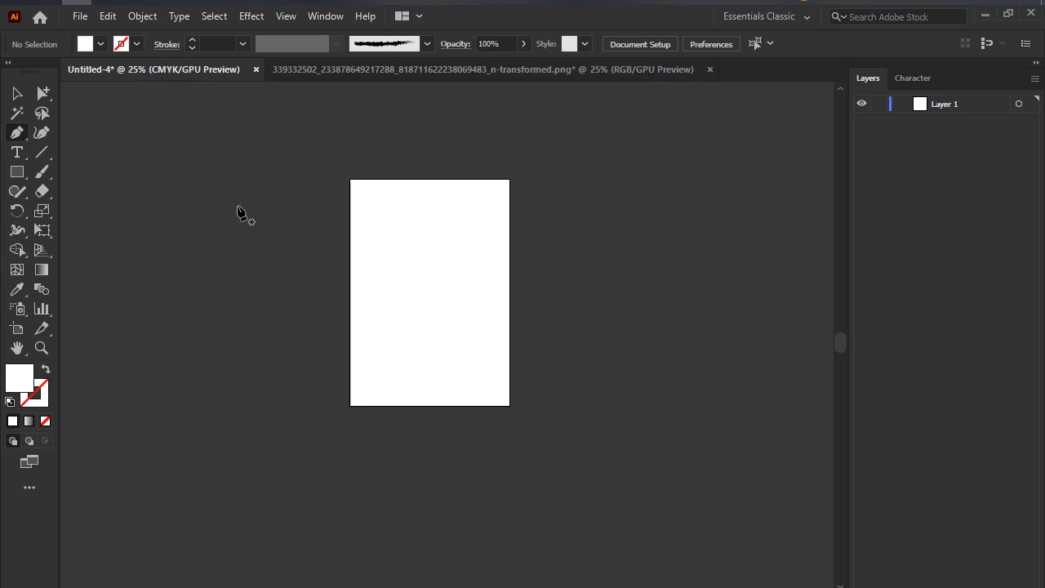
left_click(276, 155)
left_click(188, 254)
left_click_drag(180, 343, 332, 356)
left_click_drag(398, 320, 397, 265)
left_click(377, 204)
left_click(255, 171)
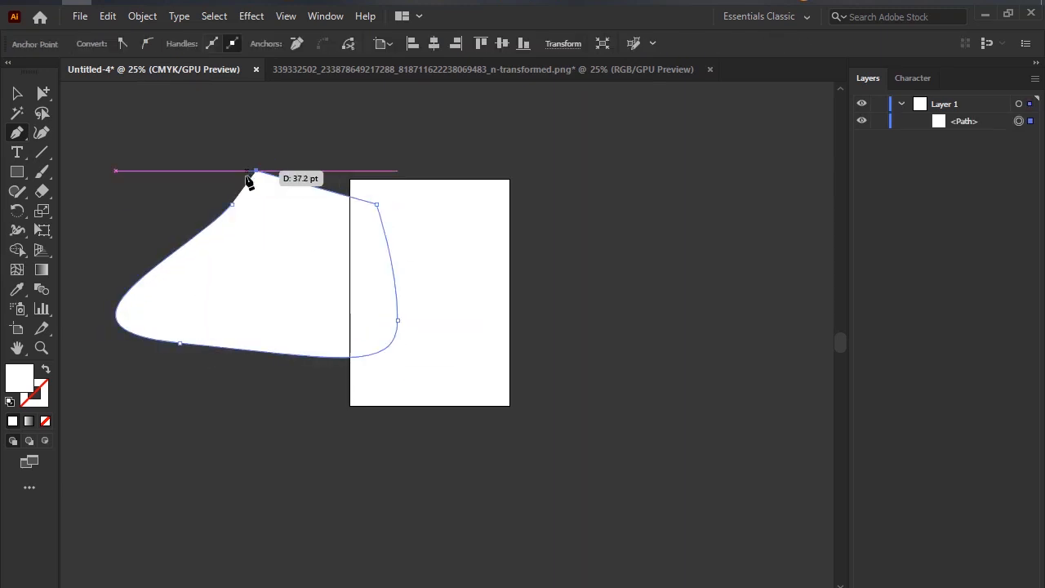
left_click_drag(235, 208, 232, 205)
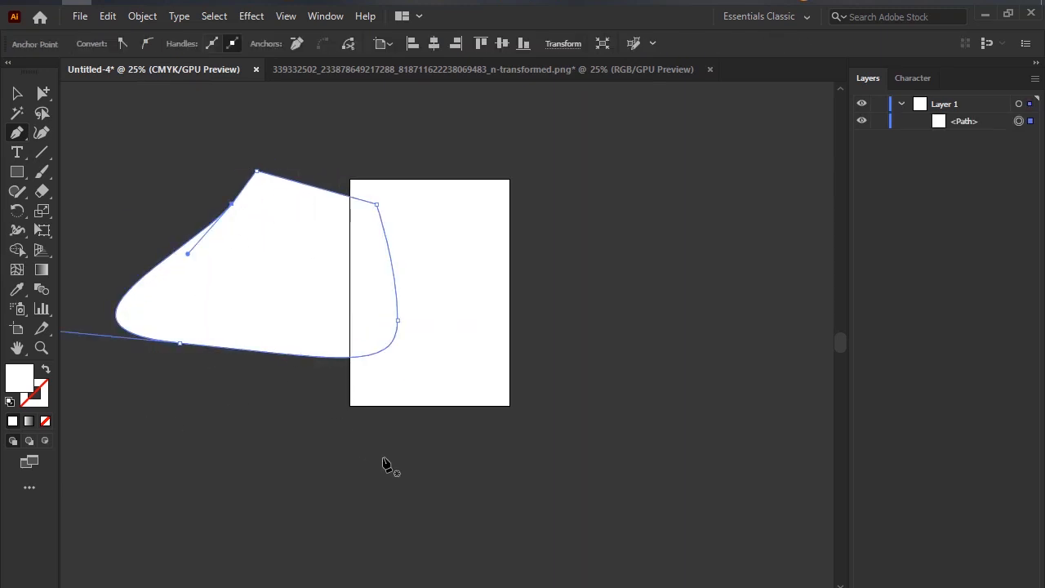
Undo the white Pen path completely.
left_click(17, 93)
key("ctrl+z")
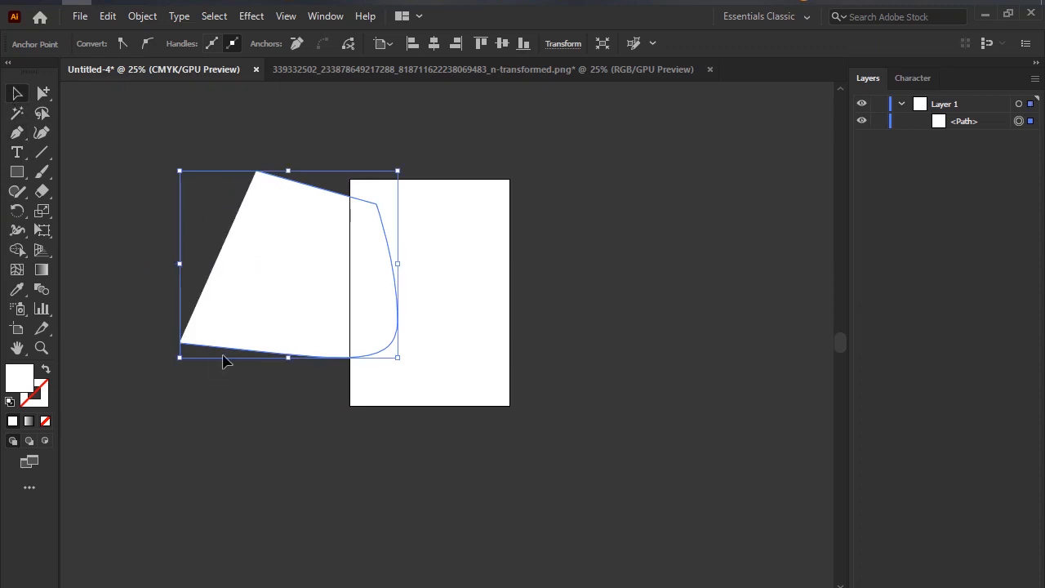
key("ctrl+z")
key("ctrl+z")
key("ctrl+z")
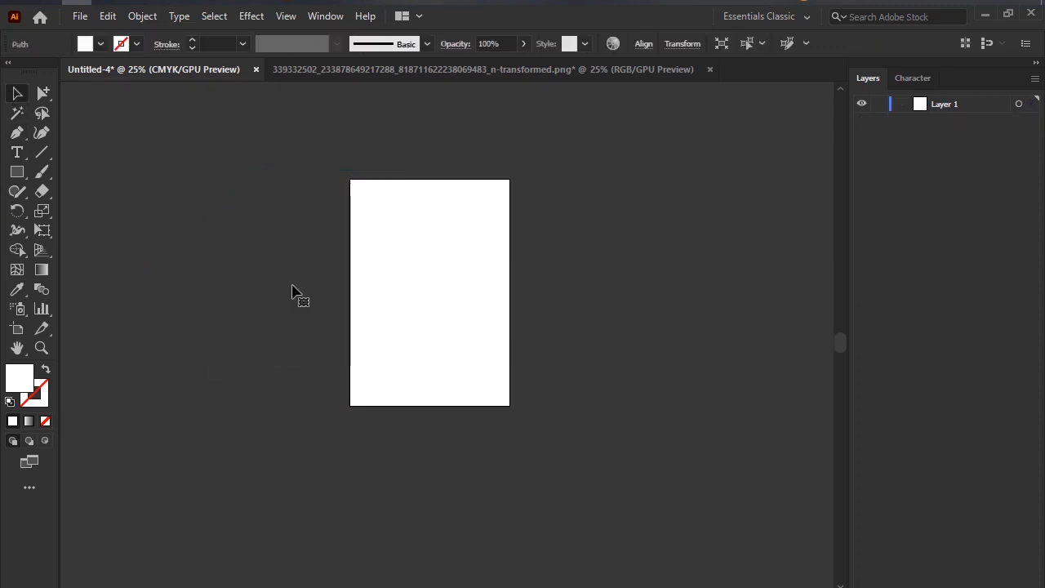
Set the fill colour to orange BC5013.
double_click(31, 381)
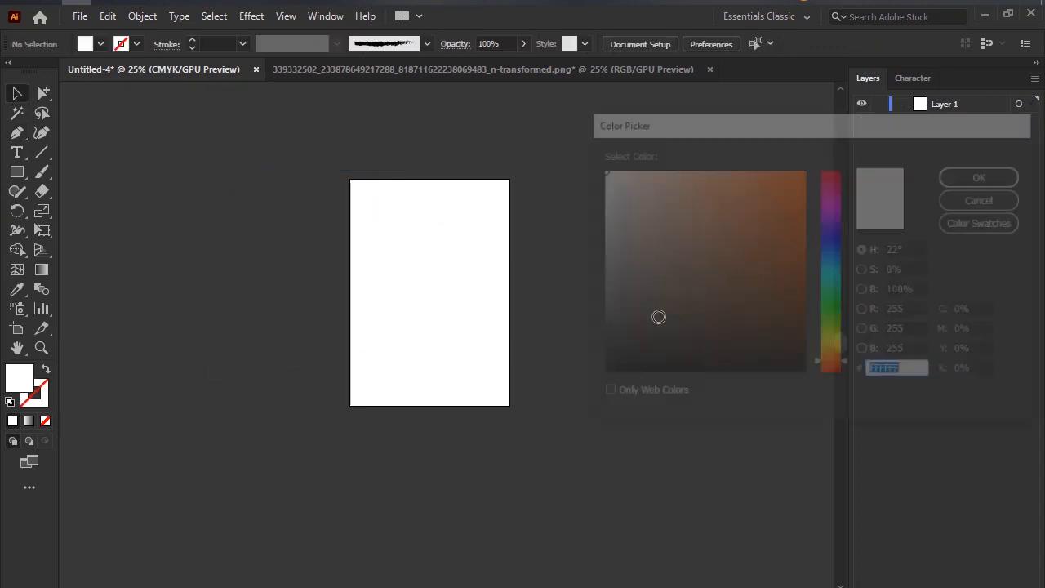
left_click(826, 202)
left_click(984, 175)
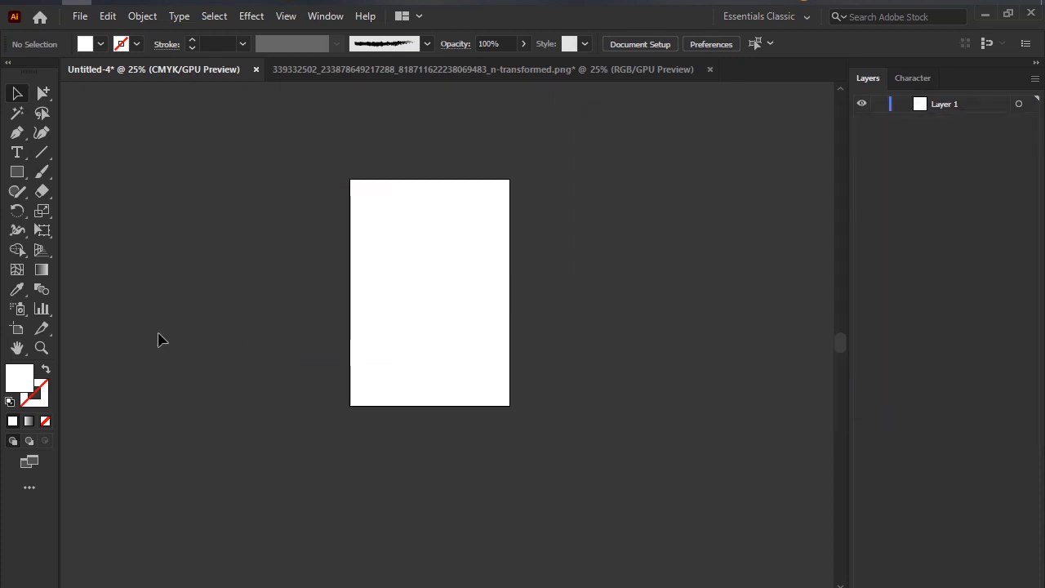
double_click(23, 386)
left_click(785, 223)
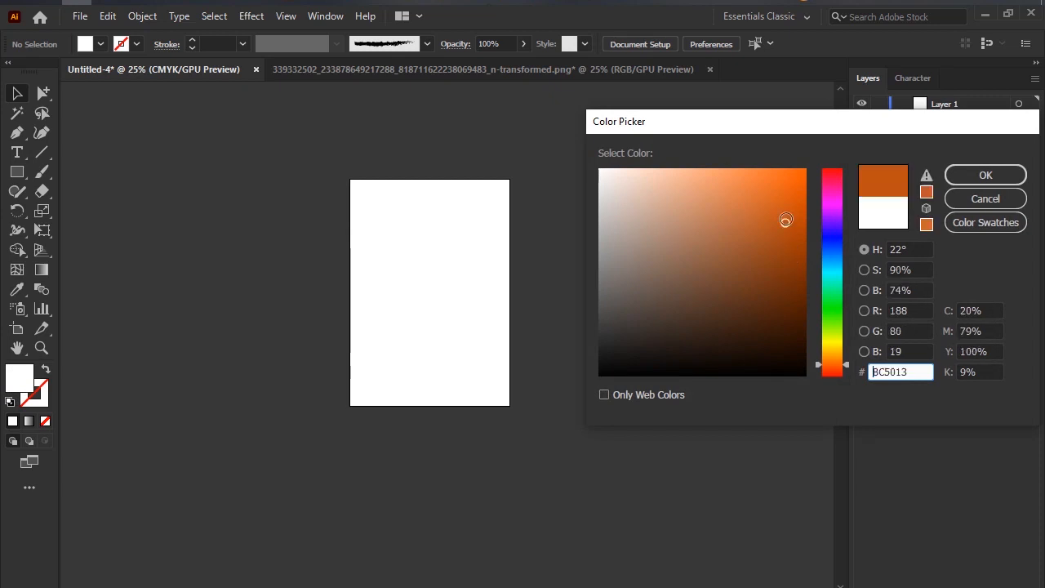
left_click(980, 175)
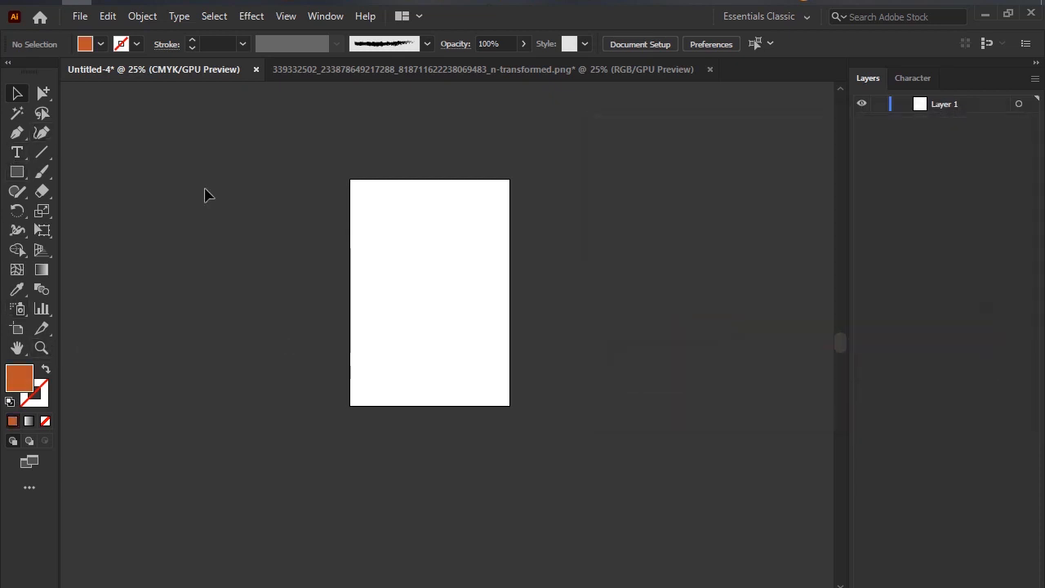
Draw a closed orange teardrop shape with curved segments beside the artboard's left edge using the Pen tool.
left_click(17, 132)
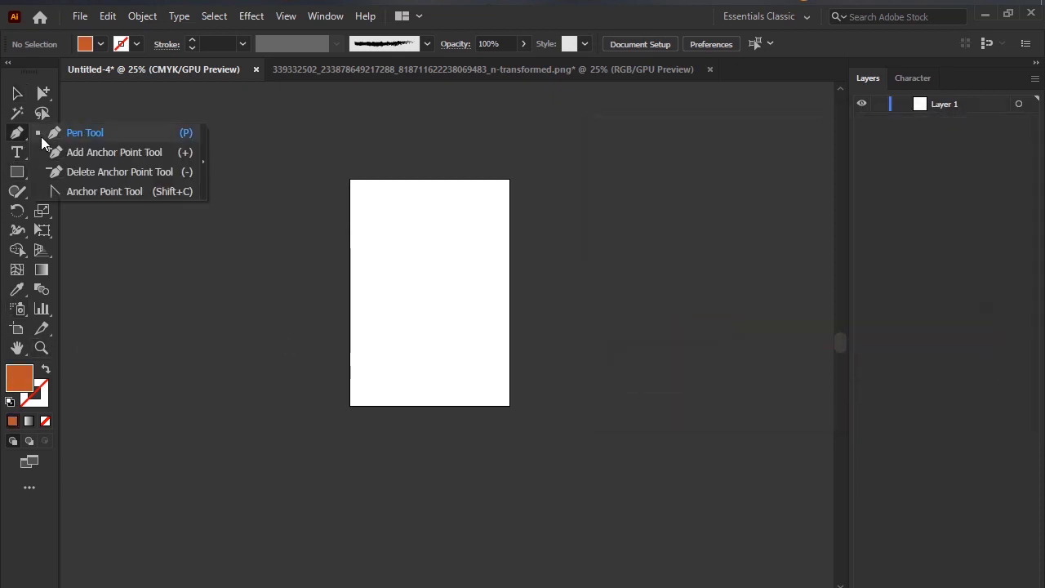
left_click(185, 191)
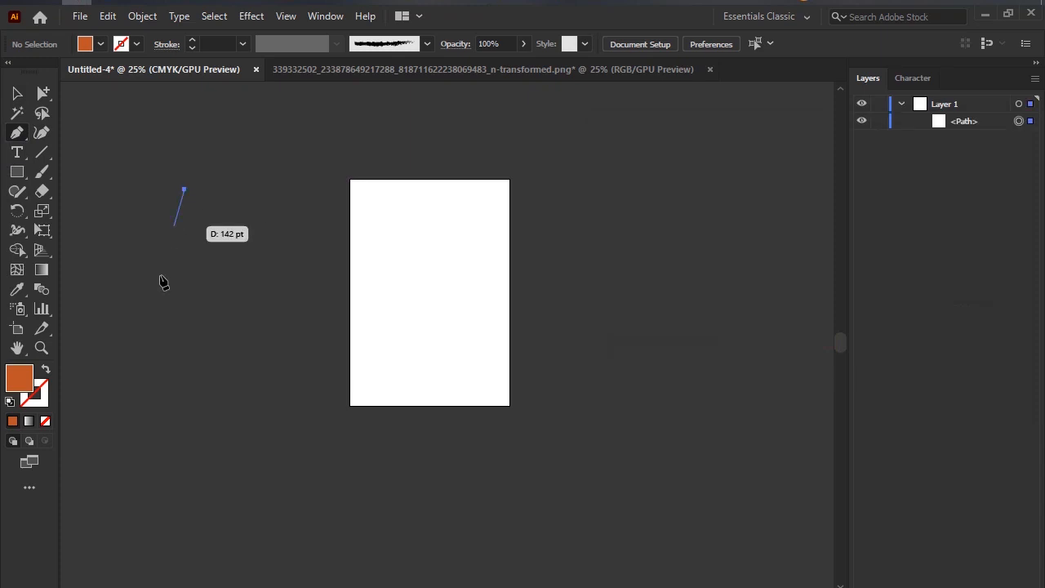
left_click_drag(155, 339, 243, 393)
left_click_drag(309, 268, 317, 188)
left_click_drag(251, 143, 164, 209)
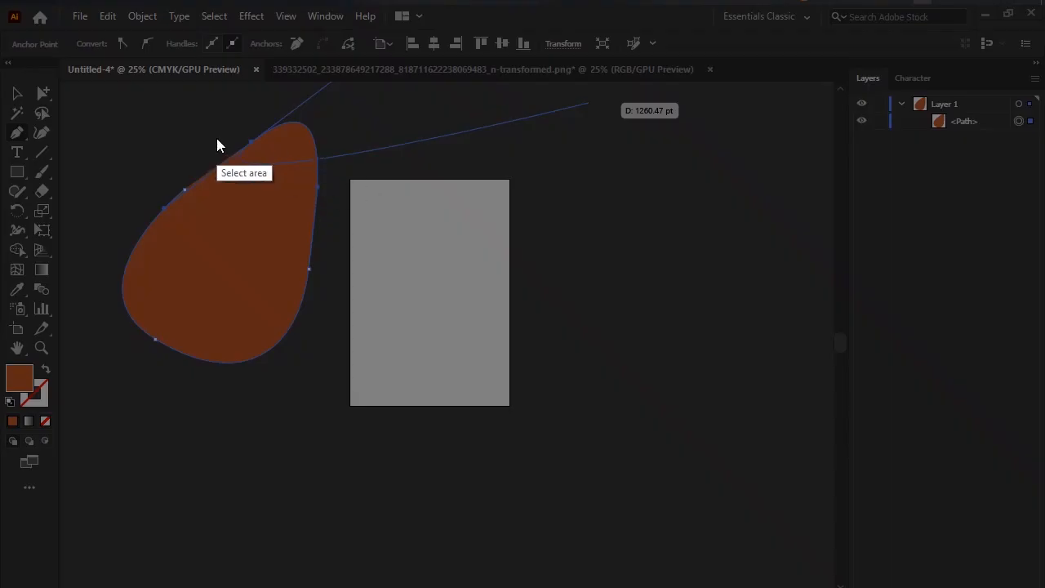
Mark the points on the orange shape's right edge with the pen in a screen capture, and discard the capture.
left_click_drag(104, 103, 404, 494)
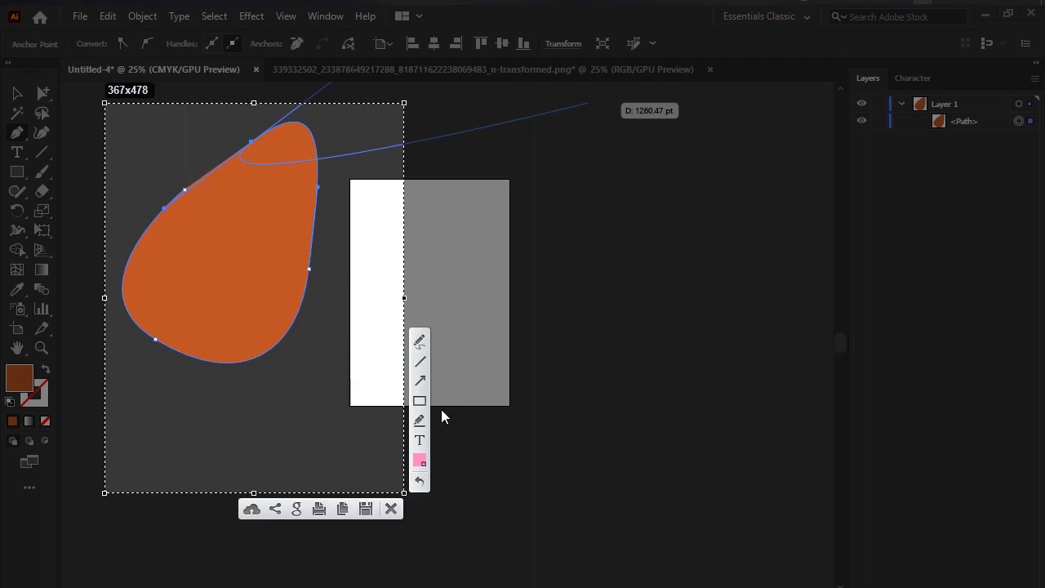
left_click(420, 344)
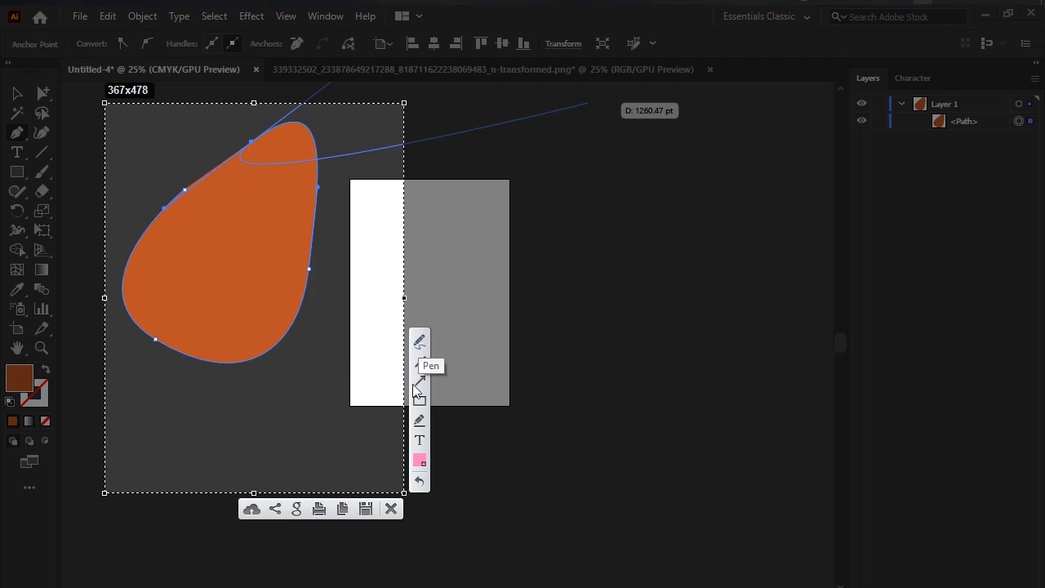
mouse_move(311, 266)
left_mouse_down()
mouse_move(325, 287)
mouse_move(330, 260)
mouse_move(269, 280)
mouse_move(301, 278)
left_mouse_up()
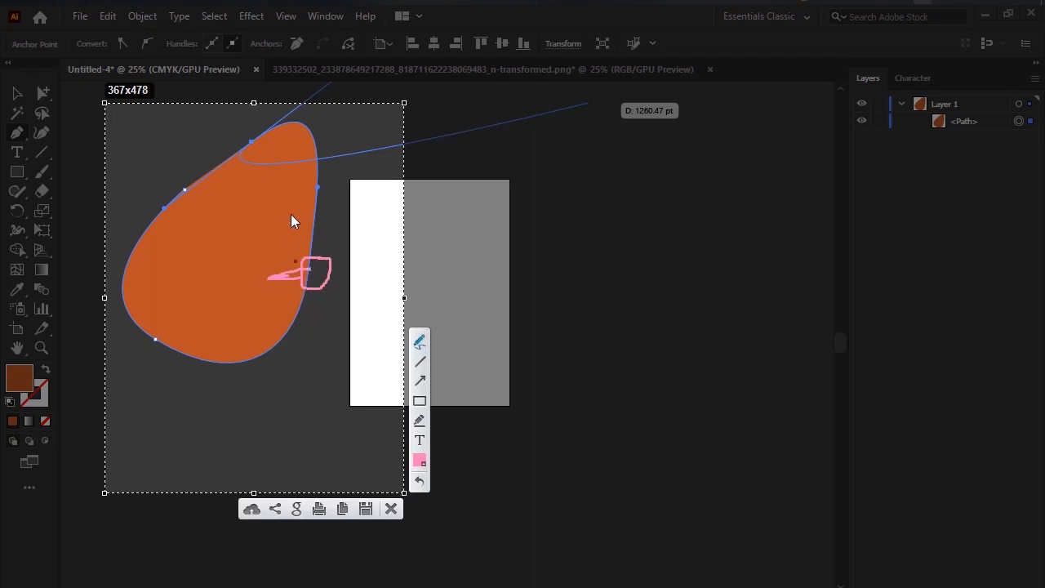
mouse_move(324, 178)
left_mouse_down()
mouse_move(312, 202)
mouse_move(328, 203)
mouse_move(316, 175)
left_mouse_up()
left_click(391, 509)
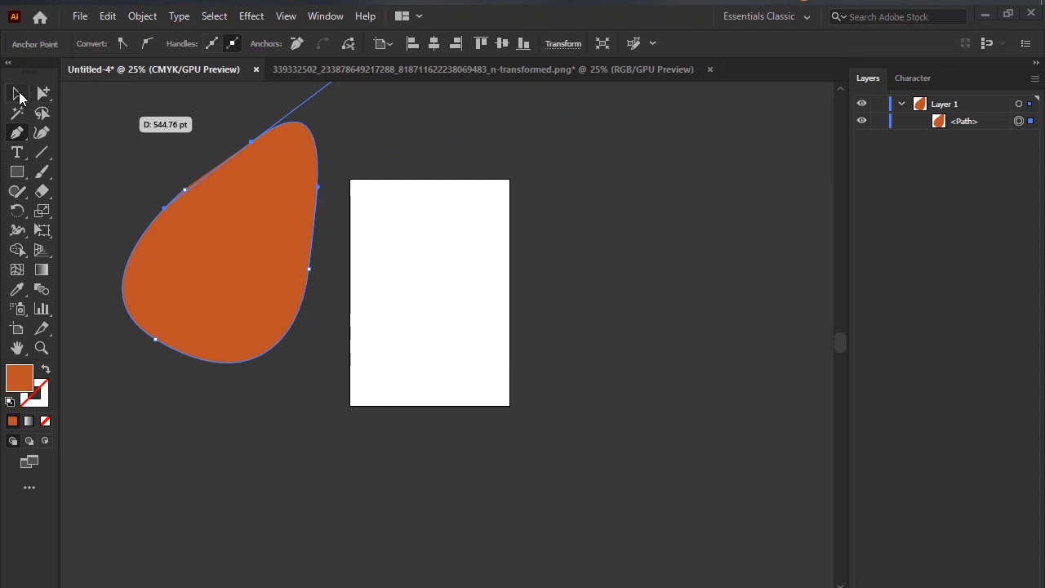
Reshape the orange path with the Direct Selection tool by moving its right anchor onto the artboard and its left upper anchor outward.
left_click(42, 93)
left_click(305, 223)
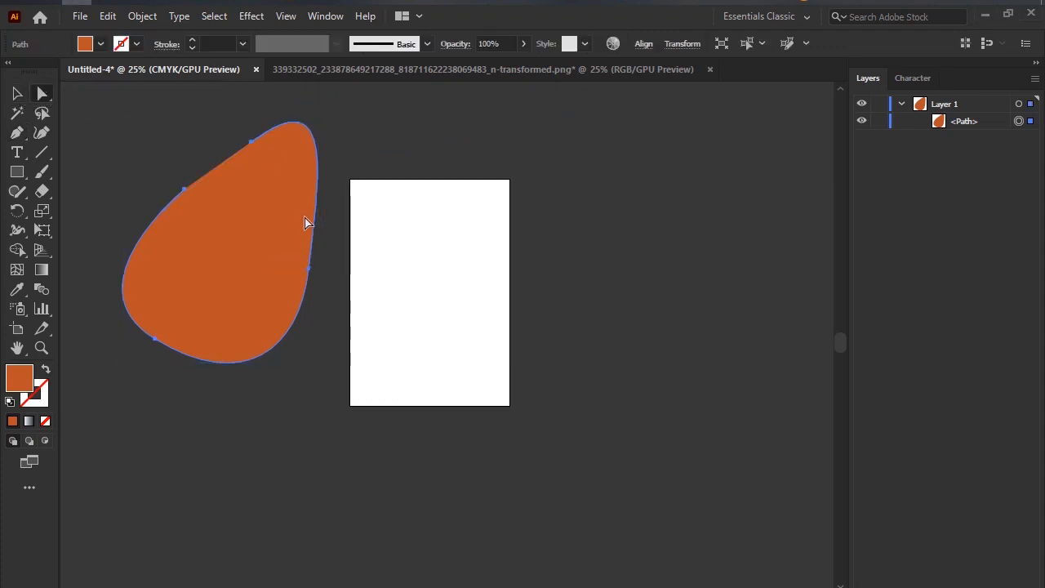
left_click(310, 274)
scroll(311, 276, "up", 4)
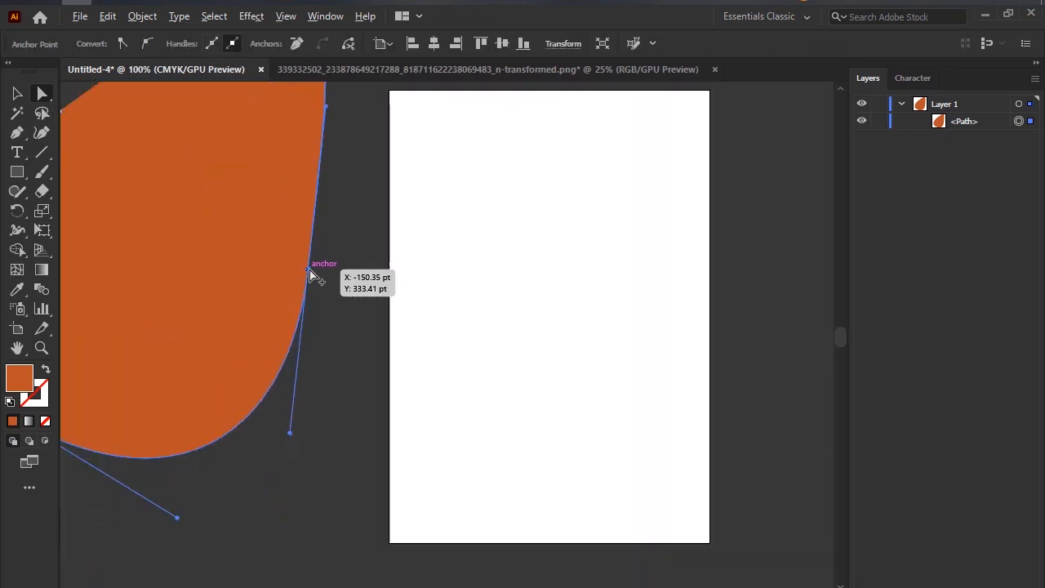
scroll(315, 276, "down", 3)
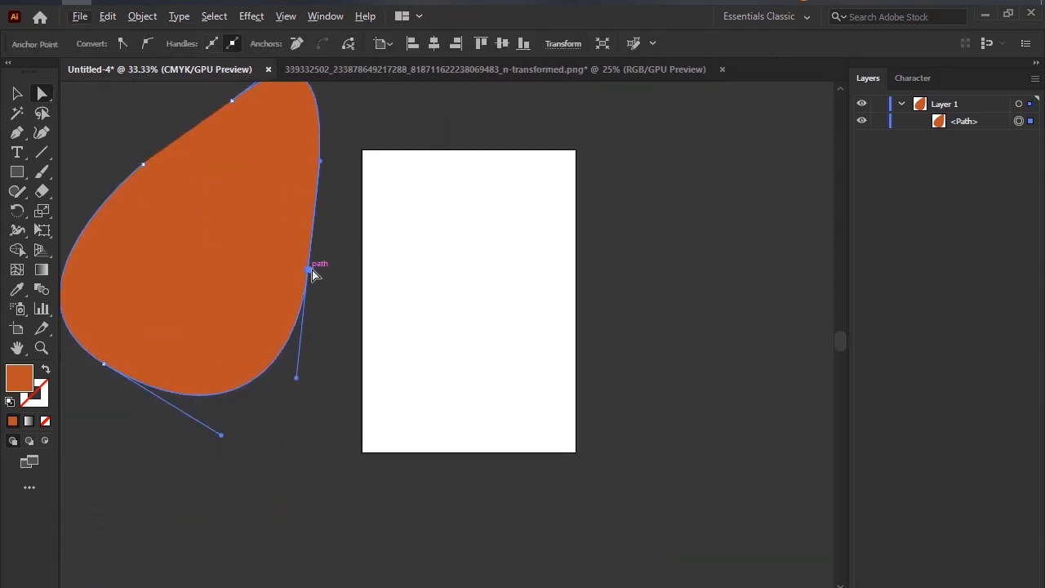
left_click_drag(315, 277, 375, 292)
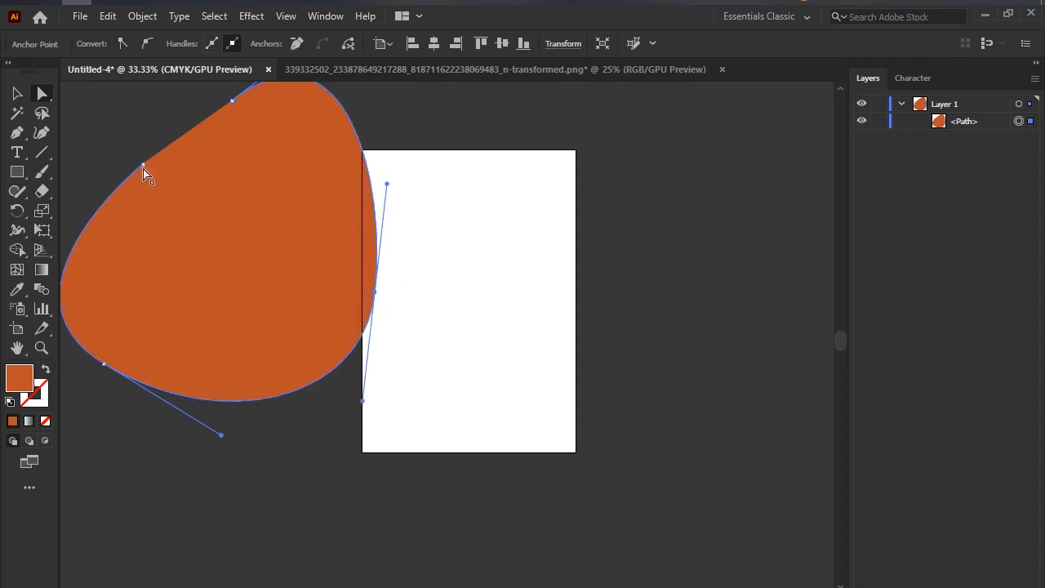
left_click_drag(143, 169, 110, 135)
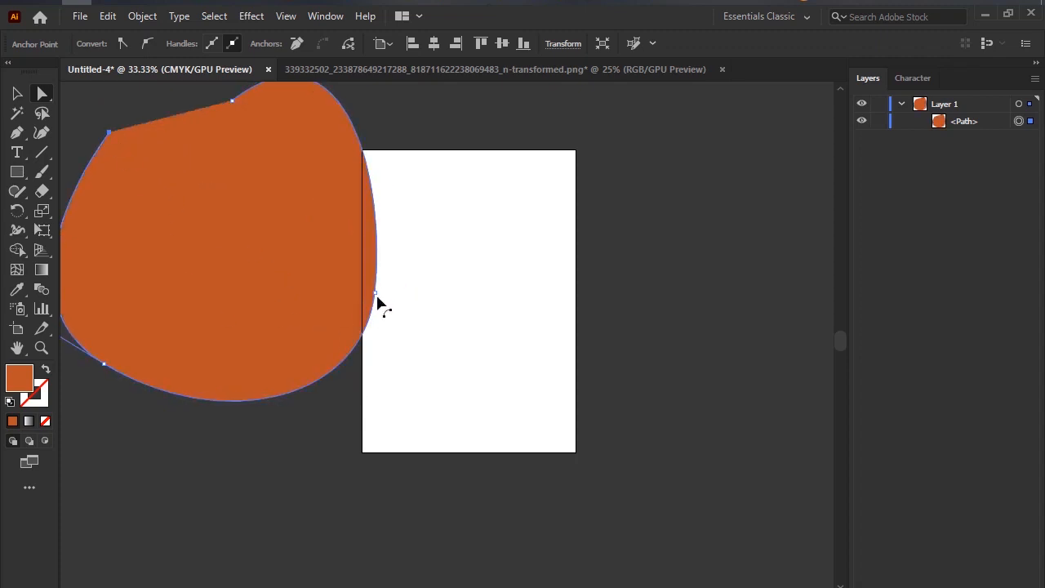
left_click_drag(377, 295, 427, 319)
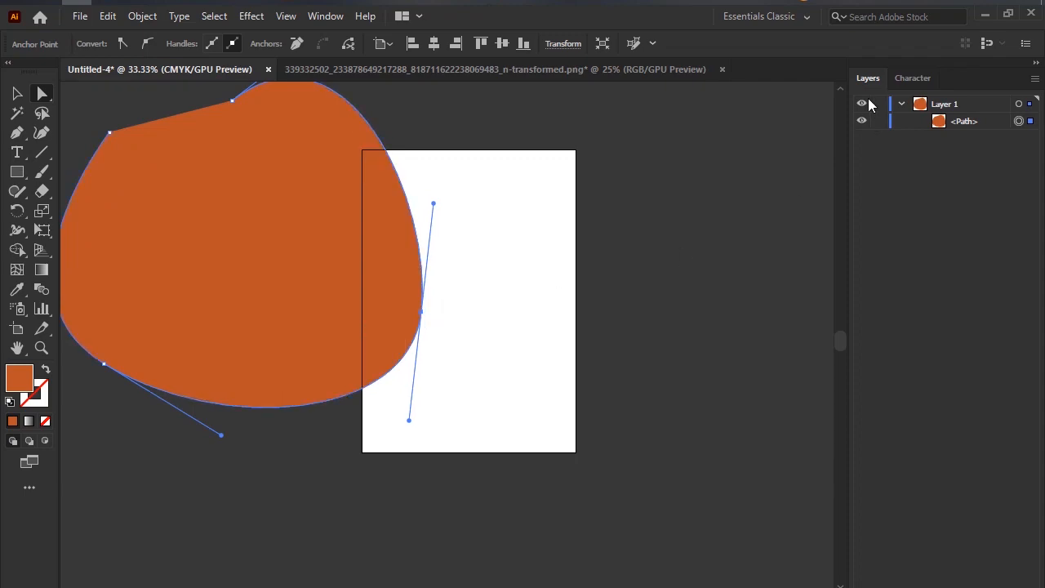
Circle the right anchor point and its two direction handles in a screen capture, and discard the capture.
key("Print")
left_click_drag(324, 155, 516, 527)
mouse_move(422, 303)
left_mouse_down()
mouse_move(435, 306)
mouse_move(412, 305)
mouse_move(431, 326)
mouse_move(441, 310)
mouse_move(421, 307)
left_mouse_up()
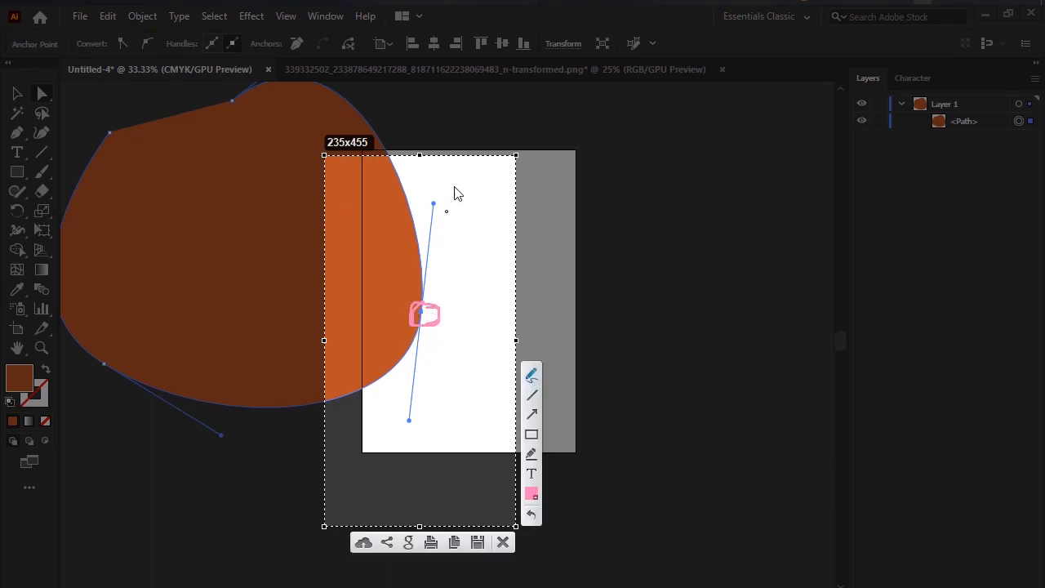
mouse_move(455, 181)
left_mouse_down()
mouse_move(405, 200)
mouse_move(447, 211)
mouse_move(441, 189)
left_mouse_up()
mouse_move(424, 405)
left_mouse_down()
mouse_move(401, 415)
mouse_move(407, 441)
mouse_move(418, 415)
left_mouse_up()
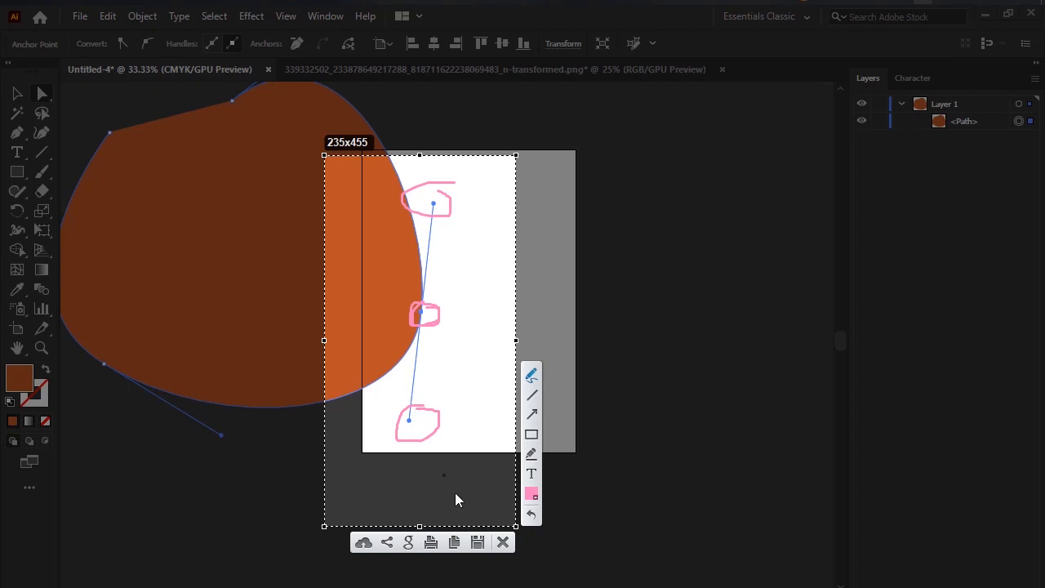
left_click(504, 543)
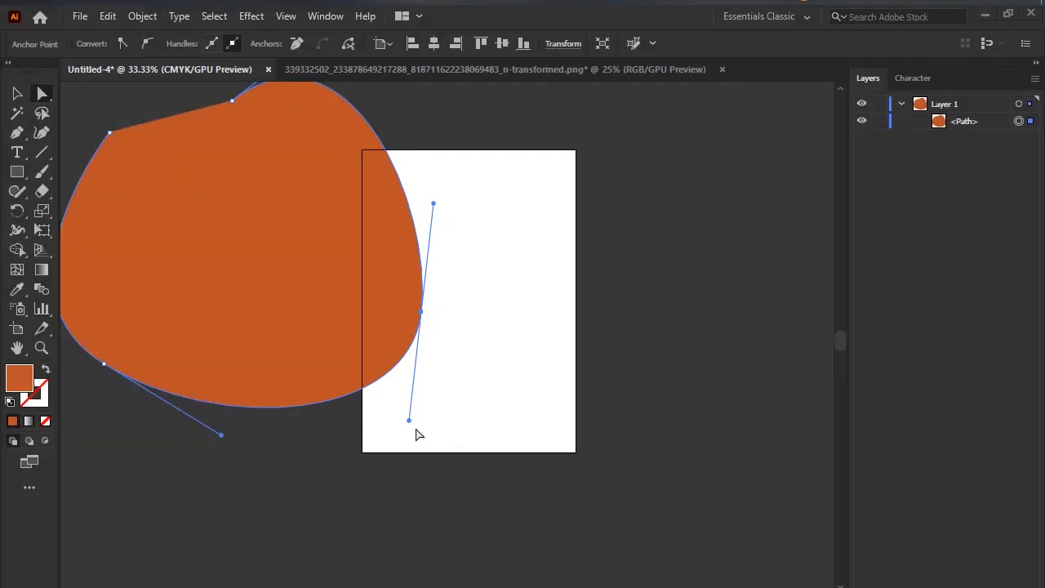
Adjust the right anchor's lower handle inward and upper handle outward independently, and pull a duplicate of the path down to the right.
key("ctrl")
left_click_drag(409, 420, 371, 414)
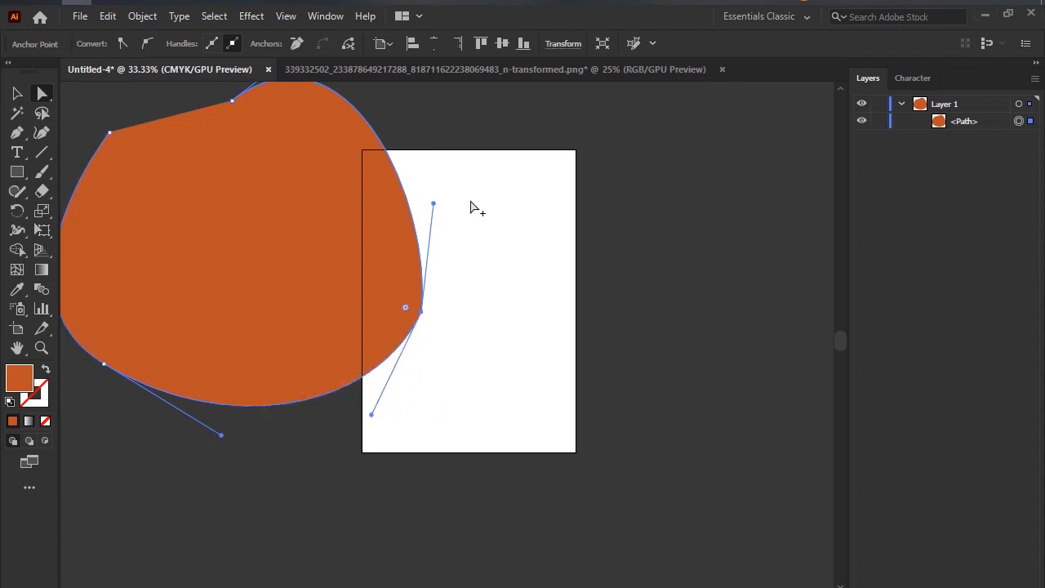
left_click_drag(434, 203, 543, 207)
left_click_drag(418, 317, 474, 399)
key("ctrl")
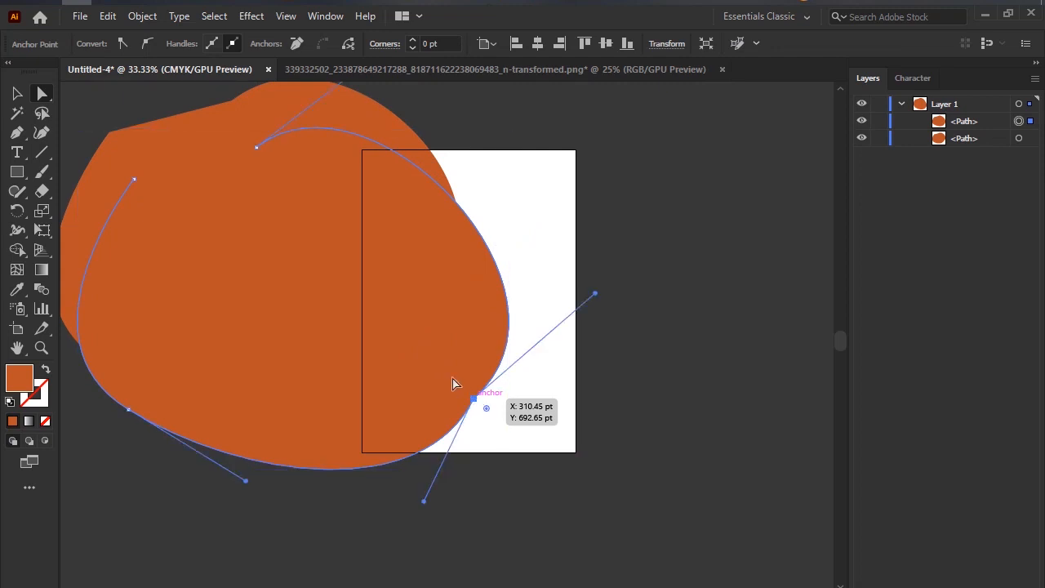
Reshape the duplicate path by moving its lower right anchor outward, pulling that anchor's upper handle inward and the lower left anchor's handle downward.
left_click(455, 386)
left_click(472, 401)
left_click_drag(472, 402, 494, 421)
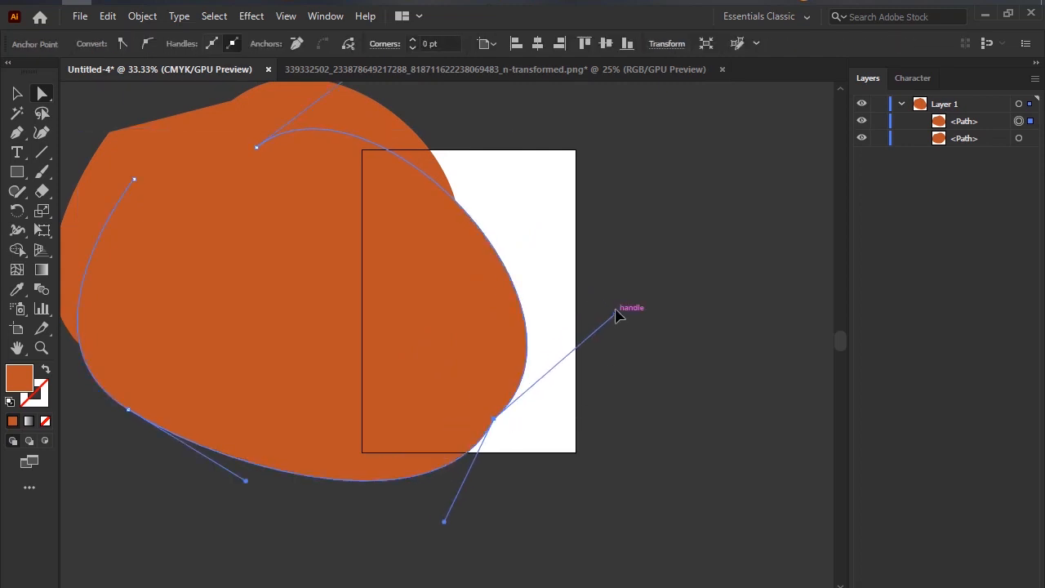
left_click_drag(619, 316, 410, 184)
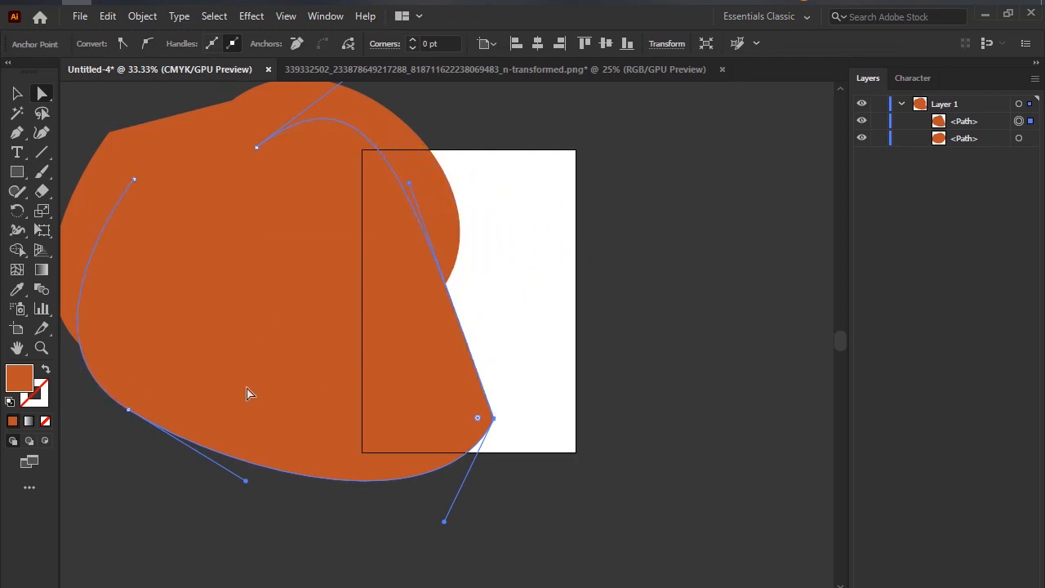
left_click_drag(245, 481, 107, 553)
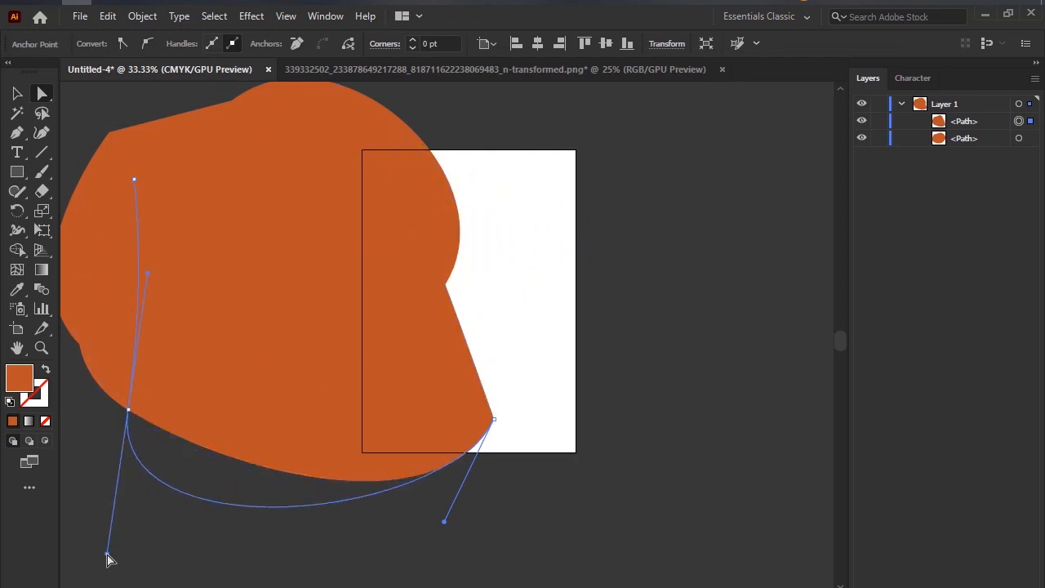
Using the Direct Selection tool, move the duplicate's upper anchor to the artboard's upper right and its lower right anchor to the artboard's lower right corner.
left_click(43, 96)
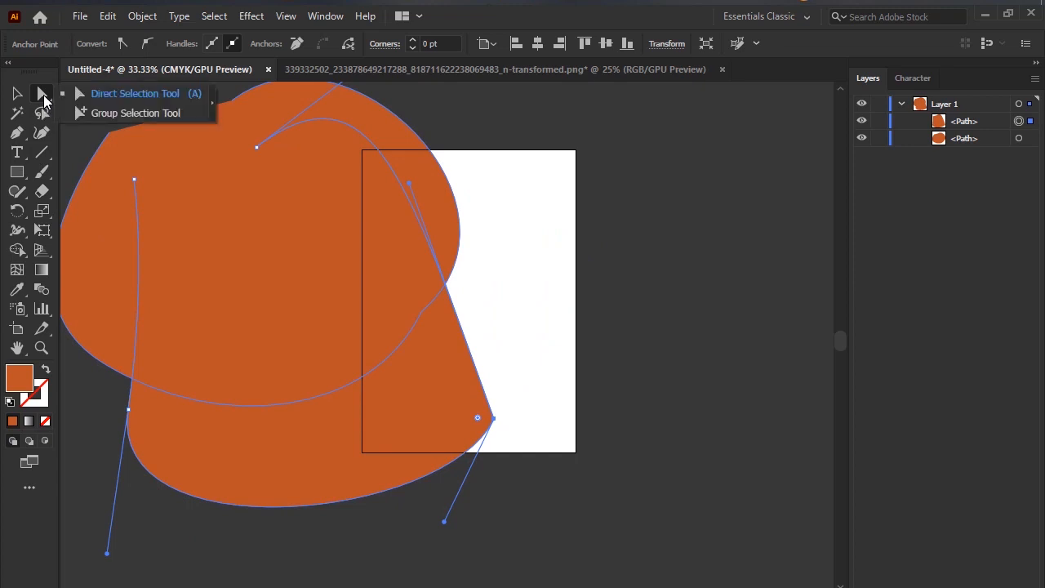
left_click(134, 93)
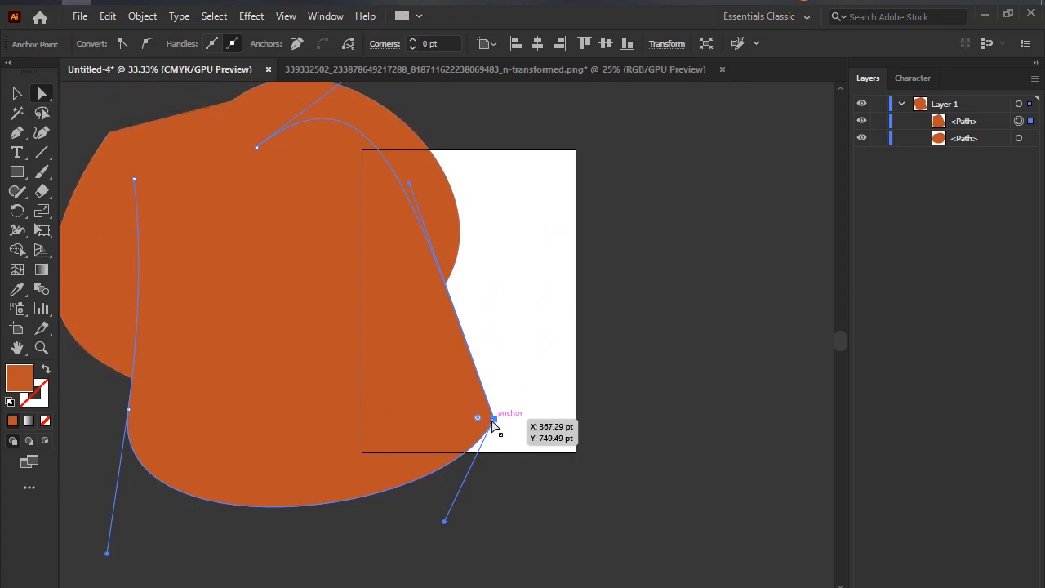
left_click(445, 532)
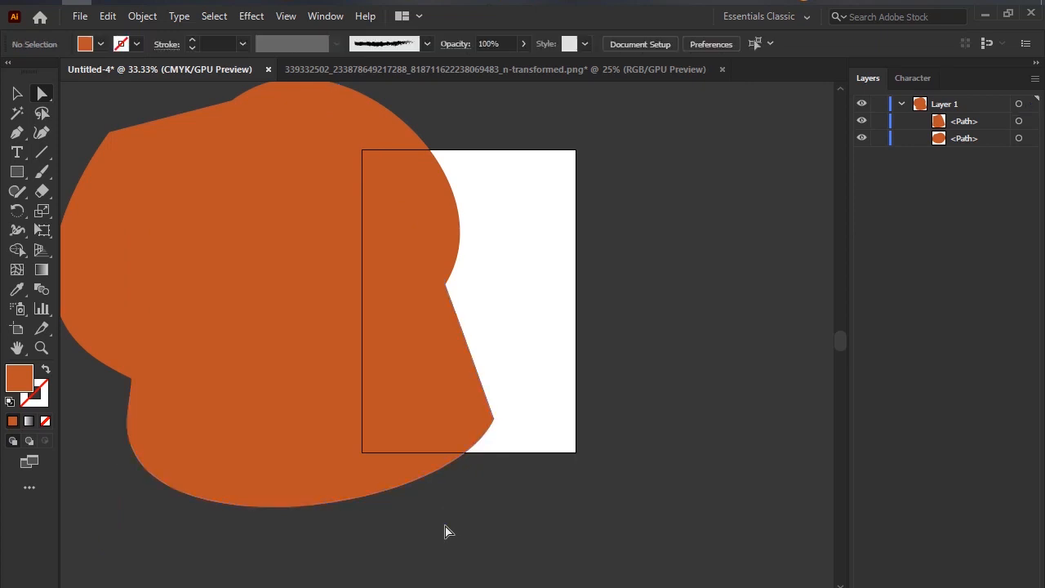
left_click(494, 425)
left_click(495, 420)
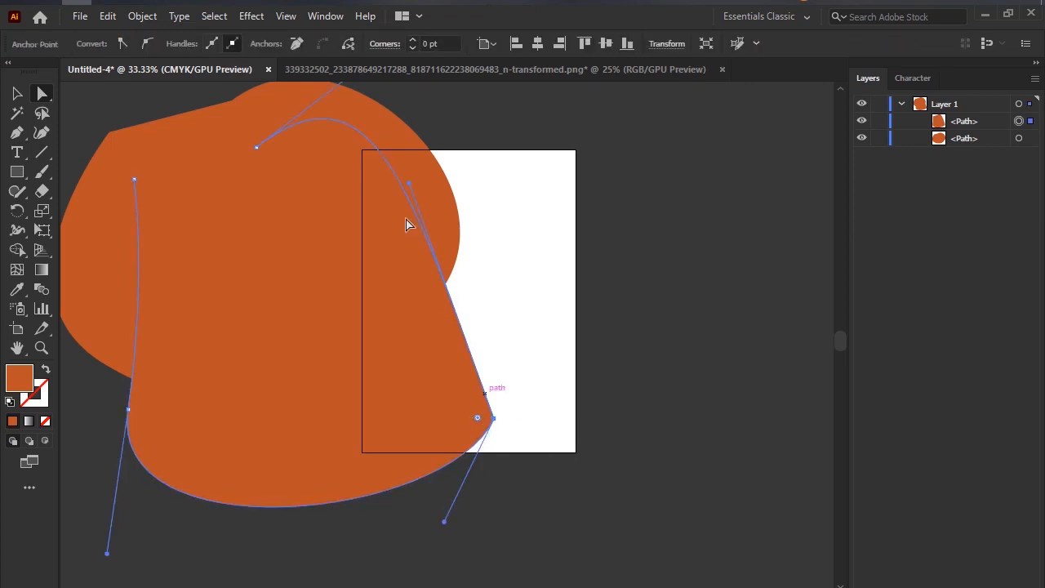
left_click_drag(262, 147, 545, 139)
left_click_drag(494, 418, 580, 441)
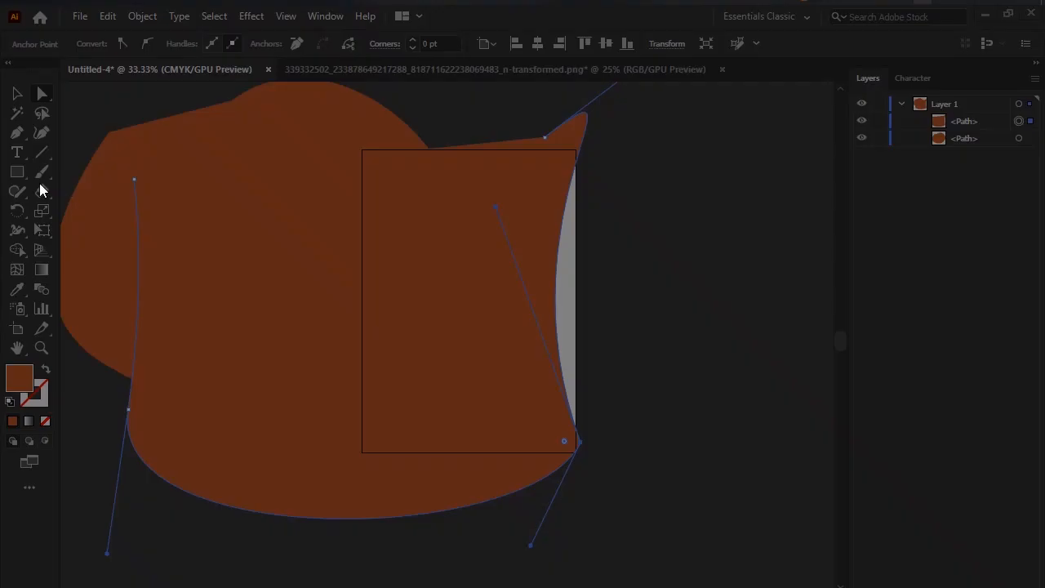
Circle the upper right, lower right and lower left anchors of the path in a screen capture, and discard the capture.
left_click_drag(63, 134, 665, 580)
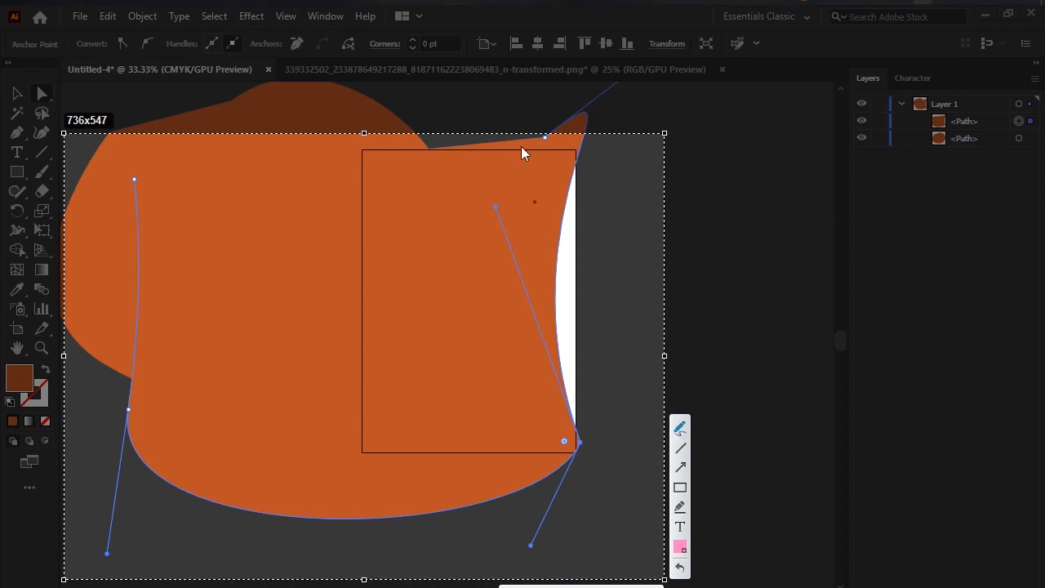
left_click_drag(549, 128, 567, 131)
left_click_drag(575, 430, 553, 411)
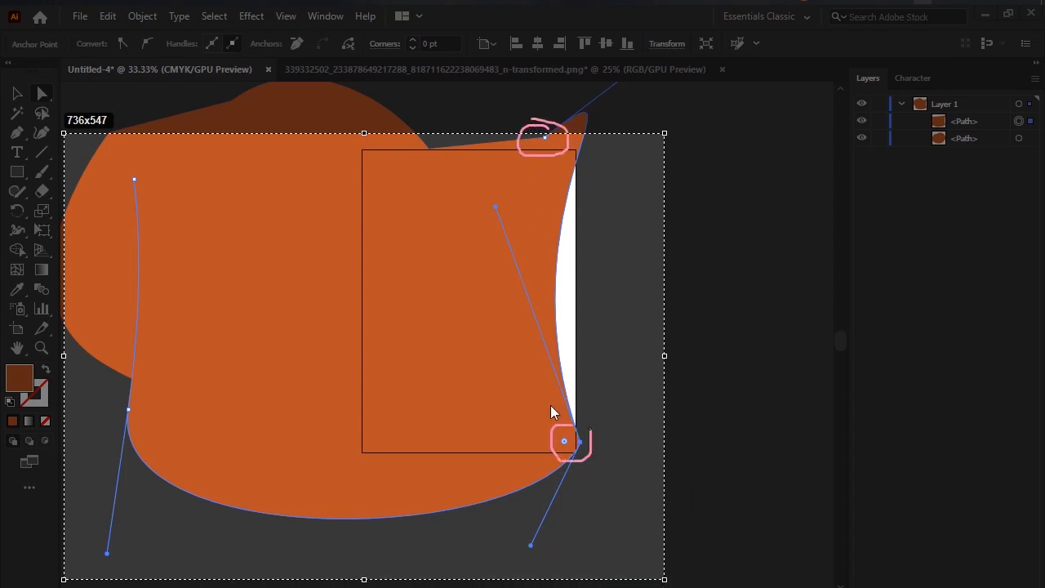
left_click_drag(130, 380, 92, 364)
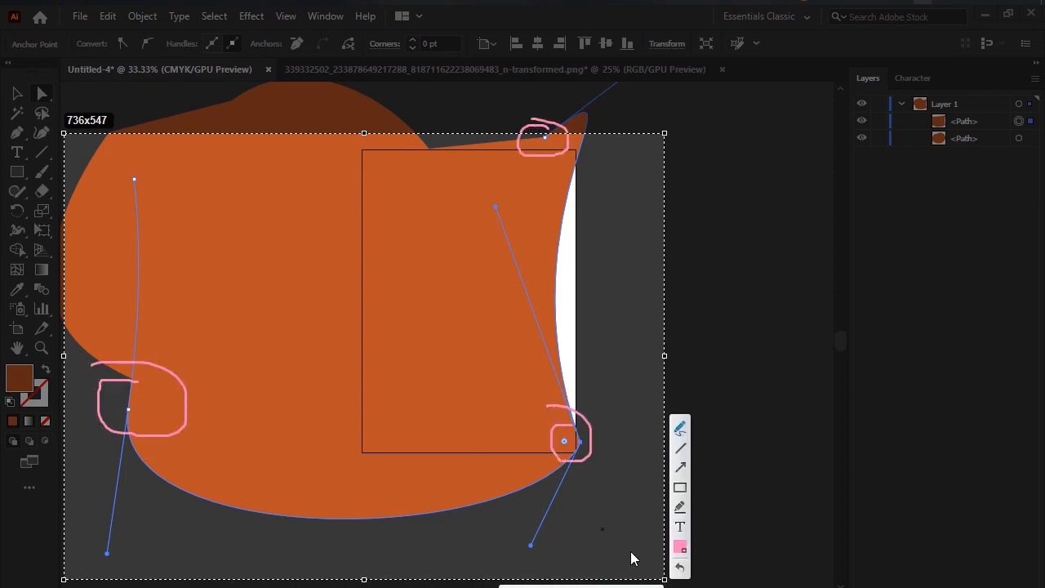
key("Escape")
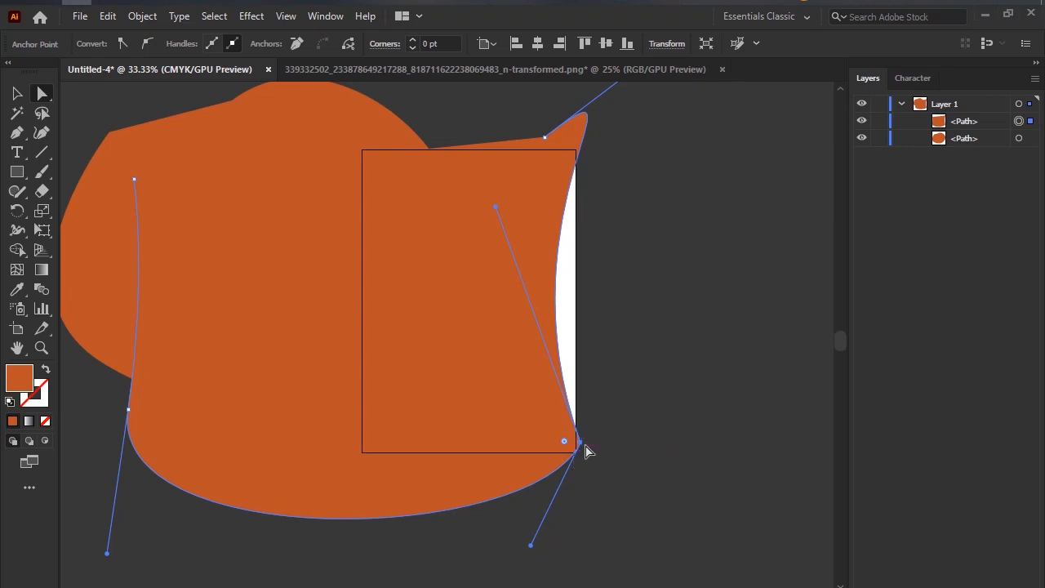
Move the path's lower right anchor to the artboard's left edge and its lower left and upper left anchors outward.
left_click_drag(579, 442, 365, 422)
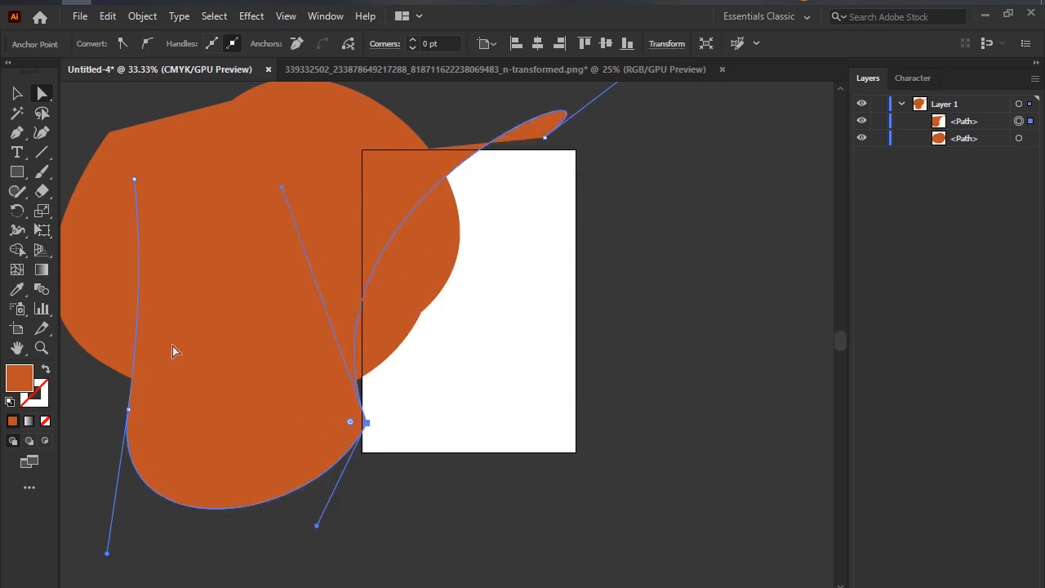
left_click_drag(128, 415, 73, 468)
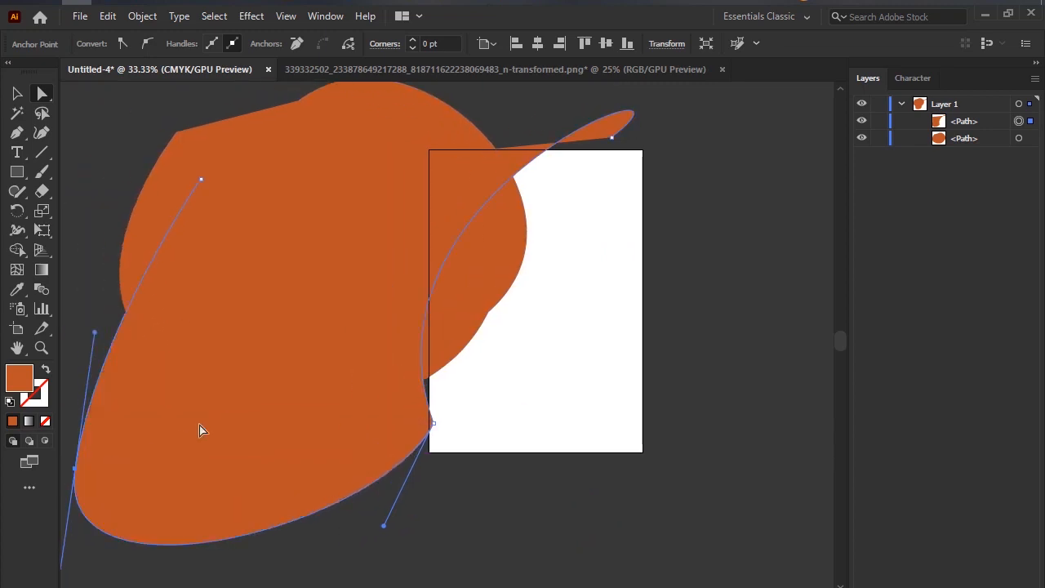
left_click_drag(201, 180, 91, 159)
scroll(467, 228, "up", 1)
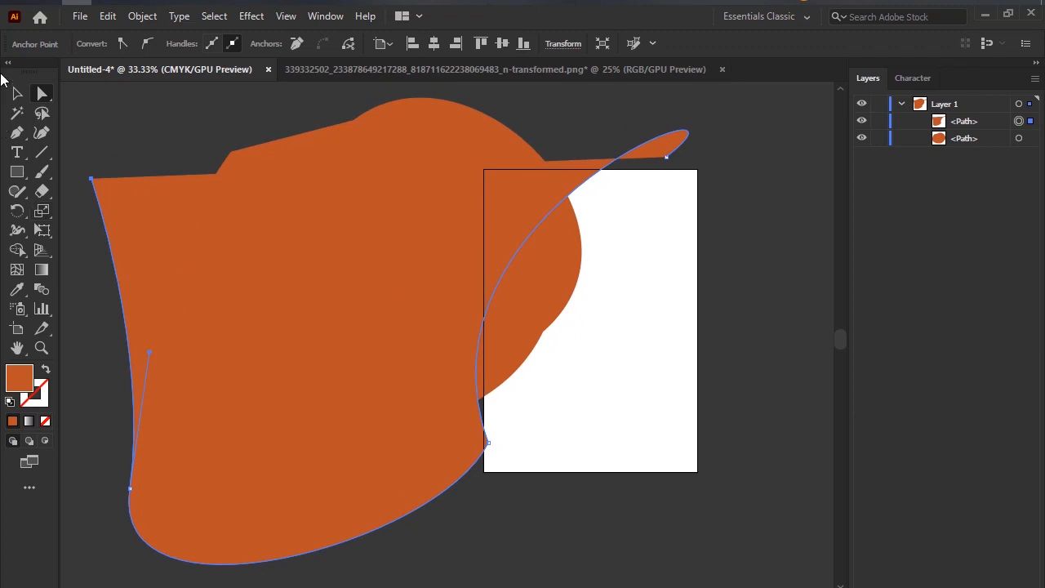
Delete both orange paths to leave the document empty.
left_click(17, 95)
key("ctrl+z")
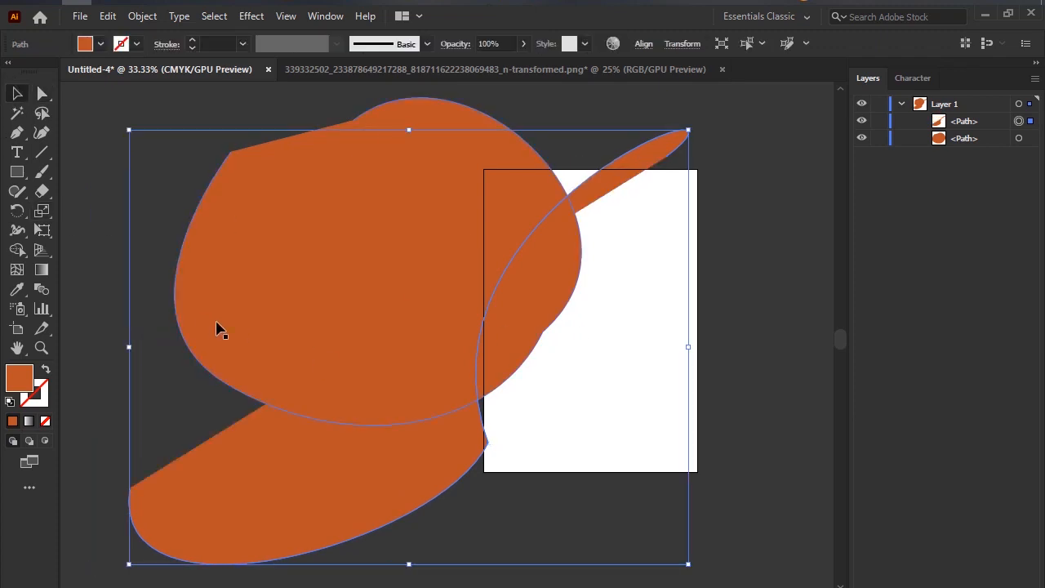
key("ctrl+z")
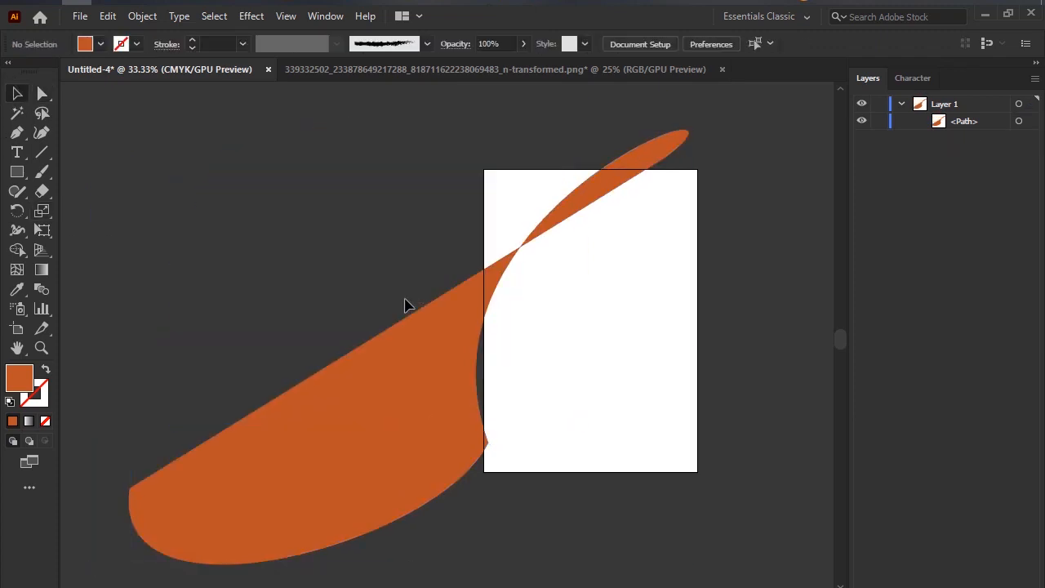
left_click(404, 385)
key("Delete")
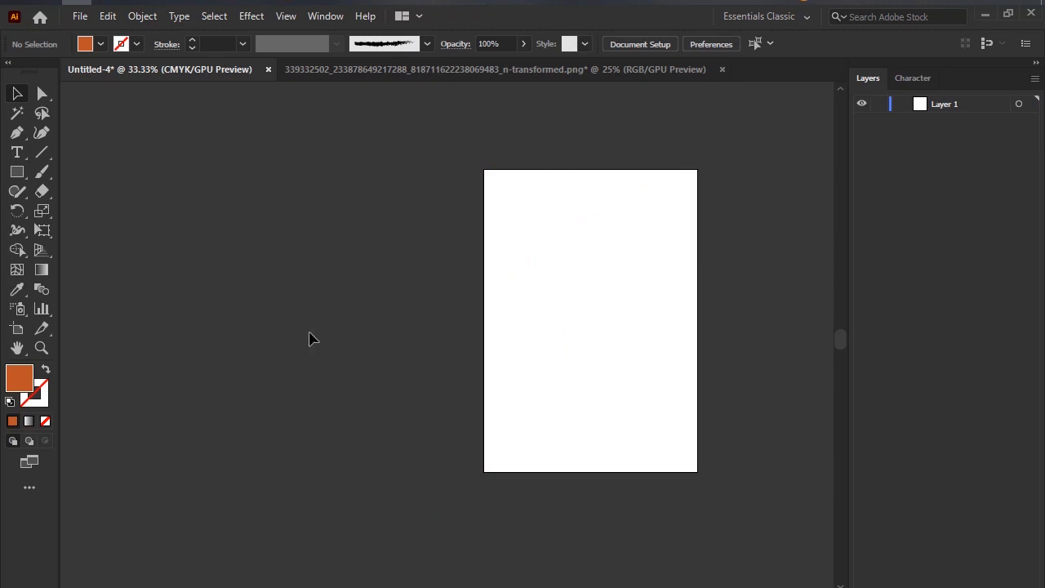
Draw a closed four-sided shape with straight edges beside the artboard's left edge using the Pen tool.
left_click(18, 133)
left_click(195, 234)
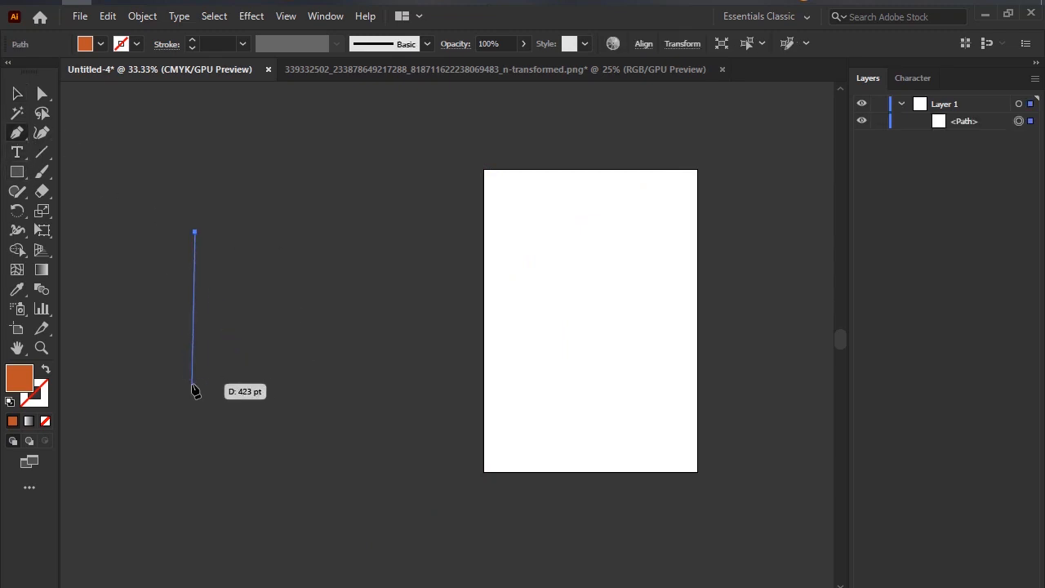
left_click(193, 383)
left_click(363, 384)
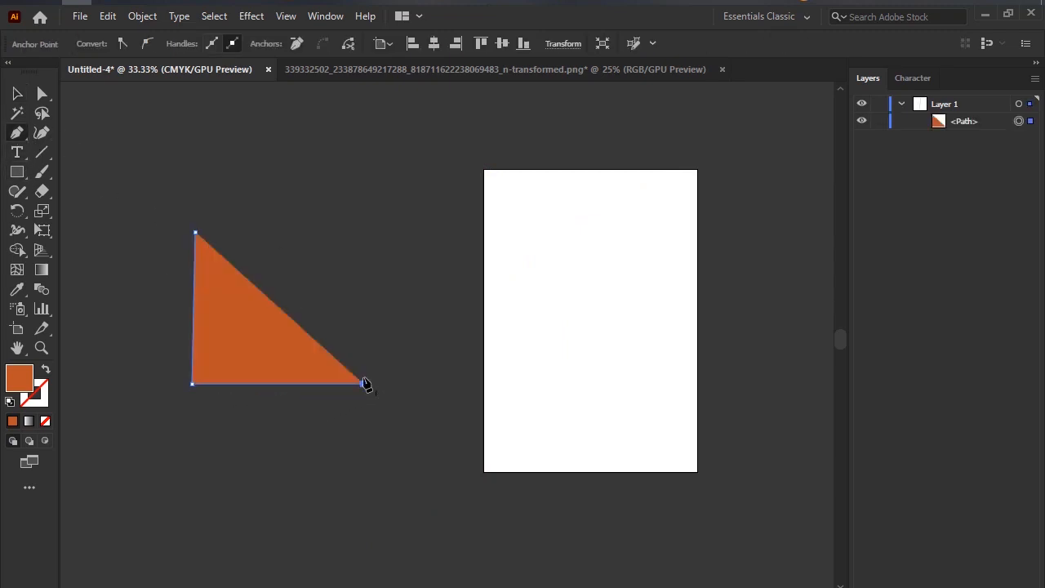
left_click(363, 220)
left_click(195, 234)
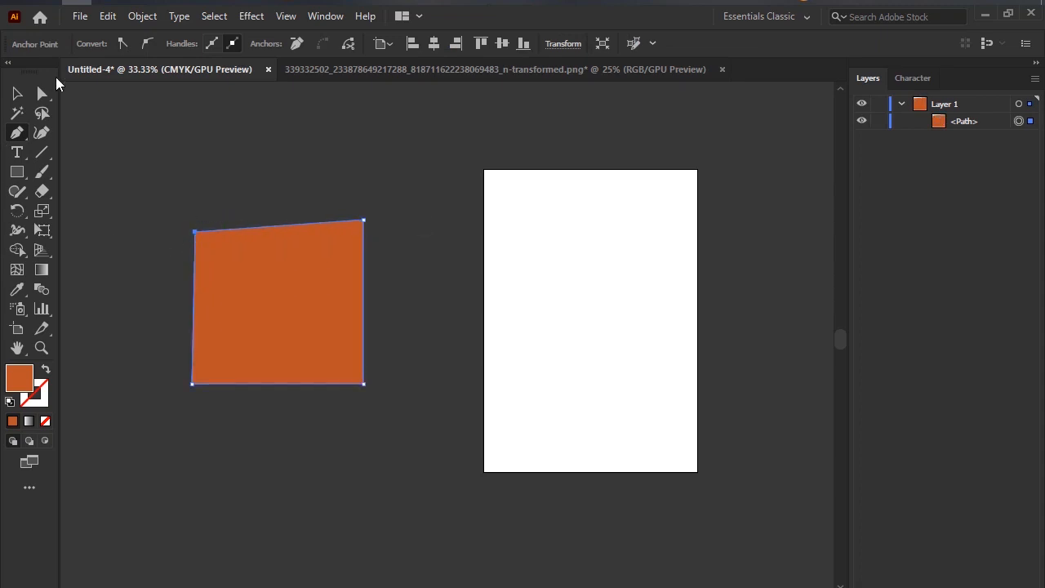
Reshape the four-sided shape with the Direct Selection tool by moving both upper corners outward and the lower left corner up and inward.
left_click_drag(41, 93, 64, 95)
left_click(197, 237)
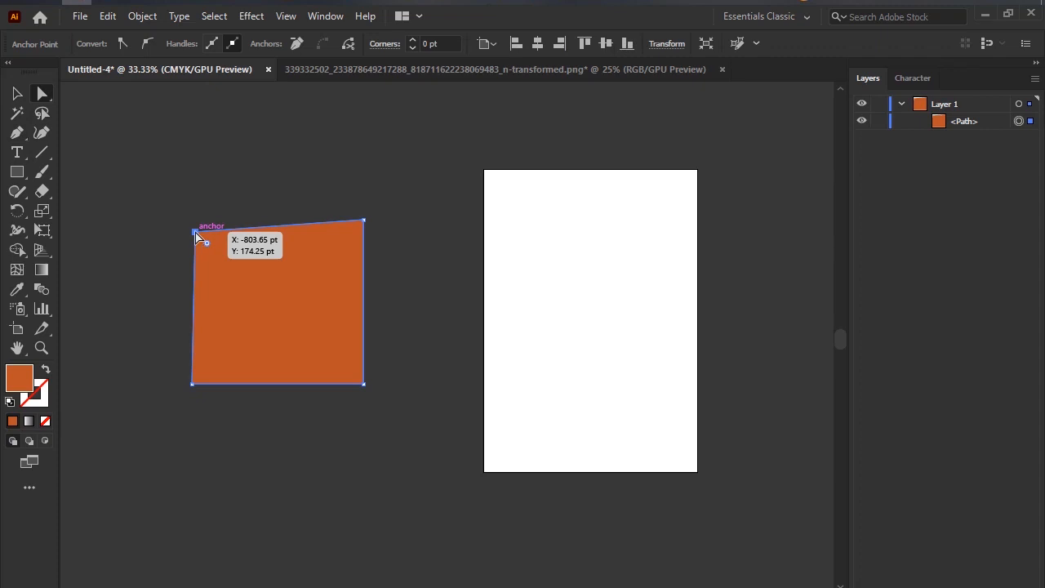
left_click_drag(197, 236, 154, 152)
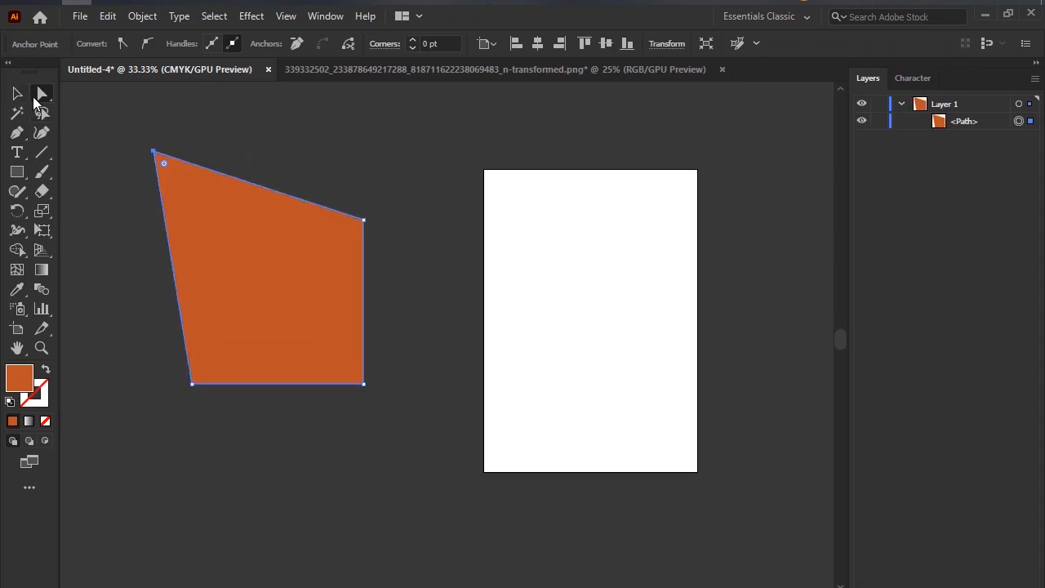
left_click_drag(42, 93, 75, 92)
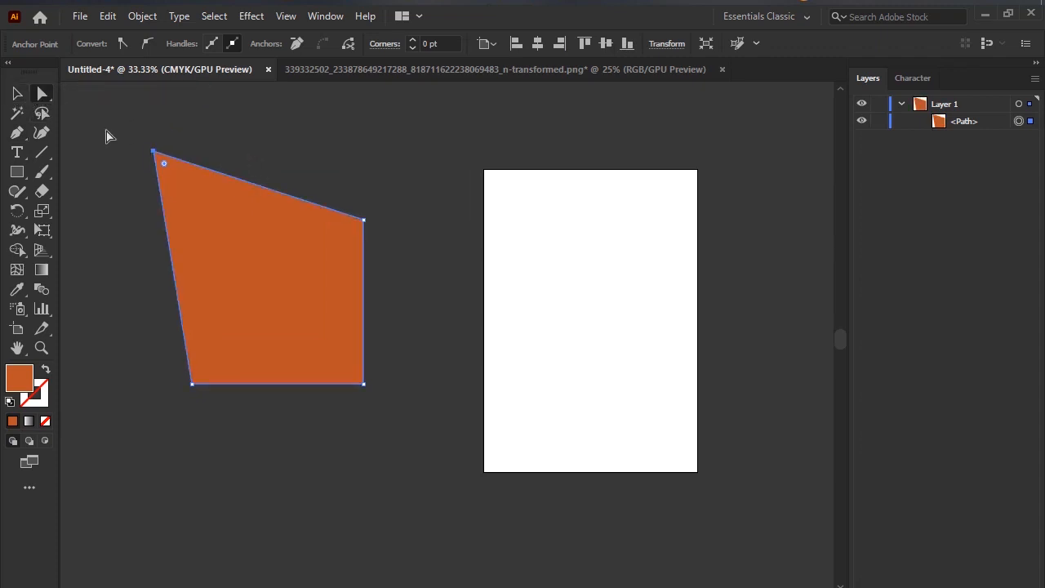
left_click(365, 222)
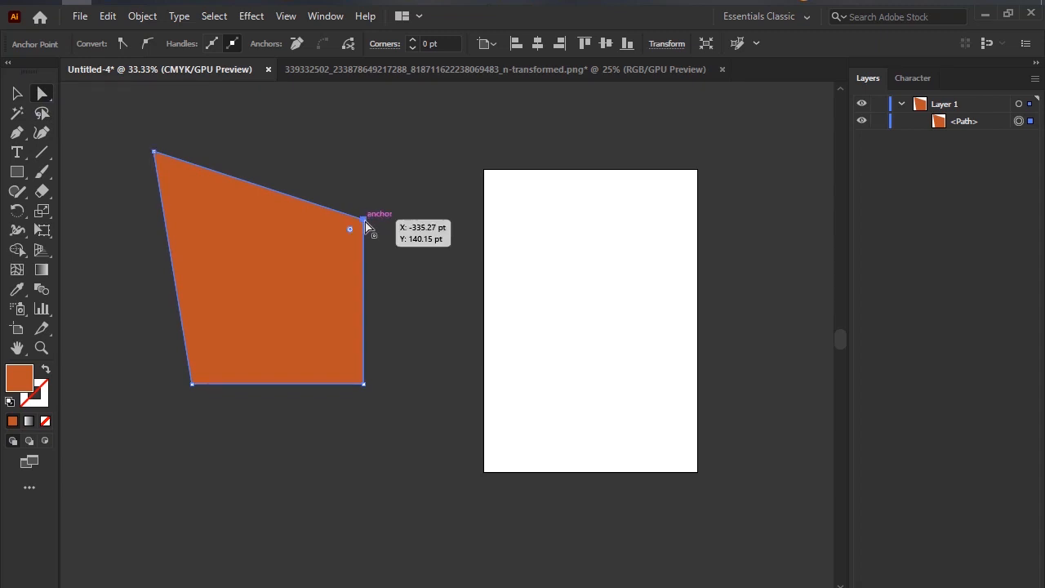
left_click_drag(365, 221, 432, 141)
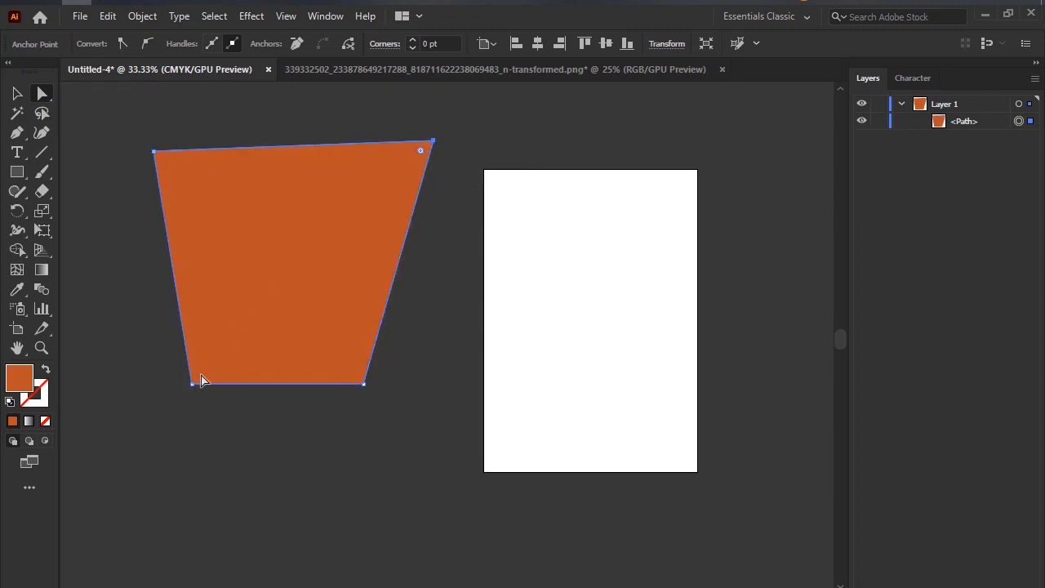
left_click_drag(193, 383, 236, 255)
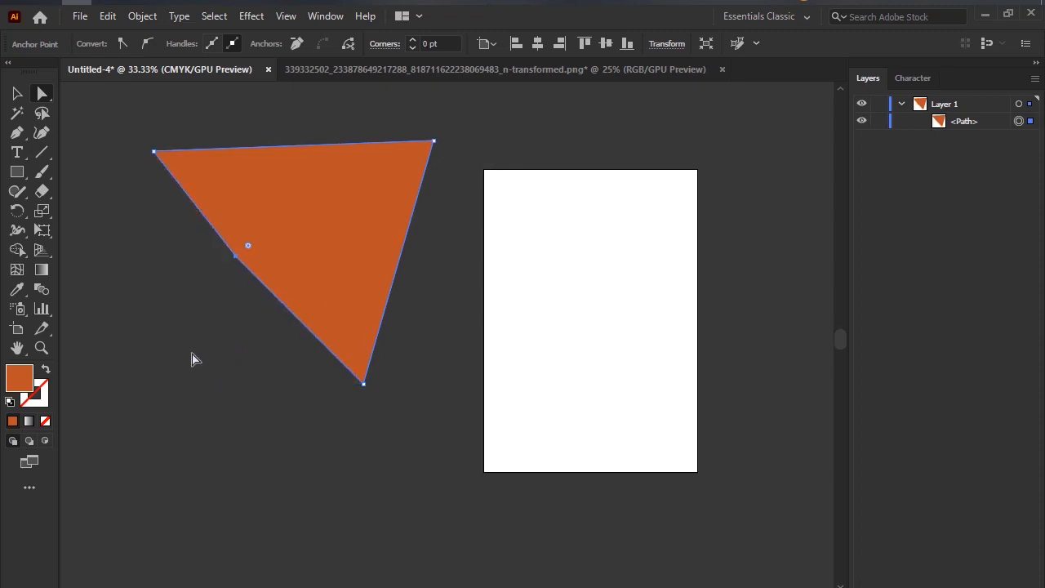
Duplicate the reshaped orange shape and place the copy below the original.
left_click(194, 360)
scroll(224, 151, "down", 2)
scroll(241, 186, "up", 2)
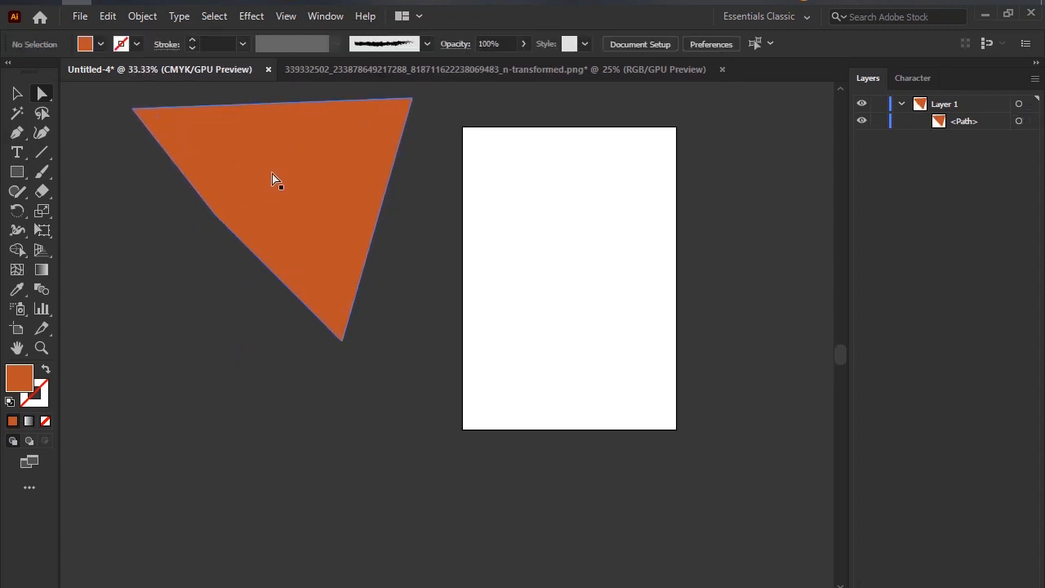
left_click(269, 169)
left_click_drag(268, 168, 198, 247)
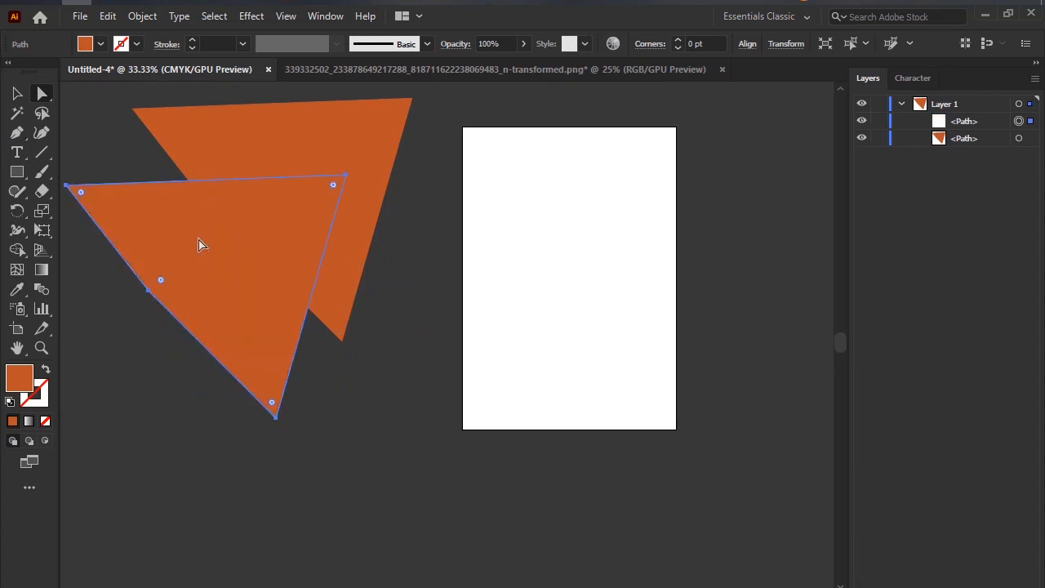
left_click_drag(246, 226, 265, 392)
scroll(362, 429, "down", 3)
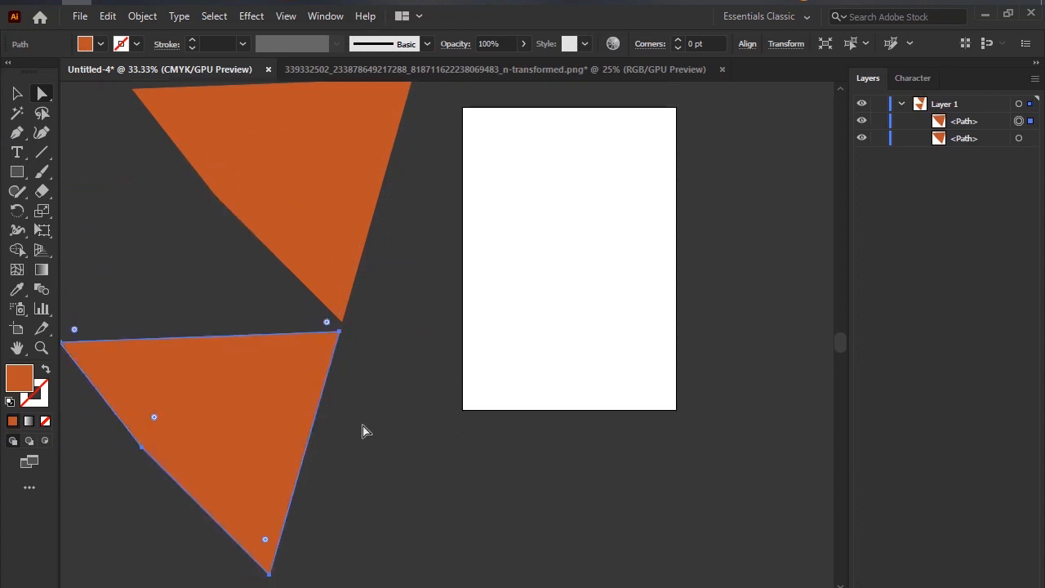
left_click_drag(279, 341, 330, 370)
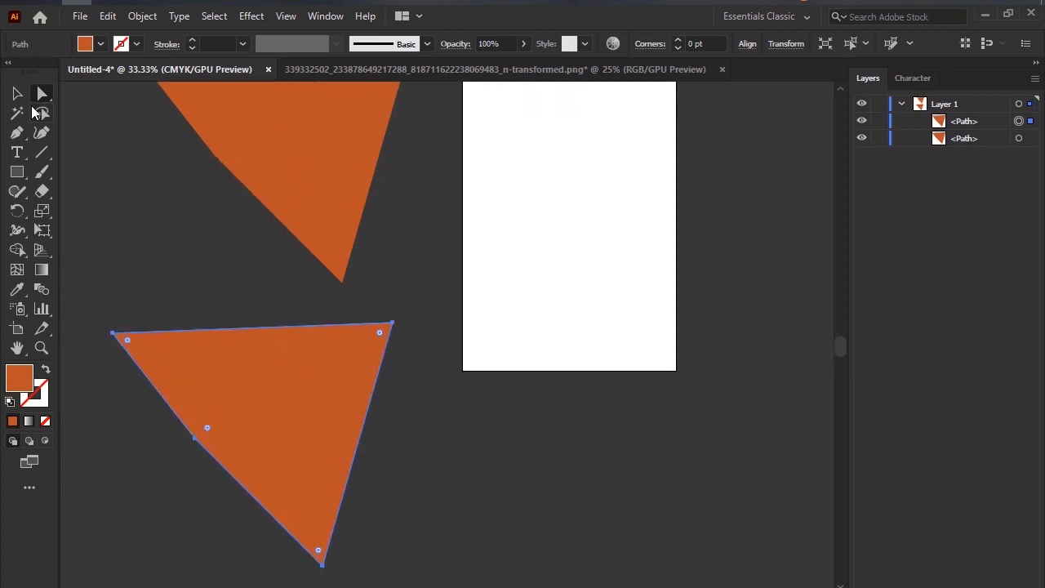
Reposition the whole lower copy by its anchors with the Group Selection tool, ending slightly right of its starting place.
left_click_drag(42, 93, 64, 106)
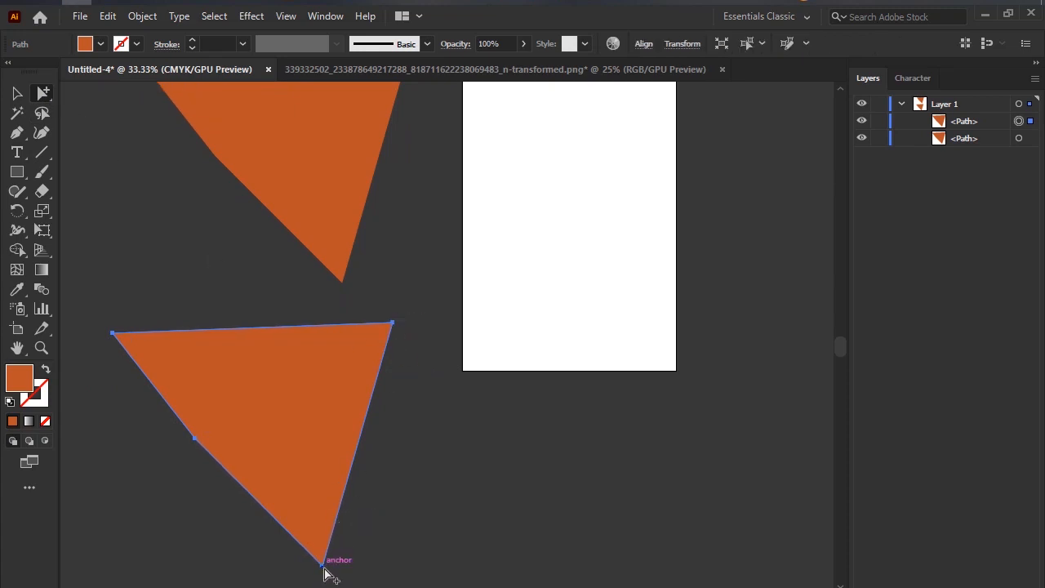
left_click_drag(324, 567, 389, 537)
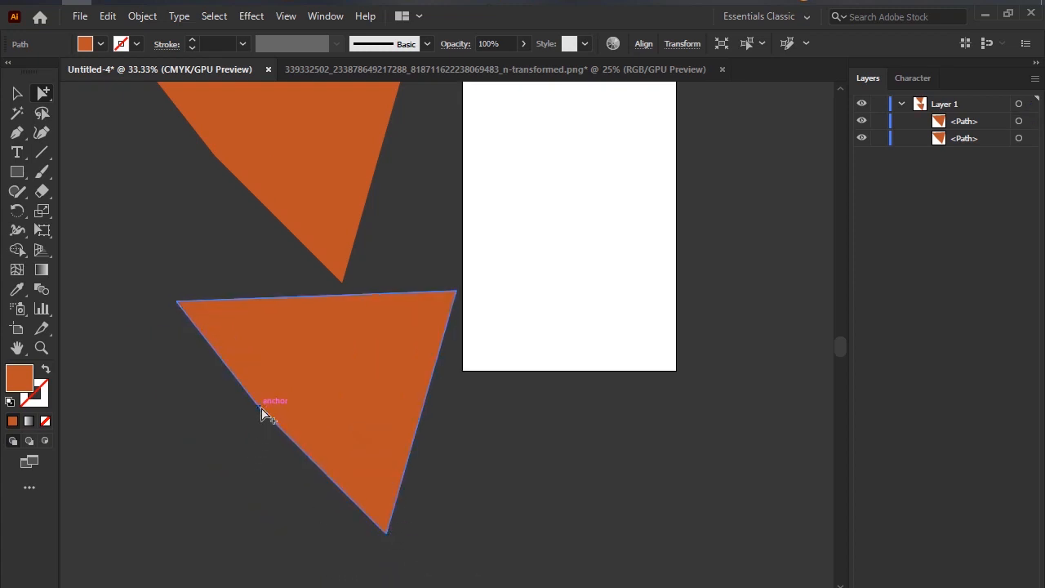
left_click_drag(262, 412, 232, 436)
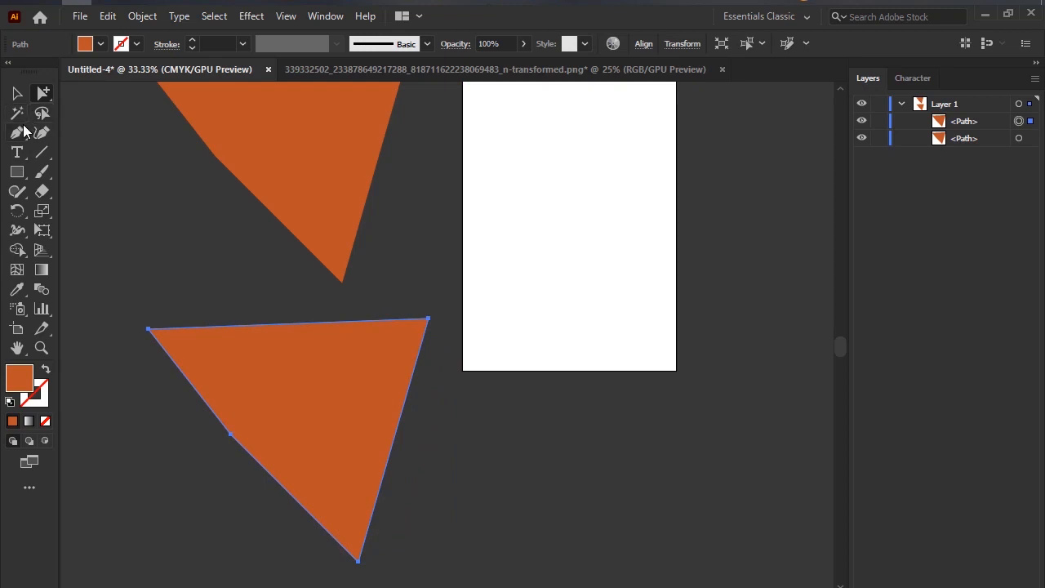
Outline the lower shape's four anchor points with rectangles on a screen capture and discard the capture.
left_click(24, 132)
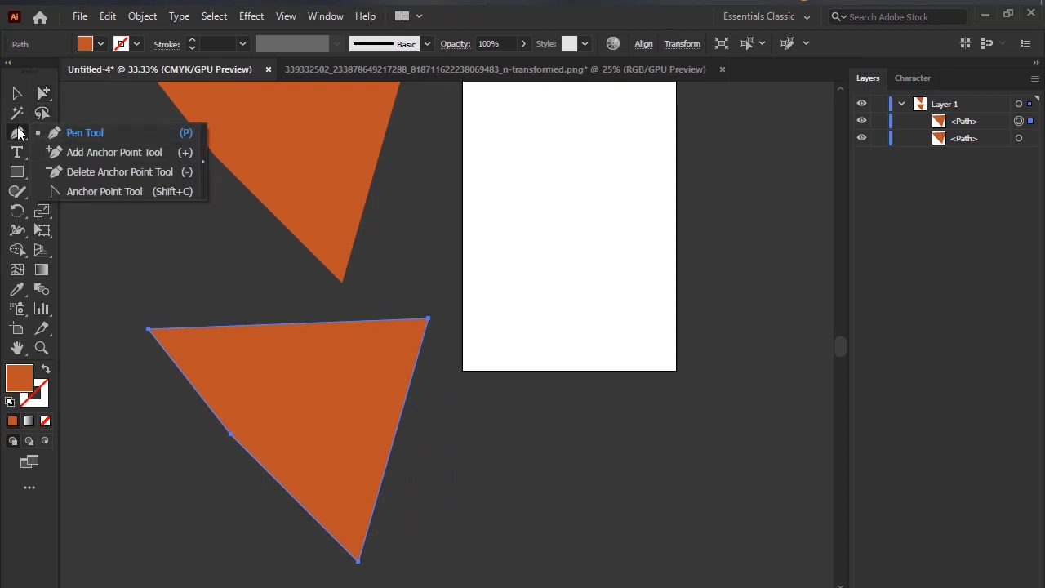
left_click(54, 133)
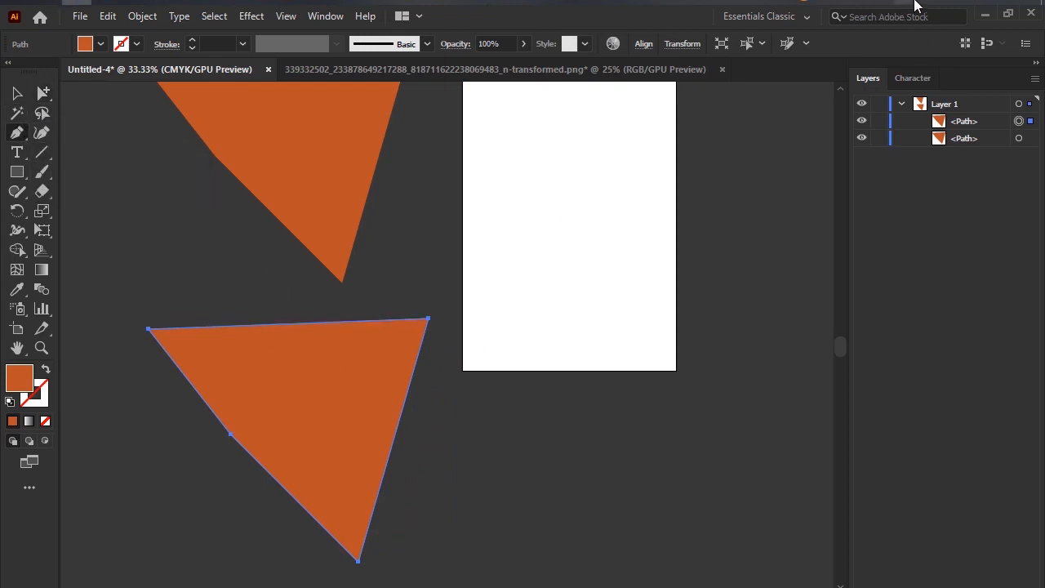
key("Print")
left_click_drag(83, 292, 552, 587)
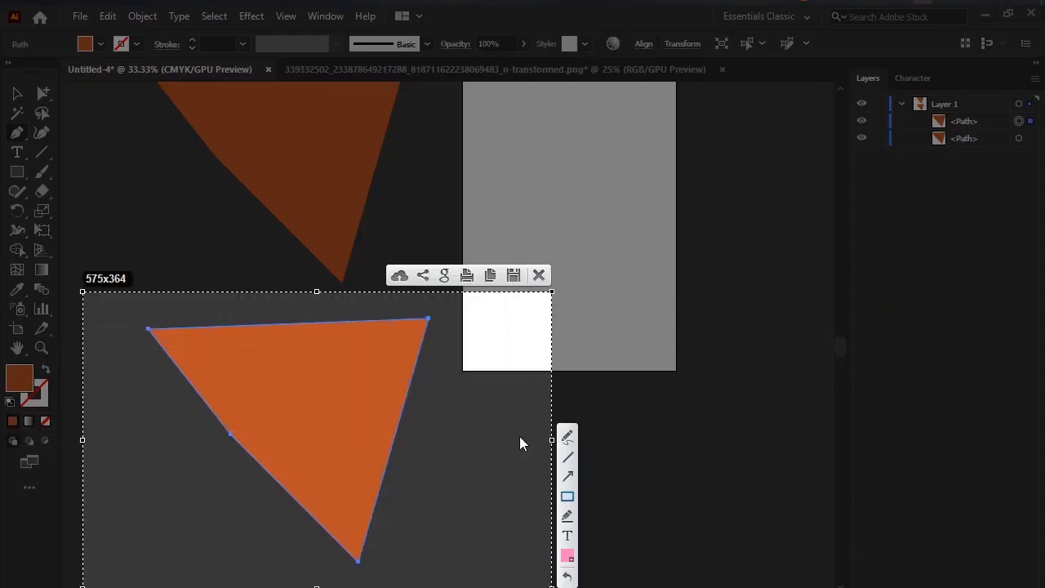
left_click_drag(416, 304, 446, 330)
left_click_drag(136, 317, 171, 338)
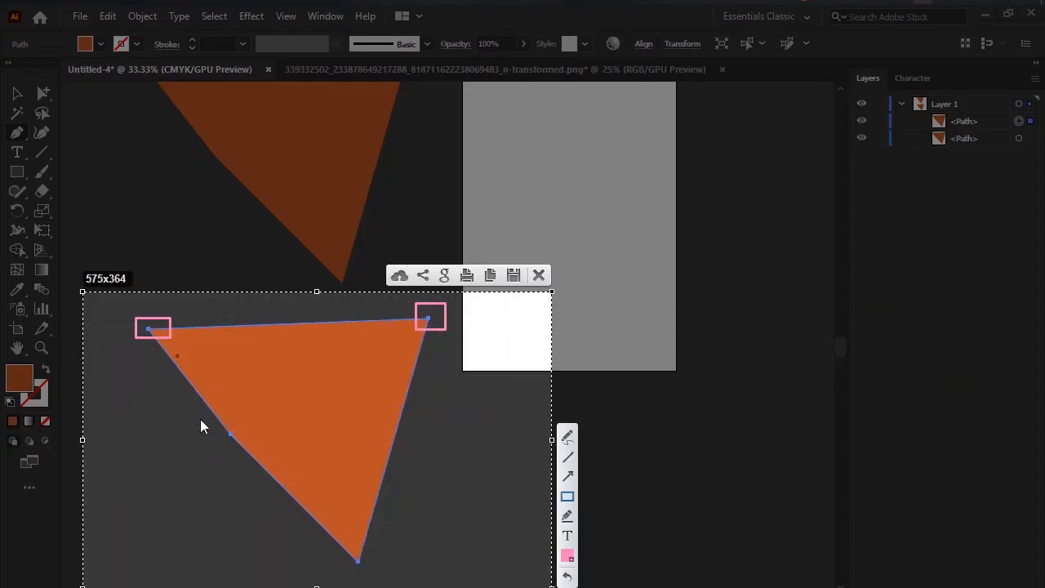
left_click_drag(209, 418, 258, 460)
mouse_move(333, 543)
left_mouse_down()
mouse_move(400, 587)
mouse_move(393, 576)
left_mouse_up()
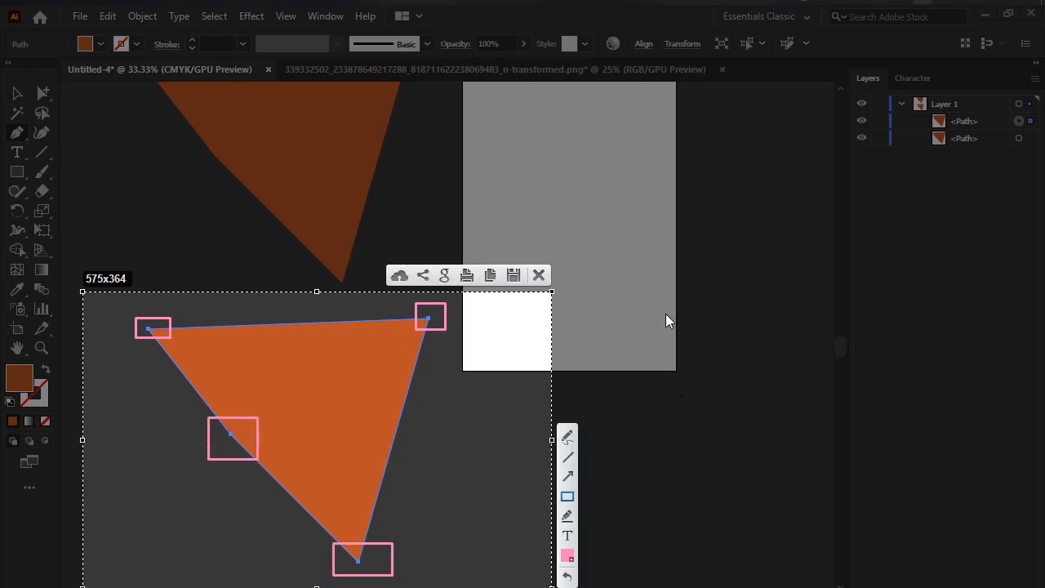
left_click(539, 277)
Add an anchor point midway along the lower shape's bottom-left edge with the Add Anchor Point tool.
left_click(16, 139)
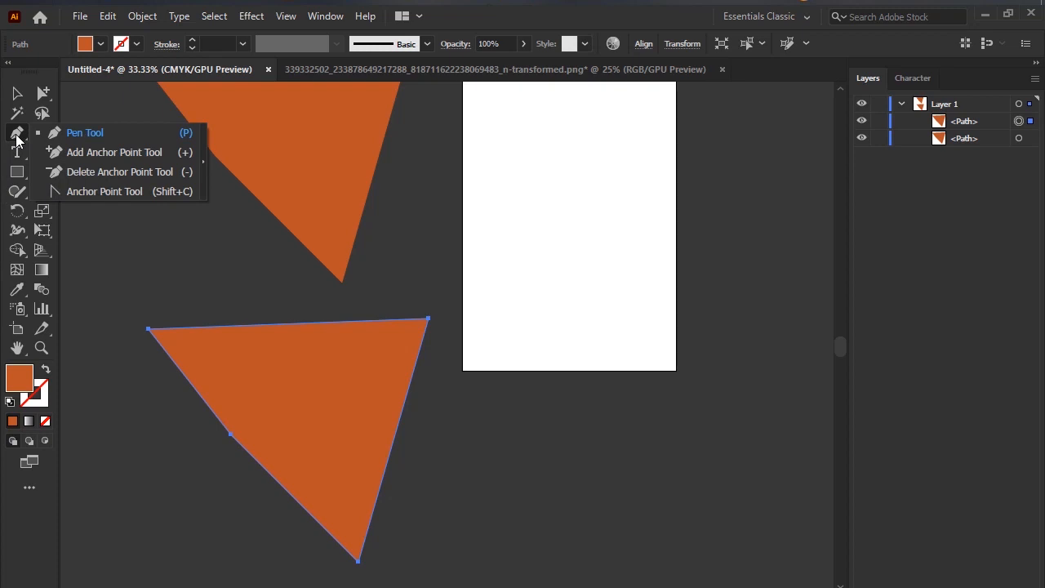
left_click(17, 140)
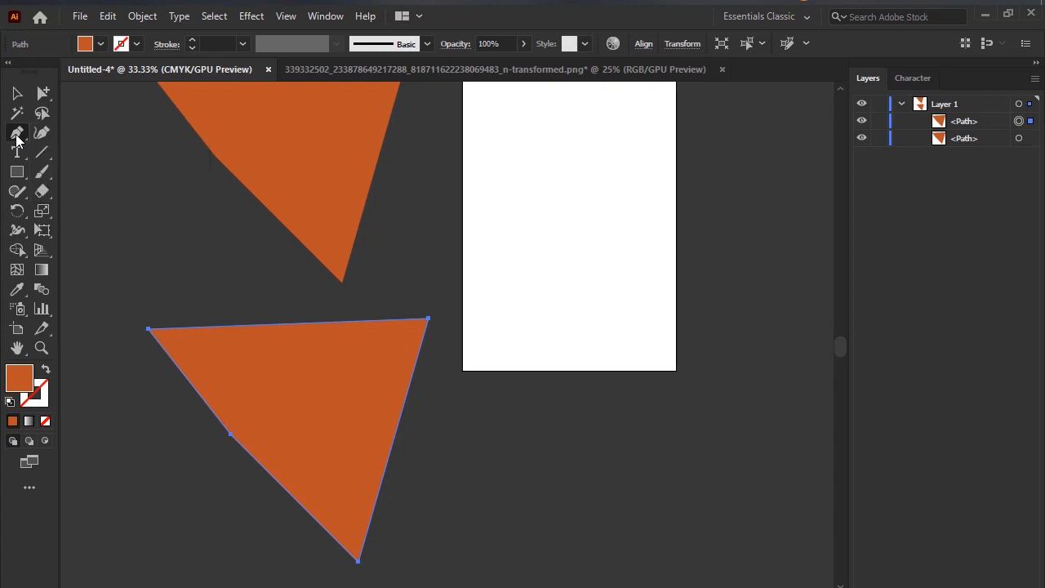
right_click(17, 139)
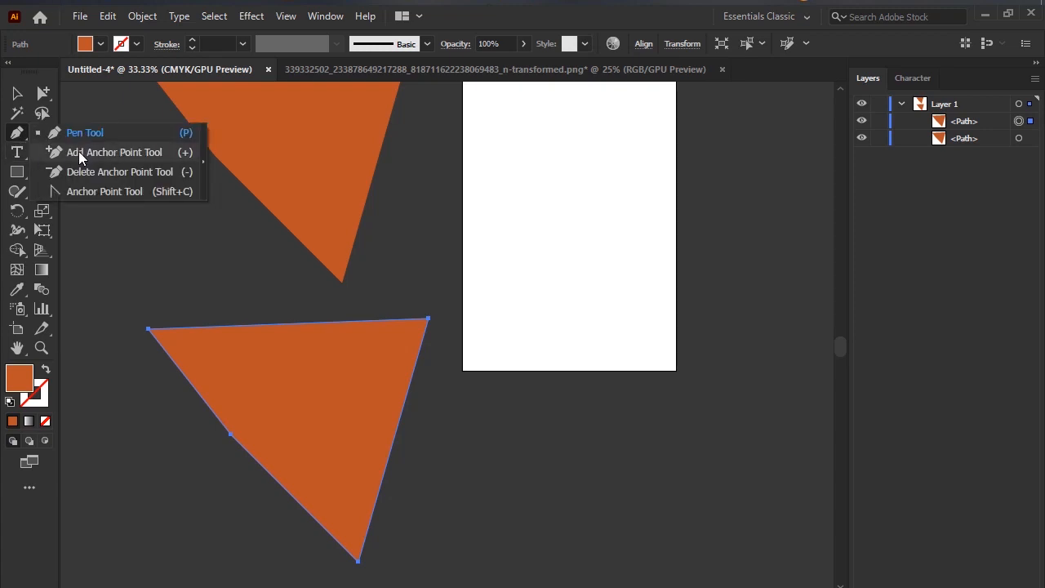
left_click(138, 152)
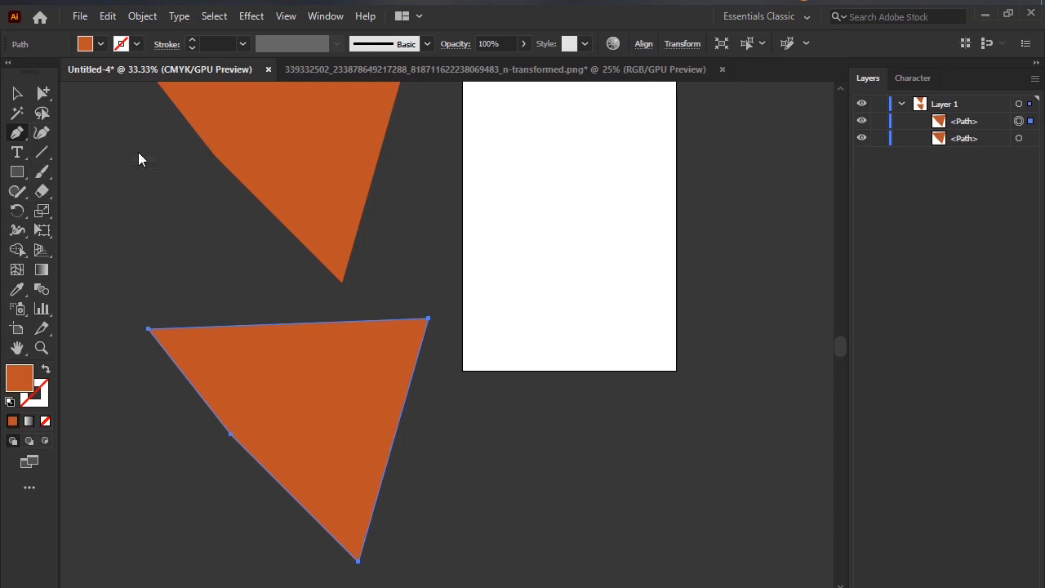
left_click(287, 493)
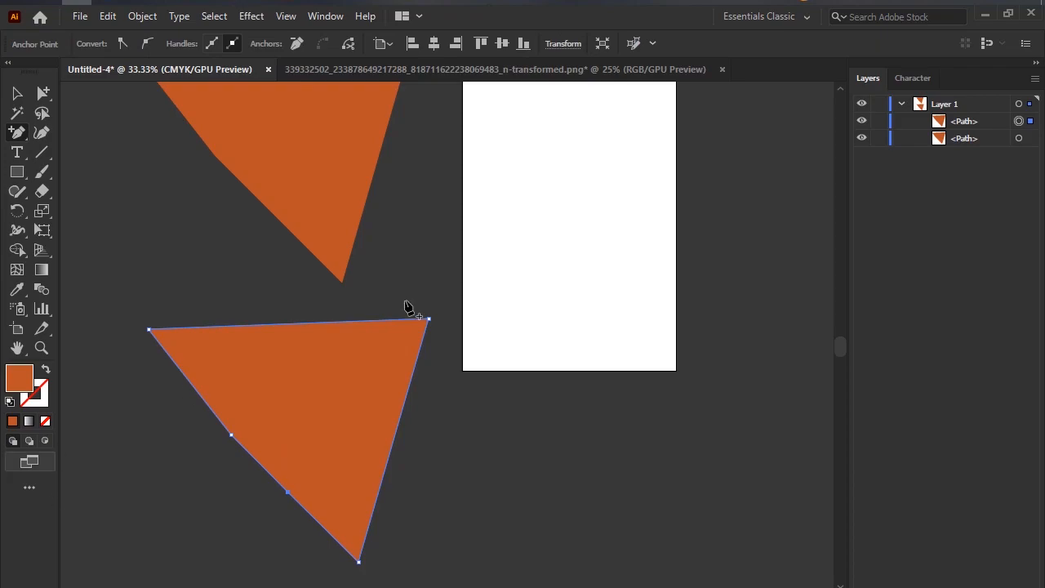
Outline the lower shape's five anchors, including the added one, on a screen capture and discard the capture.
key("Print")
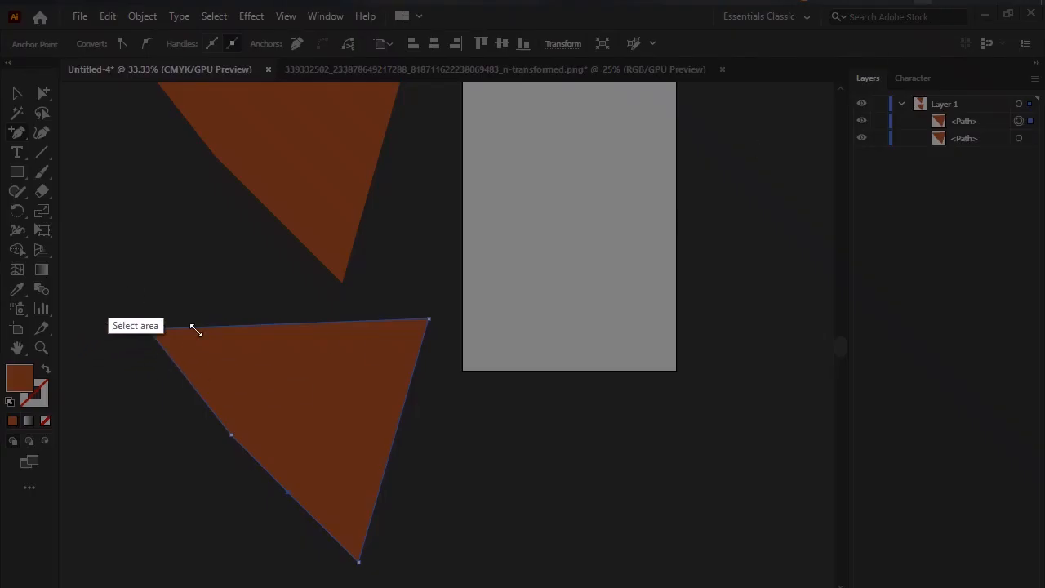
left_click_drag(126, 291, 522, 587)
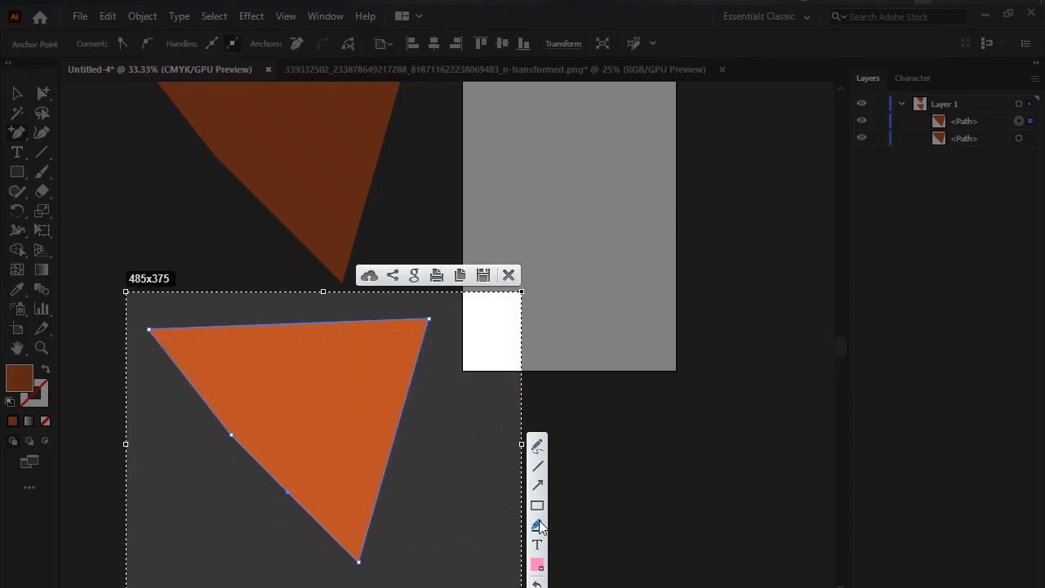
left_click_drag(409, 308, 458, 336)
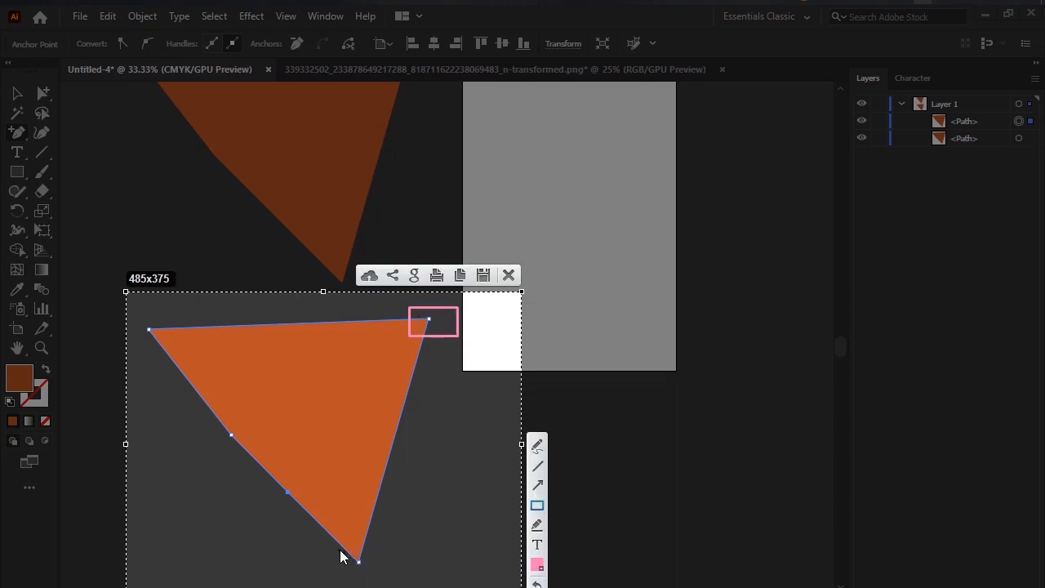
left_click_drag(340, 550, 392, 576)
left_click_drag(280, 483, 324, 512)
left_click_drag(217, 425, 265, 458)
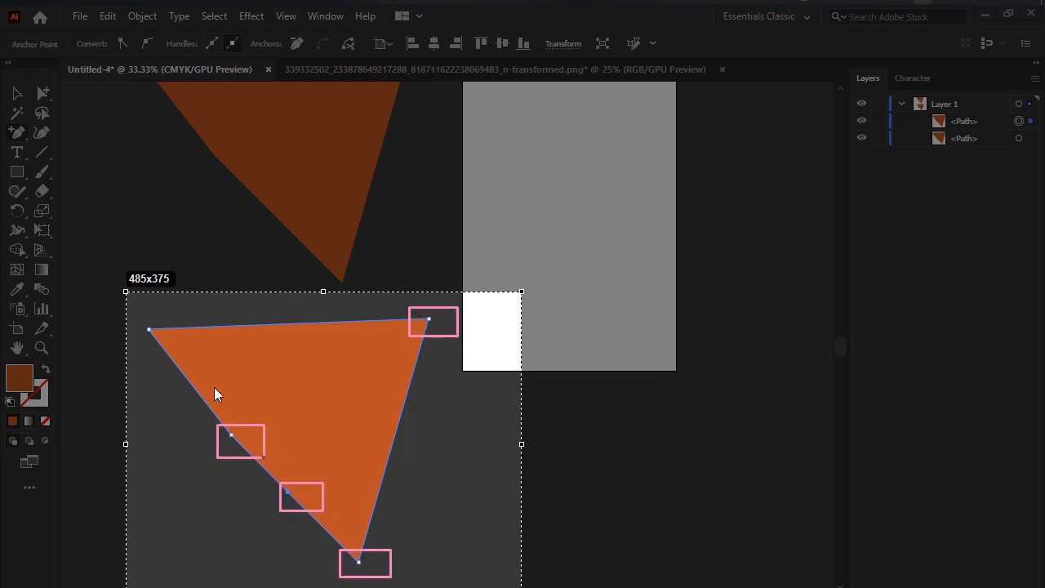
left_click_drag(142, 318, 181, 355)
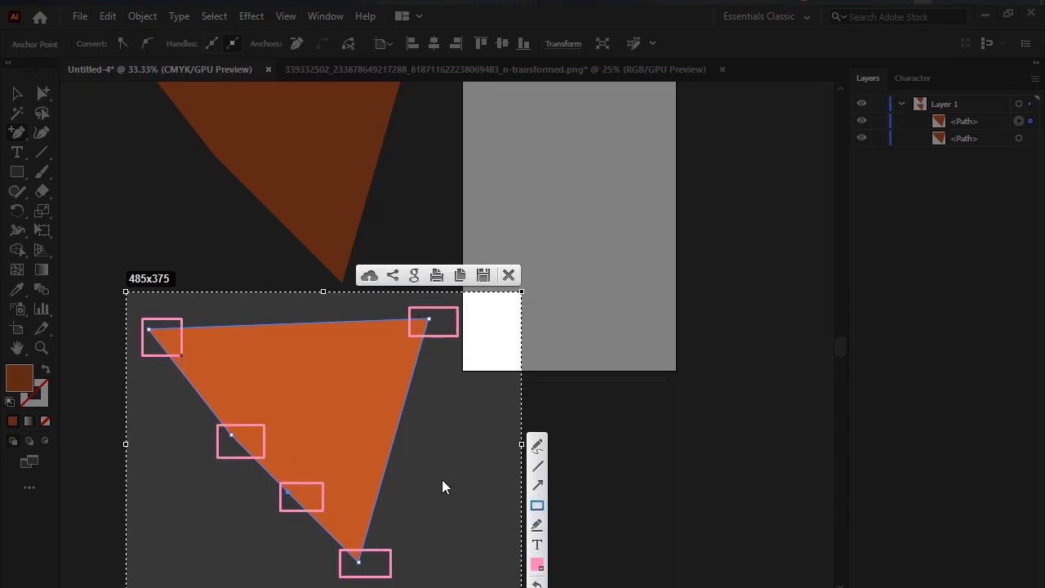
left_click(511, 276)
Reshape the lower shape with the Direct Selection tool, moving both anchors on its lower left side outward and its upper right corner inward.
left_click_drag(40, 96, 88, 114)
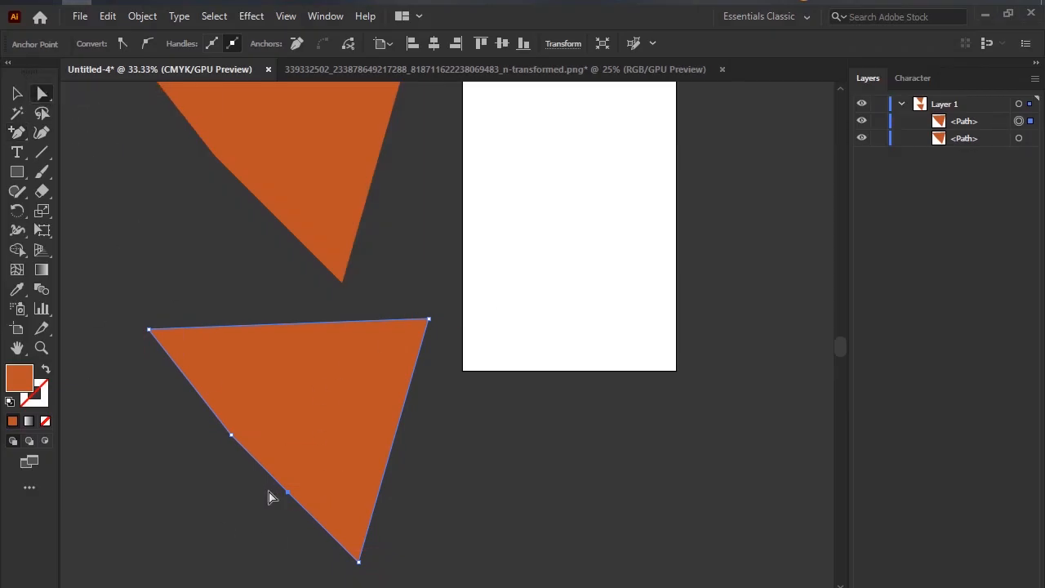
left_click_drag(288, 494, 182, 529)
left_click_drag(233, 431, 140, 430)
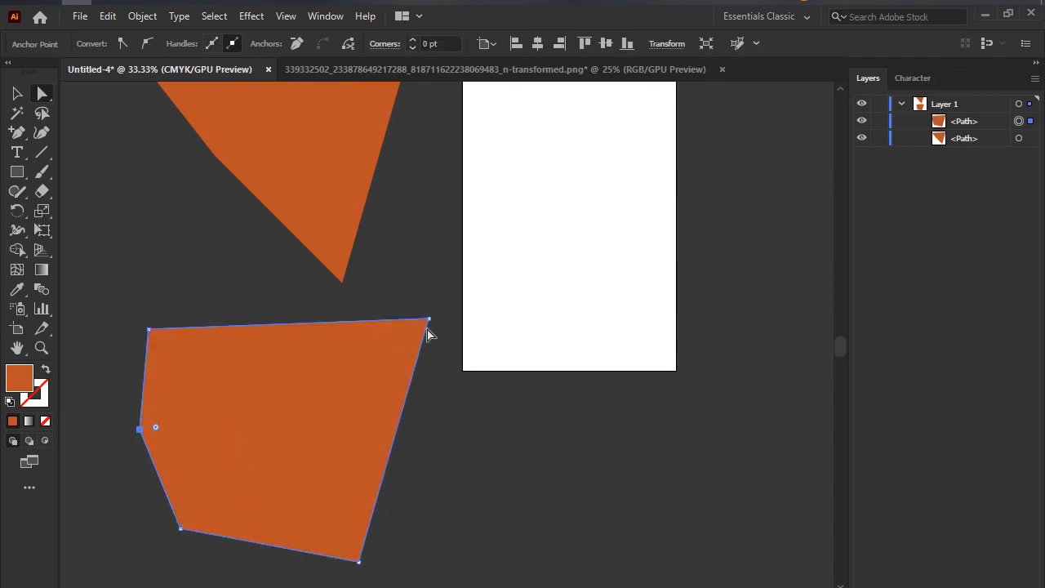
left_click_drag(431, 320, 368, 340)
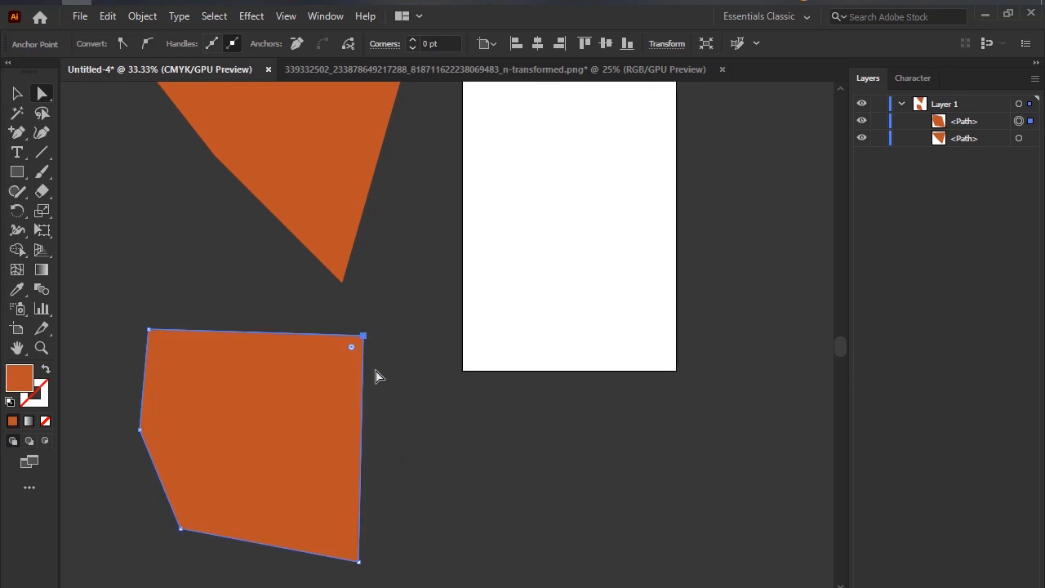
Activate the Delete Anchor Point tool, outline the lower shape's five anchors on a screen capture and discard the capture.
left_click(25, 135)
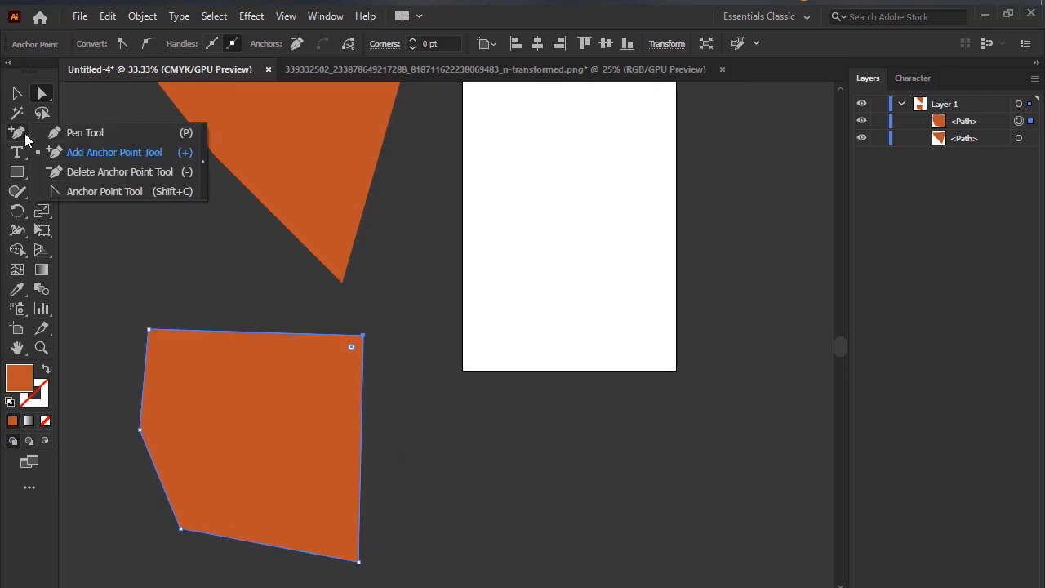
left_click(57, 171)
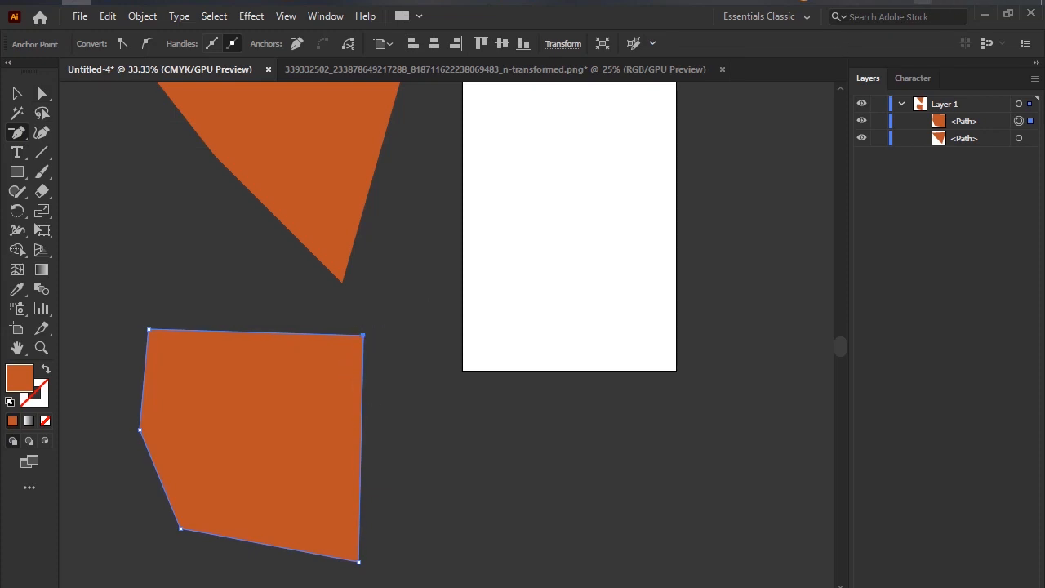
key("Print")
left_click_drag(89, 209, 468, 587)
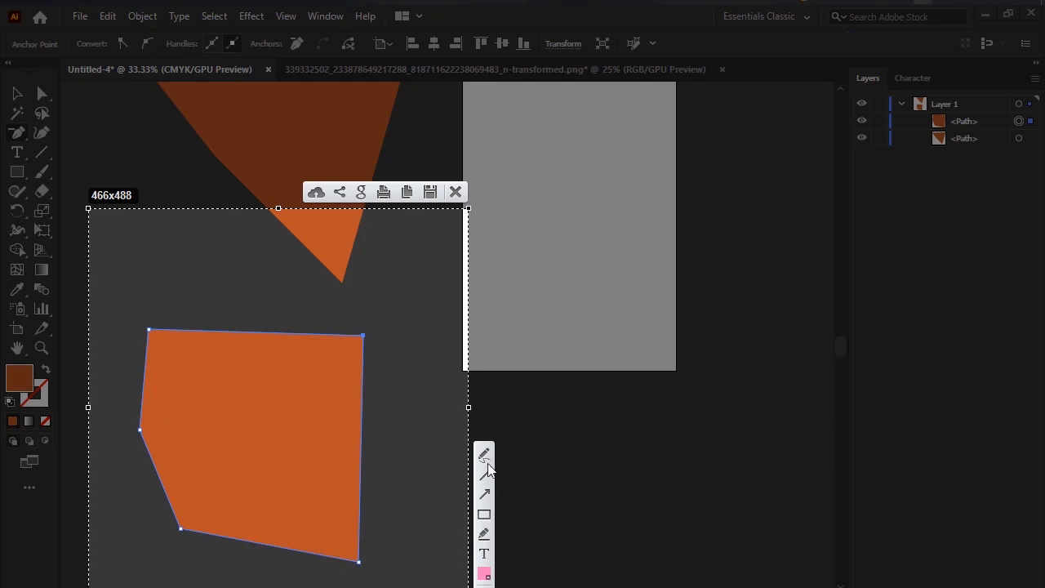
left_click_drag(346, 533, 382, 586)
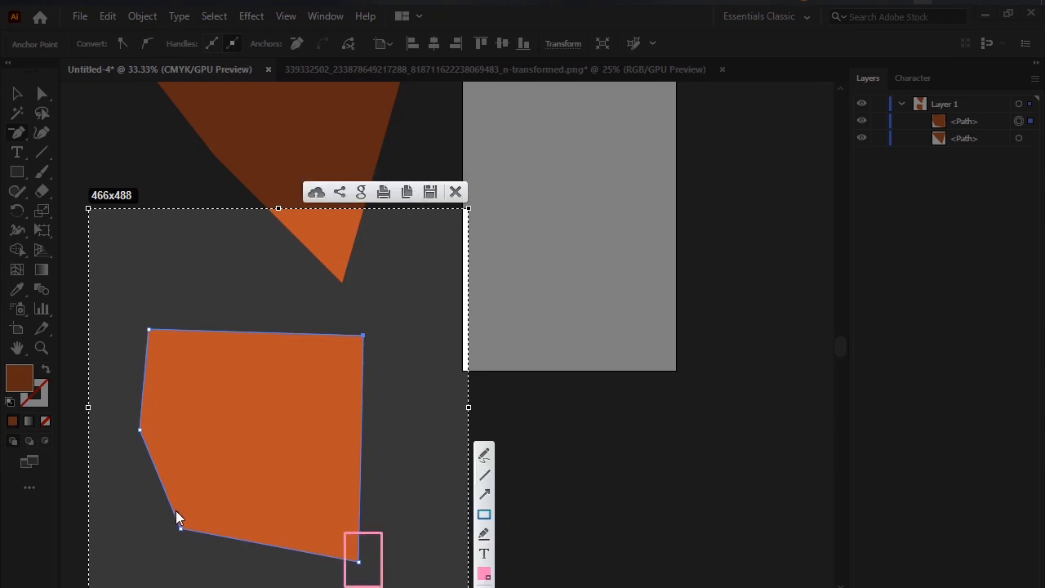
left_click_drag(132, 410, 159, 442)
left_click_drag(134, 311, 164, 341)
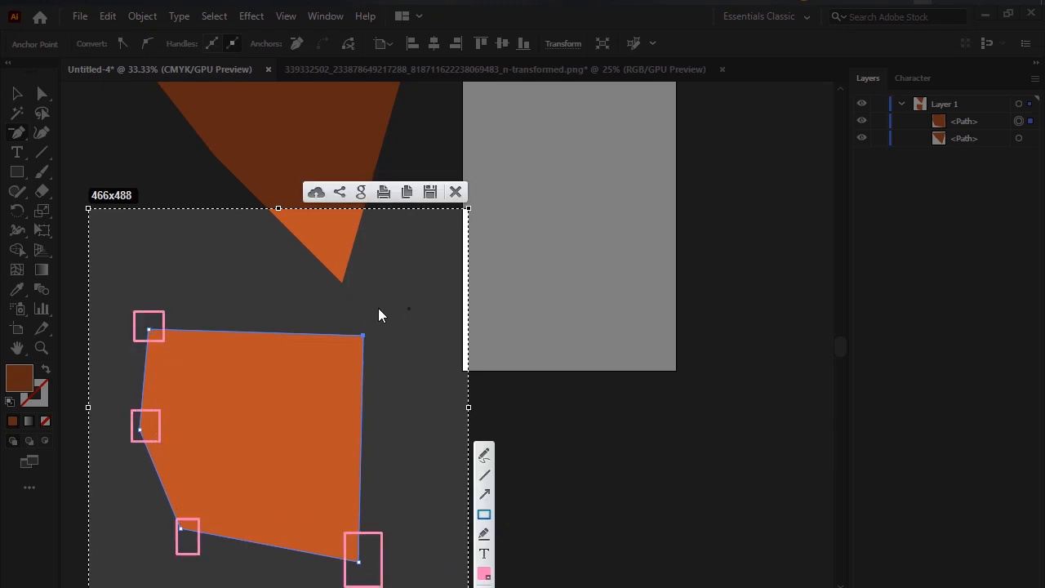
left_click_drag(349, 310, 407, 384)
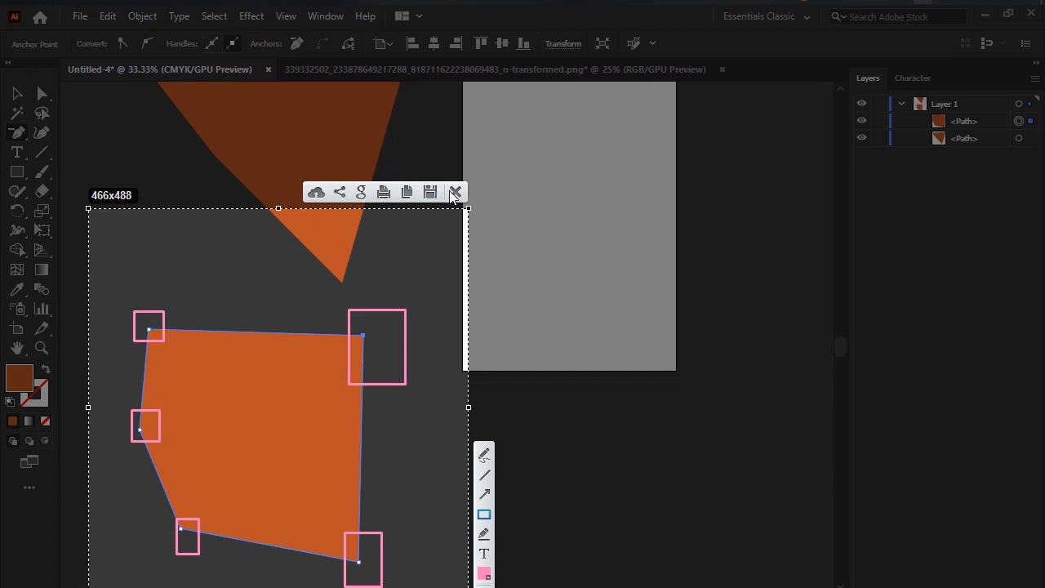
left_click(455, 193)
Delete the lower shape's upper right and upper left anchor points, leaving a three-cornered shape.
mouse_move(17, 132)
left_mouse_down()
mouse_move(93, 182)
mouse_move(104, 174)
mouse_move(18, 131)
left_mouse_up()
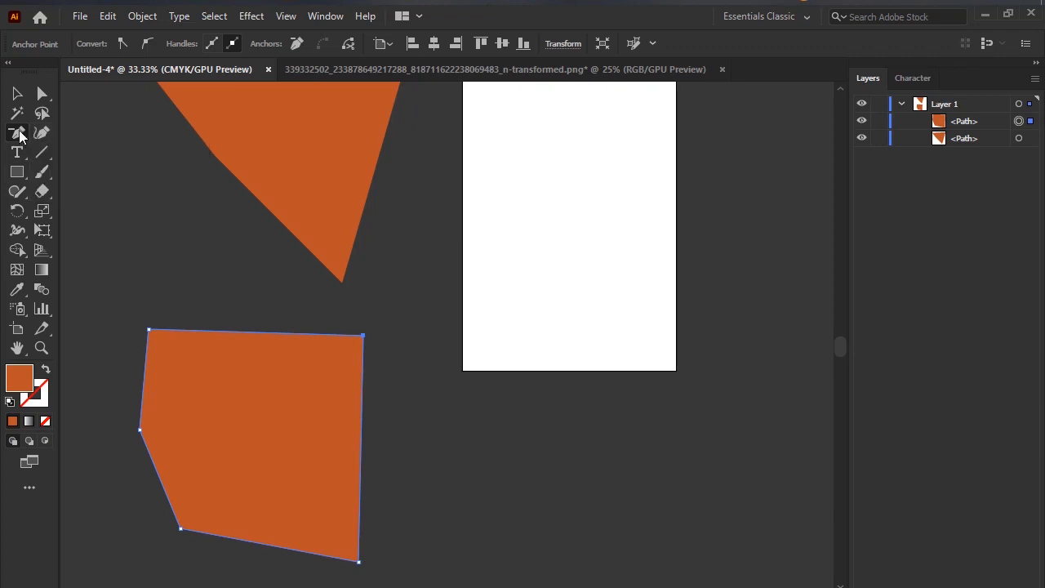
left_click(363, 335)
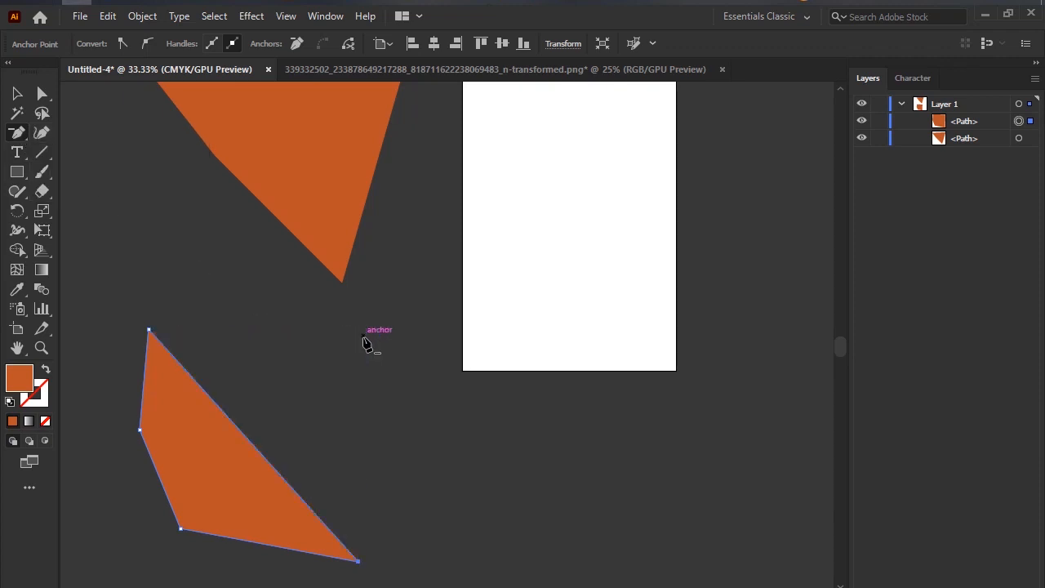
left_click(148, 330)
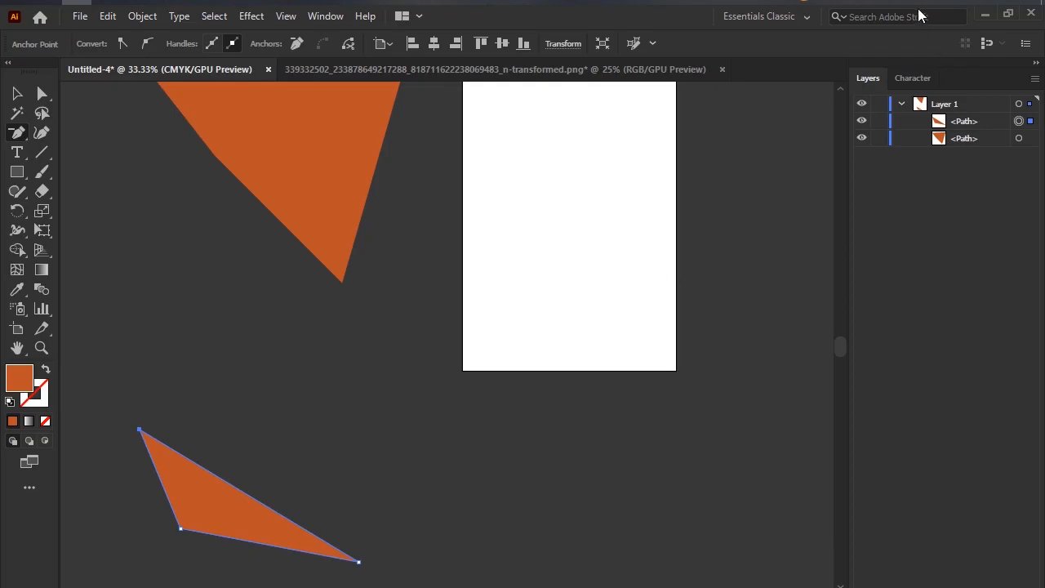
Capture the screen area around the three-cornered shape and discard the capture.
key("Print")
left_click_drag(82, 385, 423, 583)
left_click(412, 368)
Curve the three-cornered shape with the Anchor Point tool by pulling and adjusting direction handles at its lower right and lower left anchors.
left_click_drag(23, 141, 74, 192)
left_click_drag(358, 562, 392, 456)
scroll(408, 472, "down", 3)
scroll(412, 472, "down", 1)
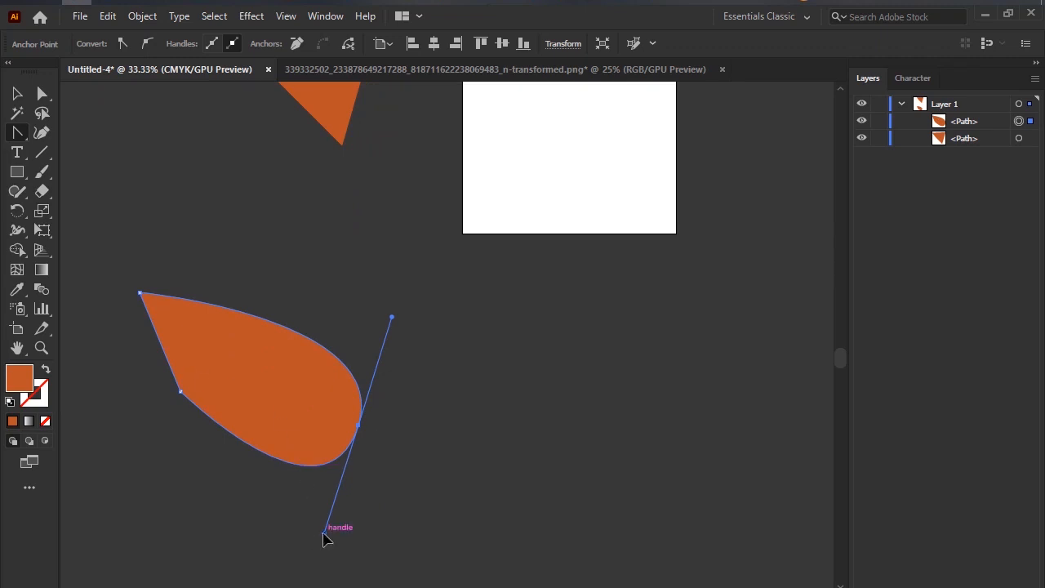
left_click_drag(324, 536, 181, 537)
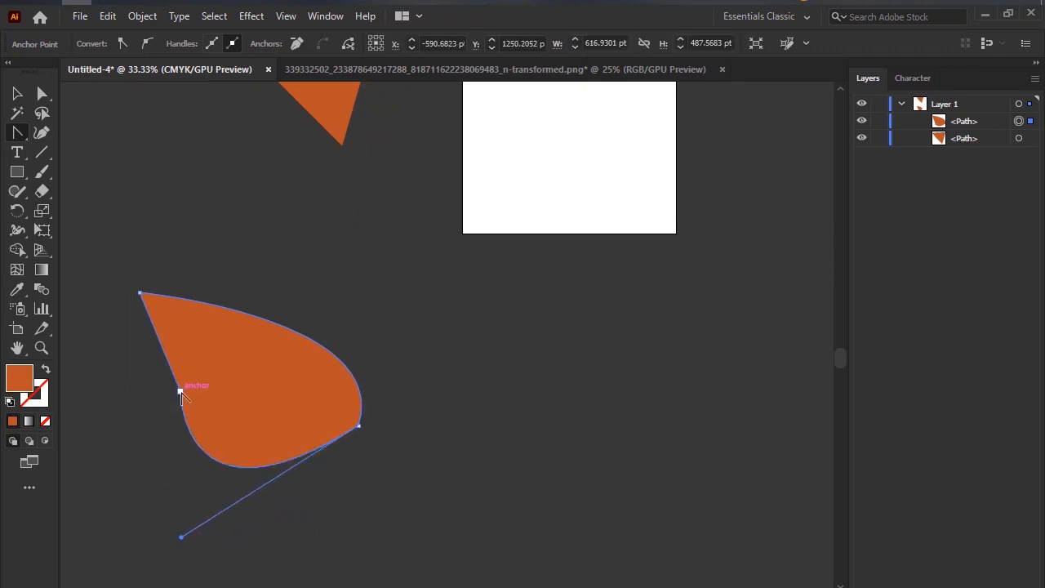
left_click_drag(180, 392, 164, 481)
left_click_drag(359, 426, 450, 390)
Pull new handles farther down and outward from the curved shape's lower left anchor with the Anchor Point tool.
right_click(41, 98)
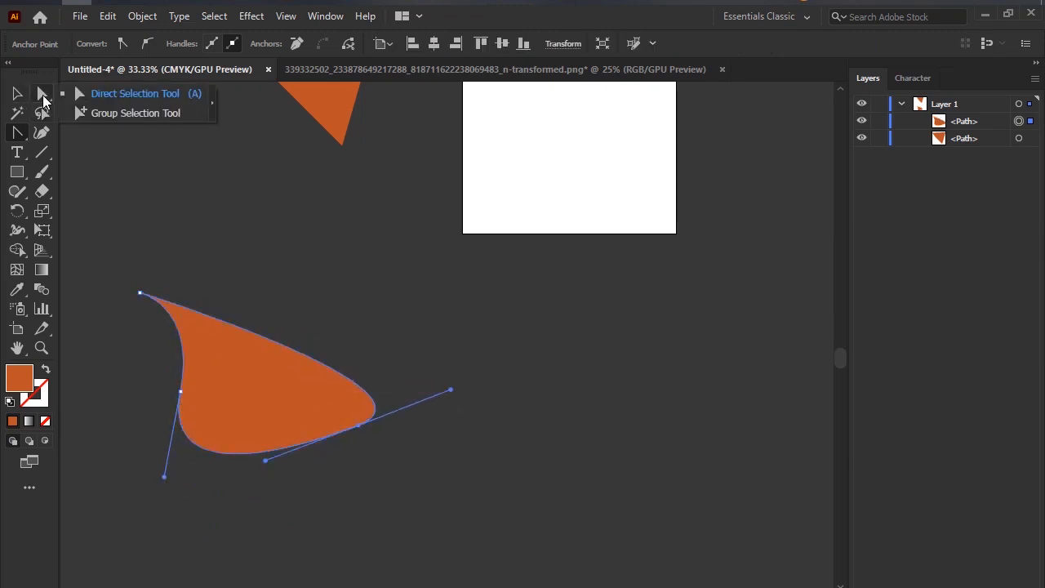
left_click(14, 138)
right_click(13, 141)
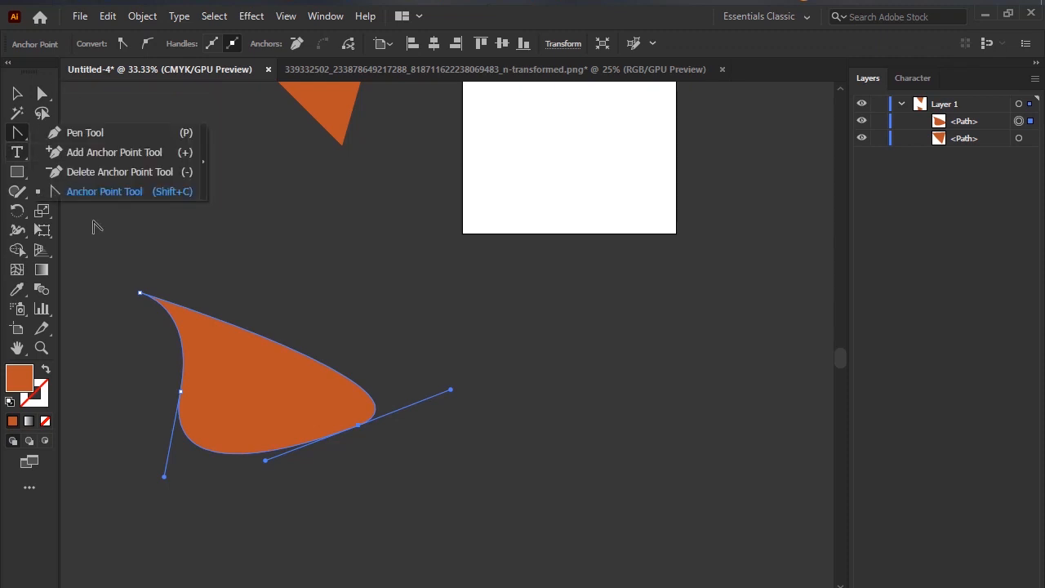
left_click(96, 190)
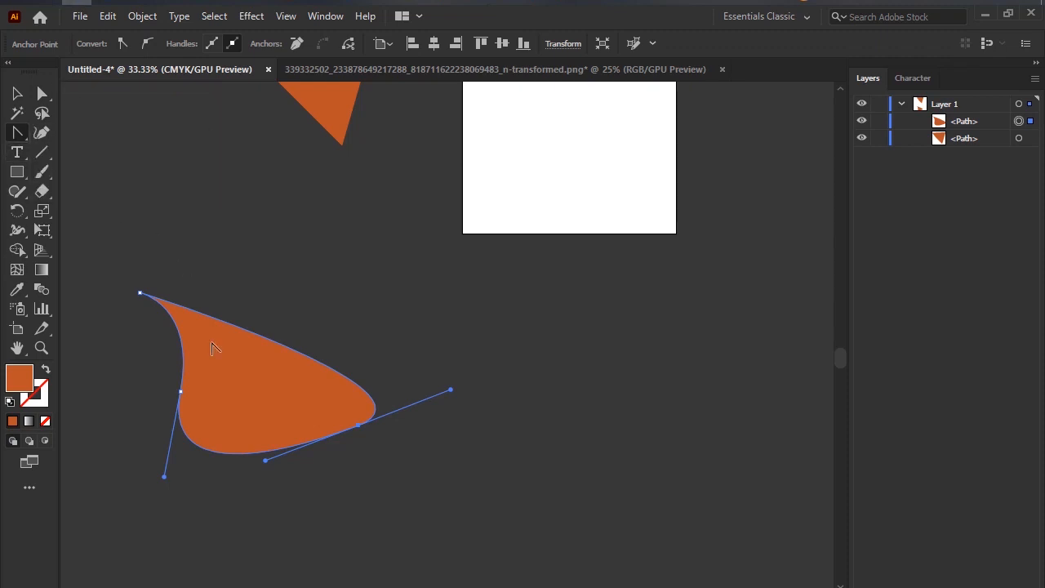
right_click(20, 135)
left_click(107, 189)
left_click_drag(181, 394, 101, 442)
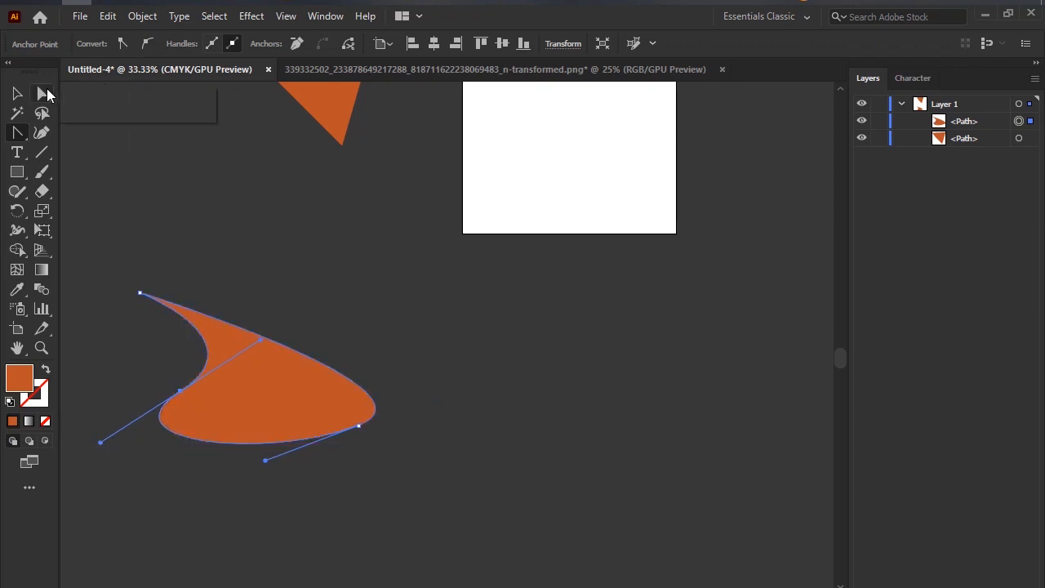
Swing the right anchor's upper handle up to the artboard's lower left corner with the Direct Selection tool, rounding the shape.
left_click(114, 97)
left_click(360, 428)
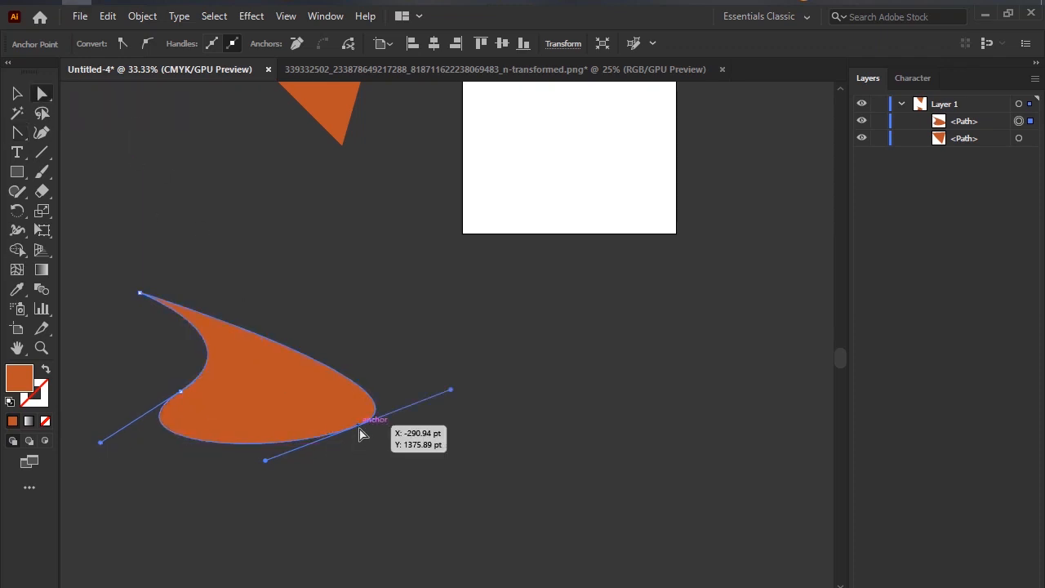
left_click_drag(454, 393, 462, 234)
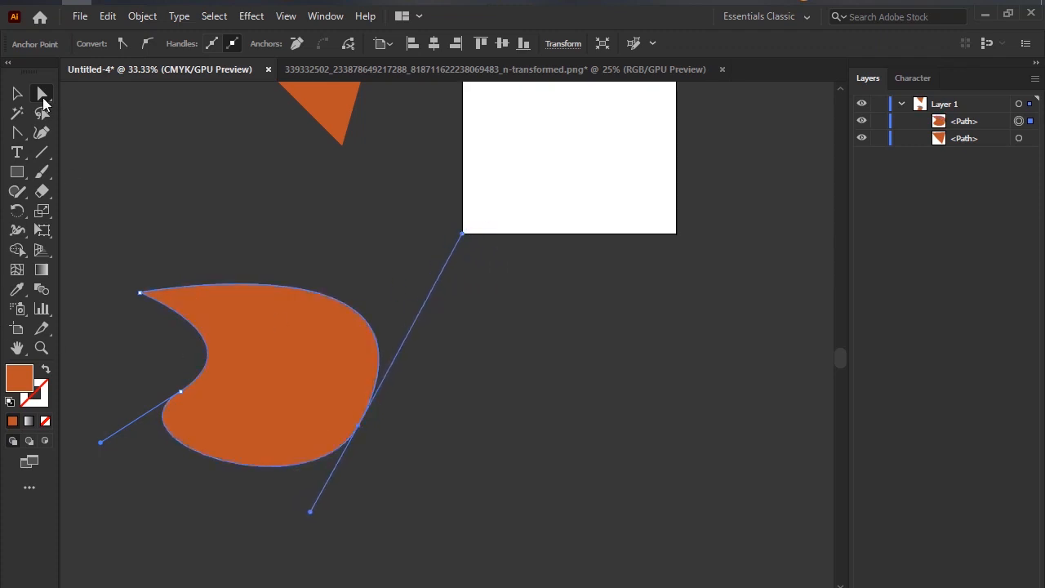
Select the rounded orange shape below the triangle with the Selection tool.
left_click(20, 95)
left_click(282, 241)
scroll(301, 327, "down", 2)
left_click(307, 336)
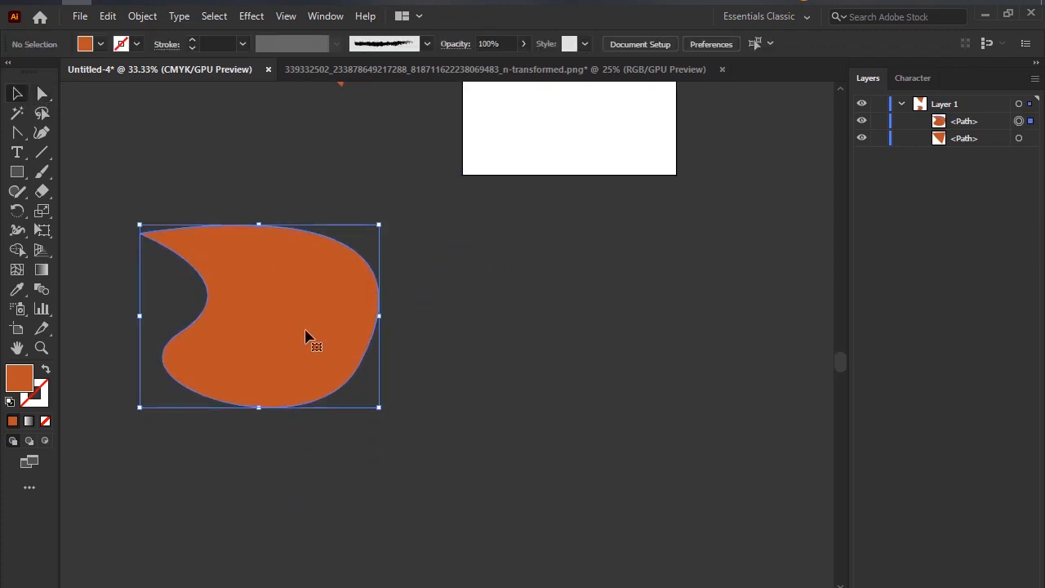
scroll(330, 337, "down", 3)
scroll(330, 337, "up", 2)
scroll(330, 337, "down", 2)
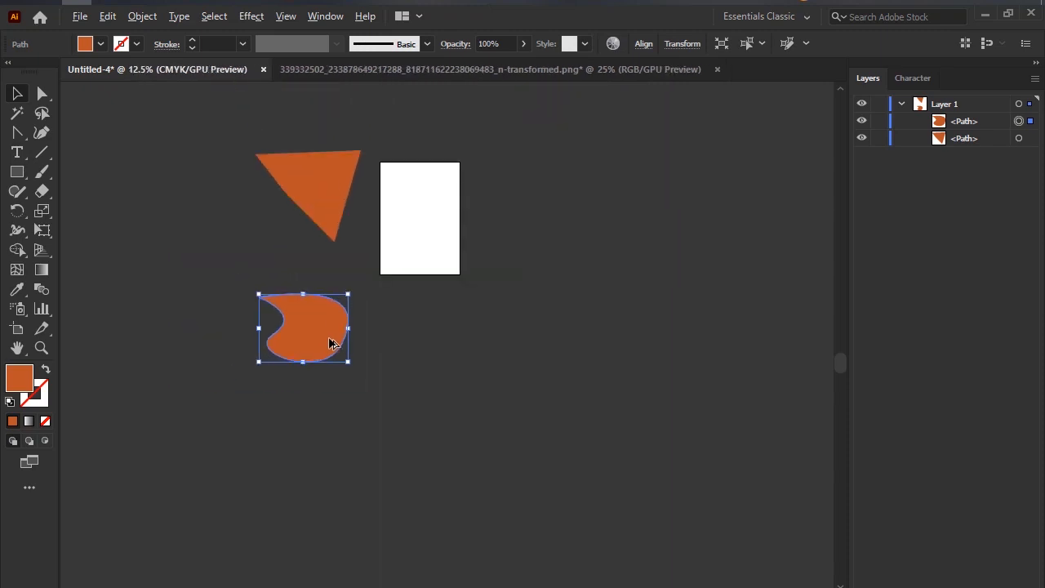
scroll(330, 343, "up", 1)
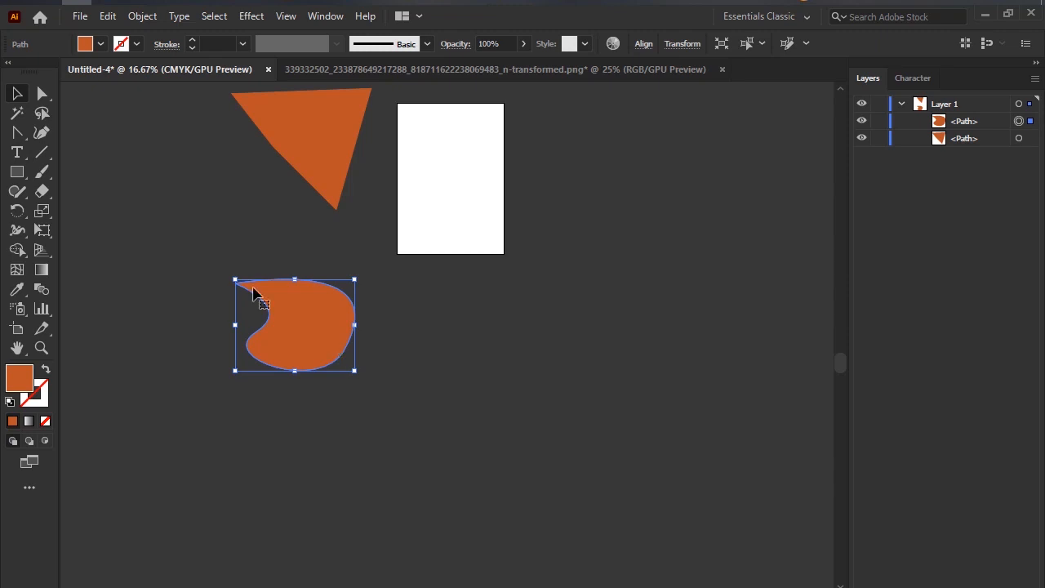
Switch the active tool from the pen tool group to the Pen tool.
right_click(18, 147)
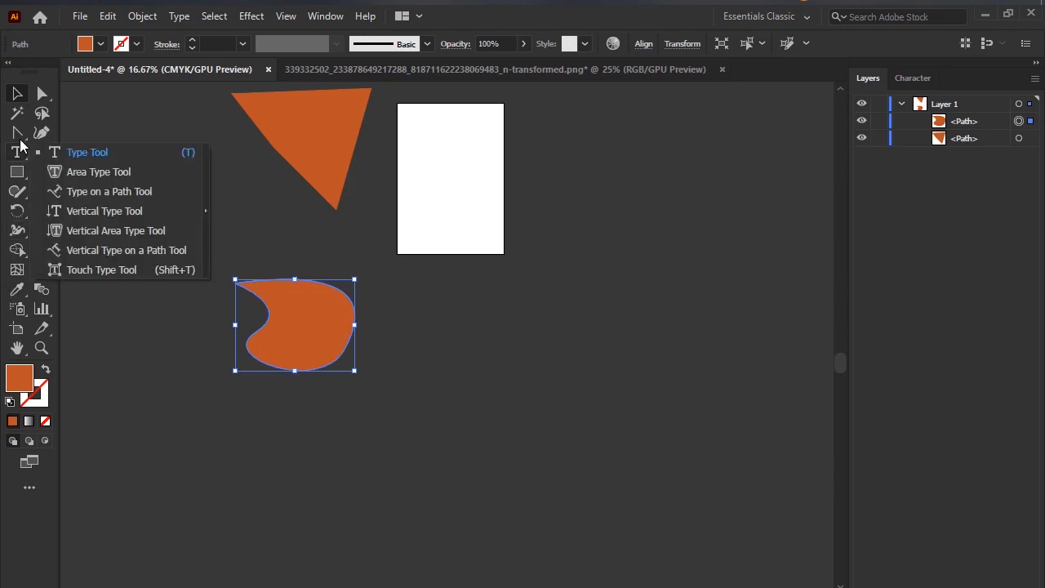
right_click(24, 135)
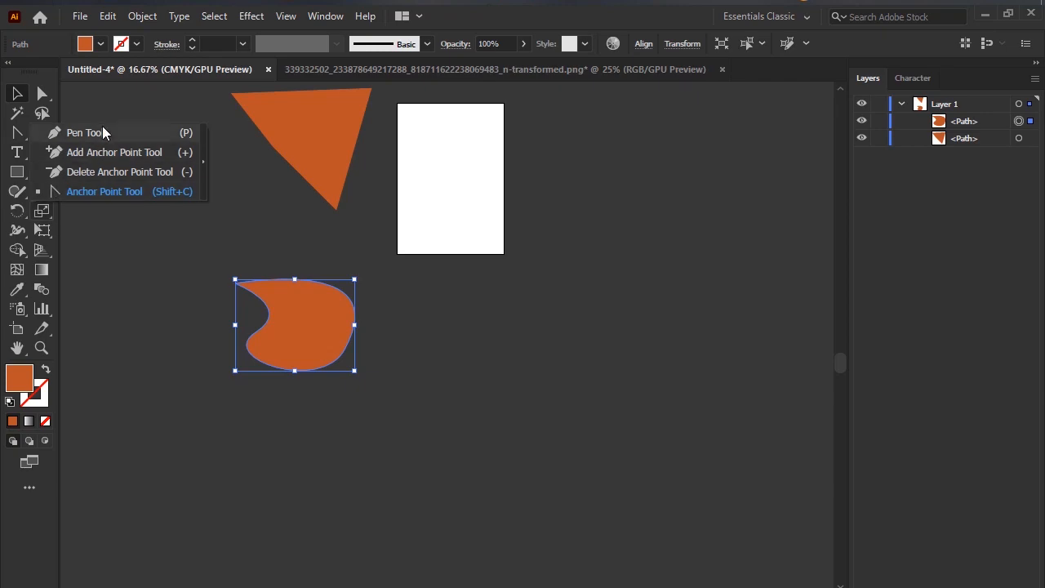
left_click(72, 132)
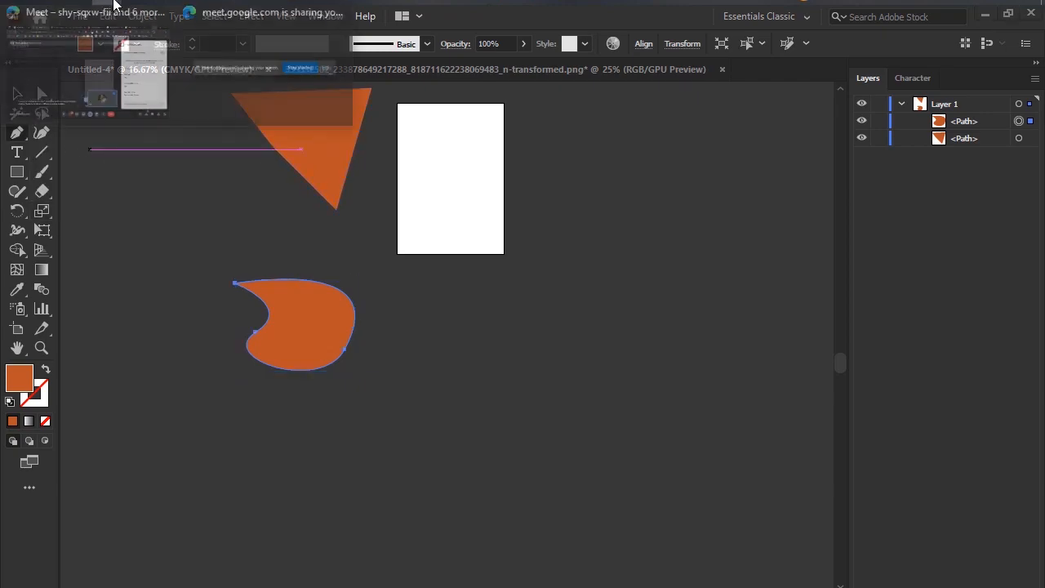
Switch to the Edge browser and search Google Images for "cartoon vector art".
left_click(92, 2)
left_click(824, 16)
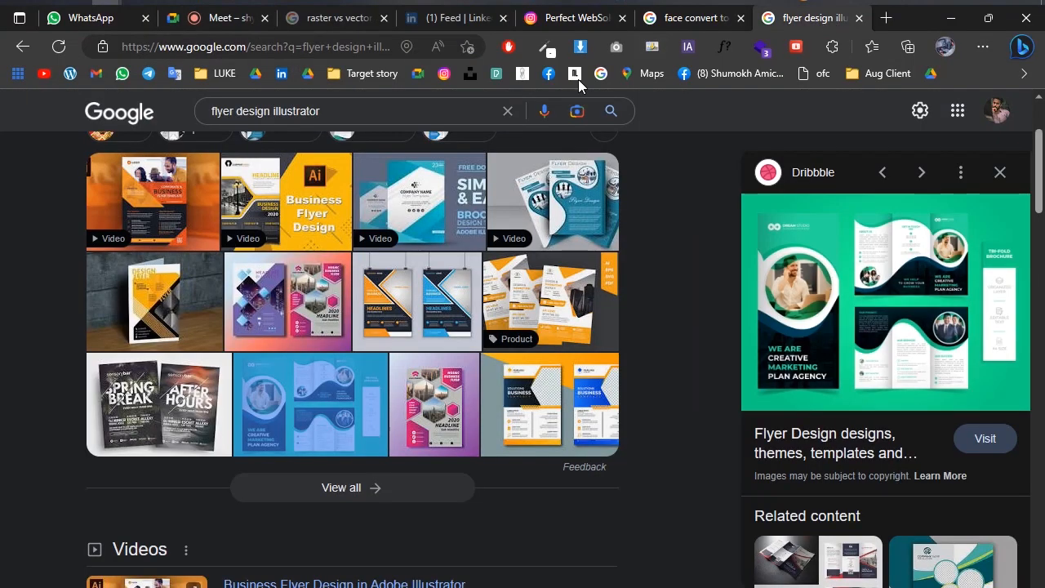
left_click(334, 107)
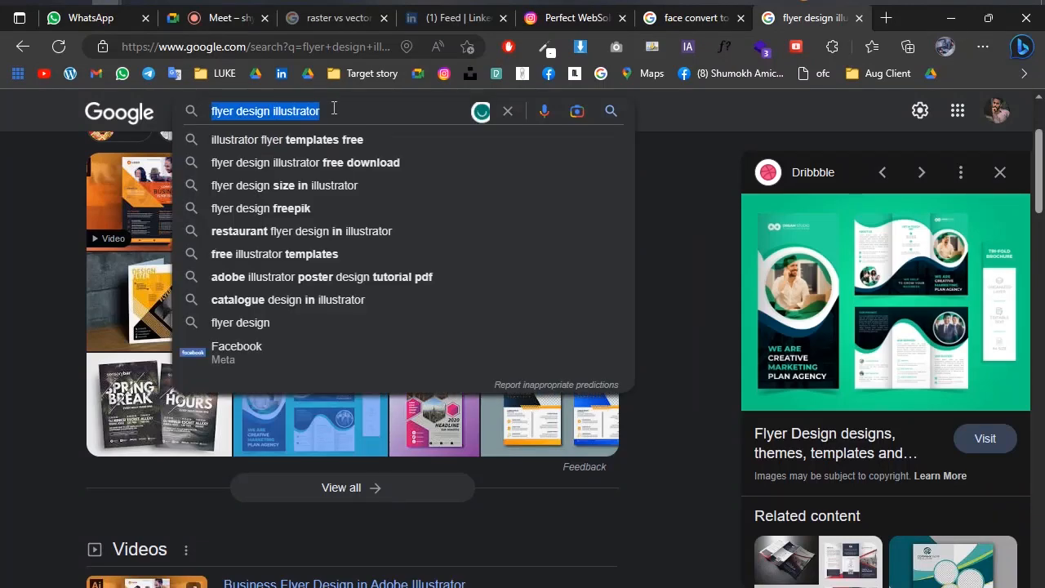
type("ar")
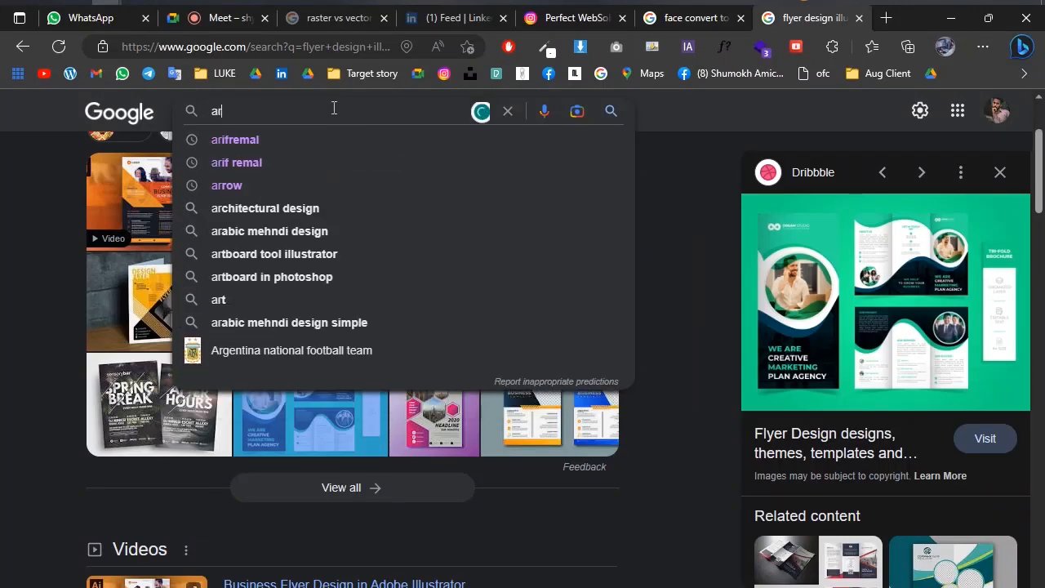
key("BackSpace")
key("BackSpace")
type("ca")
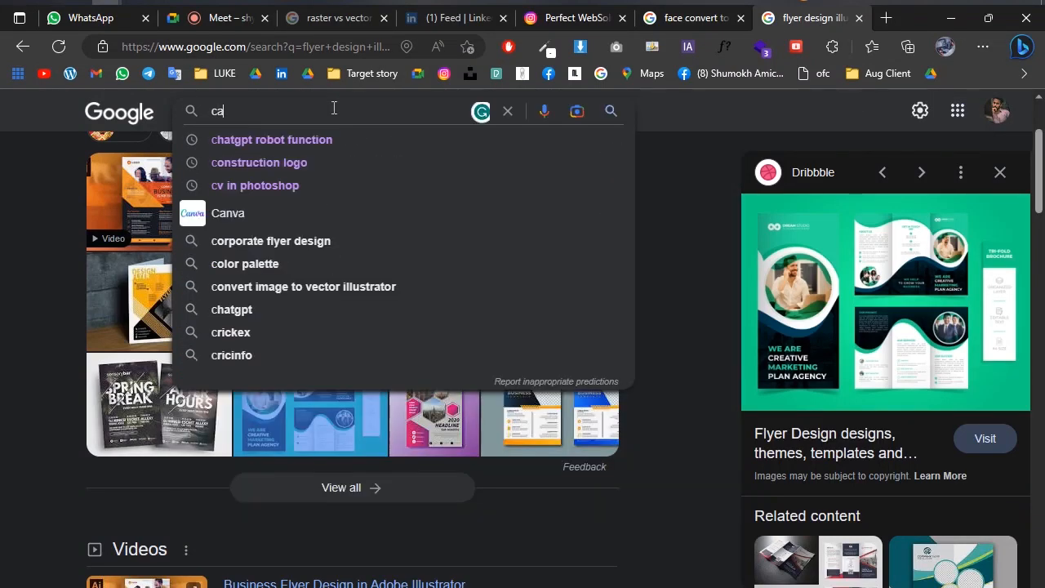
type("rtoon ve")
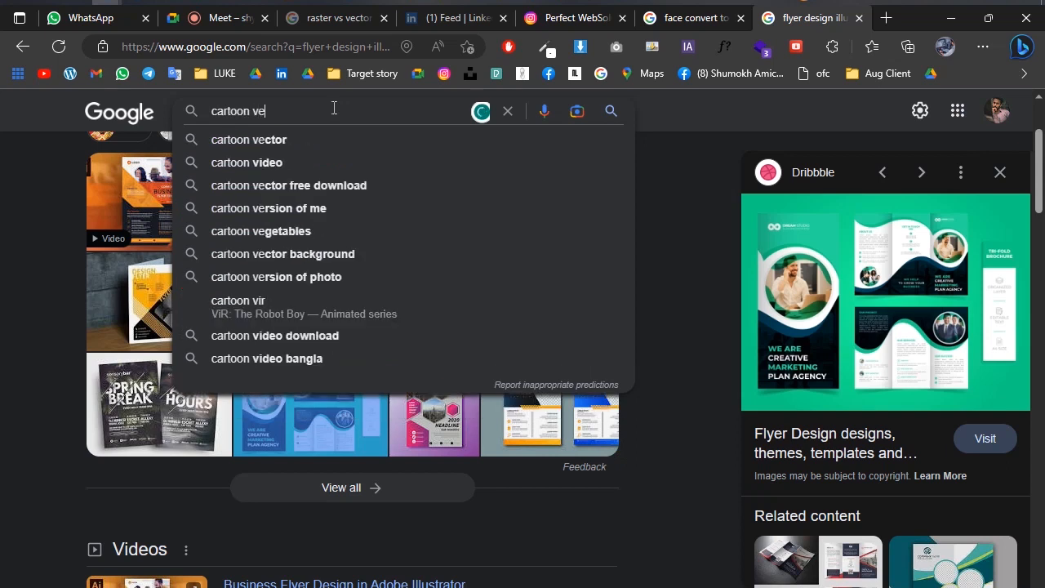
type("ctor")
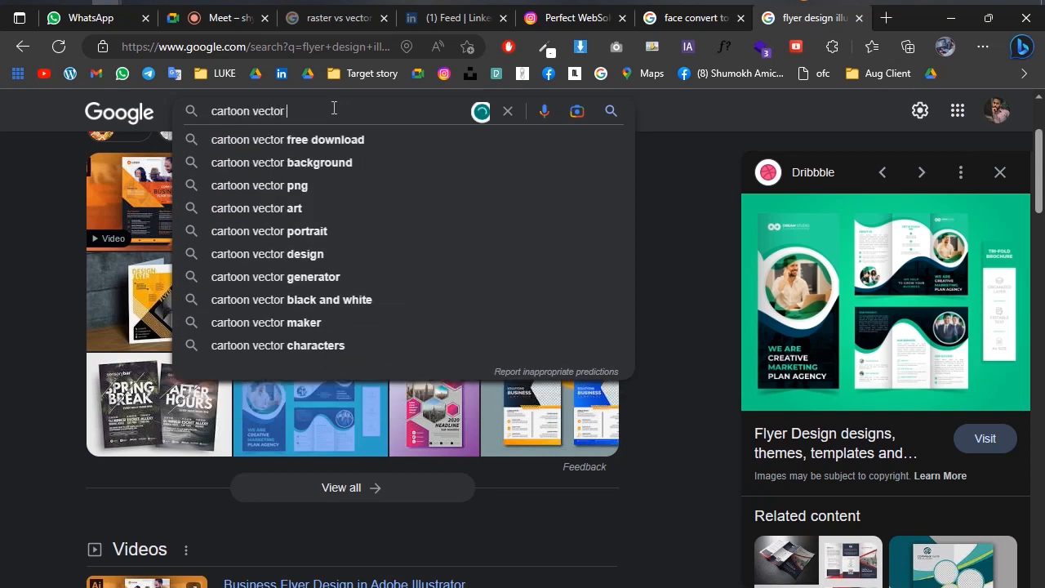
key("Down")
key("Down")
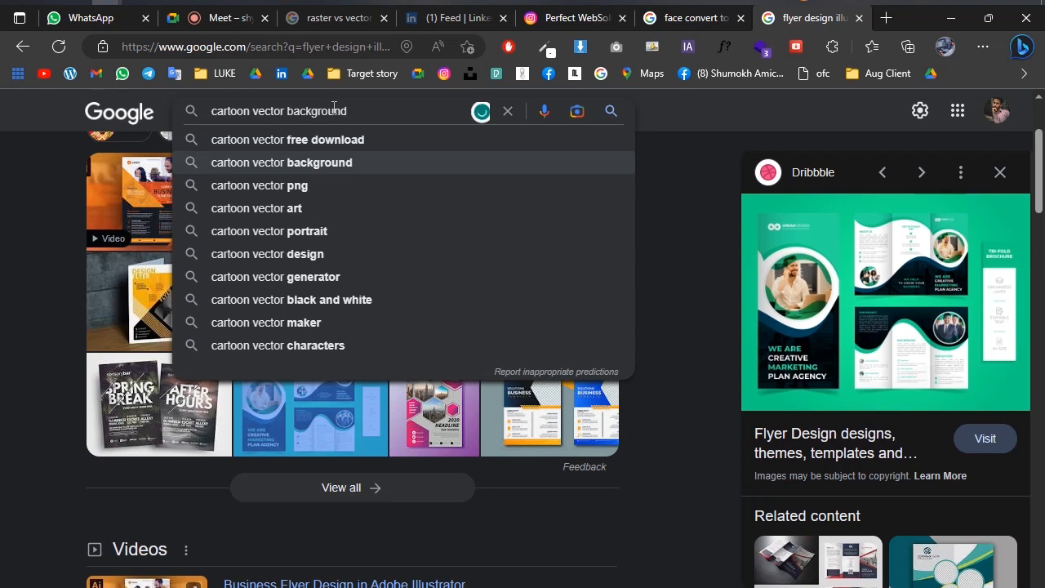
key("Down")
key("Down")
key("Return")
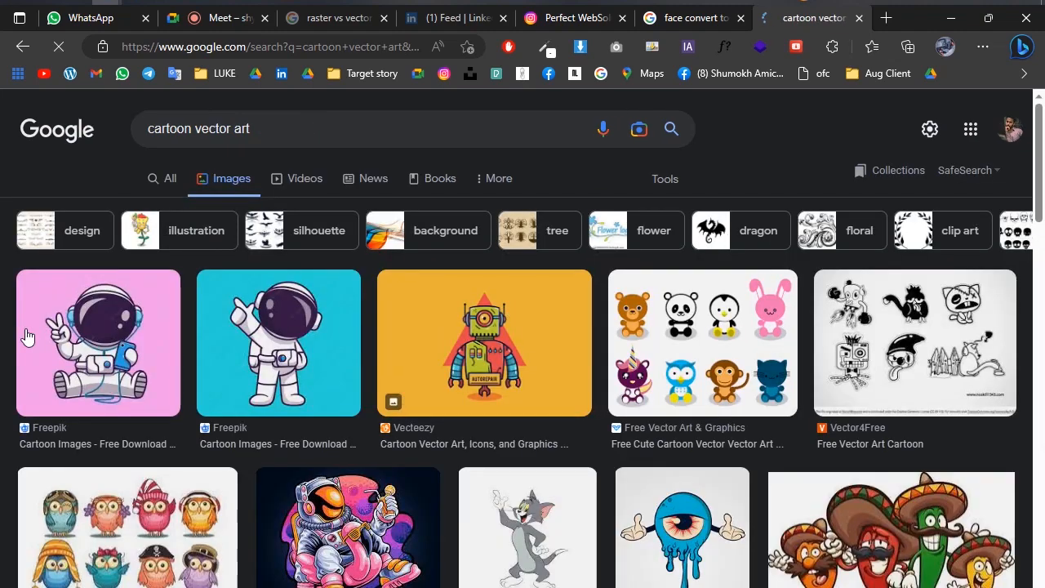
Open the "Free business man cartoon vector" result and copy its image.
scroll(26, 336, "down", 5)
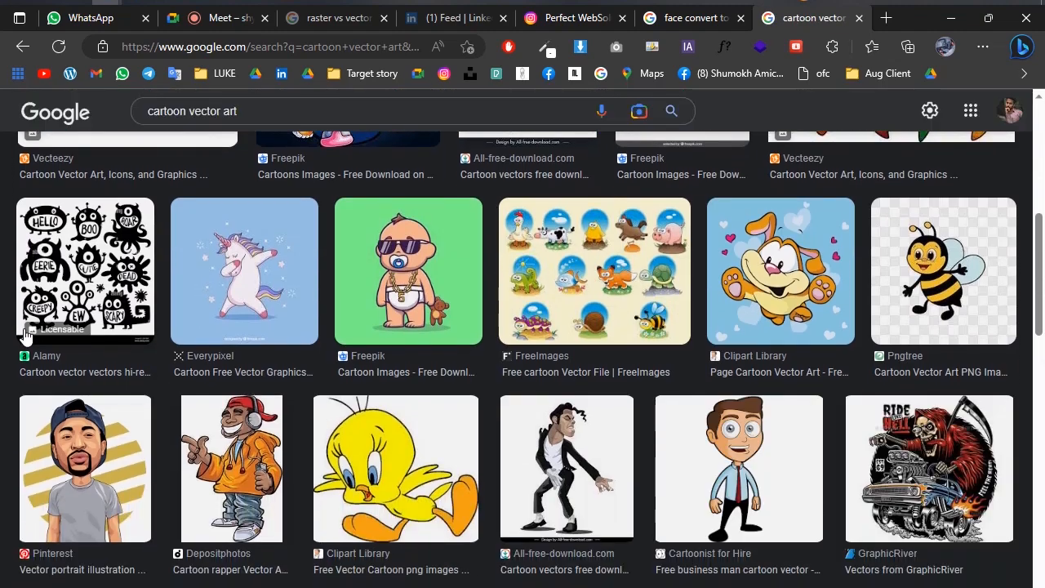
scroll(341, 309, "down", 1)
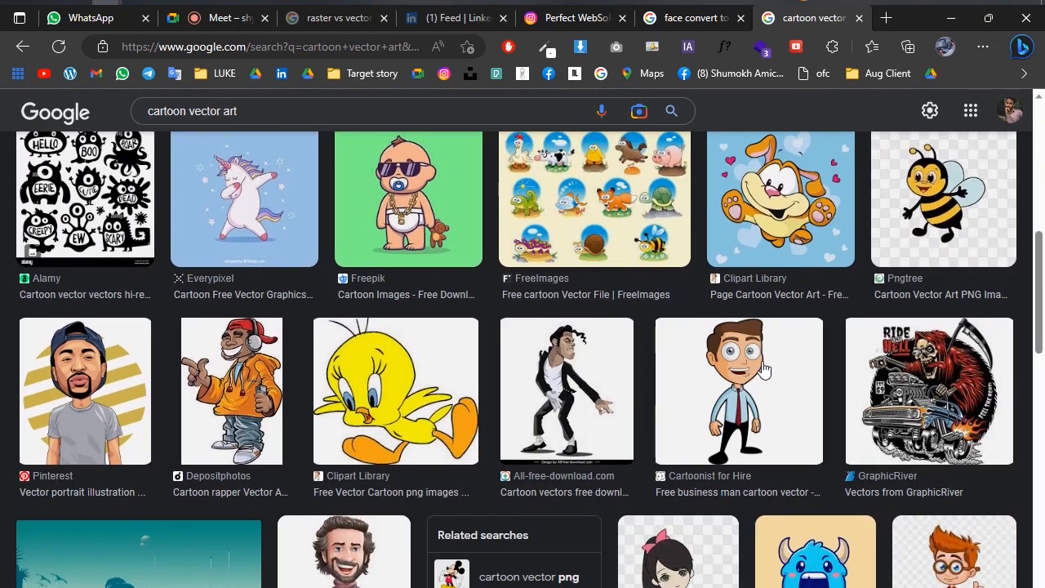
left_click(762, 361)
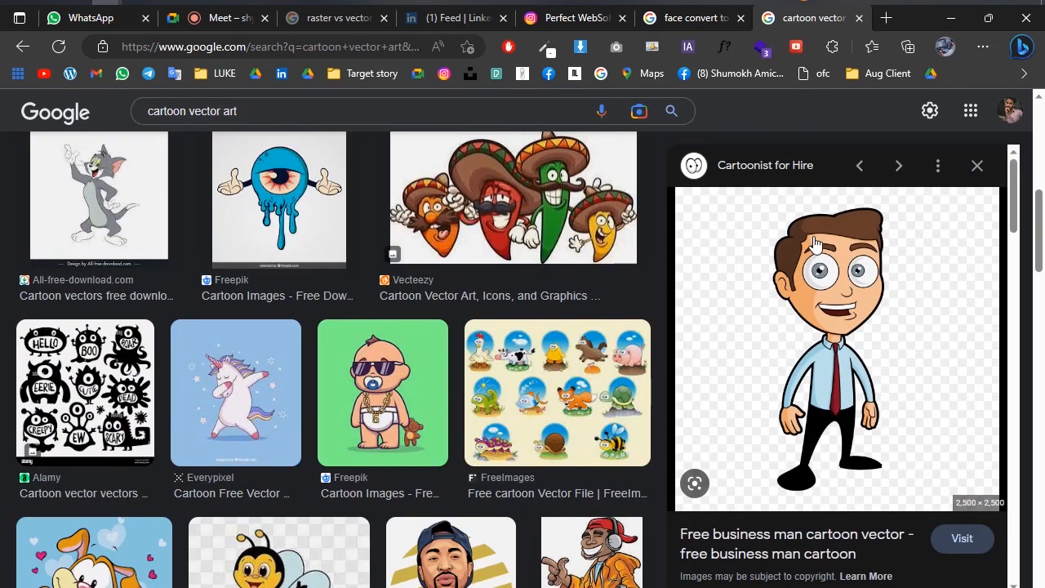
right_click(822, 283)
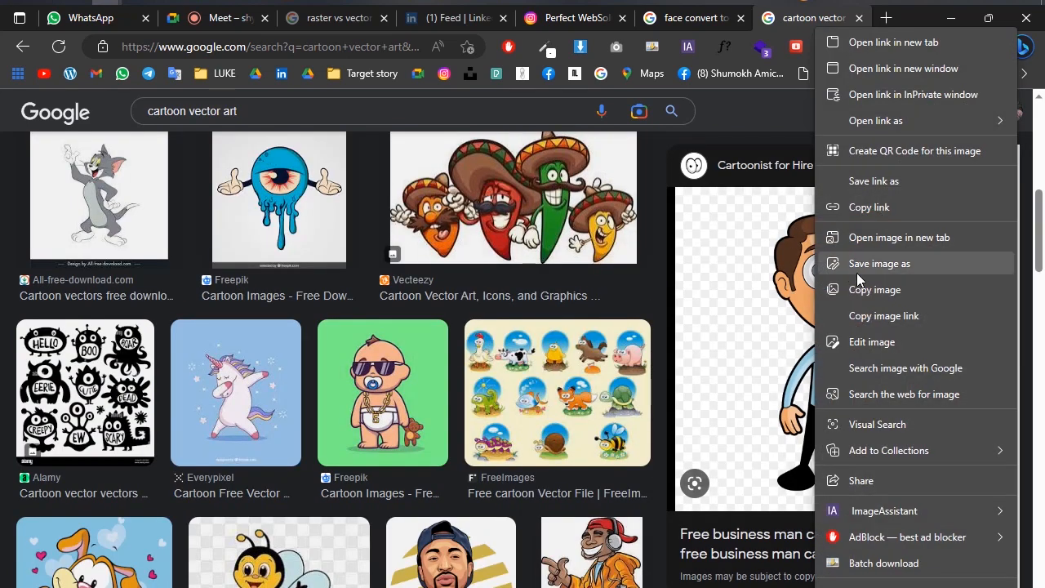
left_click(871, 284)
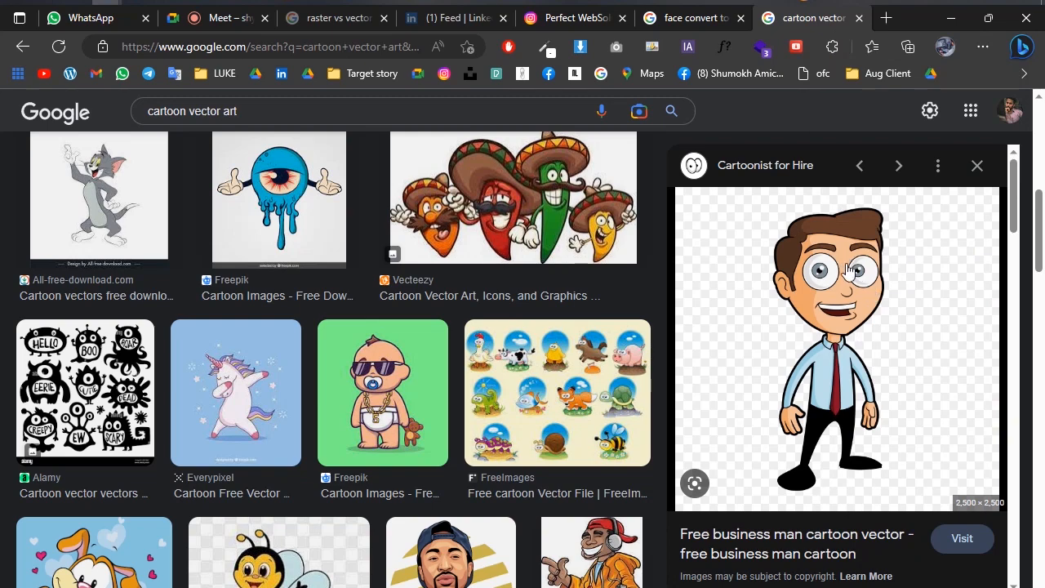
right_click(854, 290)
left_click(764, 292)
Switch back to Illustrator and paste the copied cartoon image into the Untitled-4 document.
key("alt+Tab")
left_click(476, 390)
key("ctrl+v")
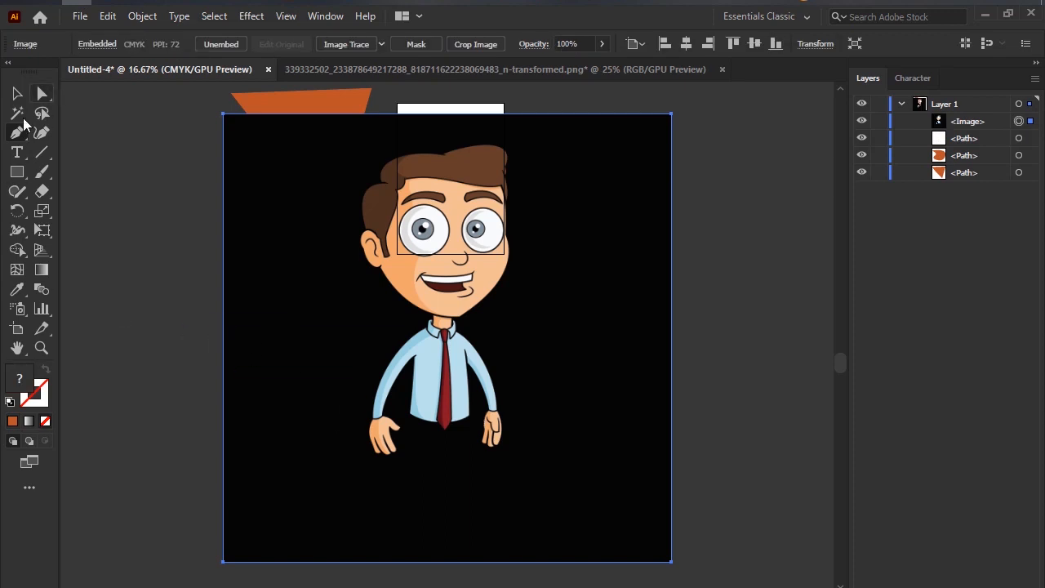
Move the pasted cartoon image to the empty canvas right of the artboard with the Selection tool and deselect it.
left_click(18, 97)
left_click_drag(537, 275, 545, 236)
scroll(666, 282, "down", 3)
scroll(654, 265, "up", 3)
scroll(545, 237, "down", 3)
scroll(490, 245, "right", 3)
left_click_drag(267, 245, 528, 253)
left_click(390, 332)
Sample the lighter brown of the cartoon man's hair with the Eyedropper and accept 653E29 as the fill colour.
scroll(626, 292, "up", 3)
scroll(420, 280, "up", 2)
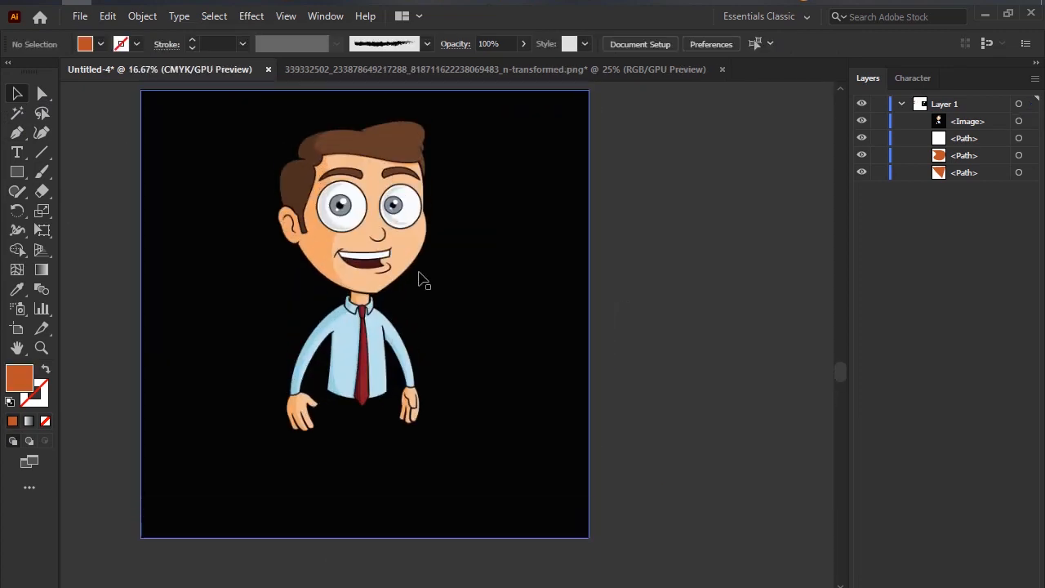
scroll(420, 282, "up", 1)
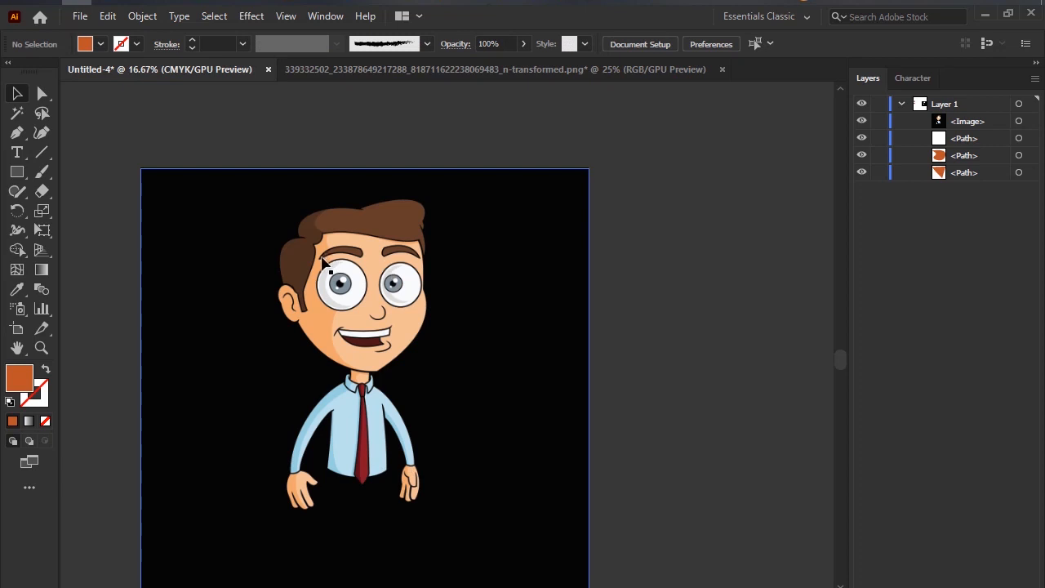
scroll(322, 260, "up", 2)
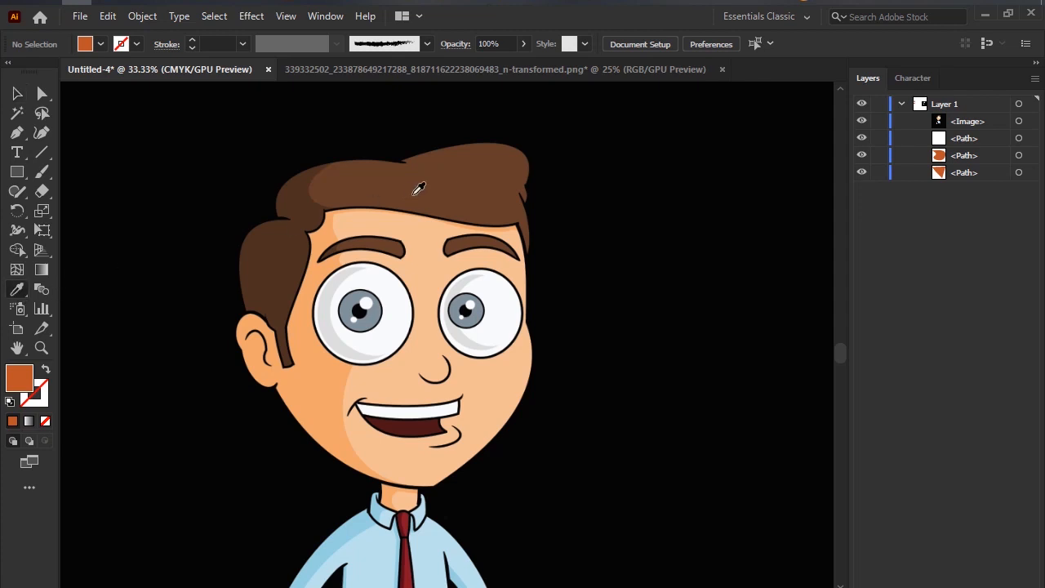
left_click(437, 185)
double_click(19, 377)
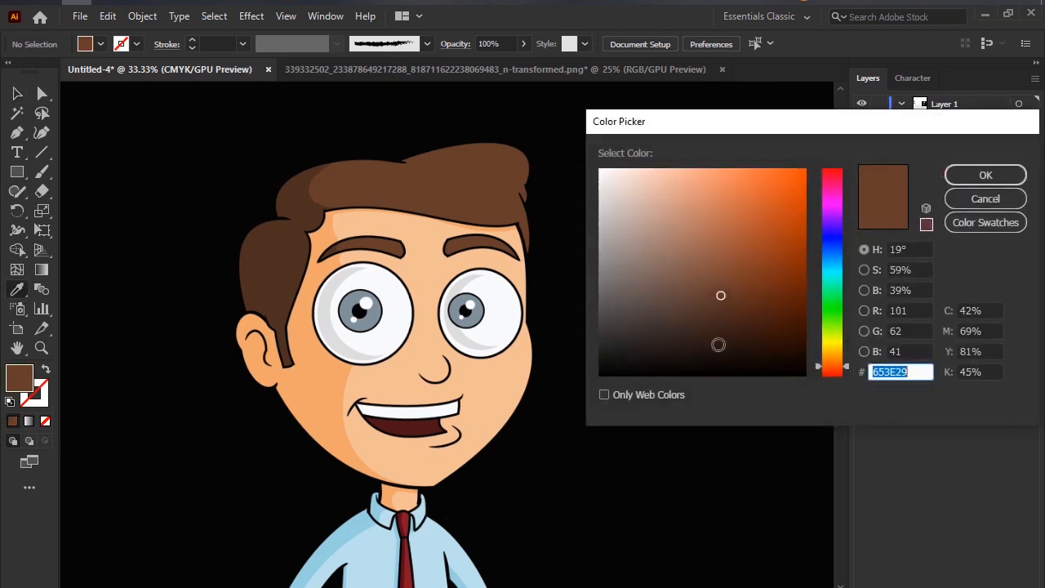
left_click(980, 177)
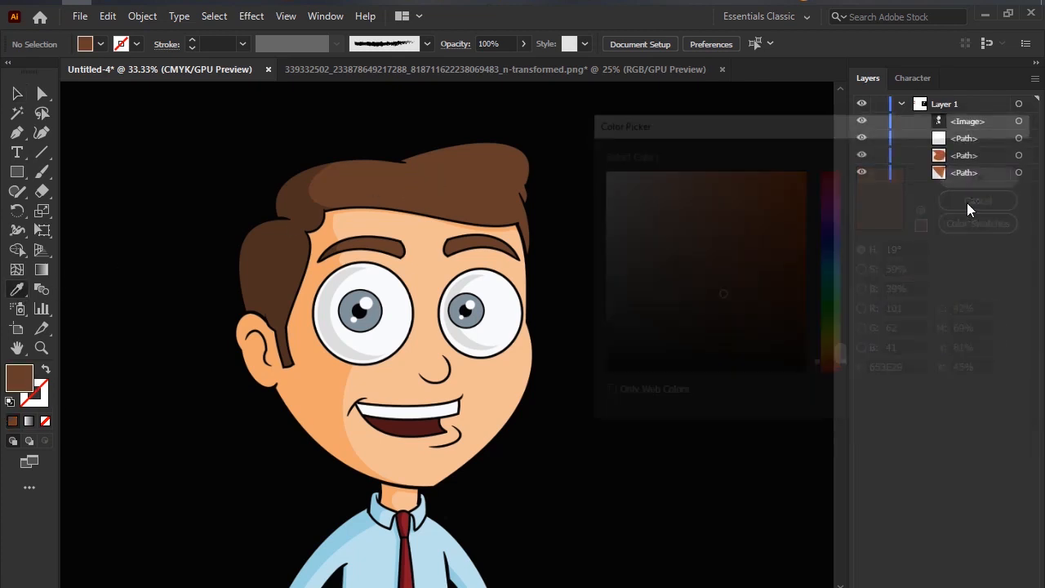
Start a Pen tool path above the cartoon's ear, curving around the hair edge and down to the sideburn's tip.
left_click(16, 132)
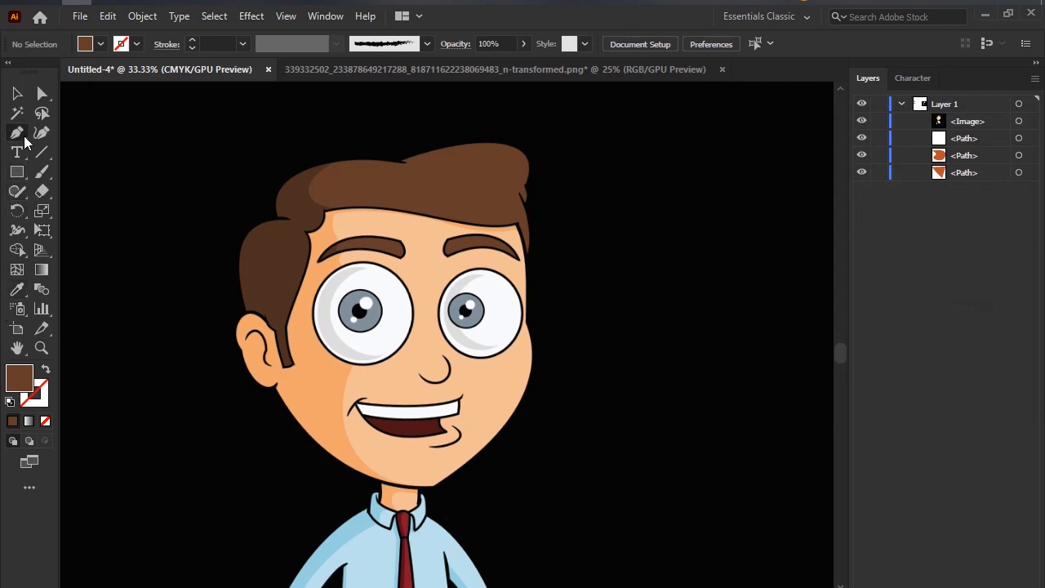
left_click(76, 133)
left_click(242, 317)
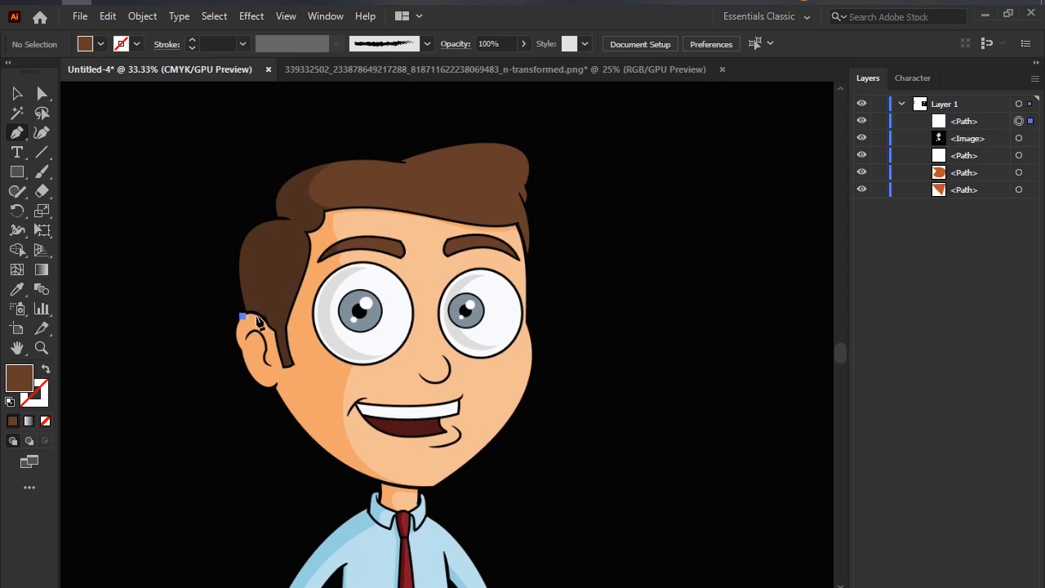
left_click(272, 330)
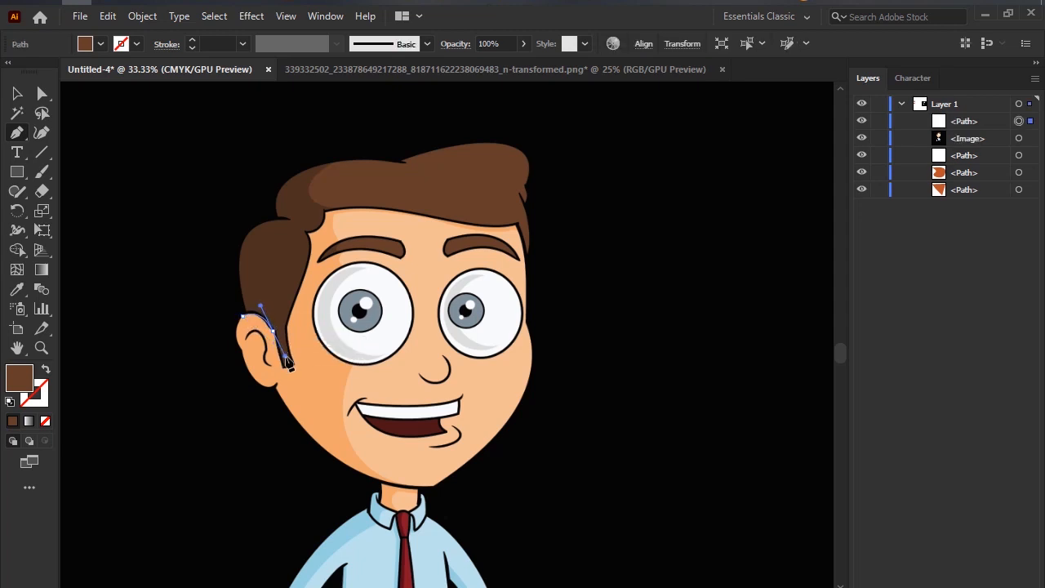
left_click_drag(288, 363, 285, 356)
left_click(272, 330)
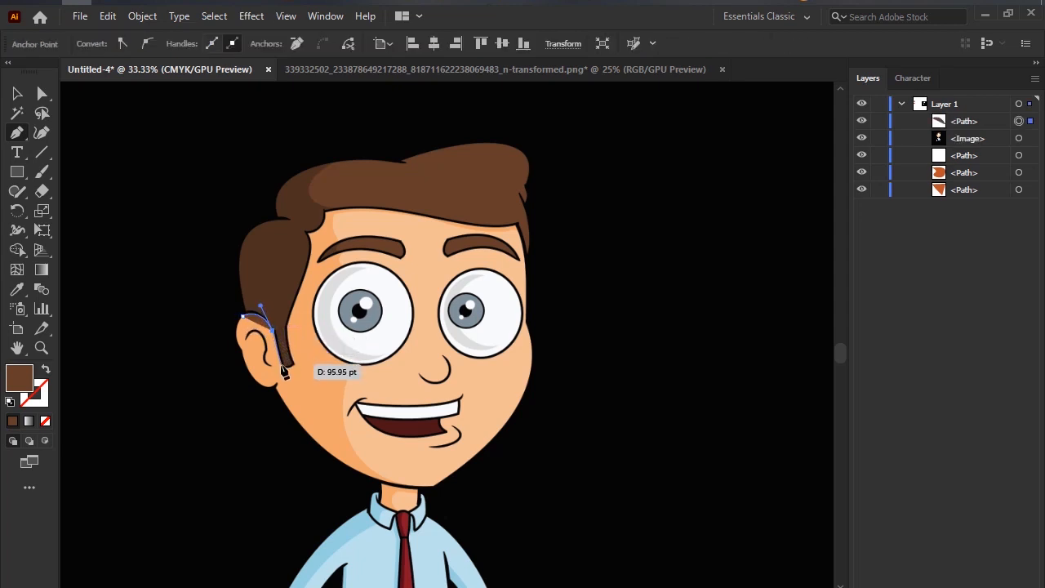
left_click(283, 368)
left_click(293, 367)
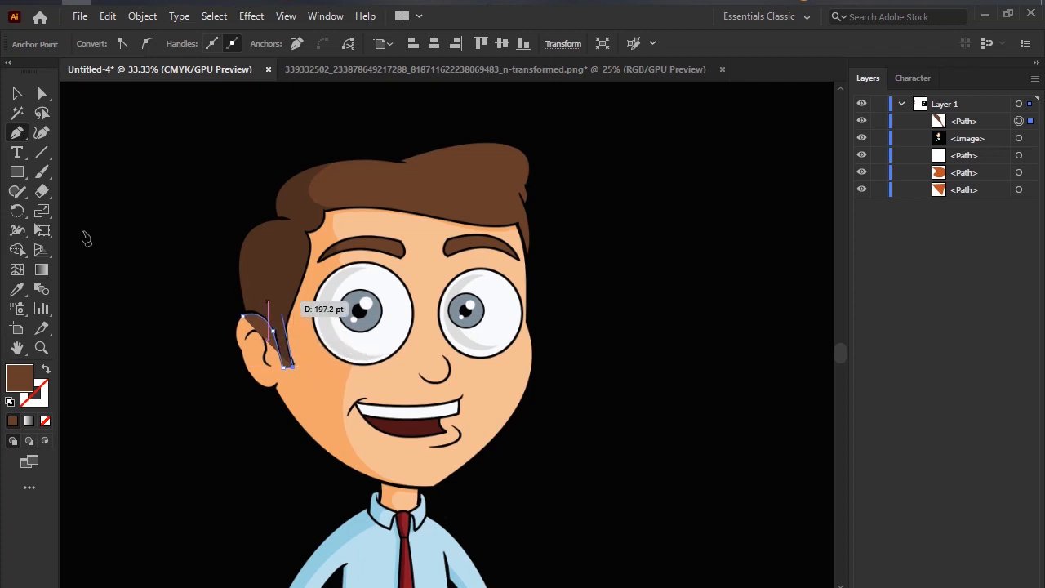
Swap the path's fill and stroke, and continue tracing up the sideburn's front edge towards the forehead.
left_click(46, 374)
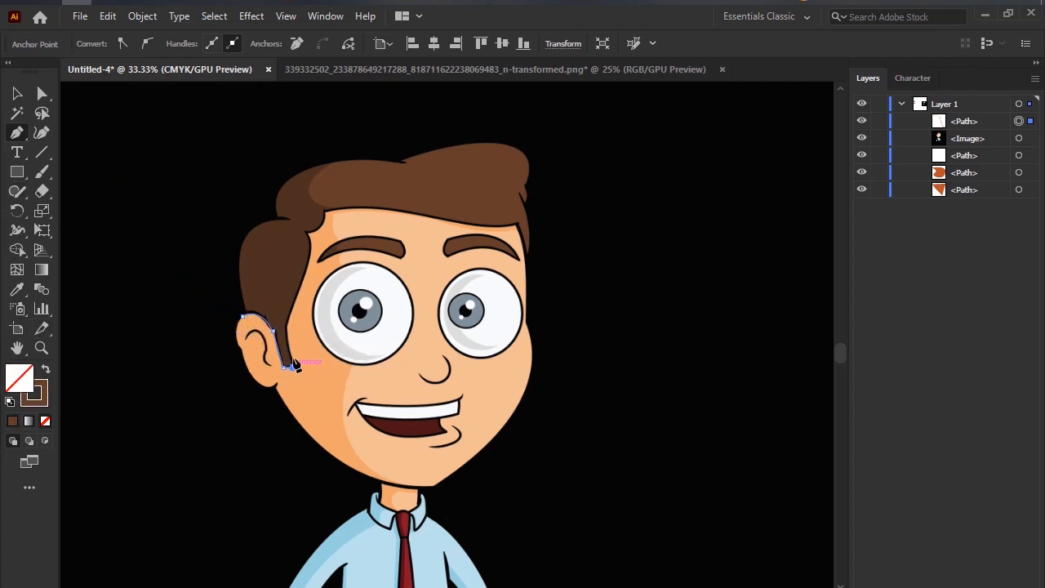
left_click(288, 330)
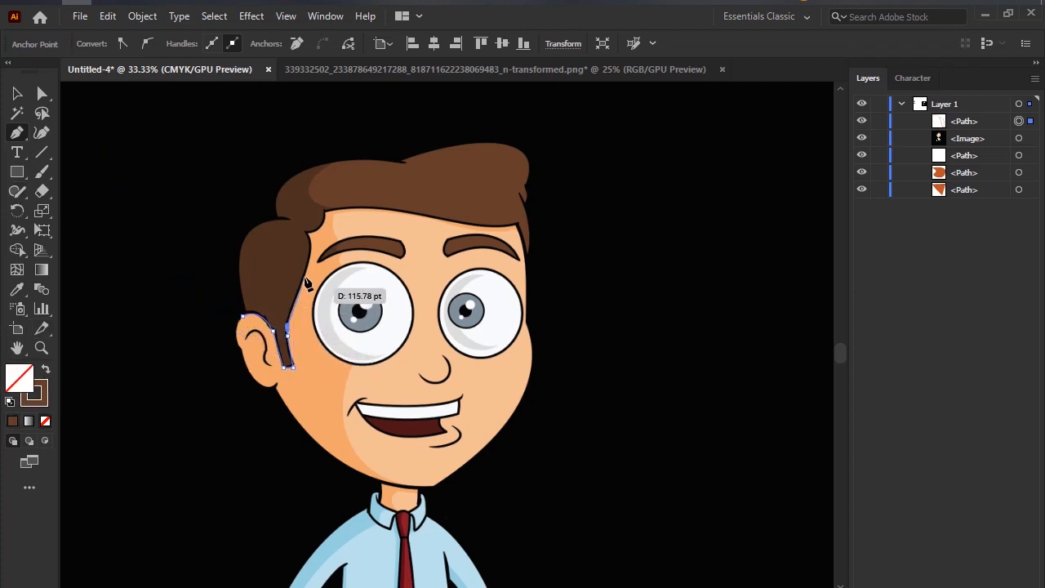
left_click(305, 272)
left_click(311, 236)
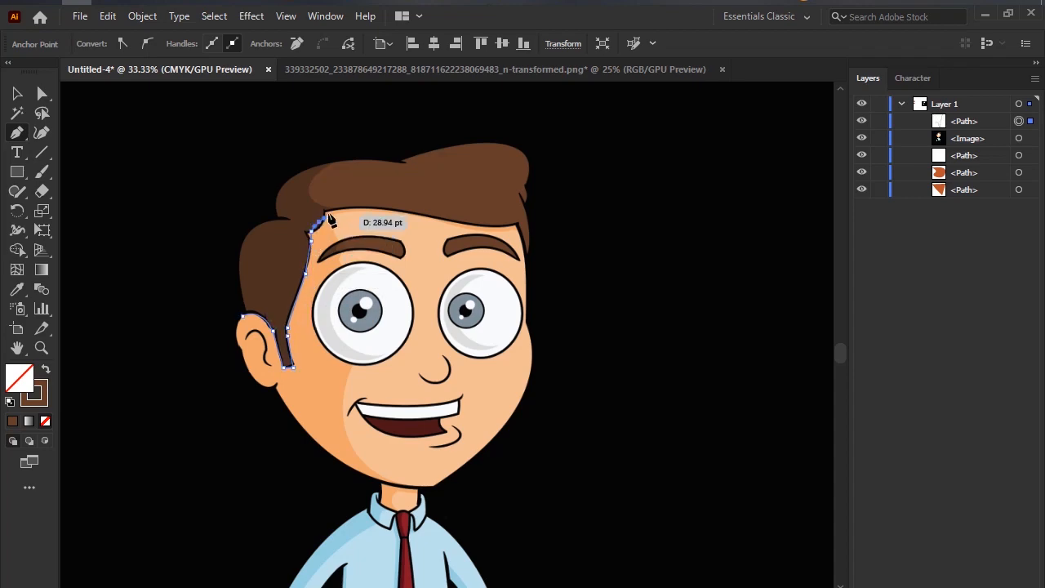
Add a smooth anchor on the dark hair's edge beside the left eyebrow, with its handle pulled up to the hairline notch.
scroll(317, 249, "up", 7)
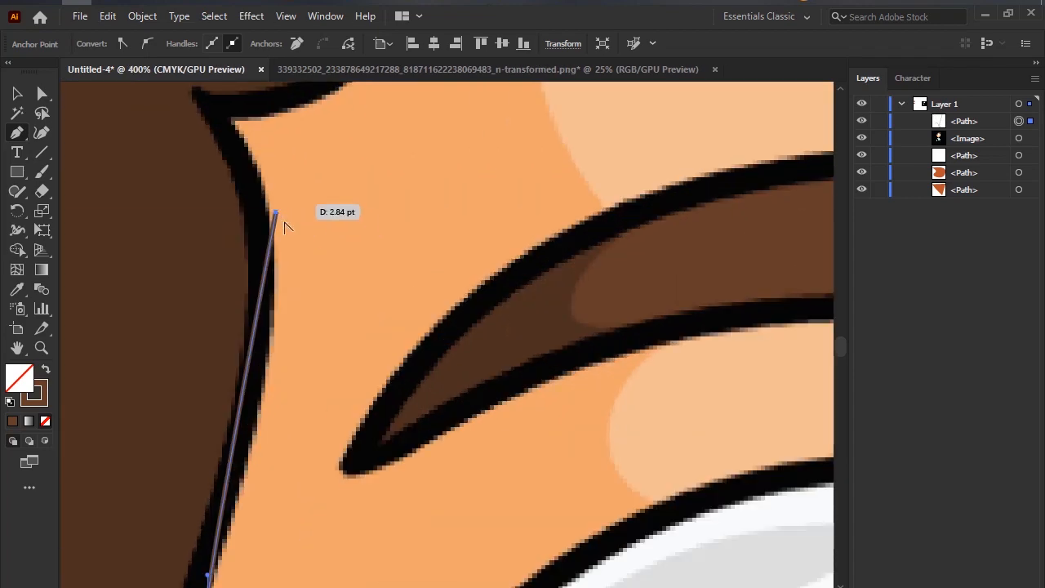
scroll(282, 219, "down", 3)
left_click_drag(279, 218, 264, 169)
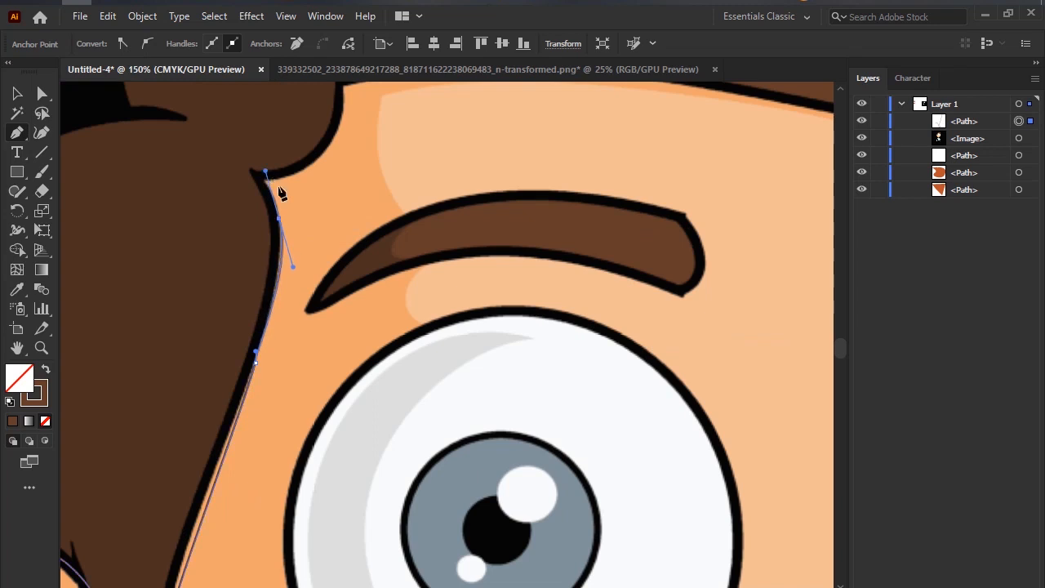
Continue the hair path through the notch and along the forehead hairline to the corner above the right eyebrow, with curved segments.
left_click(279, 218)
left_click(264, 174)
scroll(273, 180, "down", 3)
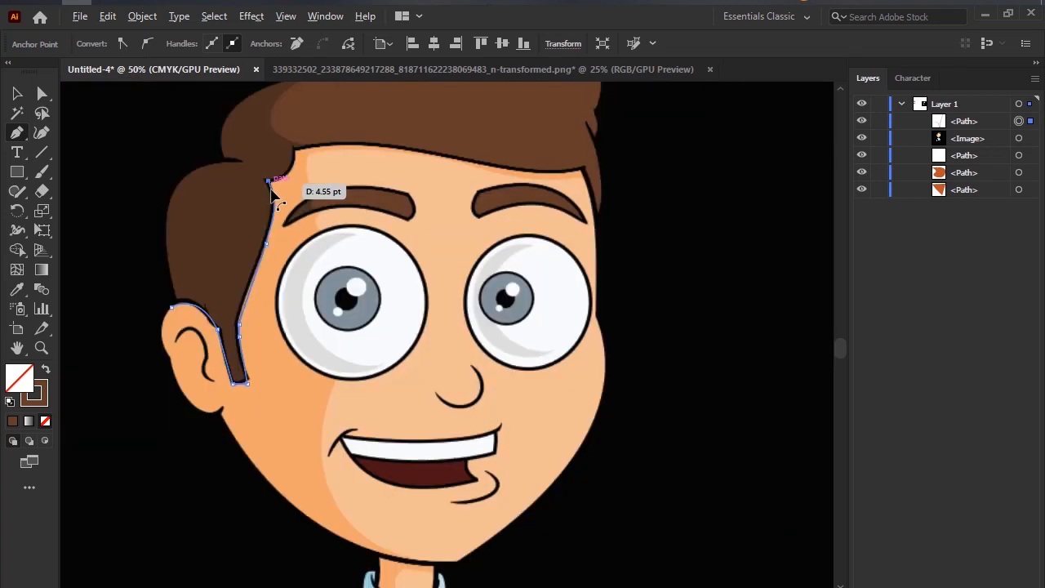
left_click_drag(296, 150, 296, 119)
left_click(296, 149)
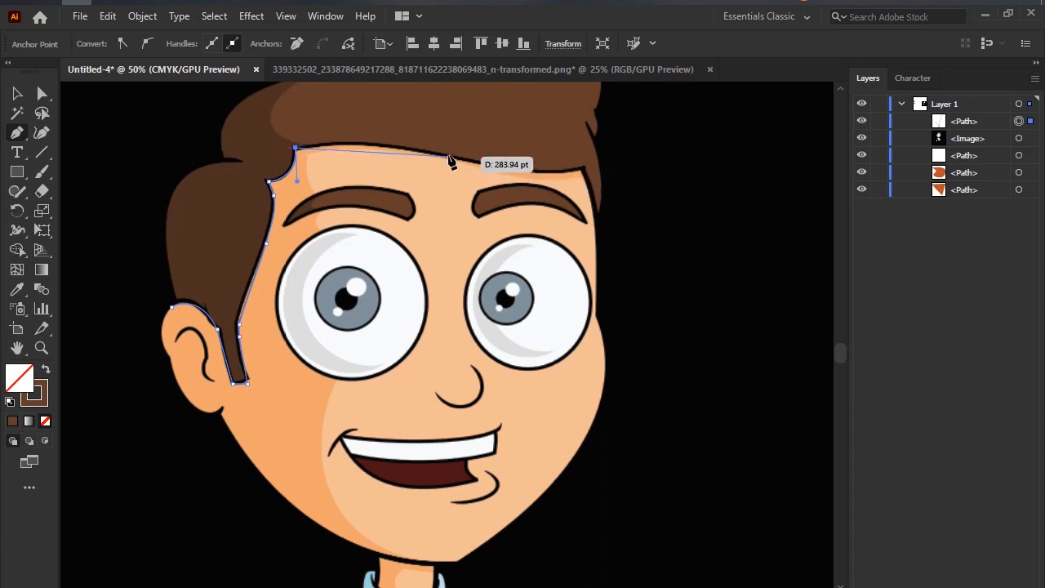
left_click_drag(448, 154, 520, 174)
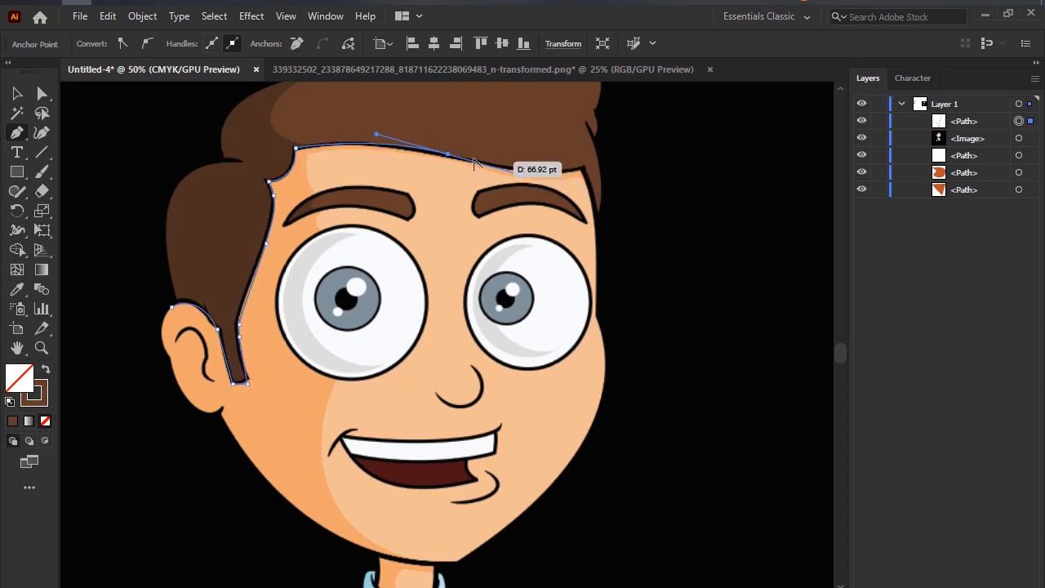
left_click(447, 155)
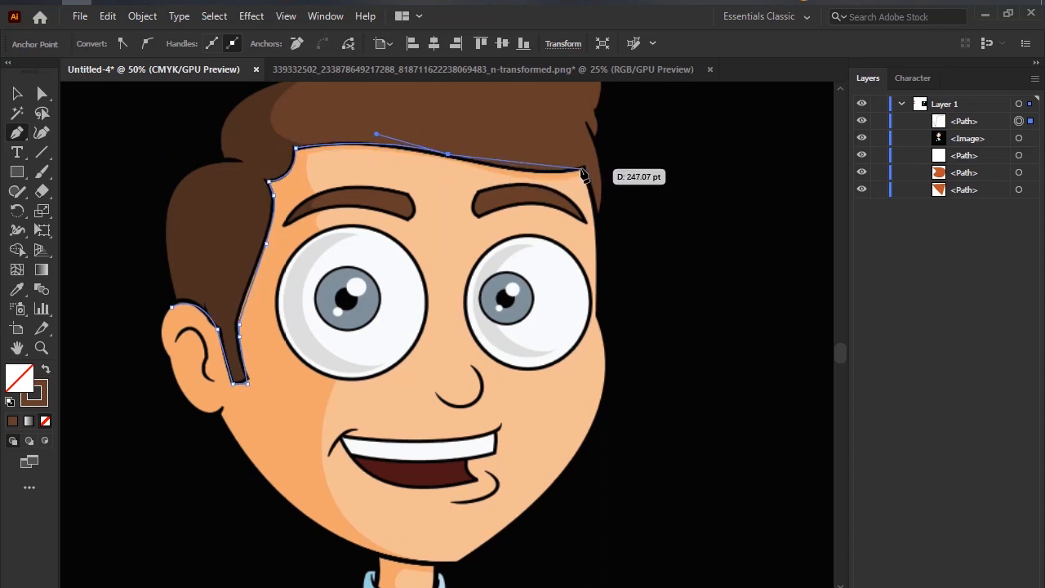
left_click_drag(583, 171, 626, 156)
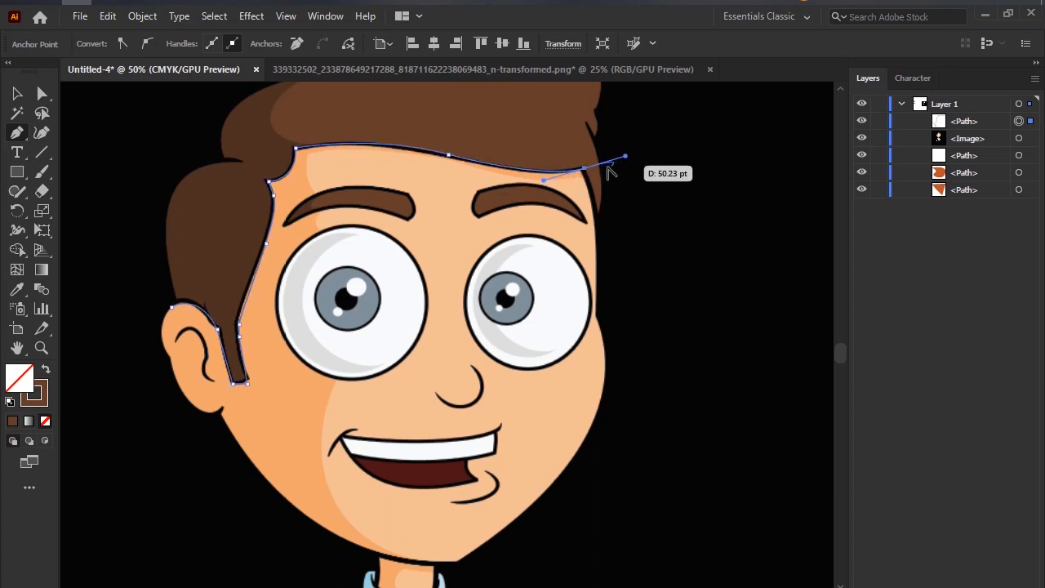
left_click(585, 169)
Trace the narrow strand of hair beside the right eyebrow down to its tip and back up its outer edge to the hair's side notch.
left_click(595, 206)
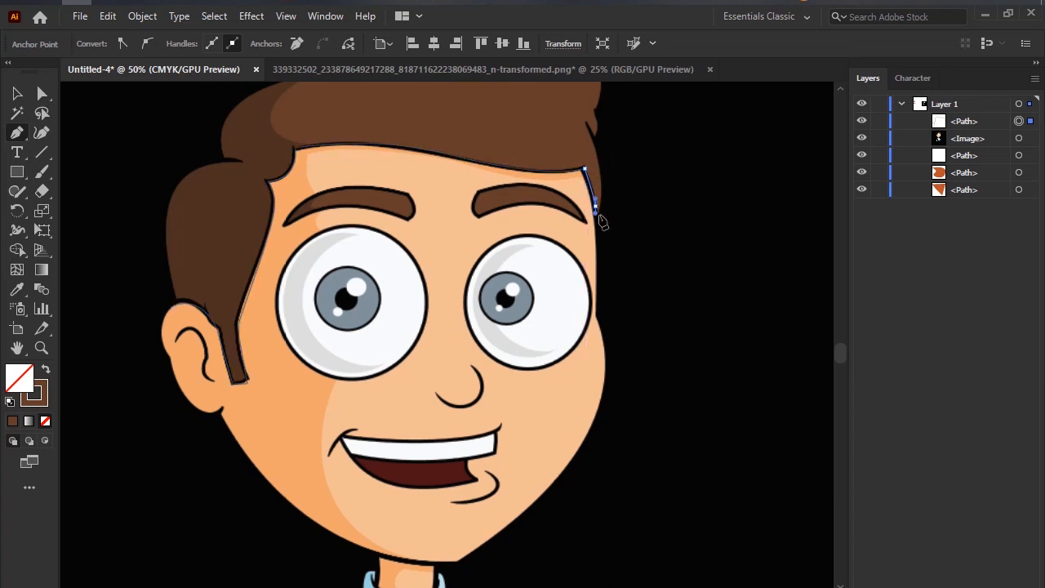
left_click_drag(600, 215, 598, 222)
left_click(595, 206)
left_click(598, 210)
left_click_drag(602, 178, 586, 246)
left_click(588, 230)
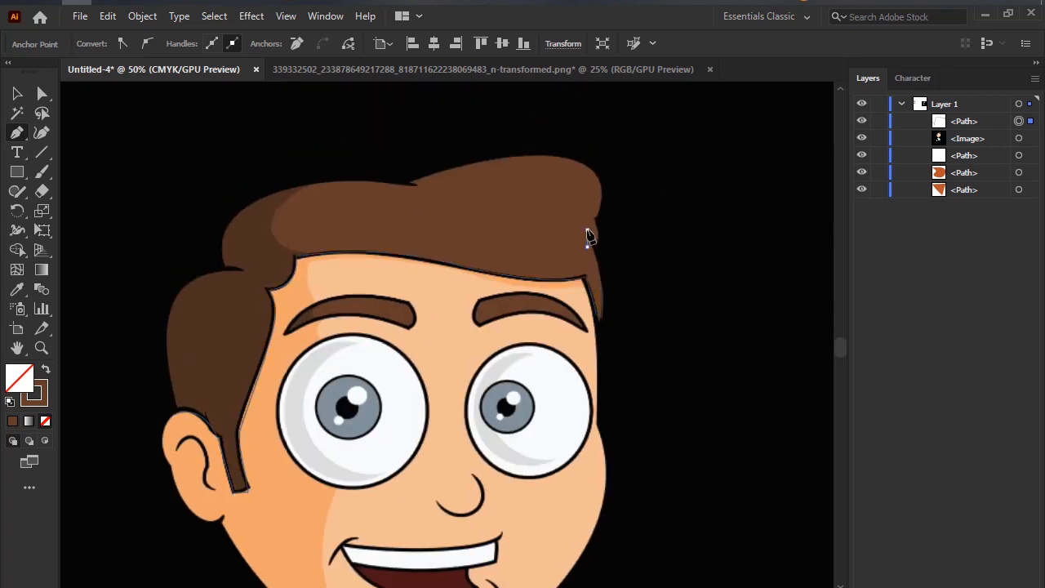
left_click(595, 240)
left_click(598, 224)
left_click(596, 213)
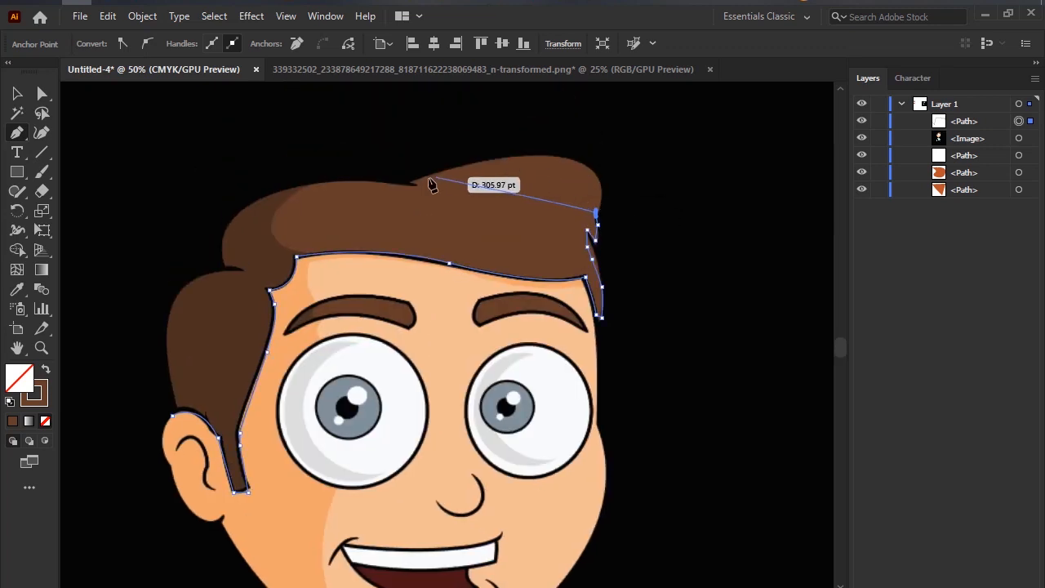
Trace the top outline of the hair with long curves, through the upper notch and down to the notch at the back.
left_click_drag(435, 173, 229, 224)
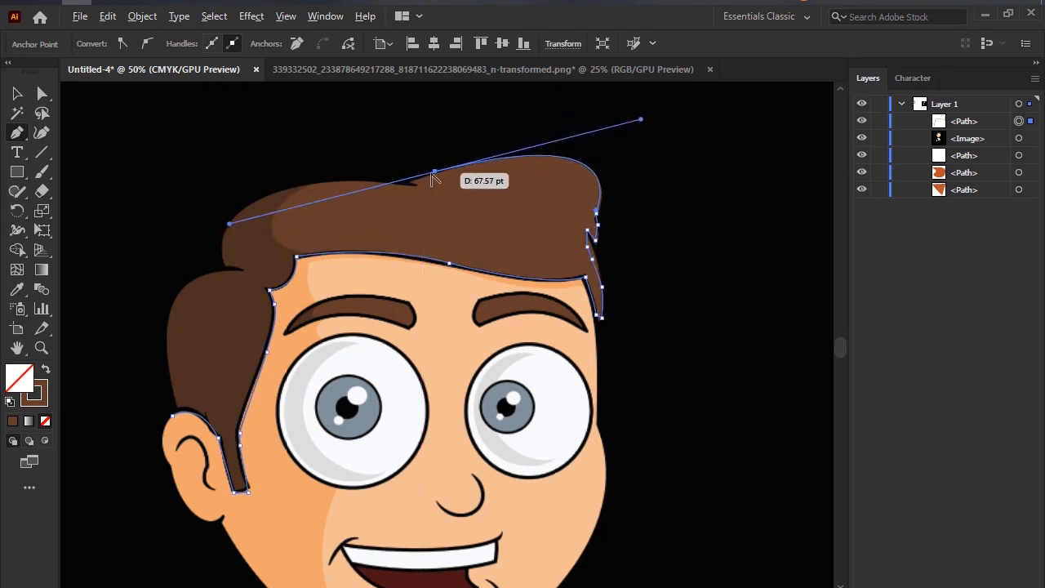
left_click(421, 187)
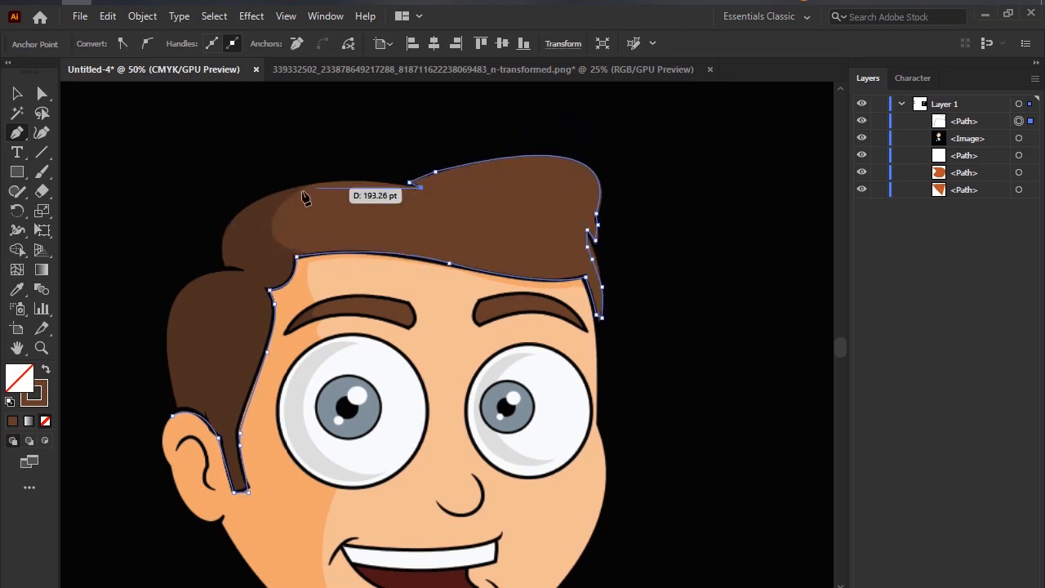
left_click_drag(225, 264, 245, 373)
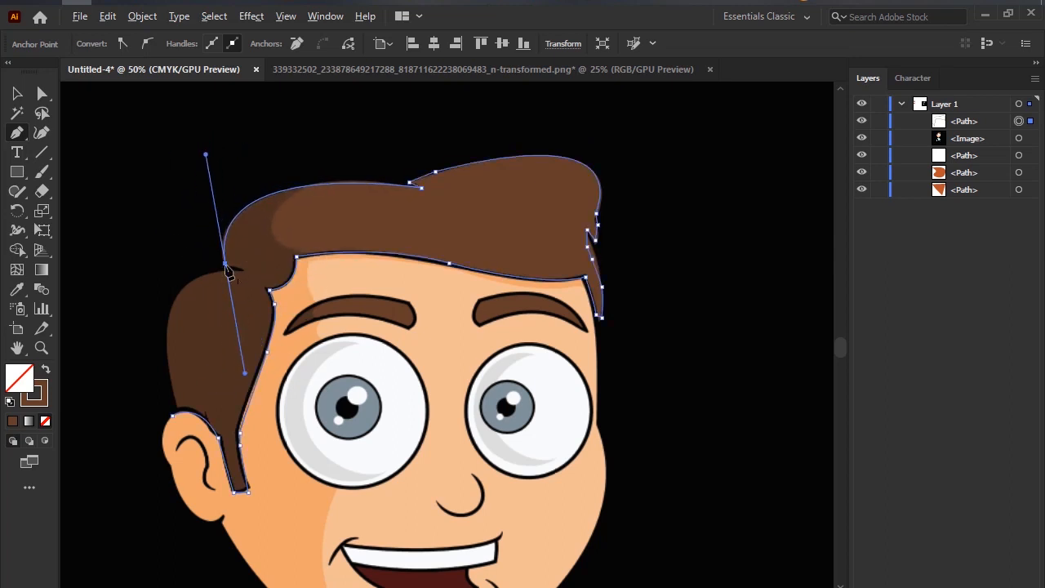
left_click(229, 268)
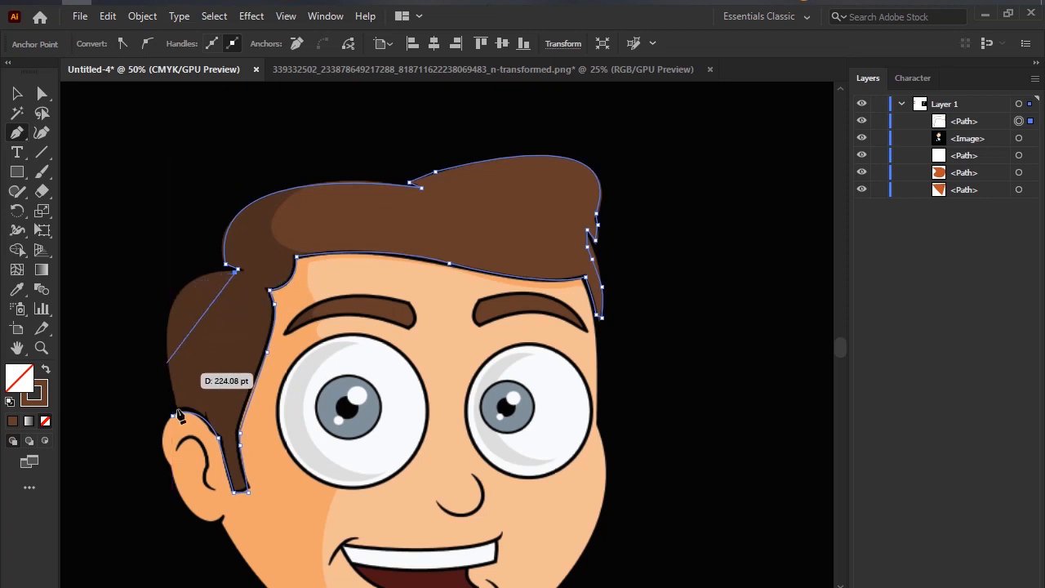
Trace the back of the hair with a smooth anchor halfway down, ending at the path's starting point above the ear.
left_click_drag(173, 415, 184, 527)
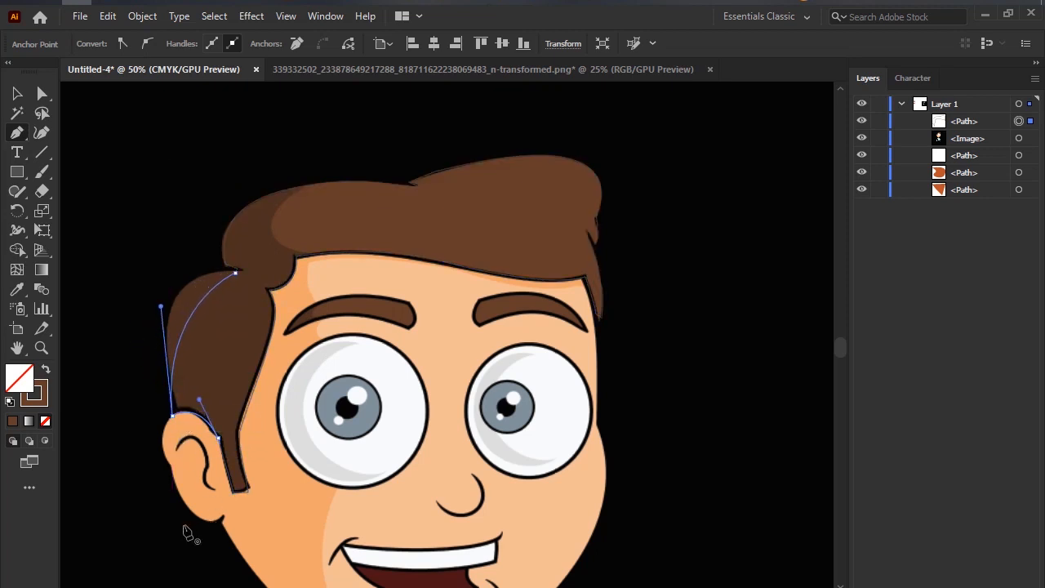
key("ctrl+z")
left_click_drag(166, 344, 173, 419)
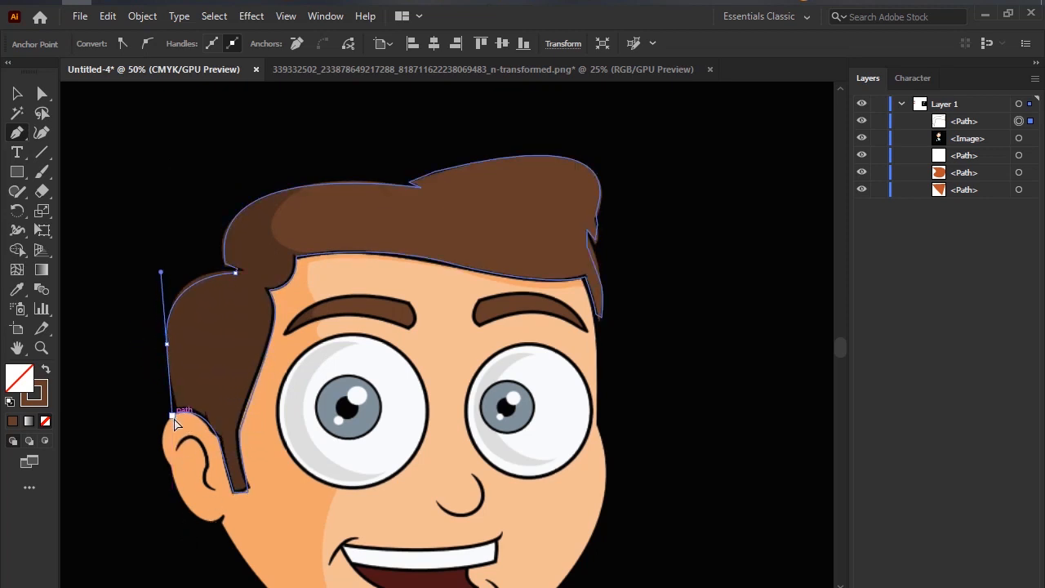
left_click(166, 344)
scroll(178, 417, "down", 1)
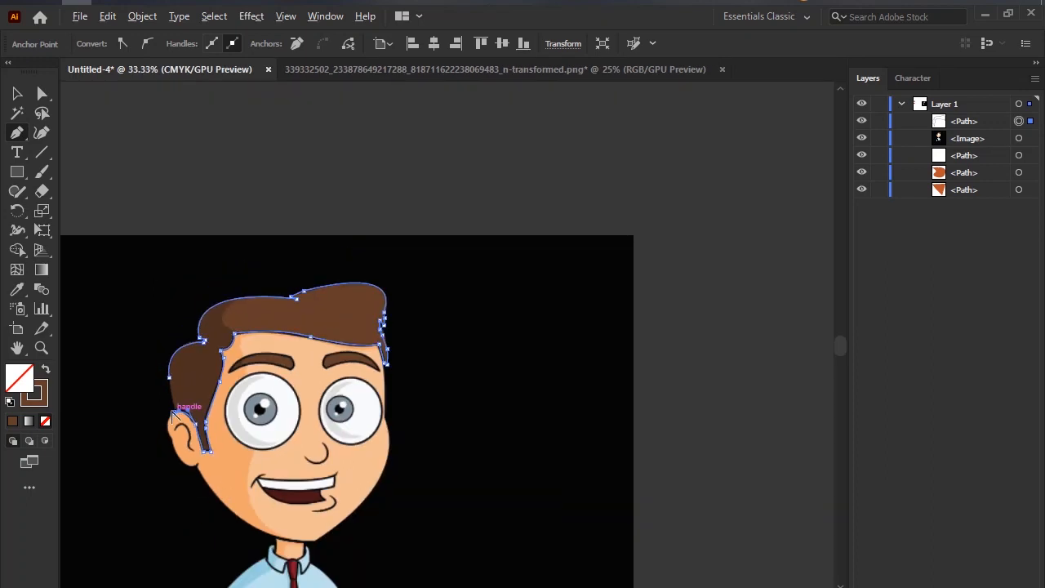
scroll(176, 419, "up", 1)
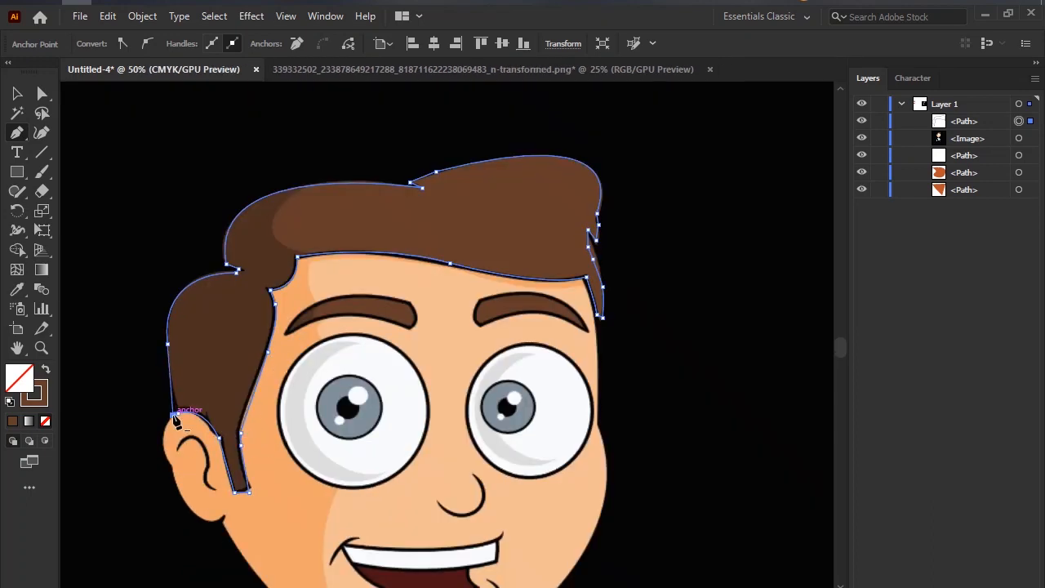
scroll(175, 421, "down", 5)
scroll(67, 374, "up", 2)
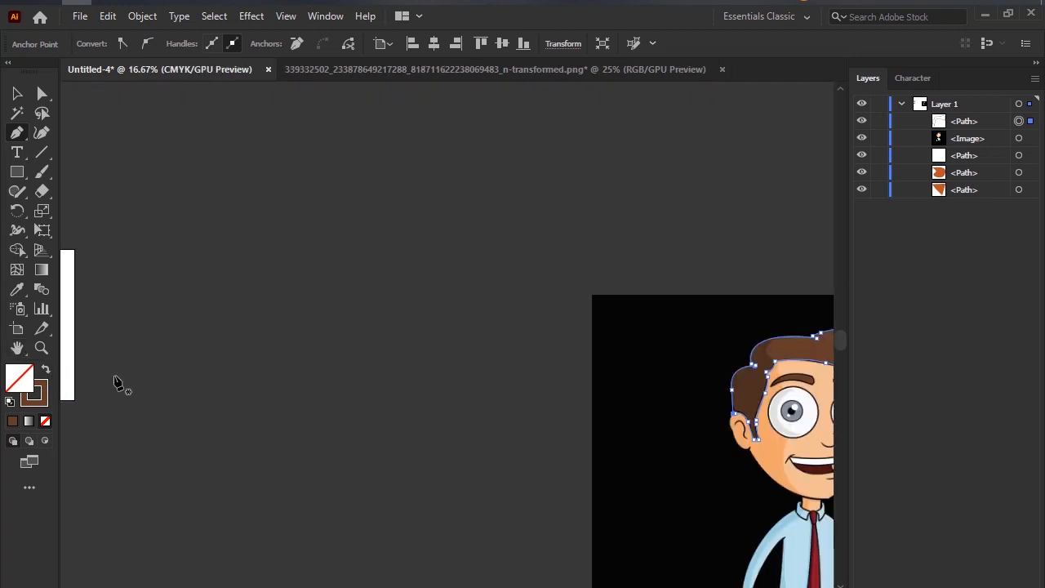
Mark the fill and stroke swatches with freehand circles in a screen-capture overlay and discard the capture.
key("Print")
left_click_drag(1, 331, 105, 517)
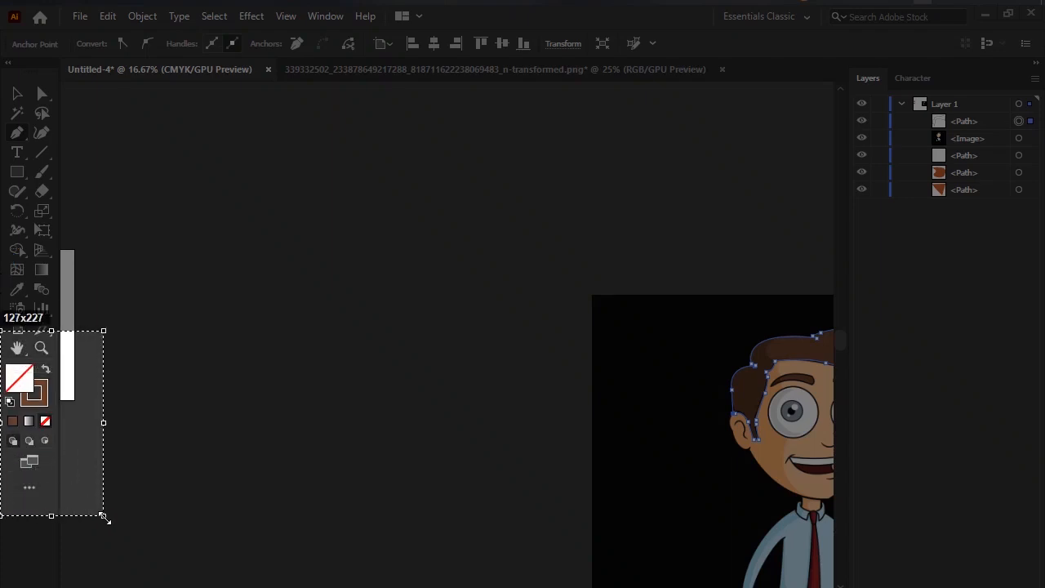
left_click(23, 366)
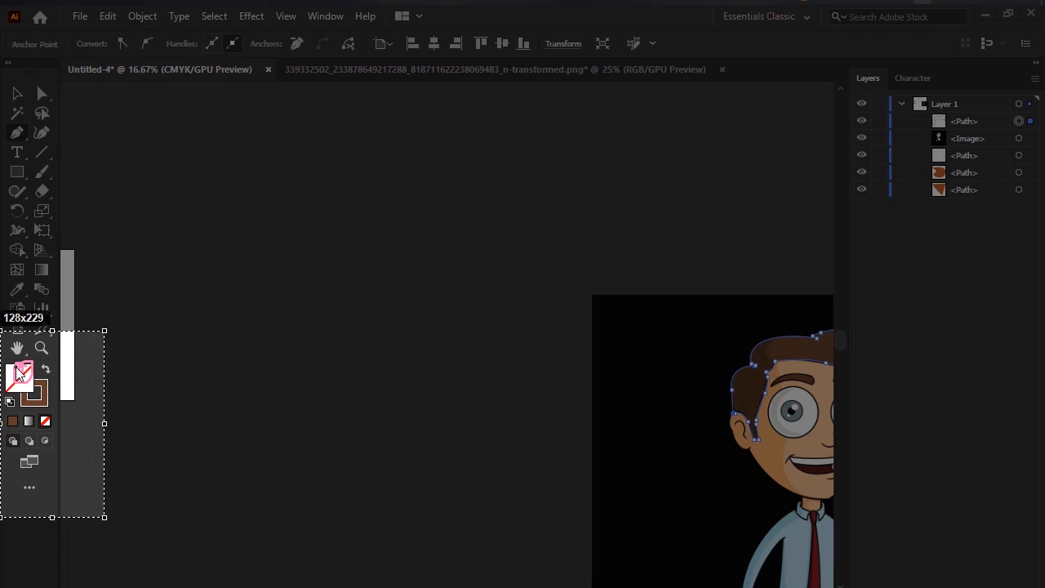
mouse_move(15, 367)
left_mouse_down()
mouse_move(63, 399)
mouse_move(50, 384)
mouse_move(43, 410)
left_mouse_up()
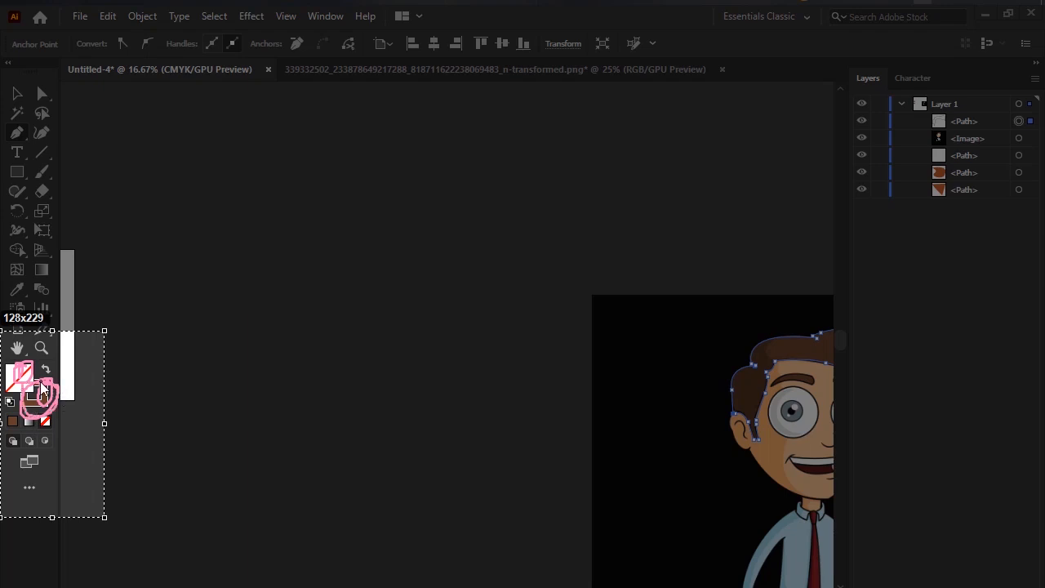
left_click_drag(44, 400, 52, 386)
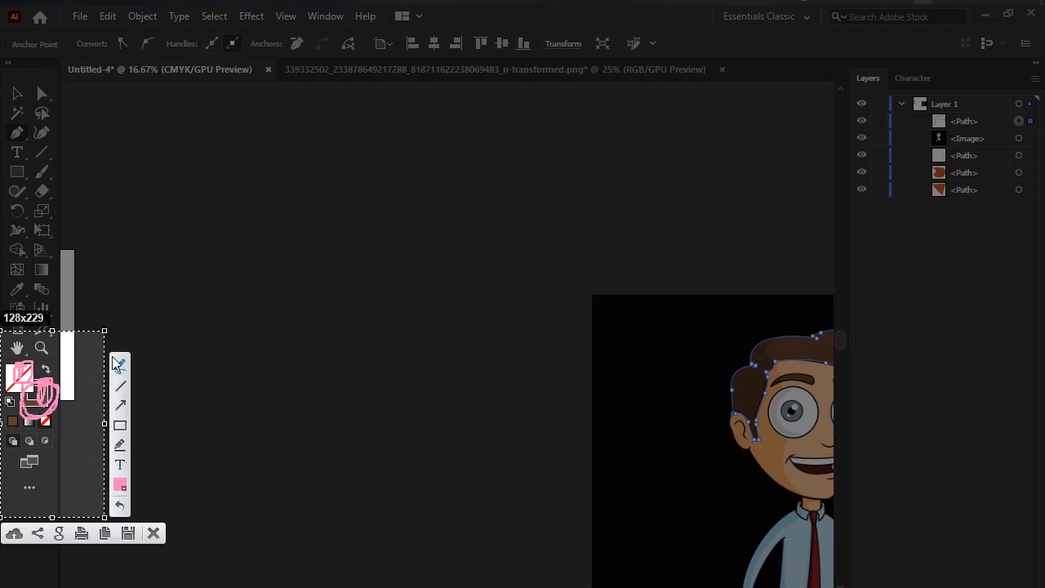
left_click(152, 534)
Mark the traced path's edge and the inside of the side hair with freehand strokes in a screen-capture overlay, and discard it.
scroll(778, 419, "up", 4)
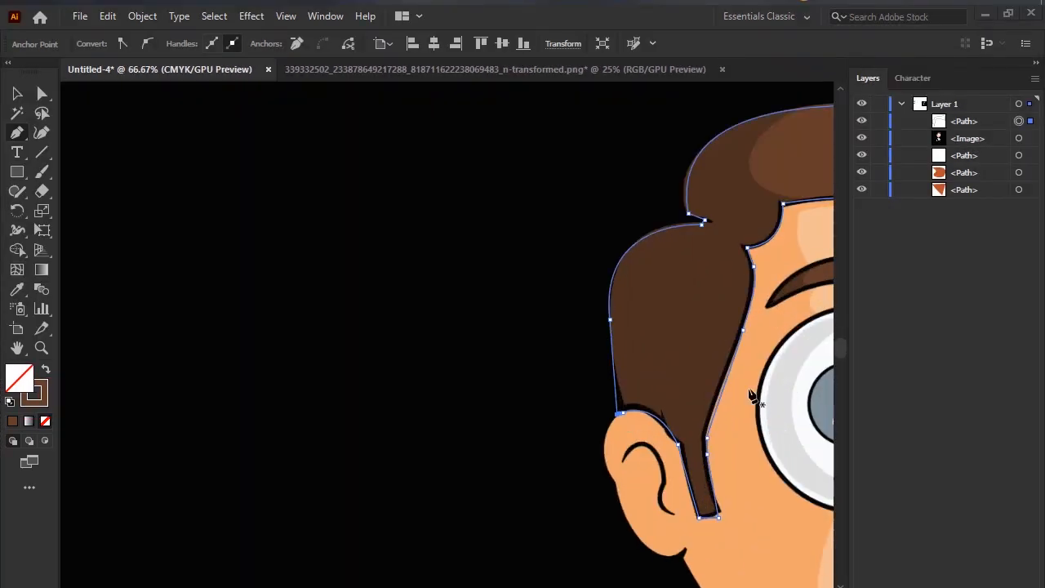
left_click_drag(548, 264, 269, 252)
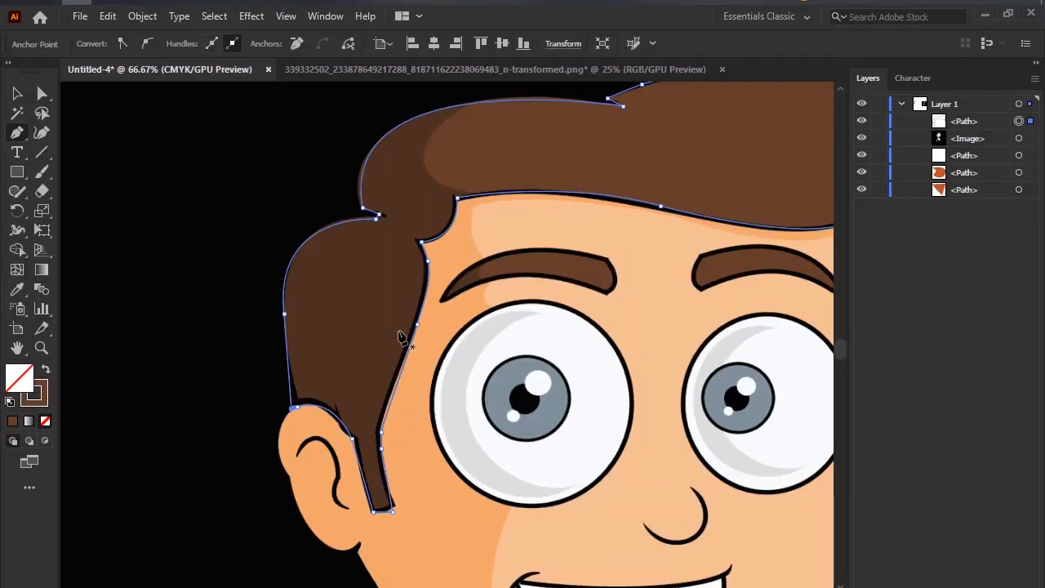
key("Print")
left_click_drag(269, 194, 599, 585)
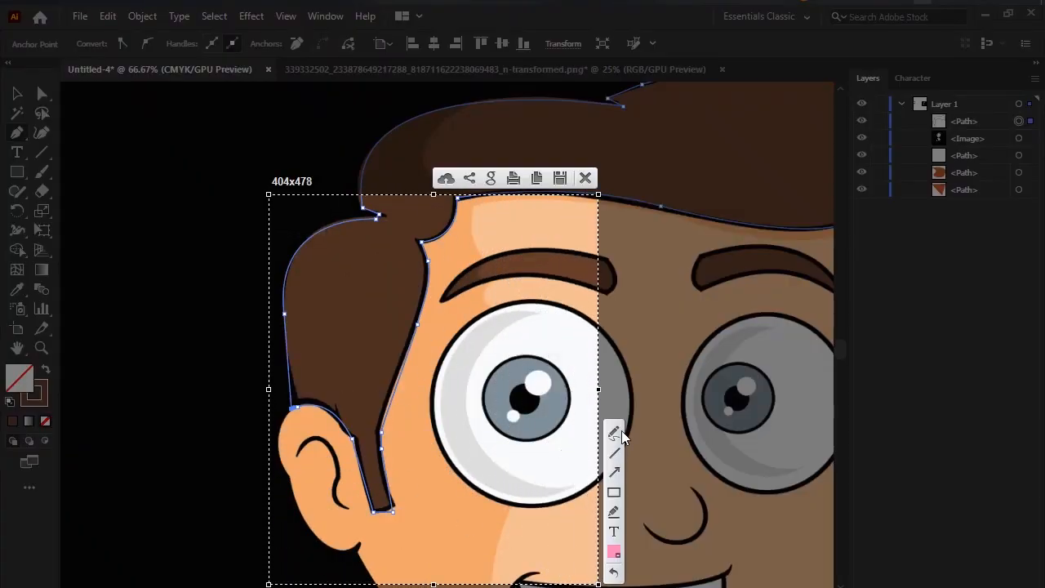
mouse_move(423, 278)
left_mouse_down()
mouse_move(391, 347)
mouse_move(426, 354)
left_mouse_up()
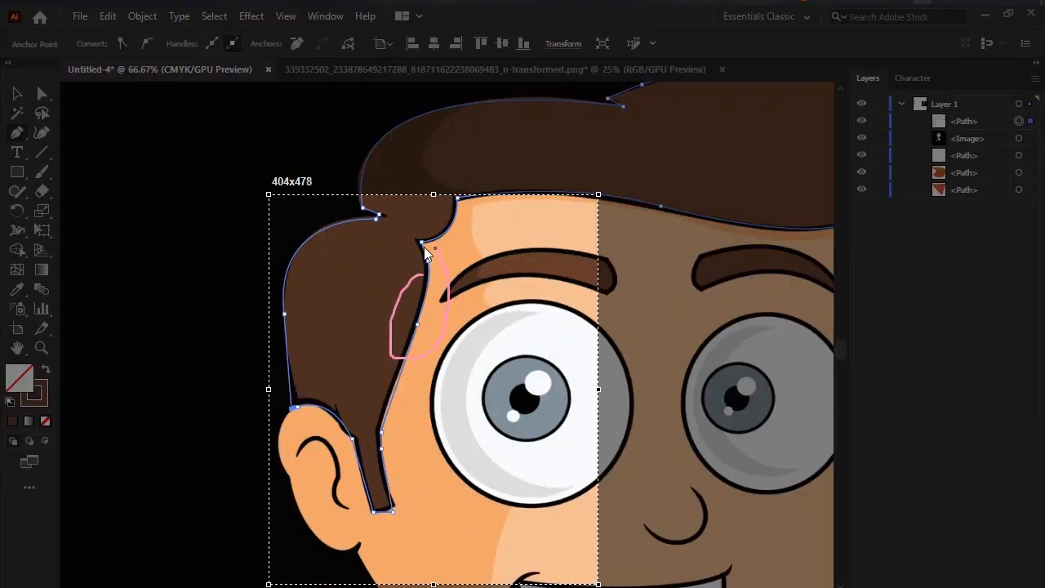
left_click_drag(424, 247, 401, 297)
mouse_move(398, 403)
left_mouse_down()
mouse_move(367, 481)
mouse_move(416, 396)
left_mouse_up()
mouse_move(343, 361)
left_mouse_down()
mouse_move(313, 415)
mouse_move(322, 361)
left_mouse_up()
left_click(585, 178)
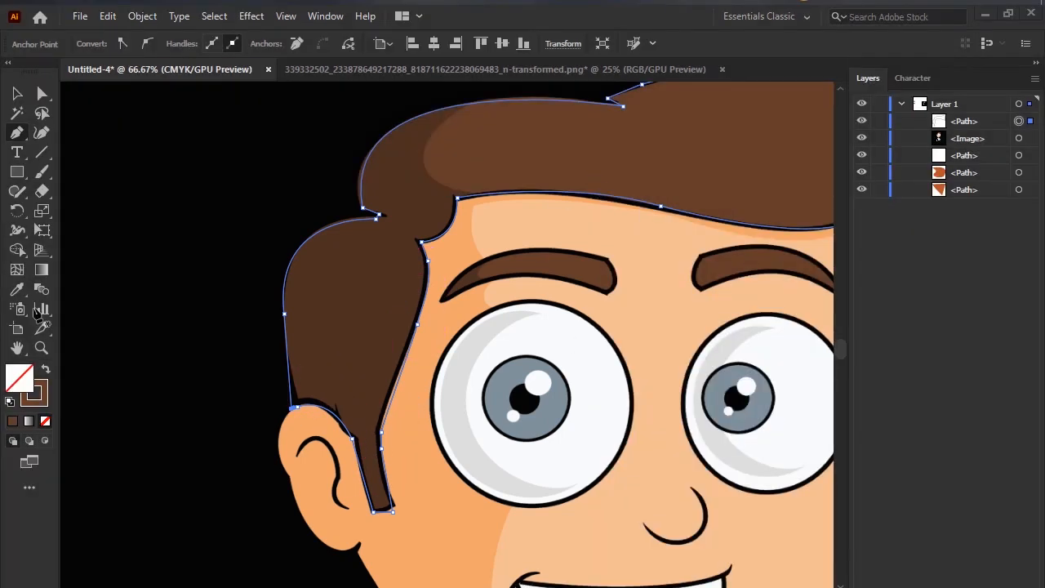
Swap the hair path's fill and stroke so it is filled brown, and move the shape off the image onto the empty canvas.
left_click(45, 373)
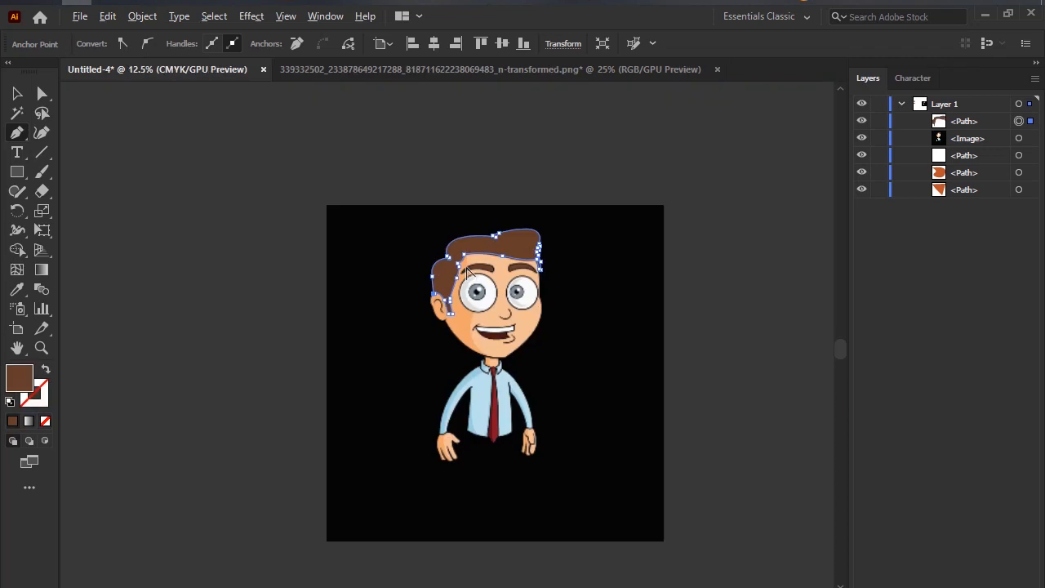
scroll(474, 277, "down", 5)
left_click(16, 95)
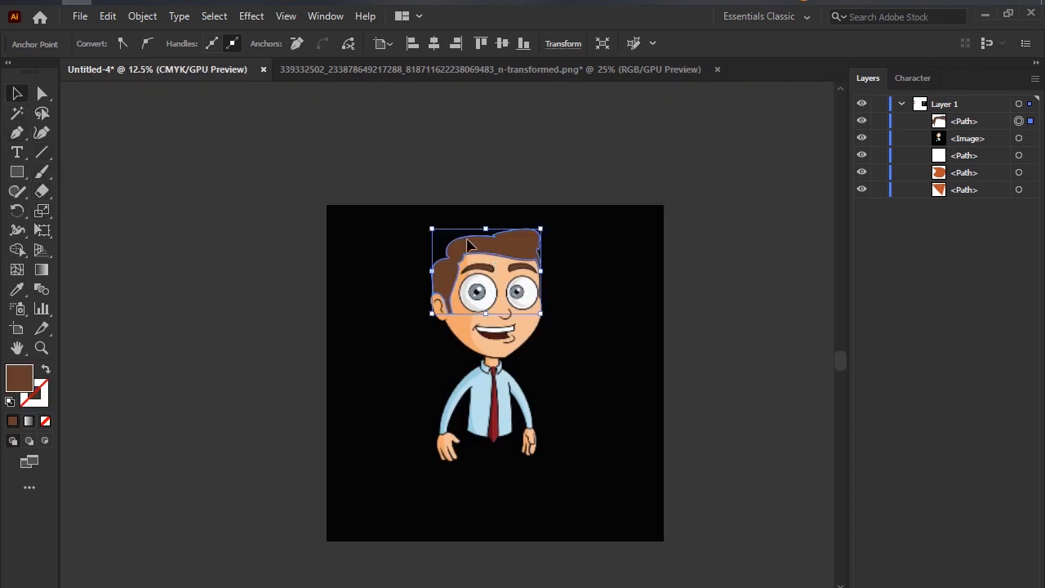
left_click_drag(495, 245, 191, 243)
scroll(180, 309, "up", 2)
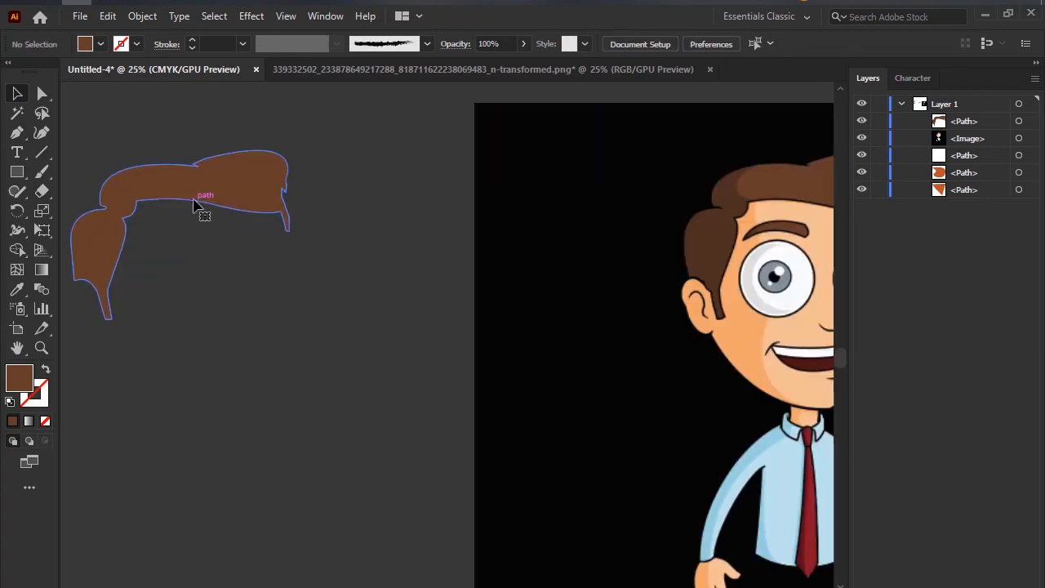
Swap the detached hair shape's fill and stroke to show it as an outline, and swap them back to a brown fill.
left_click(194, 200)
left_click(45, 371)
scroll(177, 275, "up", 2)
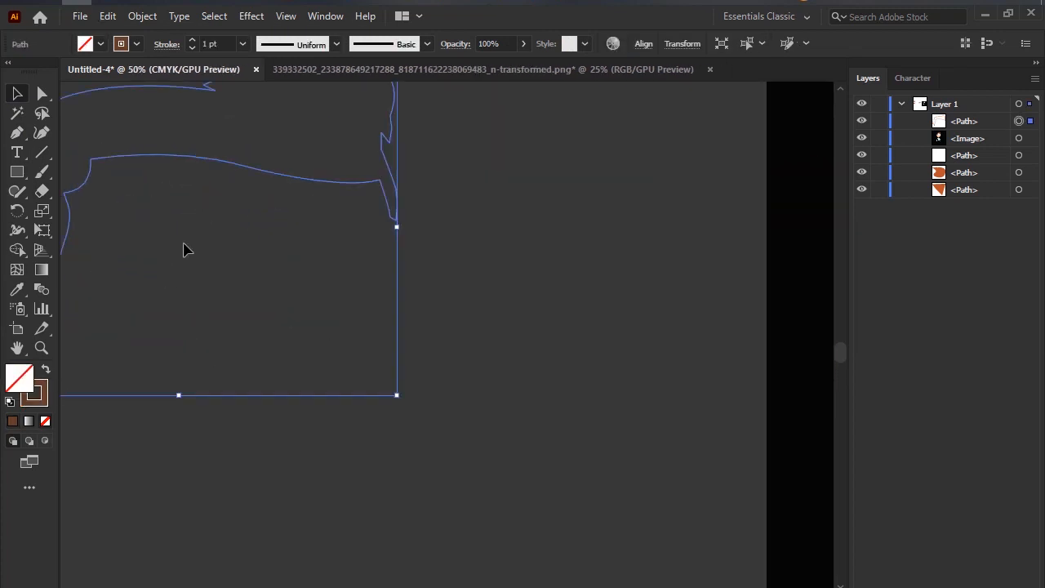
left_click(318, 299)
left_click(462, 242)
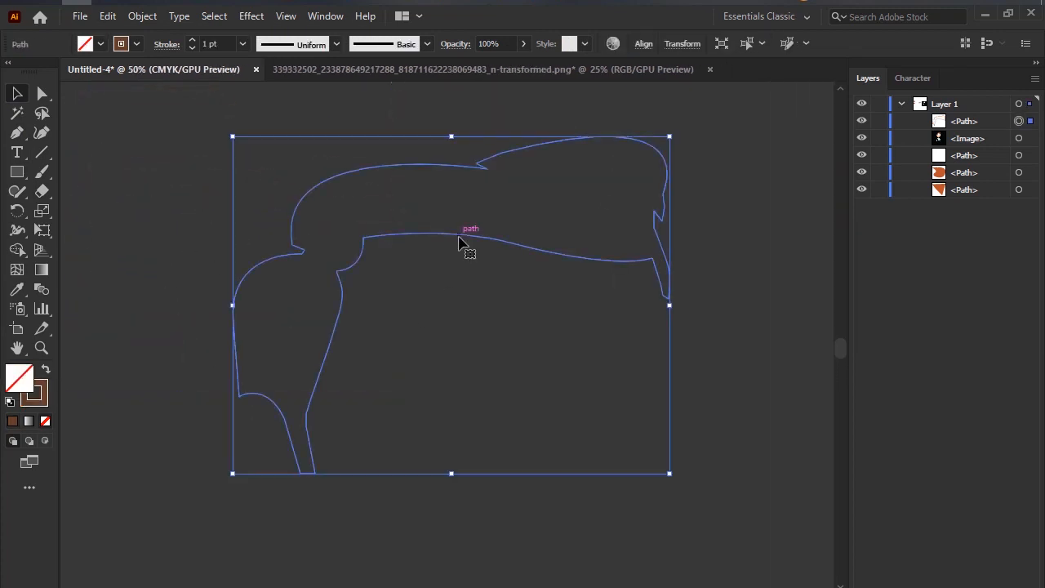
left_click(46, 370)
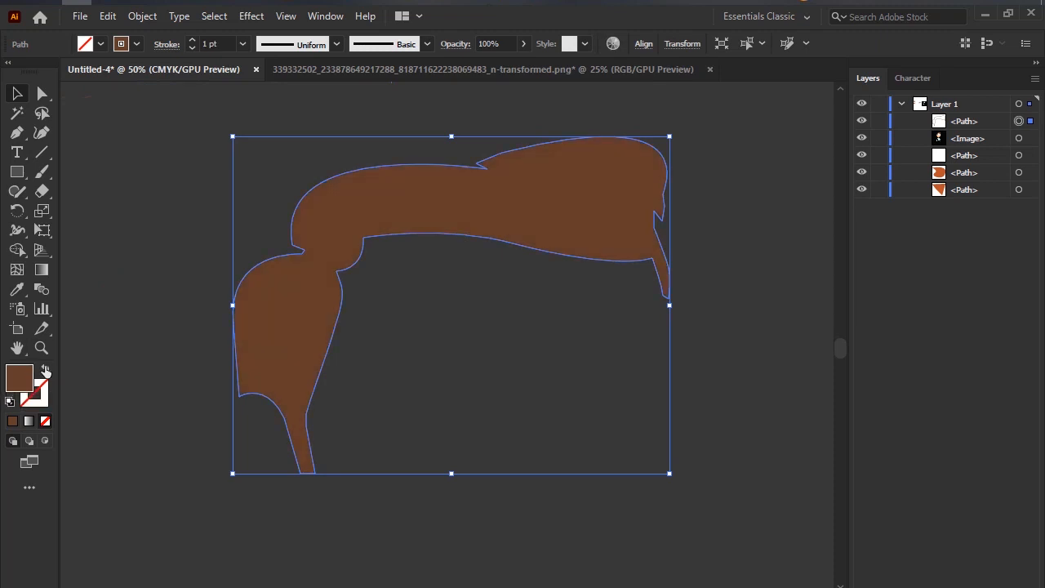
Apply a black stroke to the detached brown hair shape and deselect it.
left_click(520, 311)
left_click(457, 222)
left_click(435, 307)
left_click(405, 220)
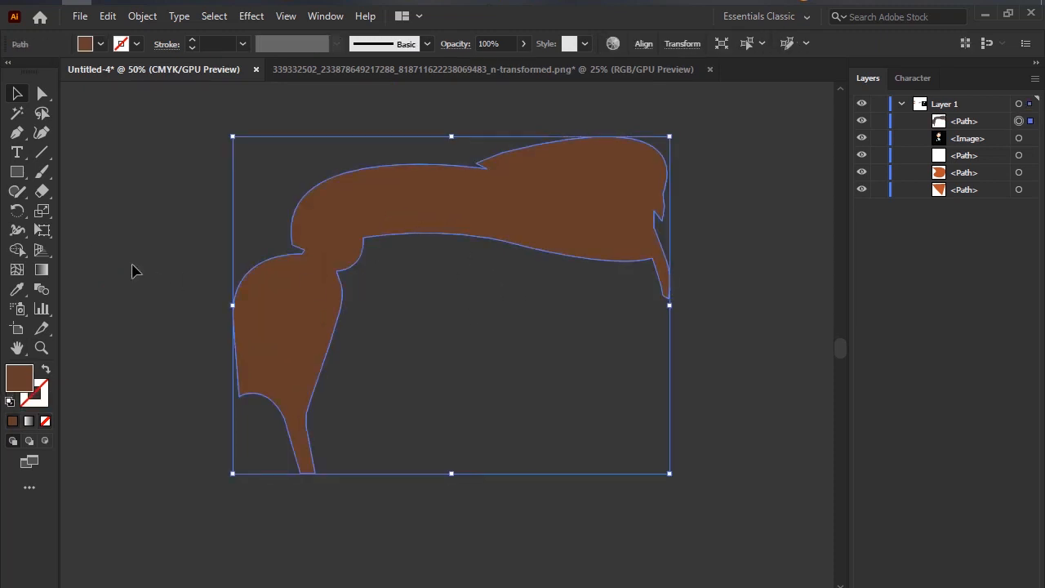
left_click(135, 44)
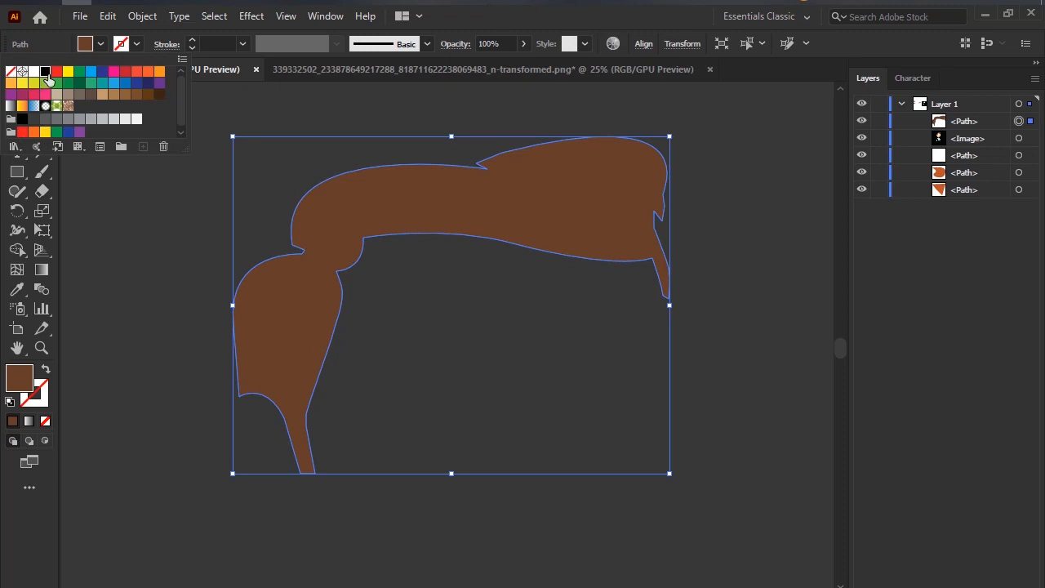
left_click(45, 71)
left_click(149, 164)
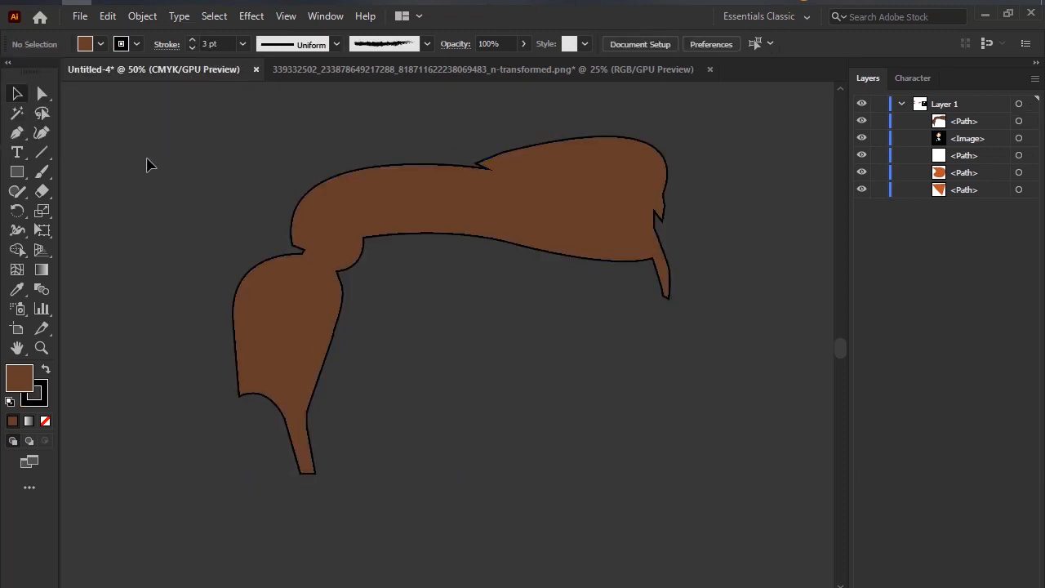
scroll(466, 250, "down", 5)
scroll(450, 261, "up", 4)
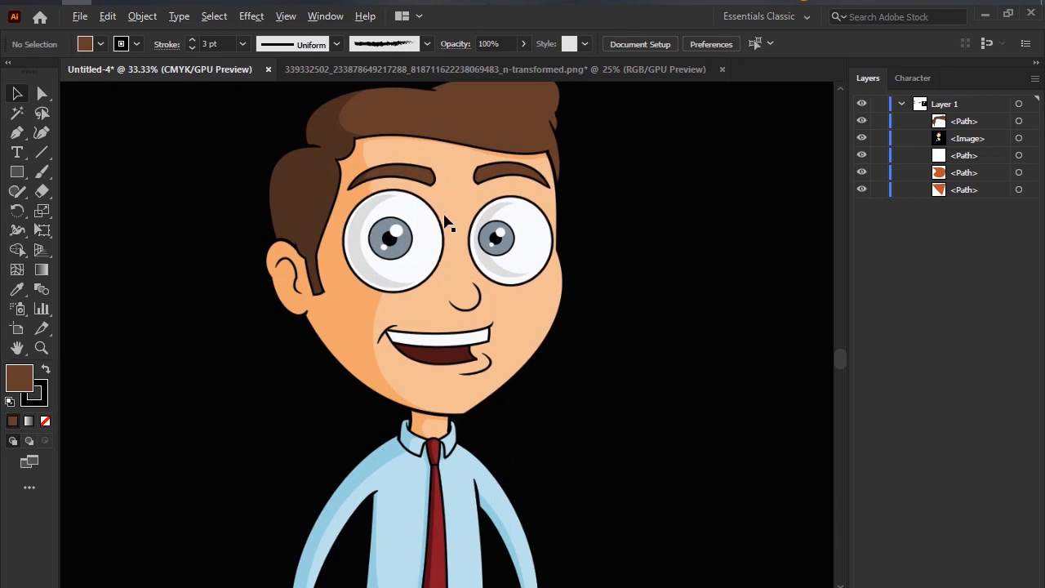
Undo the detached hair shape's black stroke and its move so it sits back over the cartoon's hair.
scroll(446, 222, "down", 4)
left_click(562, 256)
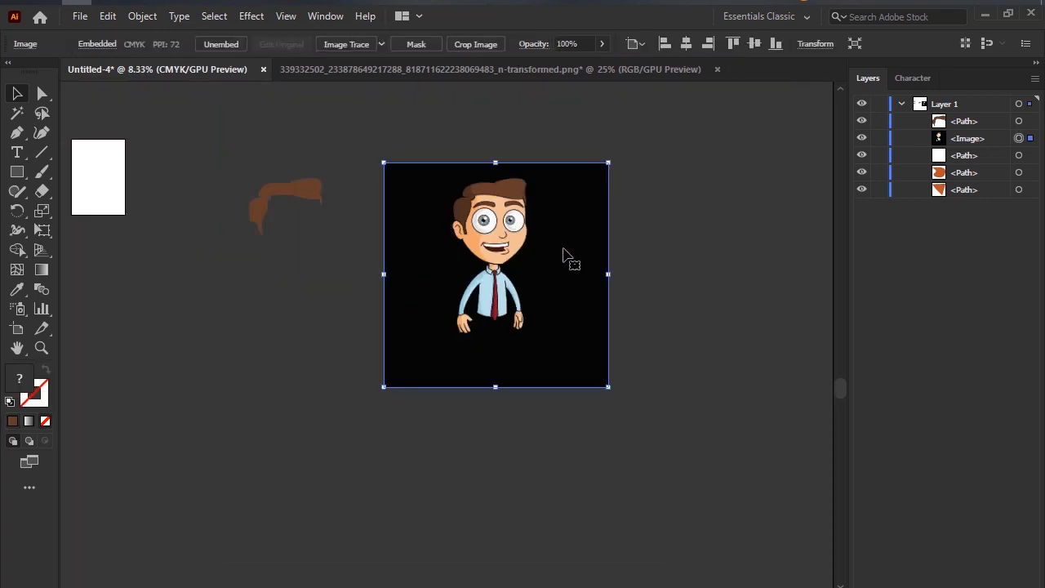
key("ctrl+z")
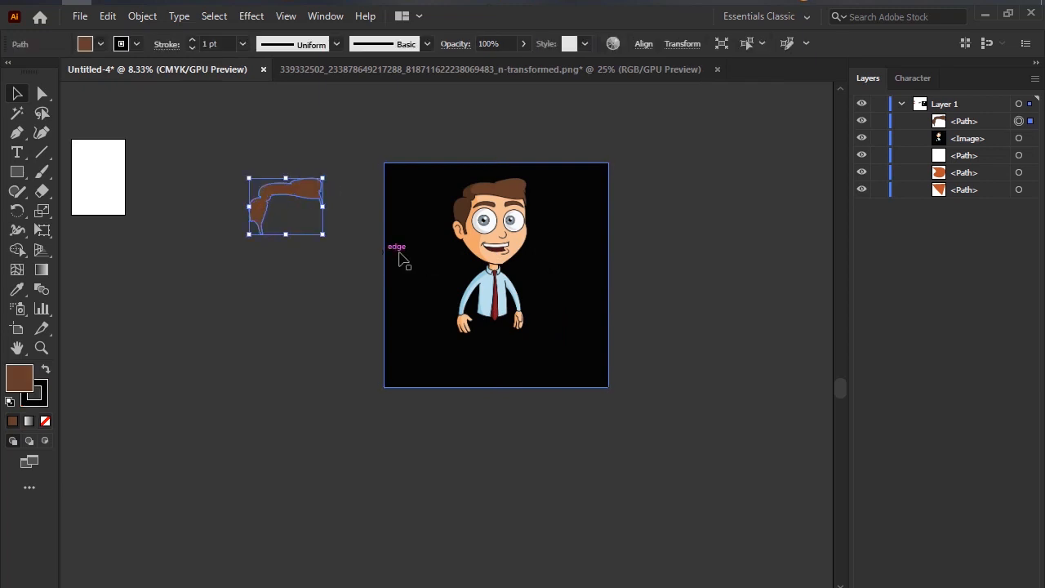
key("ctrl+z")
key("ctrl+z")
key("ctrl+z")
key("ctrl+z")
key("ctrl+z")
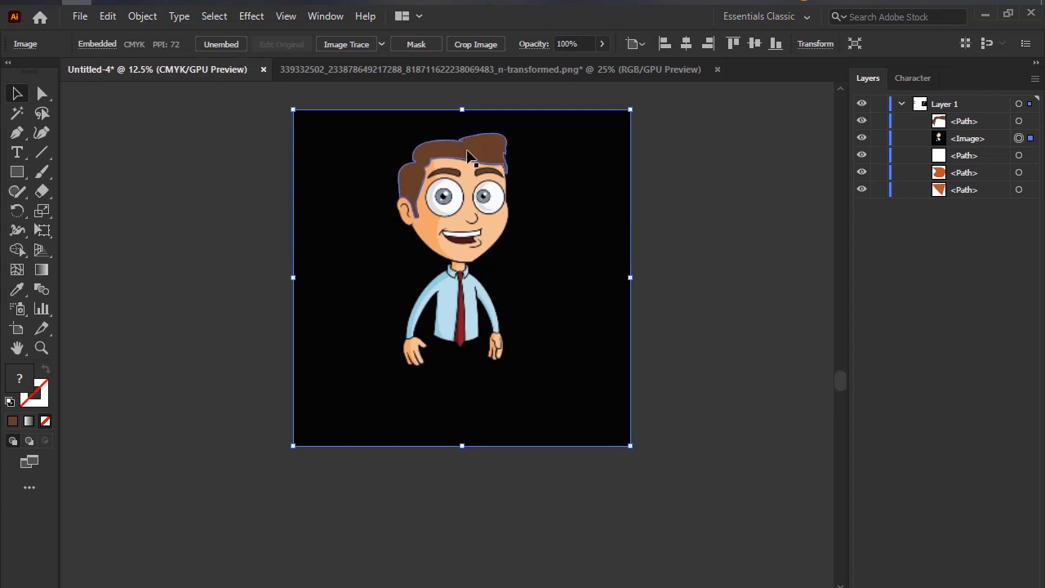
left_click(471, 156)
left_click(563, 229)
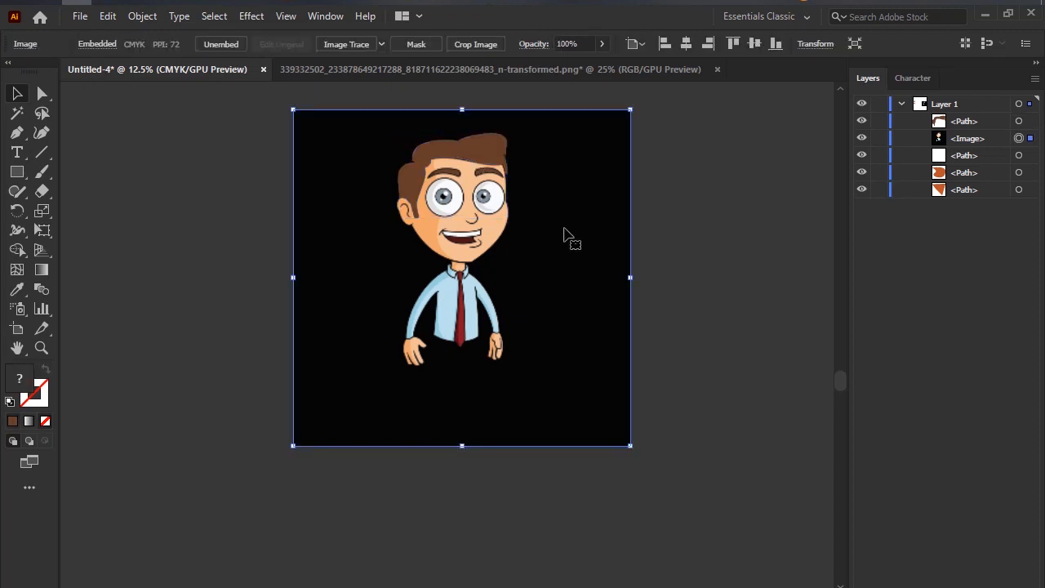
Lock the orange triangle path near the white artboard.
scroll(551, 268, "down", 3)
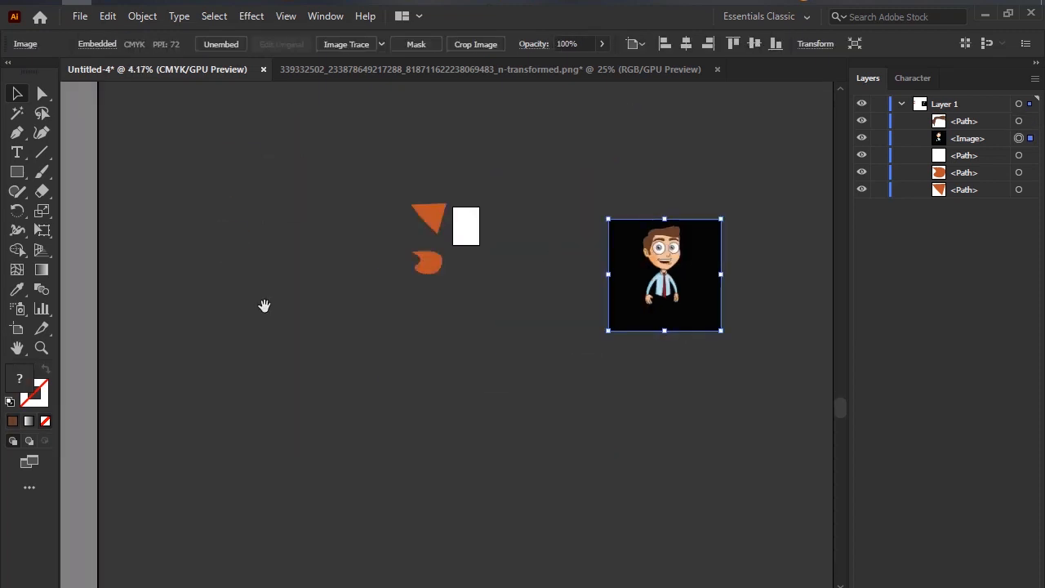
left_click_drag(263, 305, 497, 275)
scroll(433, 245, "up", 3)
scroll(420, 230, "right", 5)
left_click(287, 266)
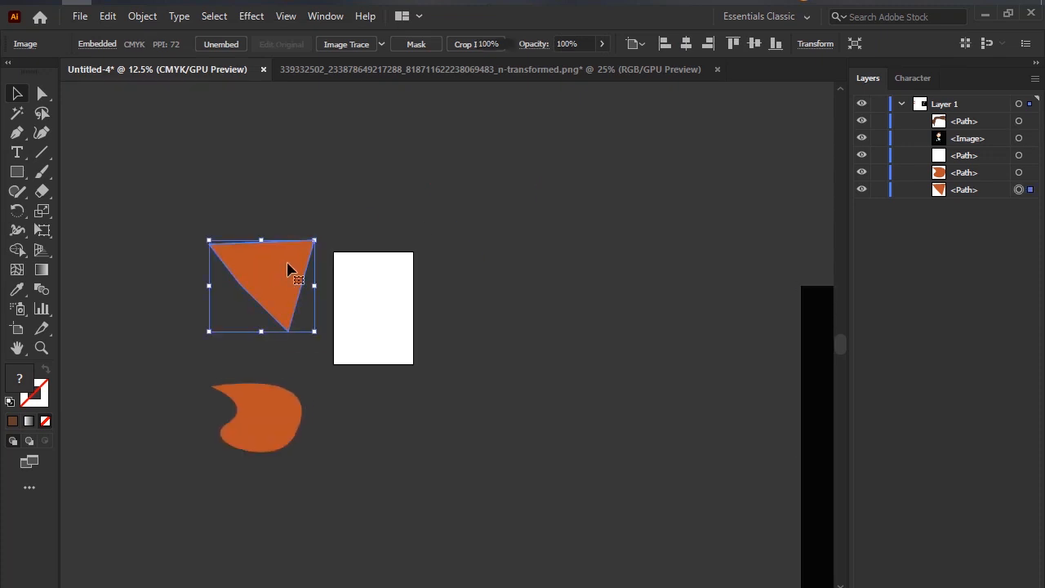
left_click(879, 190)
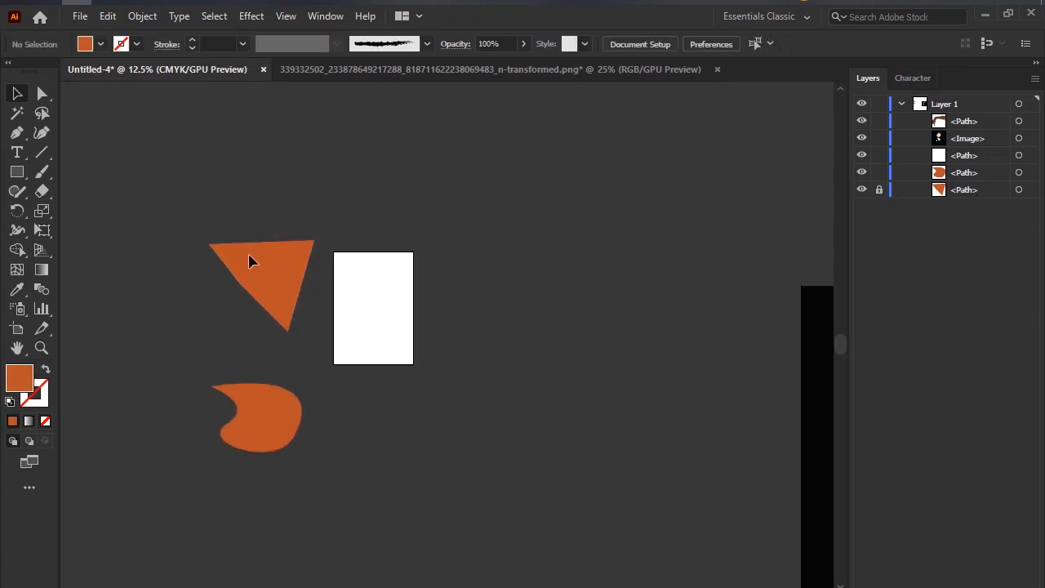
Try selecting the curved orange shape and the locked triangle, and unlock the triangle and select it.
scroll(261, 269, "up", 1)
scroll(261, 327, "down", 2)
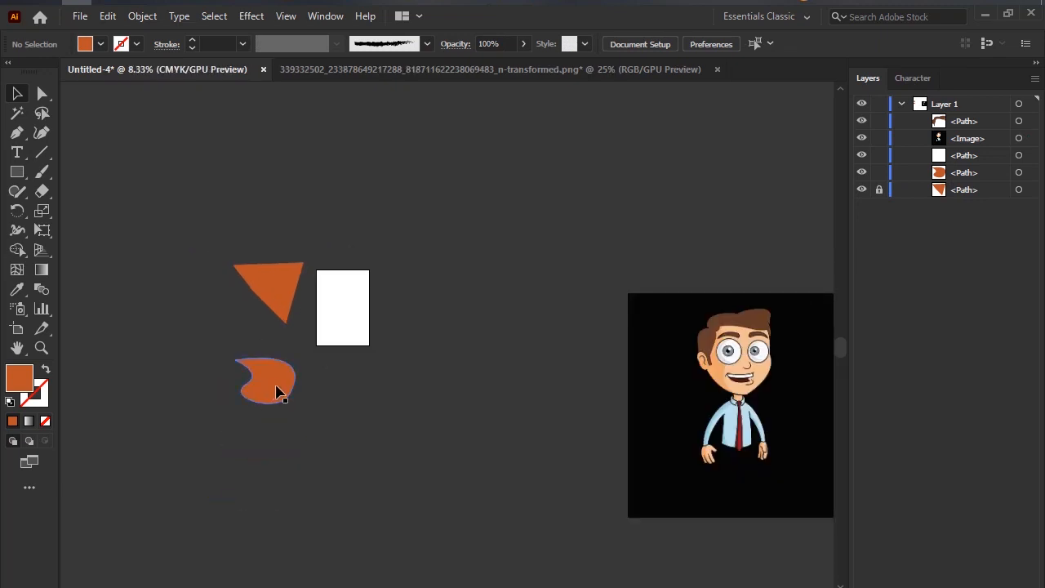
left_click(275, 392)
left_click(279, 283)
left_click_drag(306, 235, 263, 228)
scroll(217, 289, "up", 1)
left_click(239, 278)
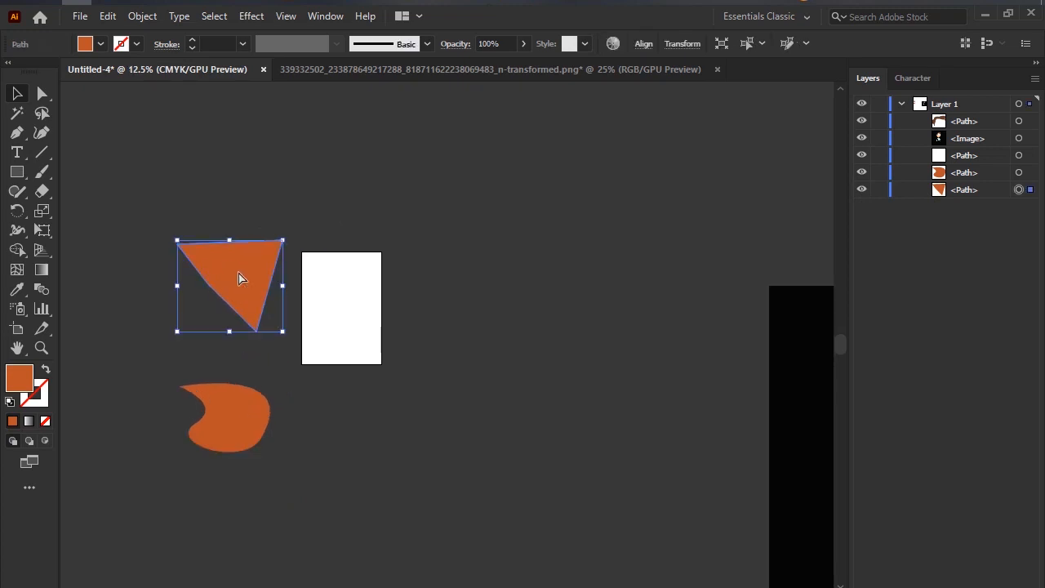
Lock the selected orange triangle again and unlock all objects.
key("ctrl")
key("ctrl+2")
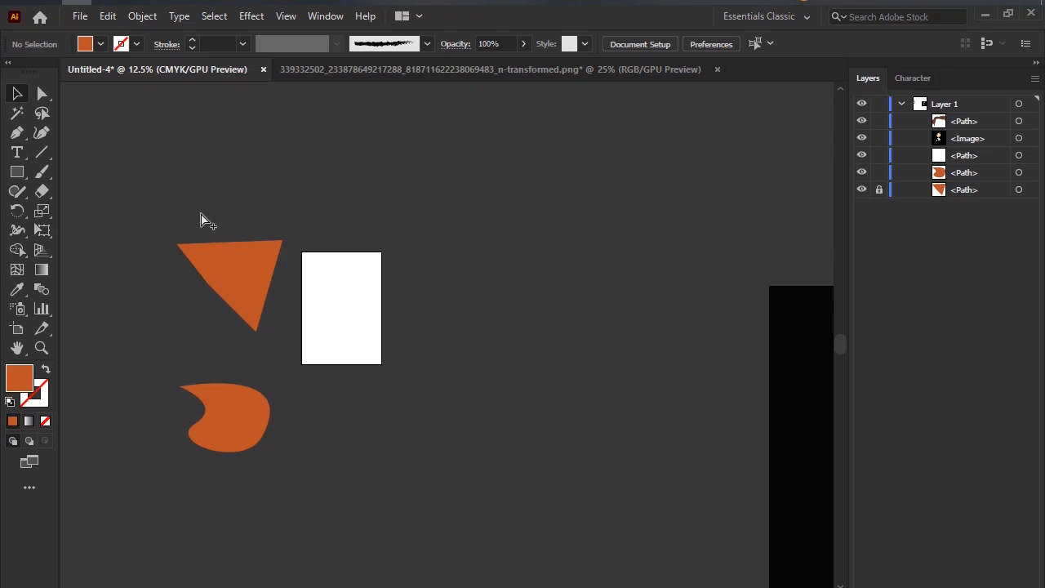
key("ctrl+alt+2")
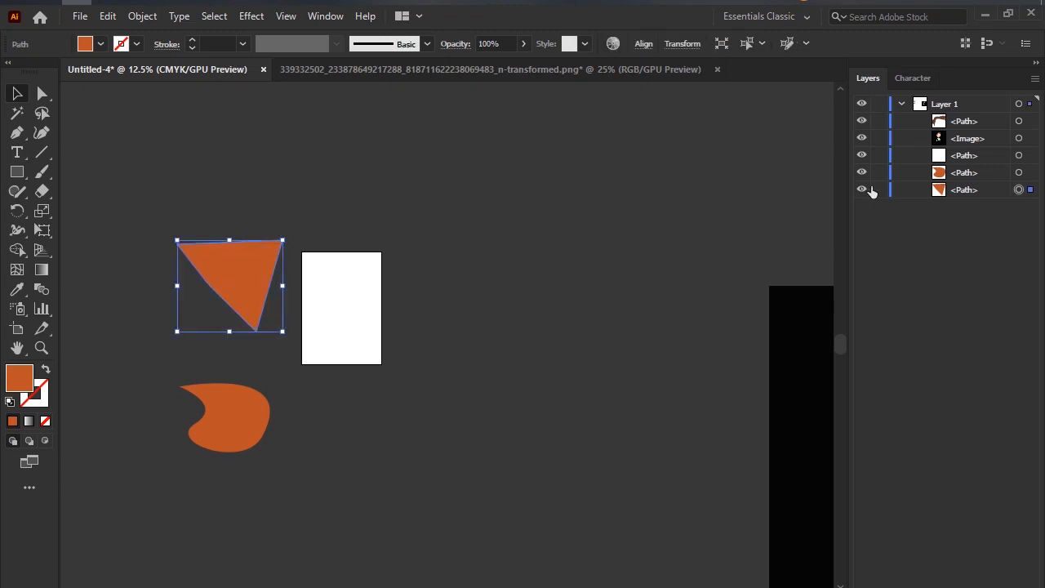
Move the unlocked cartoon image out from under the hair shape, and undo the move.
left_click_drag(628, 268, 319, 228)
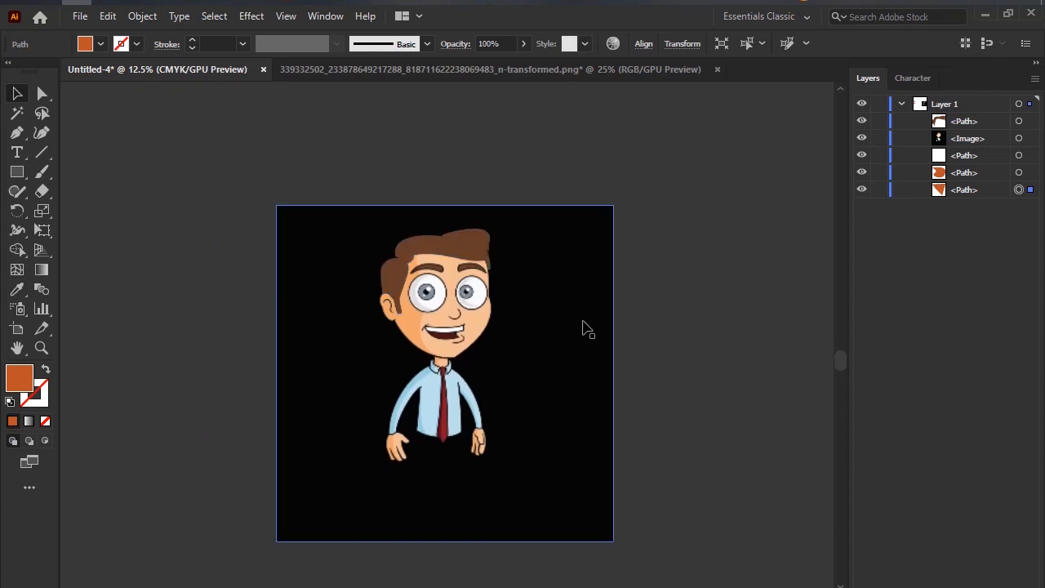
left_click_drag(400, 300, 310, 173)
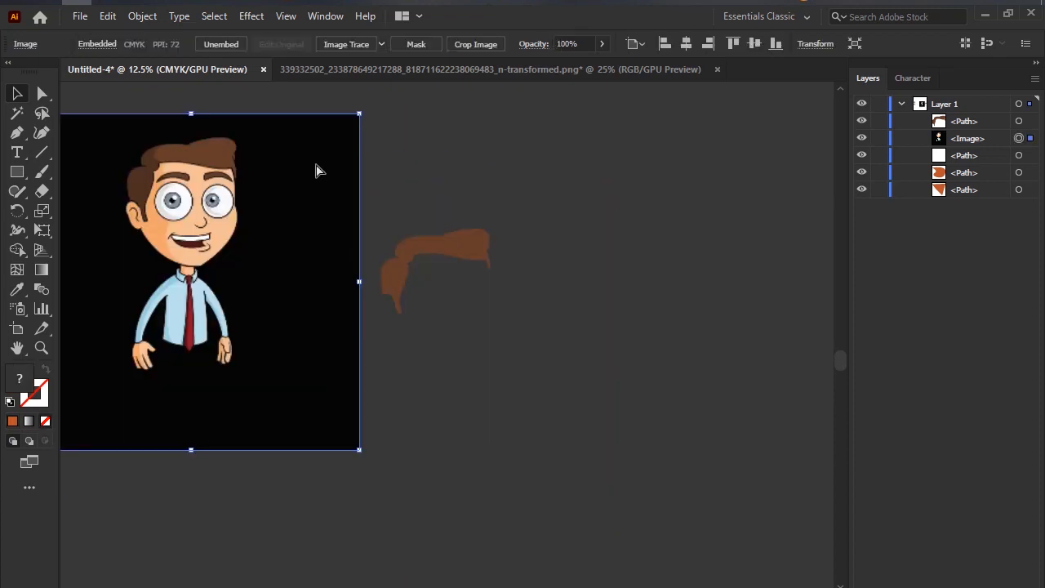
key("ctrl+z")
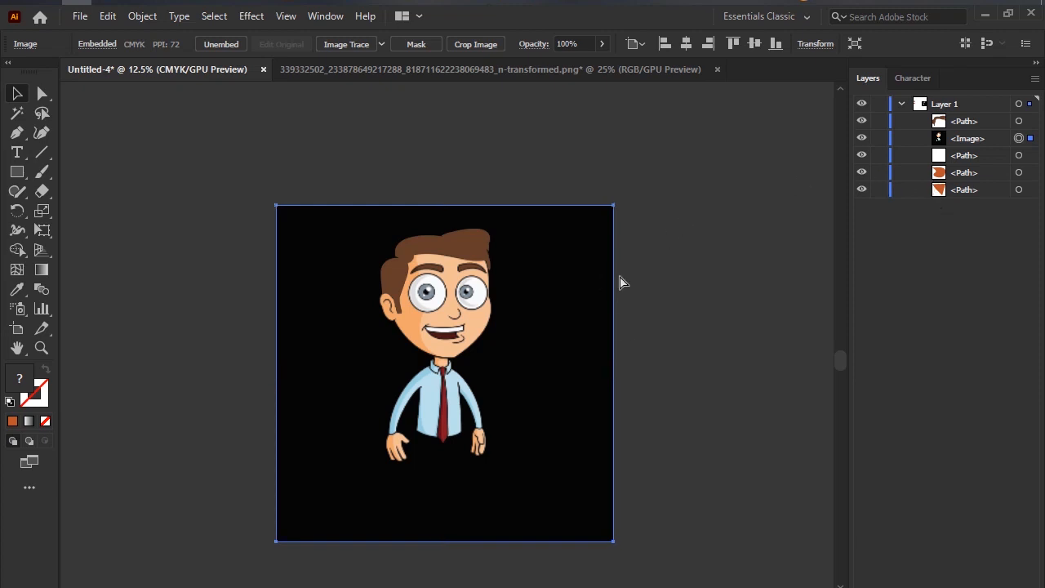
Lock the cartoon image in place.
key("ctrl+2")
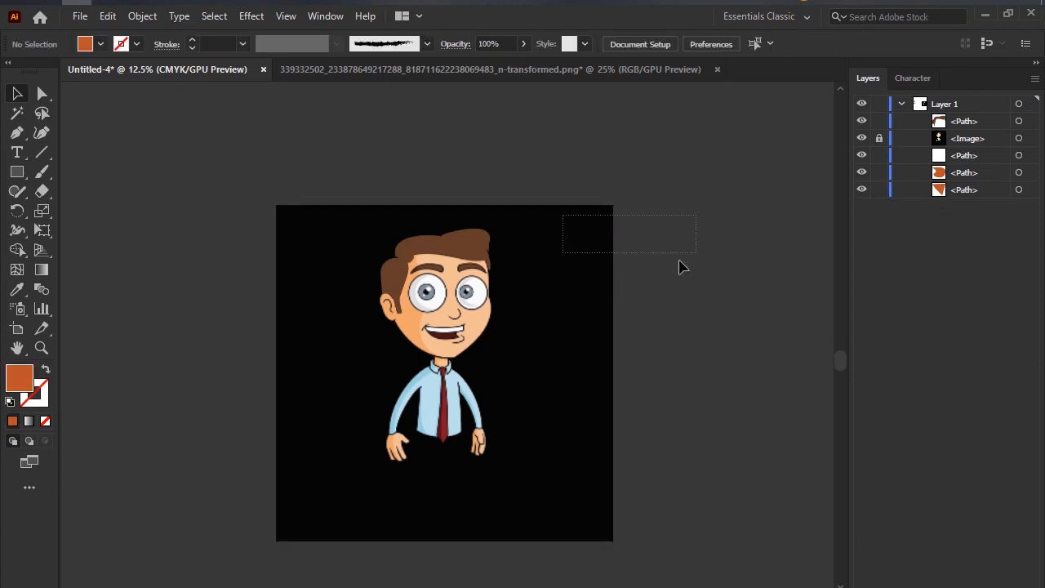
left_click_drag(569, 317, 526, 412)
Move the brown hair shape off the locked image, undo the move, and deselect.
left_click_drag(397, 238, 225, 159)
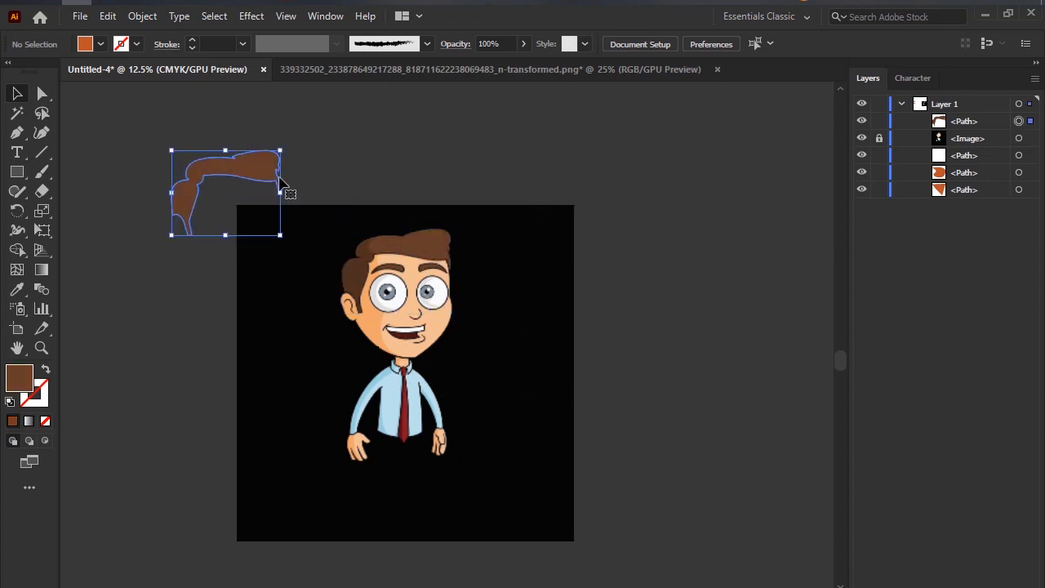
key("ctrl+z")
left_click(443, 351)
Trace the lower edge of the cartoon's left eyebrow as a curve with the Pen tool, ending in a corner at its inner end.
scroll(395, 299, "up", 4)
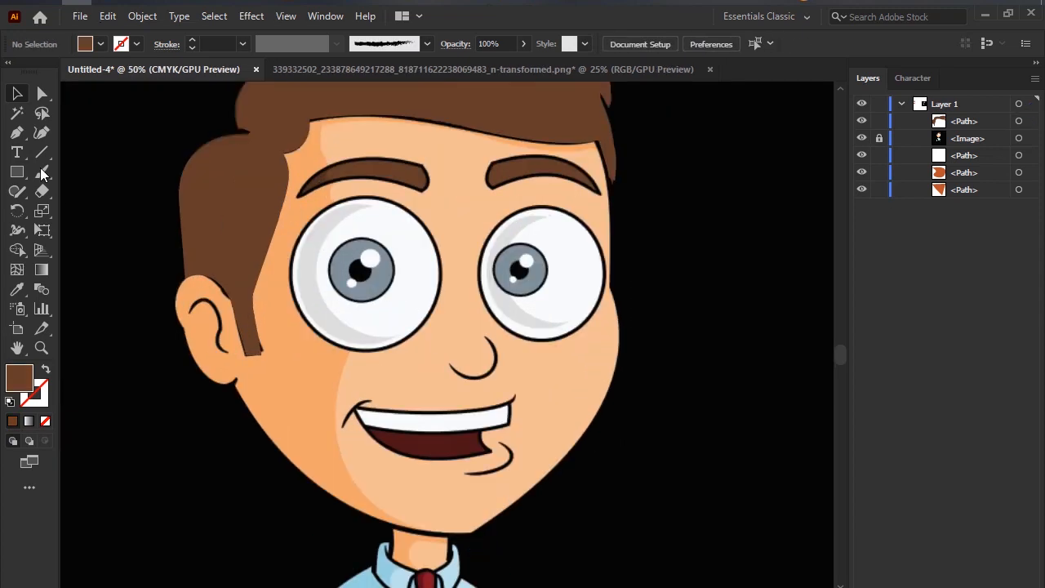
left_click(22, 117)
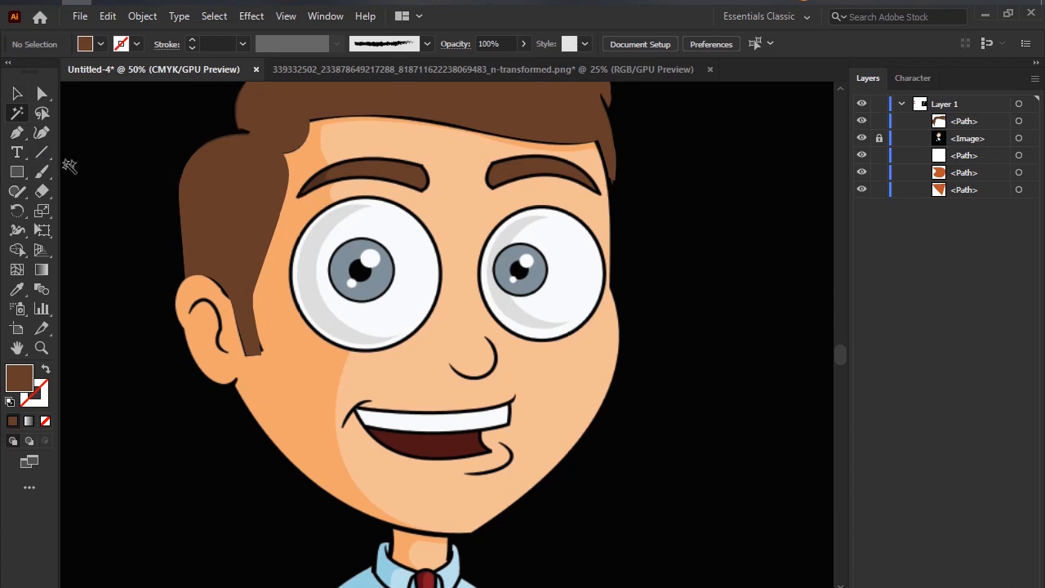
left_click(17, 133)
left_click(297, 194)
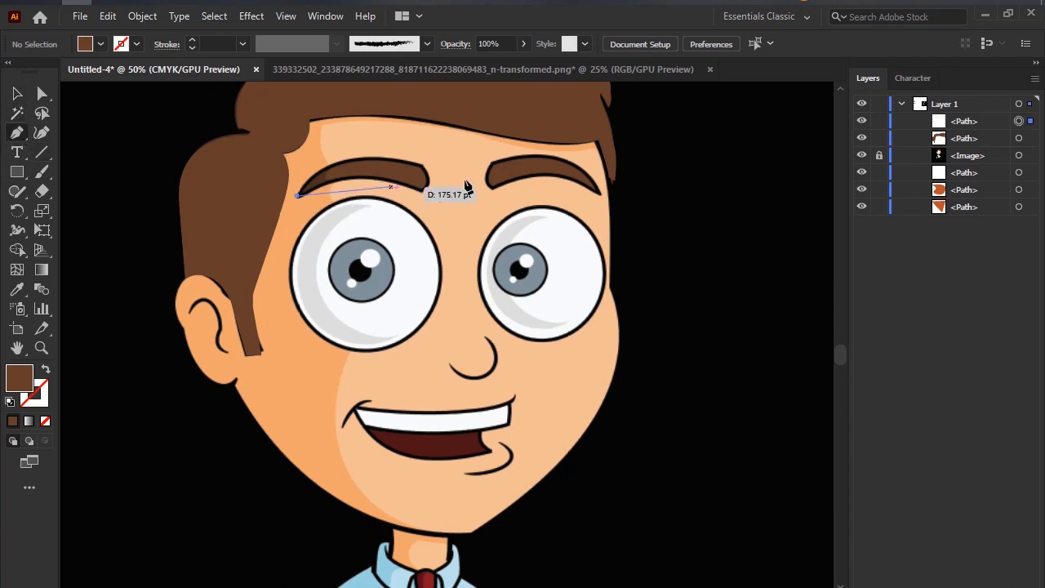
left_click_drag(420, 193, 477, 224)
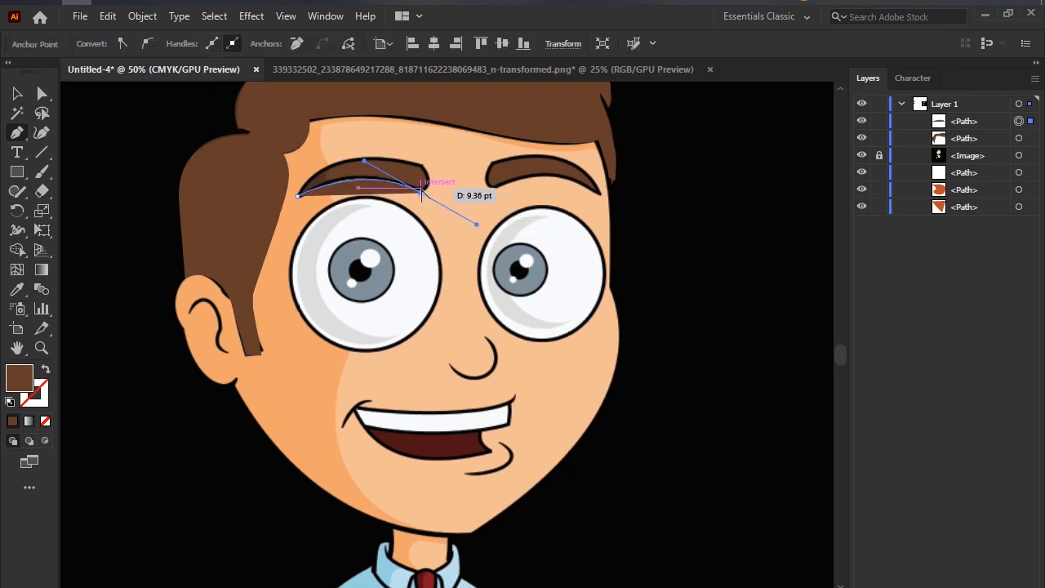
key("Escape")
left_click(421, 191)
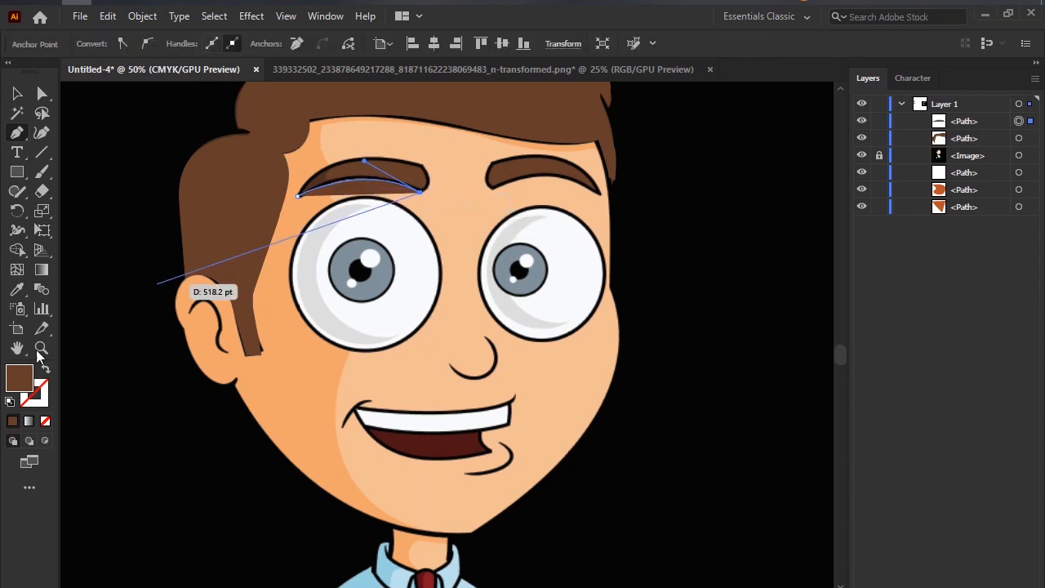
Swap the eyebrow path to an outline, close it around the inner end and upper edge, and swap back to a brown fill.
left_click(46, 371)
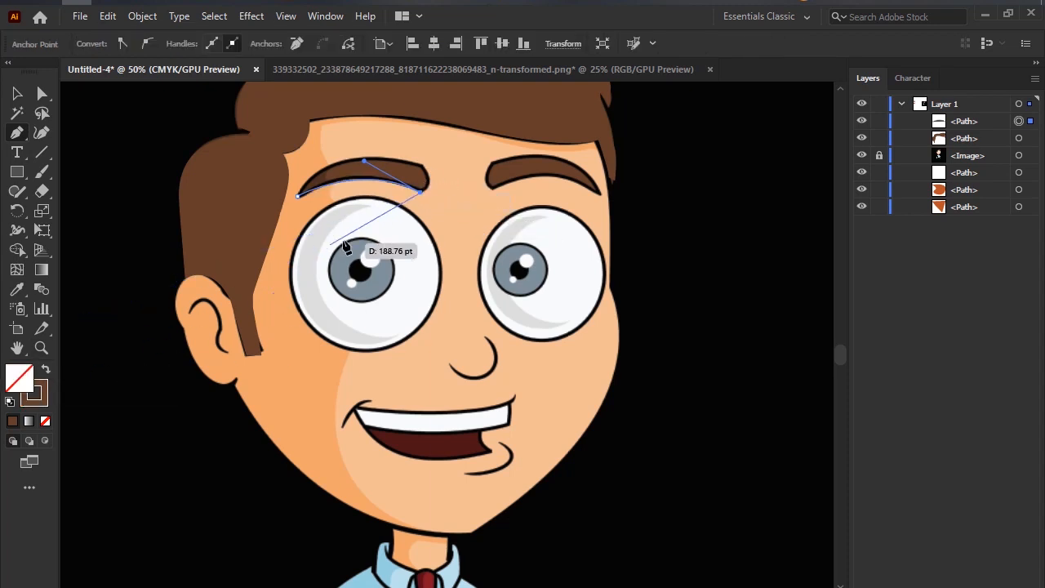
left_click_drag(422, 166, 401, 146)
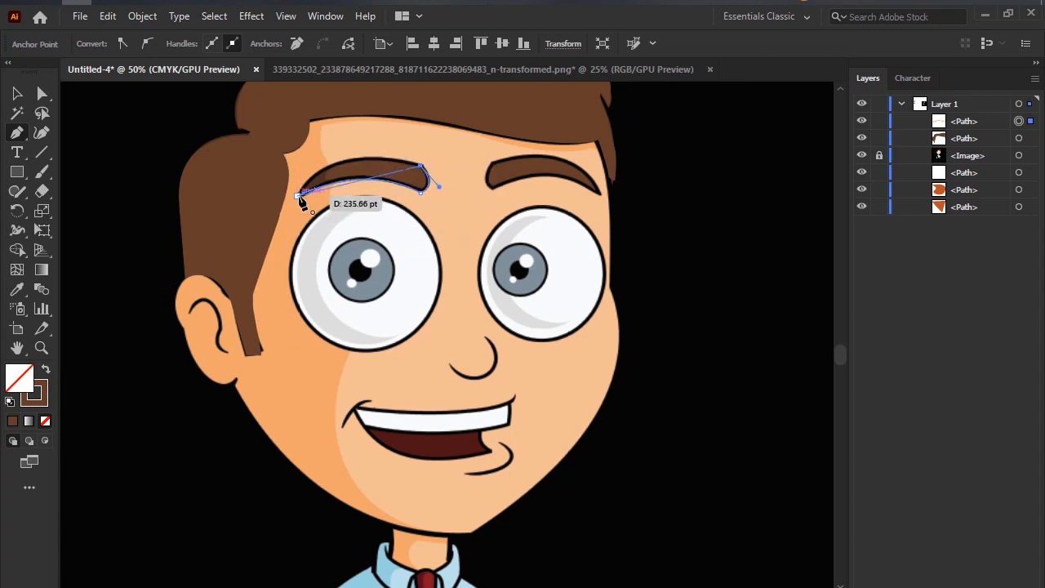
left_click_drag(300, 201, 263, 263)
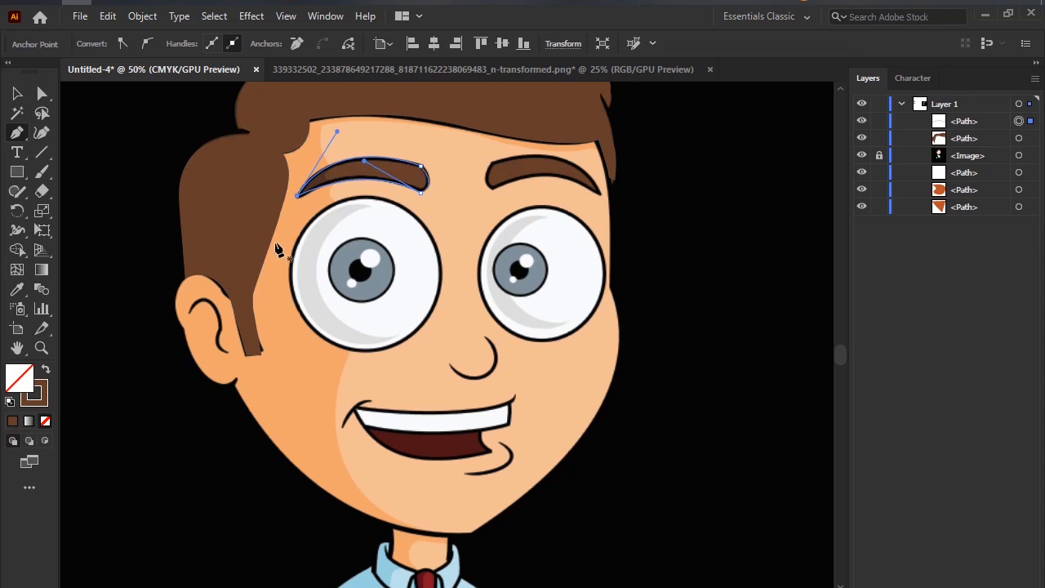
left_click(46, 370)
left_click(17, 173)
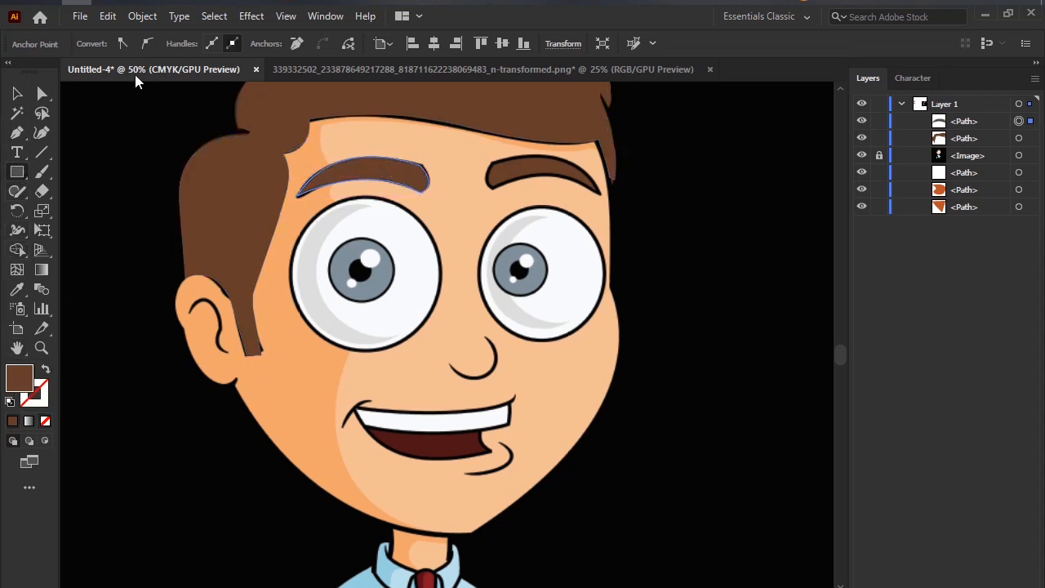
Apply a black stroke to the traced brown eyebrow shape and deselect it.
left_click(17, 95)
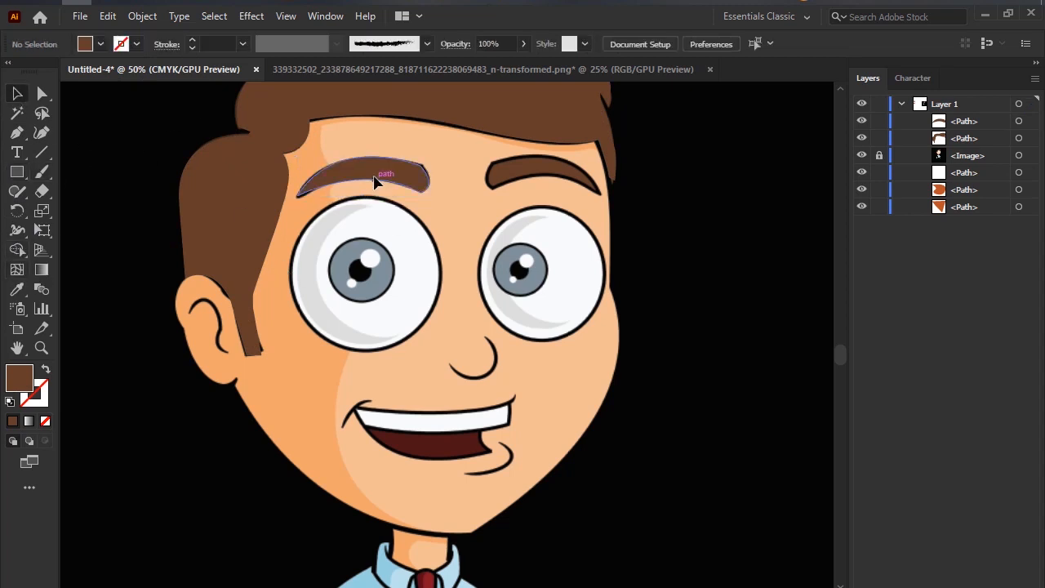
left_click(136, 43)
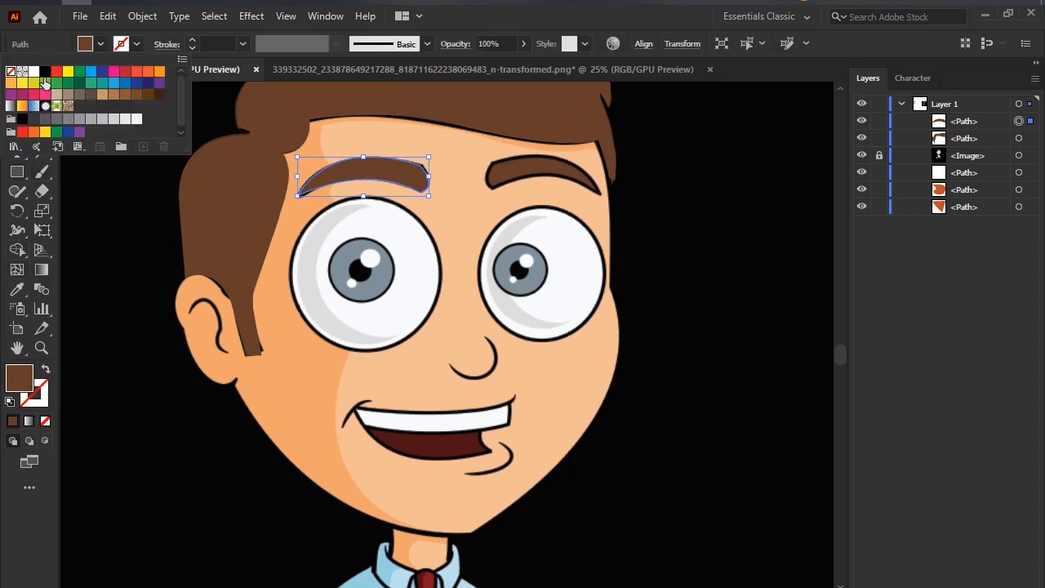
left_click(45, 82)
left_click(164, 315)
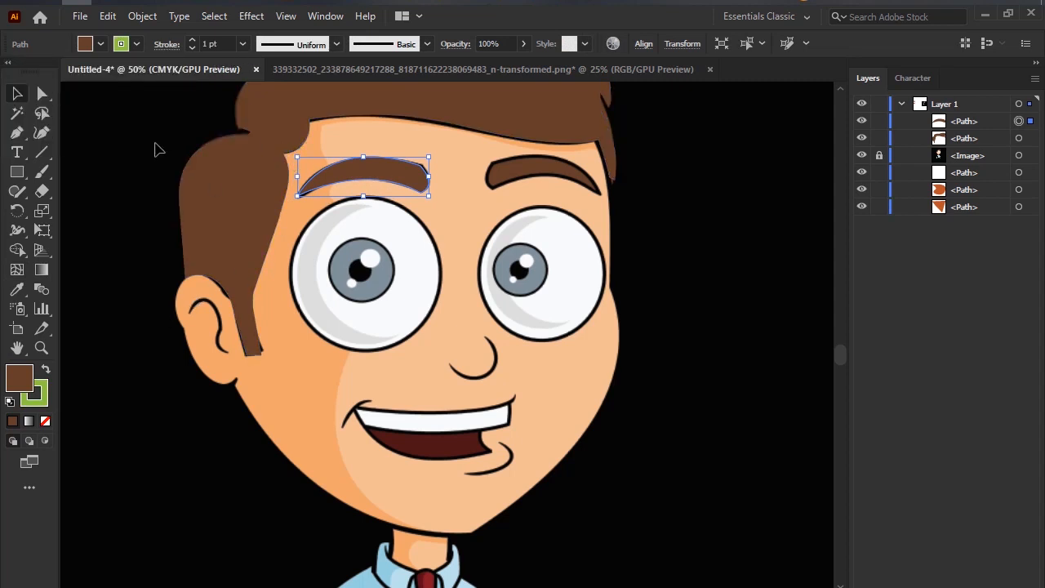
left_click(129, 42)
left_click(45, 70)
left_click(108, 257)
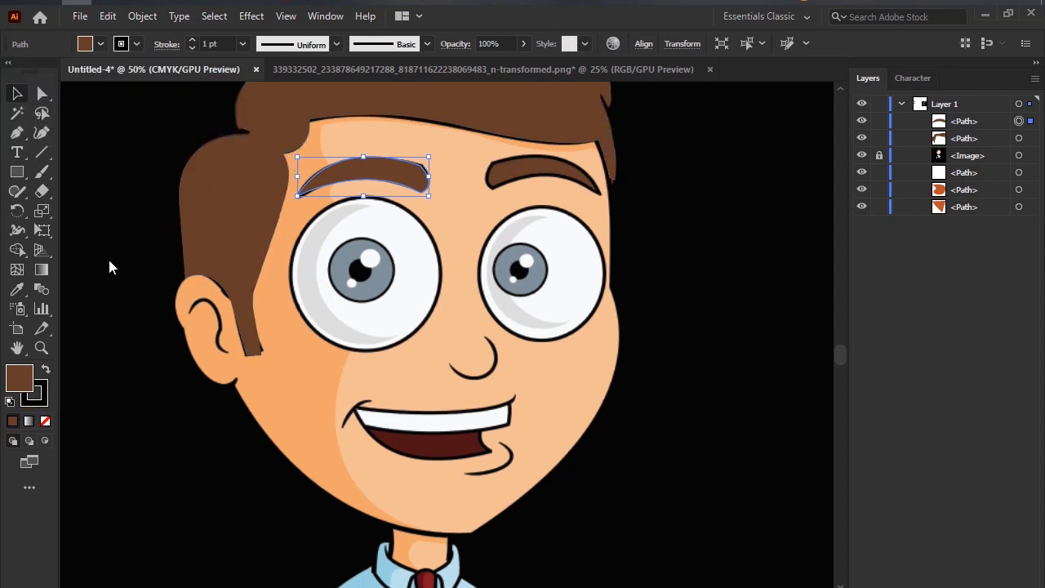
left_click(187, 158)
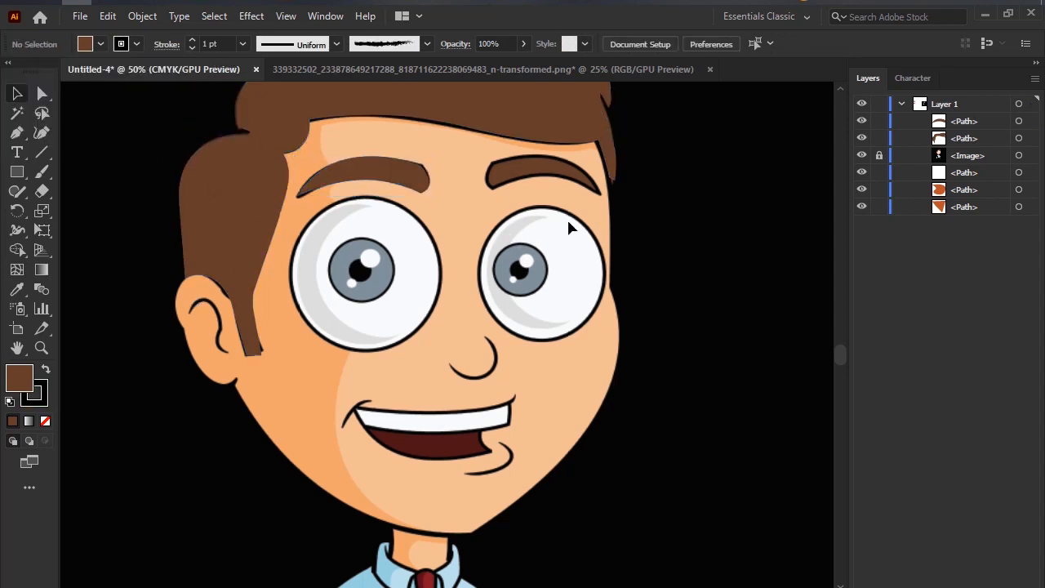
Increase the eyebrow's black stroke to 3 pt and clear the selection.
left_click(384, 181)
left_click(196, 39)
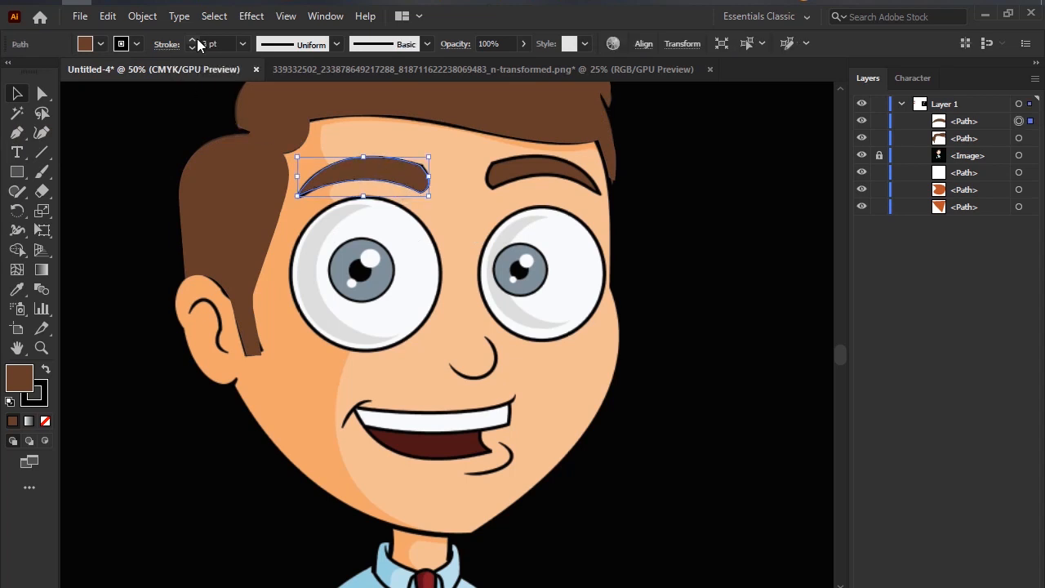
left_click(239, 177)
left_click(491, 179)
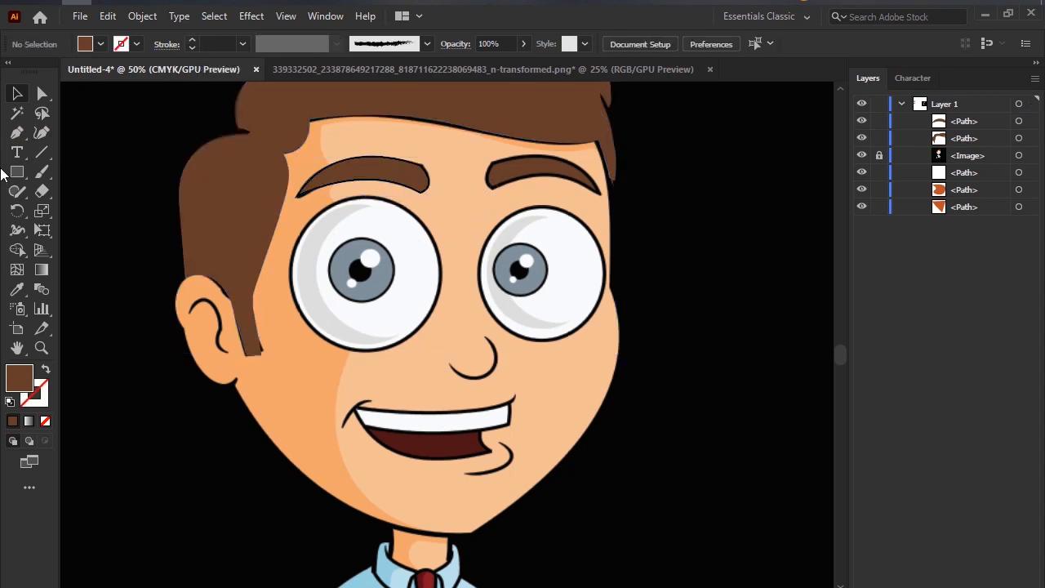
Trace the cartoon's right eyebrow as a closed, curved brown shape with the Pen tool, then deselect it.
left_click(16, 133)
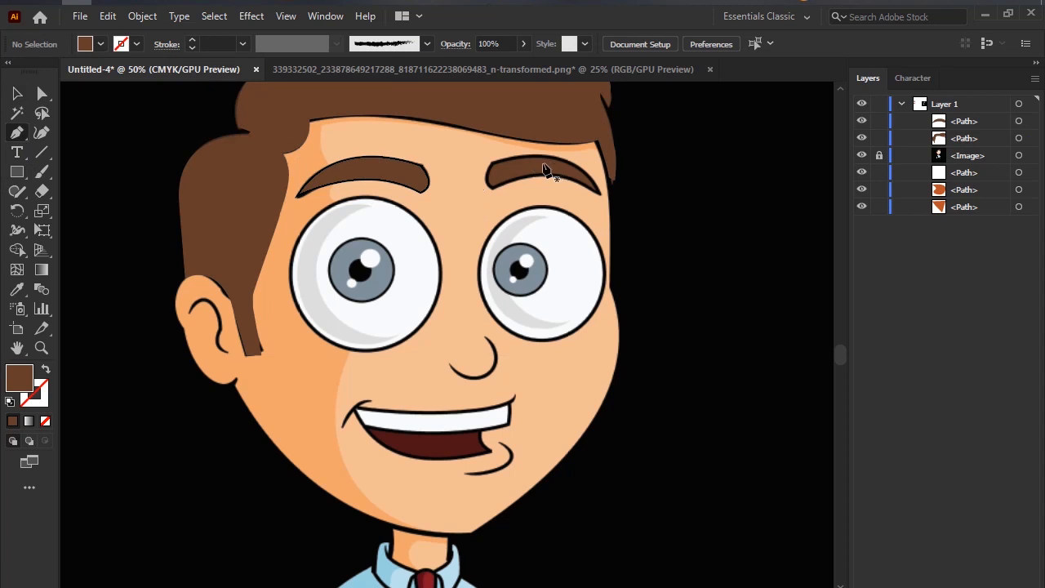
left_click(489, 166)
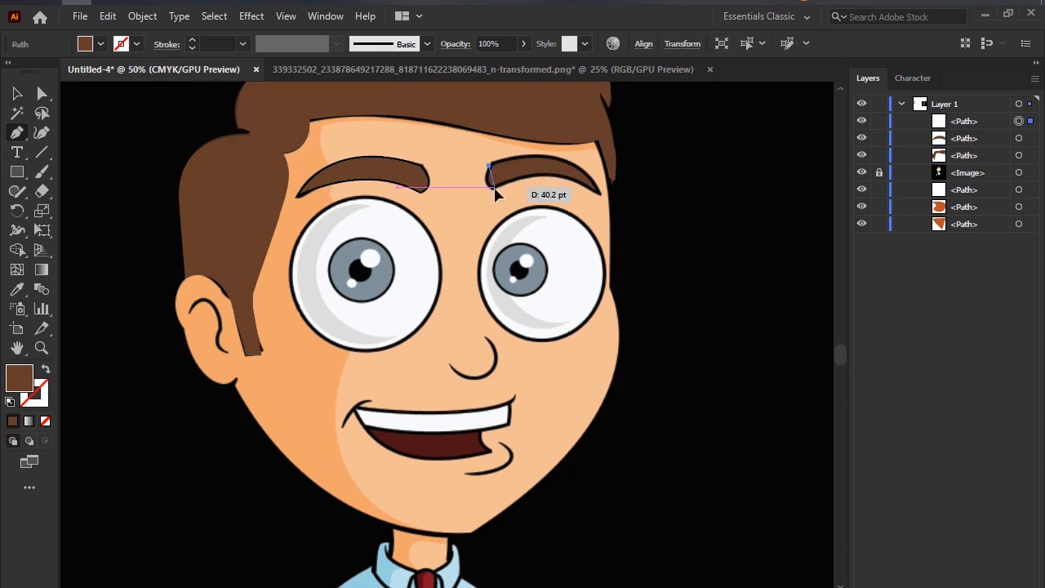
left_click_drag(495, 187, 511, 197)
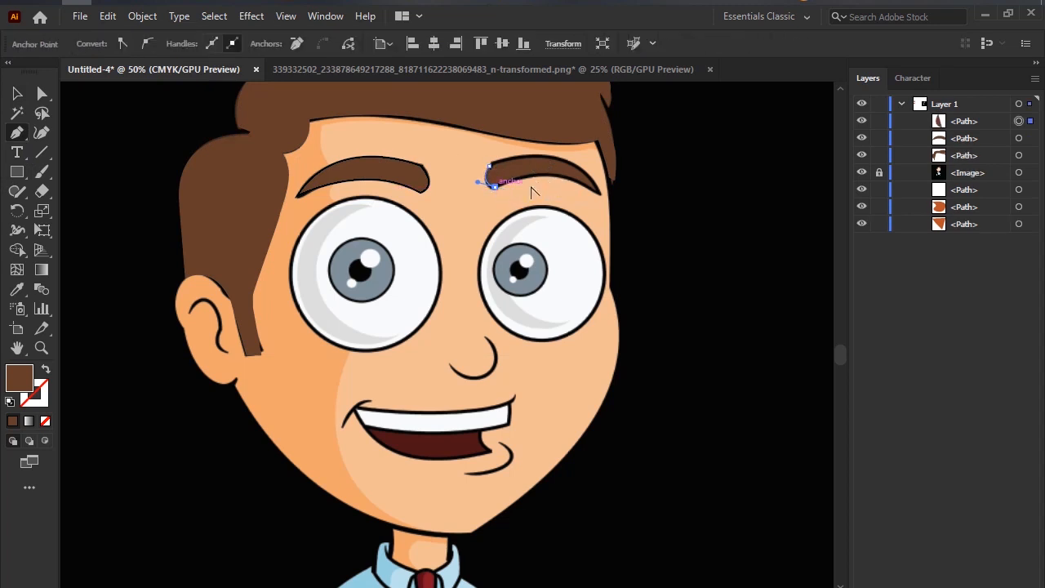
left_click_drag(596, 192, 642, 229)
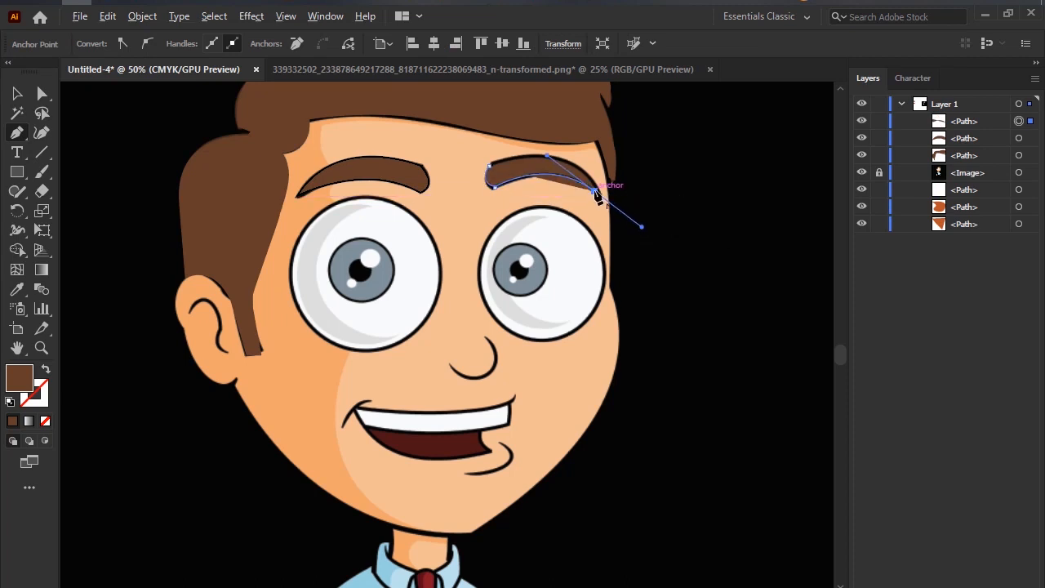
left_click_drag(516, 157, 447, 162)
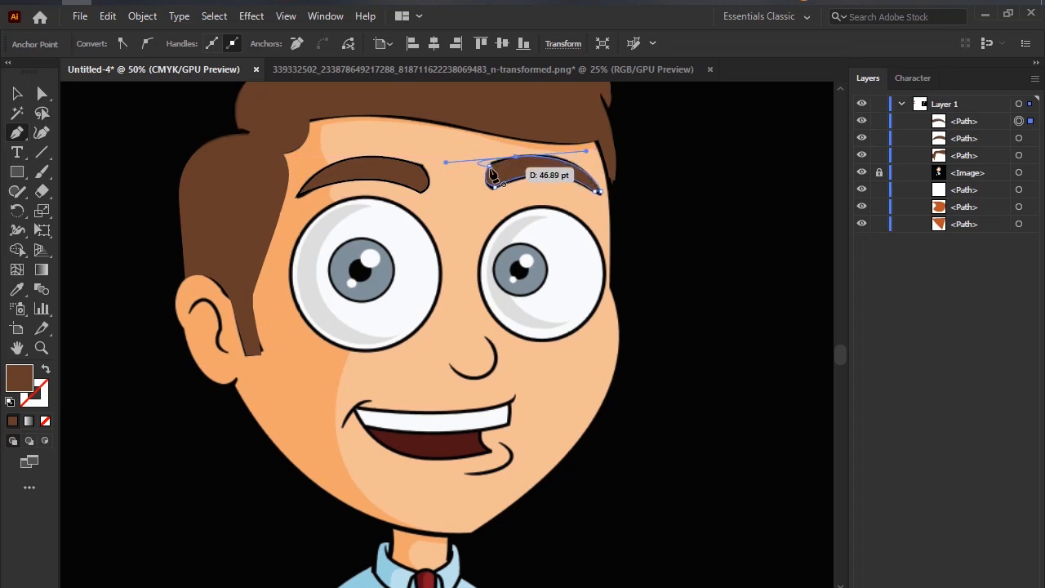
left_click(516, 157)
left_click(489, 166)
left_click(18, 96)
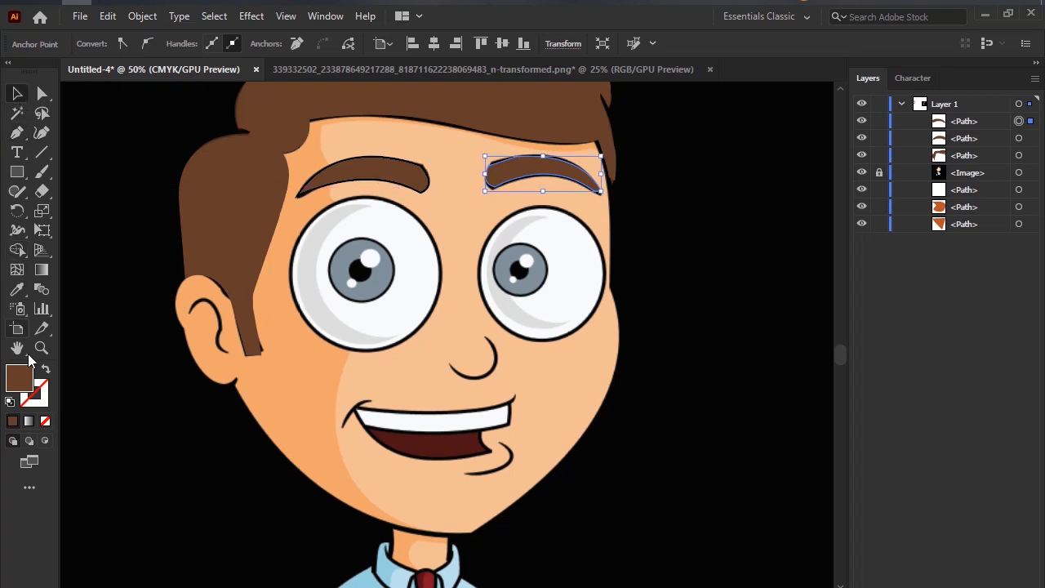
left_click(162, 212)
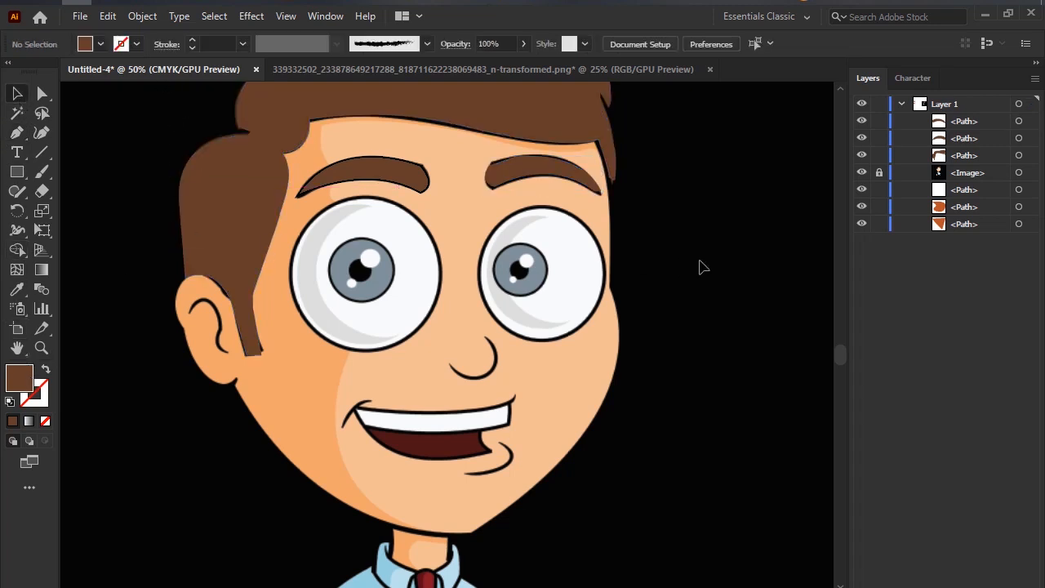
Apply a 3 pt black stroke to the right eyebrow shape, matching the left eyebrow, and clear the selection.
left_click(509, 168)
left_click(122, 45)
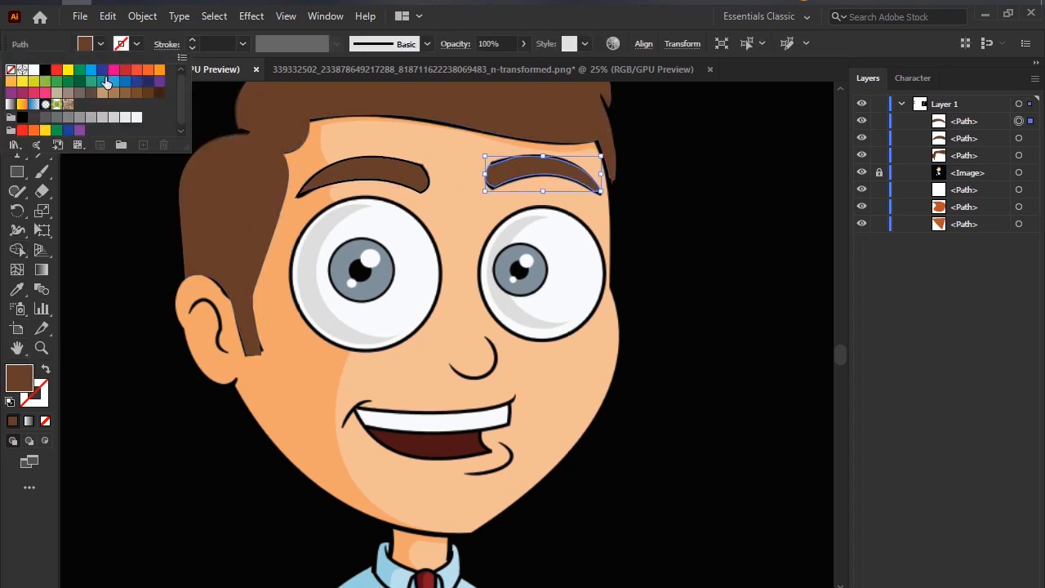
left_click(45, 71)
left_click(193, 40)
left_click(193, 40)
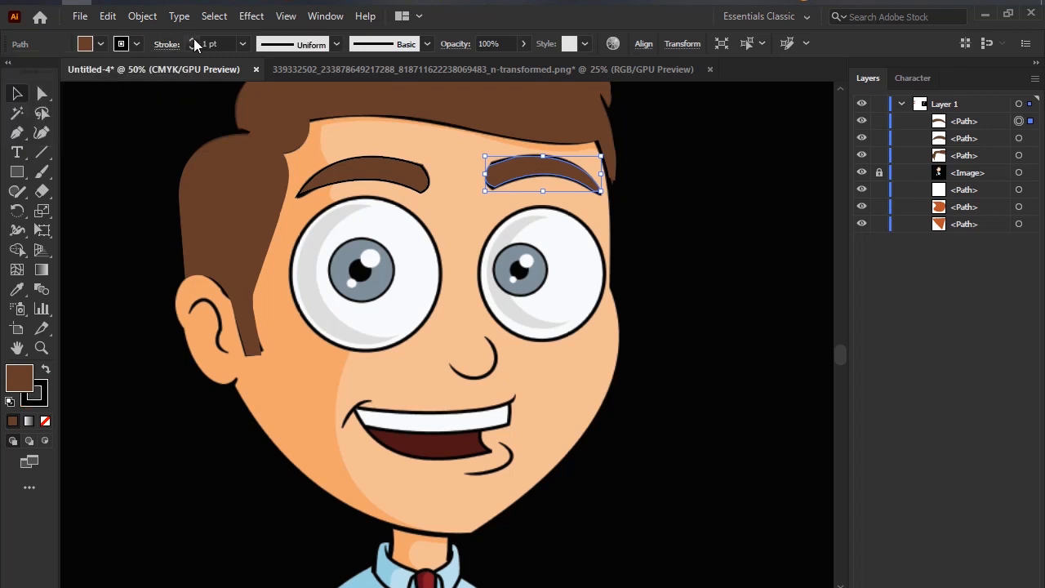
left_click(369, 172)
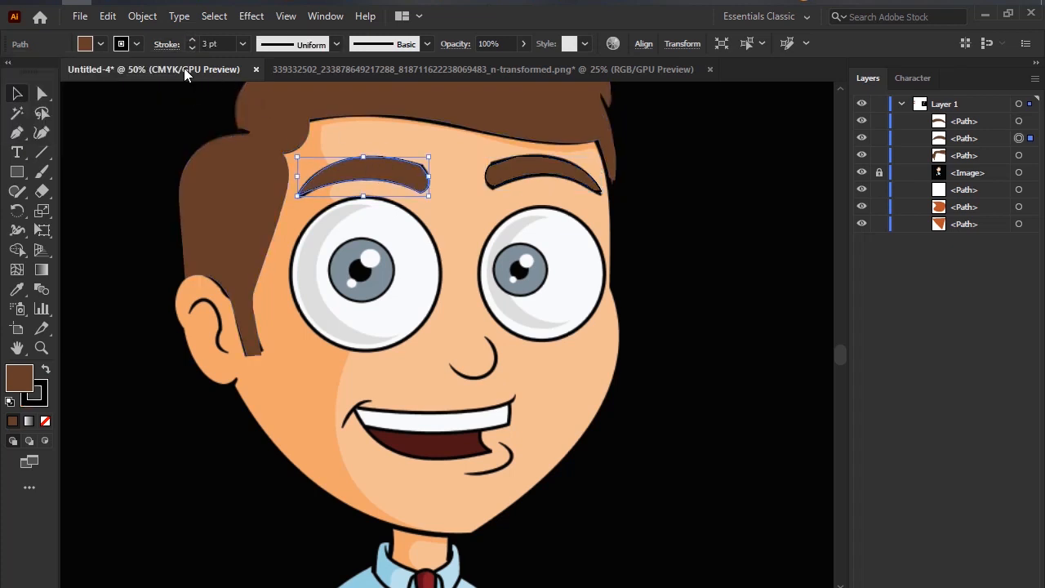
left_click(564, 170)
left_click(190, 40)
left_click(191, 40)
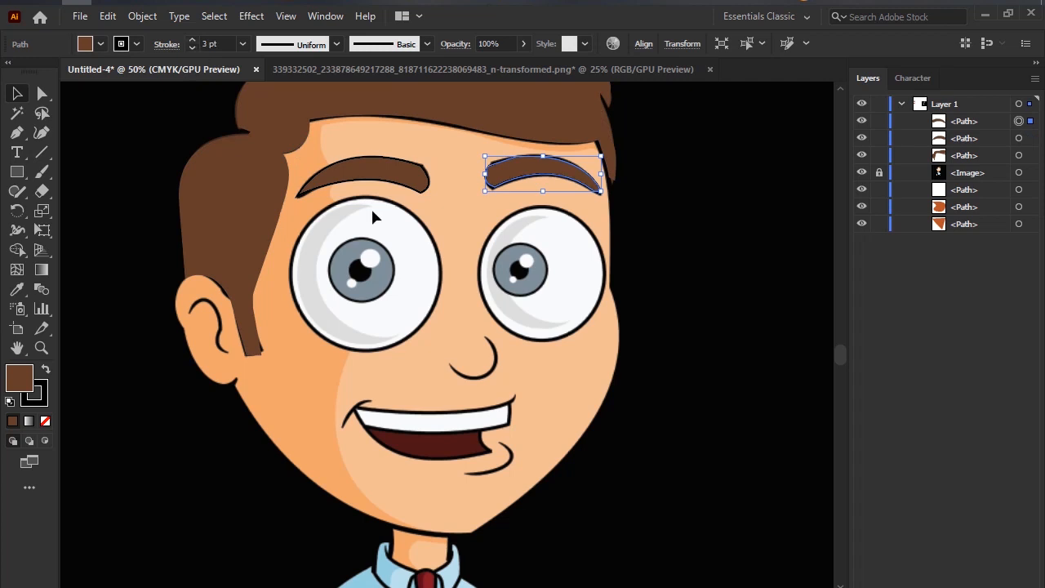
left_click(677, 326)
Start a Pen path at the sideburn and trace the ear's outer edge in curves down to where it meets the jaw.
scroll(677, 329, "down", 6)
left_click_drag(685, 343, 504, 285)
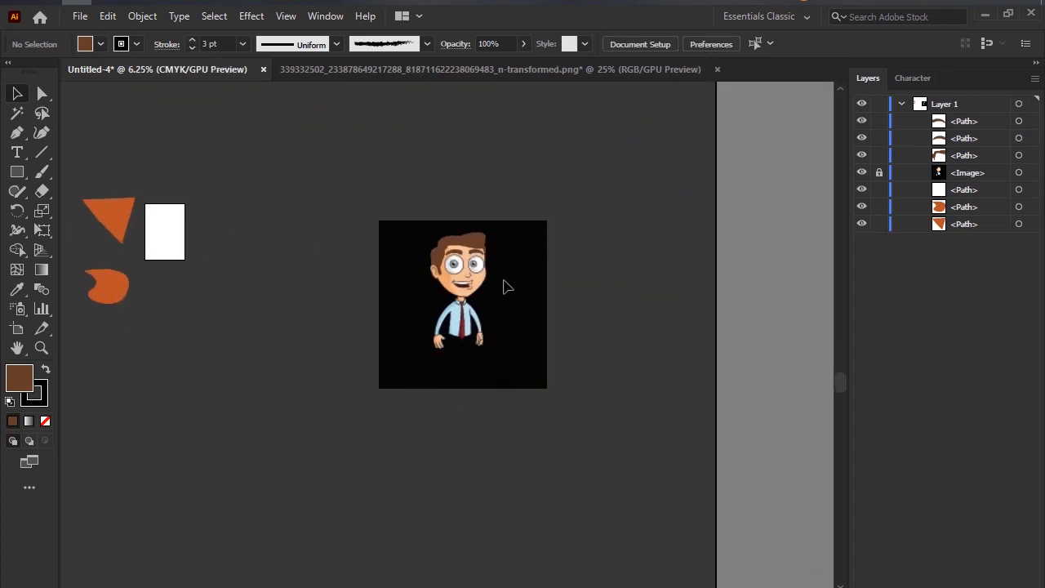
scroll(504, 285, "up", 4)
left_click_drag(589, 254, 464, 261)
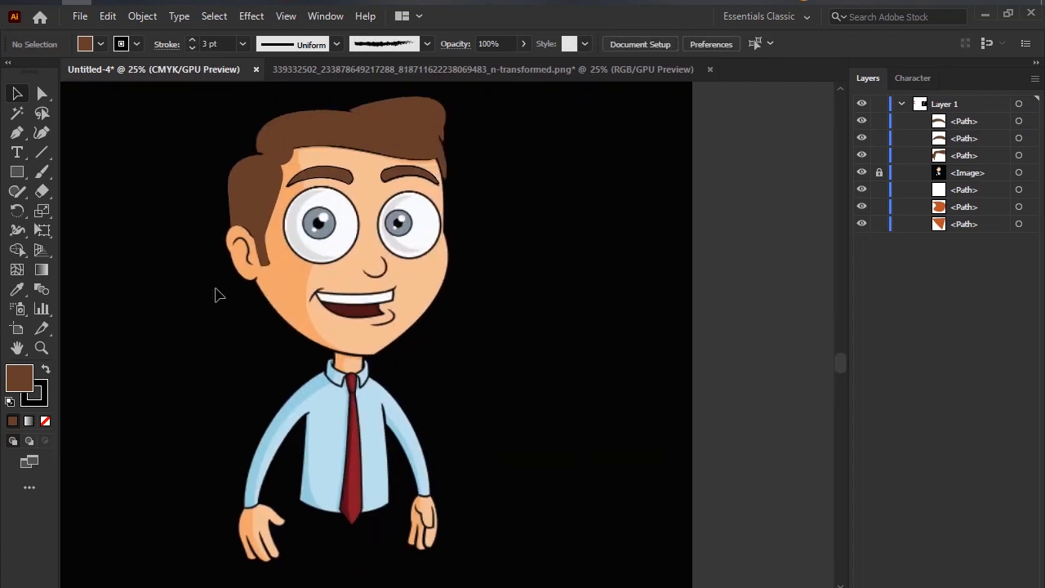
left_click(17, 132)
left_click(254, 237)
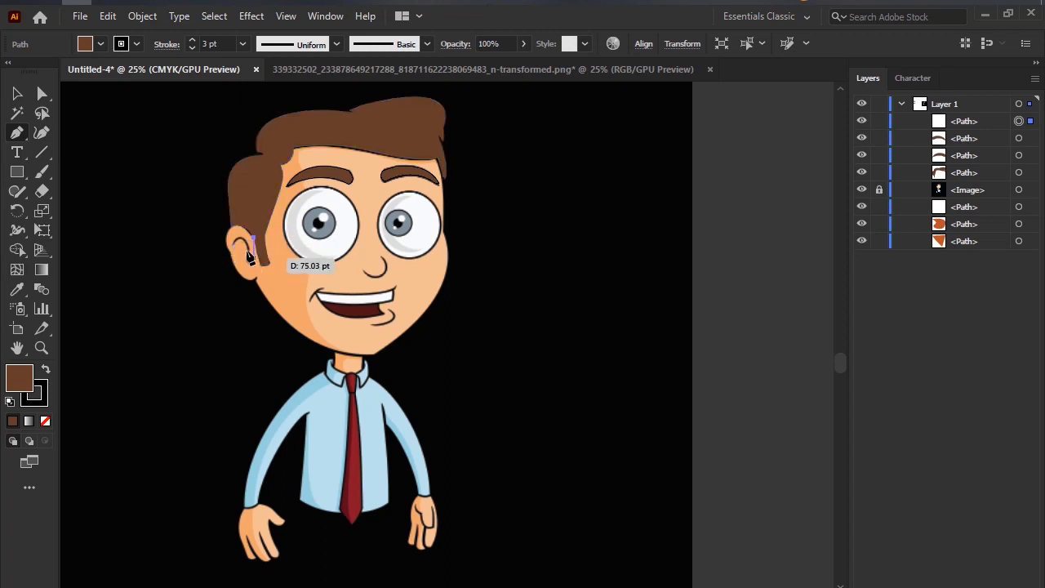
left_click_drag(228, 253, 237, 308)
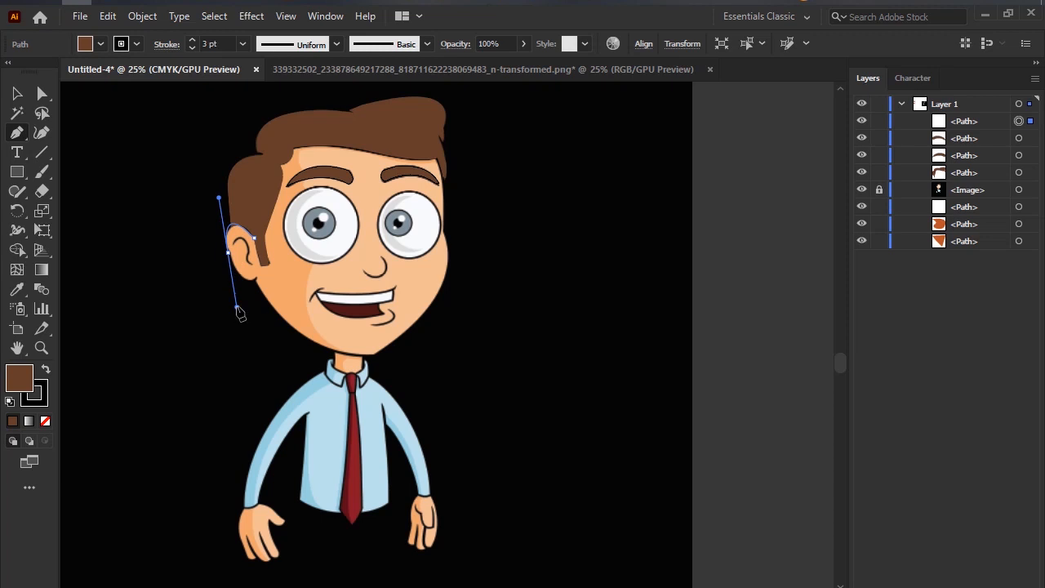
left_click(227, 252)
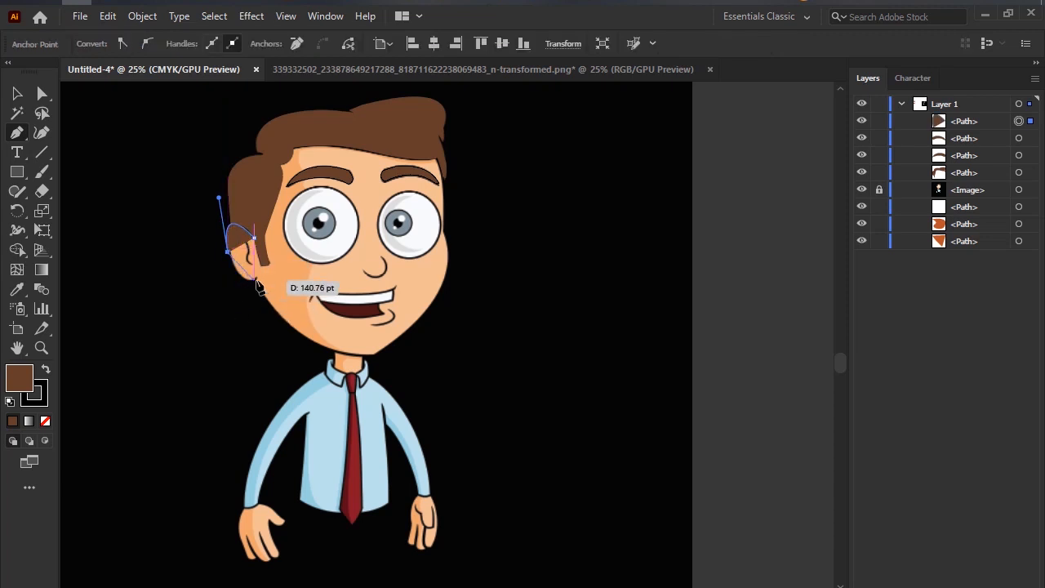
left_click_drag(255, 281, 277, 274)
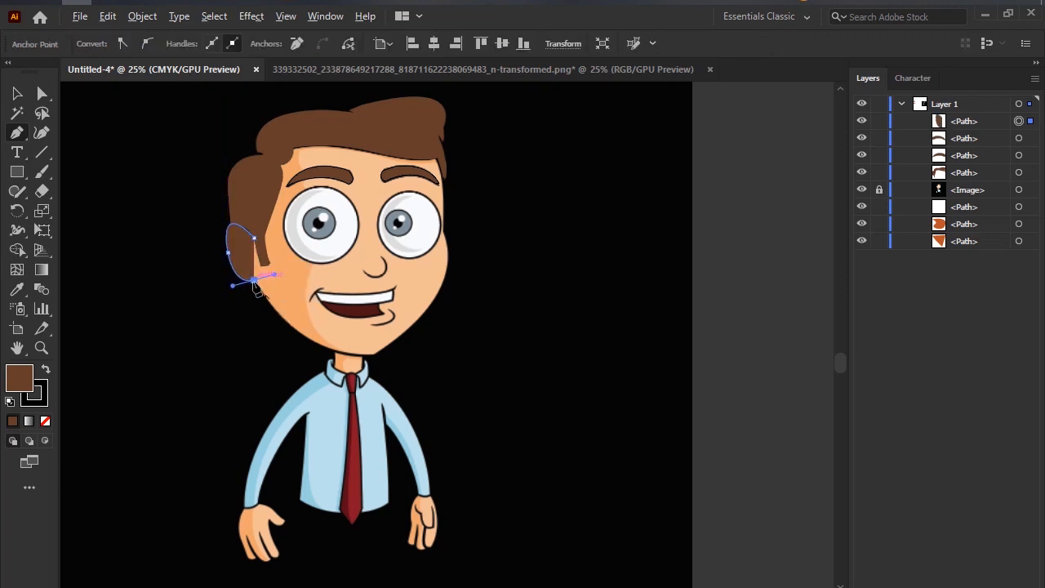
Continue the path along the jawline to the neck, then up the cheek's shadow edge to below the left eye.
left_click_drag(337, 352, 393, 367)
left_click(337, 350)
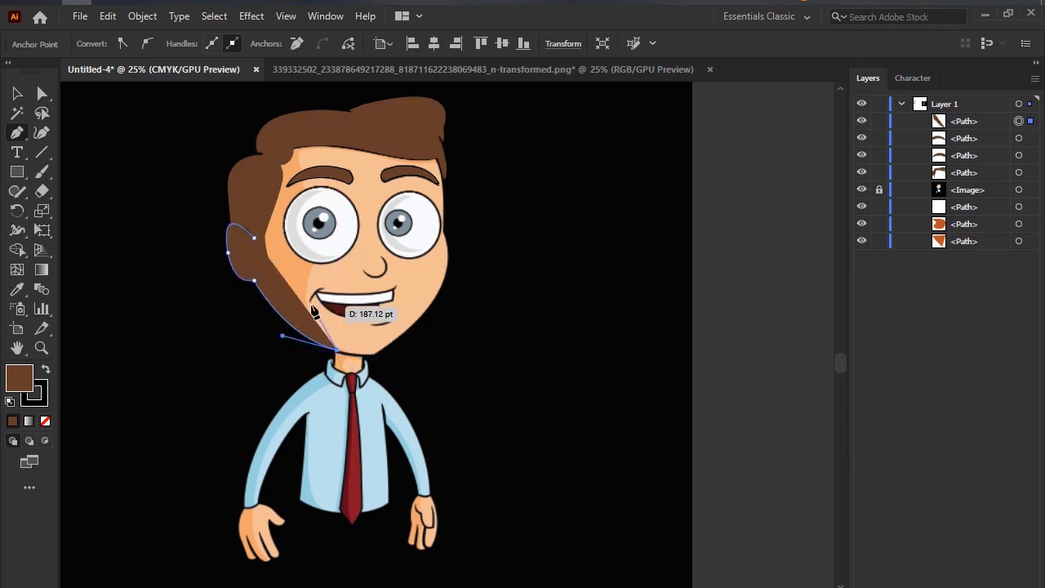
left_click(310, 304)
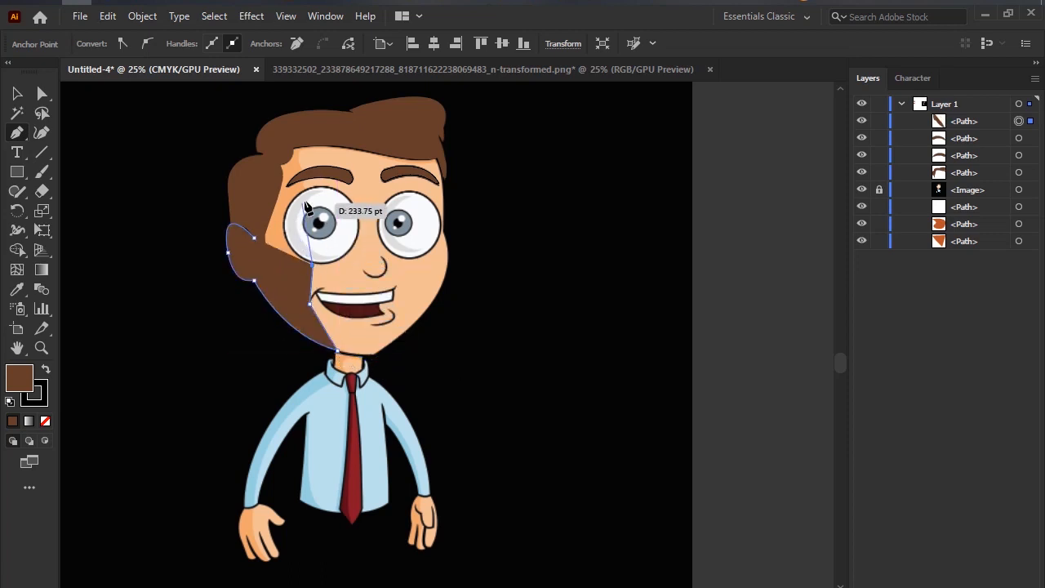
left_click(313, 264)
Remove the brown fill from the open face path, keeping its black stroke.
left_click(46, 372)
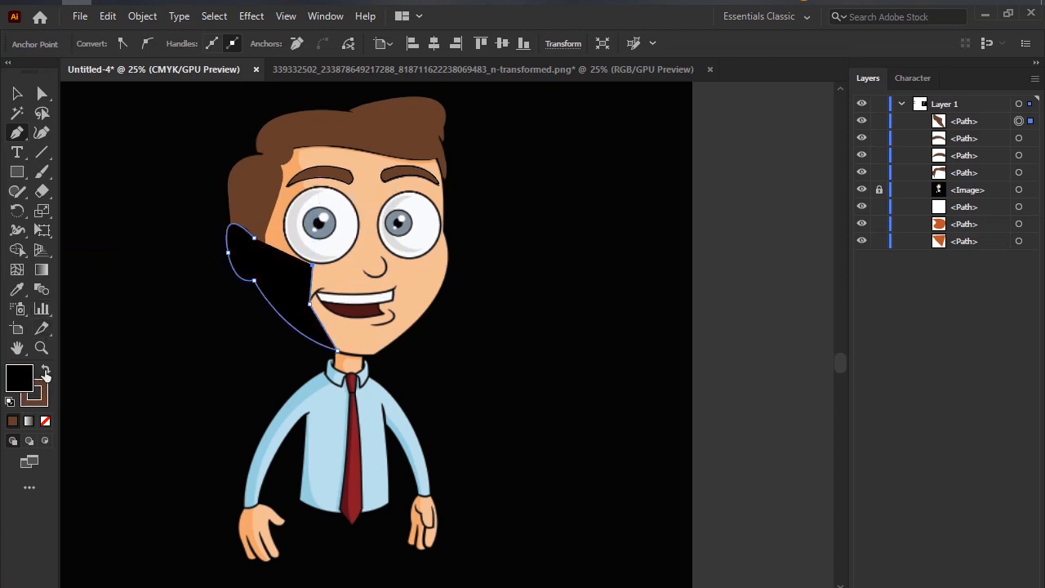
left_click(45, 371)
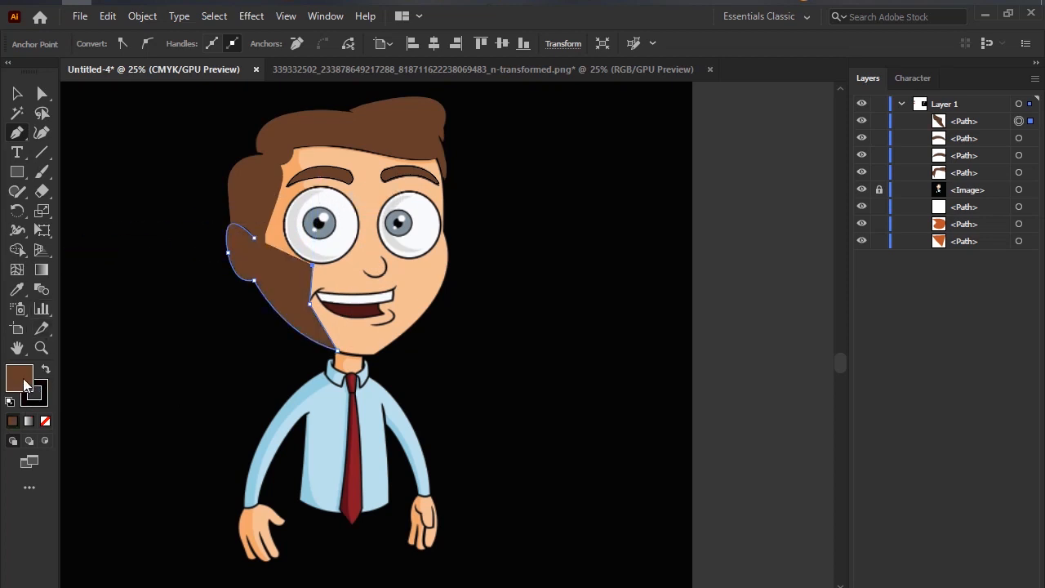
left_click(46, 422)
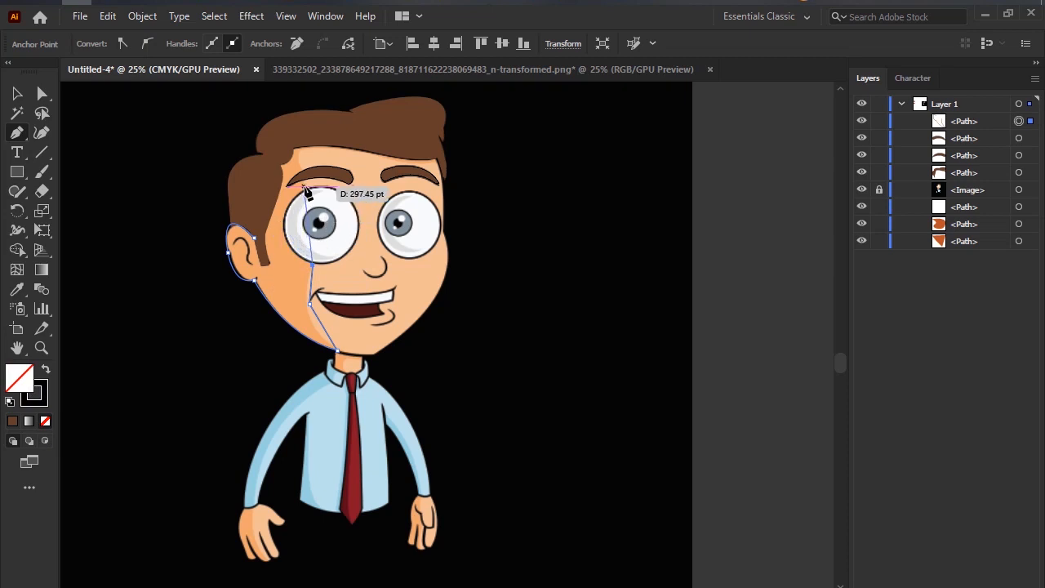
Trace around the left eye's outer edge, up to the forehead hairline and down the sideburn, closing the shaded face path at the ear.
left_click_drag(304, 186, 351, 141)
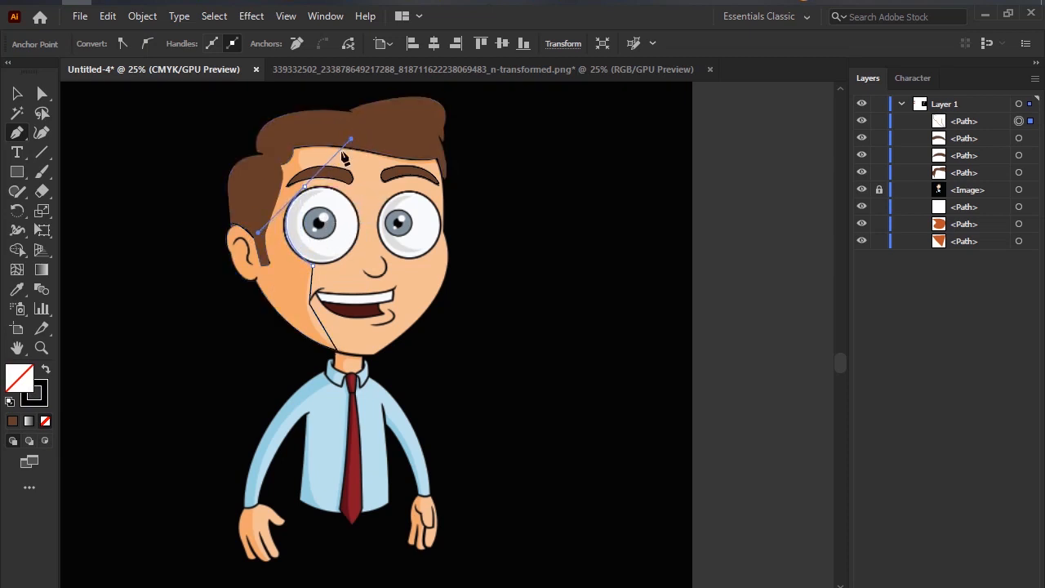
left_click(305, 188)
left_click(300, 167)
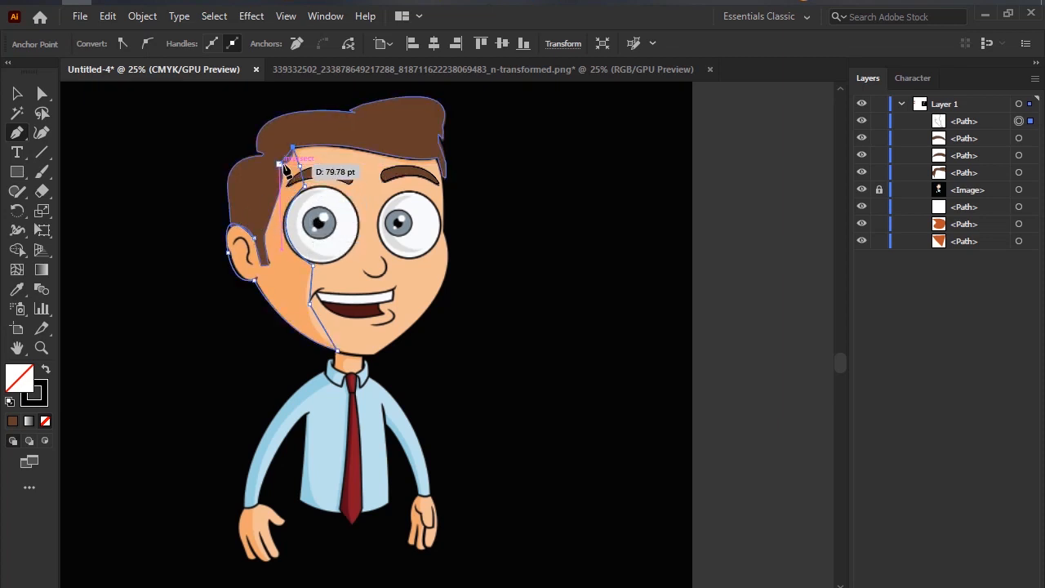
left_click(280, 164)
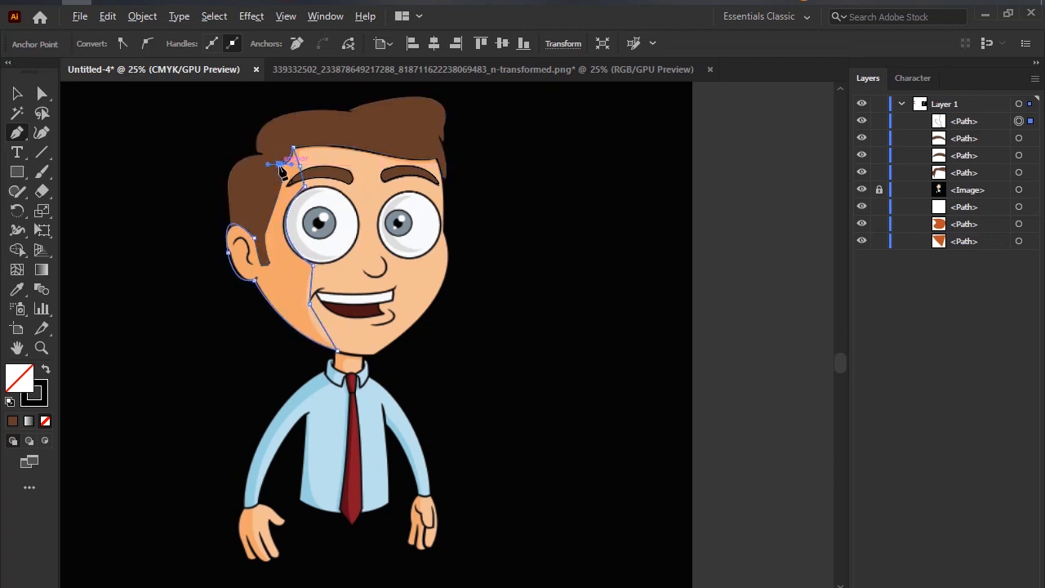
left_click_drag(264, 236, 219, 197)
left_click(264, 236)
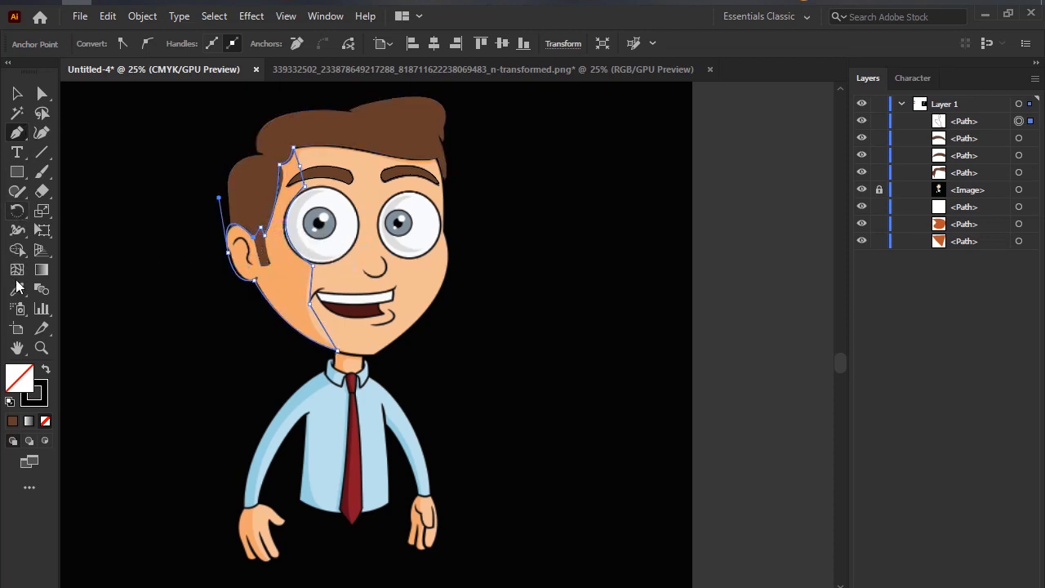
Fill the closed face path with the darker orange skin colour sampled from the cheek using the Eyedropper tool.
key("ctrl+plus")
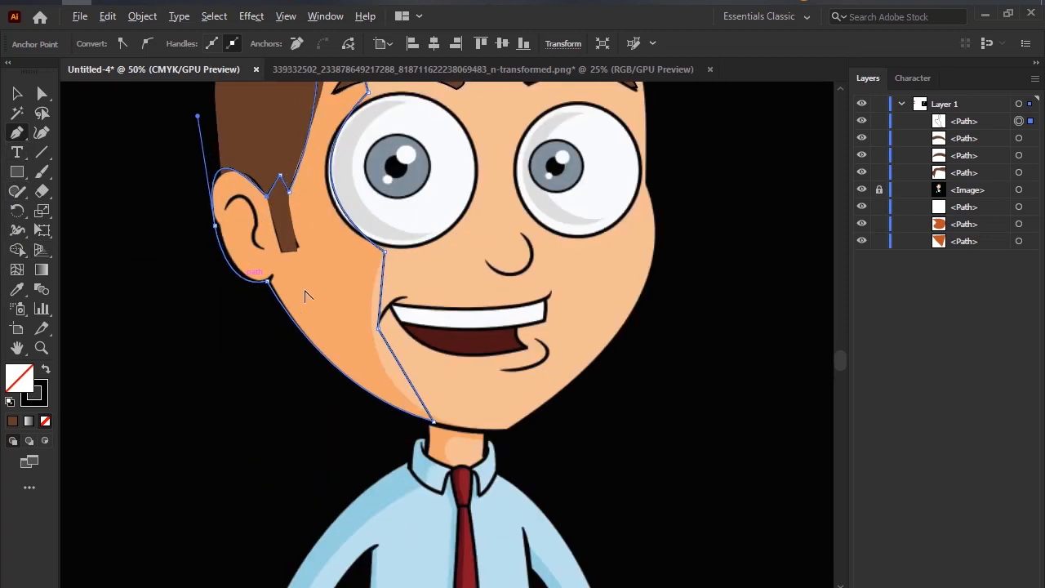
left_click(19, 290)
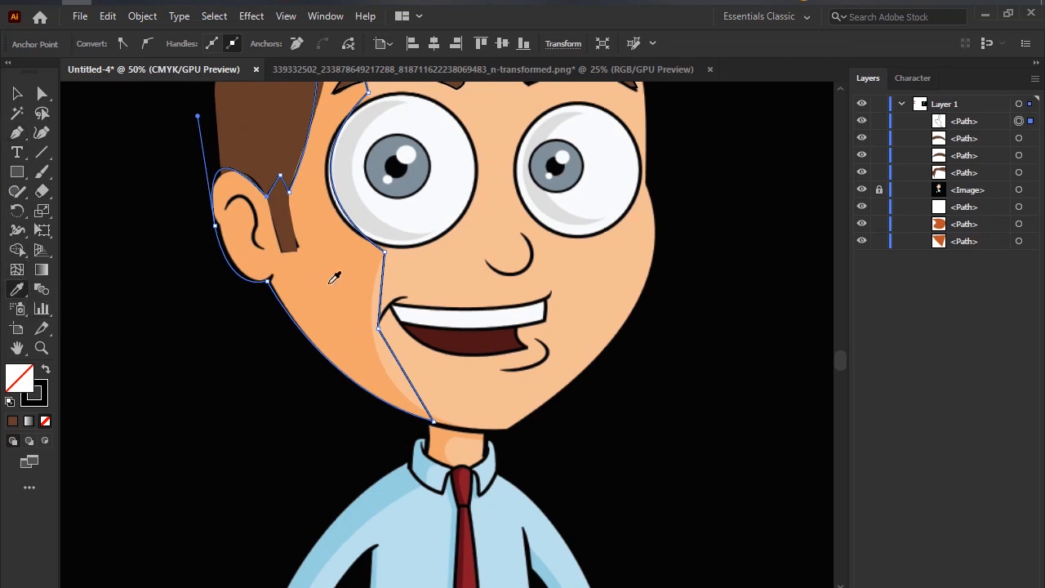
left_click(330, 283)
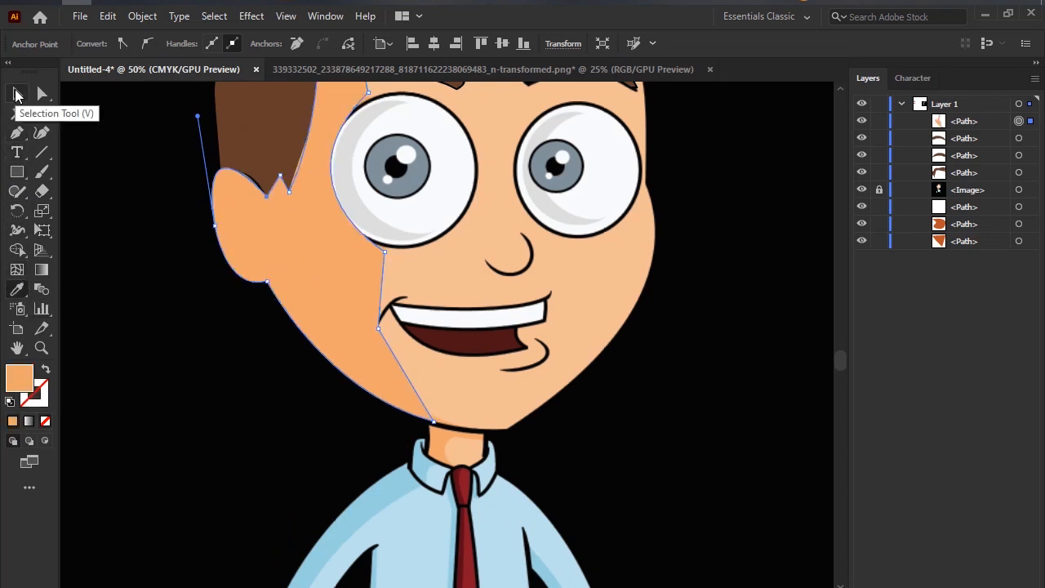
left_click(18, 95)
scroll(416, 285, "up", 3)
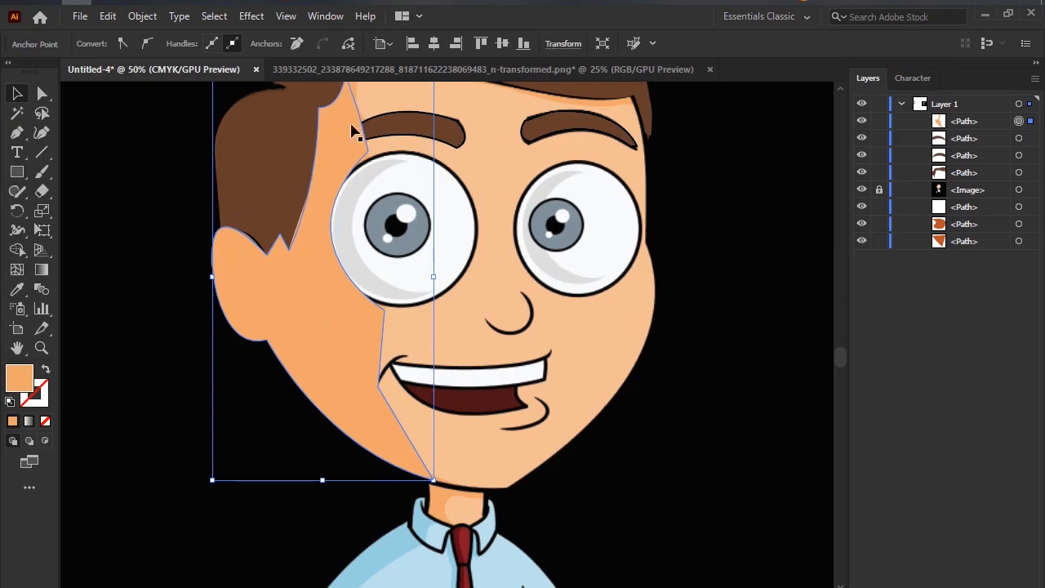
key("Print")
left_click_drag(293, 103, 482, 169)
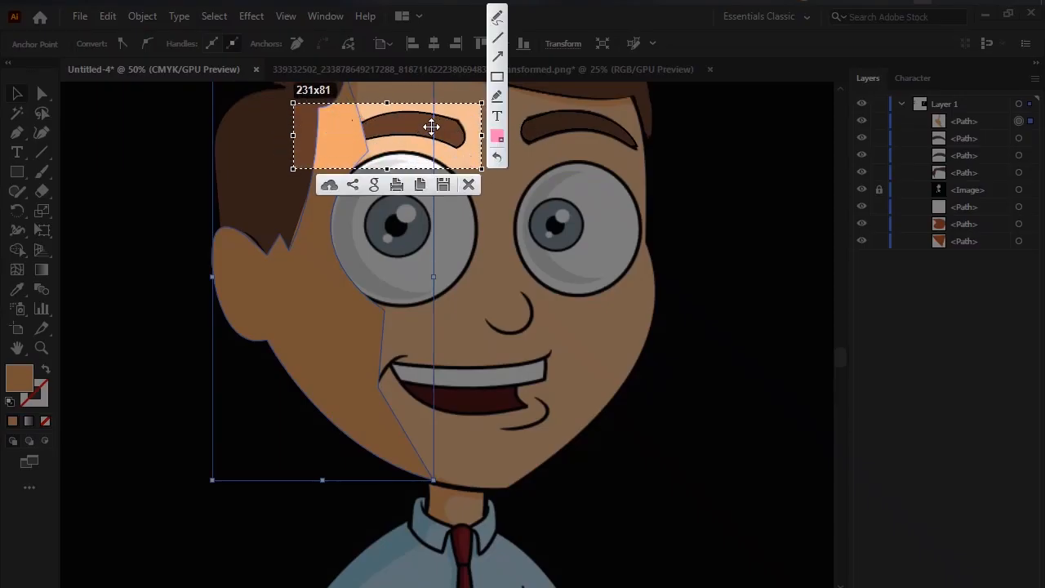
left_click(473, 188)
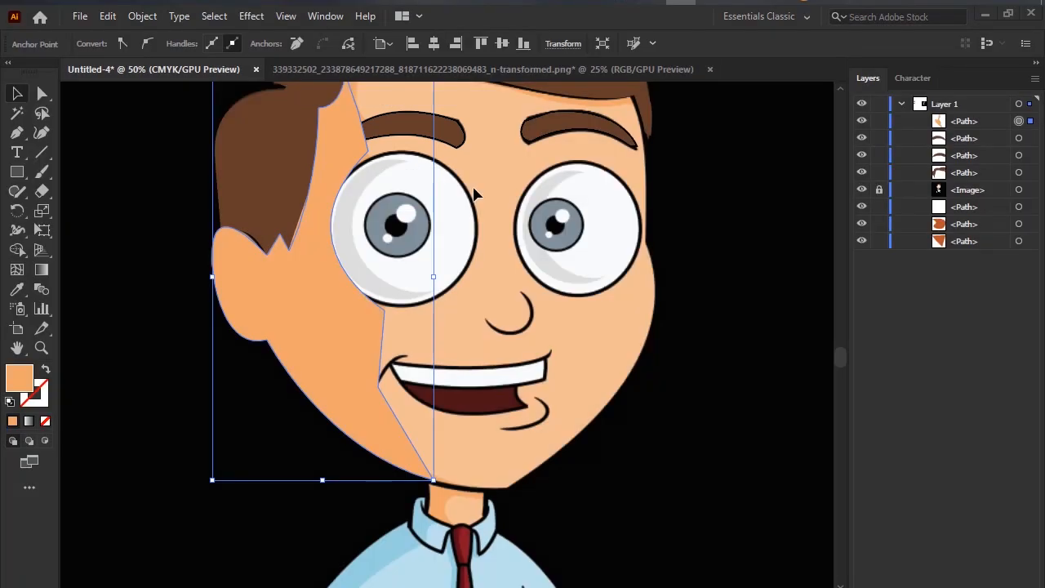
Bring the left eyebrow to the front, above the orange face shape, and deselect it.
right_click(406, 128)
left_click(850, 353)
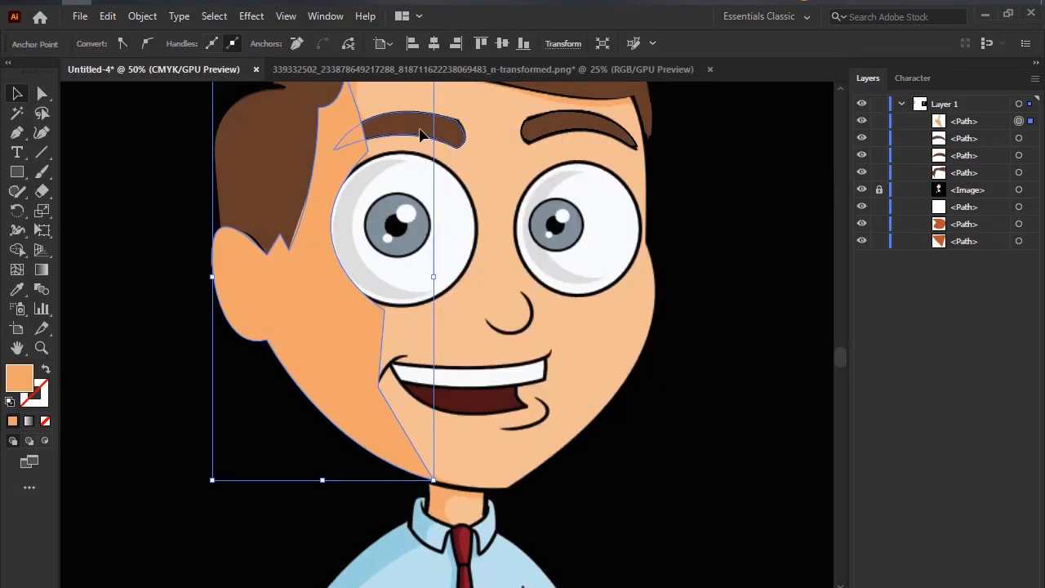
left_click(420, 130)
right_click(421, 130)
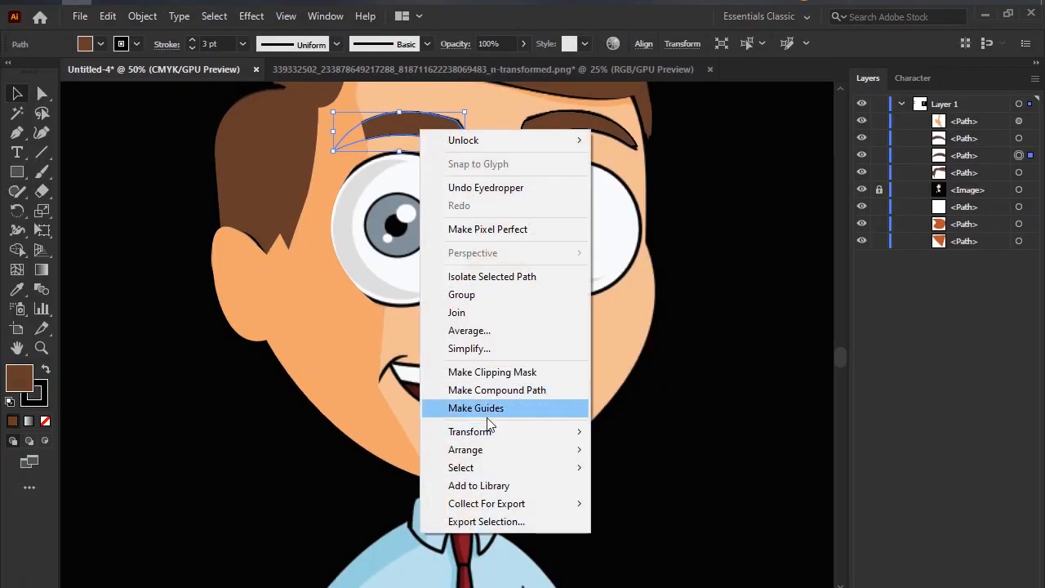
mouse_move(506, 453)
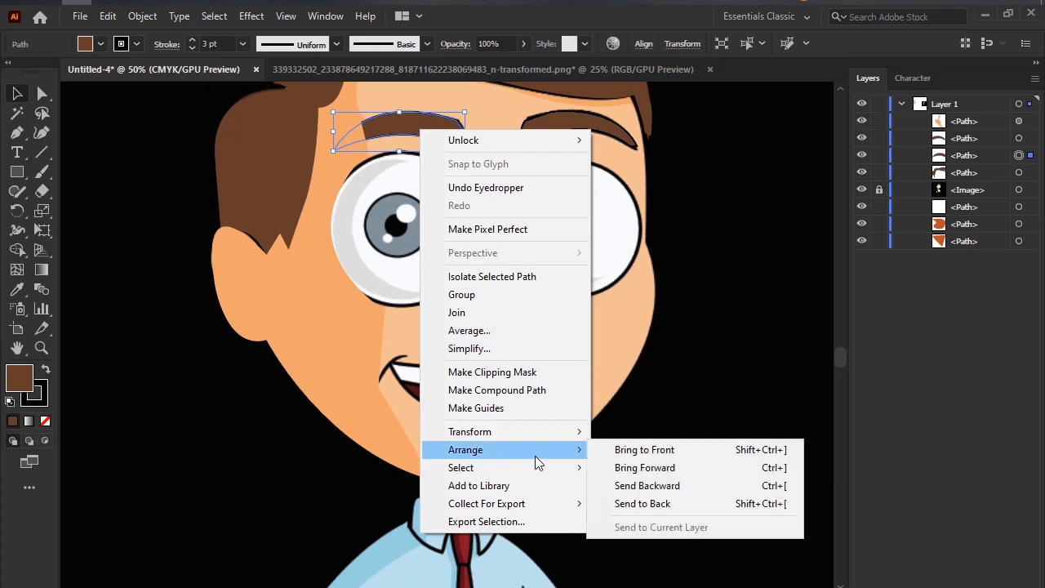
left_click(675, 456)
left_click(689, 357)
scroll(545, 378, "down", 1)
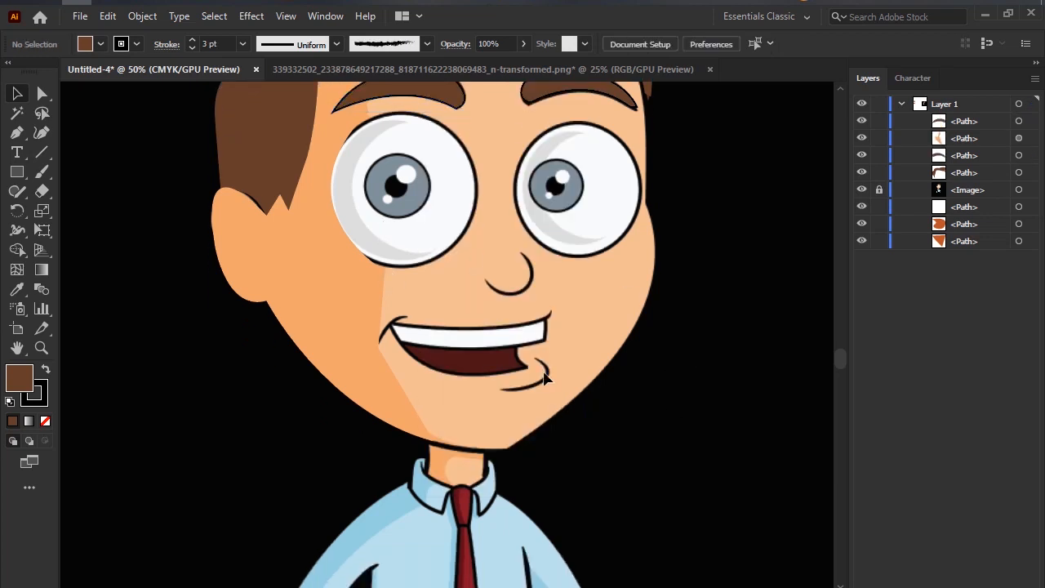
Swap the orange face shape's fill and stroke, leaving only an orange outline over the reference ear.
left_click(265, 260)
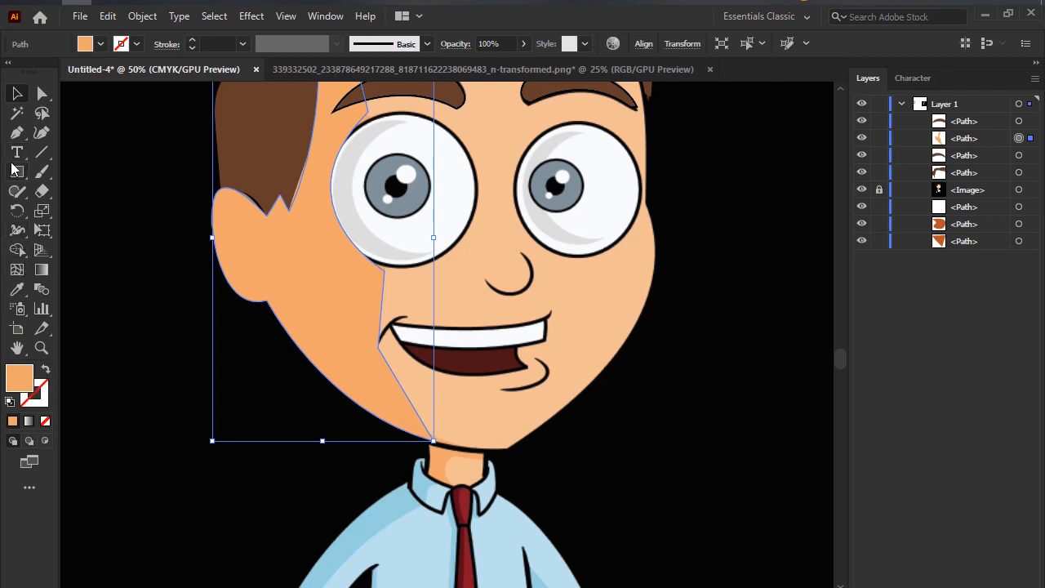
left_click(16, 133)
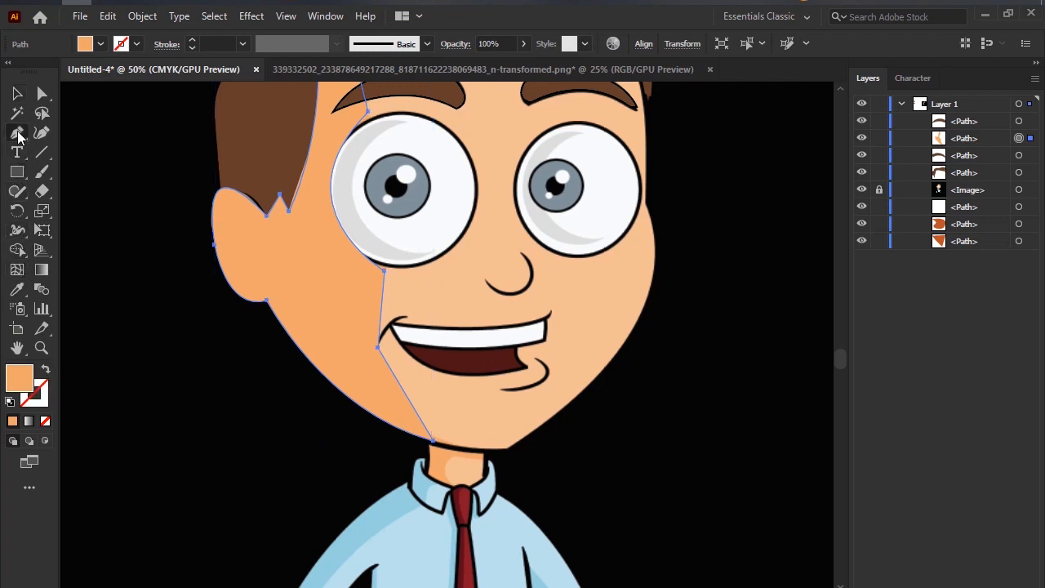
left_click(45, 370)
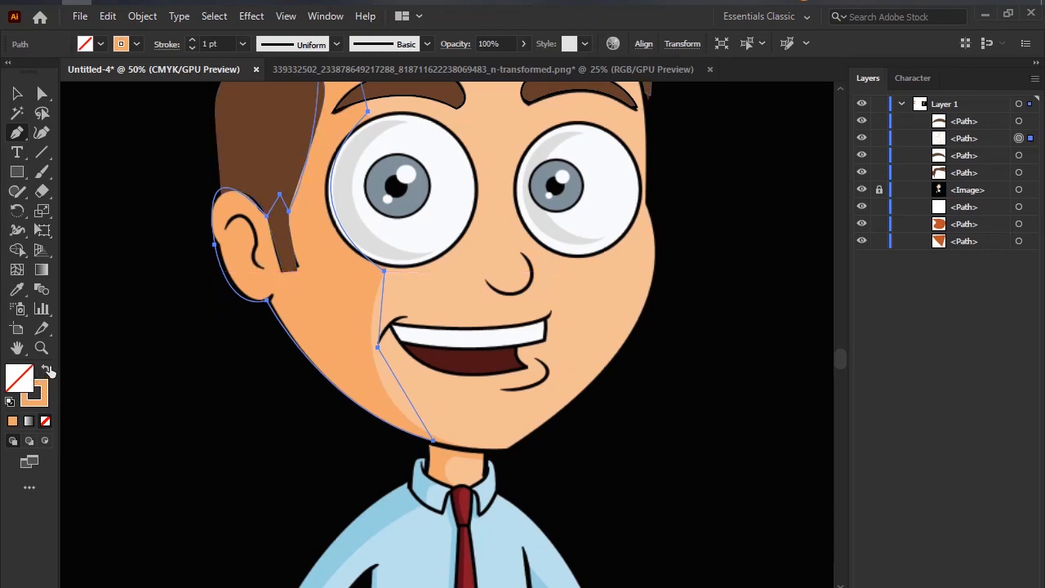
left_click(47, 370)
left_click(47, 369)
Trace the curved inner ear line with the Pen tool as an open path, from its upper end down to the lower tip.
left_click(227, 229)
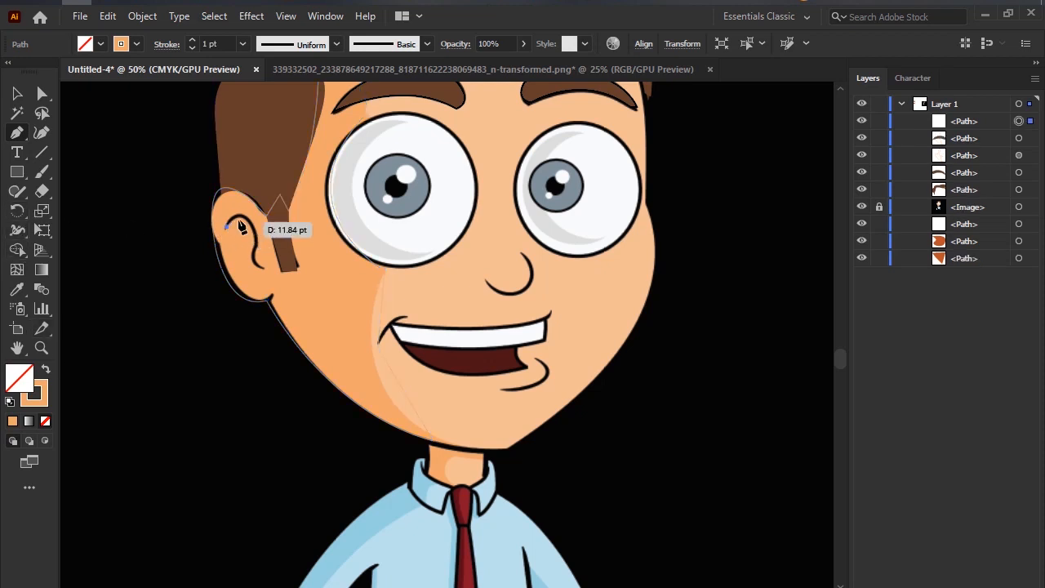
left_click_drag(246, 221, 256, 242)
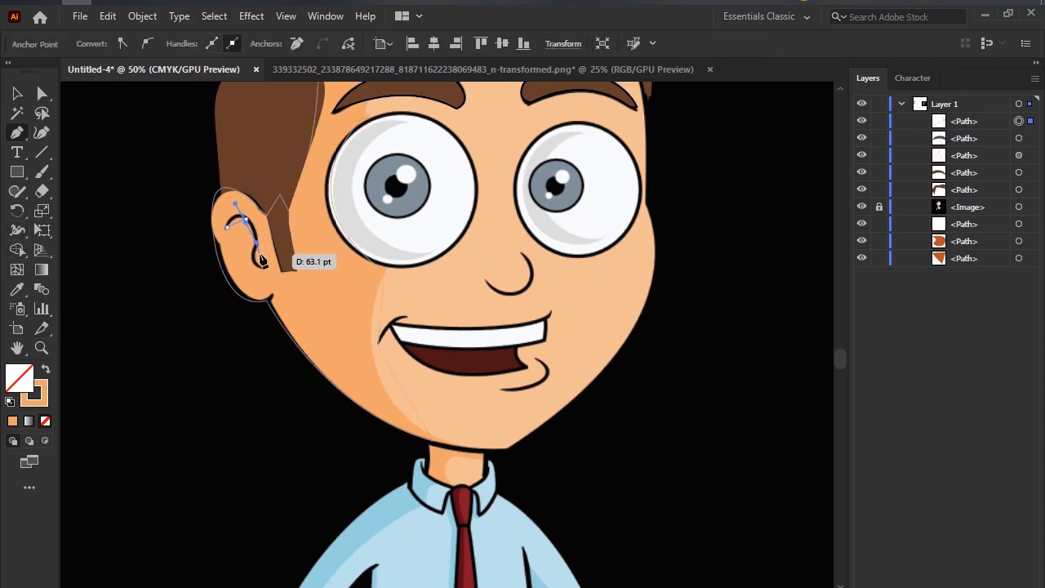
key("ctrl+z")
scroll(257, 254, "up", 3)
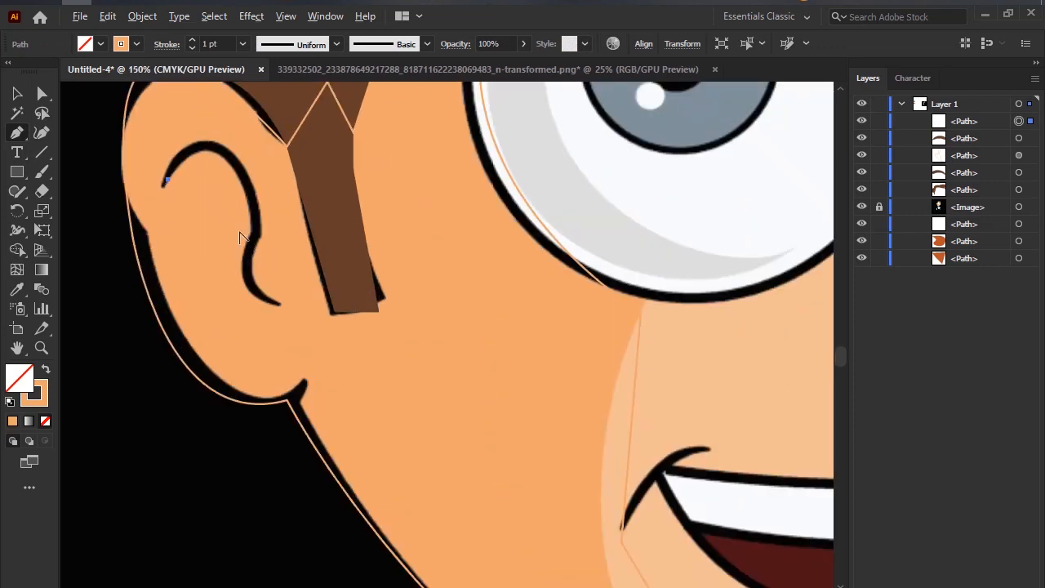
left_click_drag(255, 205, 291, 321)
left_click(255, 206)
left_click_drag(250, 252, 316, 315)
key("v")
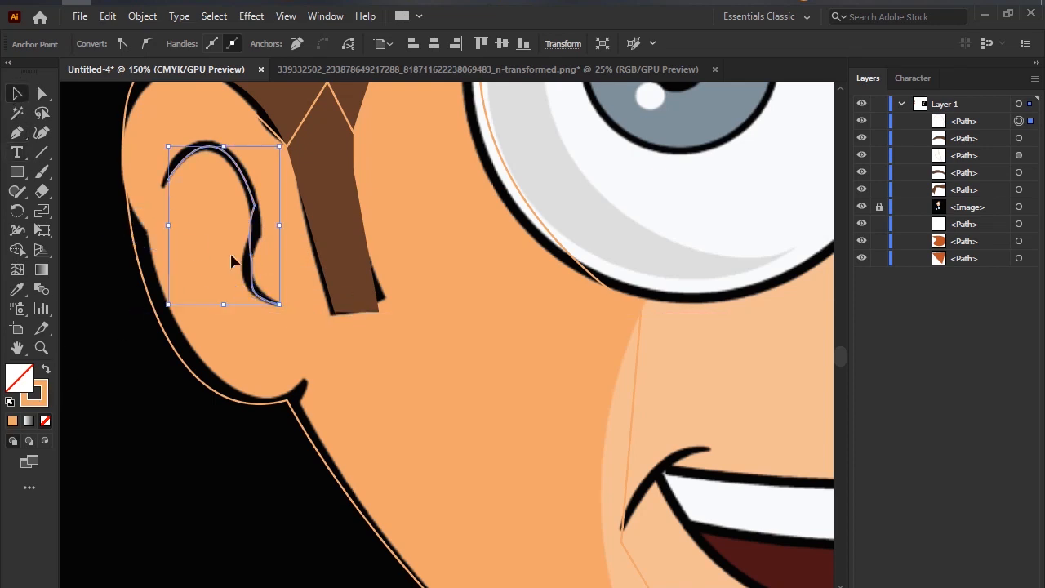
Switch to the browser, check the Google Meet in-call messages and return to the Illustrator drawing.
key("m")
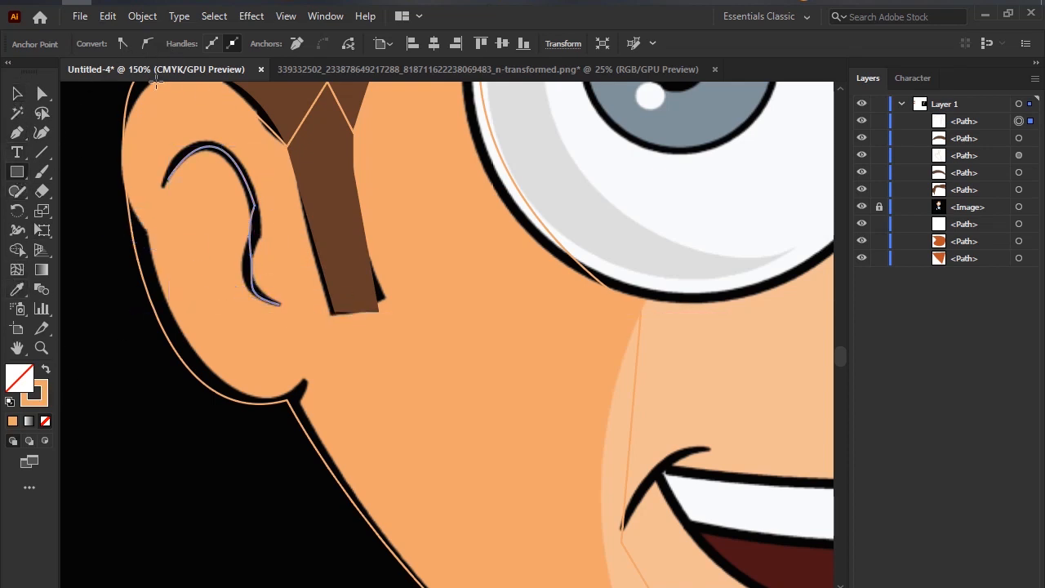
mouse_move(137, 3)
left_click(113, 28)
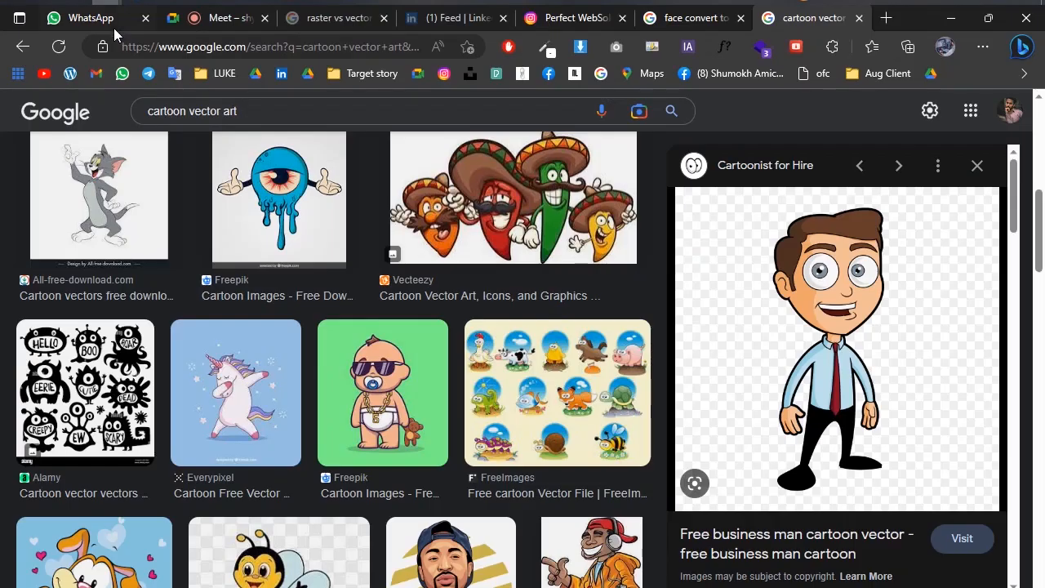
left_click(98, 17)
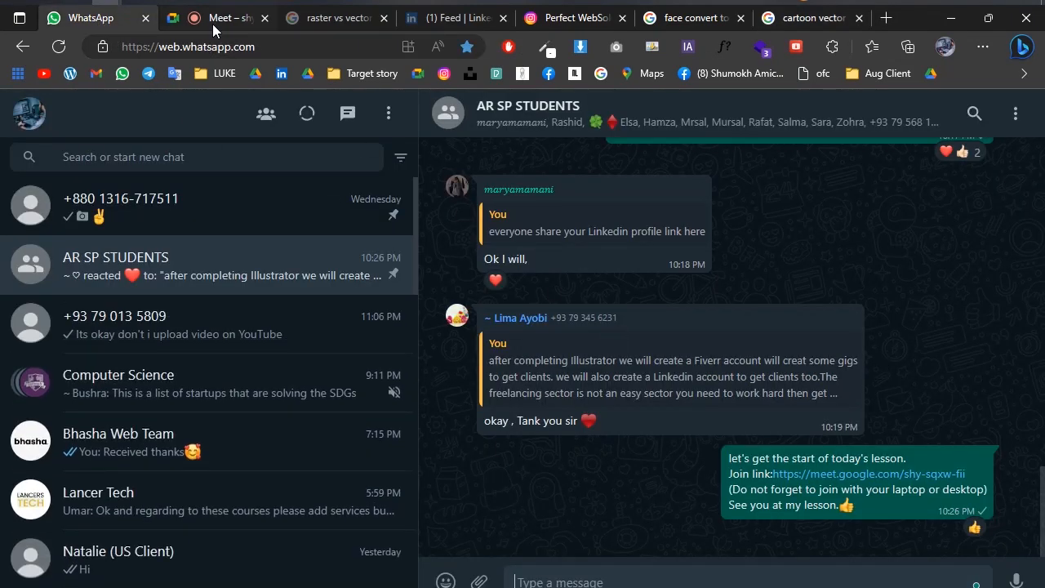
left_click(214, 18)
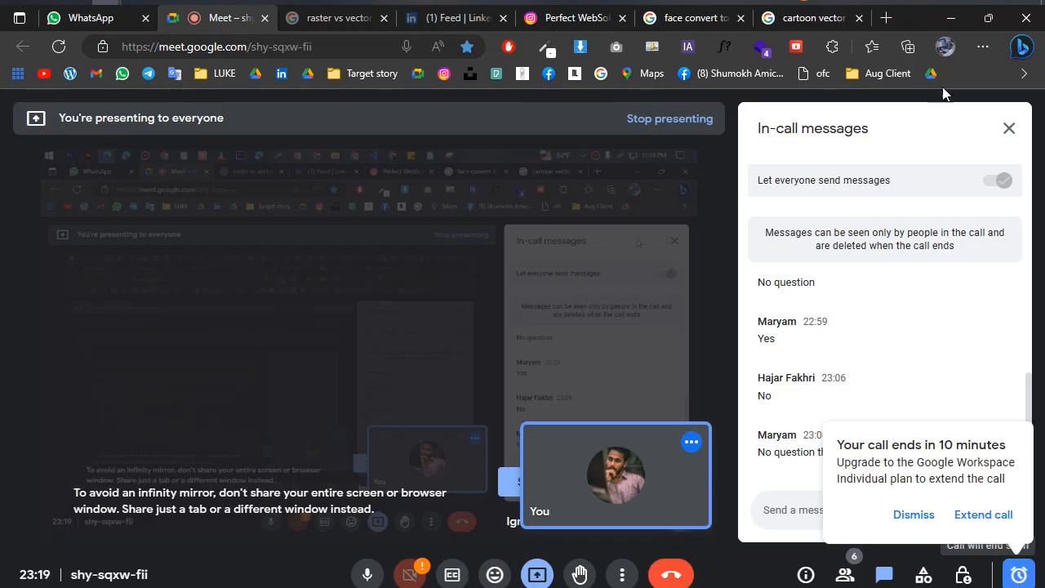
left_click(951, 17)
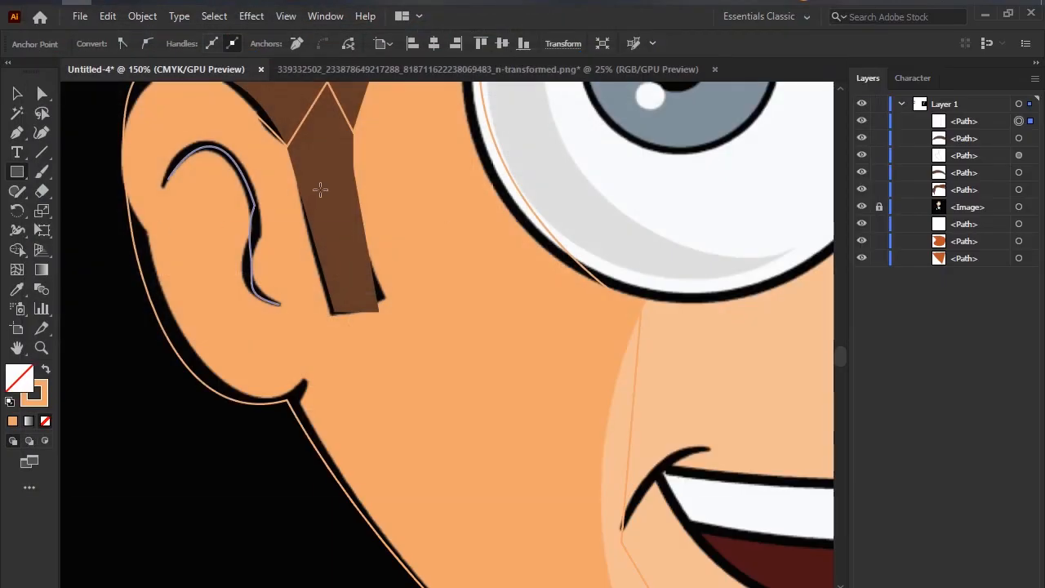
Set the inner ear path's stroke colour to black.
left_click(45, 400)
left_click(611, 188)
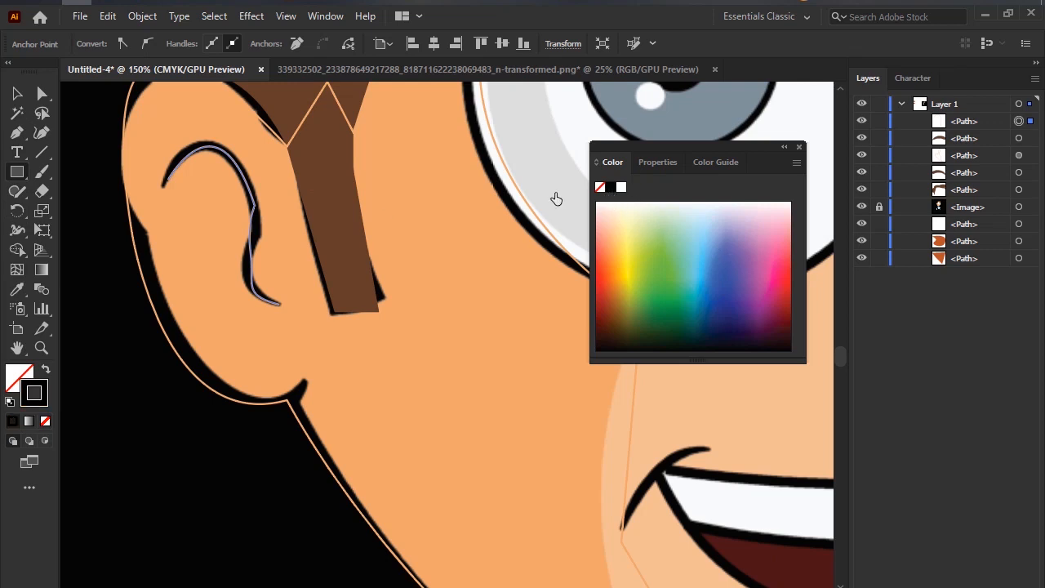
key("v")
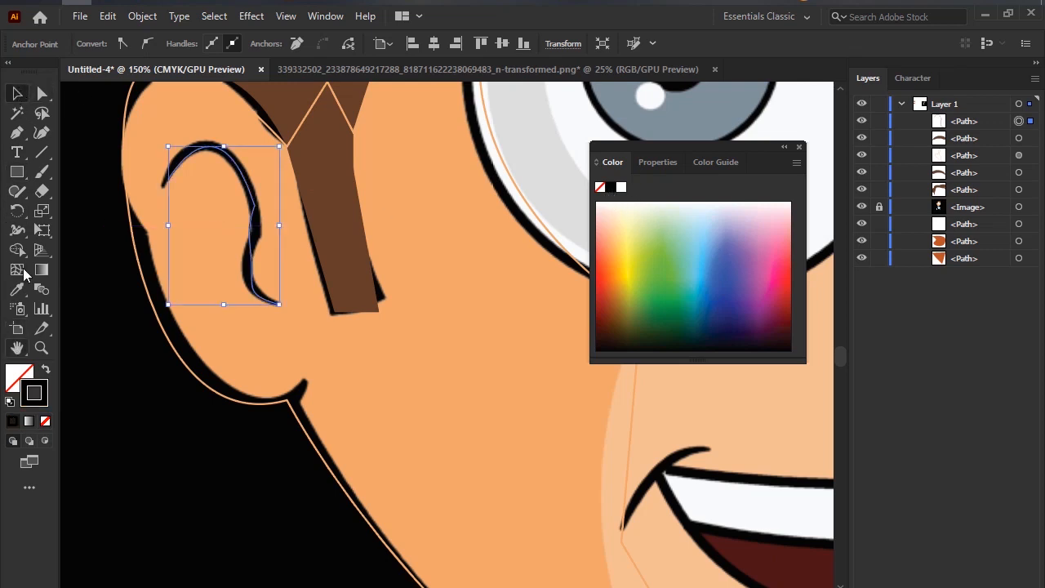
left_click(17, 172)
left_click(272, 270)
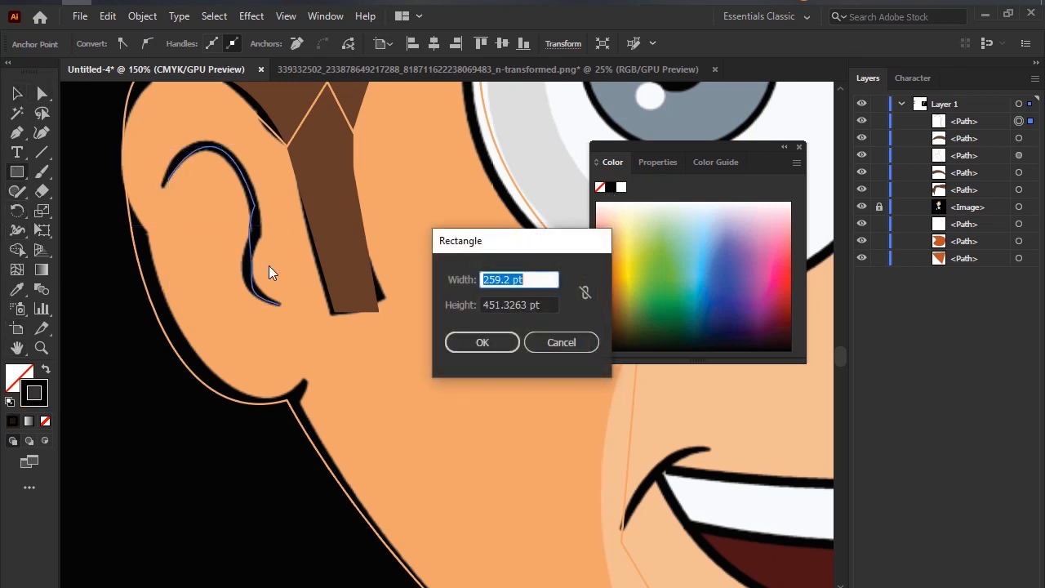
left_click(595, 347)
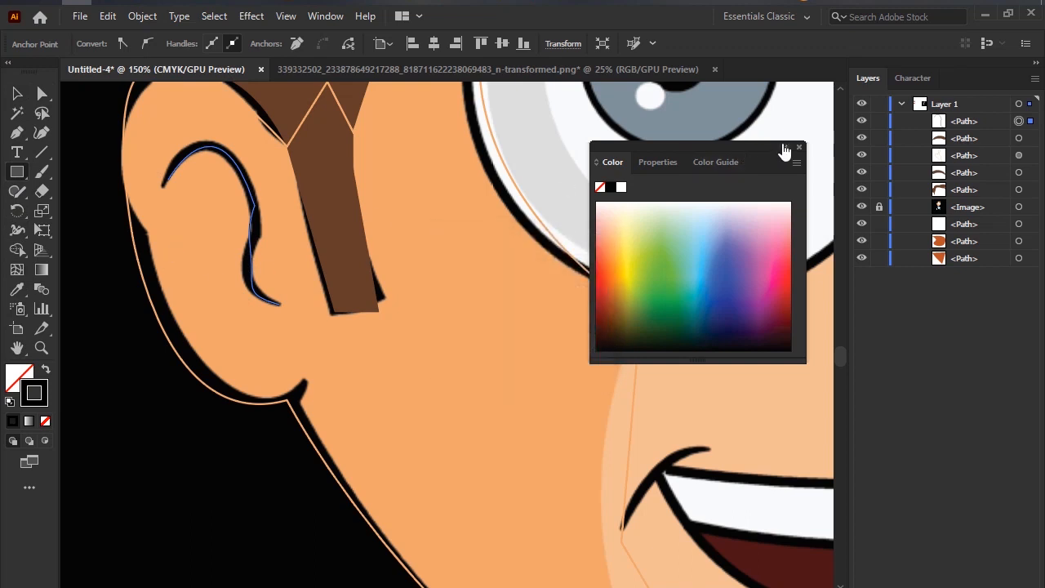
Collapse the floating Color panel and set the inner ear path's stroke weight to 5 pt.
left_click(784, 149)
key("v")
left_click(273, 296)
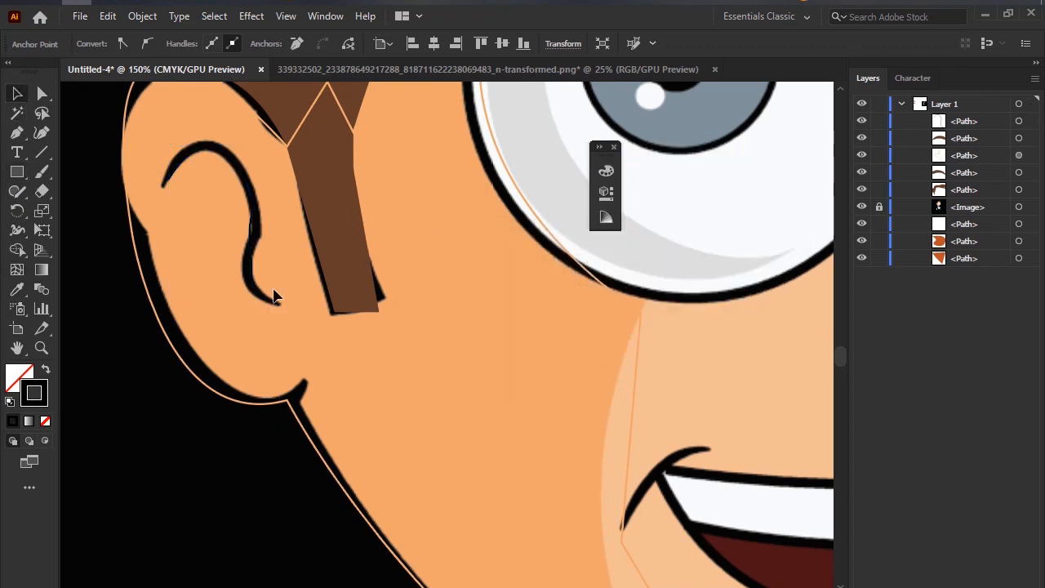
left_click(256, 242)
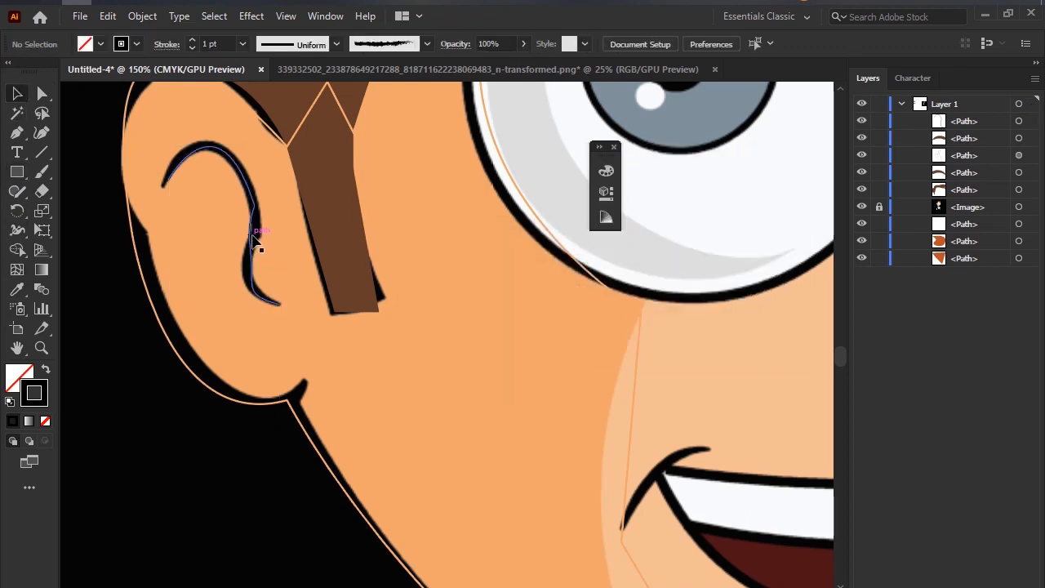
left_click(194, 40)
left_click(195, 39)
left_click(194, 39)
left_click(194, 39)
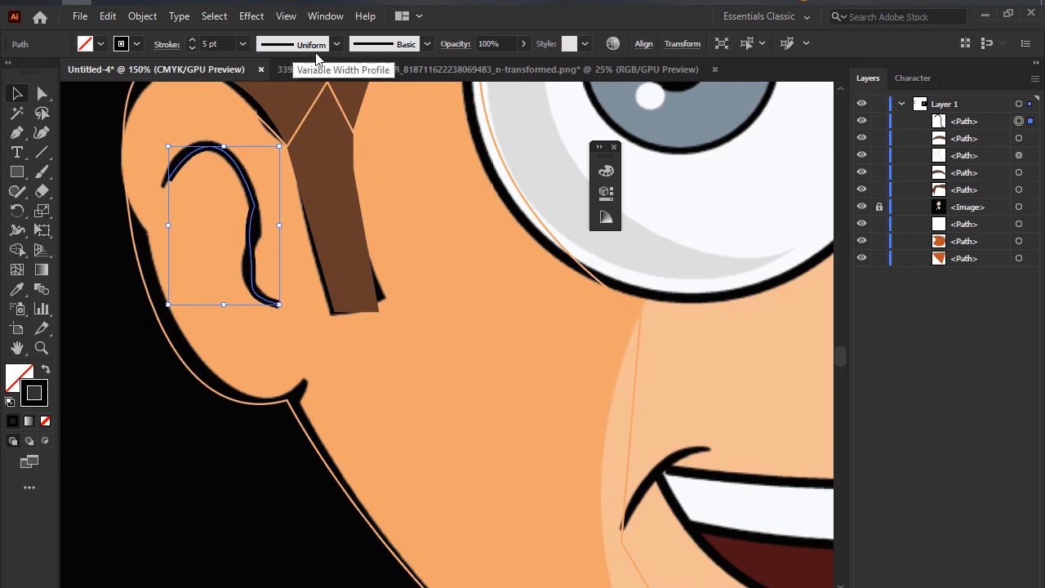
Try the elliptical width profile on the inner ear stroke and settle on the variable profile with two bulges.
left_click(324, 46)
left_click(296, 96)
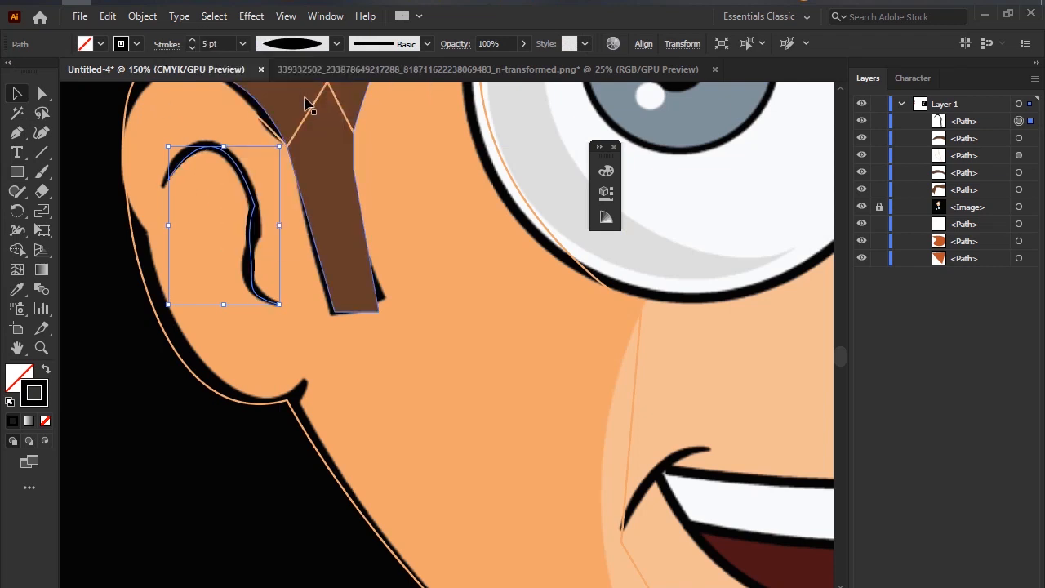
left_click(325, 51)
left_click(302, 123)
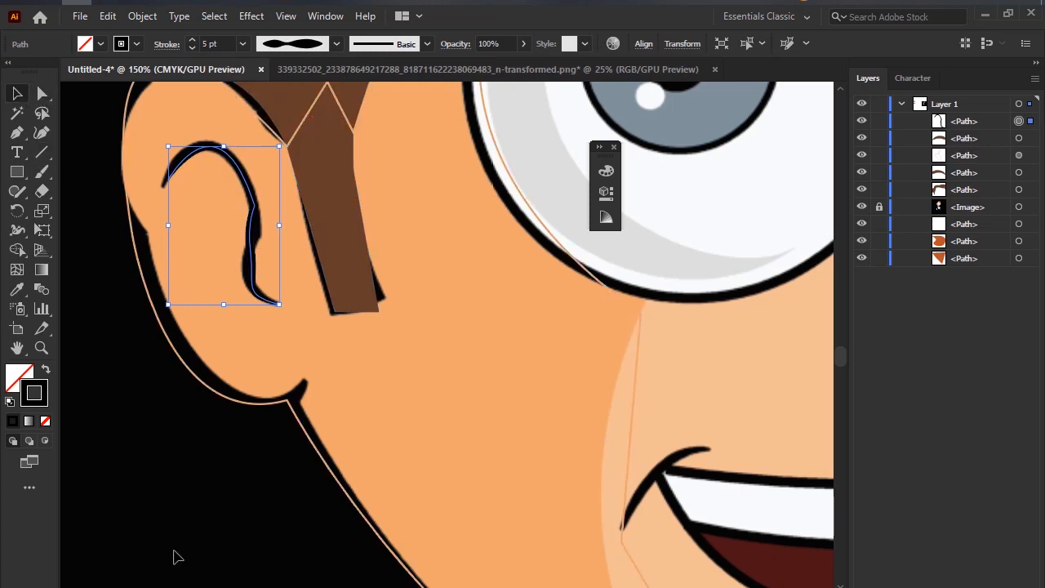
Swap the face shape's stroke and fill back to a solid orange fill without stroke, and deselect it.
left_click(297, 467)
left_click(299, 419)
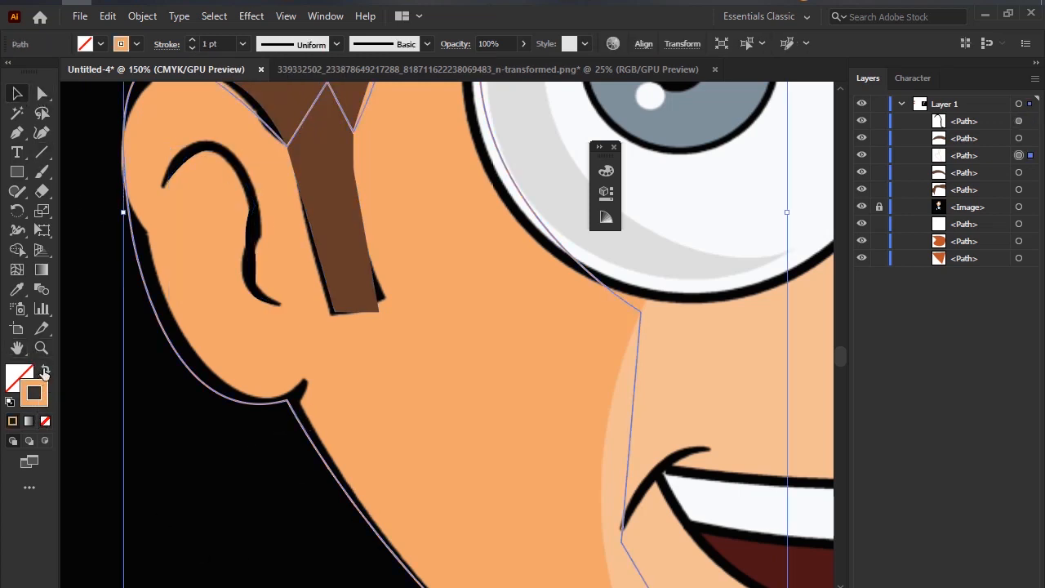
left_click(45, 373)
scroll(303, 420, "down", 8)
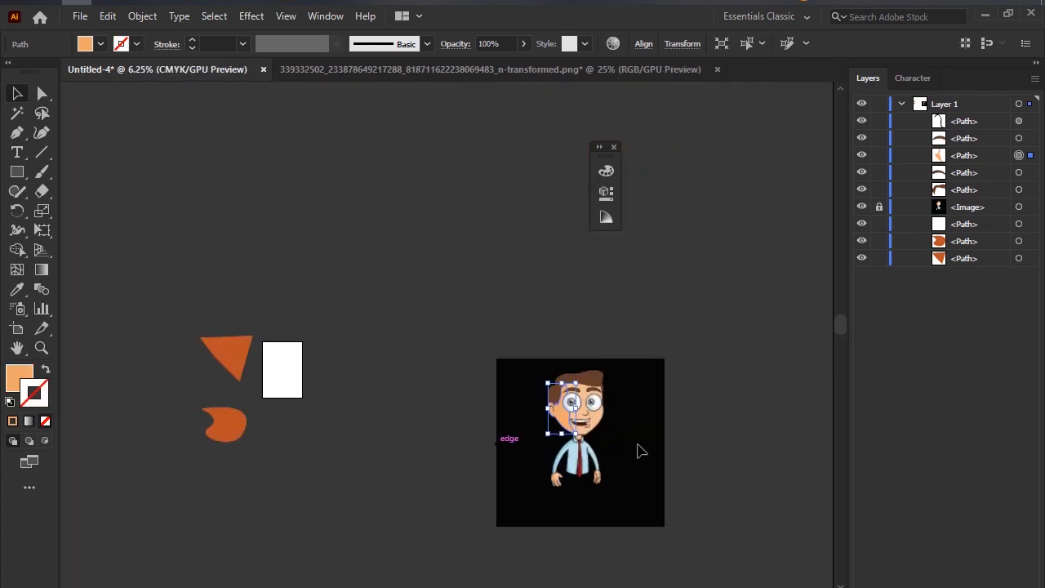
scroll(663, 441, "up", 1)
left_click(308, 322)
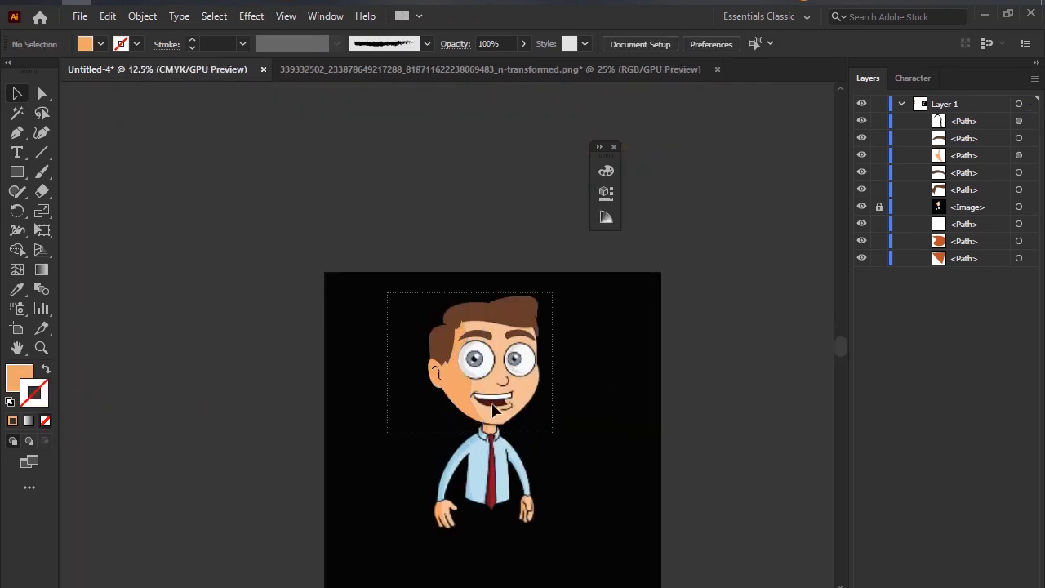
Move all the traced hair, eyebrow, ear and face paths off the reference image to inspect them alone, and undo the move.
left_click_drag(388, 292, 553, 433)
left_click_drag(449, 379, 192, 221)
left_click(295, 259)
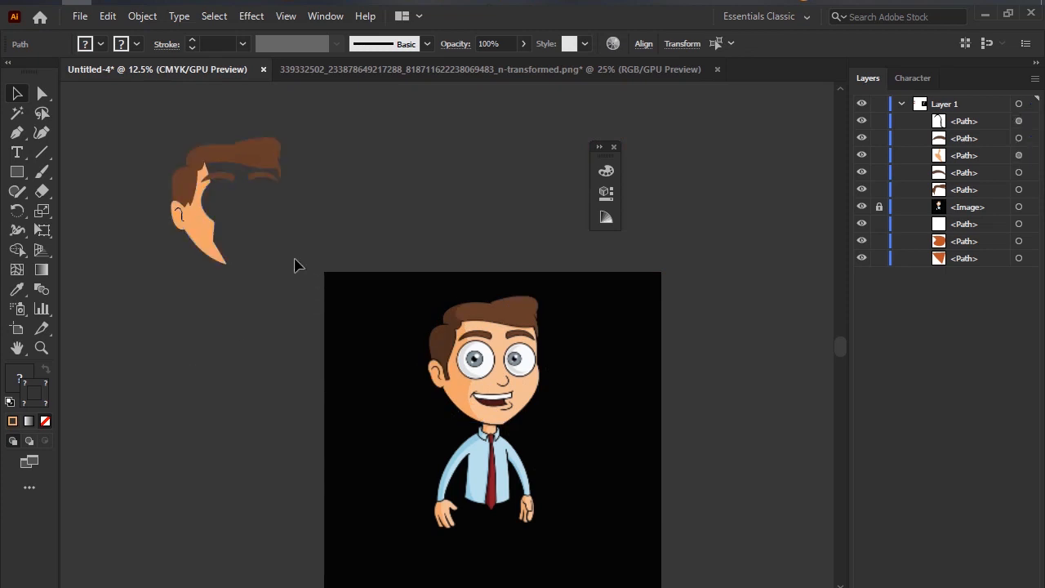
scroll(295, 264, "up", 2)
scroll(234, 215, "down", 2)
scroll(270, 231, "up", 1)
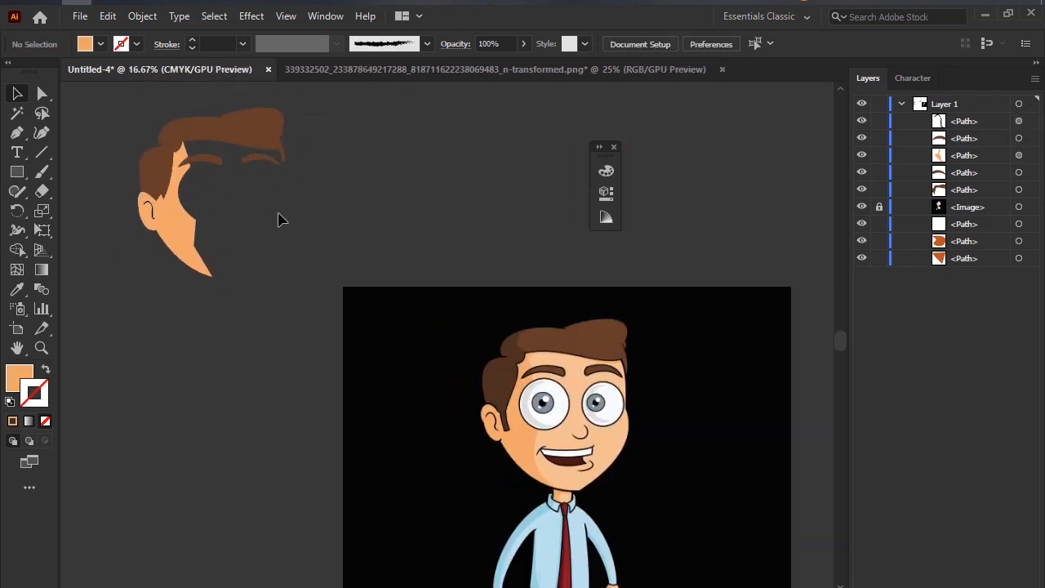
scroll(261, 280, "down", 1)
key("ctrl+z")
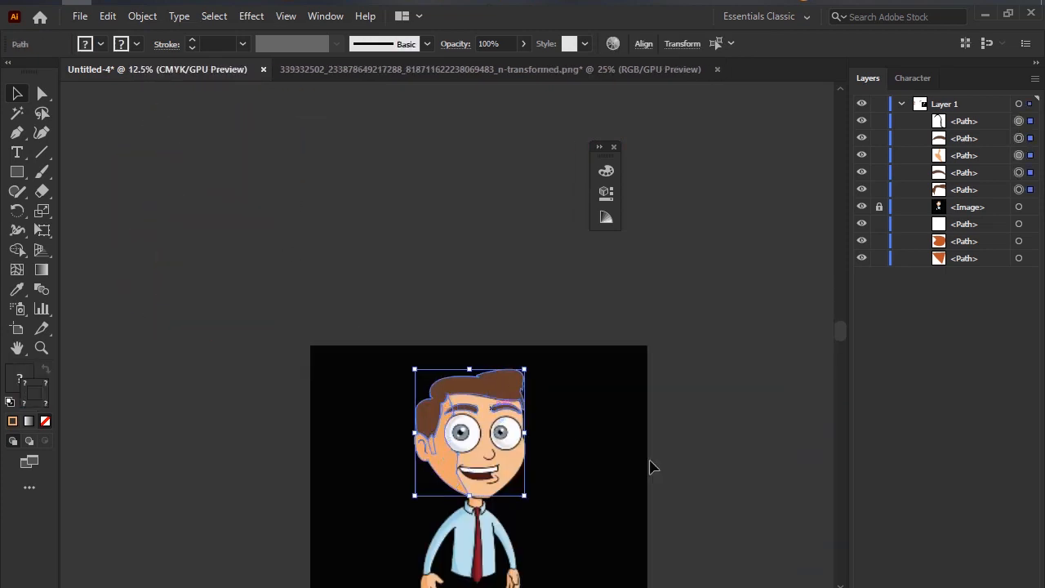
left_click(569, 467)
scroll(569, 465, "down", 2)
scroll(502, 405, "up", 2)
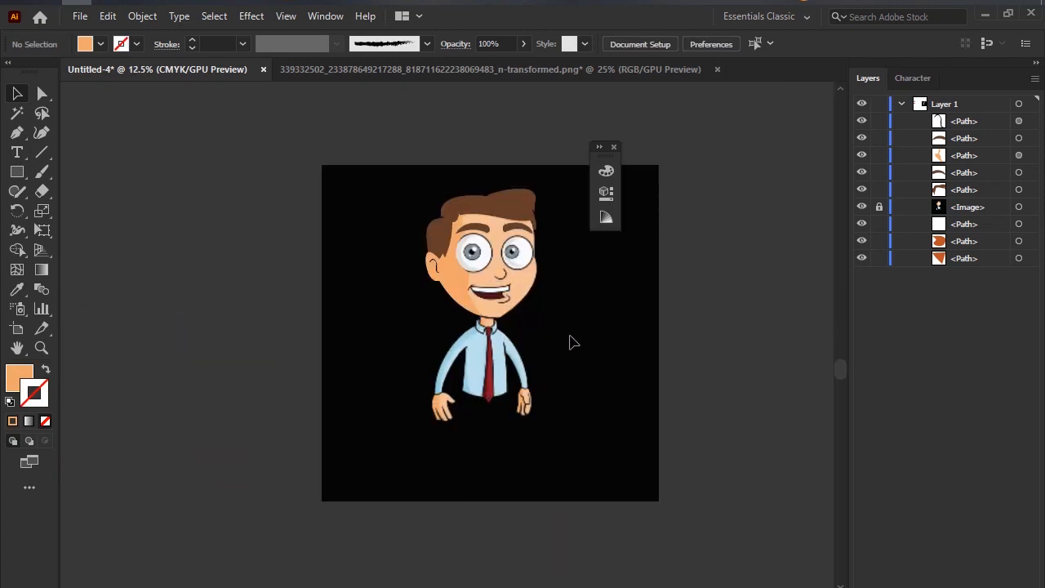
scroll(530, 305, "up", 2)
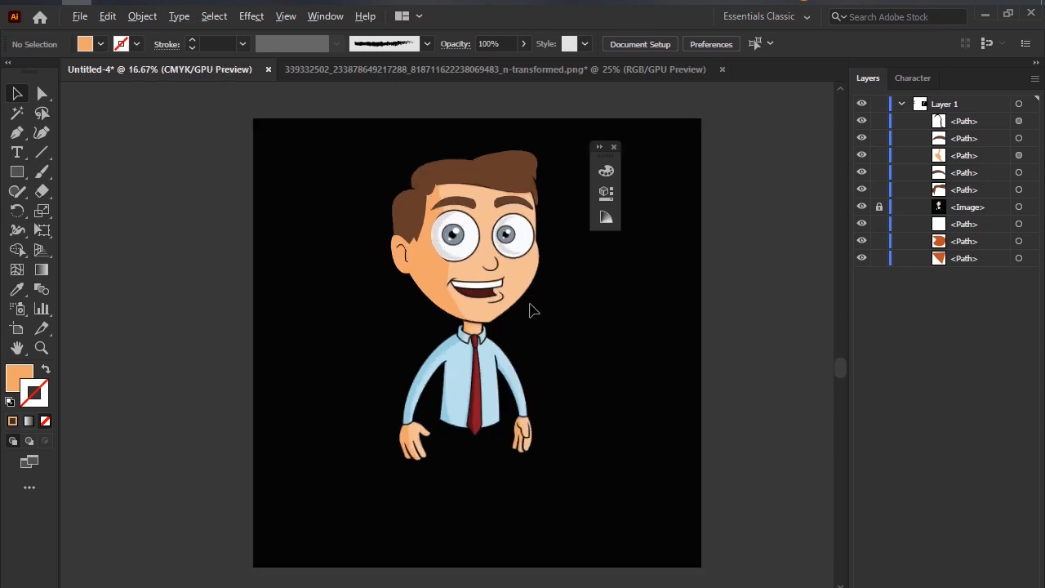
scroll(530, 305, "down", 2)
scroll(530, 304, "up", 2)
scroll(527, 293, "down", 3)
scroll(528, 292, "up", 2)
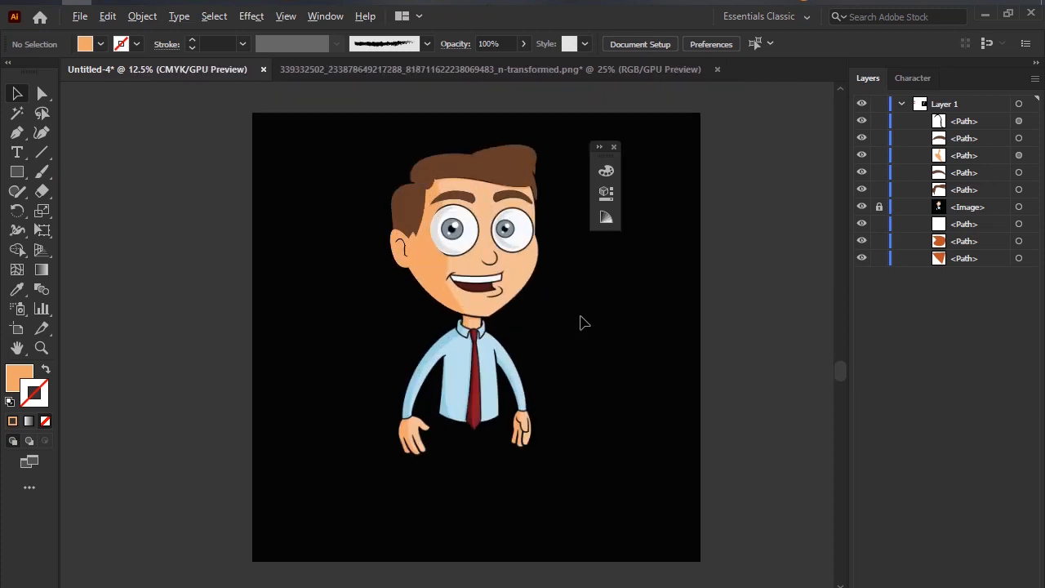
Switch to the Google Meet call in the browser and choose to extend the call.
mouse_move(107, 2)
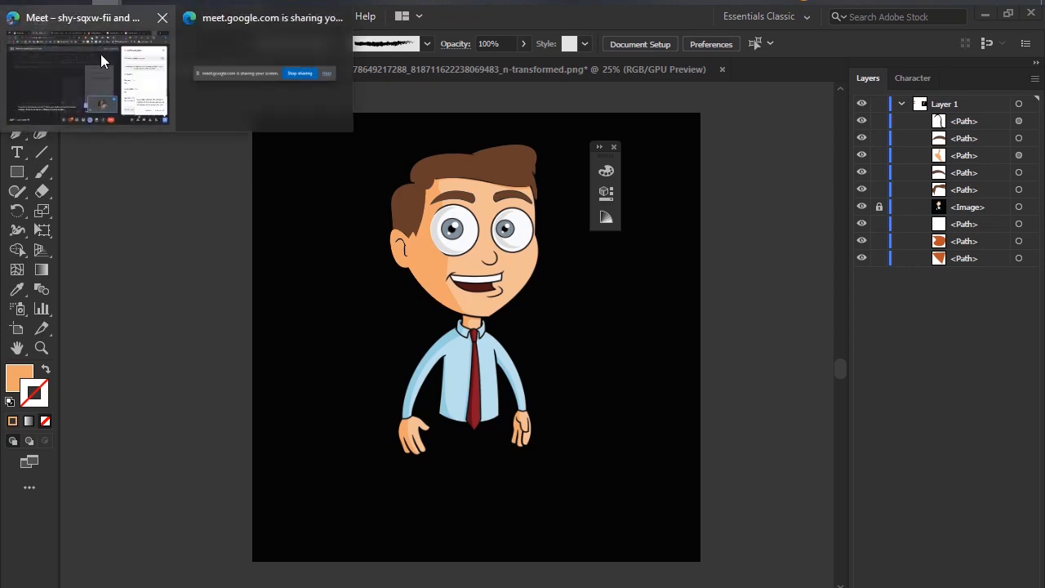
left_click(100, 53)
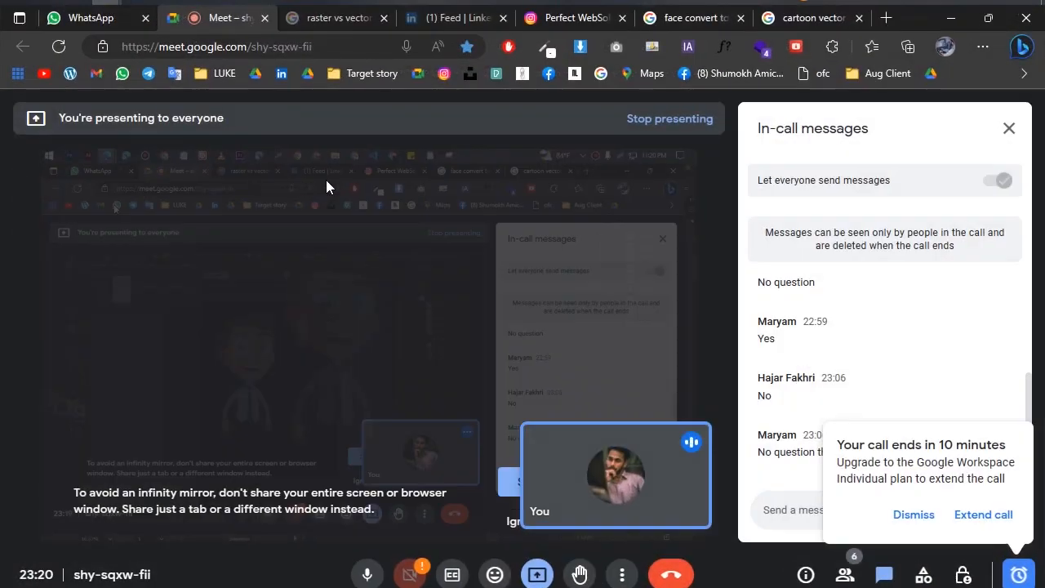
left_click(992, 533)
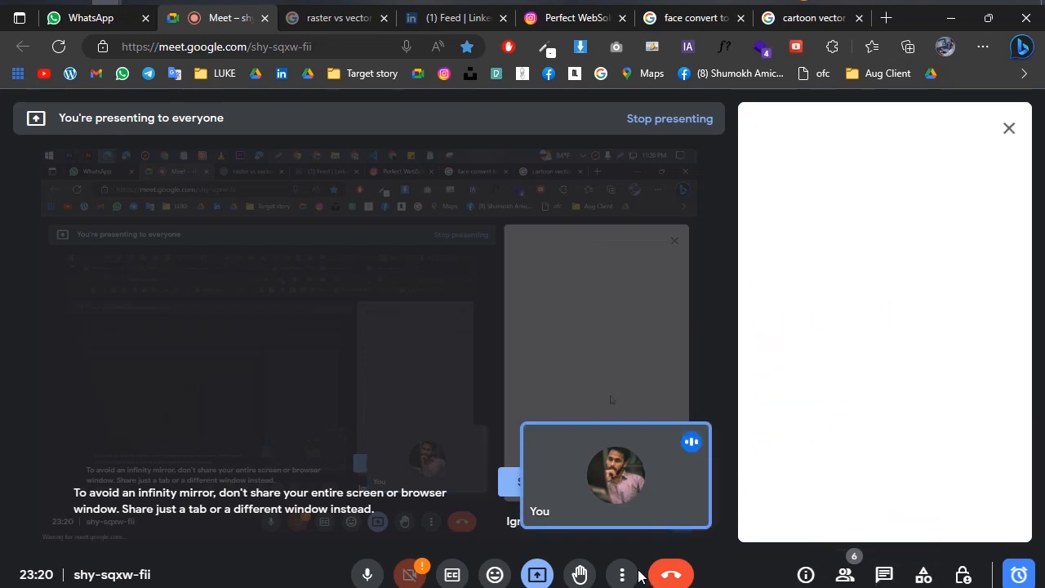